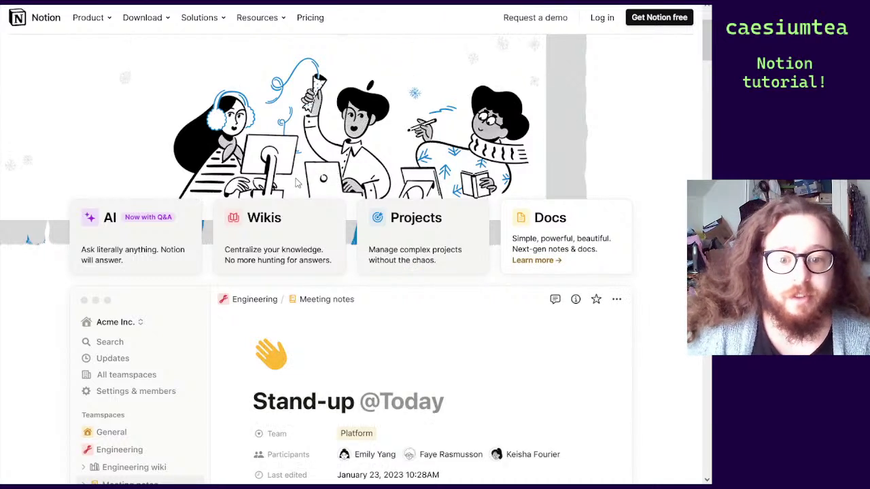
# Examine the Wikis feature preview on the Notion home page, including the sample engineering wiki layout
pyautogui.moveTo(287, 234)
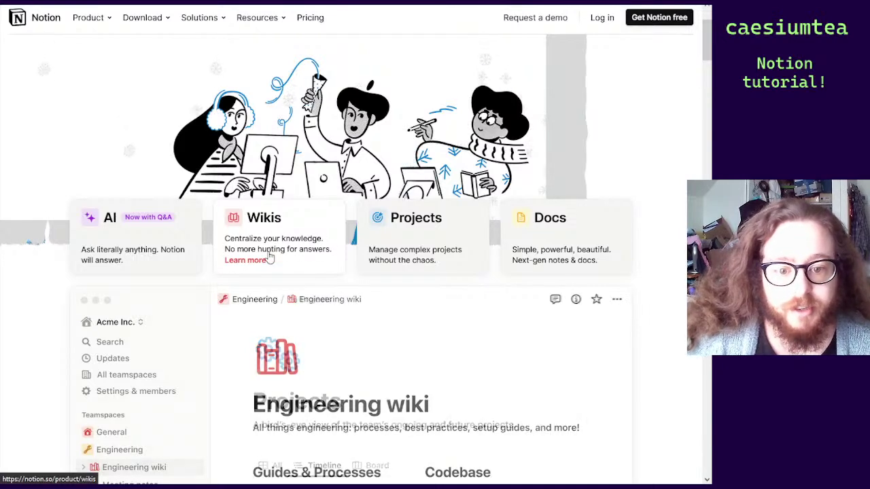
pyautogui.scroll(-1, 301, 258)
pyautogui.scroll(-5, 301, 258)
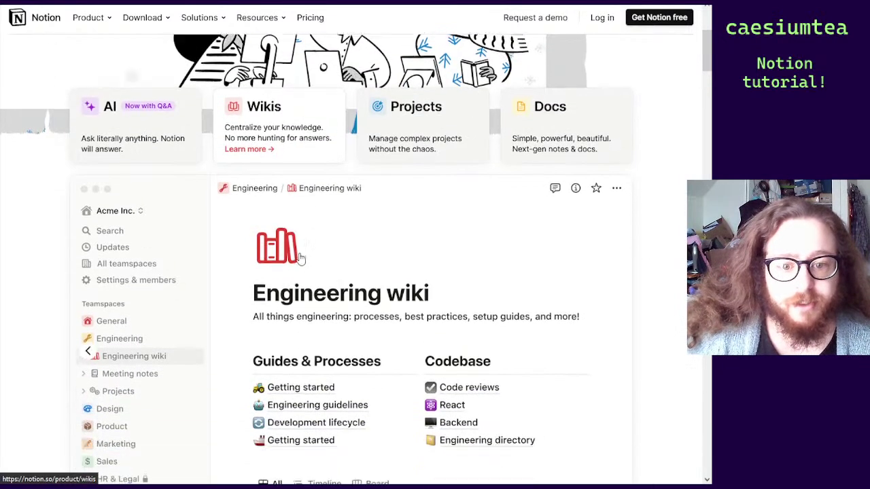
pyautogui.scroll(1, 309, 248)
pyautogui.scroll(1, 315, 242)
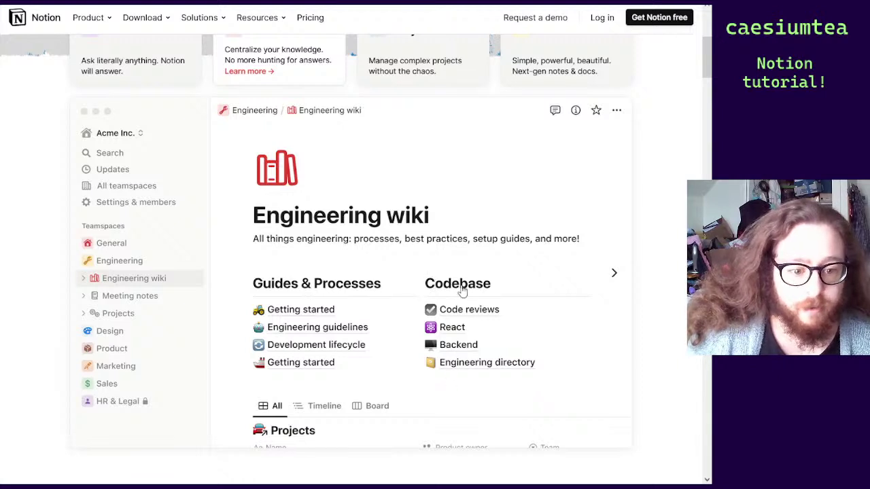
pyautogui.scroll(-1, 346, 360)
pyautogui.scroll(2, 345, 360)
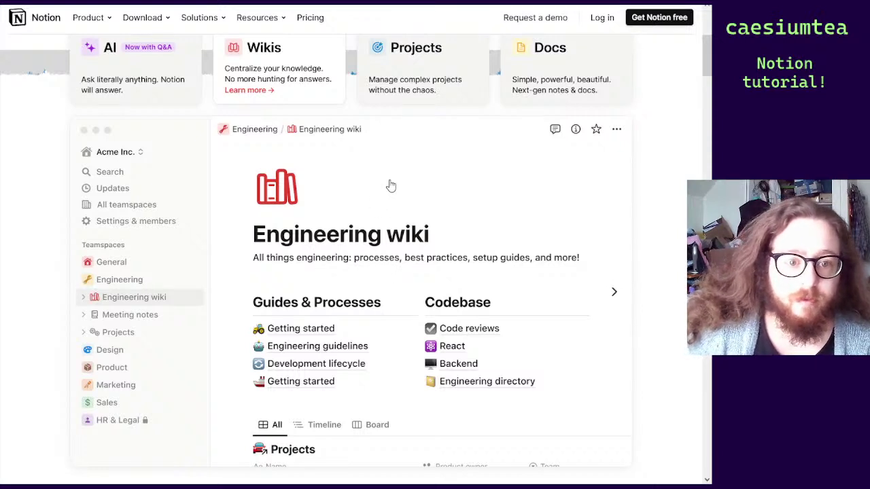
# Examine the Projects timeline preview and the Docs meeting notes preview on the Notion home page
pyautogui.moveTo(426, 75)
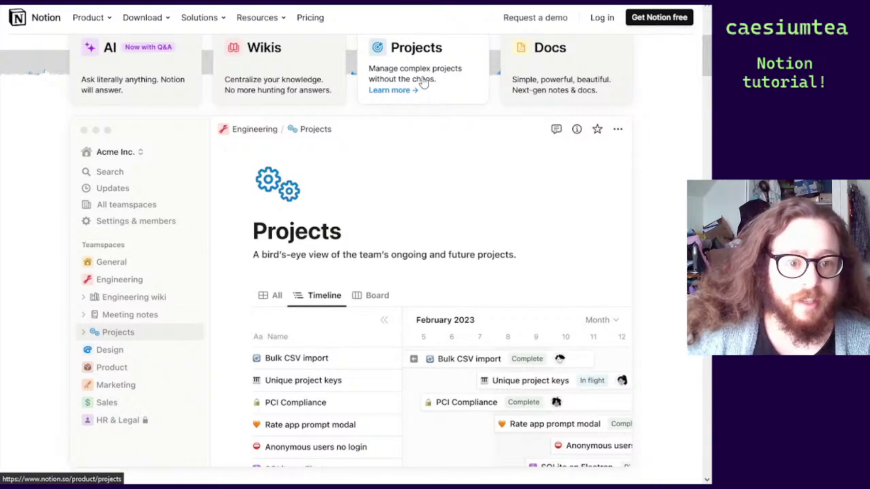
pyautogui.scroll(-1, 412, 149)
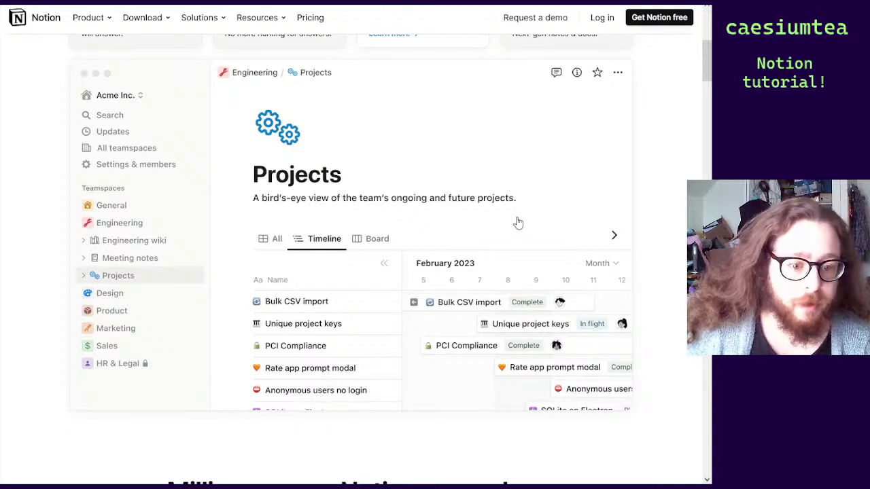
pyautogui.click(618, 237)
pyautogui.scroll(1, 646, 216)
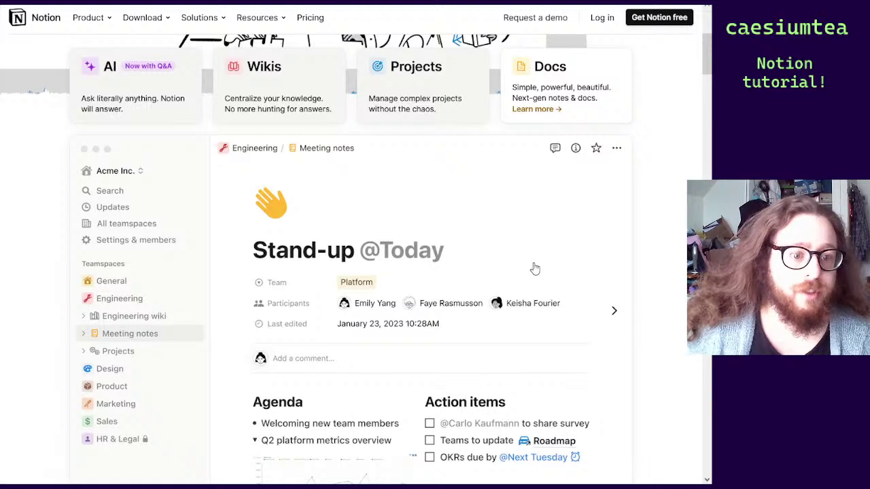
pyautogui.scroll(-1, 503, 253)
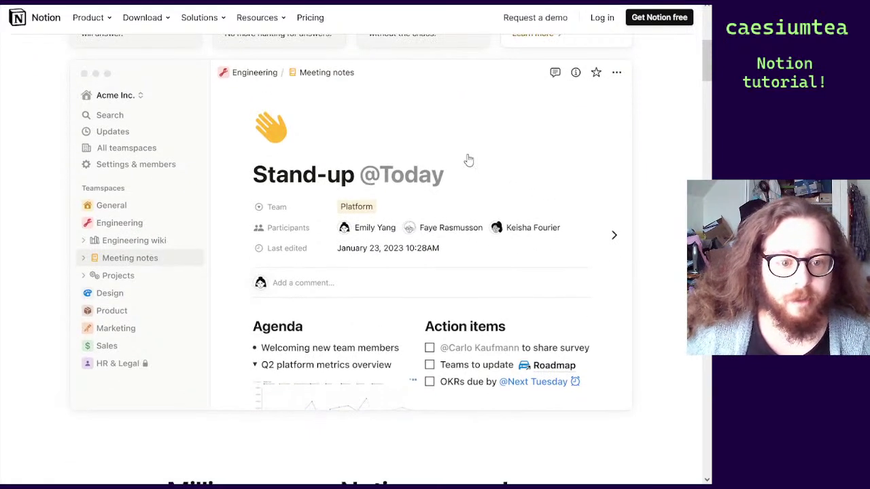
pyautogui.scroll(-3, 469, 159)
pyautogui.scroll(2, 469, 159)
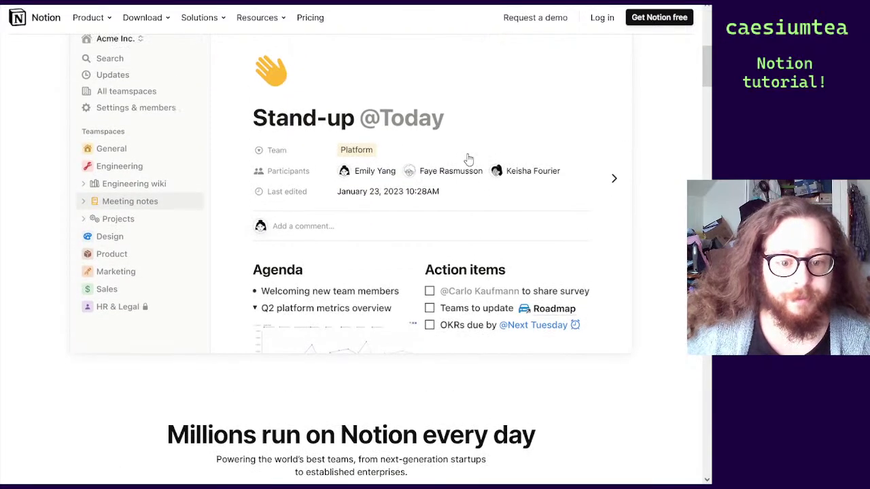
pyautogui.scroll(1, 469, 159)
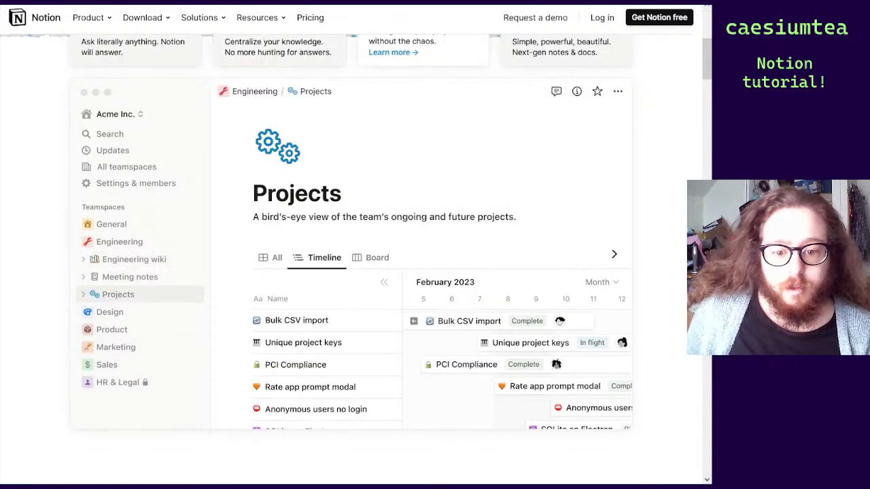
# Switch to the Notion workshop notes page, review its outline and collapse the "intro to Notion" section
pyautogui.hotkey('ctrl', 'Tab')
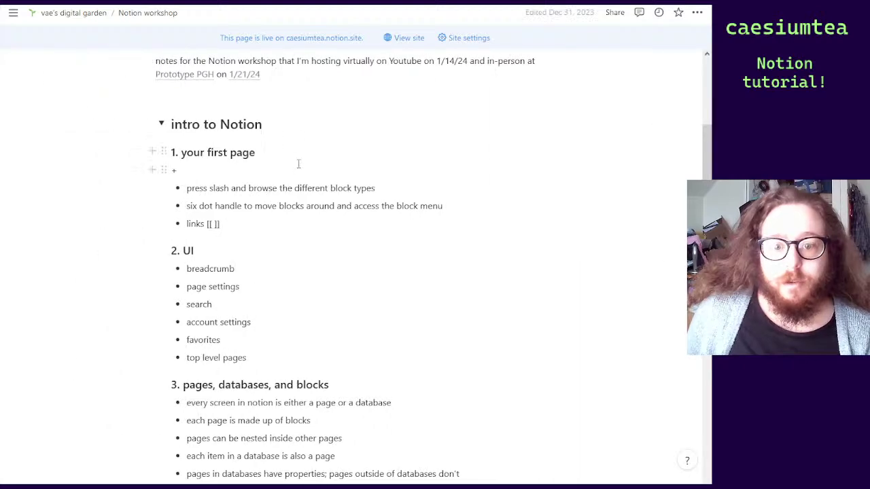
pyautogui.scroll(4, 326, 215)
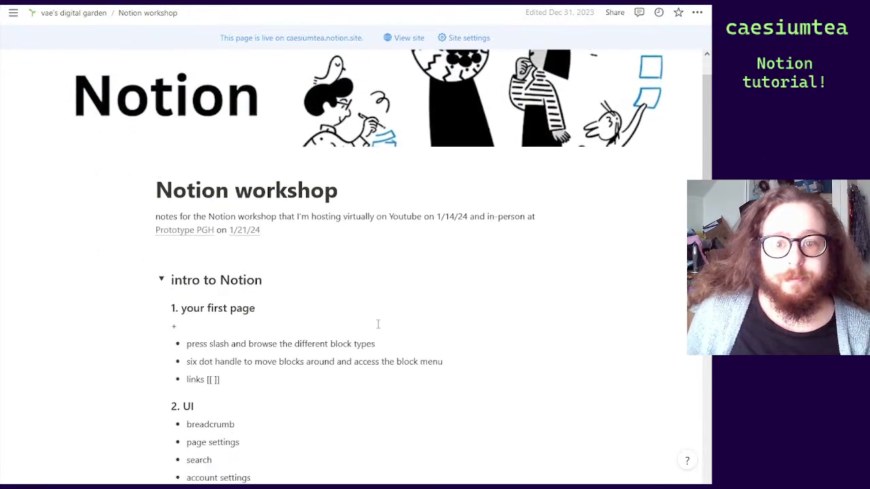
pyautogui.scroll(-3, 378, 324)
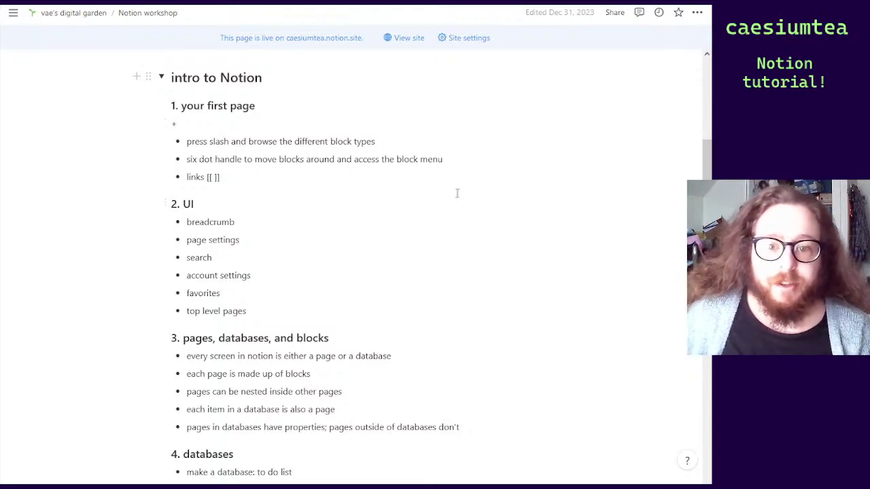
pyautogui.click(162, 77)
pyautogui.scroll(5, 323, 243)
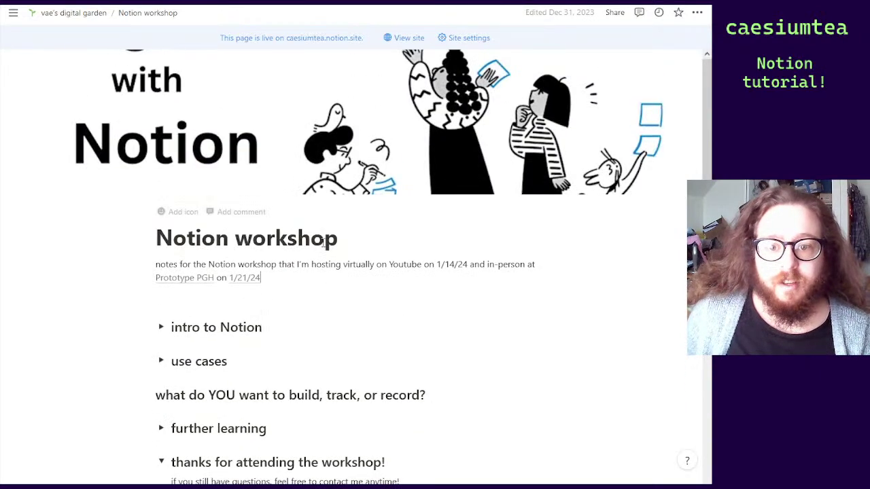
# Briefly show the workspace sidebar, hide it again and expand the "intro to Notion" section
pyautogui.click(13, 13)
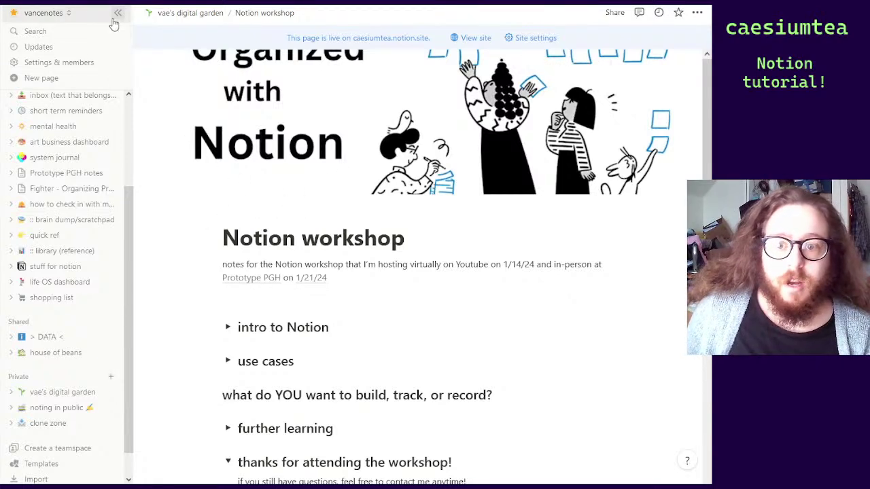
pyautogui.click(117, 12)
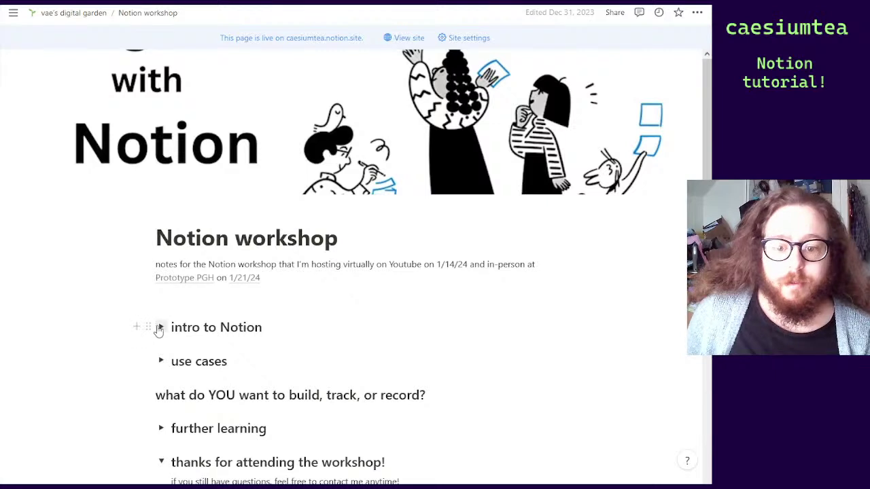
pyautogui.click(159, 329)
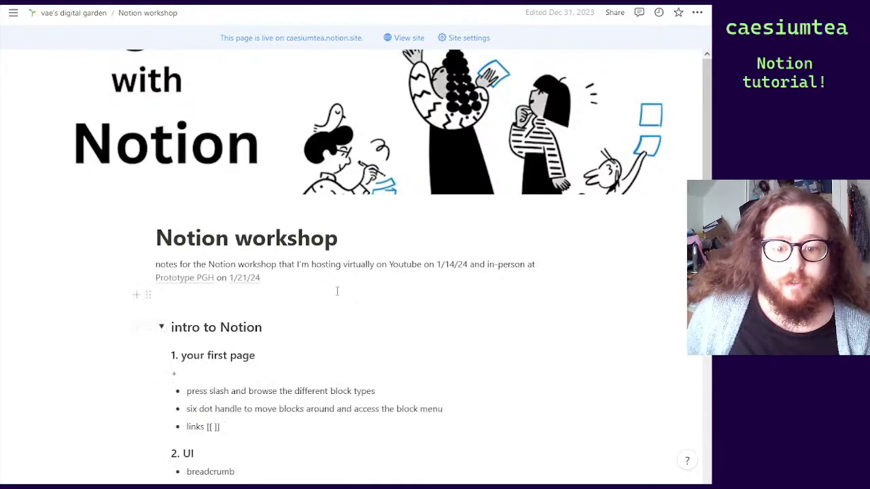
pyautogui.scroll(-3, 338, 290)
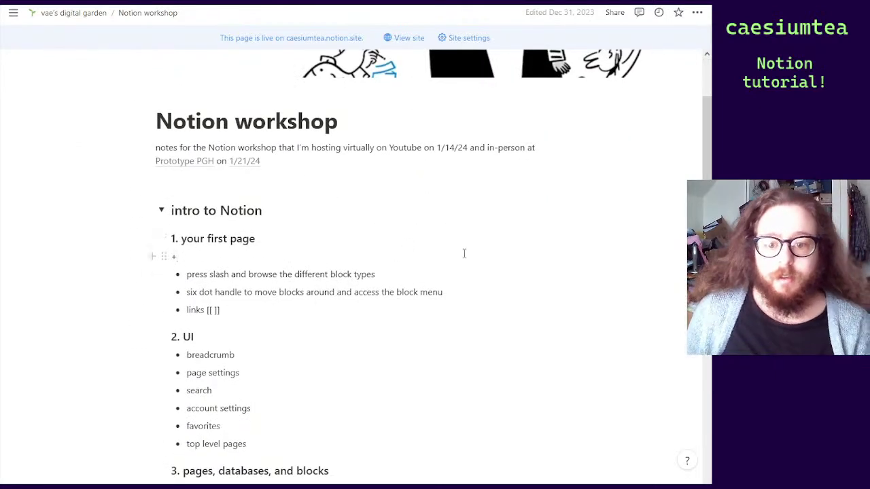
# Try to start a new page from the line under "your first page" by entering "+test"
pyautogui.press('BackSpace')
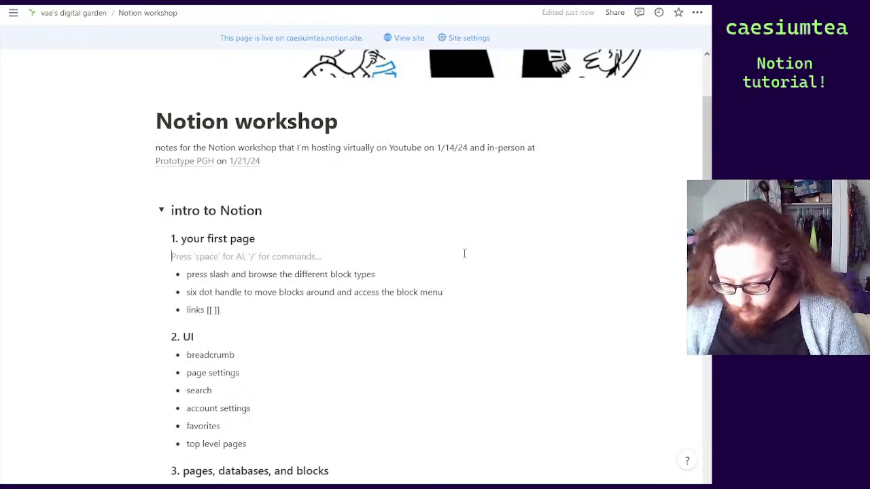
pyautogui.write('+')
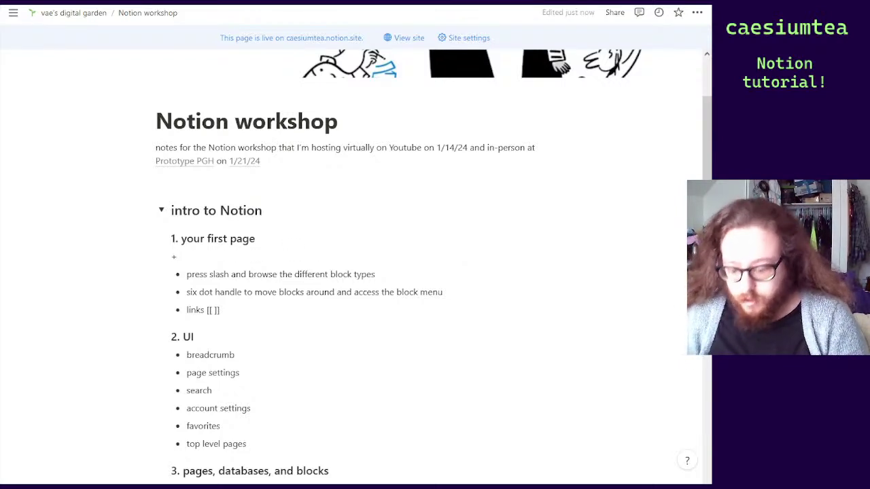
pyautogui.write('5t')
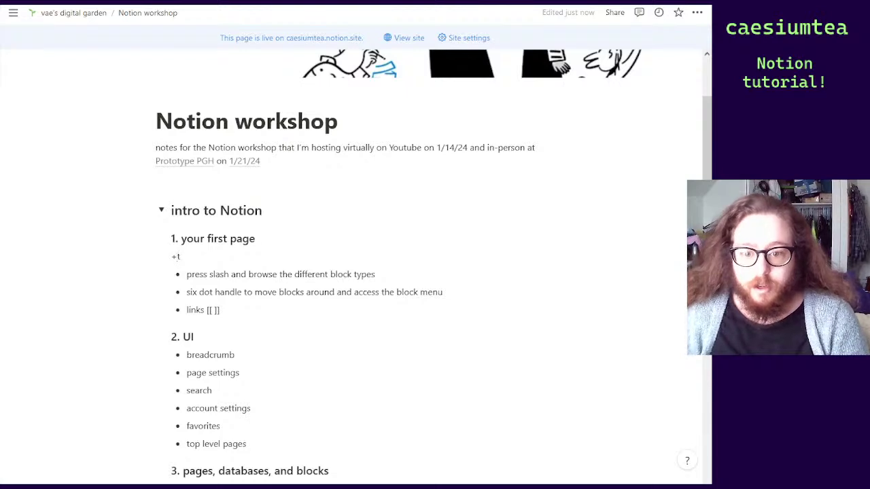
pyautogui.write('est')
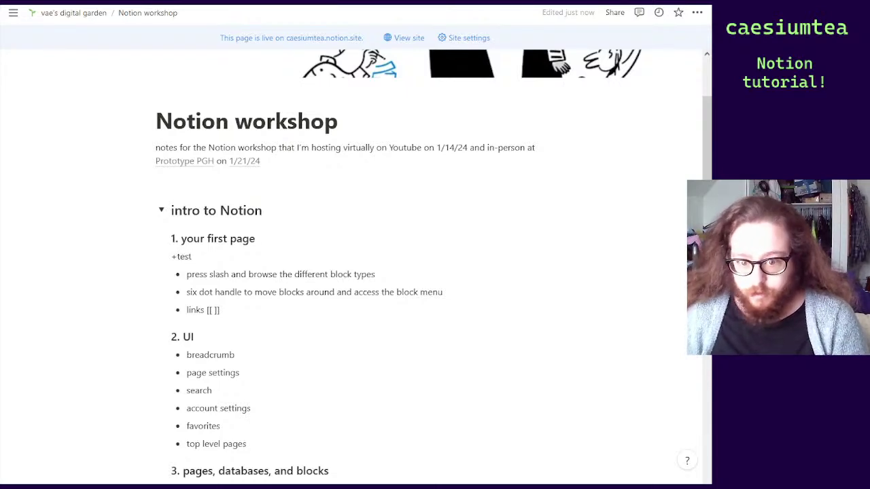
pyautogui.press('BackSpace')
pyautogui.press('BackSpace')
pyautogui.press('BackSpace')
pyautogui.press('BackSpace')
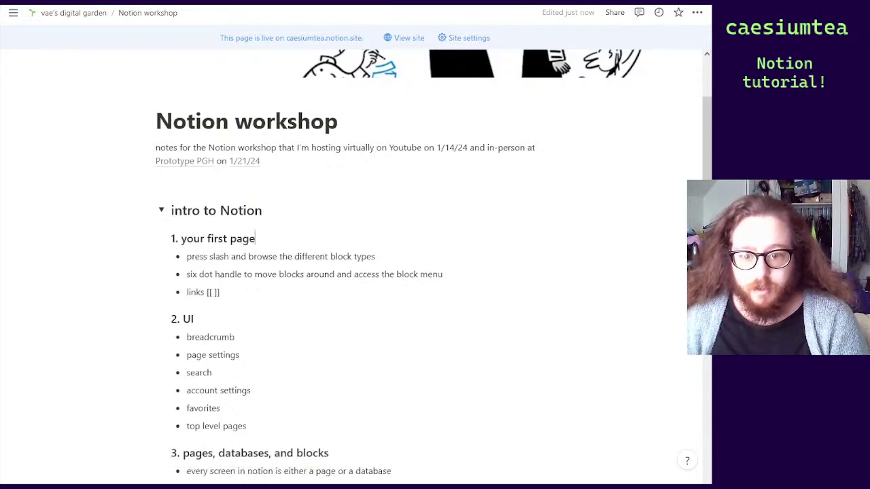
# Create a sub-page named "test page" on a new line under "1. your first page" and open it
pyautogui.press('Return')
pyautogui.write('+t')
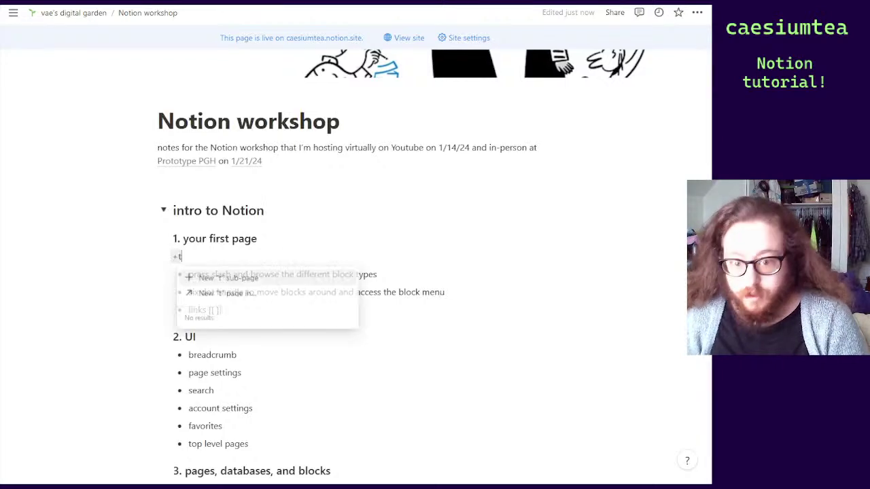
pyautogui.write('est page')
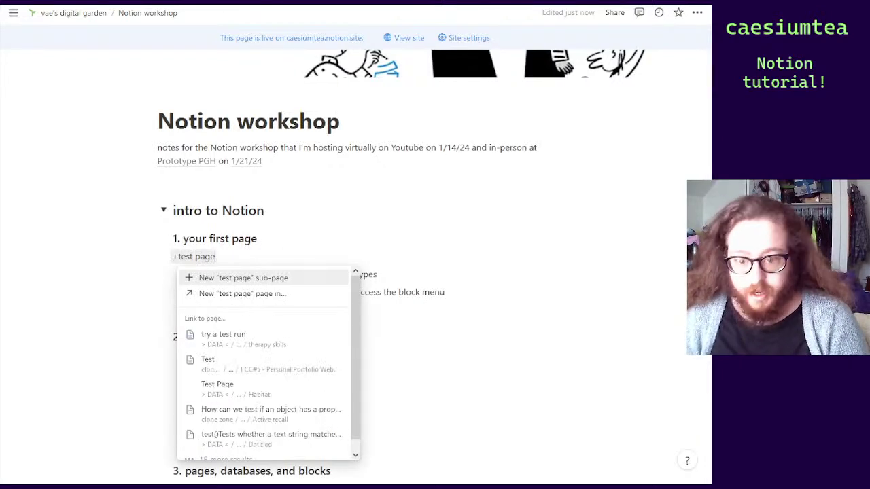
pyautogui.click(281, 286)
pyautogui.click(196, 263)
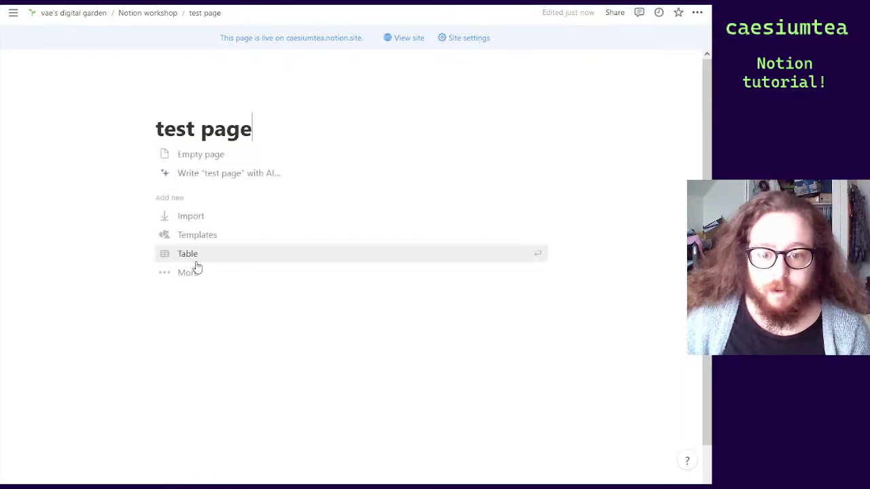
pyautogui.hotkey('ctrl', '[')
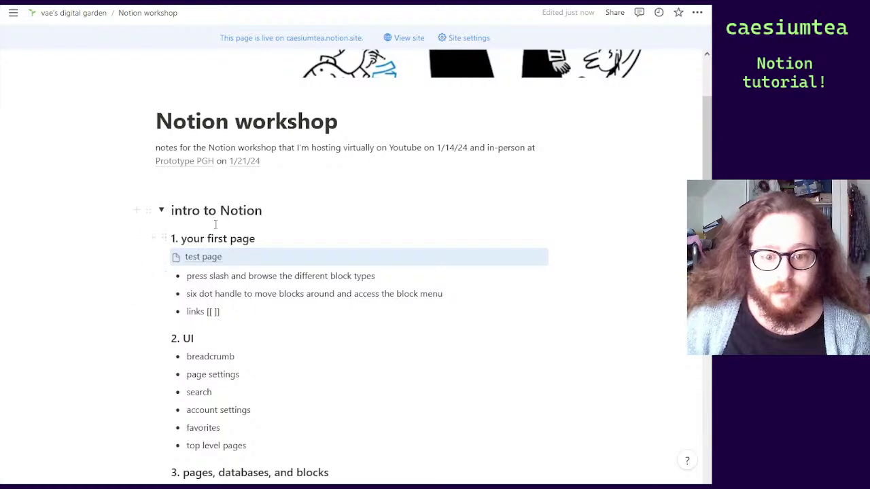
pyautogui.hotkey('ctrl', ']')
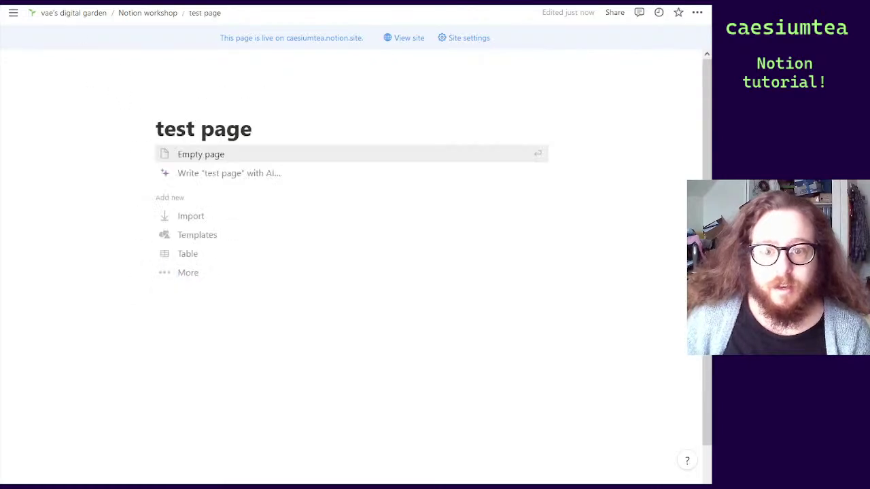
# Start "test page" as an empty page and write three text blocks: "hello world!!", "more text!" and "third txt"
pyautogui.click(211, 155)
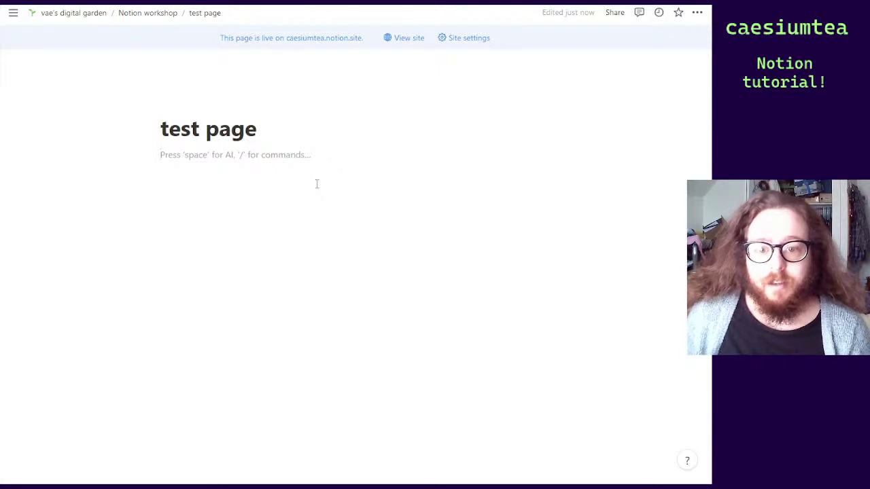
pyautogui.write('hell')
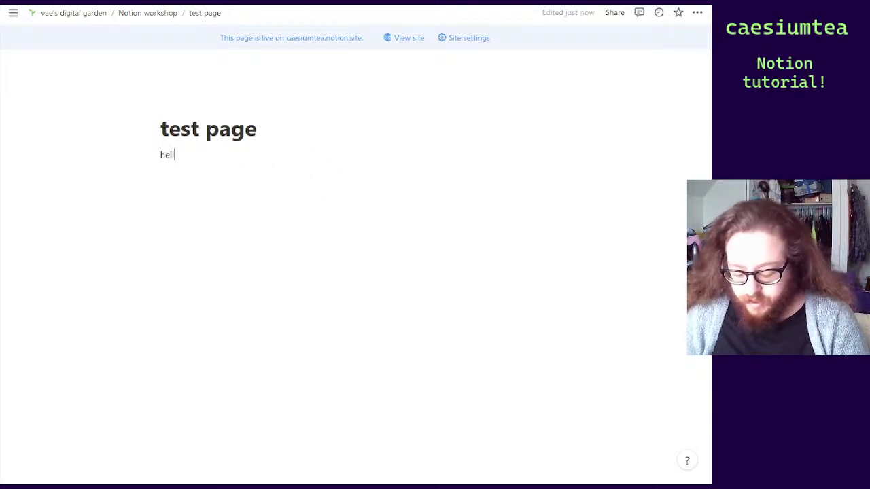
pyautogui.write('o world!!')
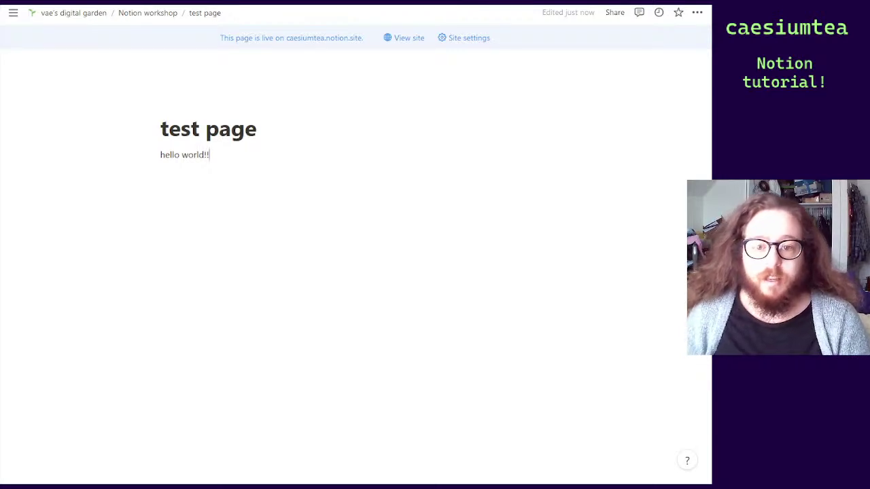
pyautogui.press('Return')
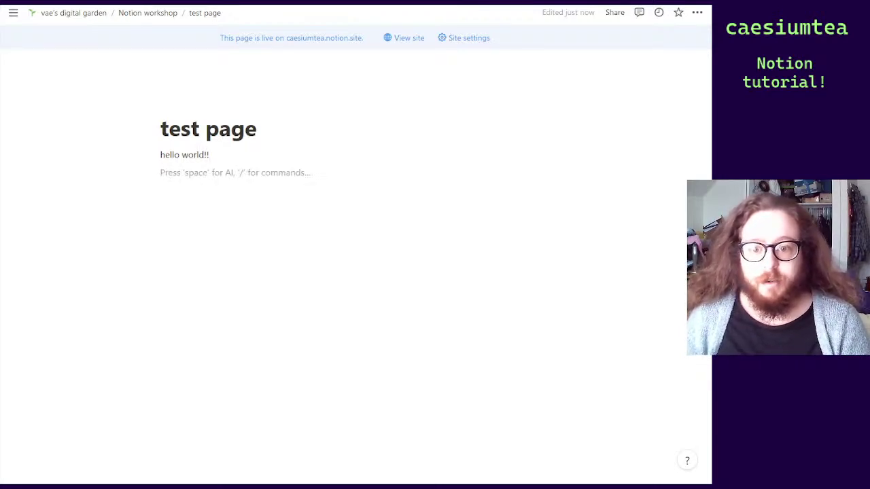
pyautogui.write('more text!')
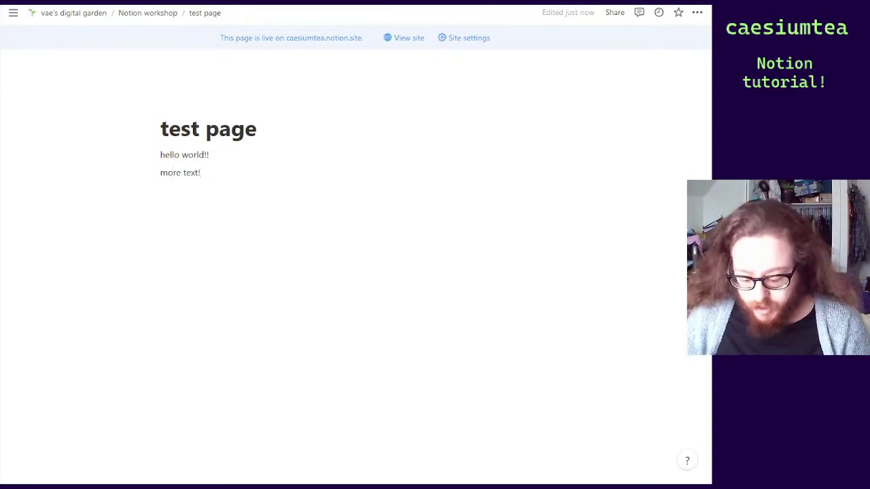
pyautogui.press('Return')
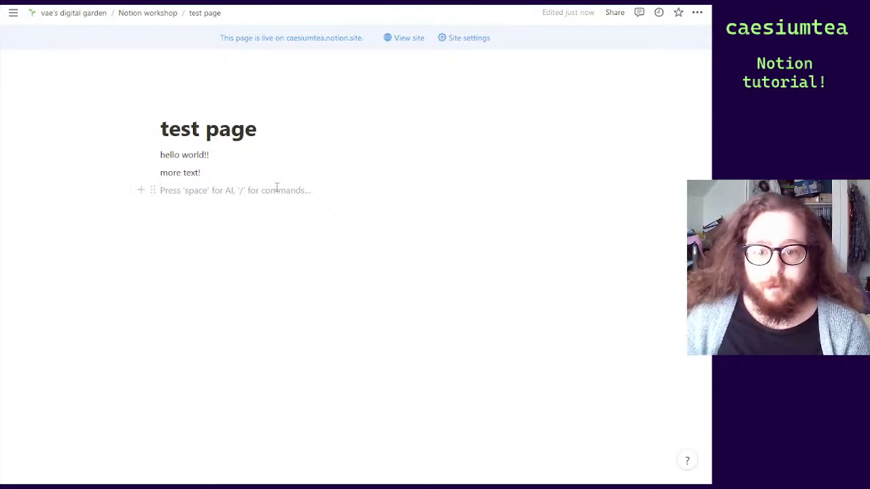
pyautogui.write('third testr')
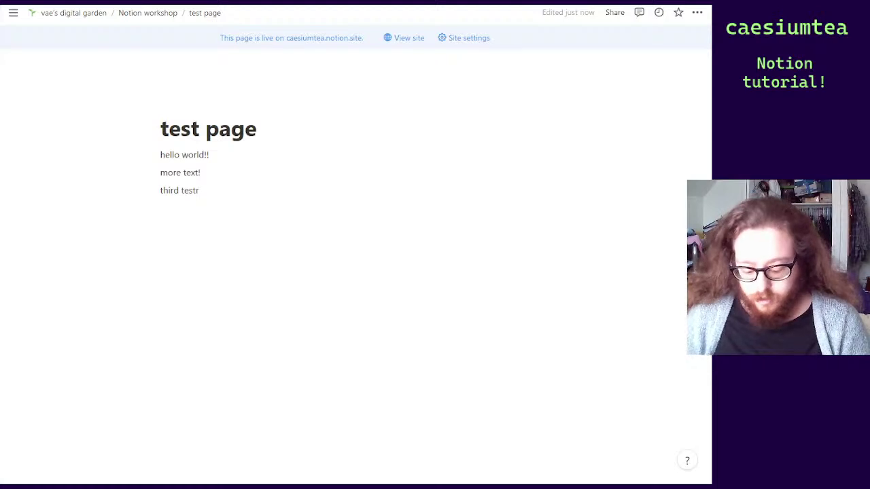
pyautogui.press('BackSpace')
pyautogui.press('BackSpace')
pyautogui.press('BackSpace')
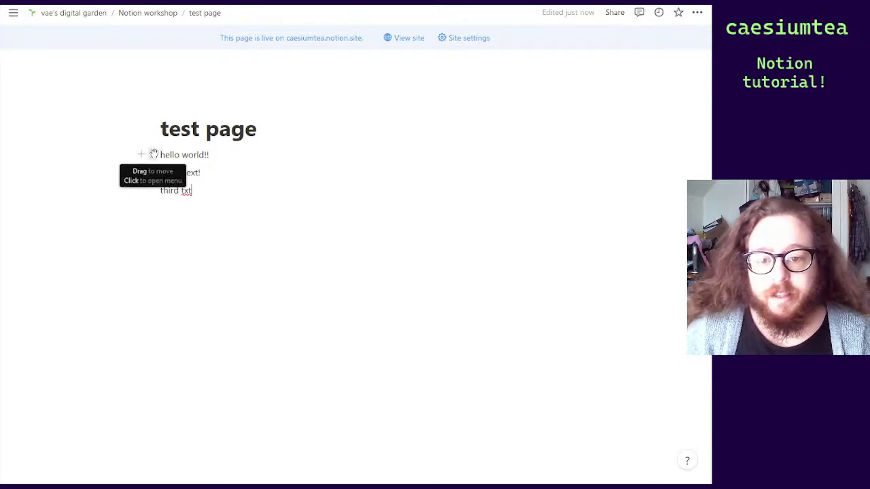
# Reorder the text blocks, placing "more text!" in a second column beside "third txt" with "hello world!!" beneath it
pyautogui.moveTo(153, 155); pyautogui.dragTo(153, 193)
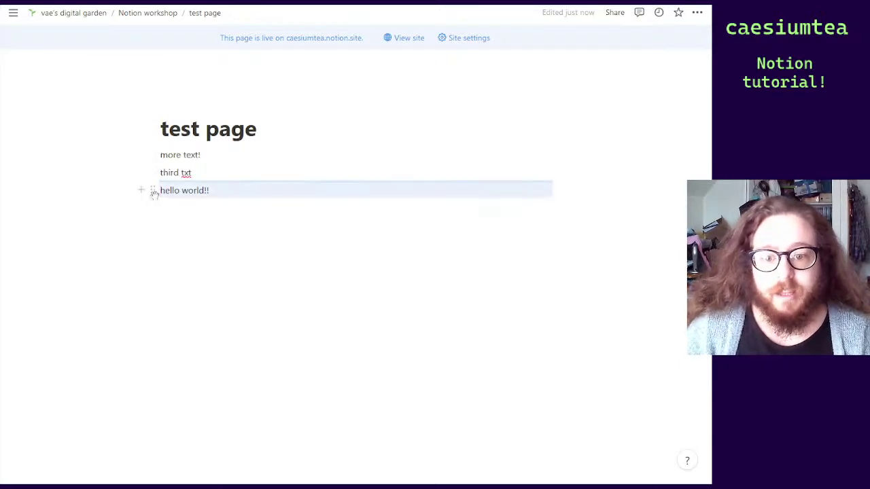
pyautogui.moveTo(154, 154); pyautogui.dragTo(159, 197)
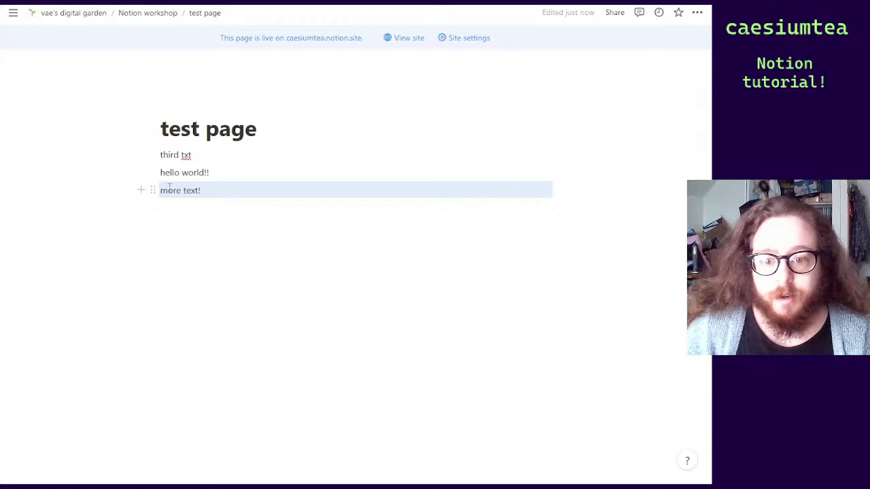
pyautogui.moveTo(152, 191); pyautogui.dragTo(558, 161)
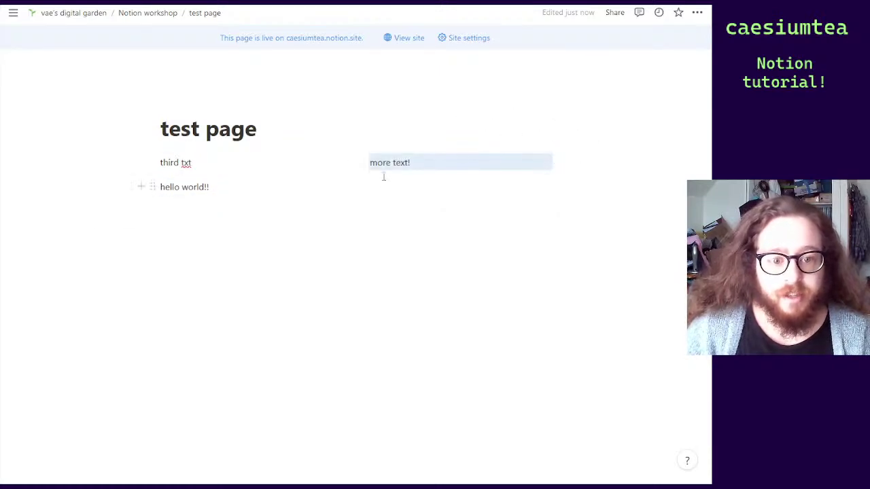
pyautogui.moveTo(152, 186); pyautogui.dragTo(407, 168)
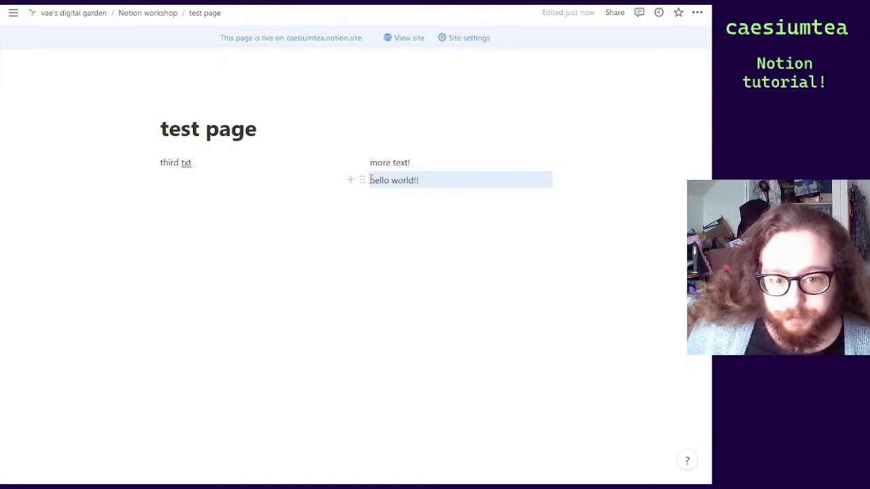
# Add "second line" inside the "hello world!!" block and move that block under "third txt" in the first column
pyautogui.click(432, 176)
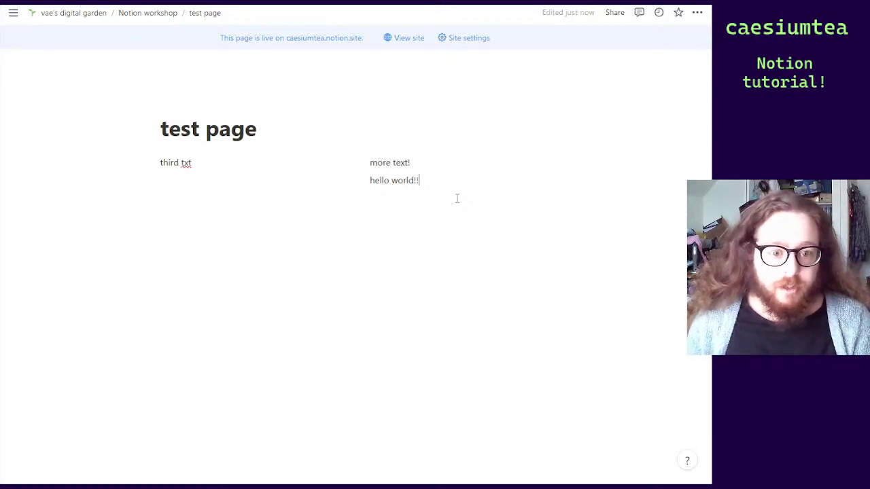
pyautogui.press('Return')
pyautogui.write('second line')
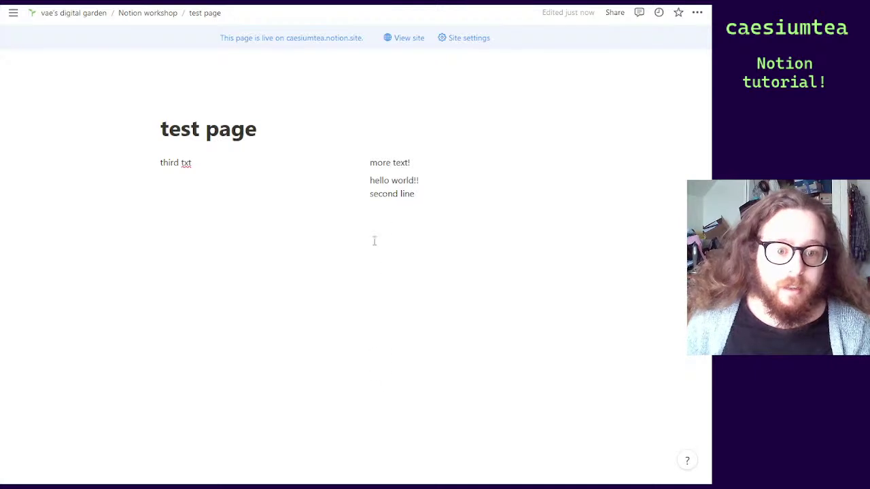
pyautogui.click(363, 180)
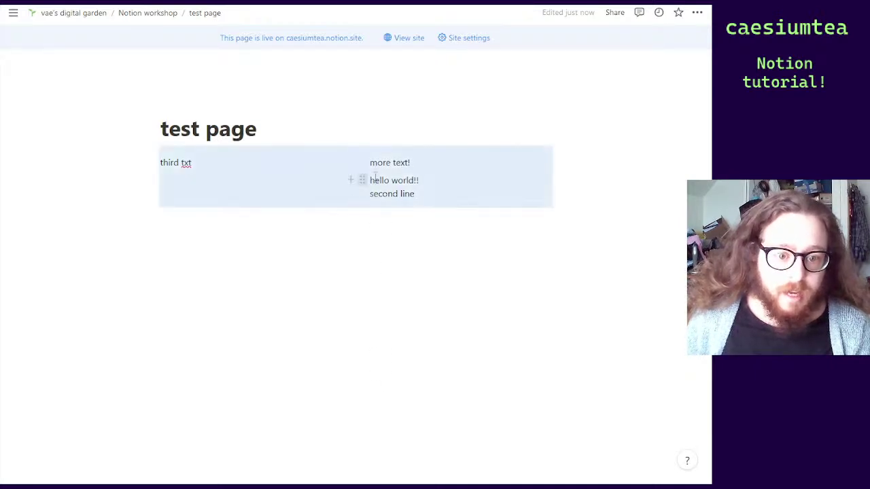
pyautogui.click(376, 177)
pyautogui.moveTo(362, 180); pyautogui.dragTo(176, 178)
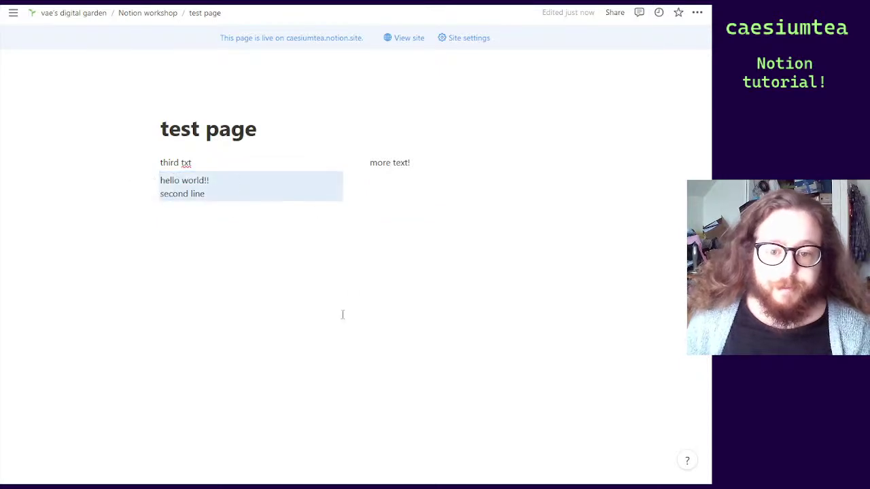
# Browse the available block types on a new line below the columns and insert a To-do list block
pyautogui.click(255, 231)
pyautogui.press('Return')
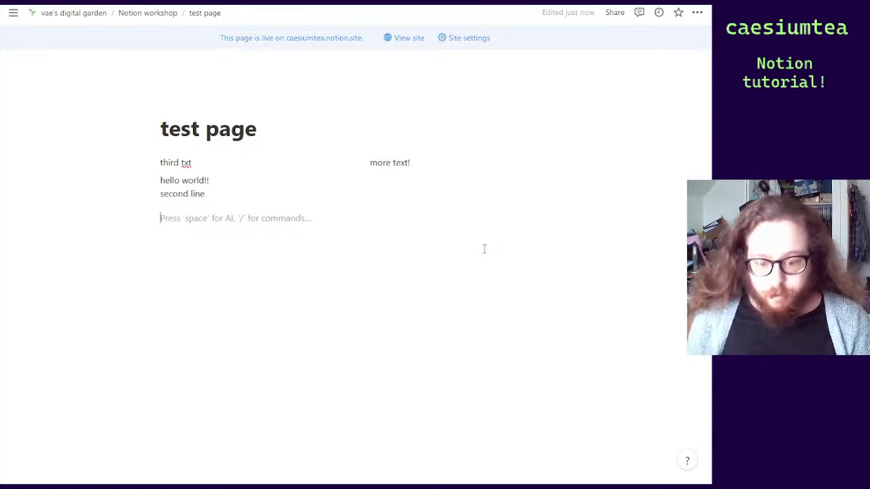
pyautogui.write('/')
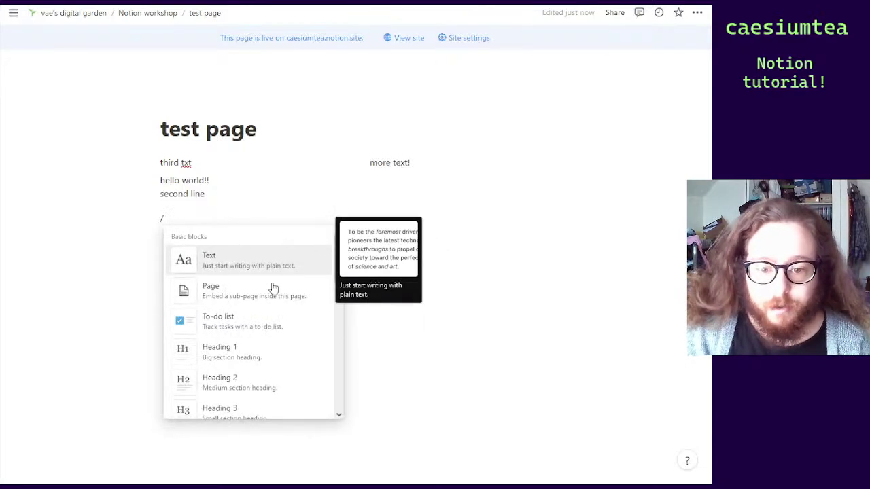
pyautogui.scroll(-5, 273, 293)
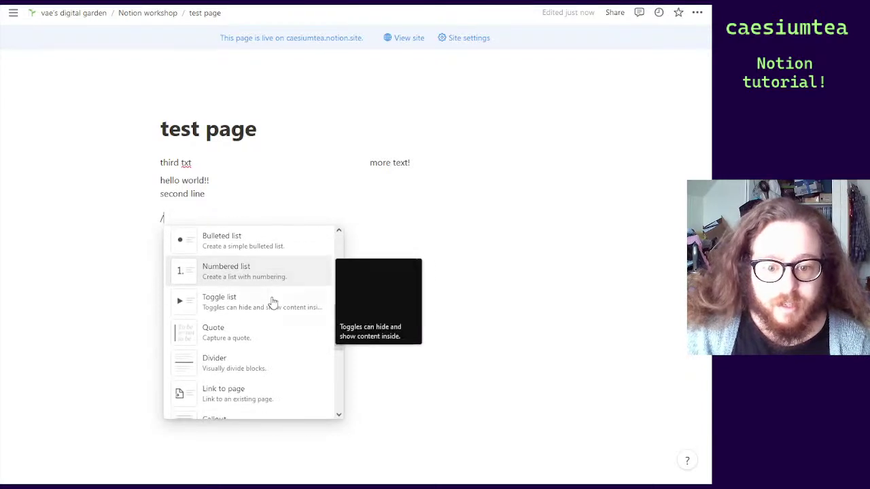
pyautogui.scroll(-10, 273, 301)
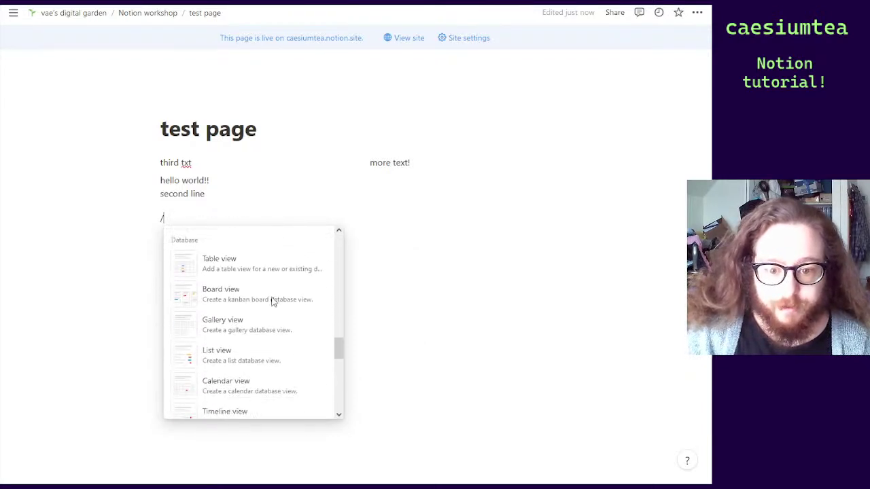
pyautogui.scroll(-4, 272, 301)
pyautogui.scroll(7, 273, 301)
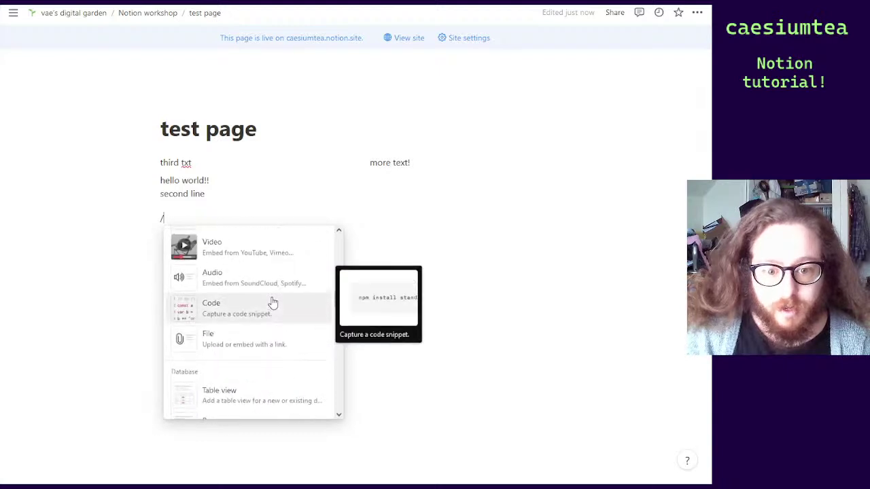
pyautogui.scroll(12, 273, 301)
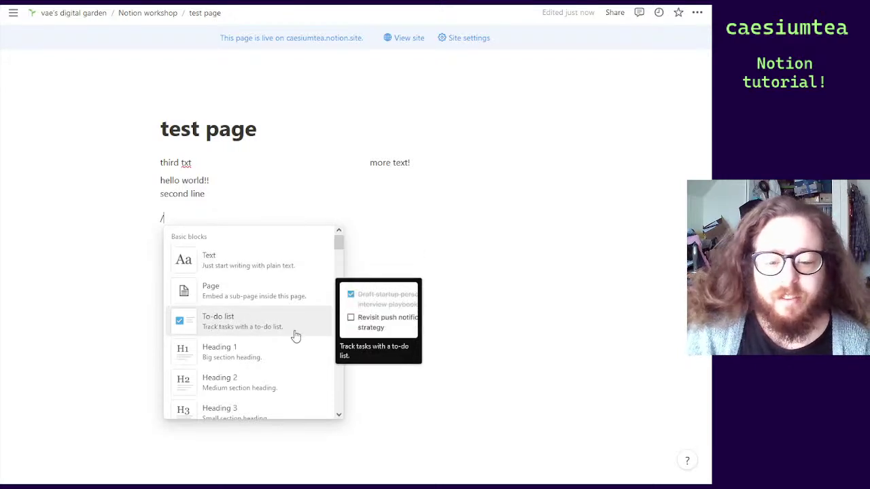
pyautogui.click(261, 321)
# Check and uncheck the empty to-do item, and enter "do laundry" as its text
pyautogui.click(167, 219)
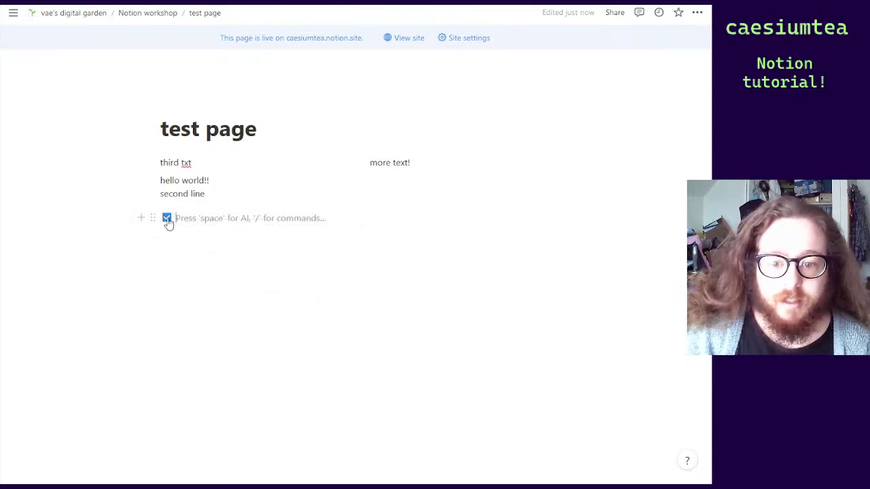
pyautogui.click(167, 219)
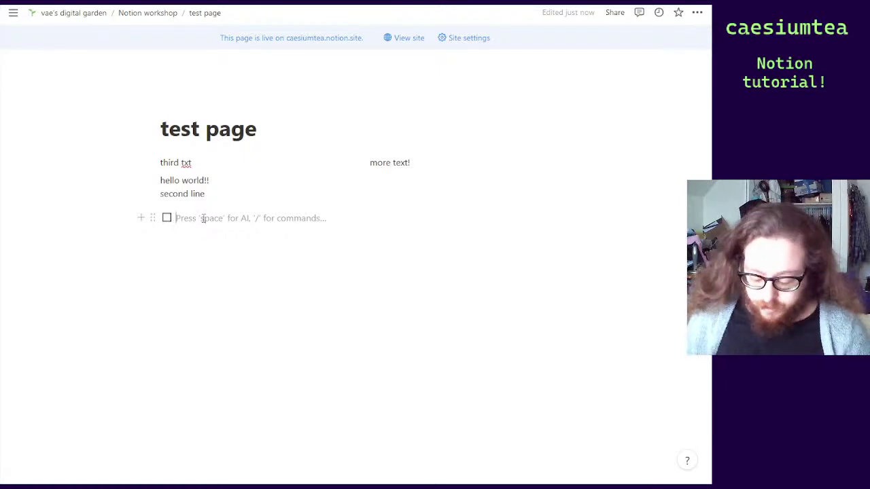
pyautogui.write('do ')
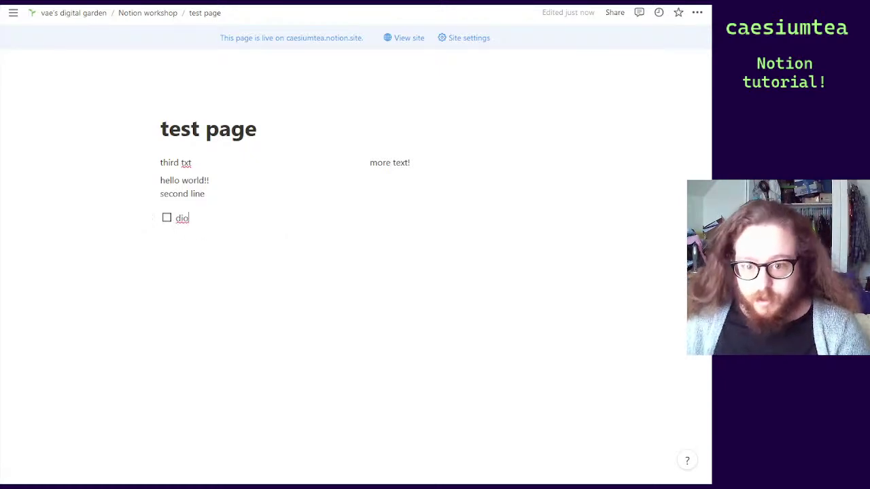
pyautogui.write('laundry')
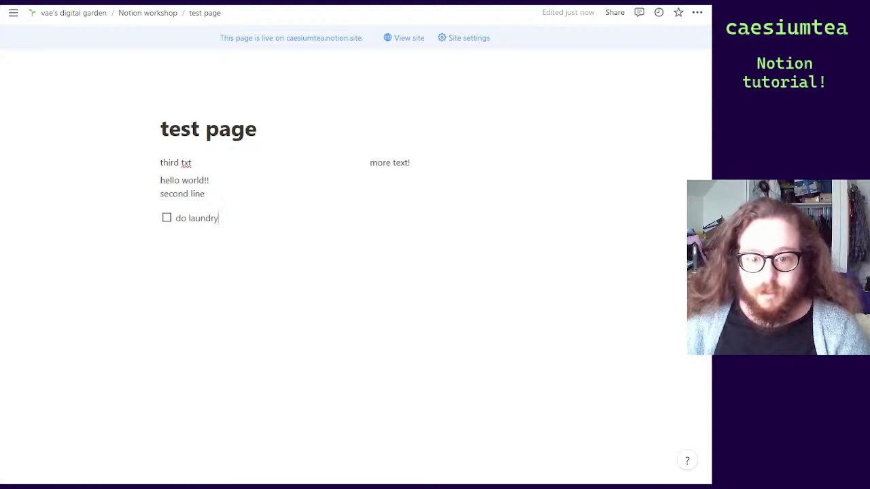
# Toggle the "do laundry" checkbox on and off, and add a line below it that is plain text instead of a to-do
pyautogui.click(166, 218)
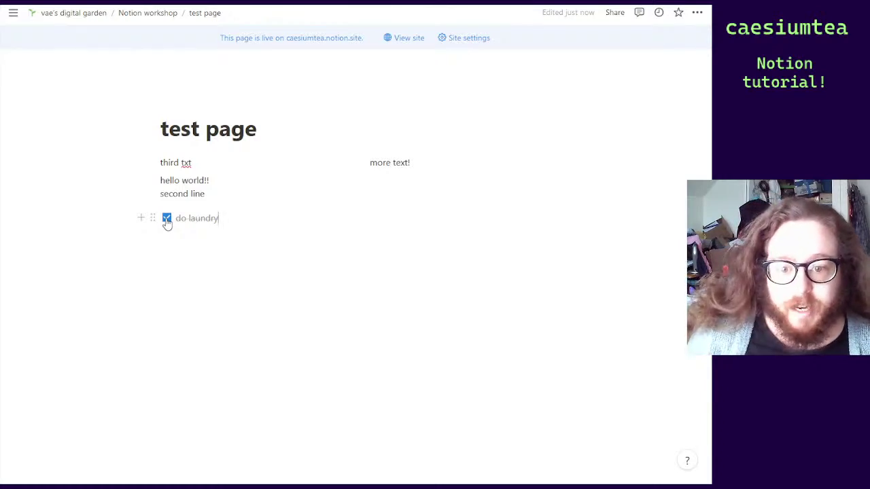
pyautogui.click(167, 219)
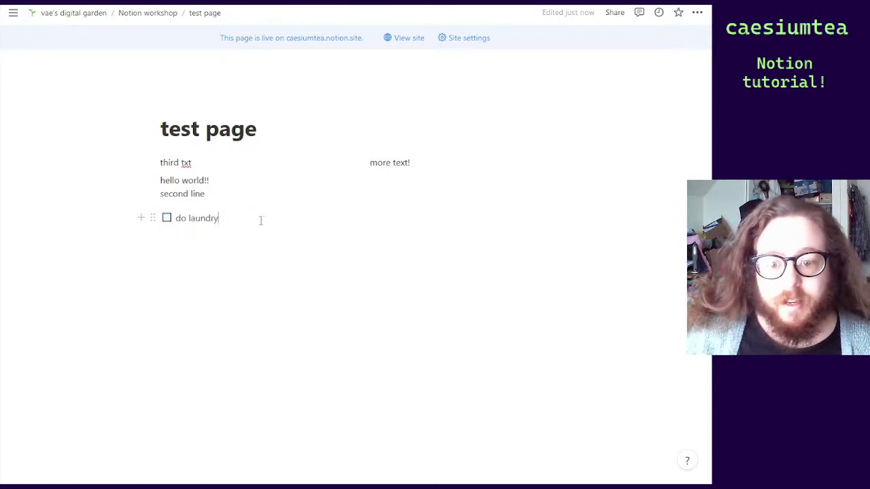
pyautogui.press('Return')
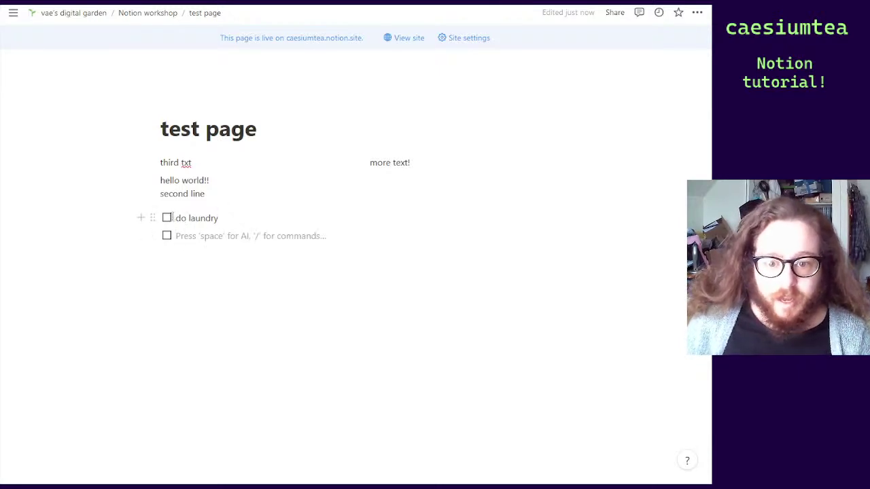
pyautogui.click(168, 219)
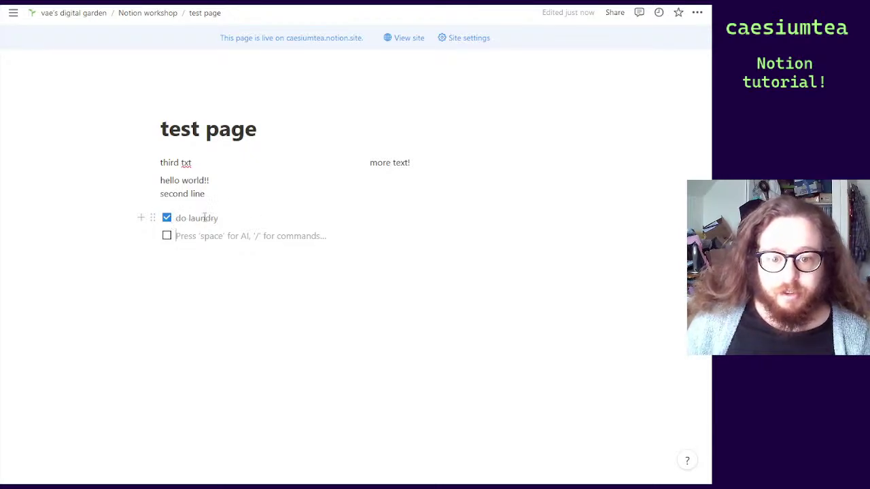
pyautogui.click(167, 218)
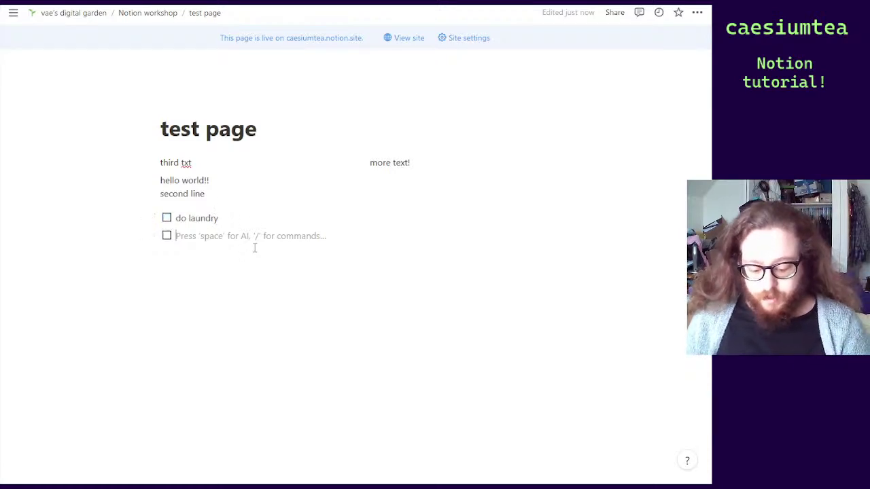
pyautogui.press('BackSpace')
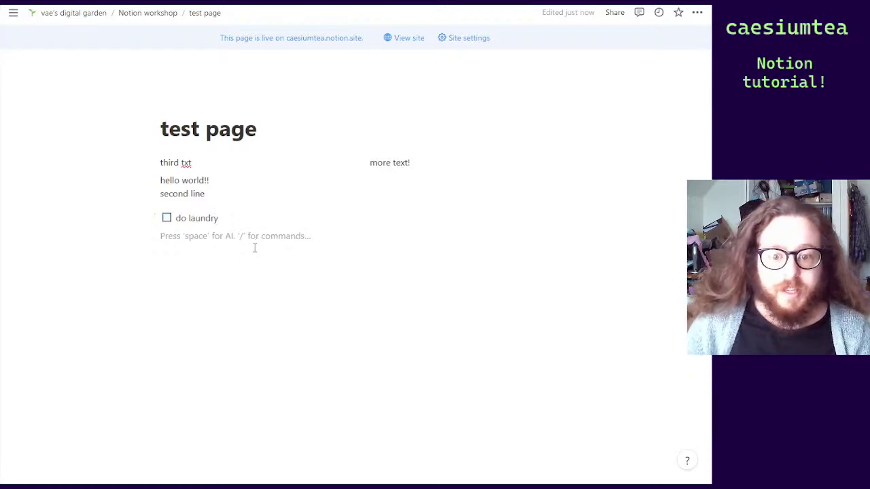
# Insert an empty to-do item below "do laundry" by filtering the block commands for "to", and turn it back into plain text
pyautogui.write('/t')
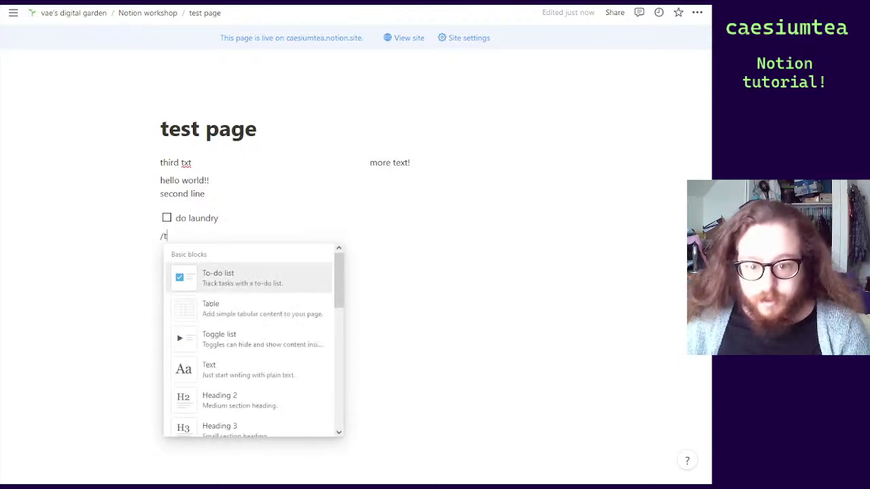
pyautogui.write('o')
pyautogui.press('BackSpace')
pyautogui.press('BackSpace')
pyautogui.press('BackSpace')
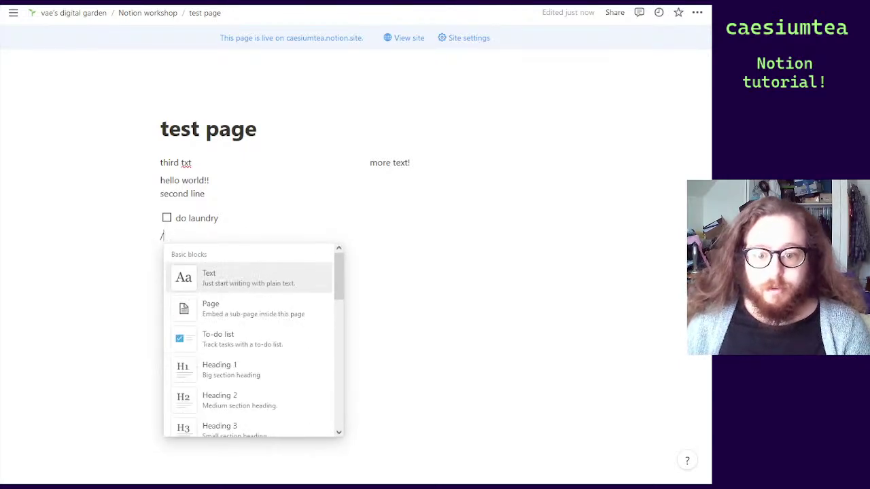
pyautogui.write('/')
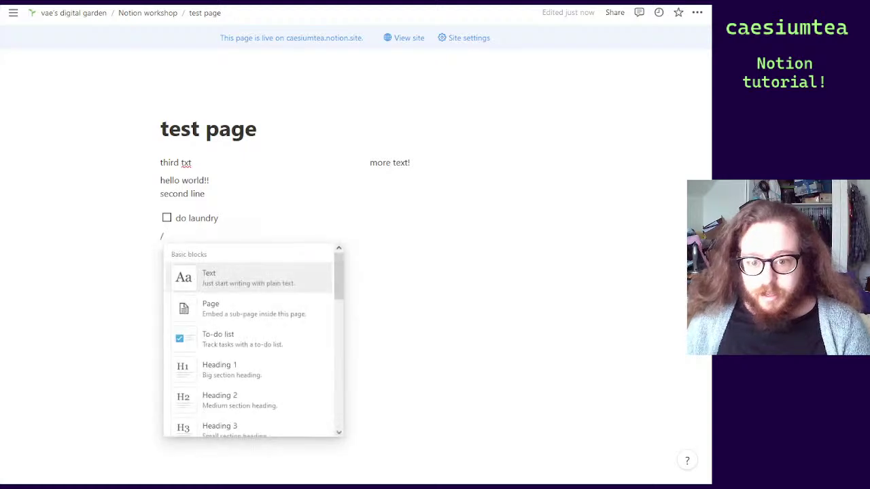
pyautogui.write('to')
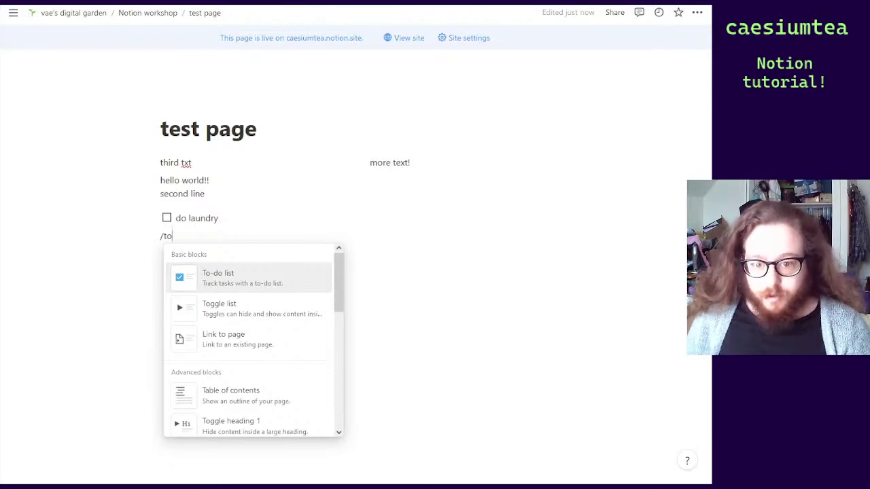
pyautogui.press('Return')
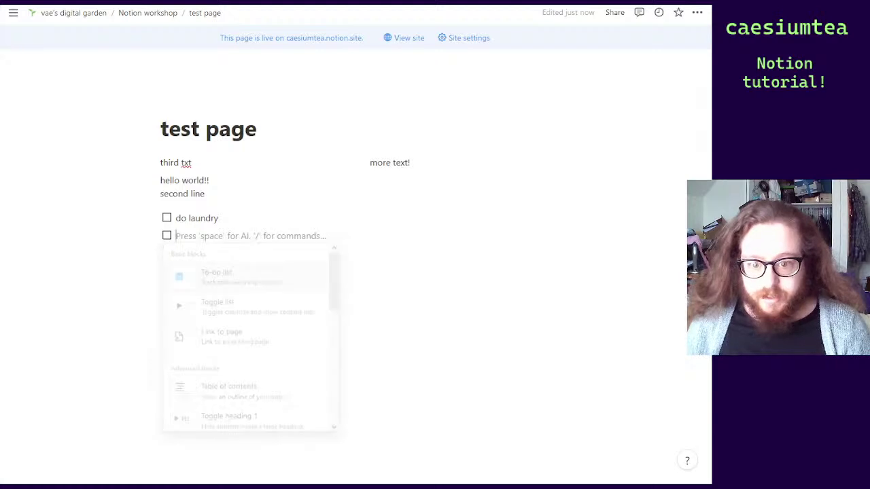
pyautogui.press('BackSpace')
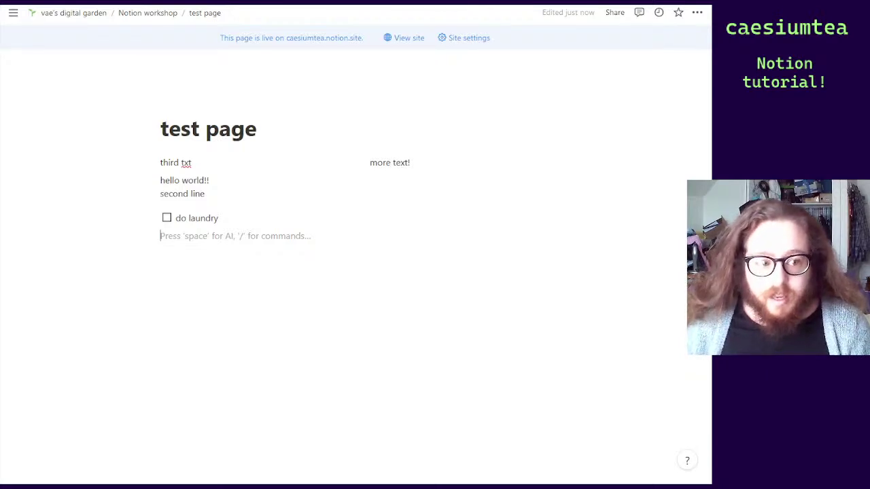
# Create a to-do item from the "[]" shorthand on the line below "do laundry", undo the conversion and clear the line
pyautogui.write('[]')
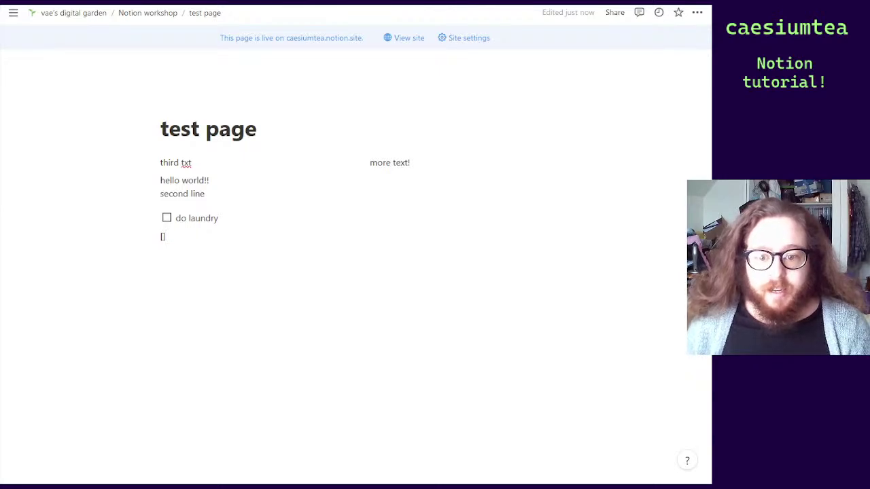
pyautogui.press('space')
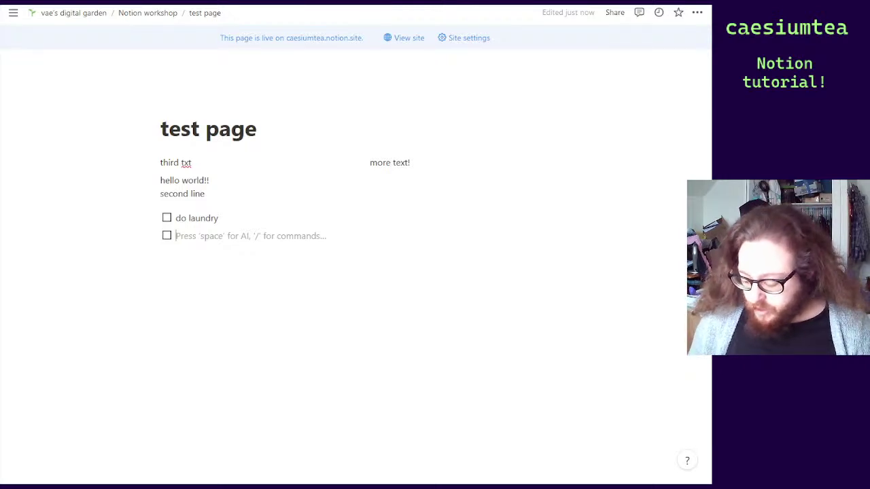
pyautogui.hotkey('ctrl', 'z')
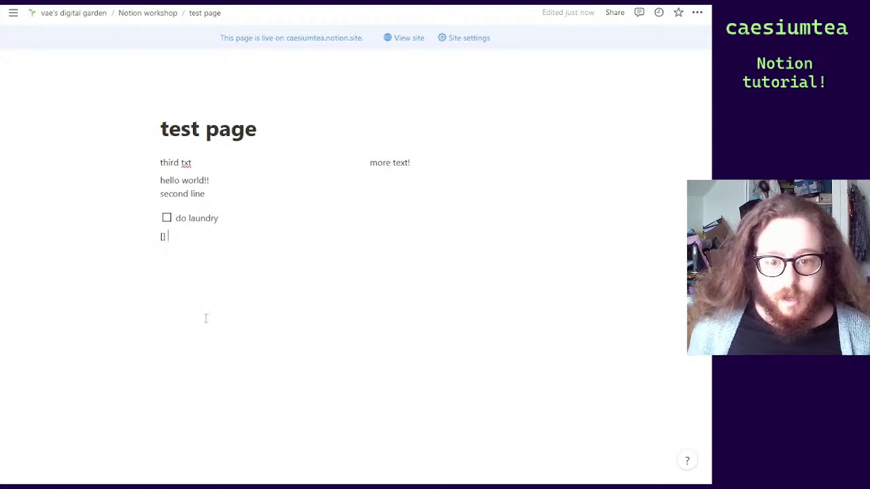
pyautogui.press('BackSpace')
pyautogui.press('BackSpace')
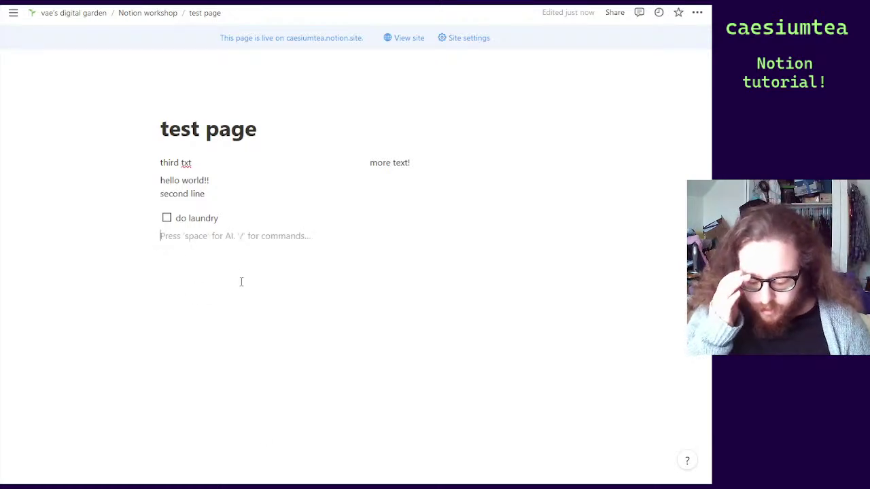
# Add a Heading 1 block reading "heading!!" below the "do laundry" item, with a new line under it
pyautogui.write('/')
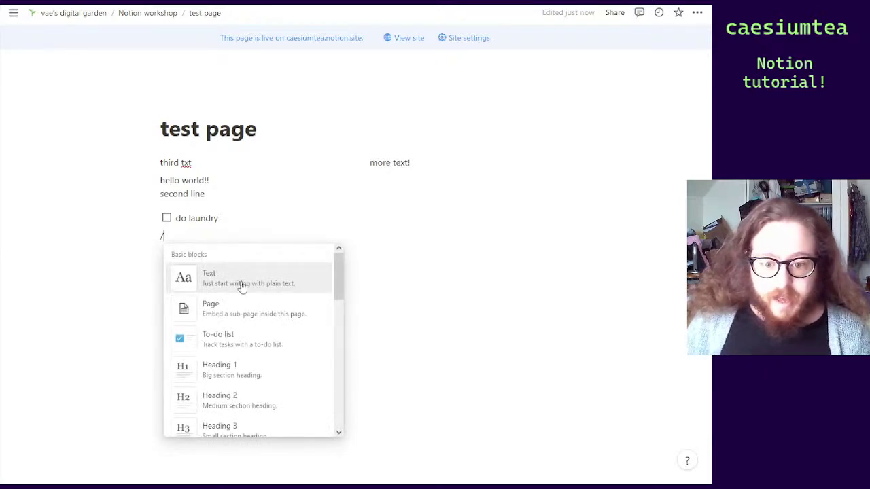
pyautogui.click(258, 376)
pyautogui.write('head')
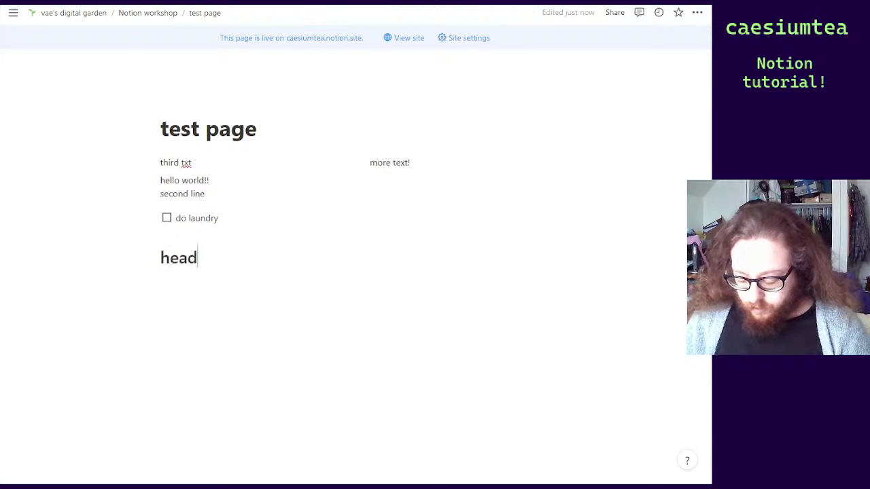
pyautogui.write('ing!!')
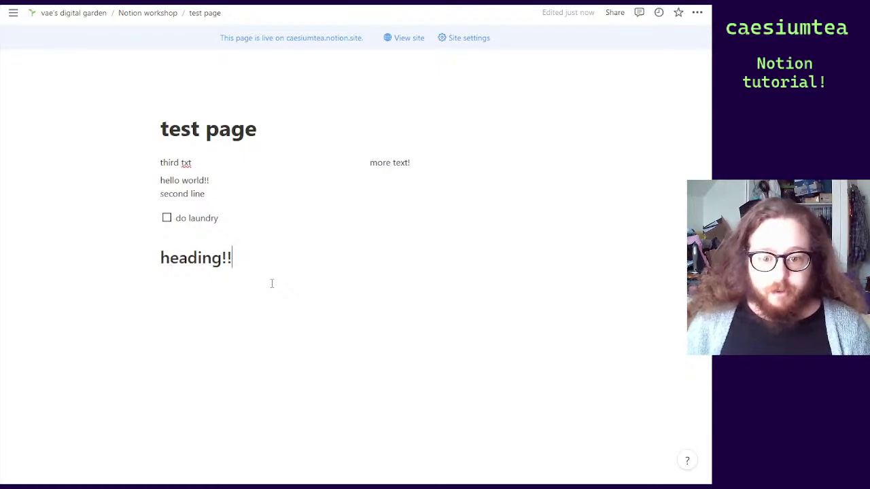
pyautogui.press('Return')
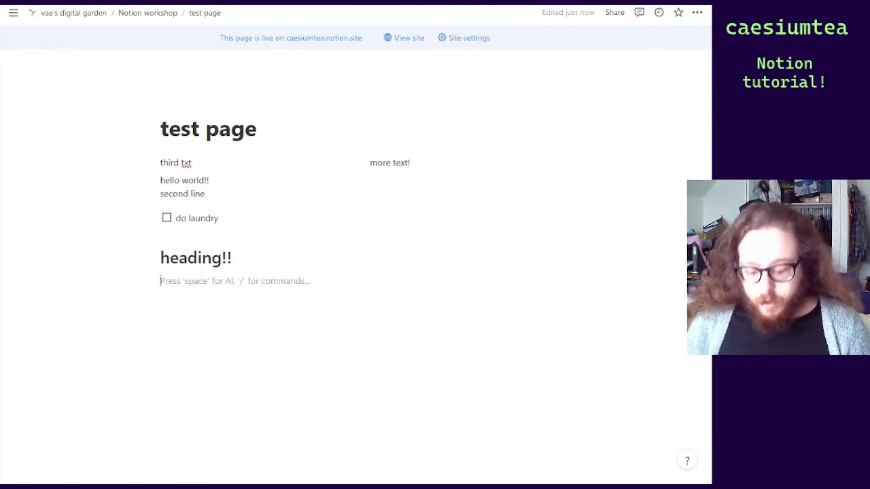
# Below "heading!!", add a Heading 2 block reading "heading 2" and a Heading 3 block reading "heading 3"
pyautogui.write('/h2')
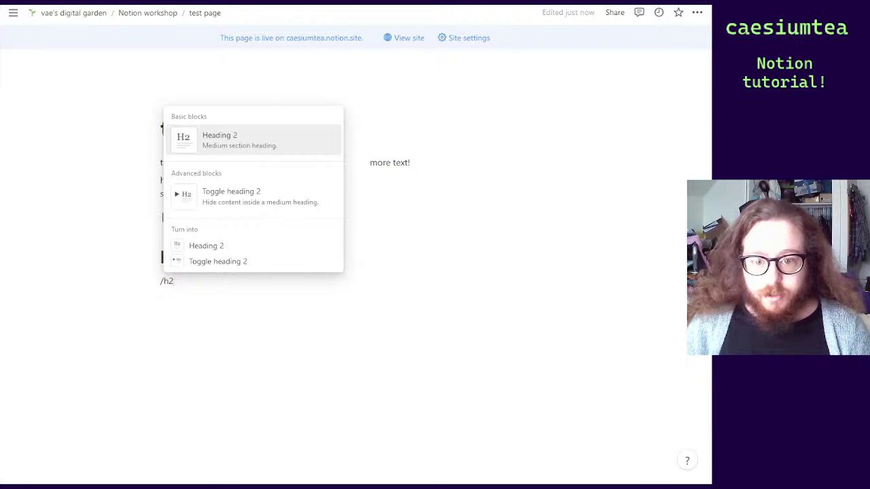
pyautogui.press('Return')
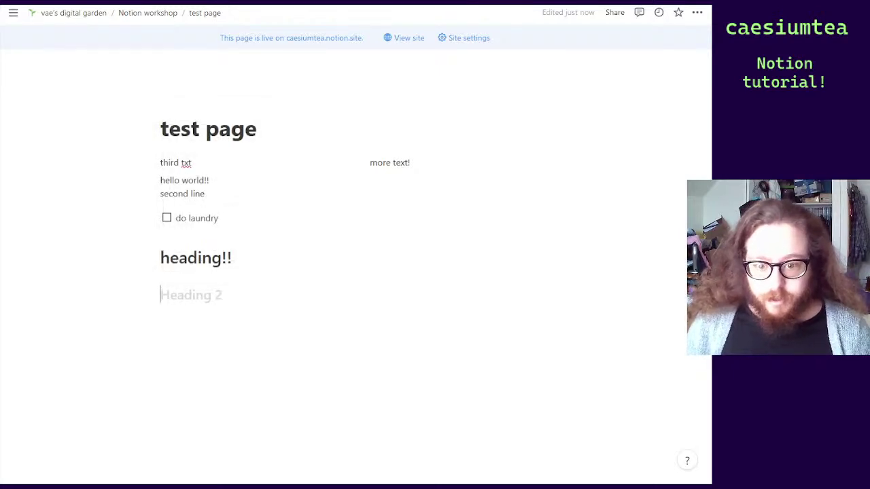
pyautogui.write('heading 2')
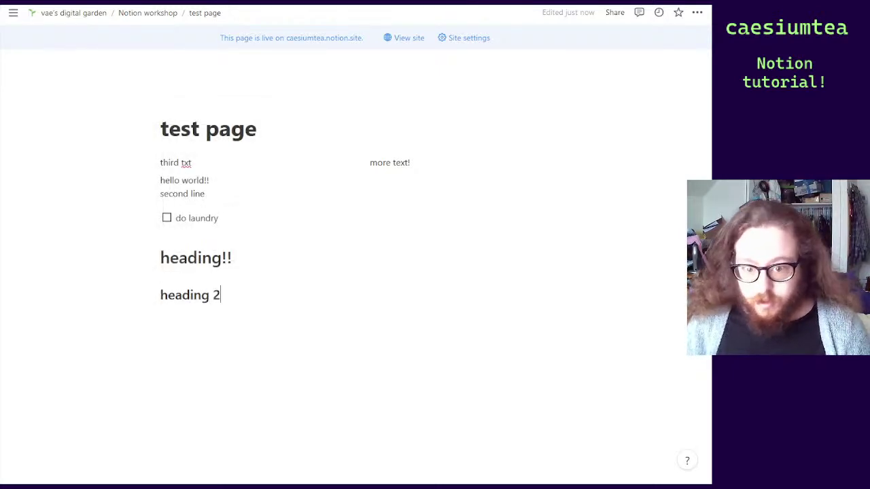
pyautogui.press('Return')
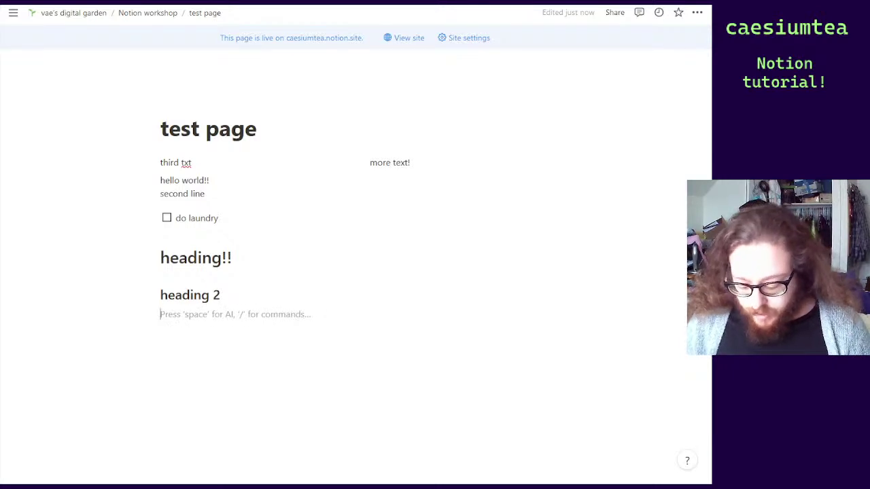
pyautogui.write('/h3')
pyautogui.press('Return')
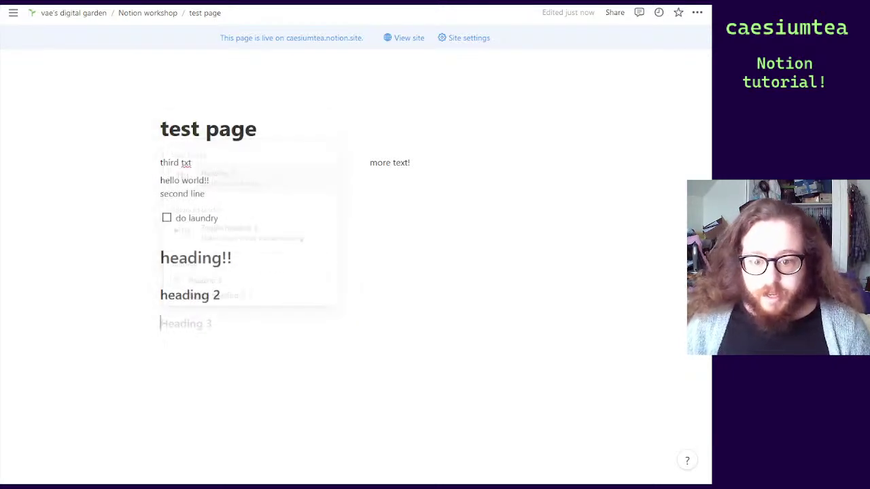
pyautogui.write('heading 3')
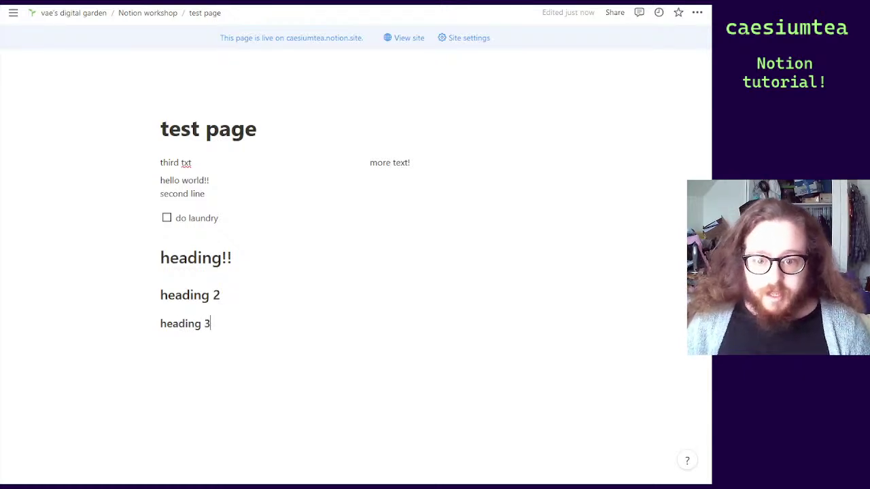
pyautogui.press('Return')
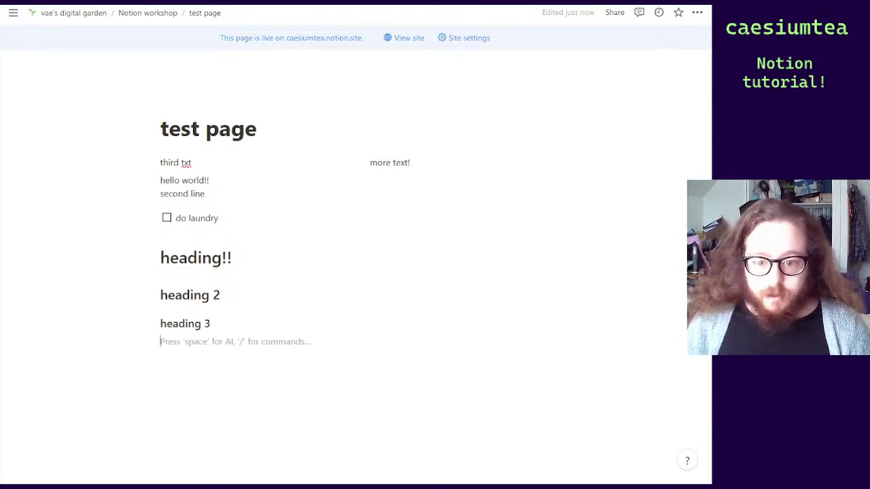
# Enter random filler text as plain text below "heading 3" and delete it again
pyautogui.write('fgghfghghgfjh')
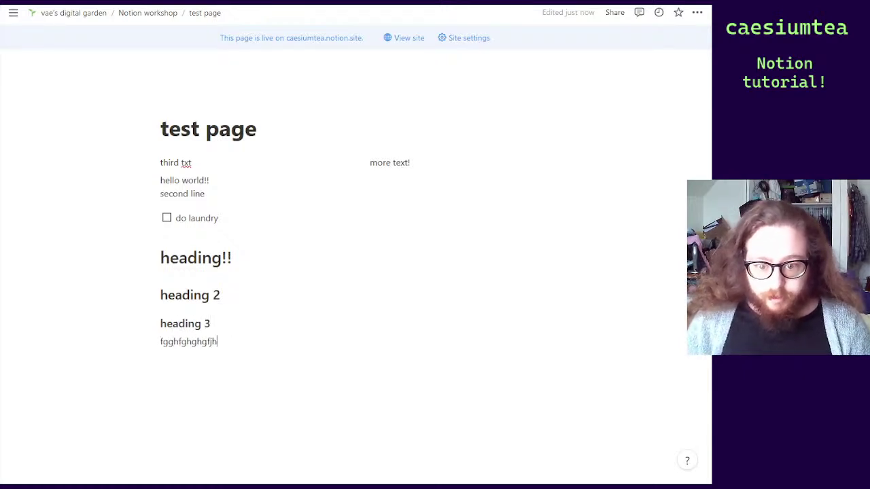
pyautogui.press('BackSpace')
pyautogui.press('BackSpace')
pyautogui.press('BackSpace')
pyautogui.press('BackSpace')
pyautogui.press('BackSpace')
pyautogui.press('BackSpace')
pyautogui.press('BackSpace')
pyautogui.press('BackSpace')
pyautogui.press('BackSpace')
pyautogui.press('BackSpace')
pyautogui.press('BackSpace')
pyautogui.press('BackSpace')
pyautogui.press('BackSpace')
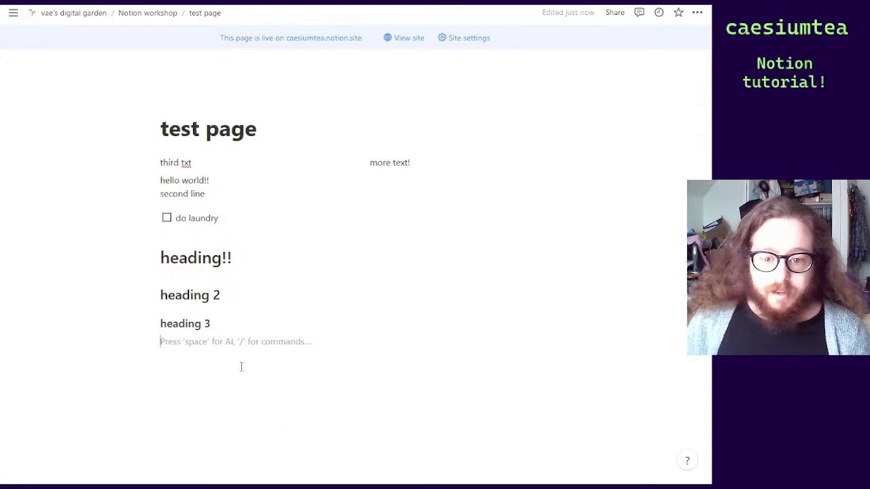
# Insert a Table of contents block below "heading 3" and move it directly under the page title
pyautogui.write('/')
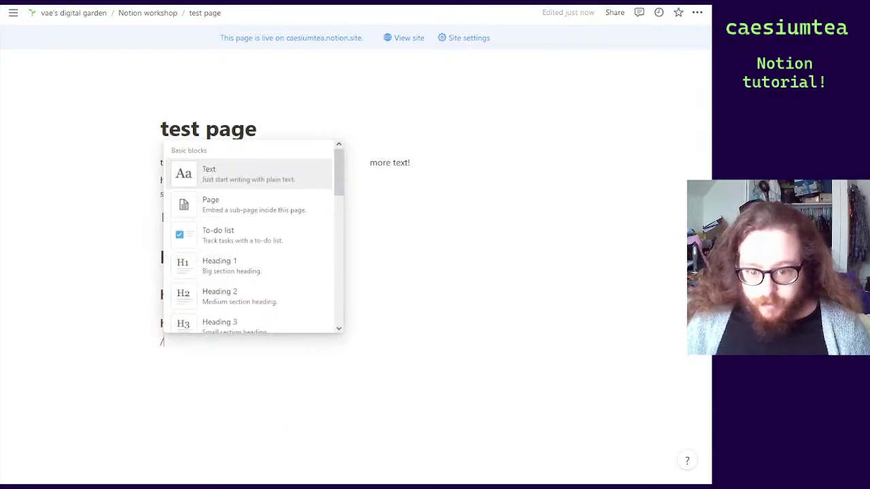
pyautogui.write('tabl')
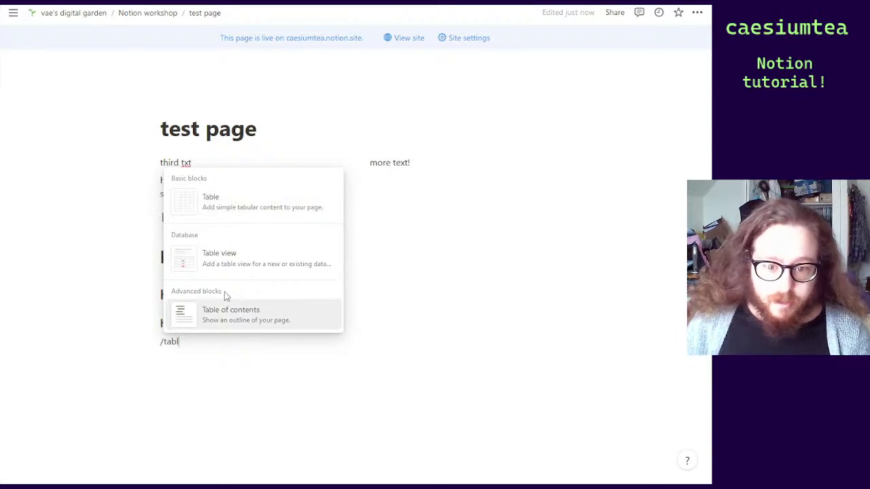
pyautogui.click(250, 326)
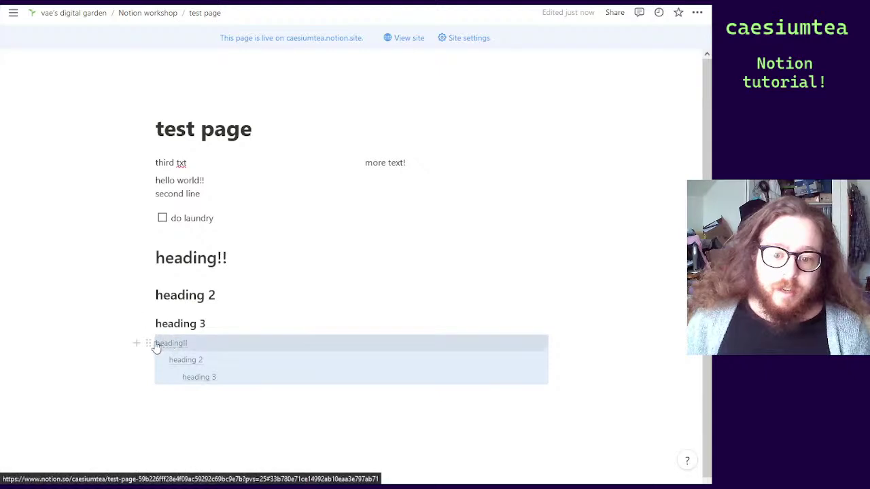
pyautogui.moveTo(146, 343); pyautogui.dragTo(149, 134)
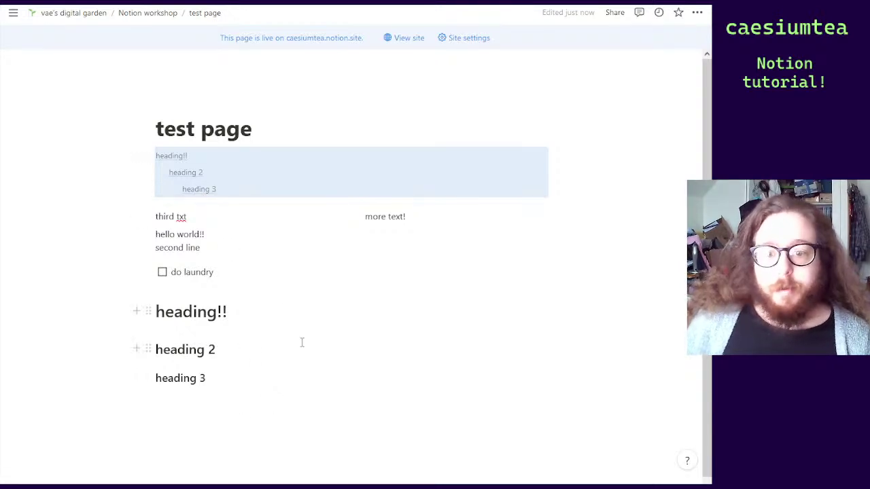
# Jump to "heading 3" through its table of contents link and place the cursor in that heading
pyautogui.click(206, 191)
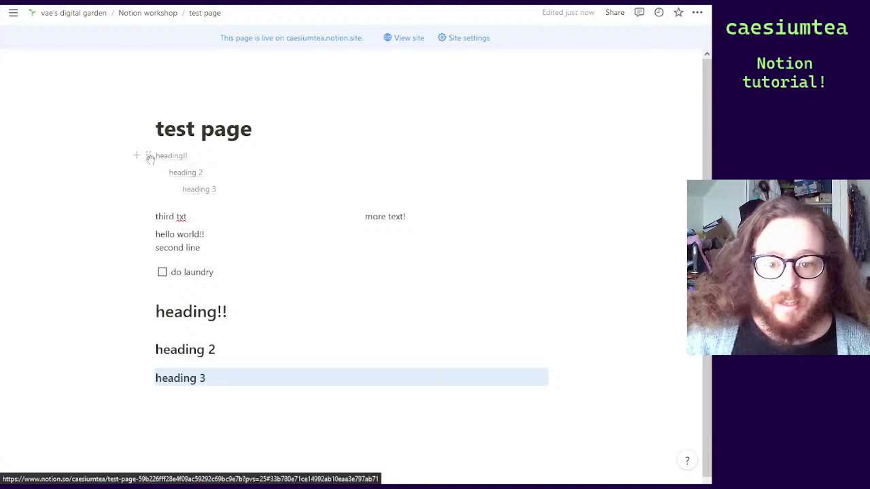
pyautogui.click(261, 381)
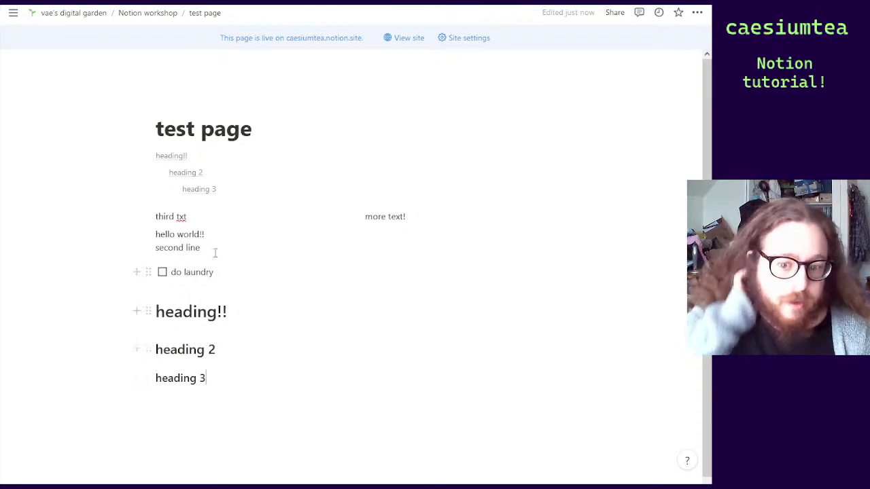
# Move "heading!!" between the table of contents and the columns, and "heading 3" above "third txt" in the first column
pyautogui.moveTo(148, 311); pyautogui.dragTo(147, 196)
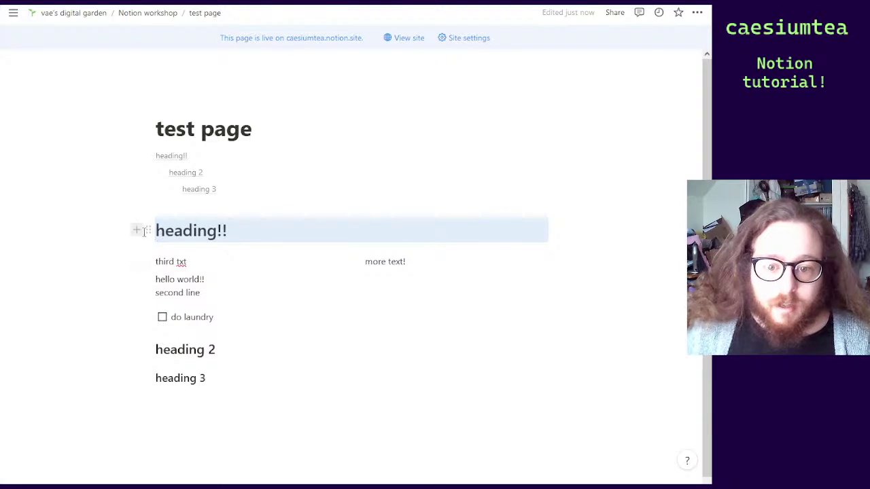
pyautogui.moveTo(143, 230); pyautogui.dragTo(167, 245)
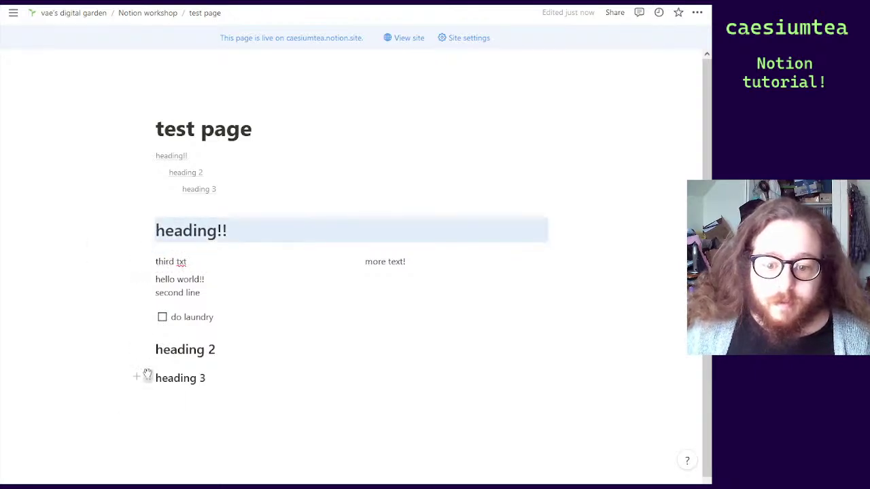
pyautogui.moveTo(147, 378); pyautogui.dragTo(164, 261)
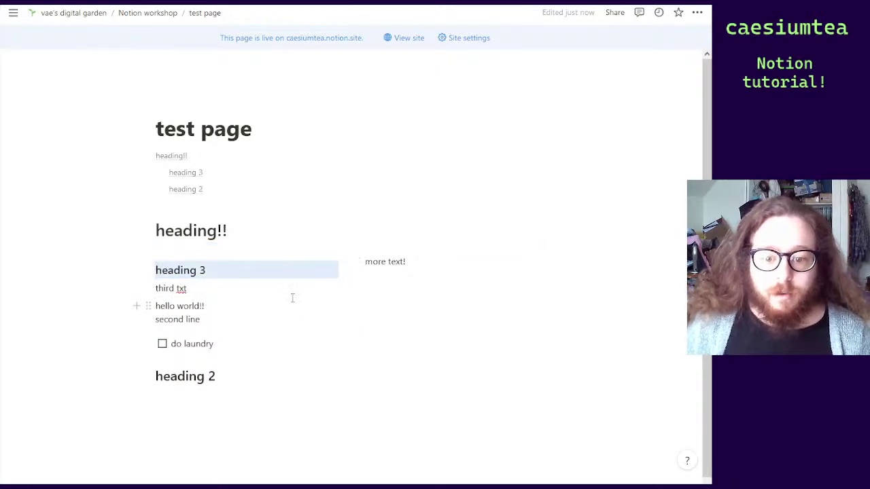
# Add a bulleted list below "heading 2" with the items "bullet point!!" and "more bullet points", ending on a plain empty line
pyautogui.click(280, 408)
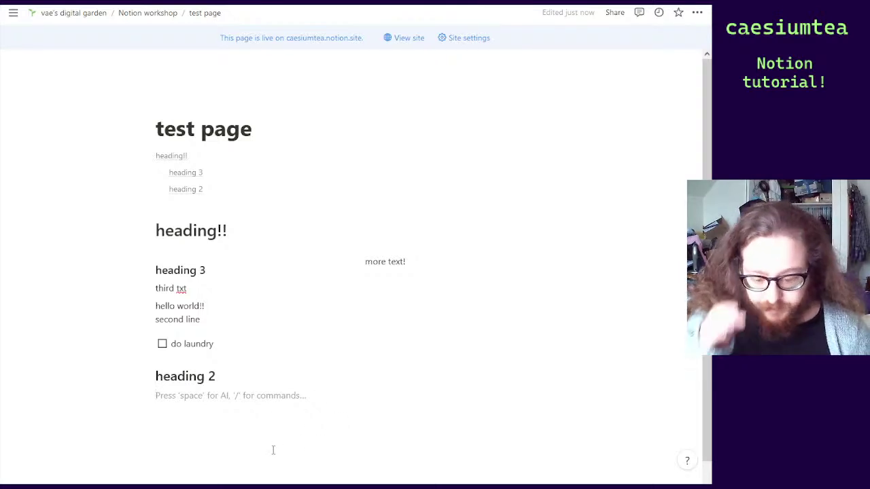
pyautogui.write('/')
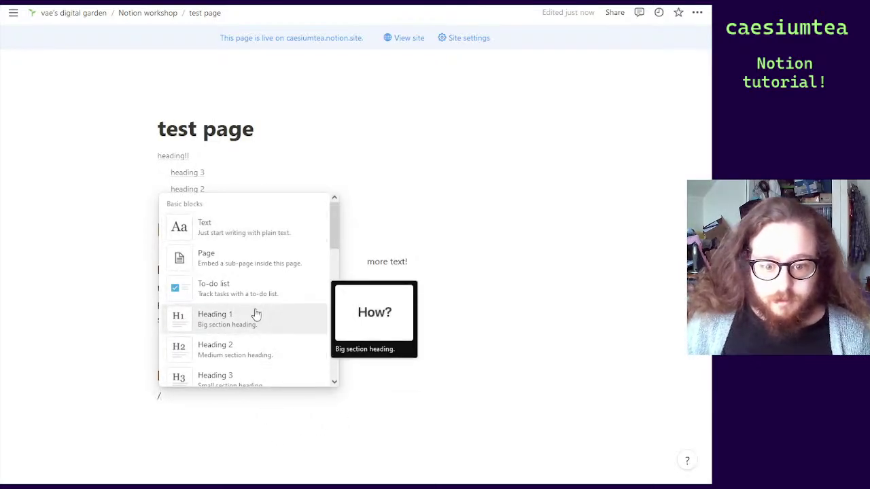
pyautogui.scroll(-4, 255, 310)
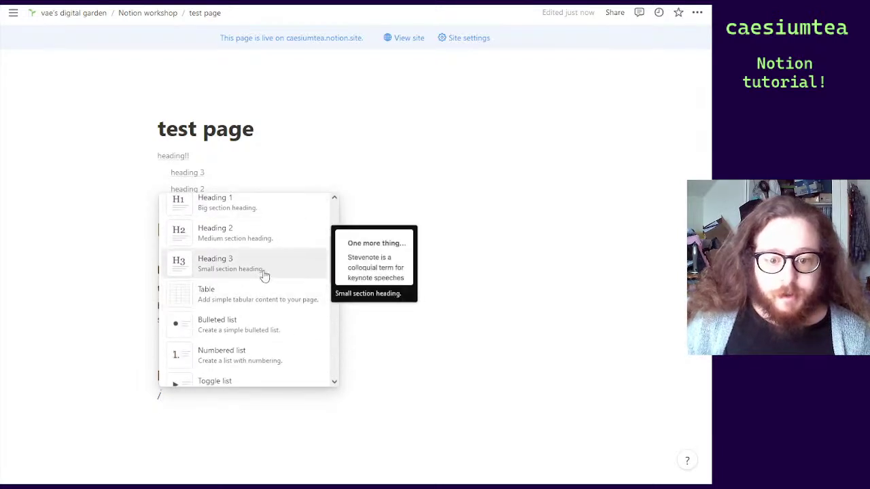
pyautogui.scroll(-3, 262, 274)
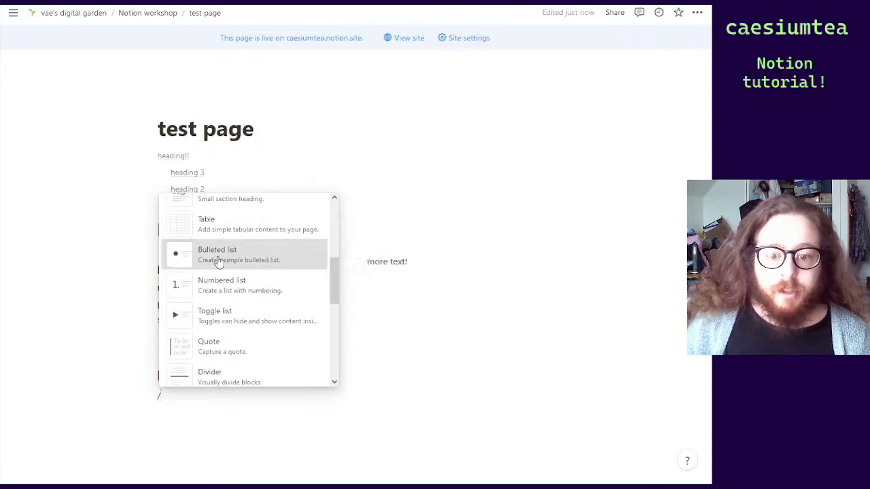
pyautogui.click(230, 257)
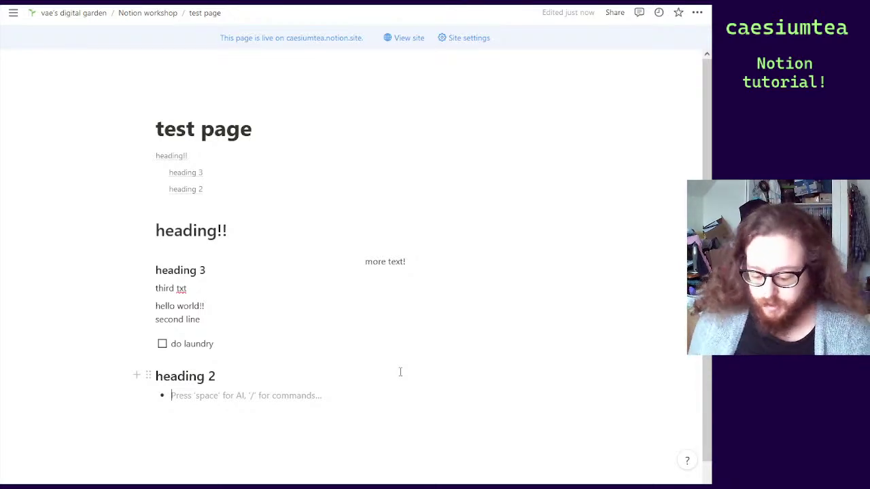
pyautogui.write('bullet p')
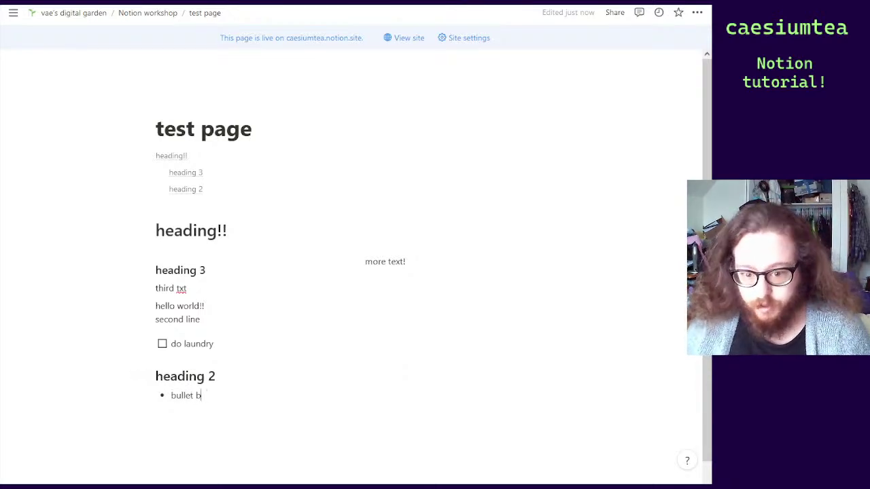
pyautogui.write('oint!!')
pyautogui.press('Return')
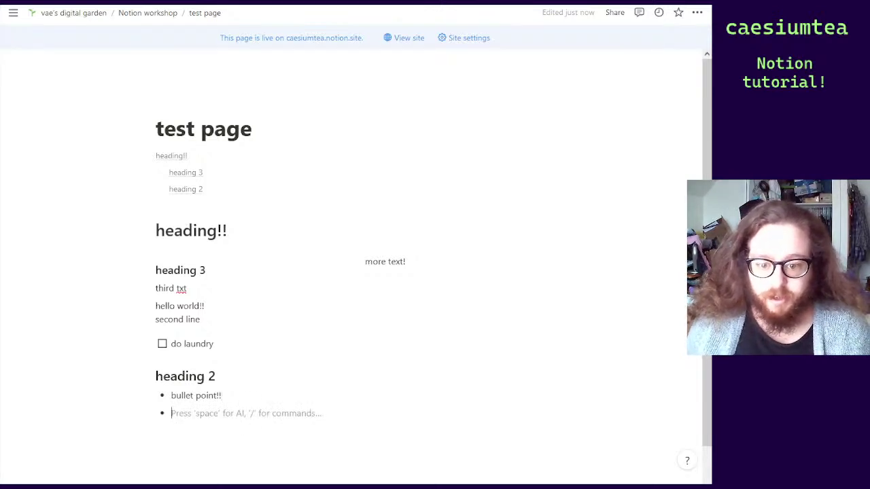
pyautogui.write('more bu')
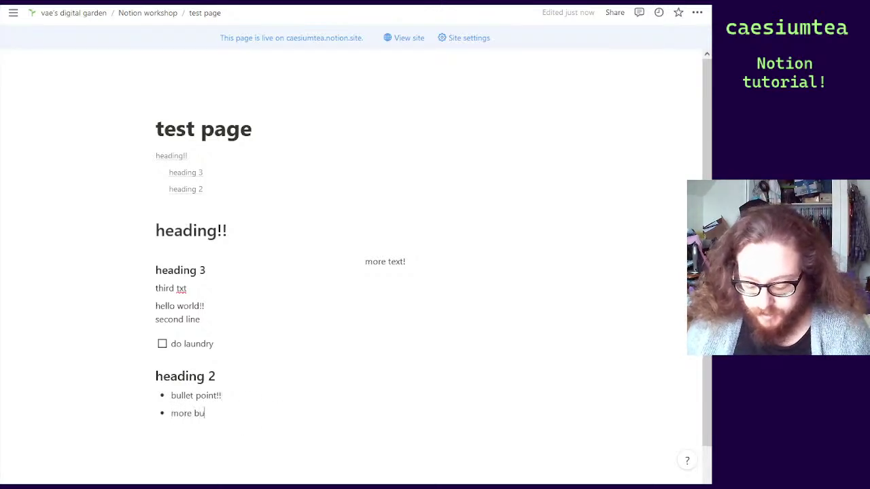
pyautogui.write('llet points')
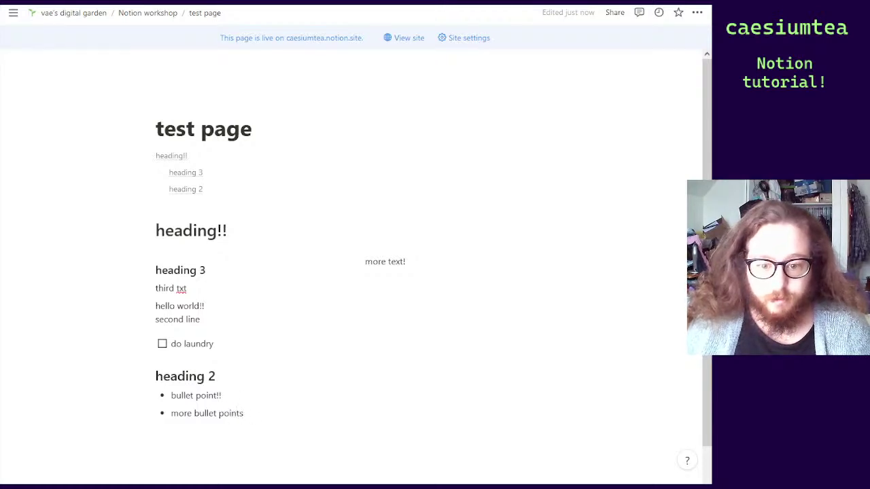
pyautogui.press('Return')
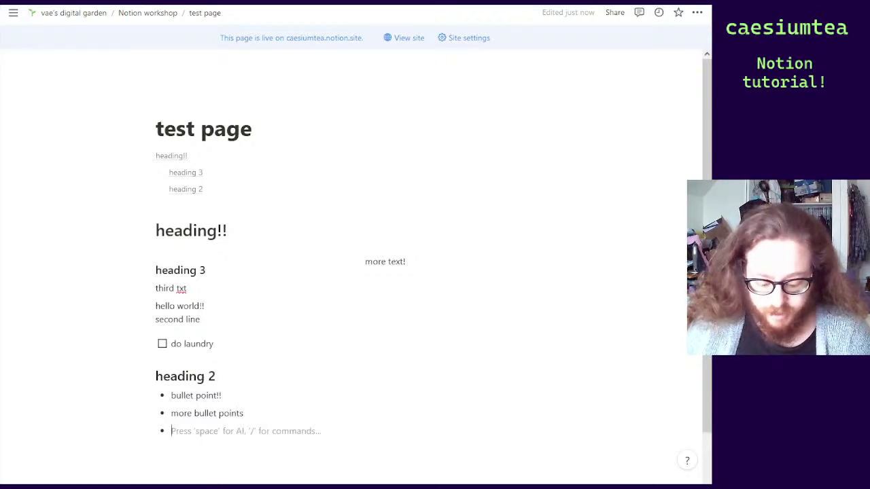
pyautogui.press('BackSpace')
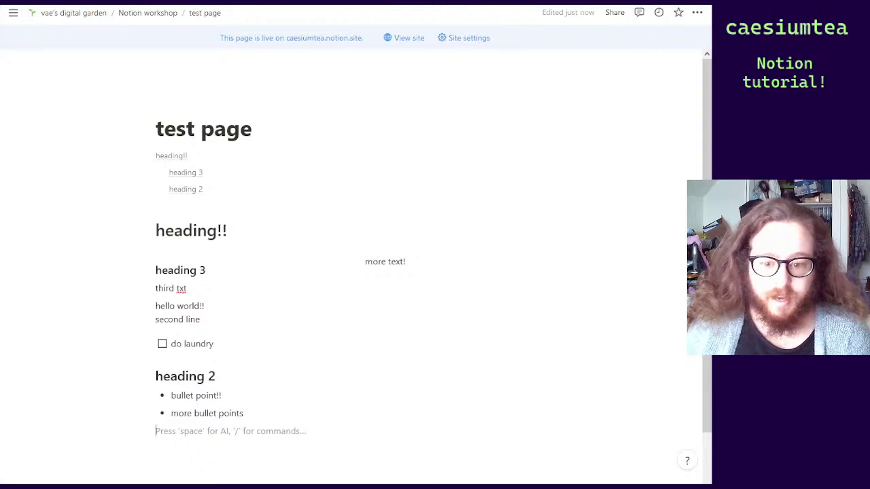
# Turn the empty line below the bullets into a bullet with "-" and revert it to plain text, twice
pyautogui.scroll(-1, 293, 384)
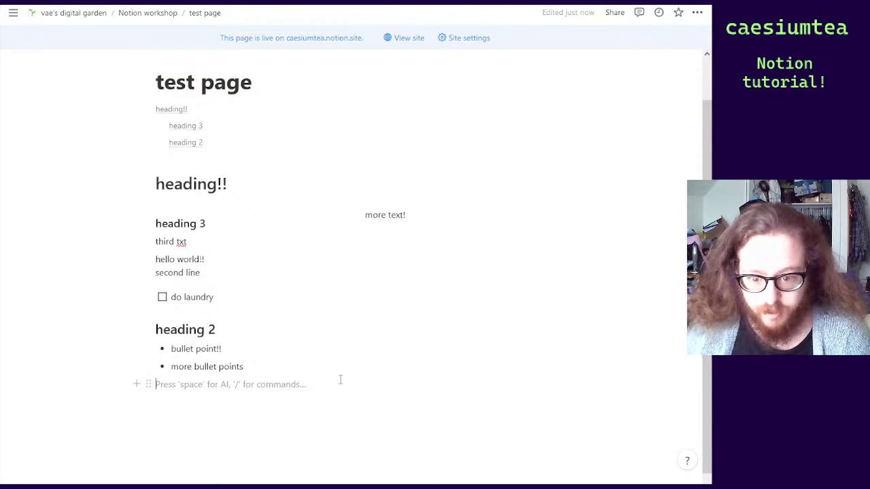
pyautogui.write('-')
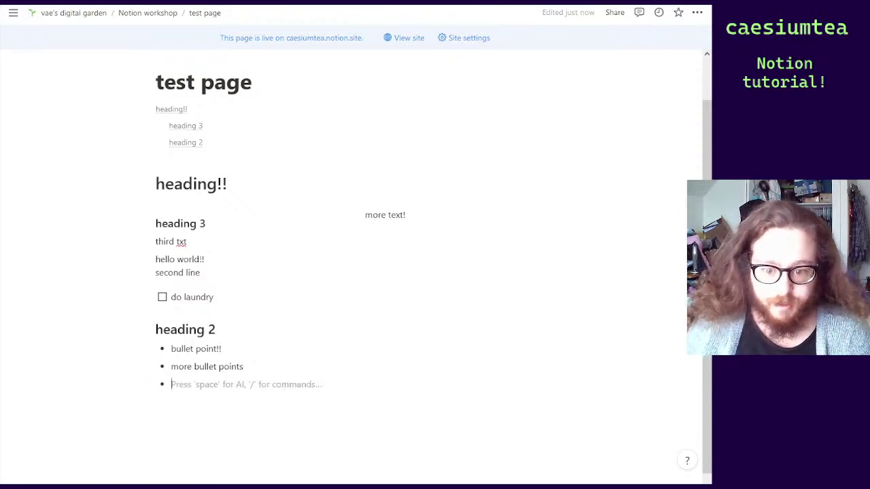
pyautogui.press('BackSpace')
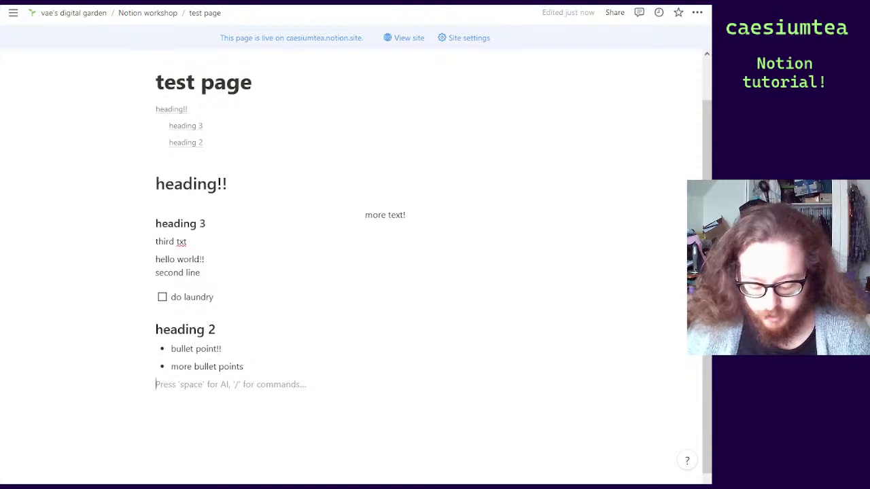
pyautogui.write('-')
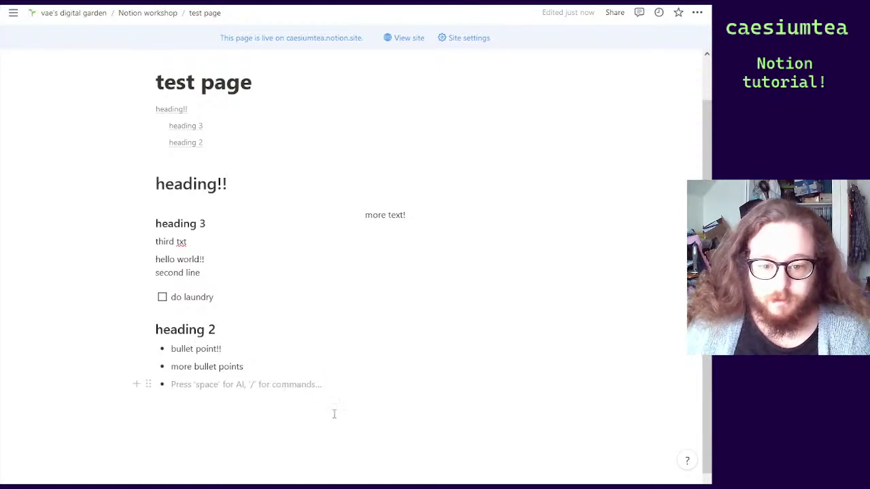
pyautogui.press('BackSpace')
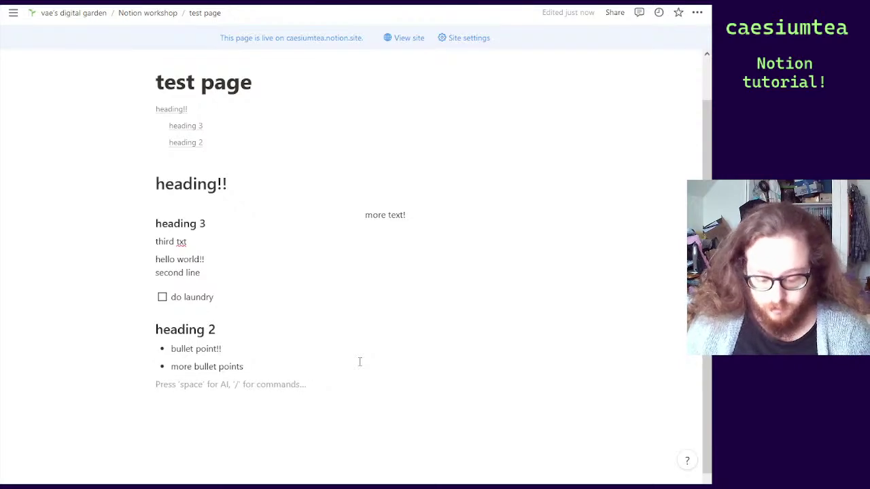
# Insert a numbered list below the bulleted list with the items "one", "two" and "three"
pyautogui.write('/')
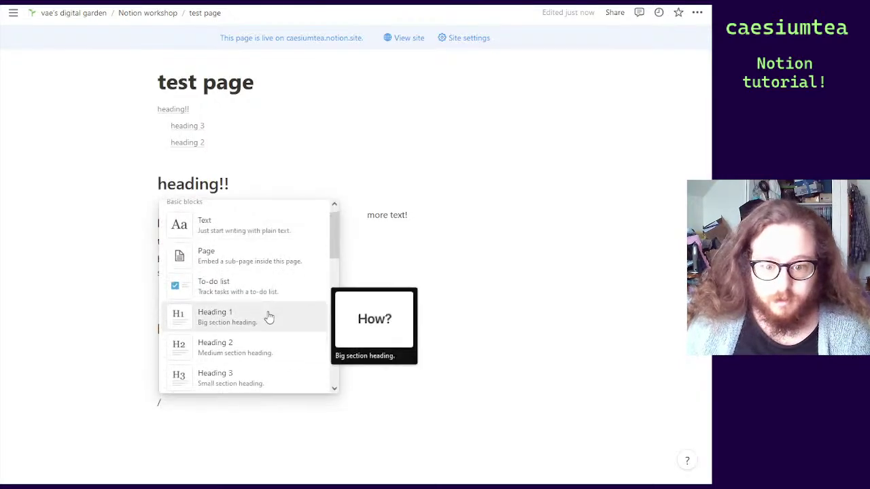
pyautogui.scroll(-5, 267, 317)
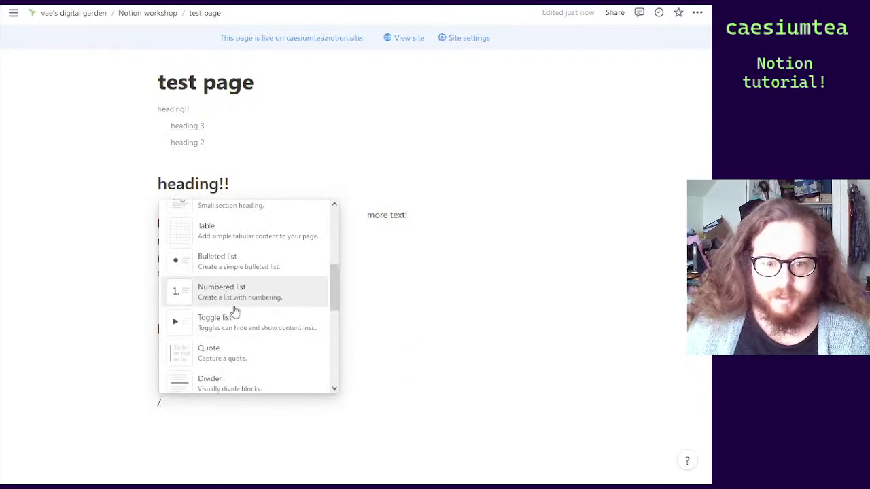
pyautogui.click(245, 289)
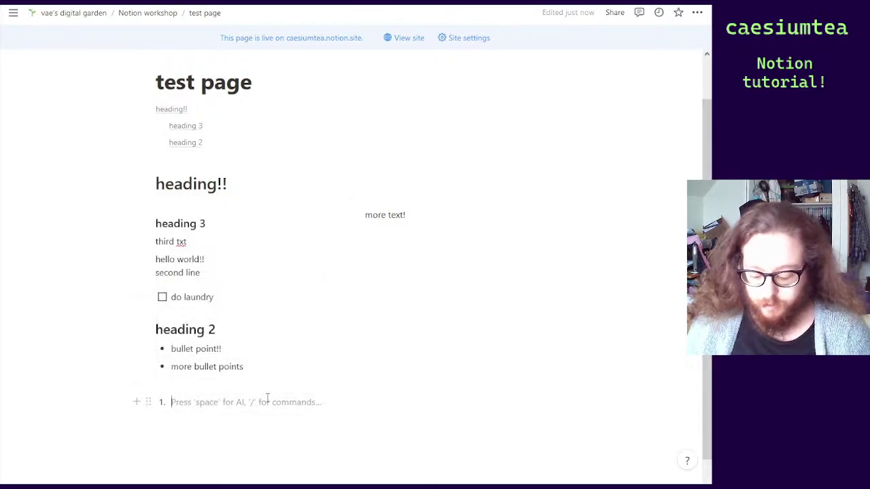
pyautogui.write('one')
pyautogui.press('Return')
pyautogui.write('two')
pyautogui.press('Return')
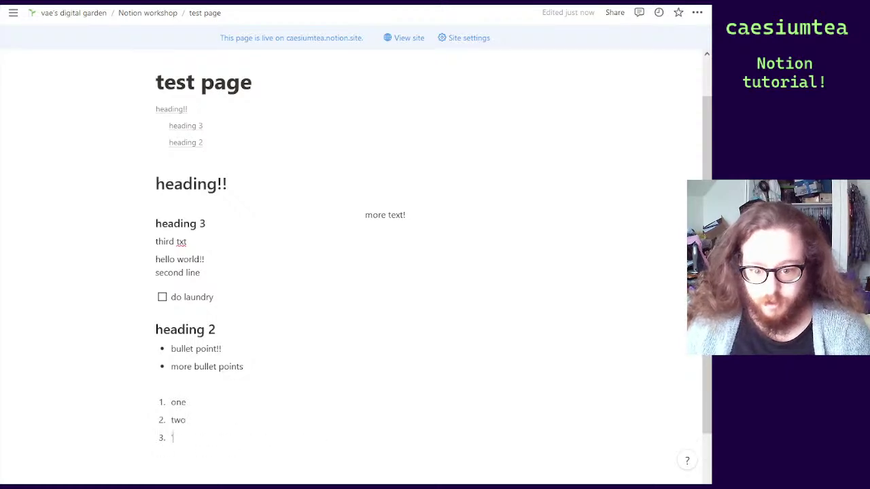
pyautogui.write('three')
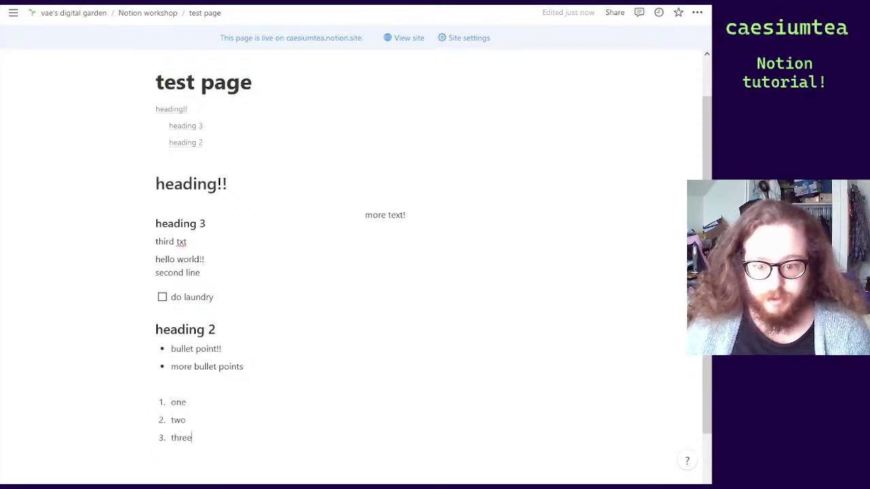
# Move "three" above "two" in the numbered list, and restore the original order by moving "two" back up
pyautogui.scroll(-2, 189, 370)
pyautogui.moveTo(148, 355); pyautogui.dragTo(145, 333)
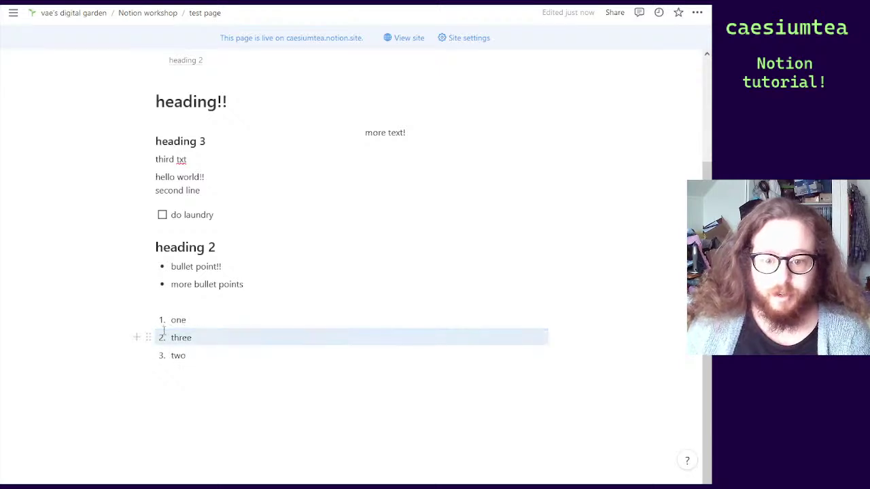
pyautogui.click(149, 356)
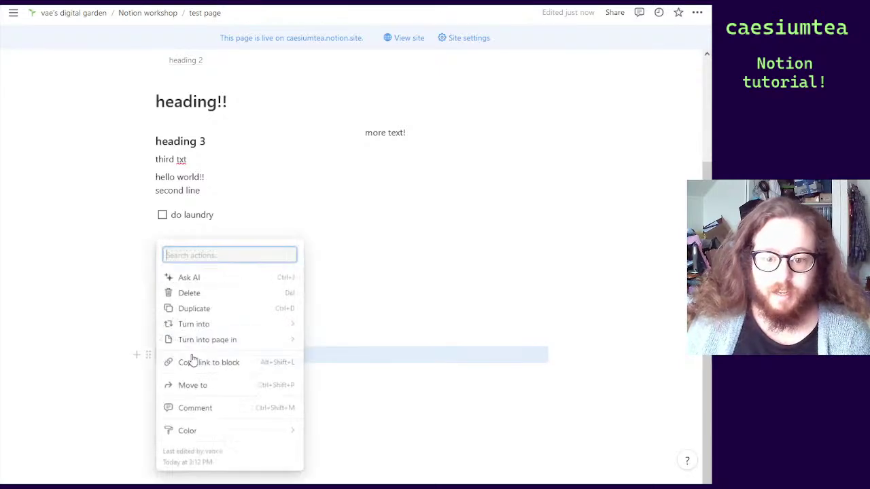
pyautogui.click(416, 335)
pyautogui.click(205, 344)
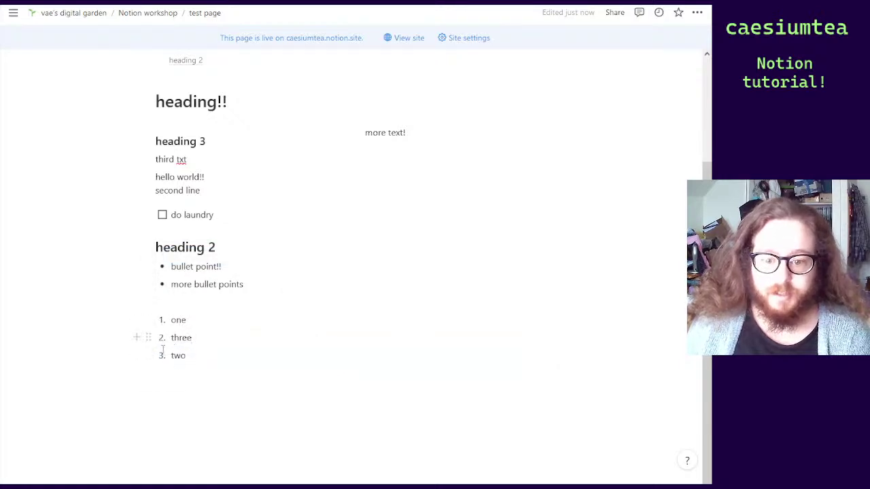
pyautogui.moveTo(149, 356); pyautogui.dragTo(150, 335)
pyautogui.click(228, 355)
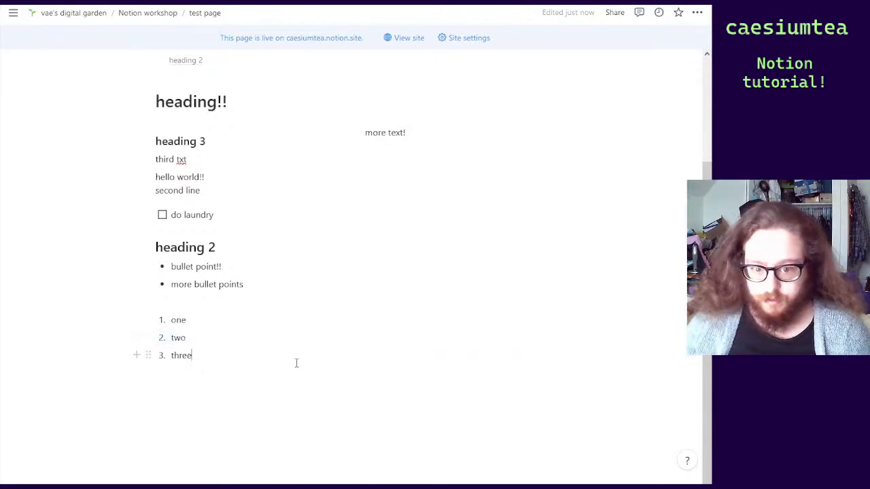
# Add an empty text line after the numbered item "three", enter "1." on it and erase that again
pyautogui.press('Return')
pyautogui.press('Return')
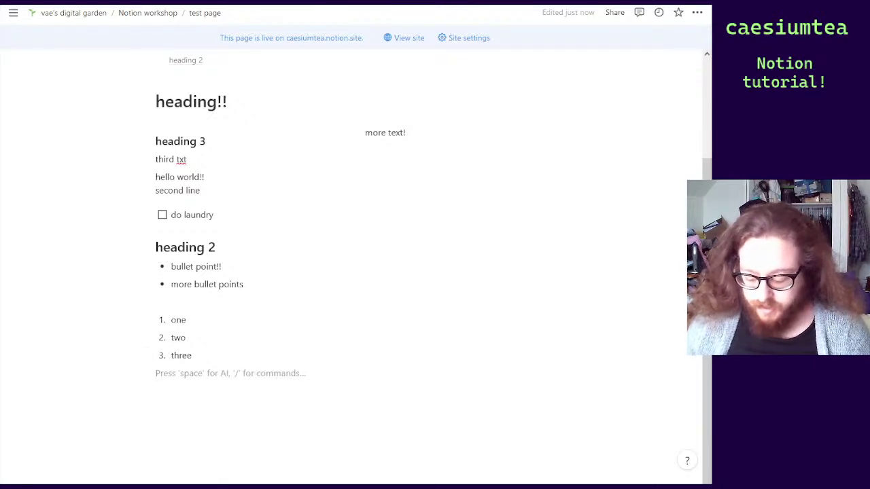
pyautogui.write('1')
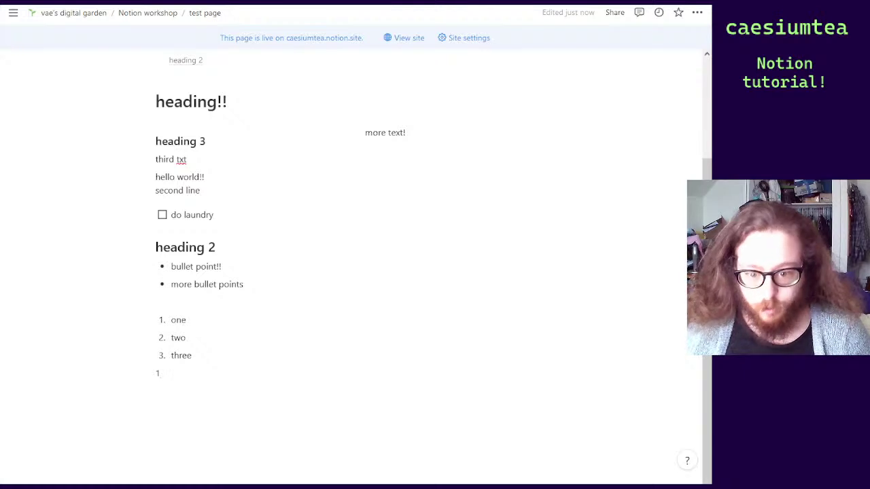
pyautogui.press('BackSpace')
pyautogui.press('BackSpace')
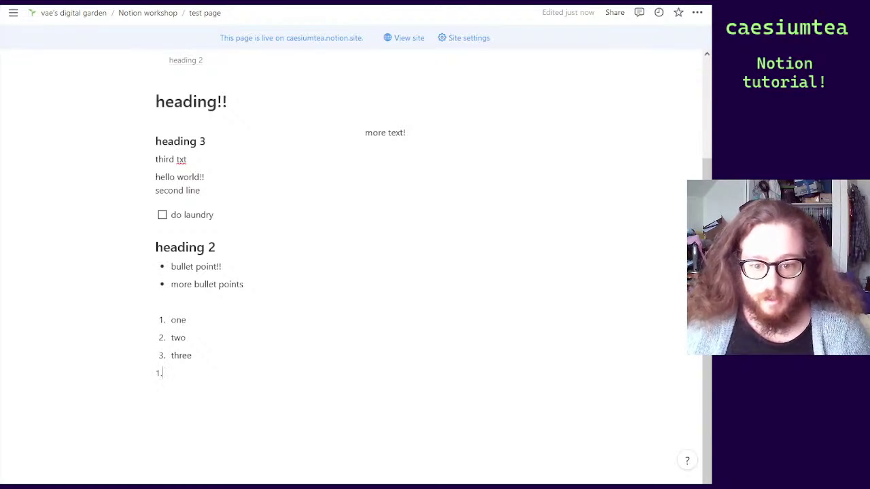
pyautogui.press('BackSpace')
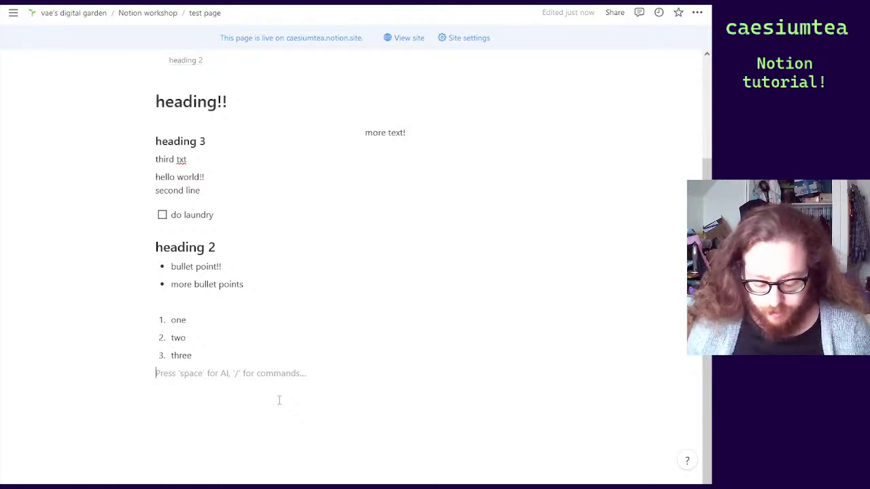
# Look up the Numbered list block with "/num" on the empty line and clear the command without inserting it
pyautogui.write('/num')
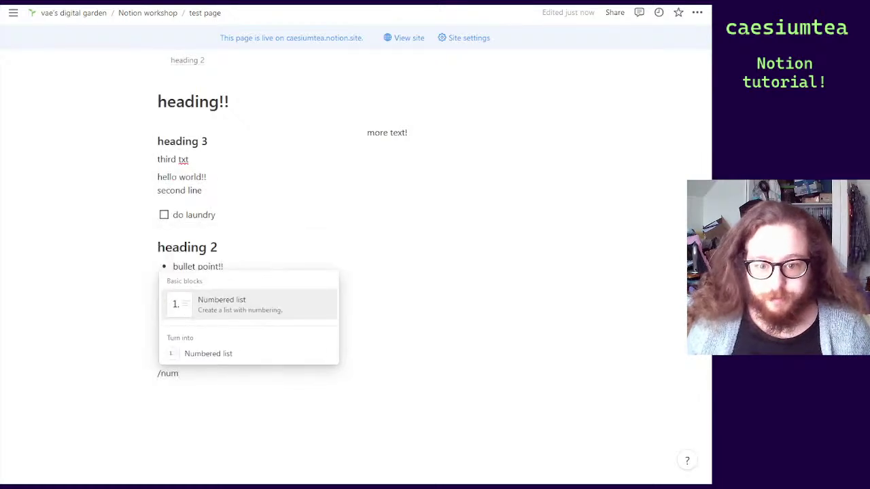
pyautogui.press('BackSpace')
pyautogui.press('BackSpace')
pyautogui.press('BackSpace')
pyautogui.press('BackSpace')
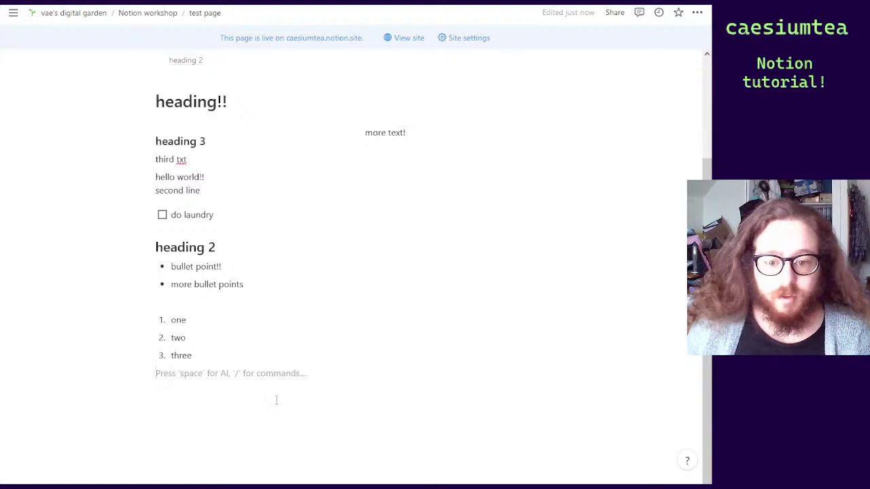
# Insert a toggle list below the numbered list and title the toggle "topic....."
pyautogui.write('/')
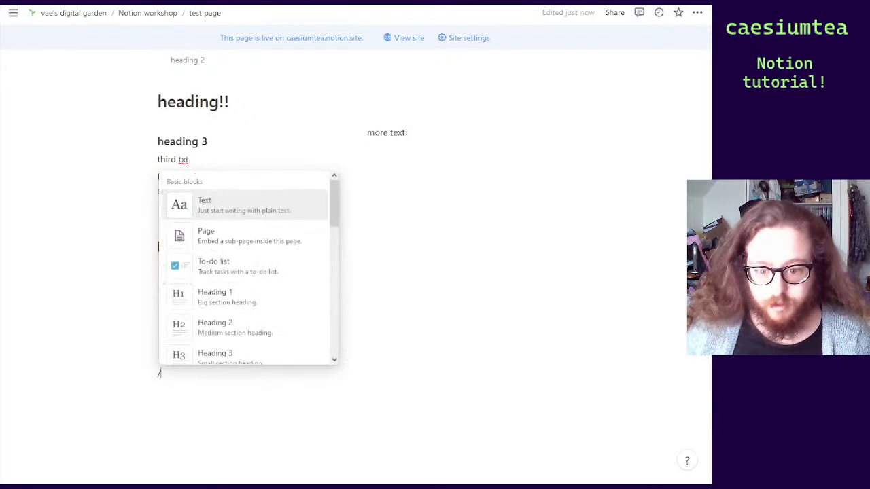
pyautogui.scroll(-5, 268, 278)
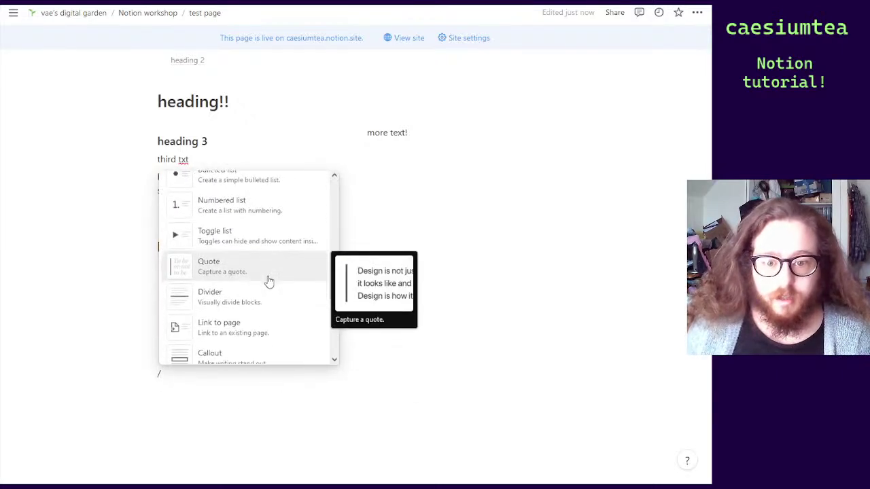
pyautogui.click(266, 235)
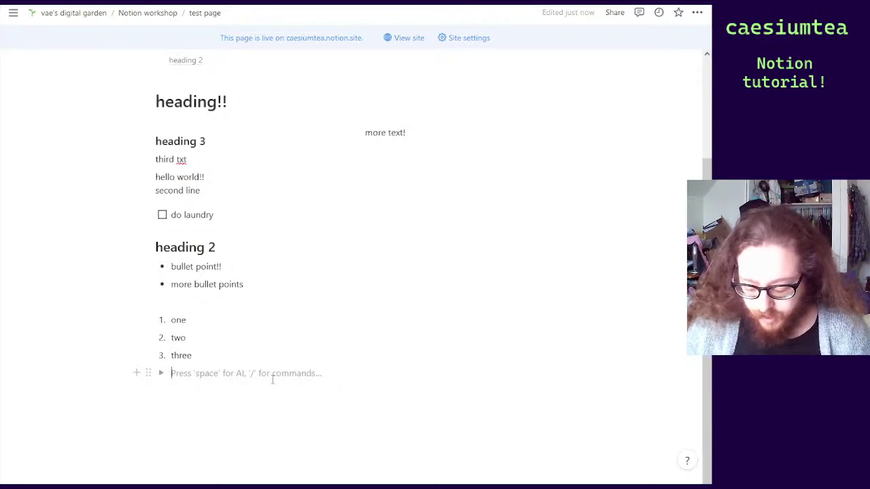
pyautogui.write('topi')
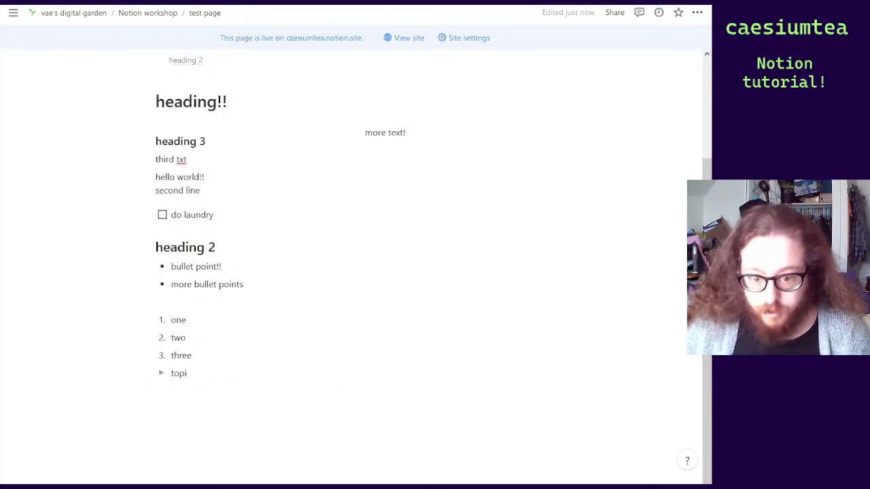
pyautogui.write('c.....')
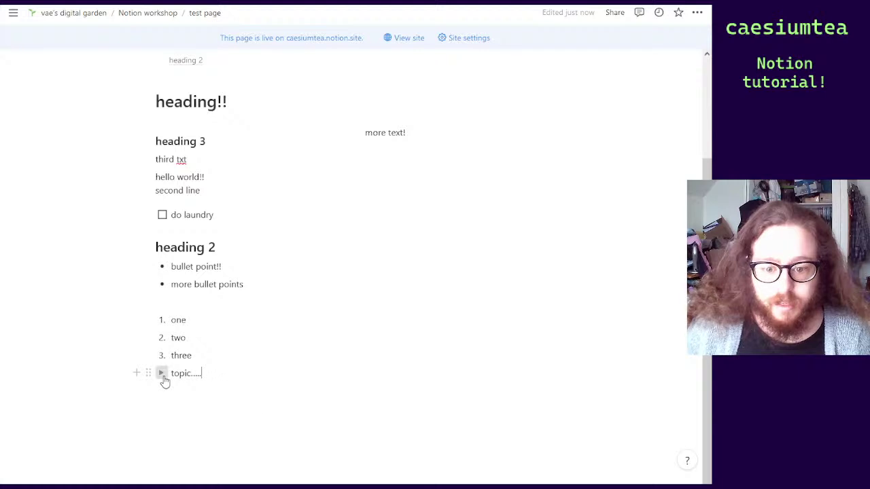
# Add an empty line inside the "topic....." toggle, then collapse the toggle and expand it again
pyautogui.click(162, 374)
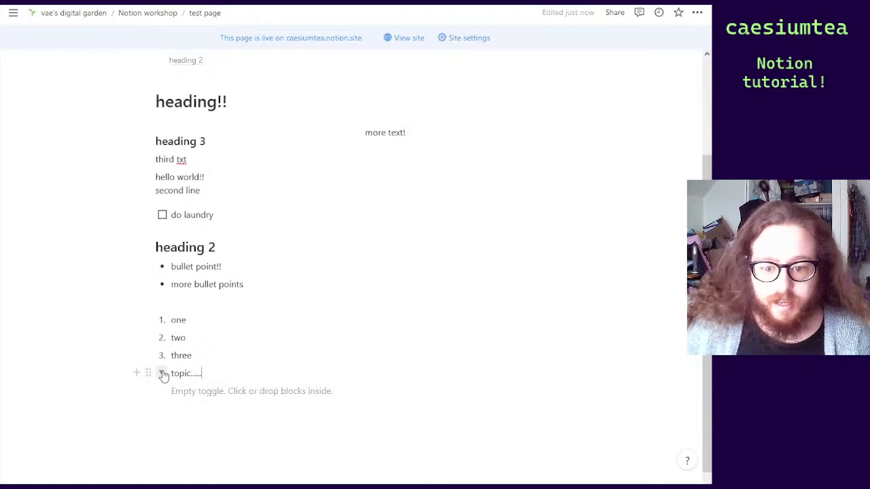
pyautogui.click(191, 390)
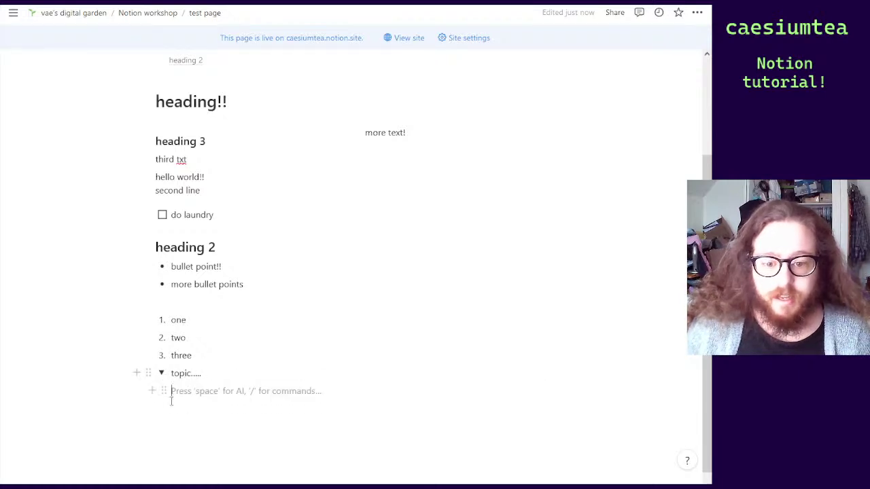
pyautogui.click(222, 373)
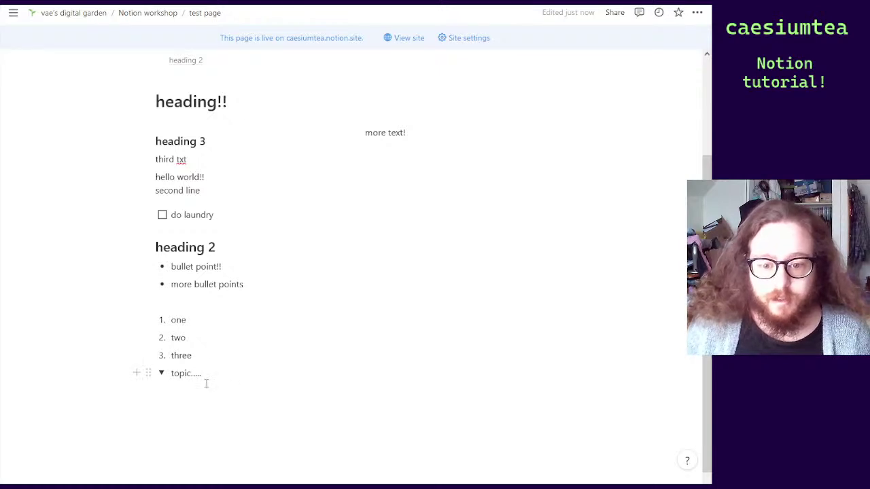
pyautogui.click(162, 373)
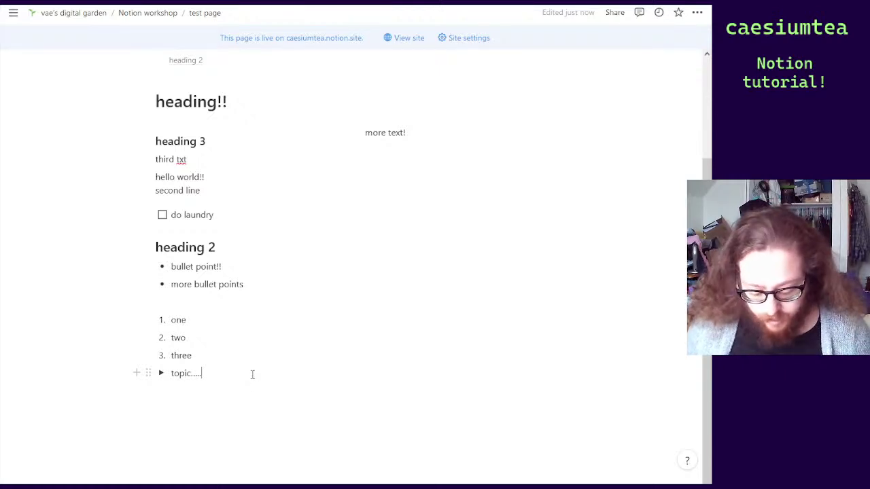
pyautogui.hotkey('ctrl', 'Return')
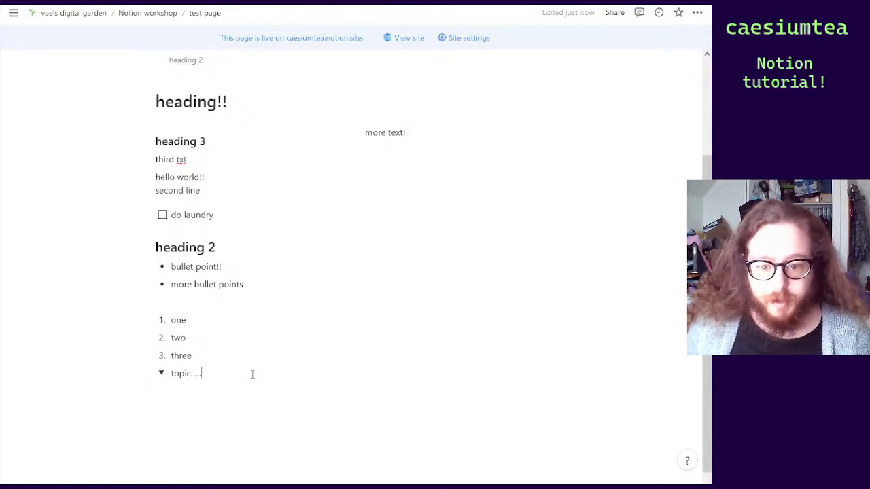
# Write "details!!! whoooo lots of info" as the first line inside the "topic....." toggle
pyautogui.press('Return')
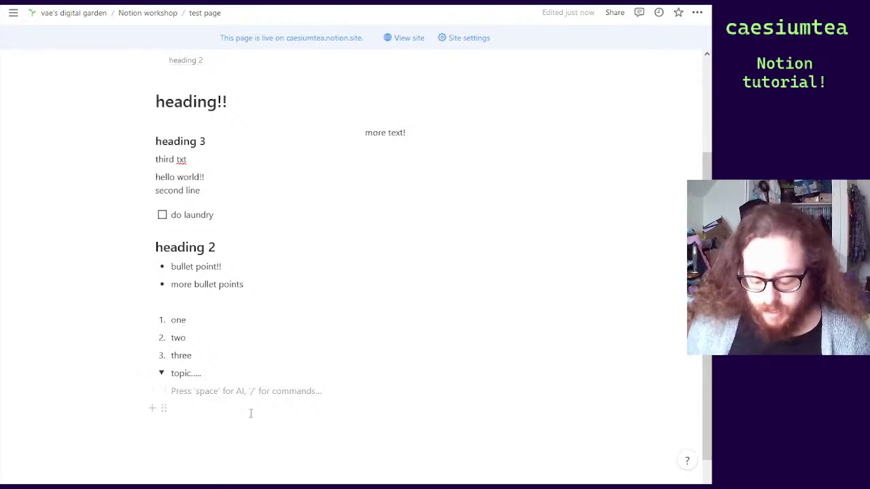
pyautogui.write('details!!!')
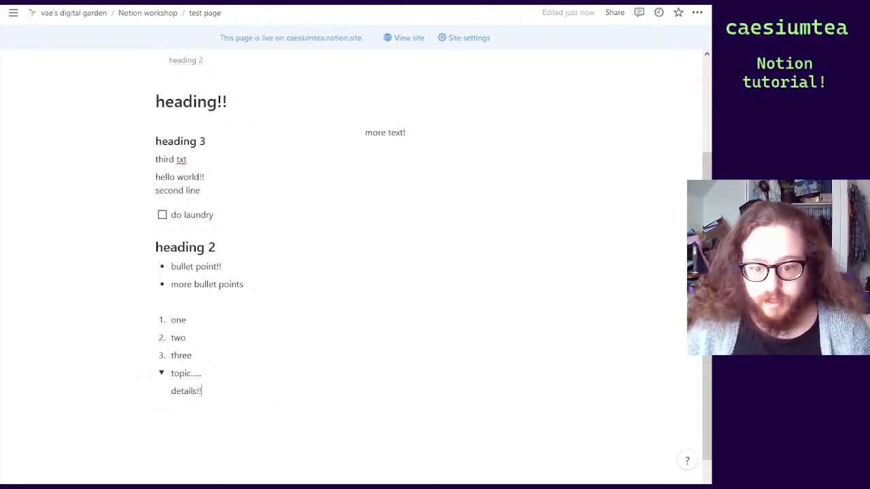
pyautogui.write(' who')
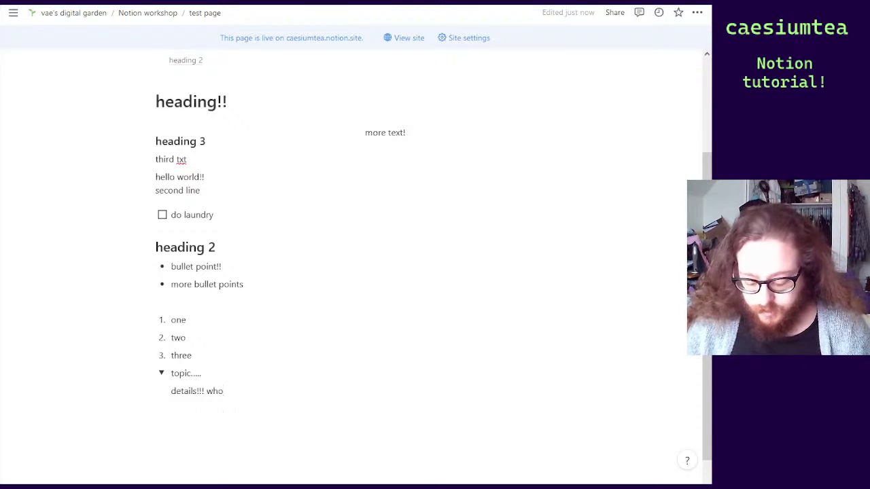
pyautogui.write('ooo lots of in')
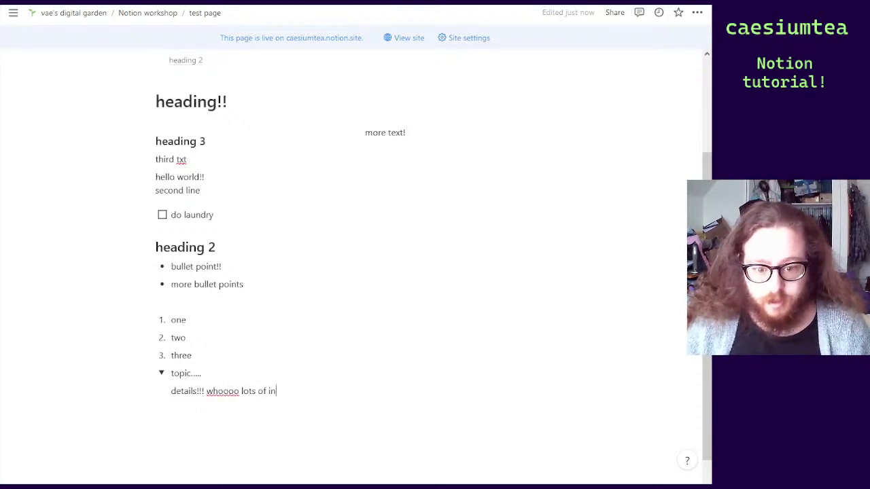
pyautogui.write('fo')
# Add the lines "lots of info" and "lots of differebnt blocktypes" inside the toggle
pyautogui.press('Return')
pyautogui.write('lots of n')
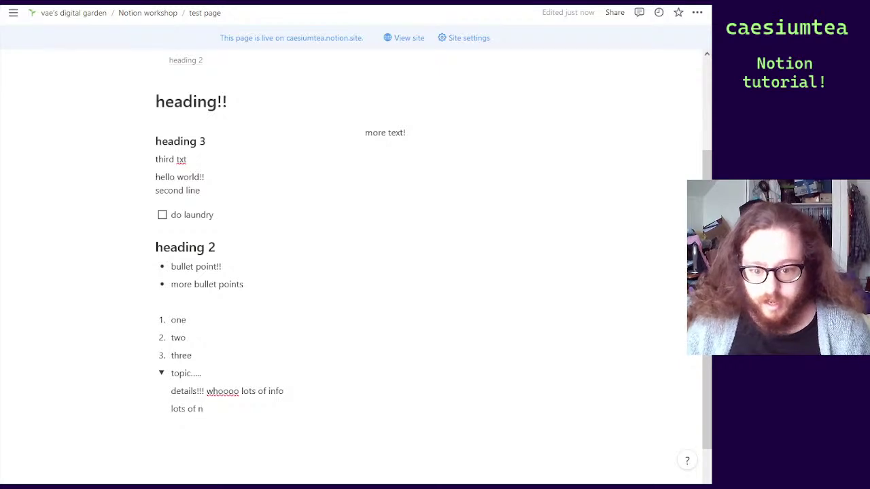
pyautogui.press('BackSpace')
pyautogui.write('info')
pyautogui.press('Return')
pyautogui.press('BackSpace')
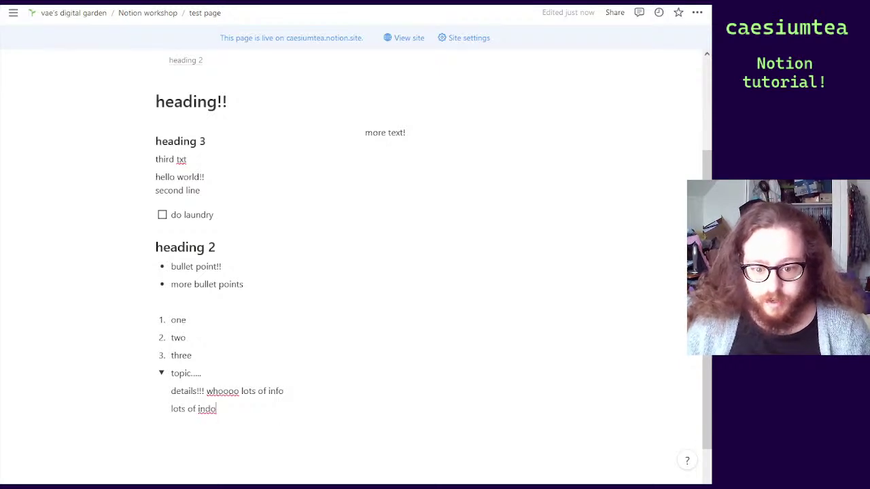
pyautogui.press('Return')
pyautogui.write('lots o')
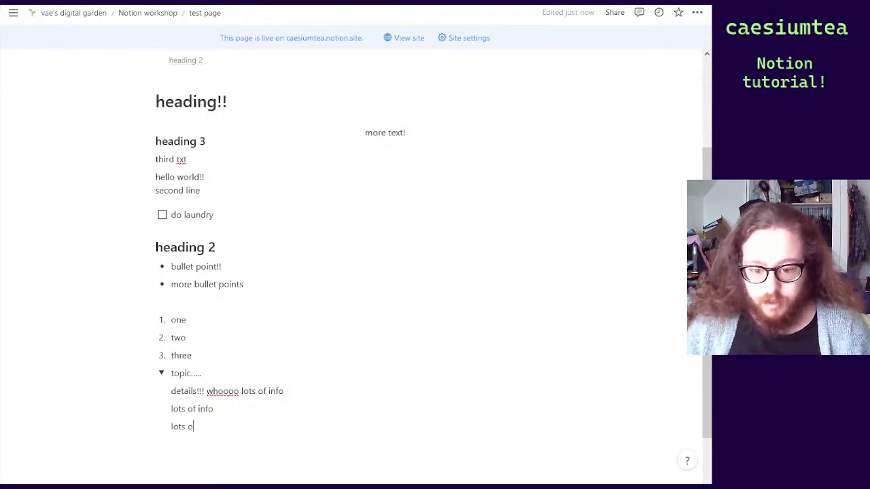
pyautogui.write('f differebnt ')
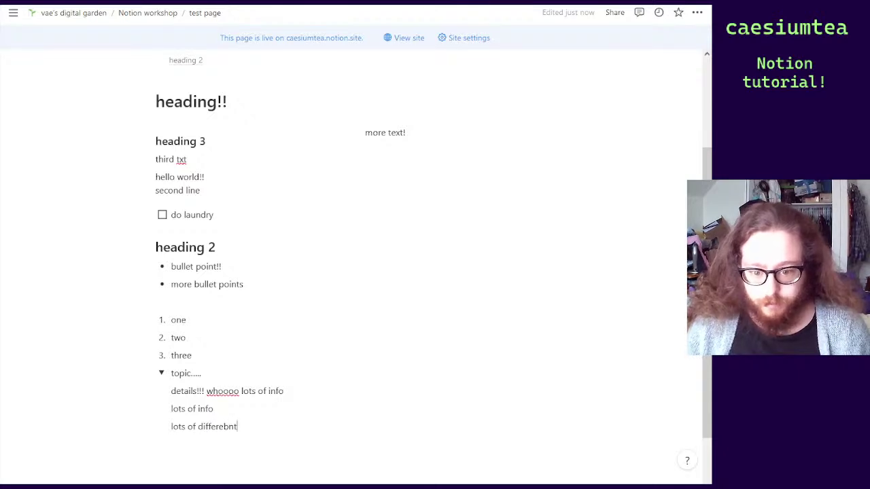
pyautogui.write('blocktypes')
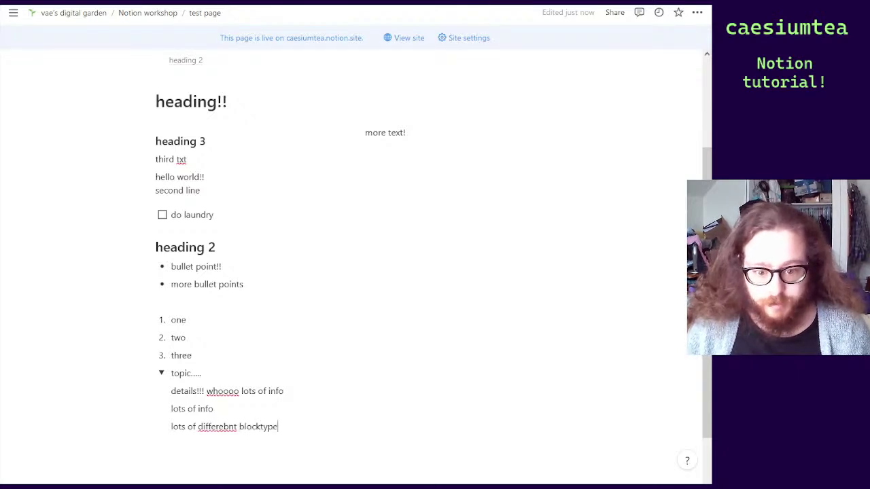
# Add a bullet point "more" and a to-do item "task etc" at the end of the toggle's text
pyautogui.press('Return')
pyautogui.write('- ')
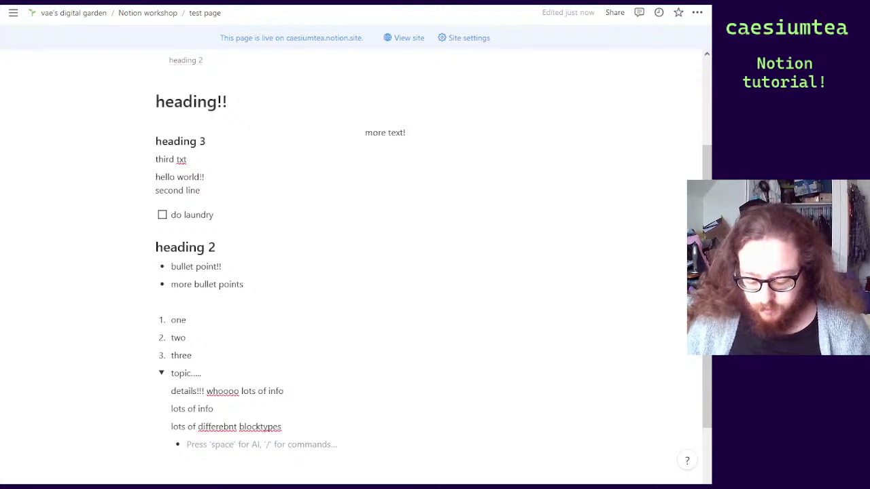
pyautogui.write('more')
pyautogui.press('Return')
pyautogui.write('[] ')
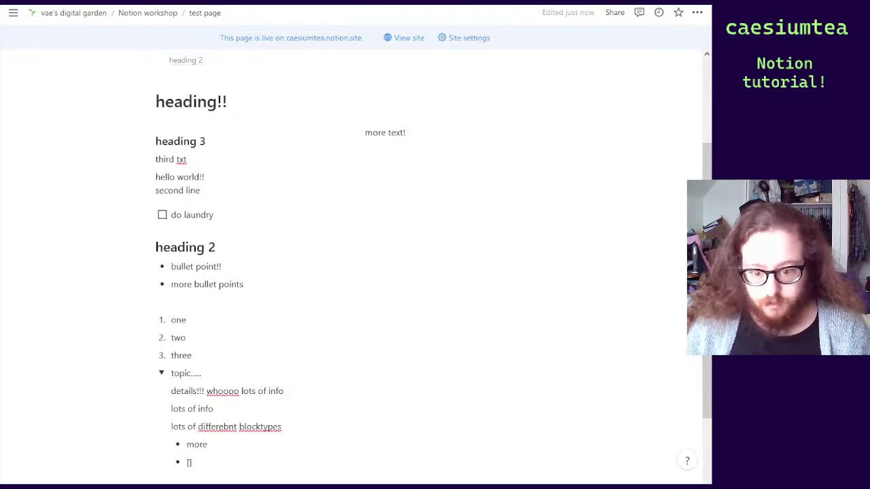
pyautogui.write('t')
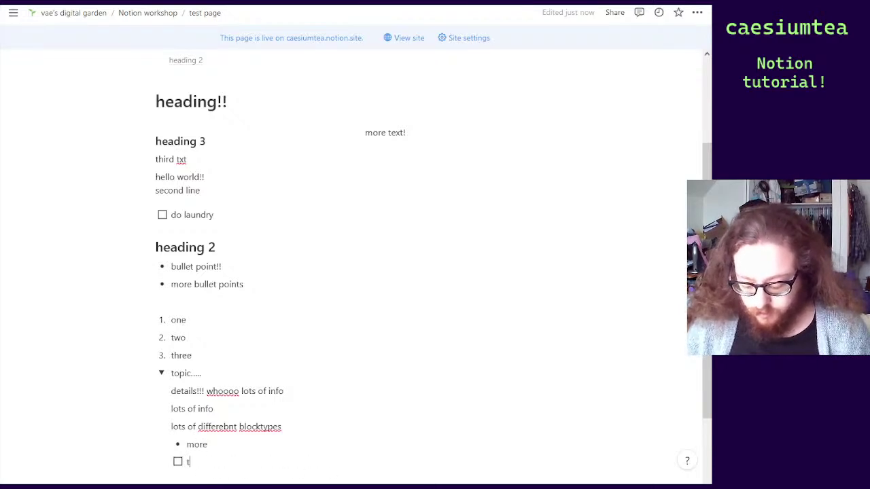
pyautogui.write('ask')
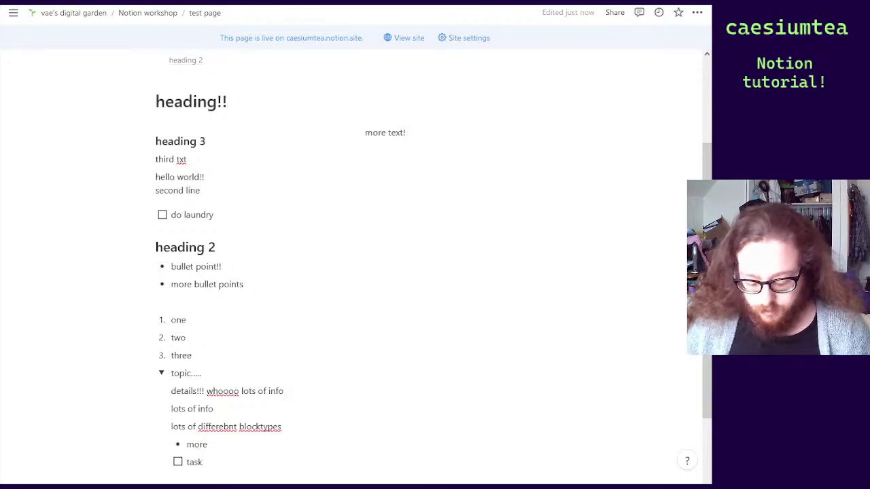
pyautogui.write(' etc')
pyautogui.press('BackSpace')
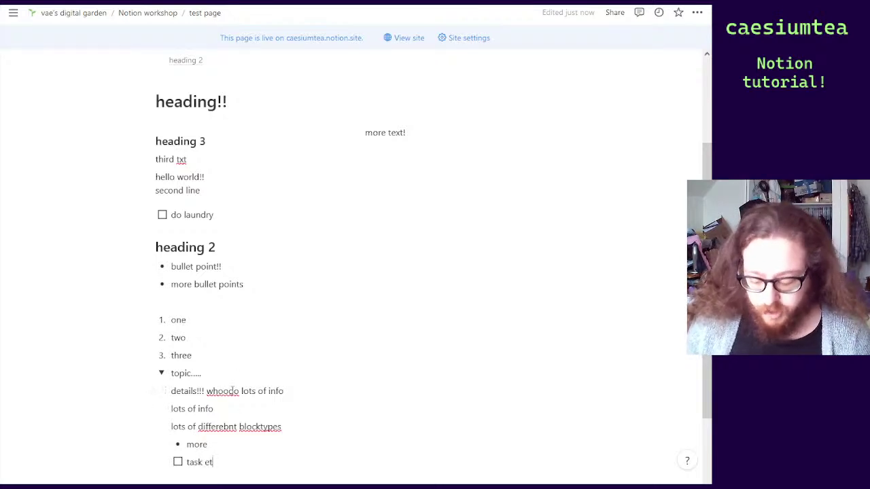
pyautogui.write('c')
# Collapse and expand the "topic....." toggle several times, and leave its contents hidden
pyautogui.scroll(-1, 179, 350)
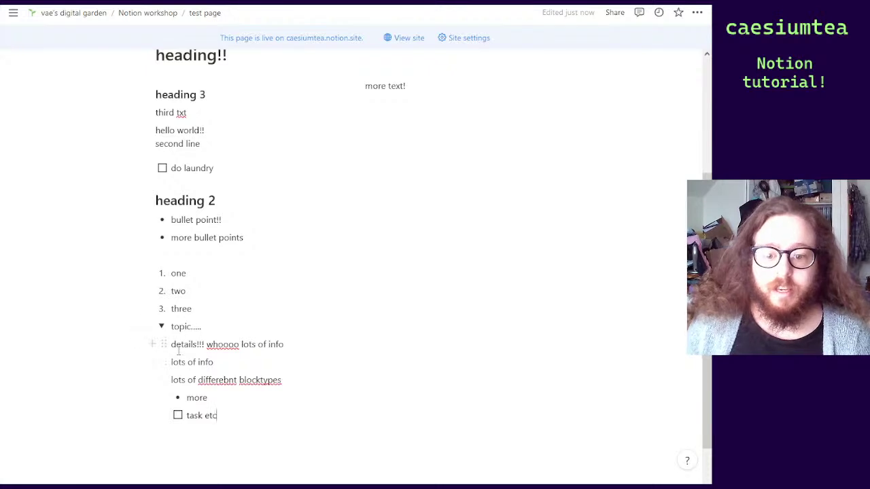
pyautogui.click(162, 326)
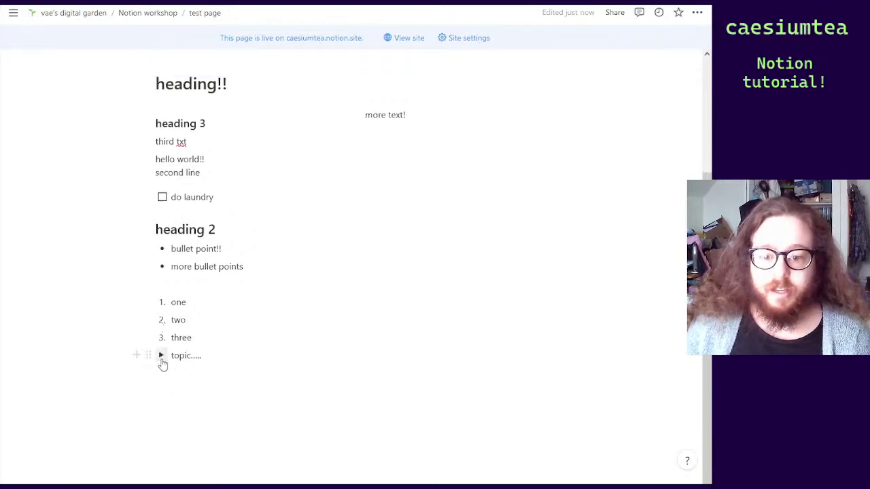
pyautogui.click(161, 359)
pyautogui.click(161, 358)
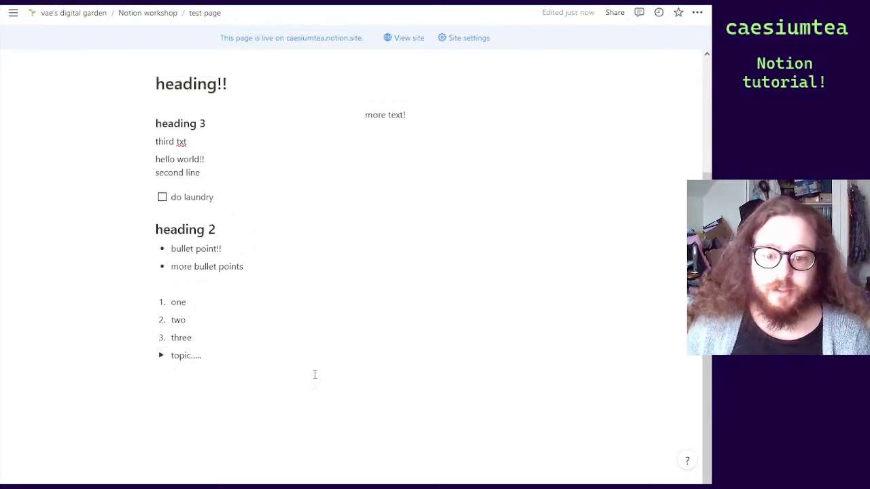
pyautogui.moveTo(177, 356); pyautogui.dragTo(157, 354)
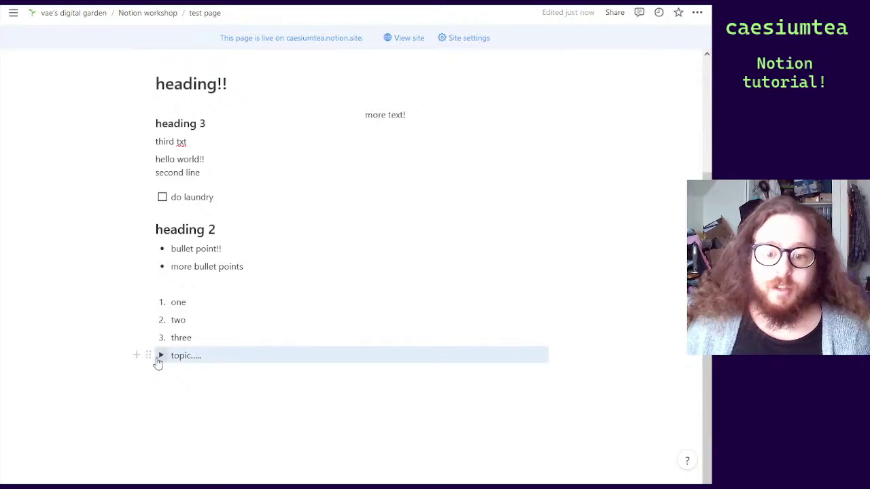
pyautogui.click(160, 355)
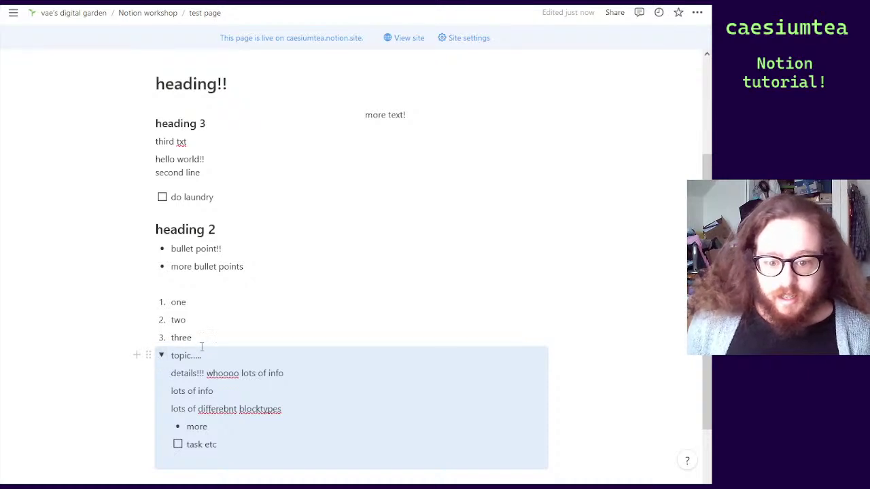
pyautogui.click(162, 355)
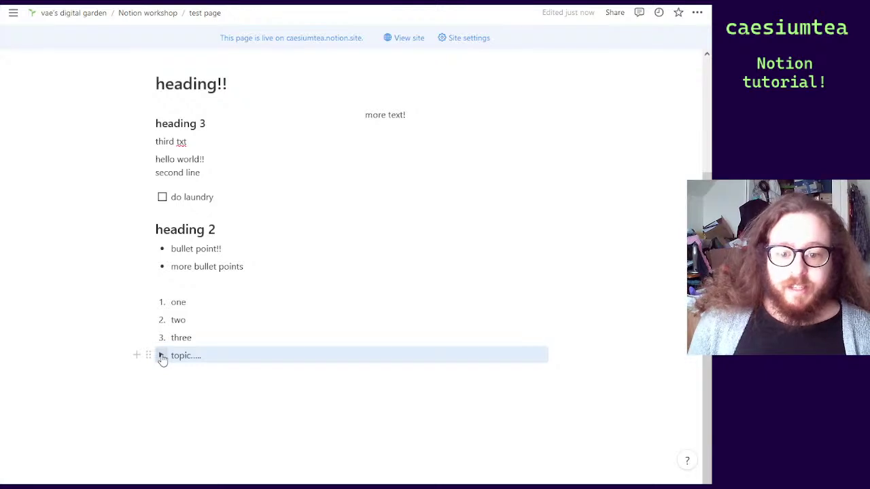
pyautogui.click(163, 357)
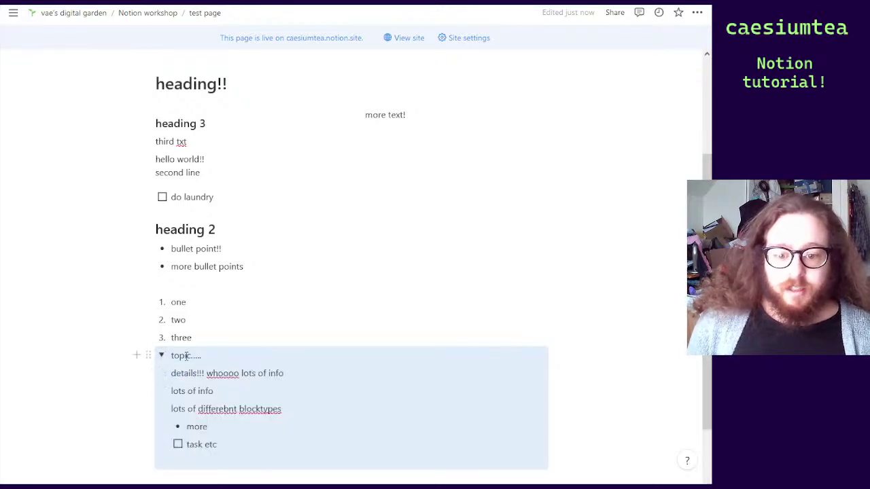
pyautogui.click(163, 357)
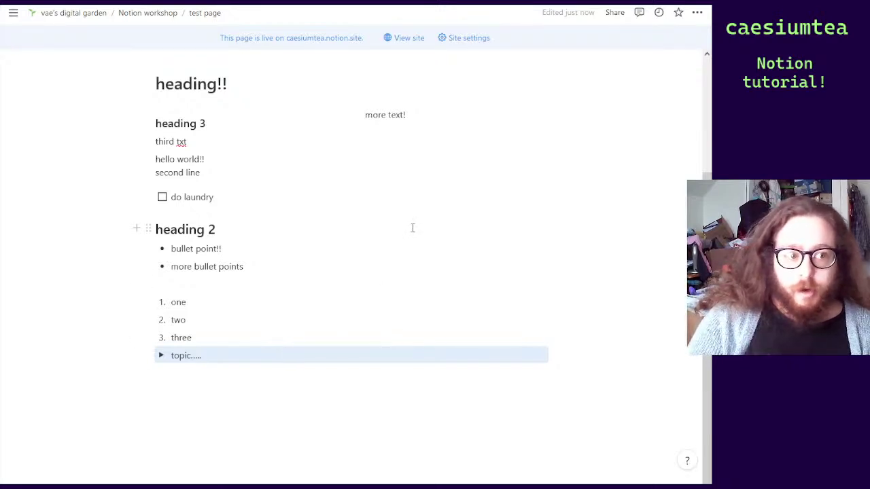
pyautogui.click(161, 356)
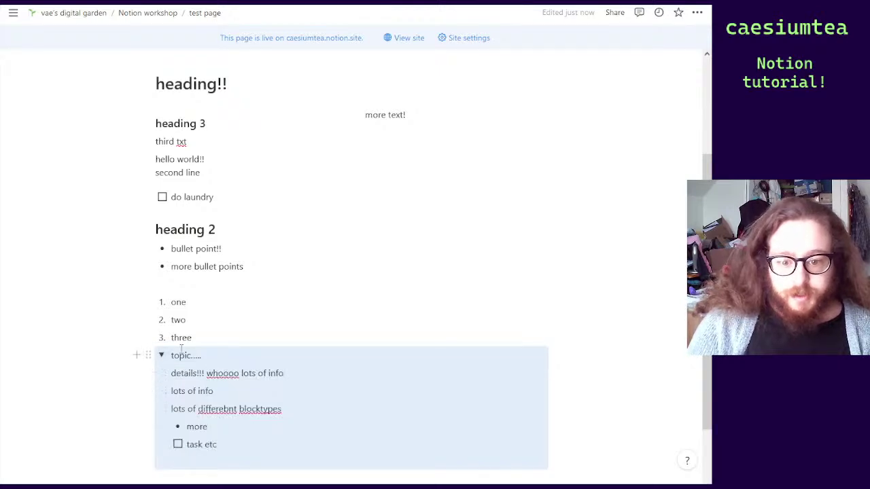
pyautogui.click(161, 356)
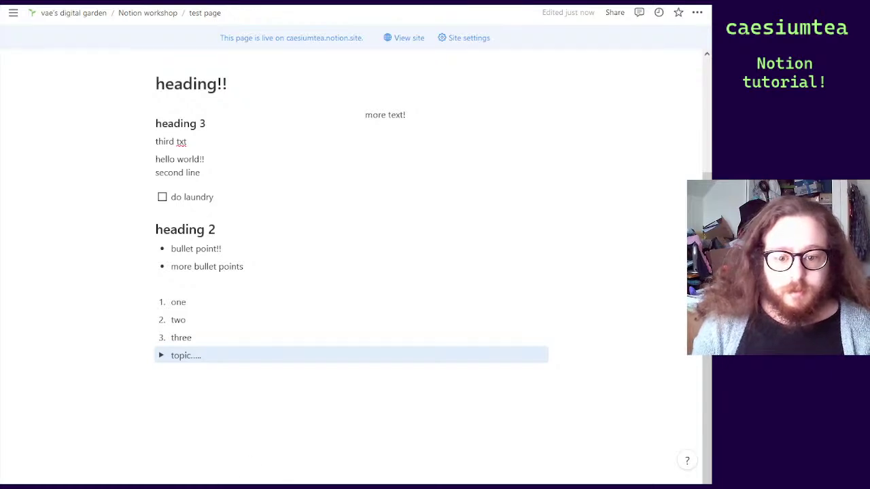
# Insert a divider below the "topic....." toggle, then add a second divider and move it directly under the "second line" text
pyautogui.click(293, 382)
pyautogui.write('/')
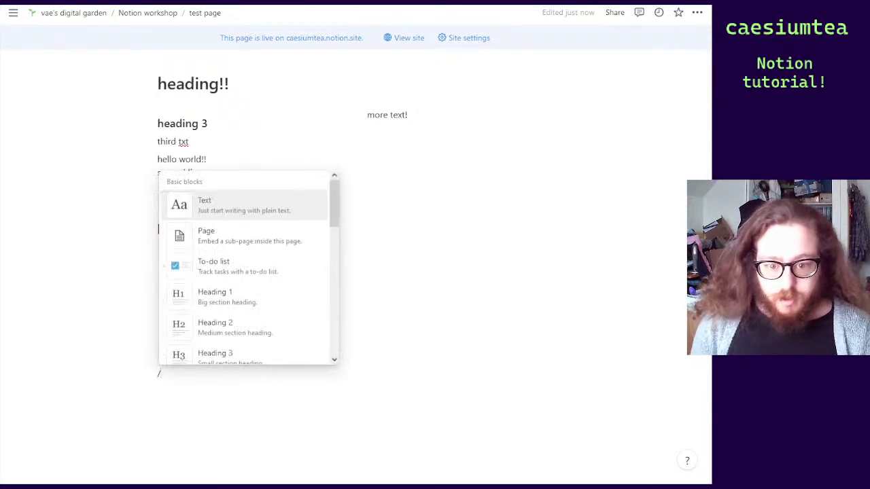
pyautogui.scroll(-3, 257, 293)
pyautogui.scroll(-4, 258, 293)
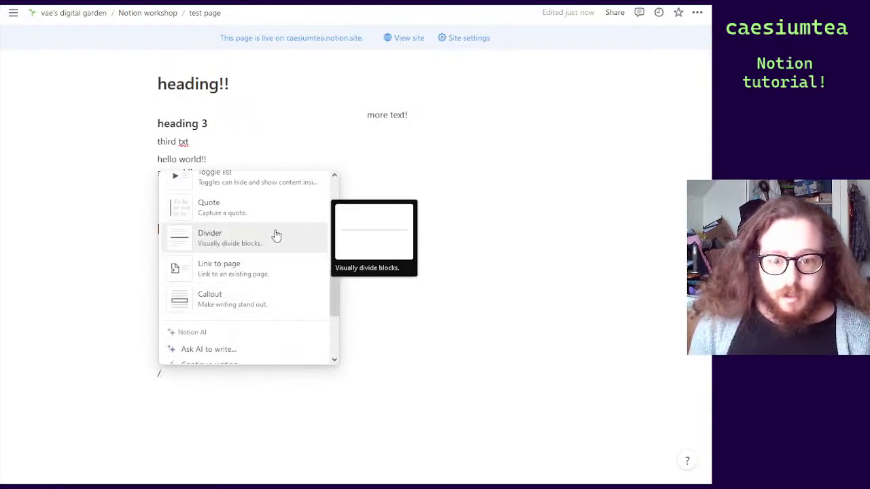
pyautogui.scroll(2, 274, 235)
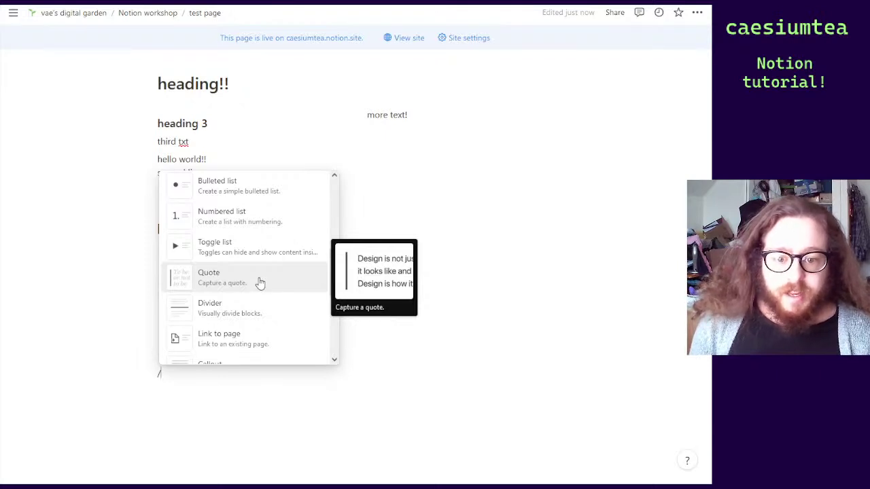
pyautogui.press('BackSpace')
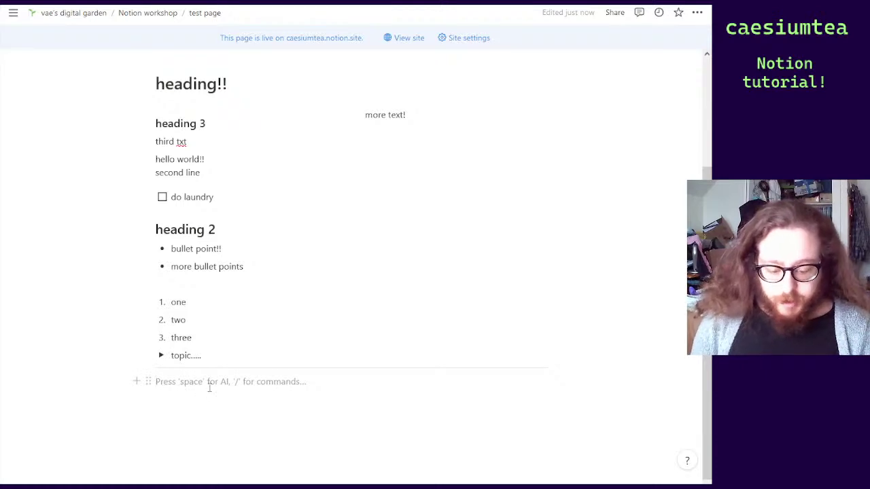
pyautogui.write('---')
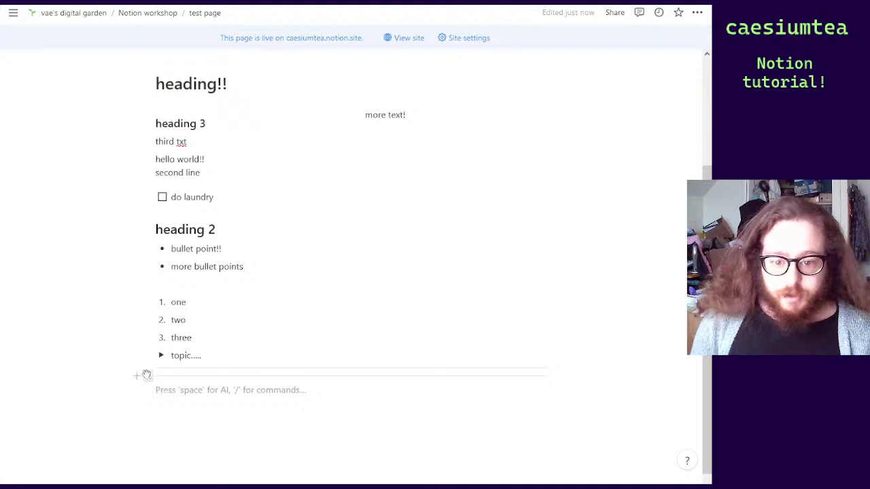
pyautogui.moveTo(146, 375); pyautogui.dragTo(159, 173)
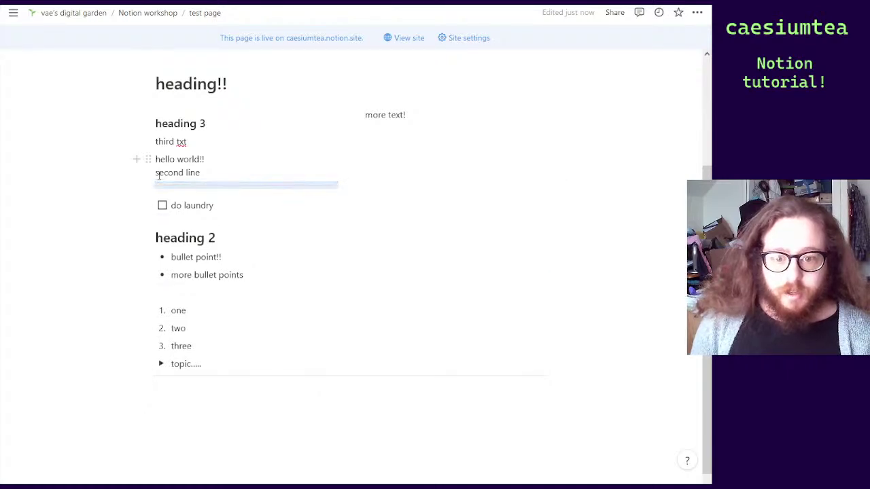
# Add a quote block below the full-width divider with the text "this is a quote"
pyautogui.click(259, 401)
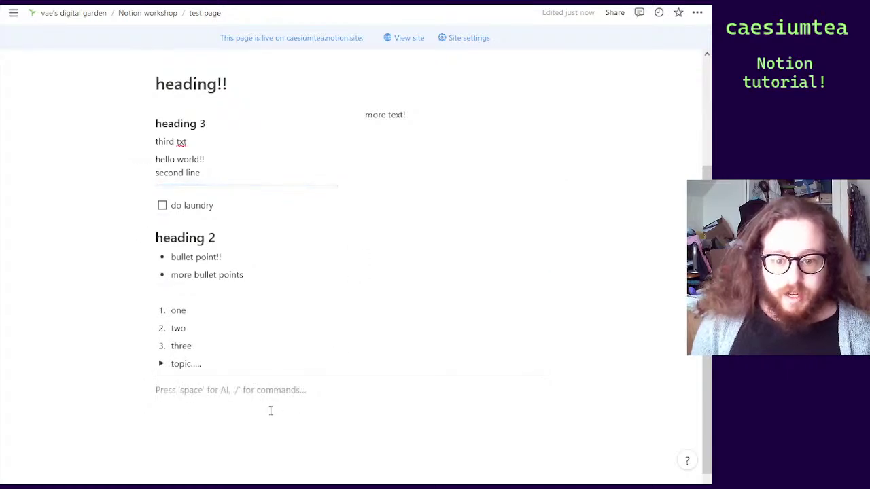
pyautogui.write('/')
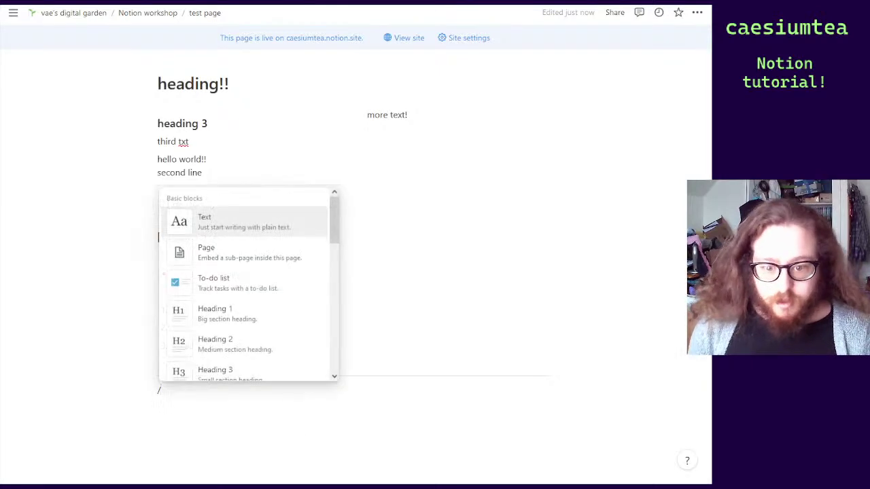
pyautogui.scroll(-5, 262, 334)
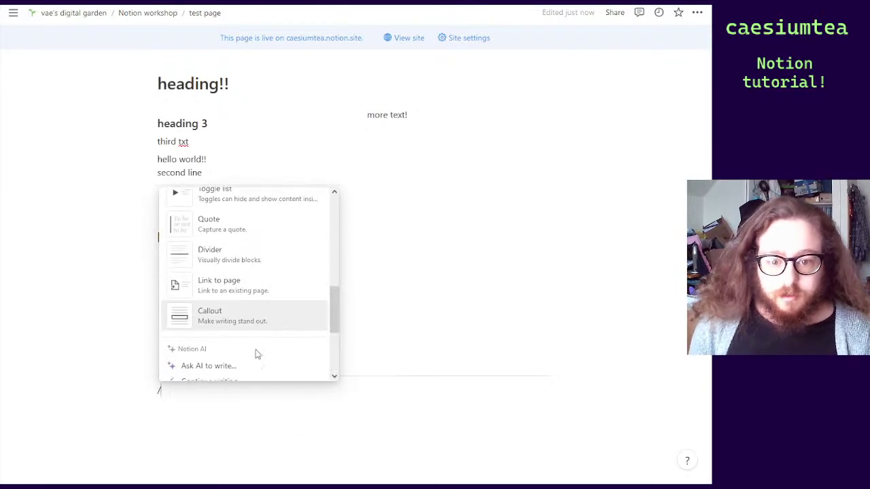
pyautogui.press('BackSpace')
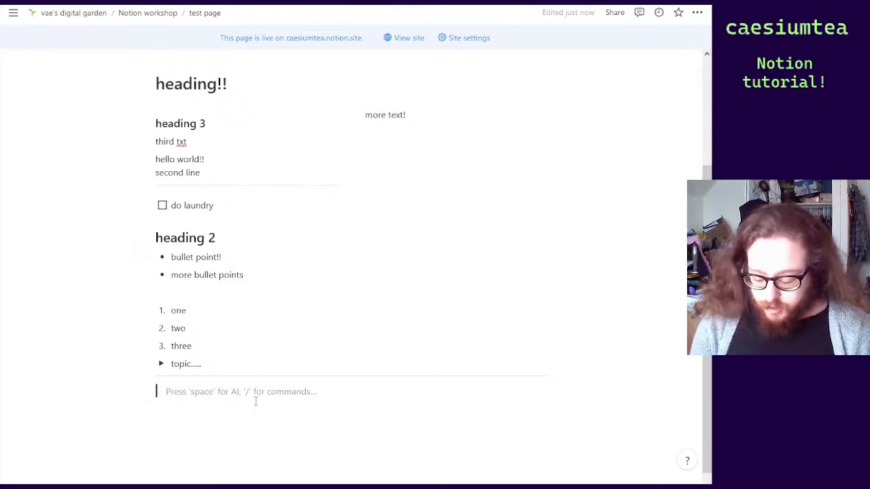
pyautogui.write('this is a qupot')
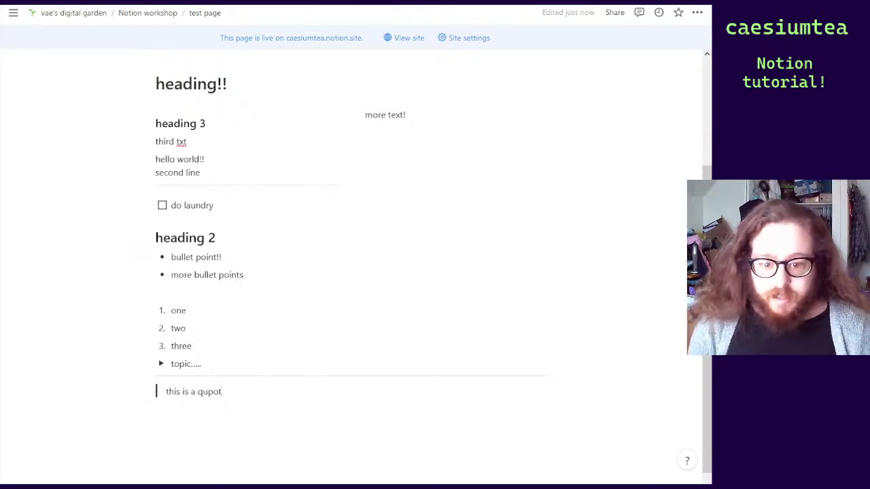
pyautogui.press('BackSpace')
pyautogui.press('BackSpace')
pyautogui.press('BackSpace')
pyautogui.write('ote')
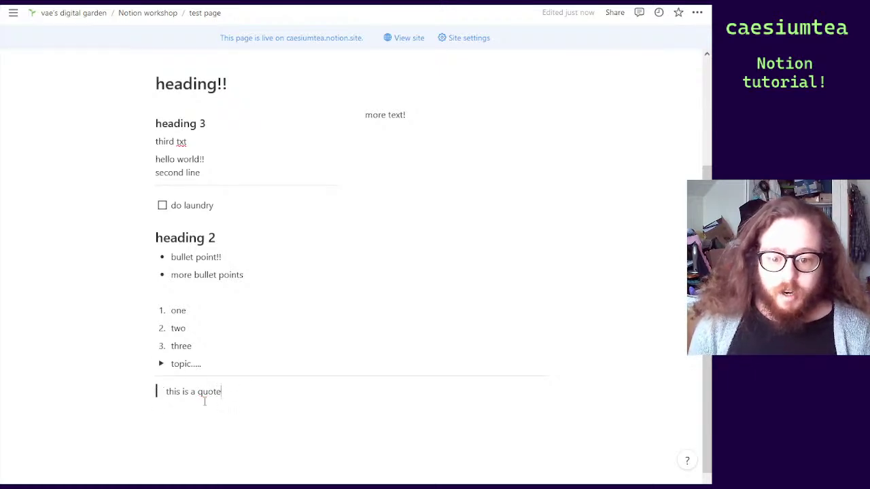
# Extend the same quote block with two more lines, "second line" and "third line"
pyautogui.click(328, 411)
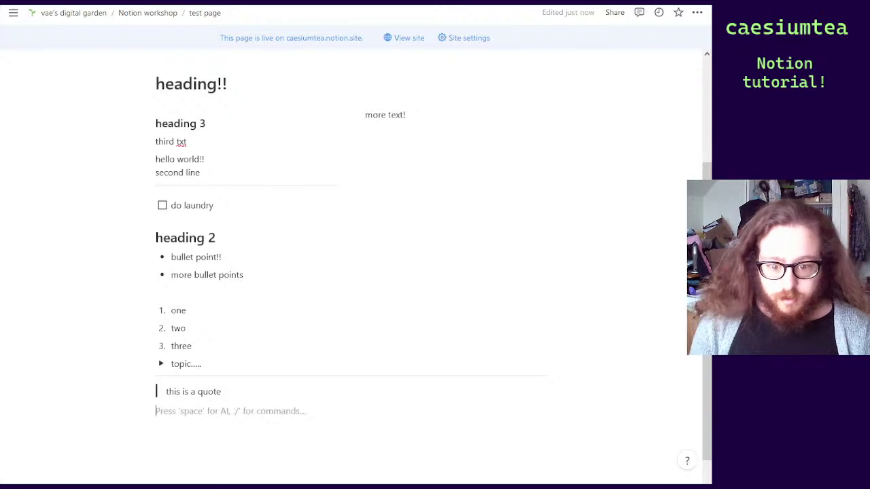
pyautogui.press('BackSpace')
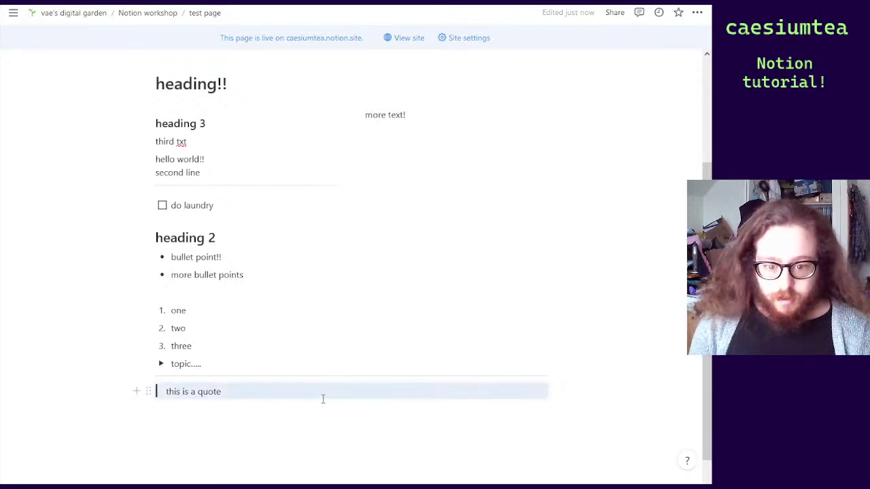
pyautogui.hotkey('shift', 'Return')
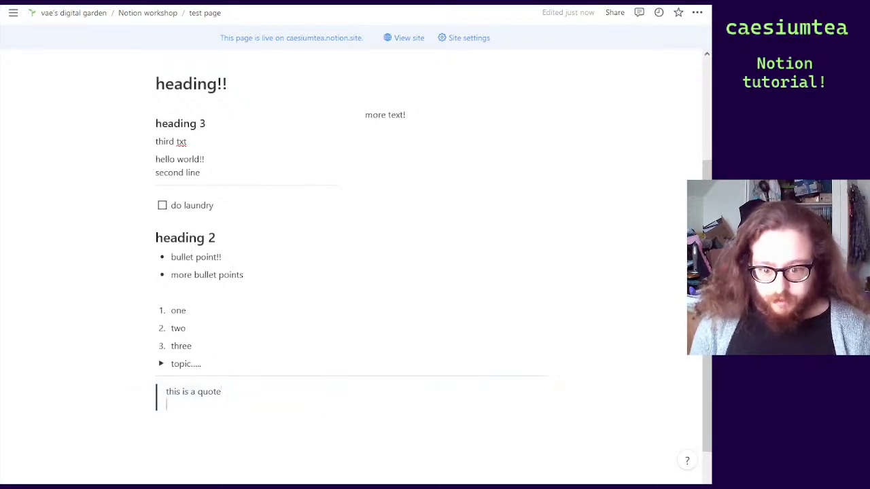
pyautogui.write('second ')
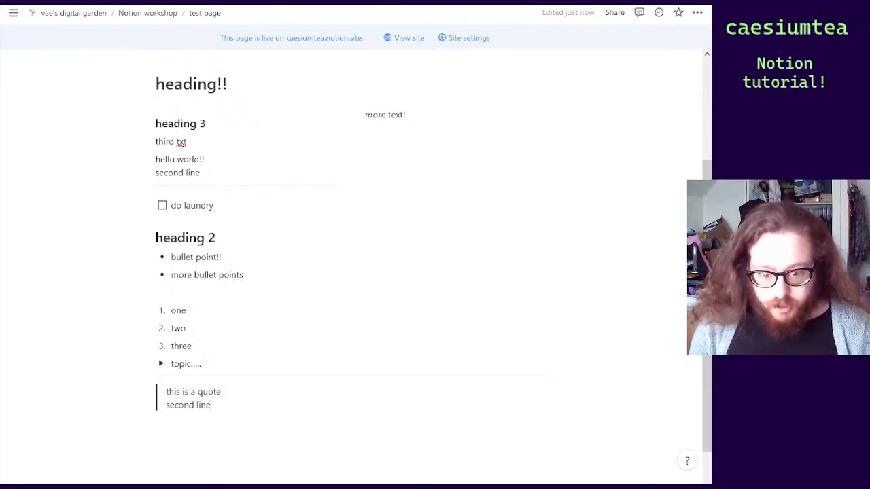
pyautogui.write('line')
pyautogui.hotkey('shift', 'Return')
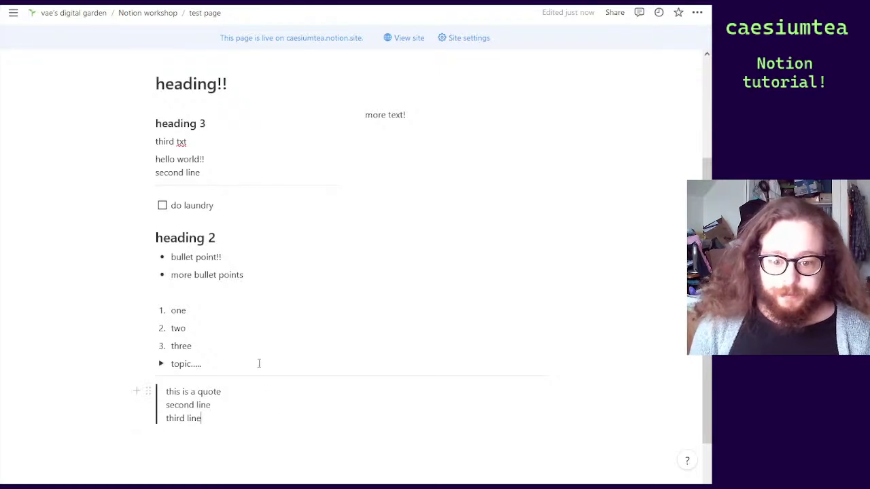
pyautogui.scroll(-1, 258, 364)
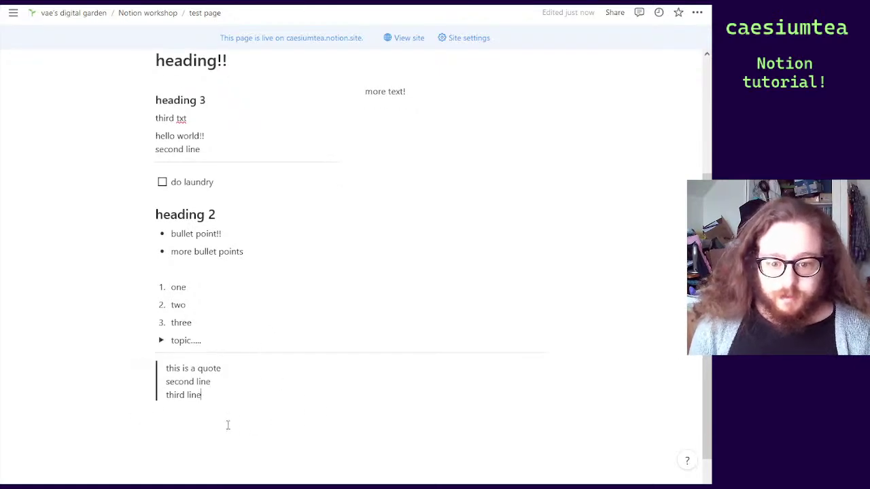
pyautogui.scroll(1, 292, 379)
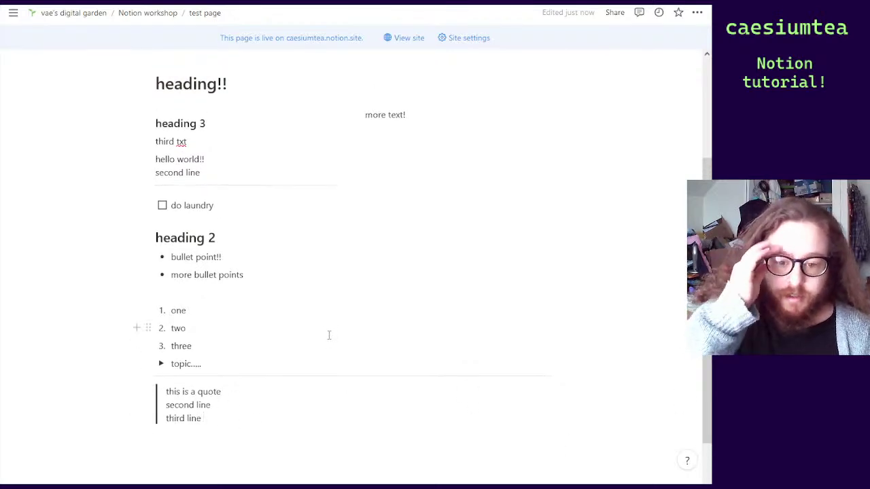
pyautogui.scroll(-1, 328, 334)
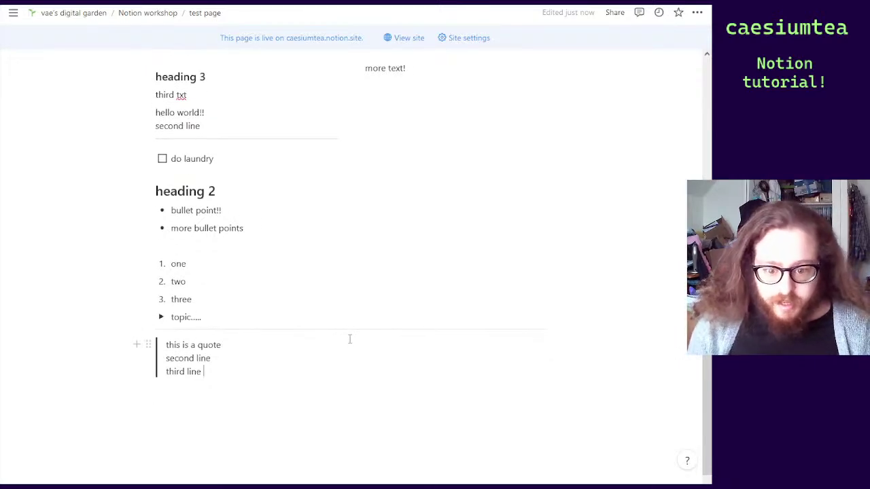
# Insert a simple table below the quote block and try selecting its individual cells
pyautogui.press('Return')
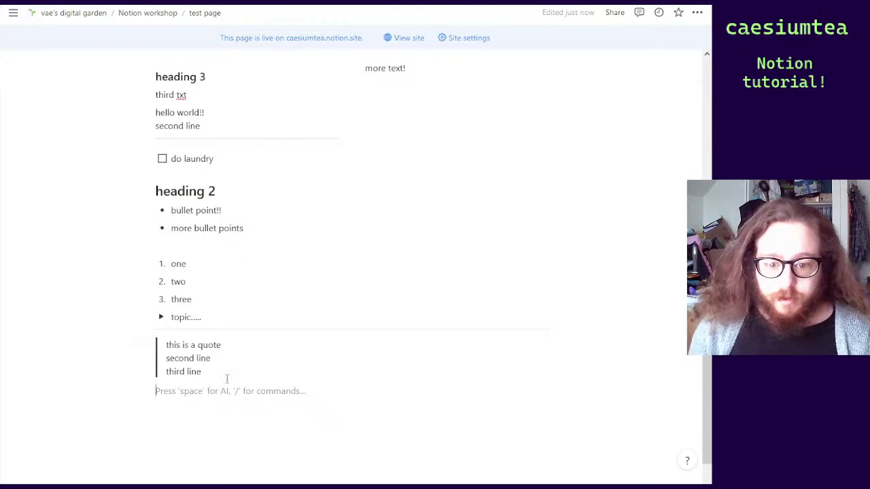
pyautogui.write('/')
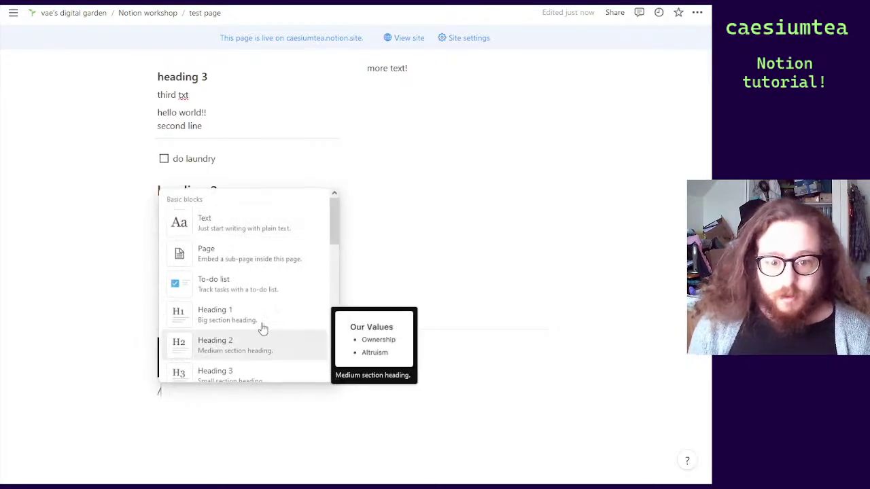
pyautogui.scroll(-2, 267, 323)
pyautogui.scroll(-2, 267, 319)
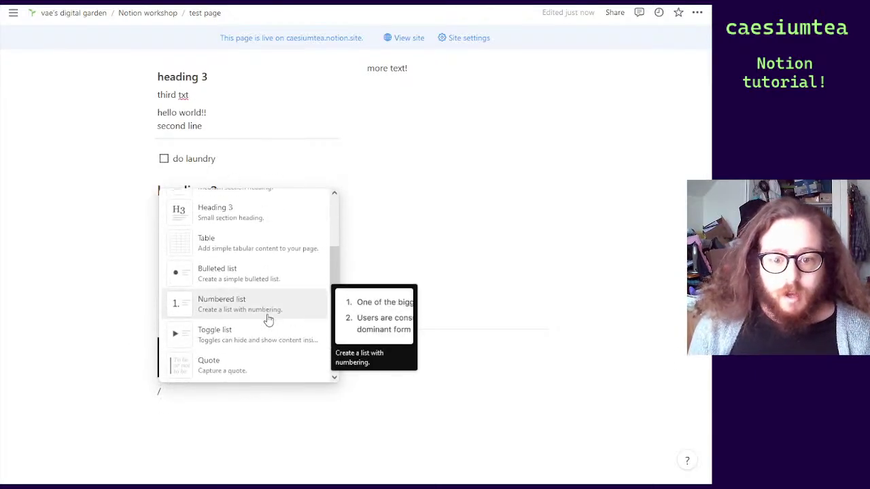
pyautogui.click(238, 254)
pyautogui.click(225, 396)
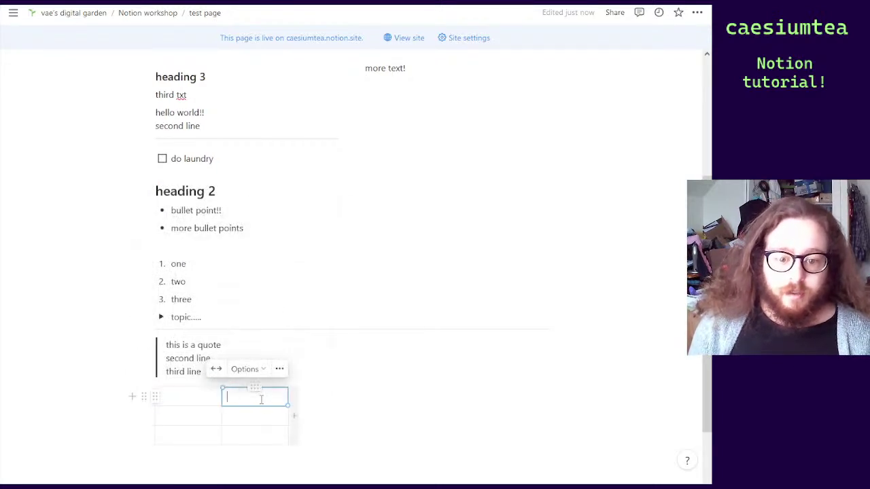
pyautogui.click(198, 395)
pyautogui.click(177, 417)
pyautogui.click(246, 416)
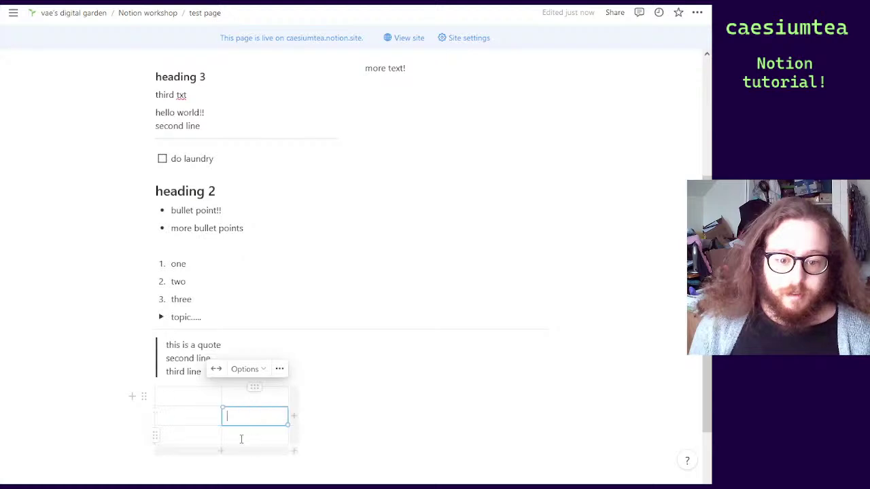
pyautogui.click(240, 437)
# Fill the table's first row with "heading 1" and "heading 2", and move the "heading 2" column in front of "heading 1"
pyautogui.click(206, 403)
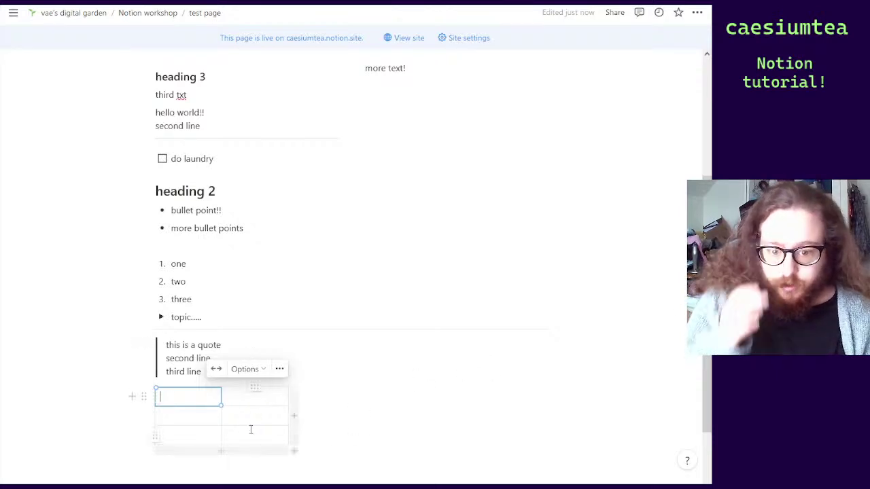
pyautogui.write('heading 1')
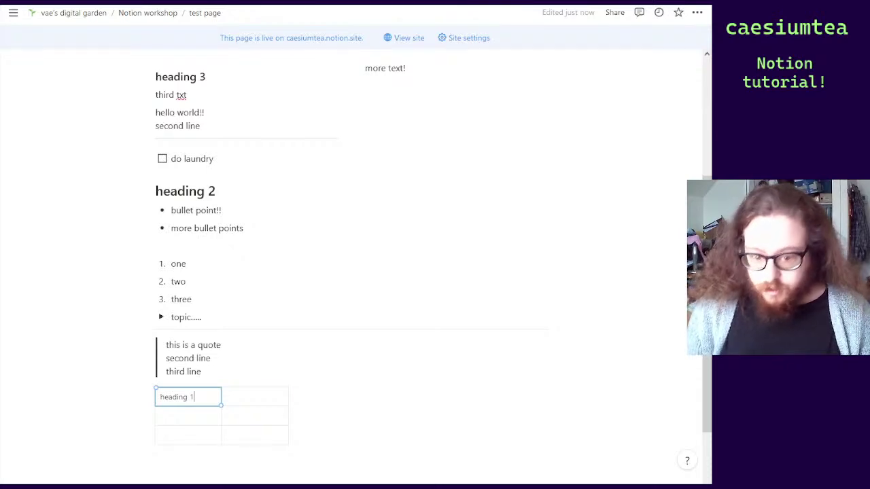
pyautogui.press('Tab')
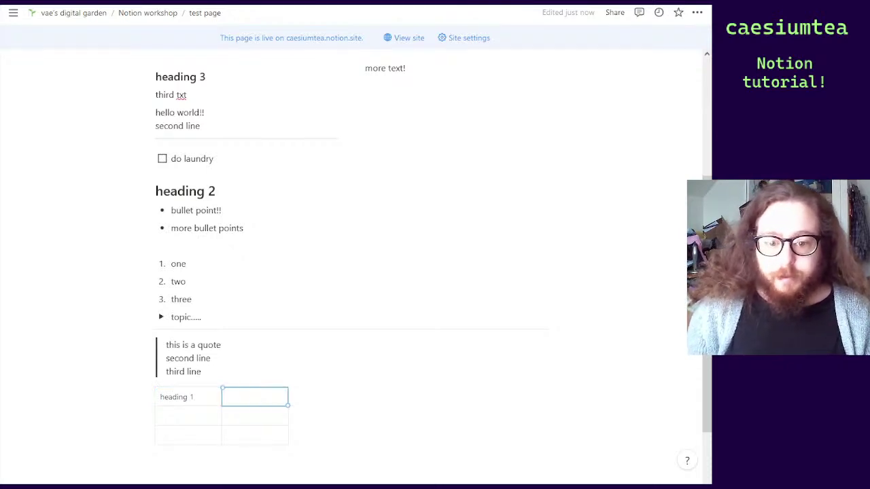
pyautogui.write('heading 2')
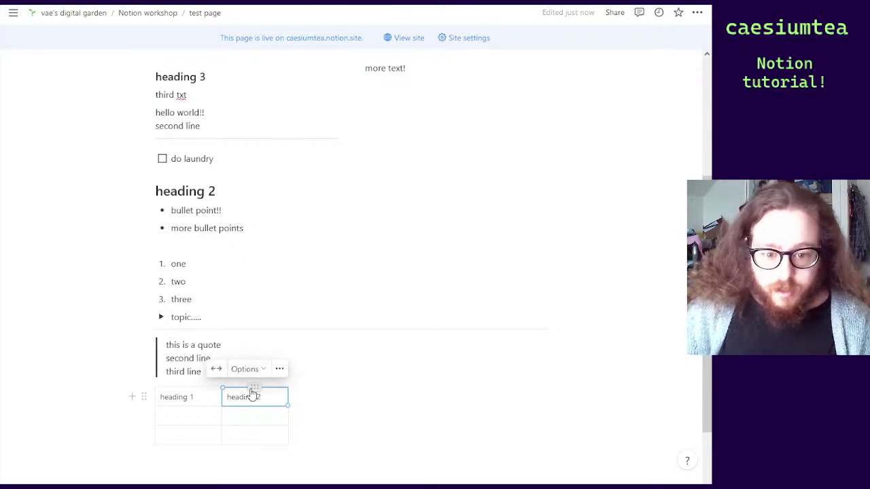
pyautogui.click(247, 387)
pyautogui.moveTo(246, 387); pyautogui.dragTo(188, 388)
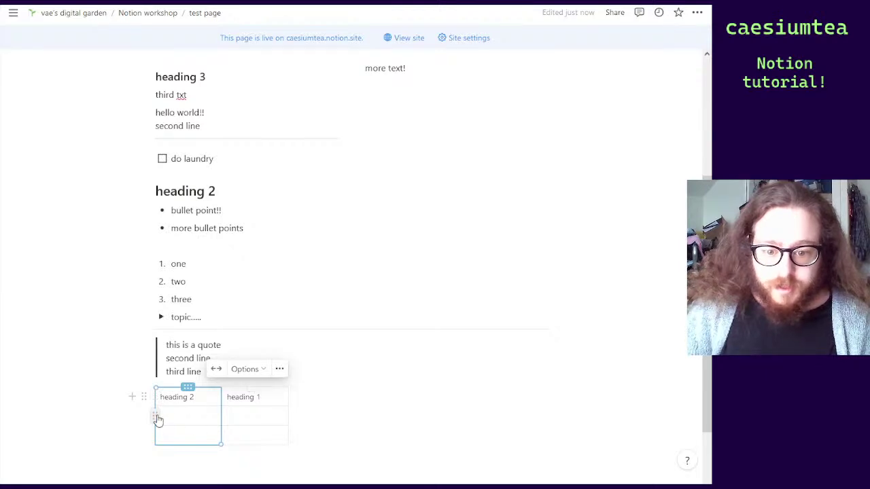
# Enter "row 1" in the first cell of the table's second row, and move that row above the headings row
pyautogui.click(182, 415)
pyautogui.write('row 1')
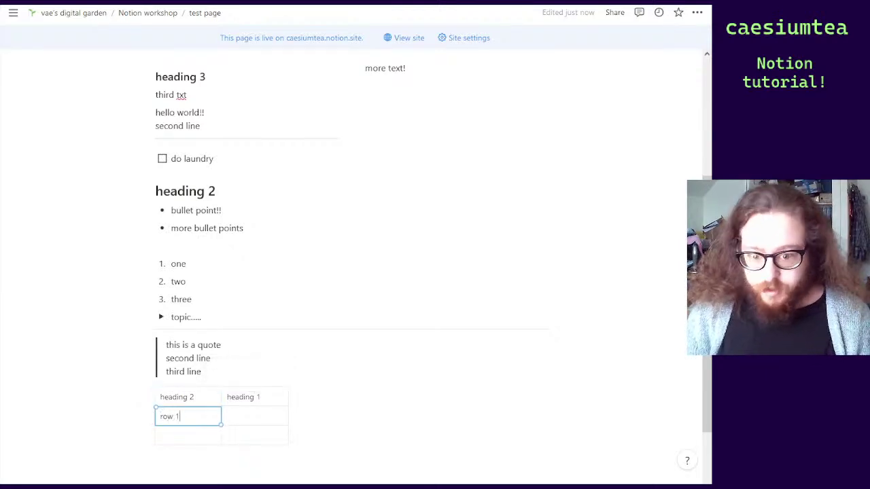
pyautogui.click(155, 416)
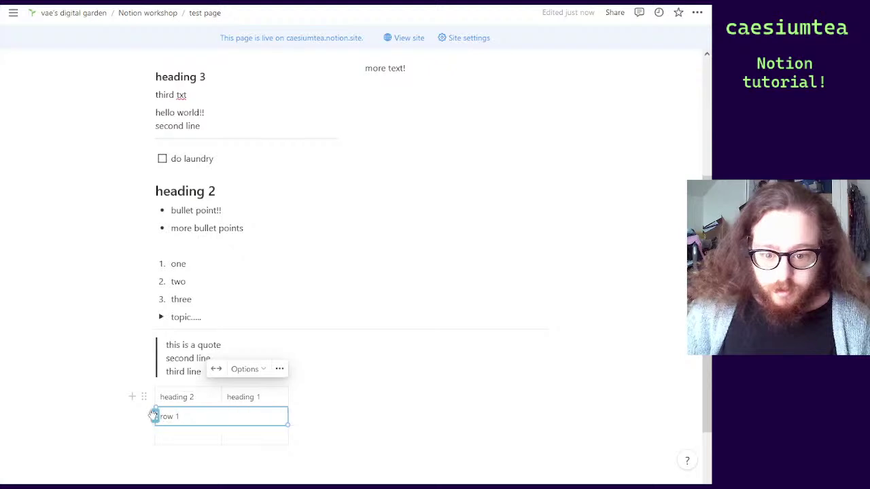
pyautogui.moveTo(154, 416); pyautogui.dragTo(155, 397)
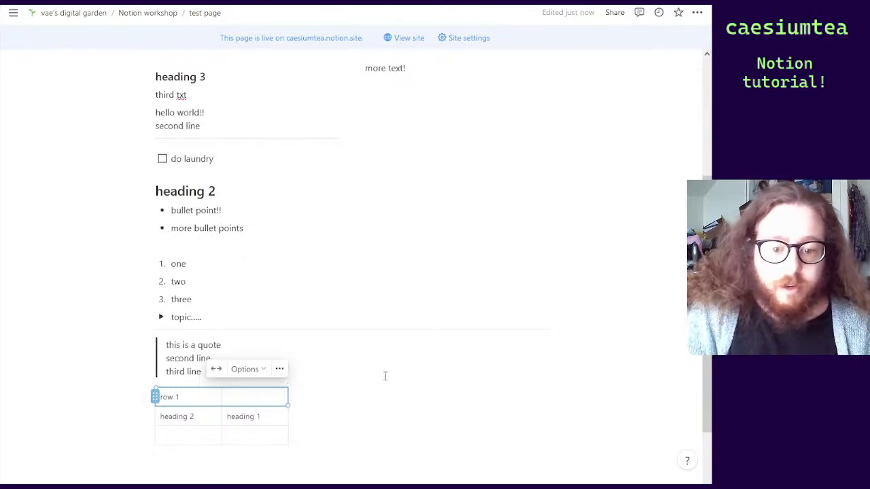
pyautogui.scroll(-1, 385, 375)
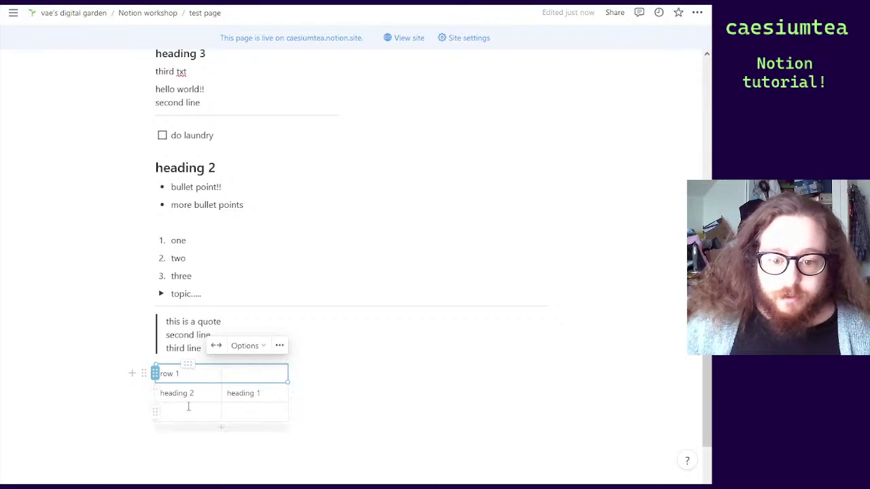
pyautogui.scroll(-2, 329, 372)
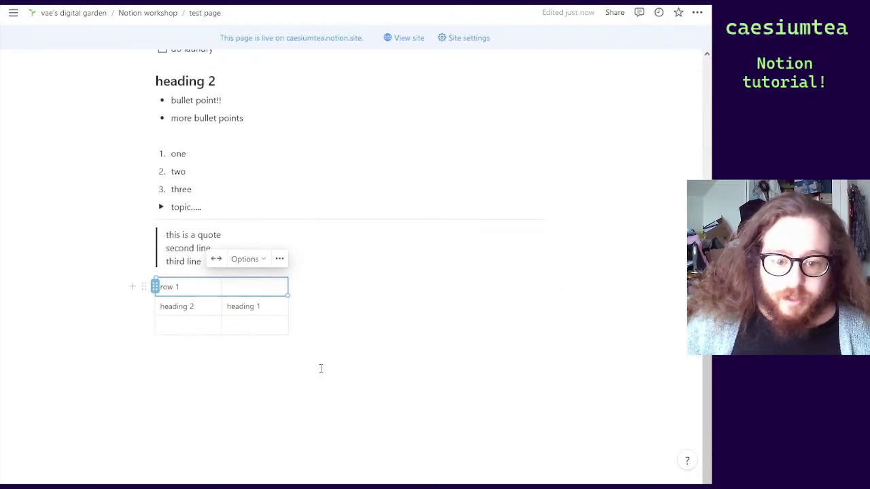
# Insert a callout block below the table and write "this is important!!!" in it
pyautogui.click(286, 356)
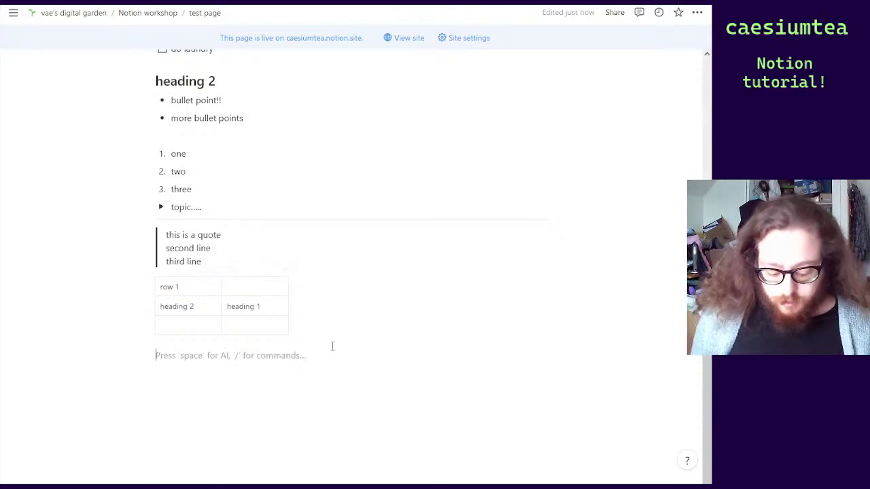
pyautogui.write('/')
pyautogui.scroll(-2, 230, 243)
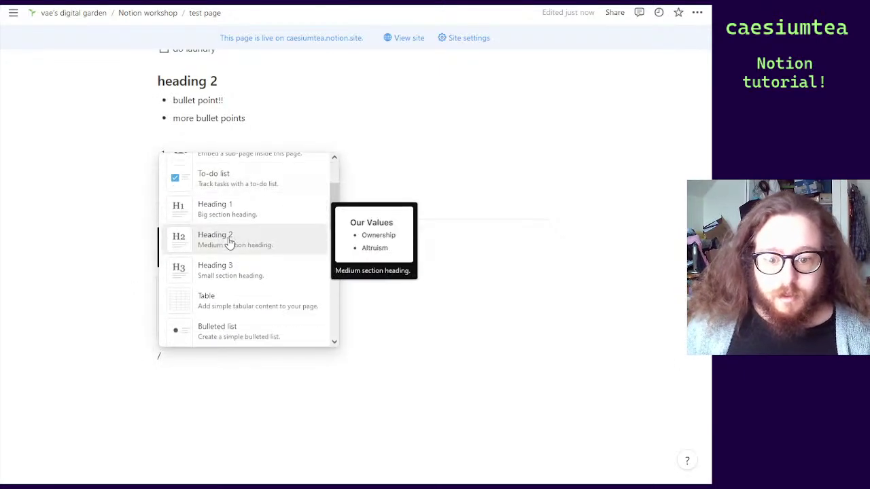
pyautogui.scroll(2, 230, 243)
pyautogui.scroll(-4, 232, 243)
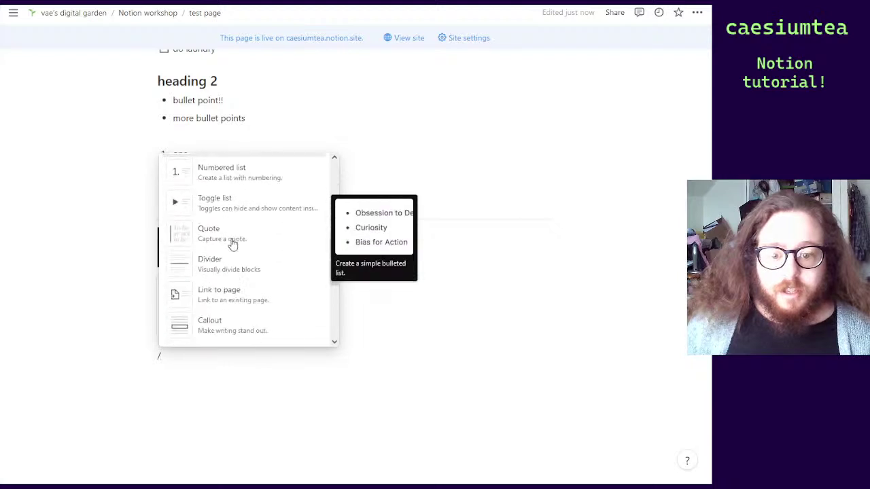
pyautogui.scroll(-1, 232, 243)
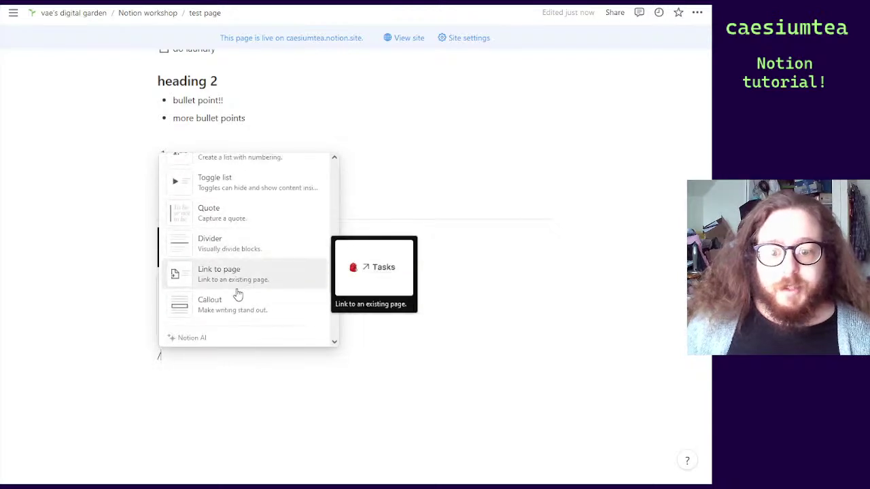
pyautogui.scroll(-1, 242, 238)
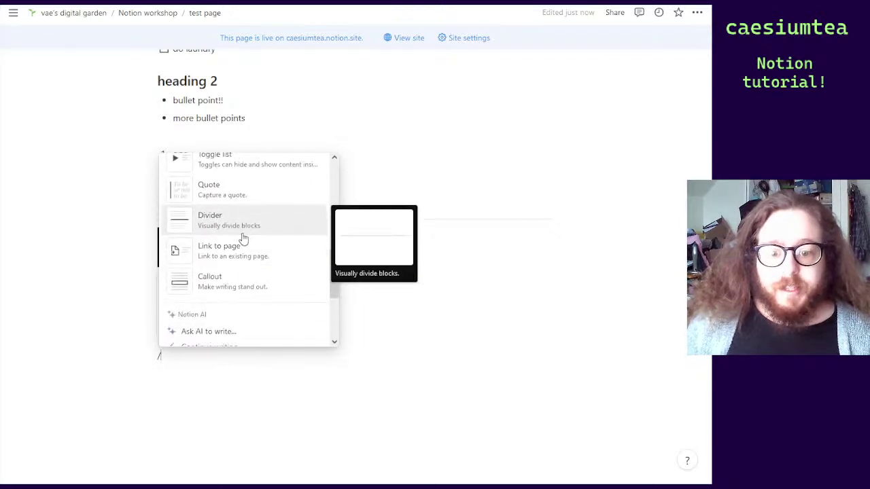
pyautogui.click(229, 283)
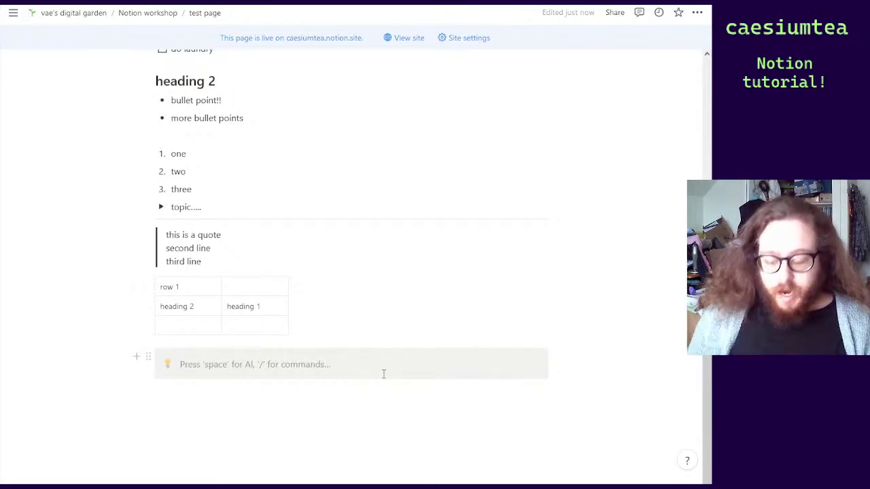
pyautogui.write('this is i')
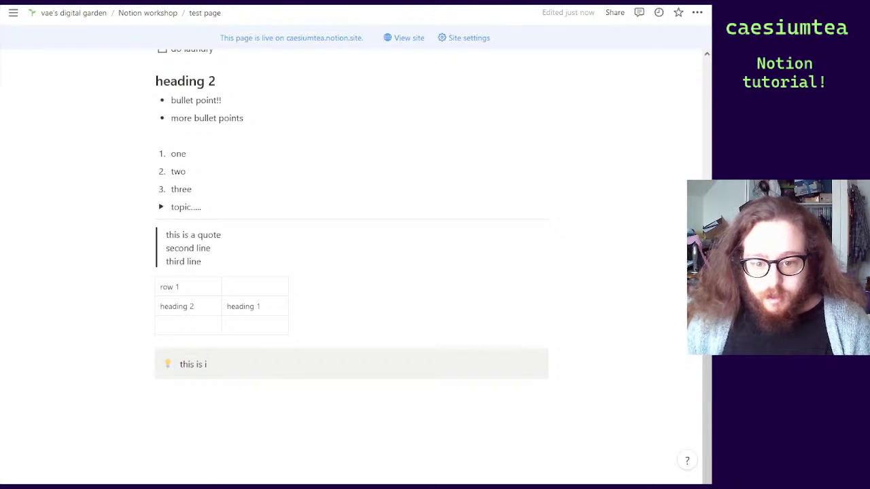
pyautogui.write('mportant!!!')
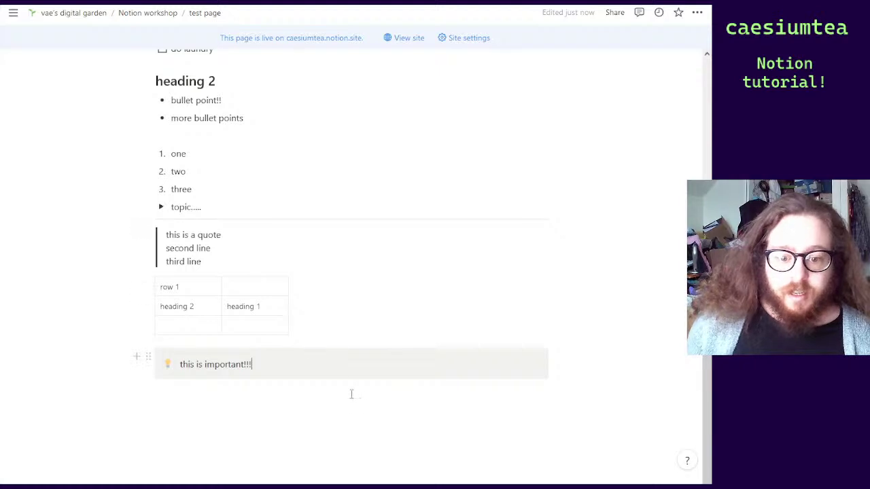
# View the emoji choices for the callout's icon and the callout's block options
pyautogui.click(167, 368)
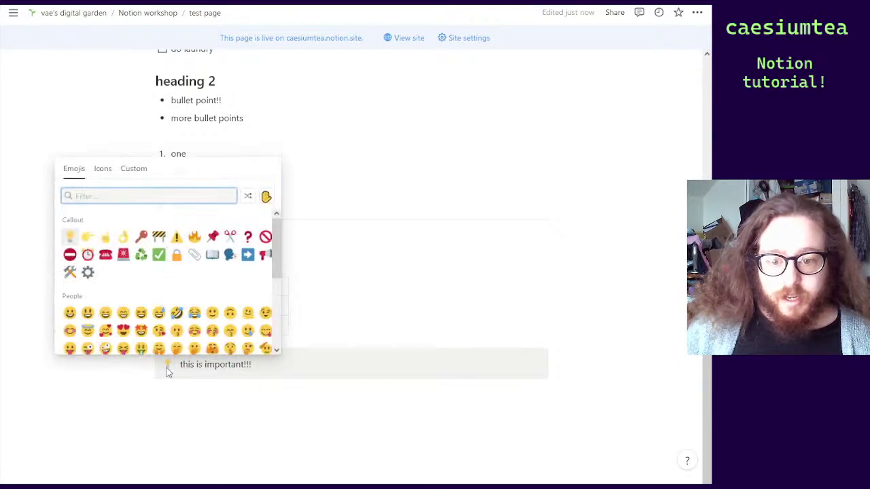
pyautogui.click(192, 412)
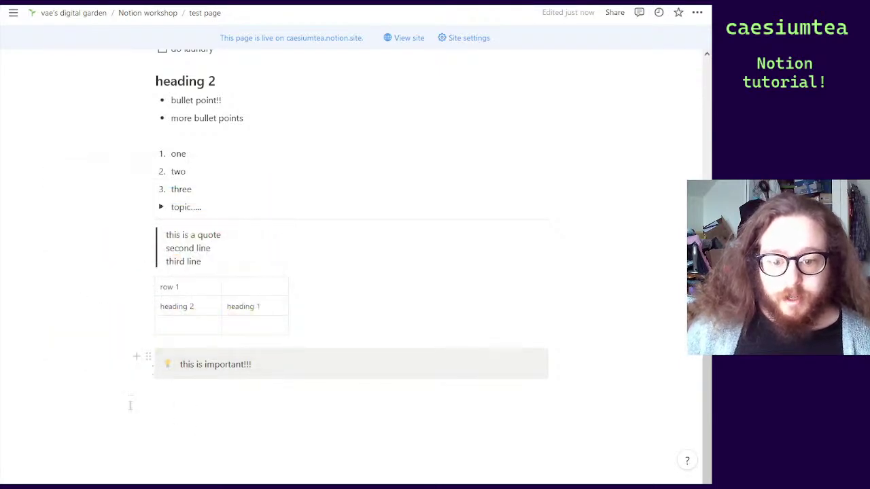
pyautogui.click(148, 357)
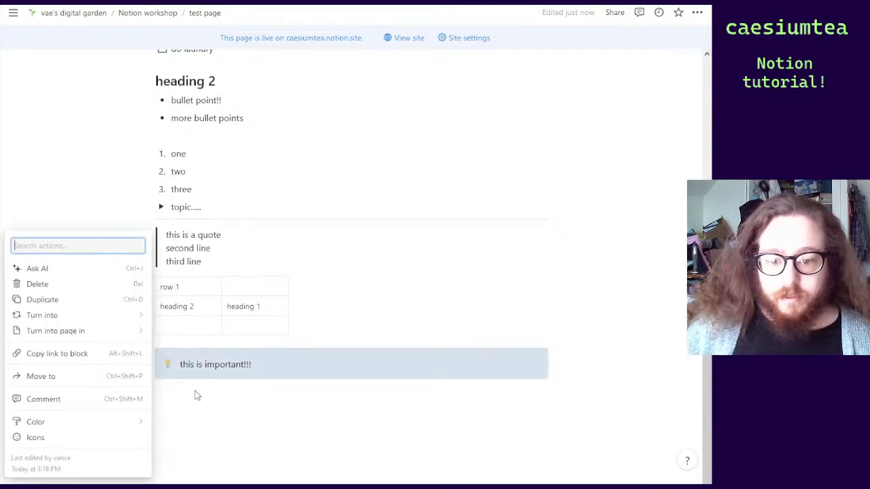
pyautogui.press('Escape')
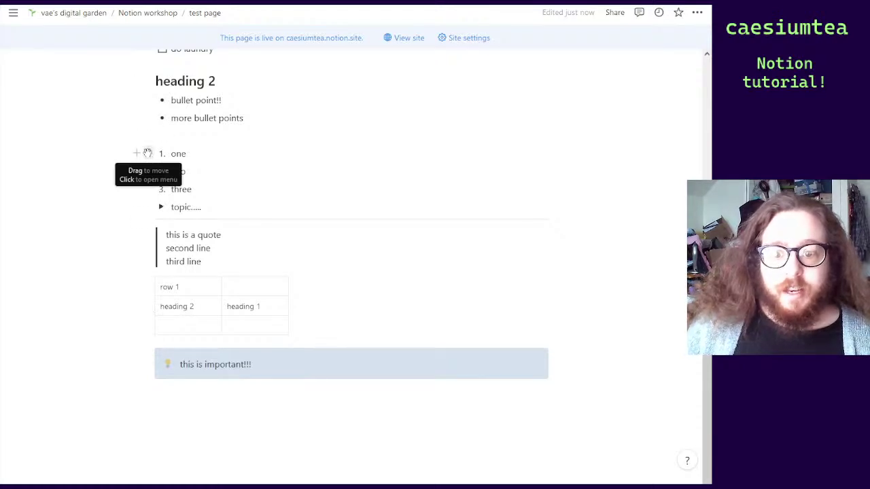
# Color the numbered list item "one" purple and add an empty line below item "three"
pyautogui.click(148, 153)
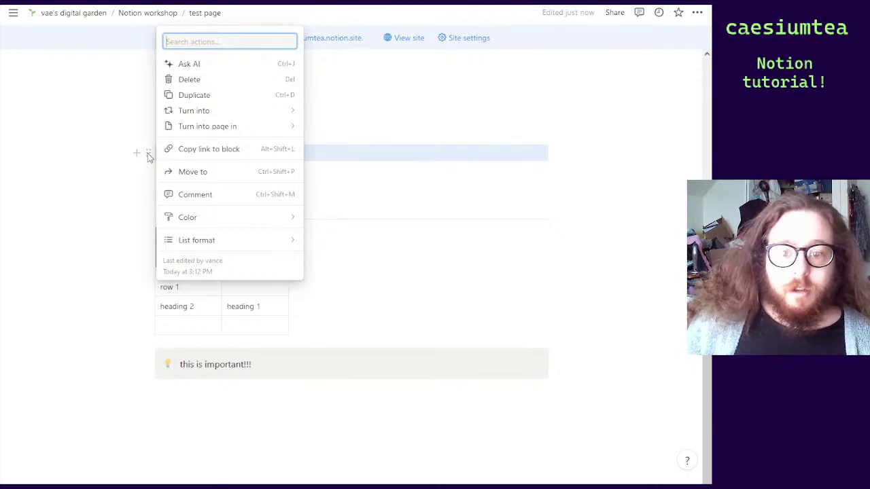
pyautogui.moveTo(212, 223)
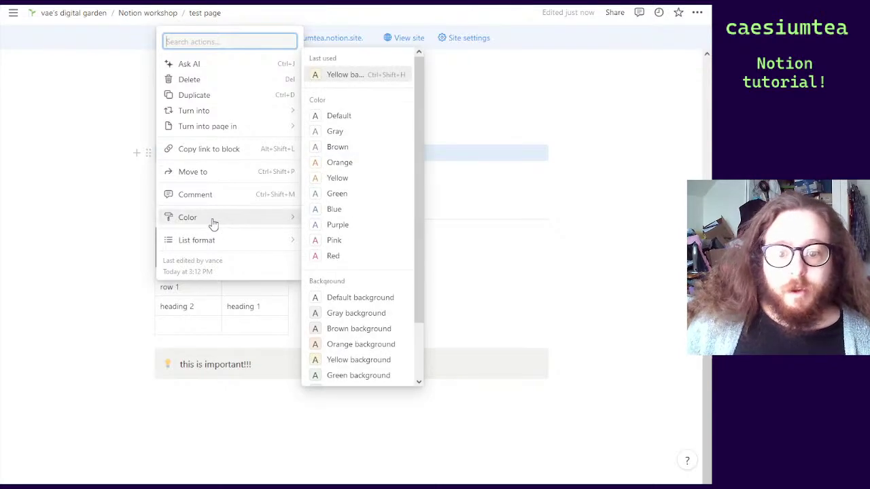
pyautogui.click(342, 225)
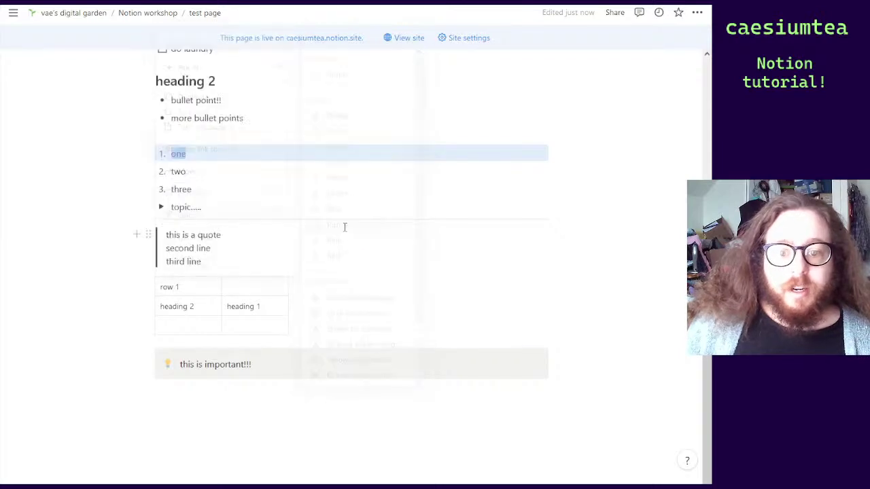
pyautogui.click(134, 190)
pyautogui.click(239, 189)
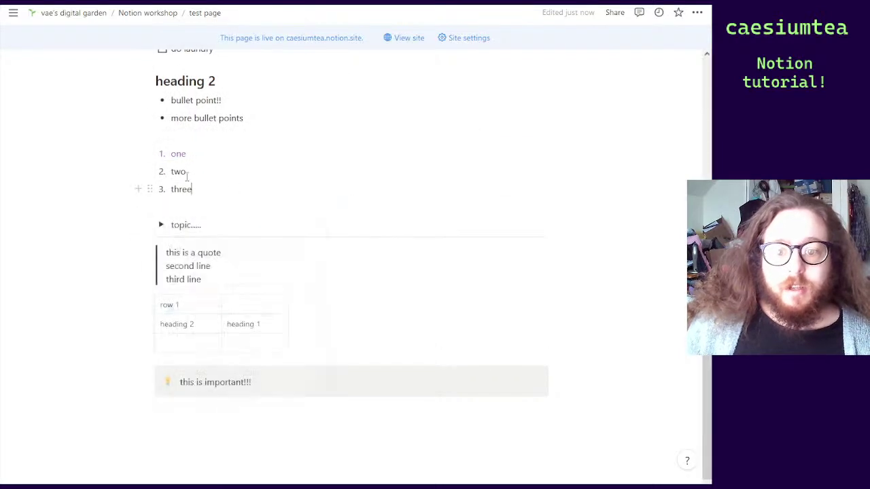
# Give the numbered list item "two" an orange background
pyautogui.click(148, 172)
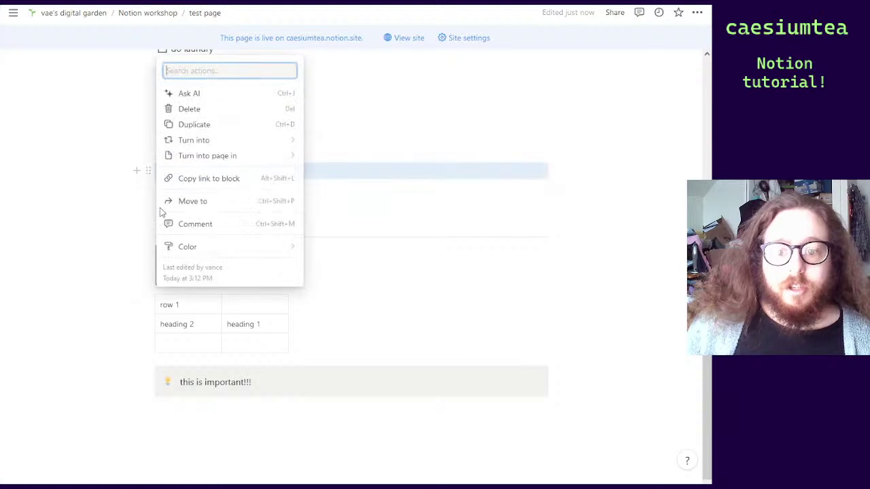
pyautogui.moveTo(207, 250)
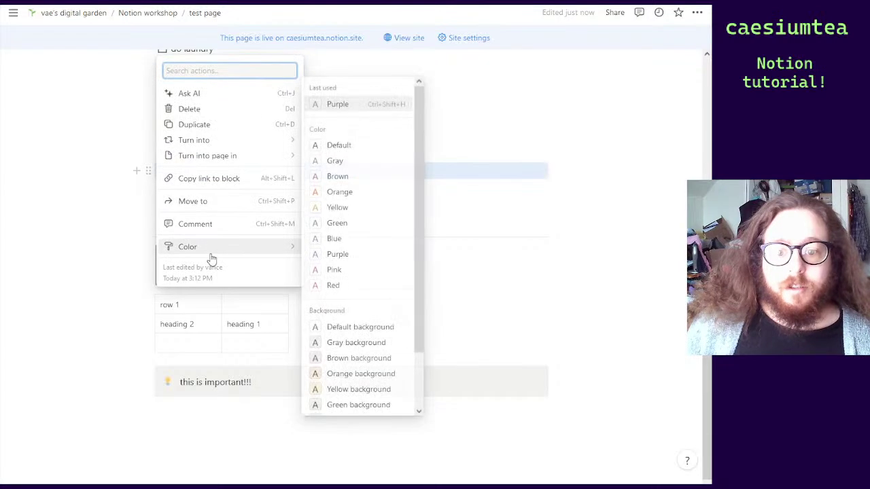
pyautogui.click(379, 374)
pyautogui.click(229, 191)
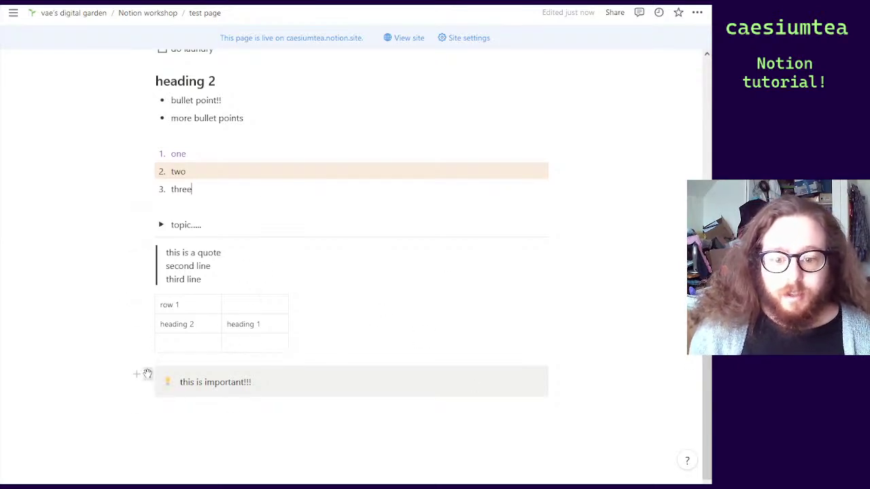
# Give the "this is important!!!" callout a yellow background
pyautogui.click(146, 373)
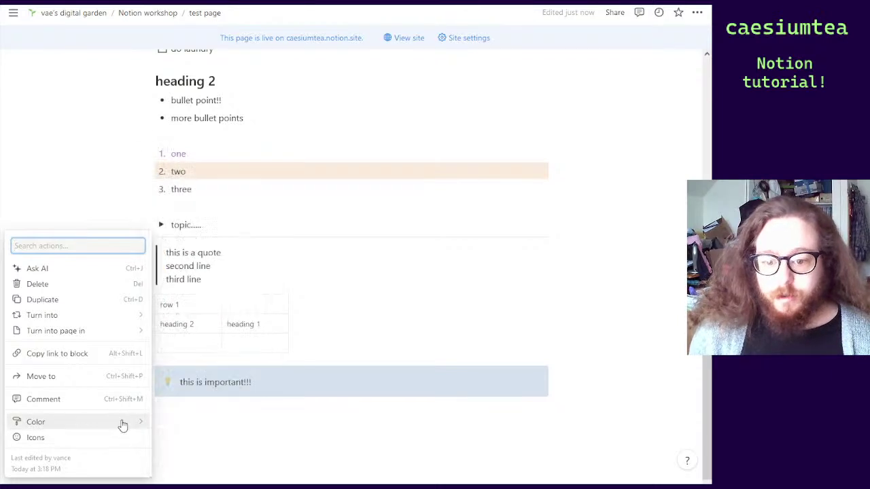
pyautogui.moveTo(120, 423)
pyautogui.click(207, 451)
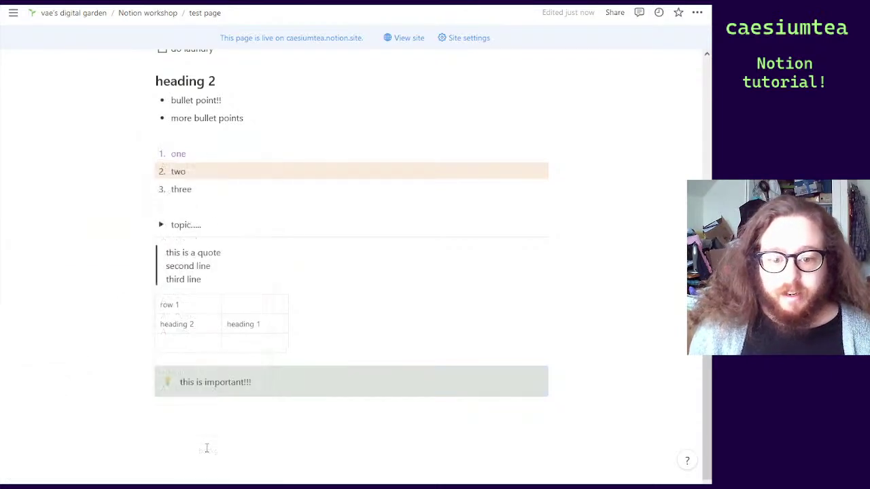
# Insert an image block on a new line below the yellow callout
pyautogui.click(334, 431)
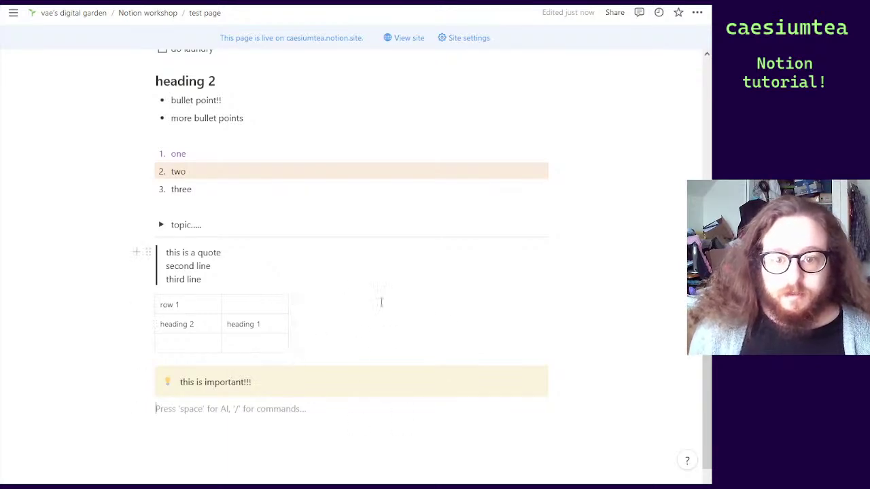
pyautogui.scroll(1, 440, 321)
pyautogui.scroll(-2, 440, 321)
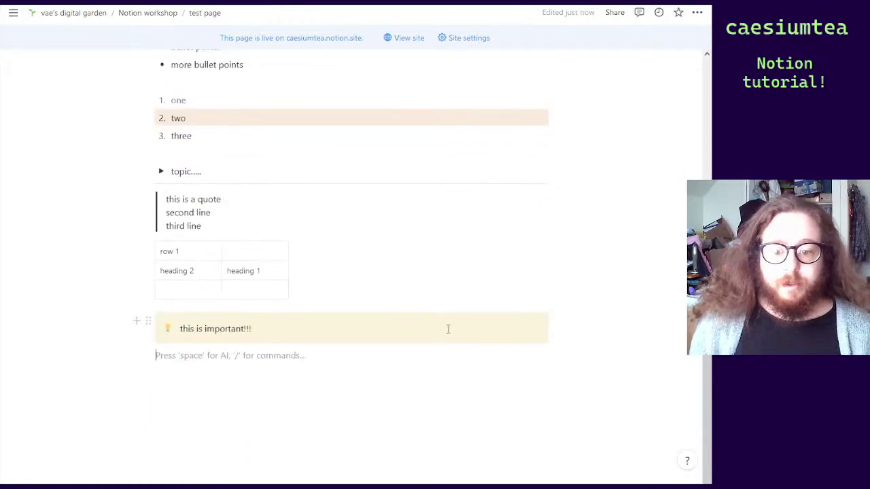
pyautogui.write('/')
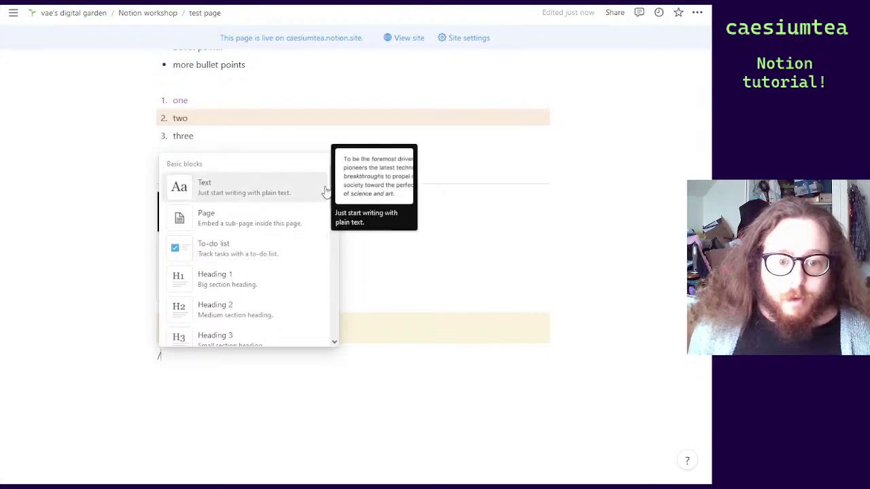
pyautogui.moveTo(330, 183); pyautogui.dragTo(338, 312)
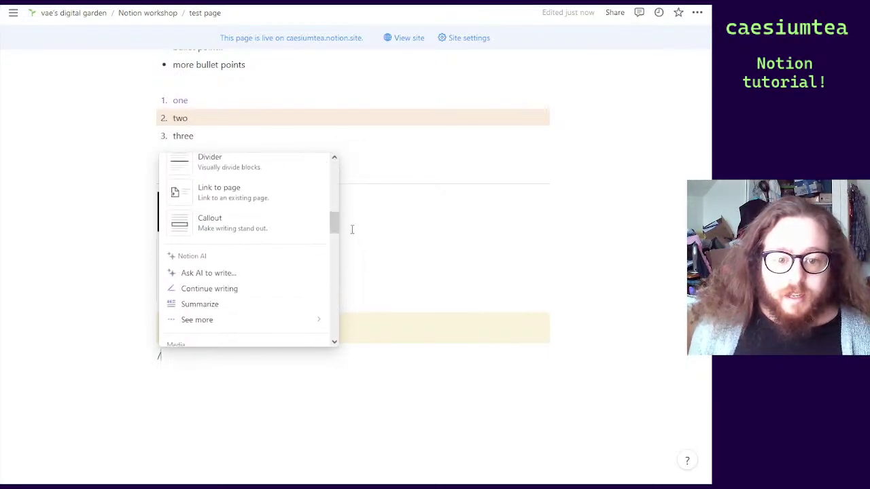
pyautogui.moveTo(332, 224); pyautogui.dragTo(332, 253)
pyautogui.moveTo(239, 185)
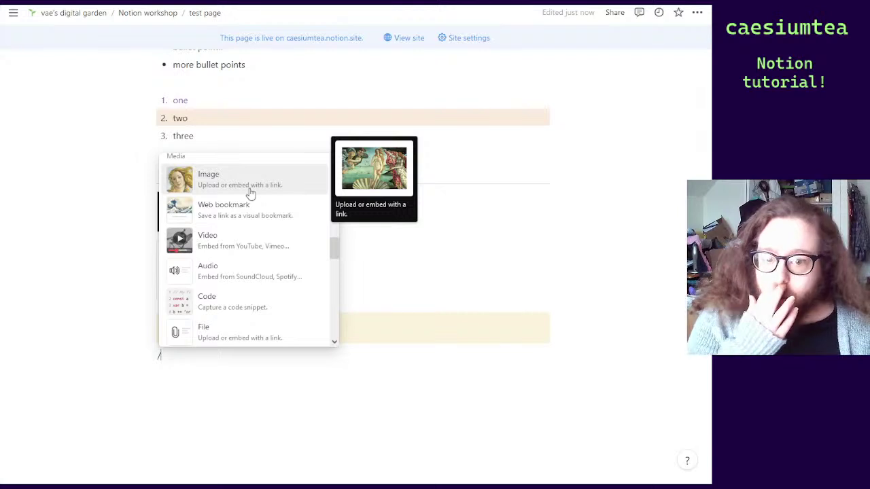
pyautogui.click(251, 193)
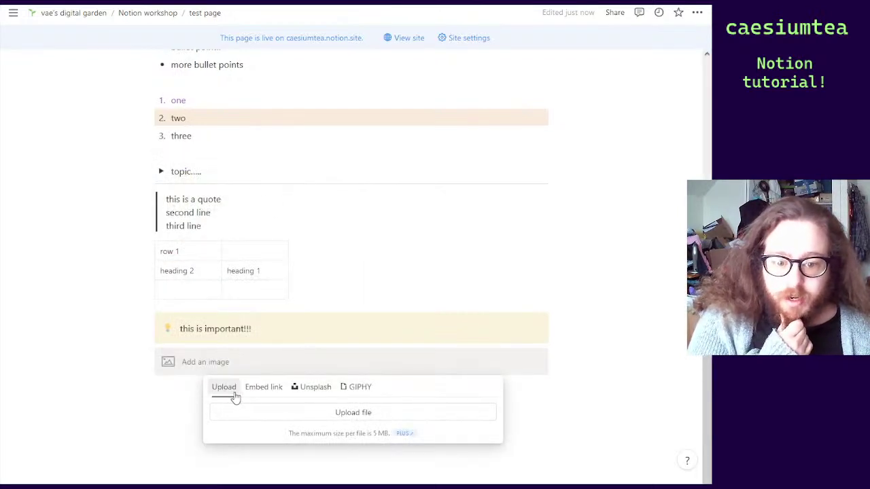
# Check the embed-link option, search Unsplash for "cat" and place the ginger cat photo with its head tilted upward
pyautogui.click(285, 387)
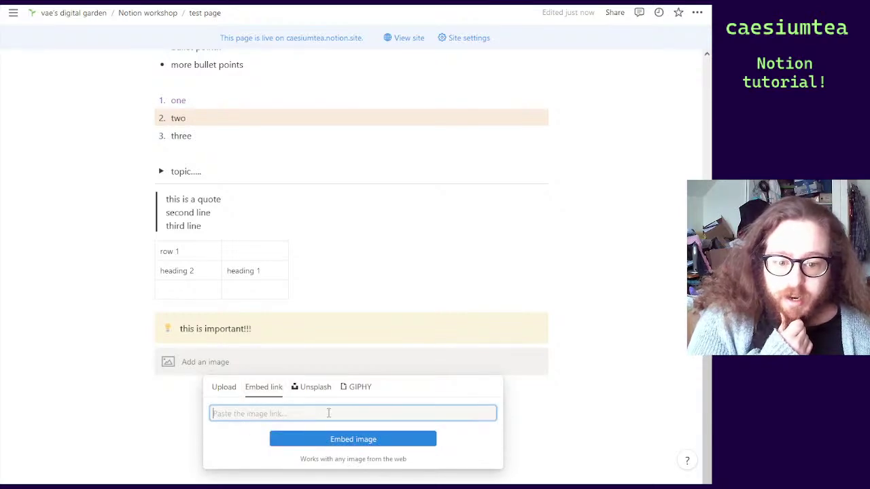
pyautogui.click(311, 389)
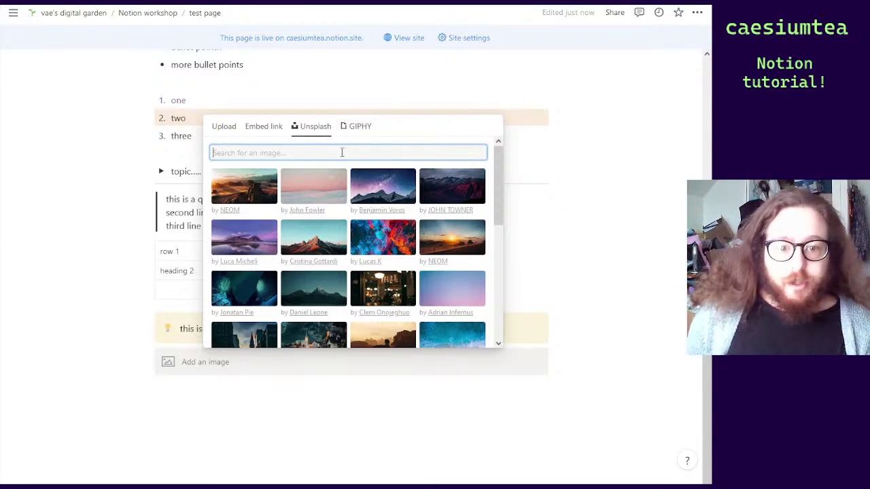
pyautogui.write('cat')
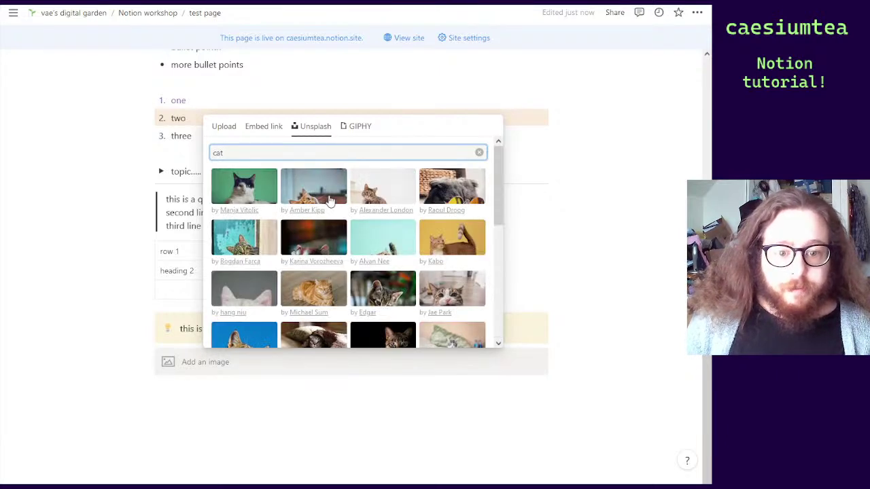
pyautogui.click(329, 186)
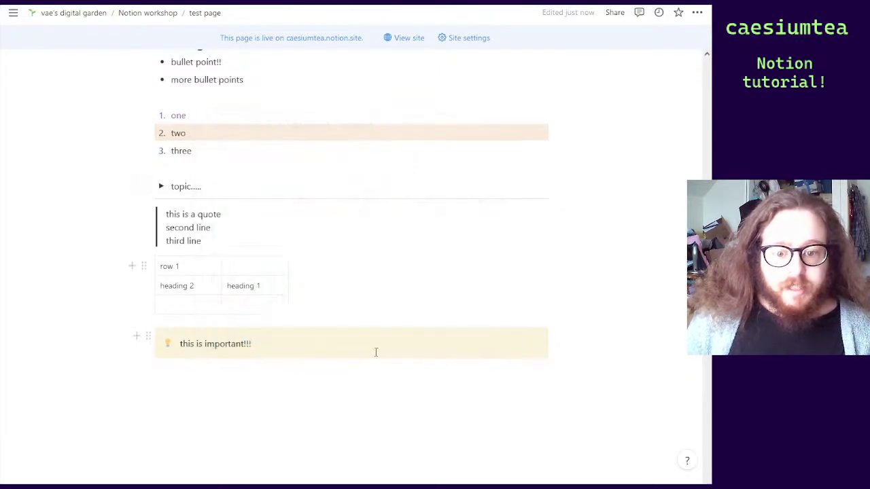
pyautogui.scroll(-5, 367, 348)
pyautogui.scroll(4, 367, 348)
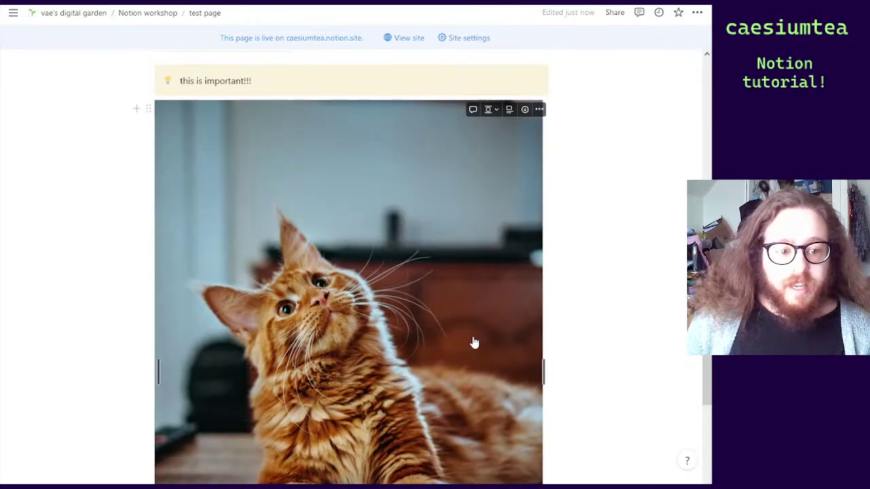
pyautogui.scroll(-3, 392, 252)
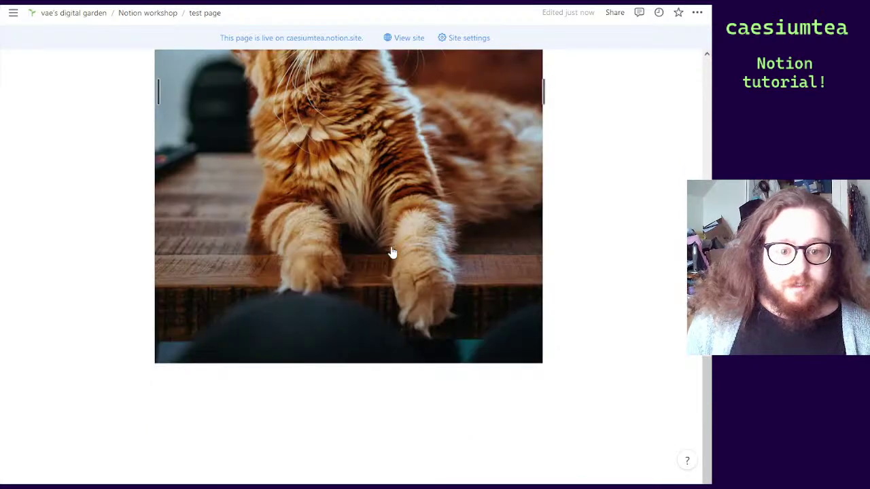
pyautogui.click(365, 382)
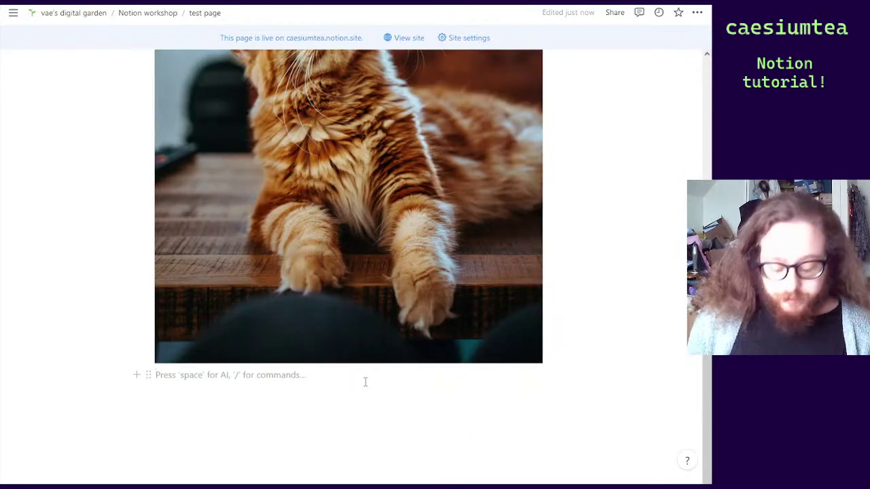
pyautogui.write('/')
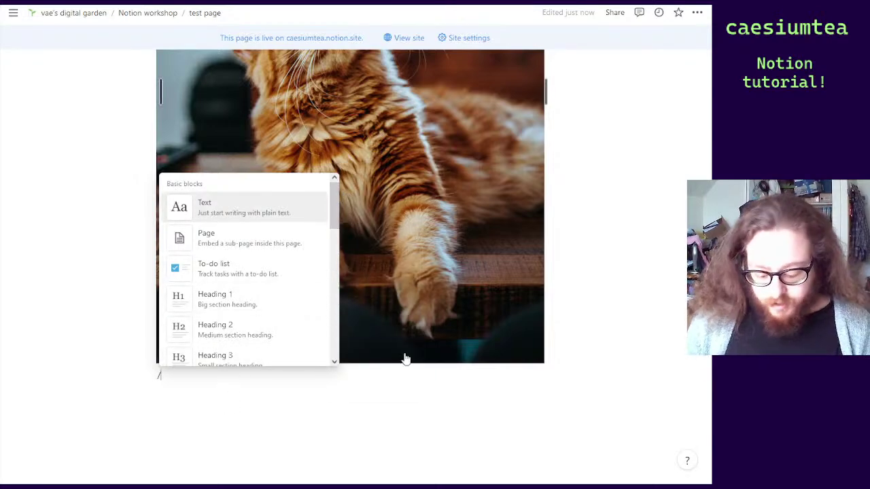
pyautogui.write('link')
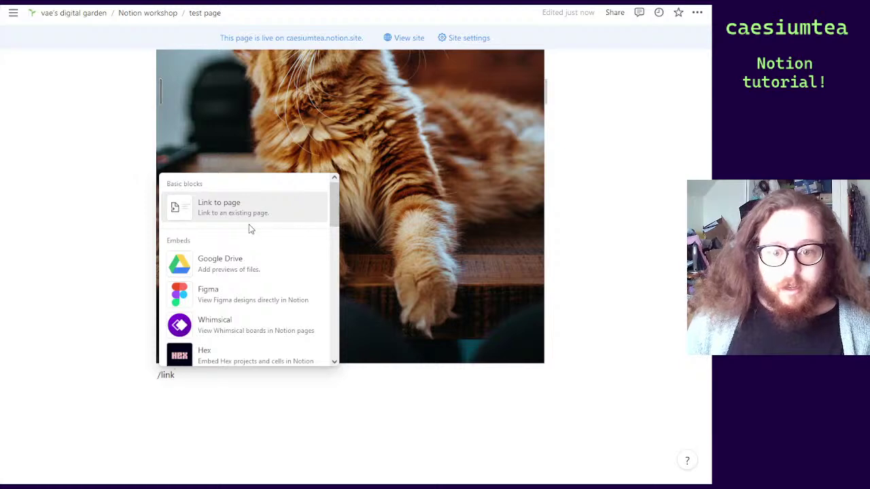
pyautogui.click(240, 219)
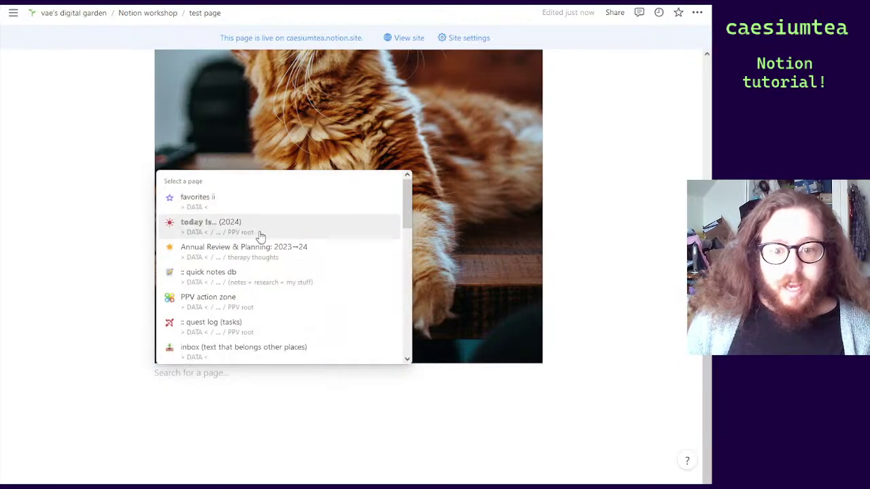
pyautogui.click(276, 397)
pyautogui.click(216, 375)
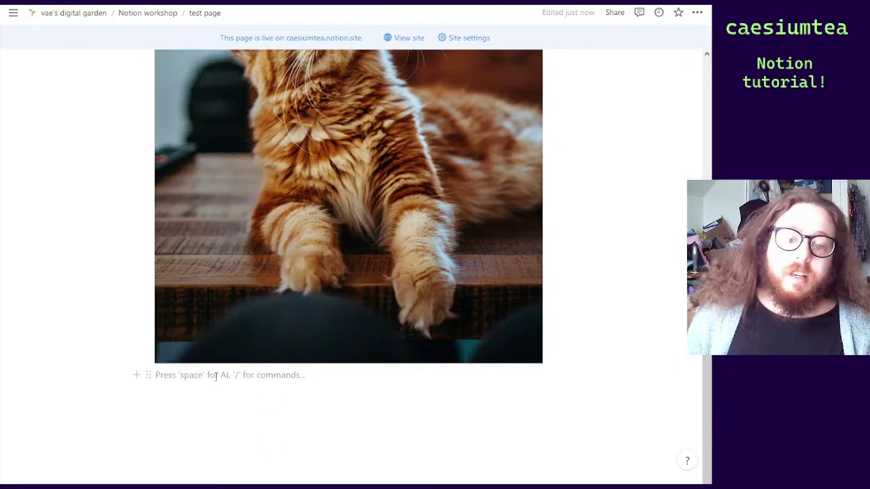
# Insert an inline link to the existing digital garden page on the empty line below the cat photo
pyautogui.scroll(8, 433, 361)
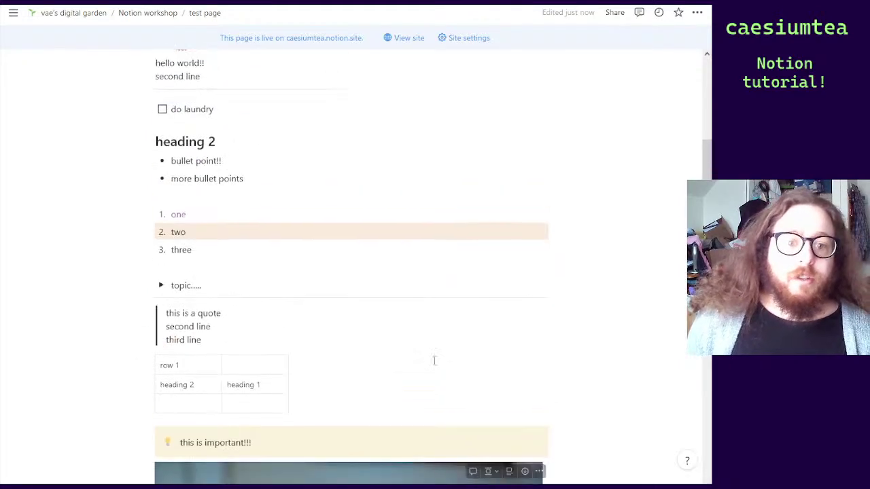
pyautogui.scroll(-8, 435, 361)
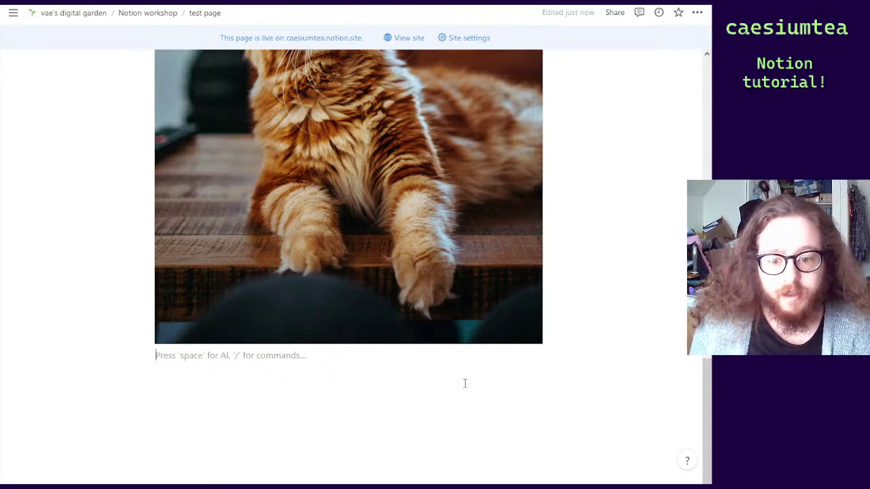
pyautogui.write('[[')
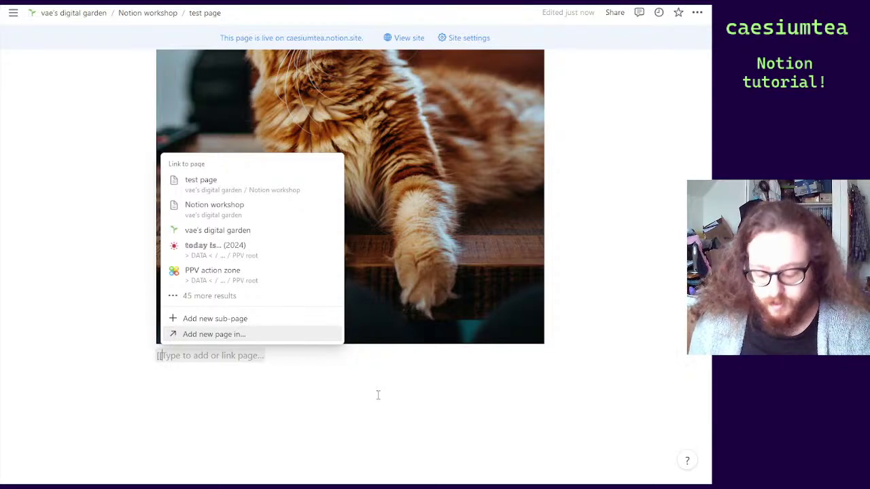
pyautogui.write('digital')
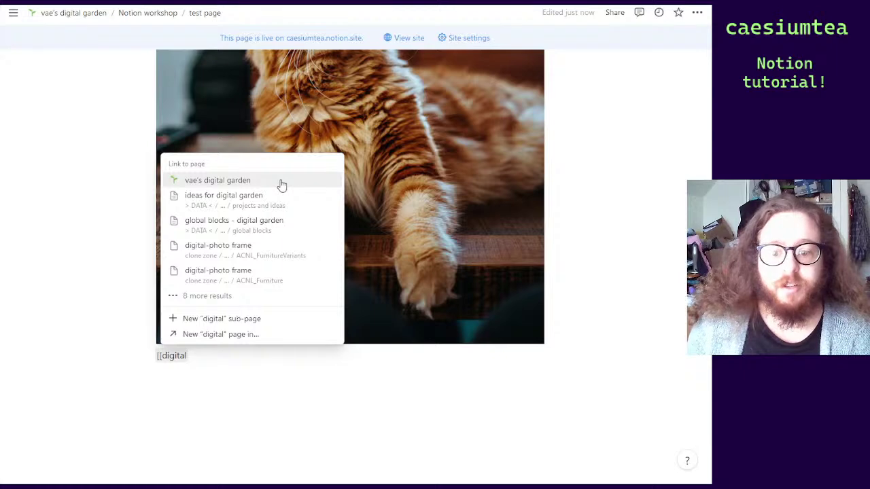
pyautogui.click(240, 183)
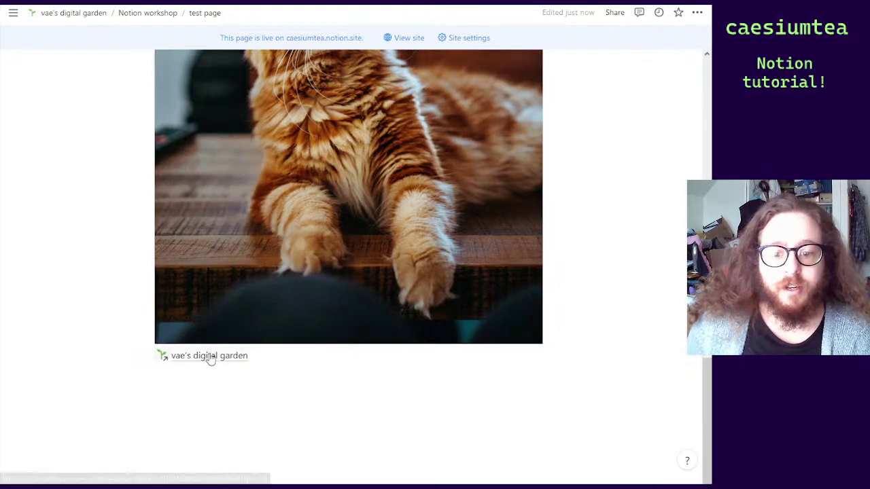
# Preview and open the linked digital garden page, and return to the test page
pyautogui.moveTo(211, 358)
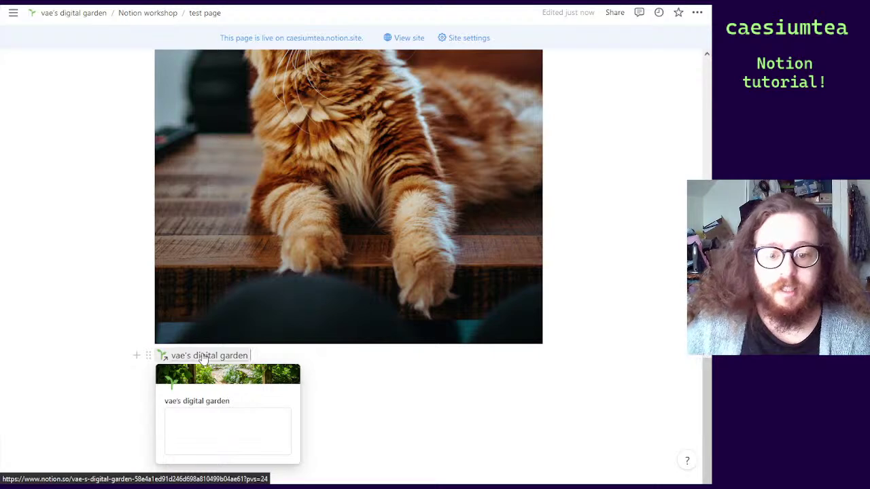
pyautogui.click(216, 357)
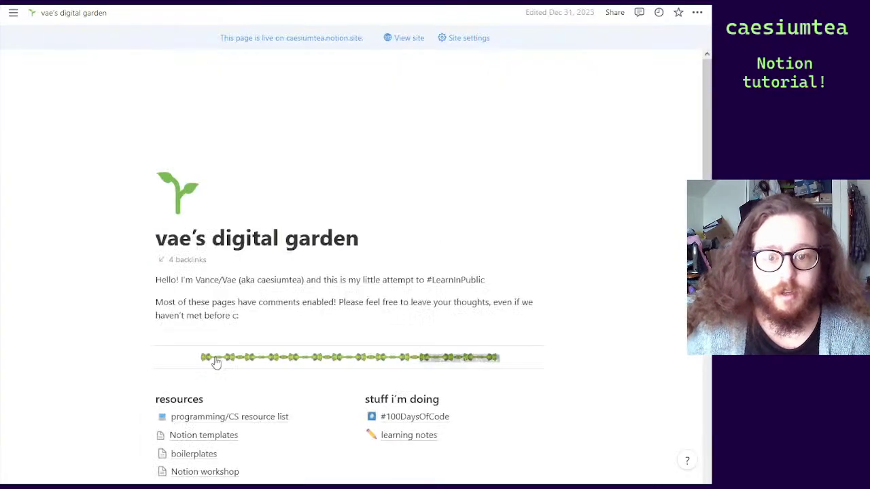
pyautogui.scroll(-1, 327, 286)
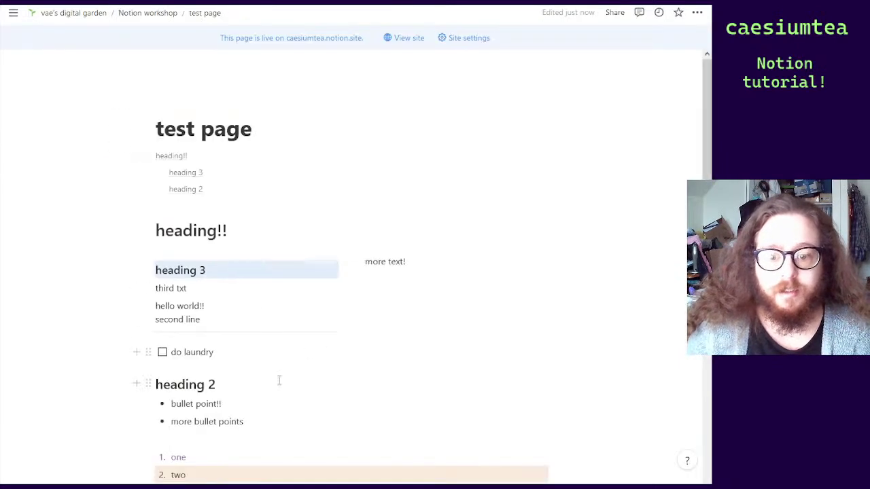
# Create a sub-page named "newer page" on a new line below the digital garden link
pyautogui.scroll(-5, 256, 312)
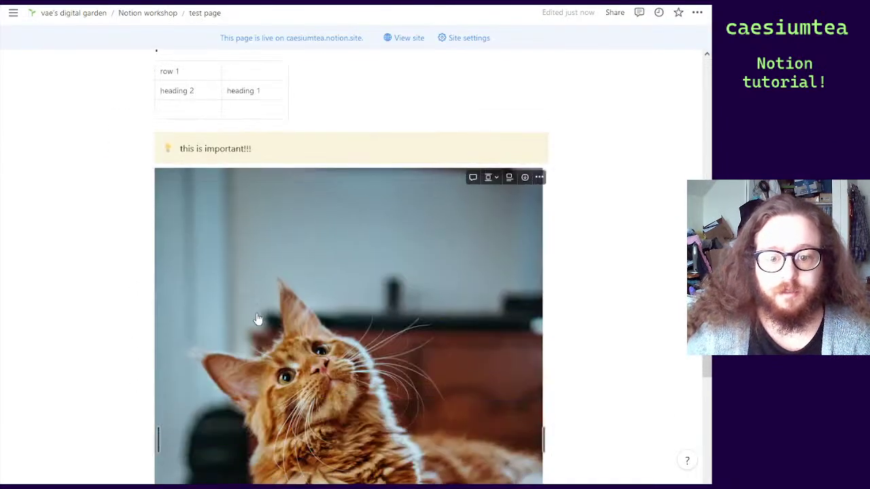
pyautogui.scroll(-5, 256, 317)
pyautogui.click(274, 388)
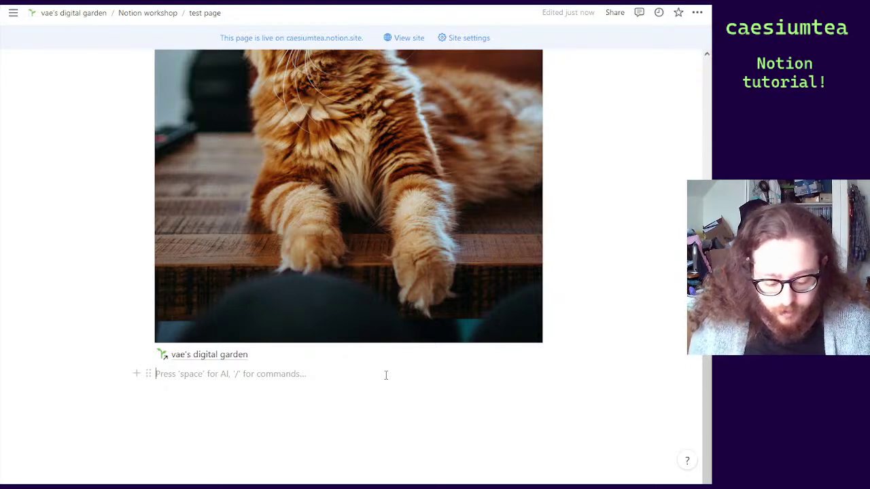
pyautogui.write('+')
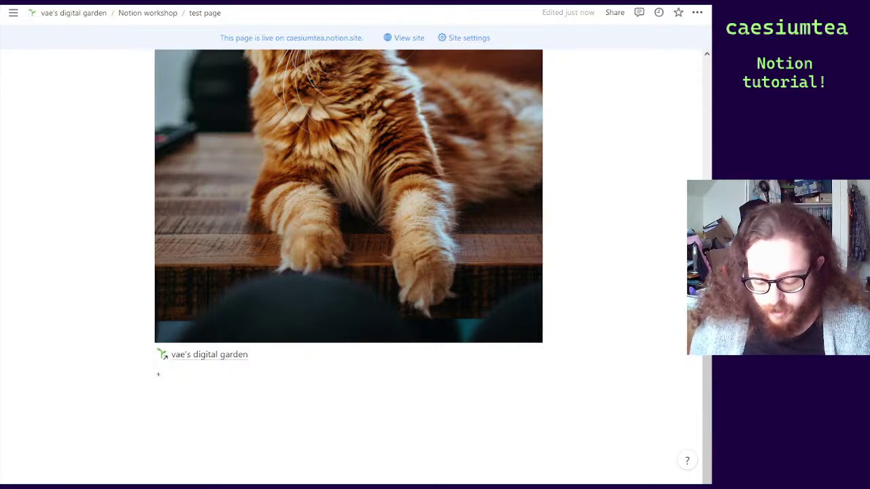
pyautogui.write('newer page')
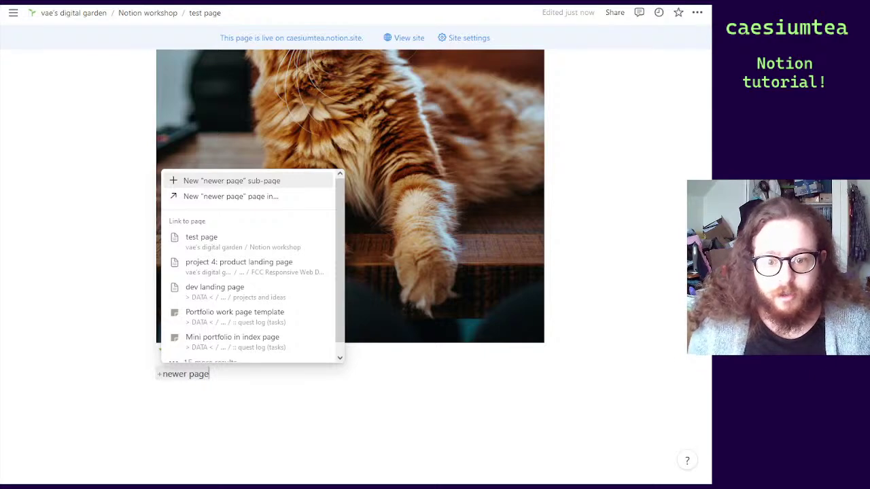
pyautogui.press('Return')
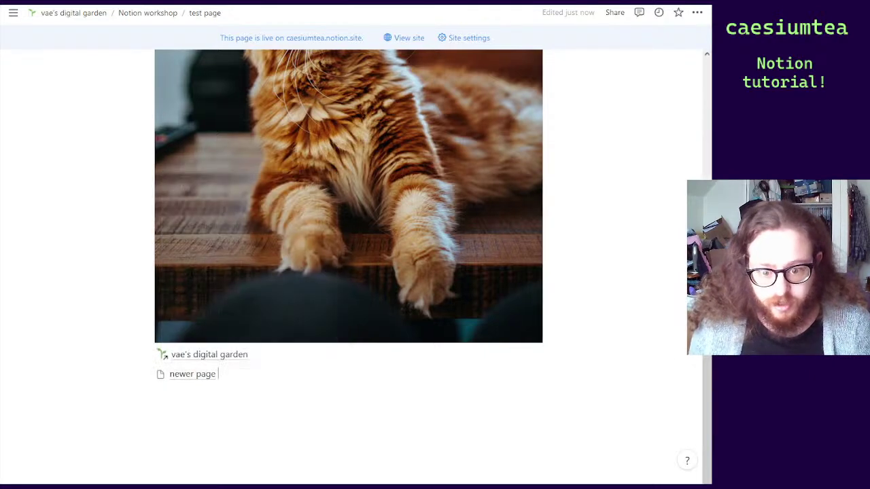
# Open the "newer page" sub-page to see where it is nested, and return to the end of the test page
pyautogui.click(190, 376)
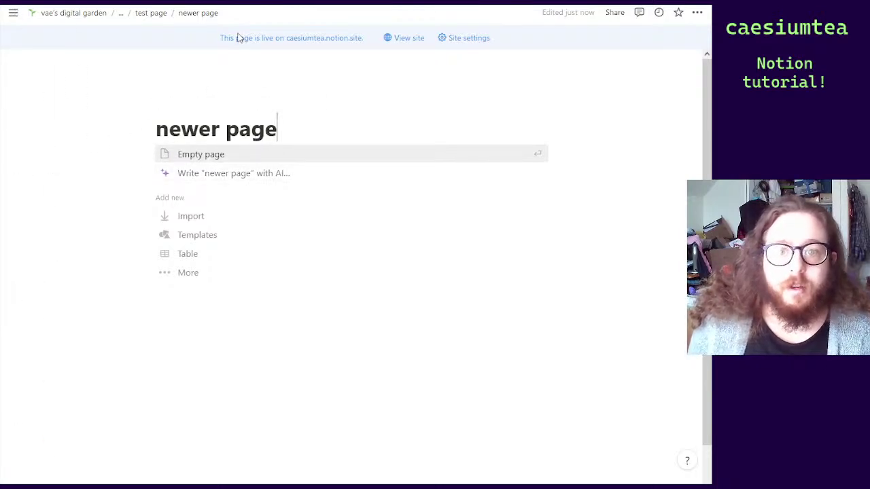
pyautogui.click(151, 13)
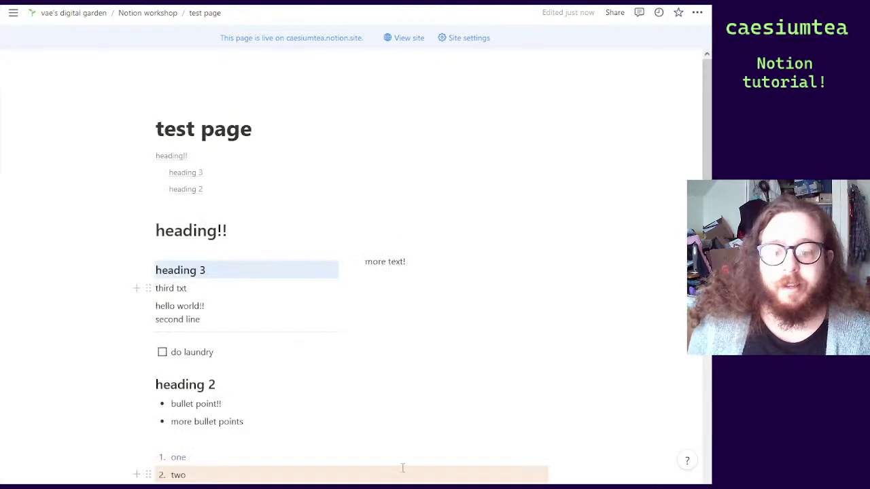
pyautogui.scroll(-15, 307, 382)
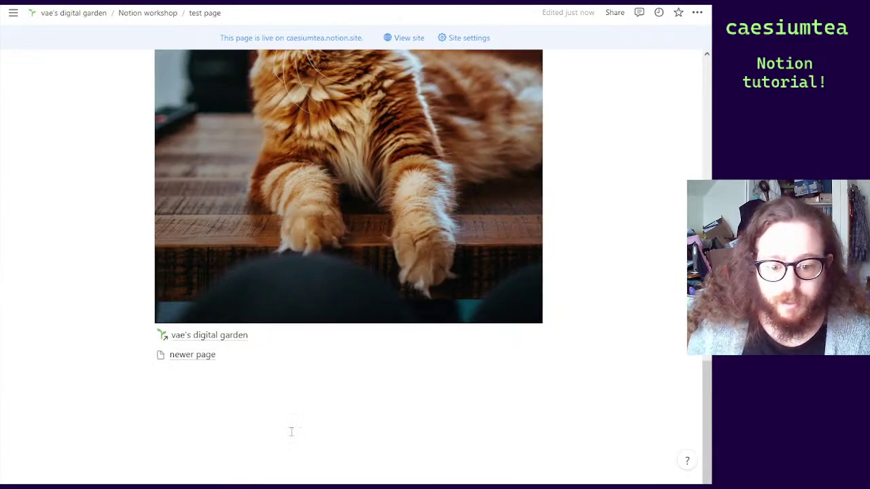
# Switch to the Notion product website and select its web address
pyautogui.click(247, 361)
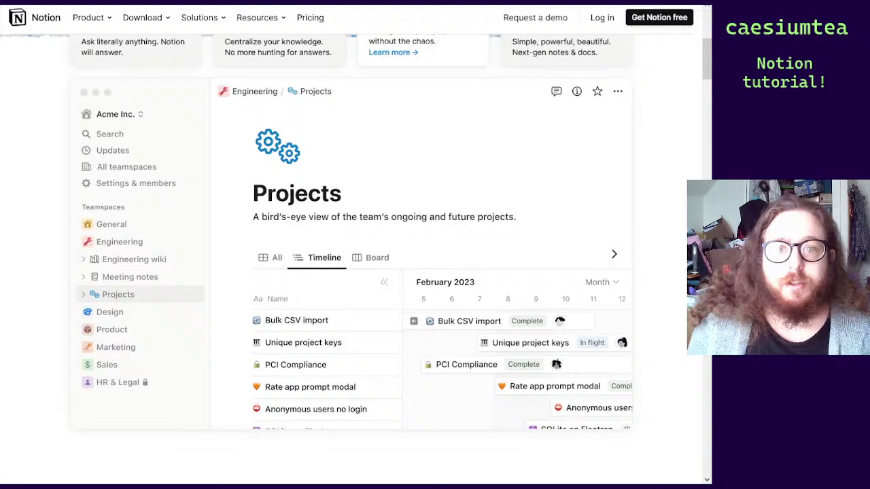
pyautogui.hotkey('ctrl', 'l')
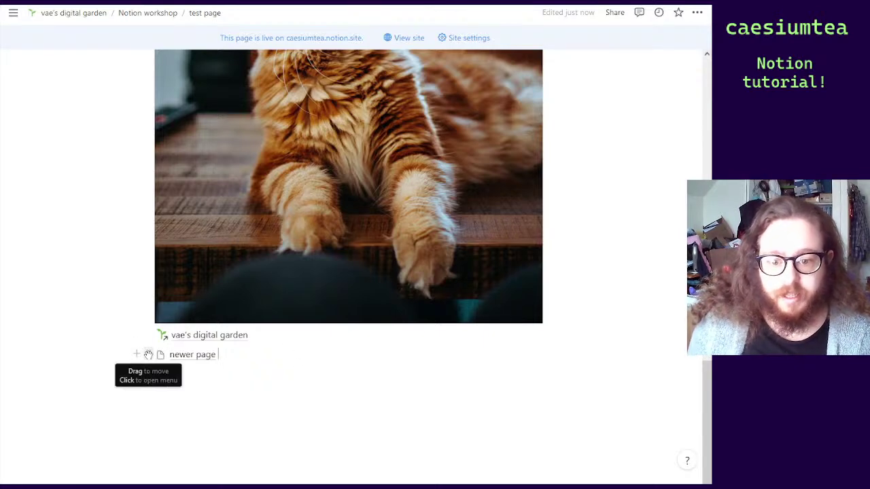
# Delete the "newer page" sub-page from the test page
pyautogui.click(149, 354)
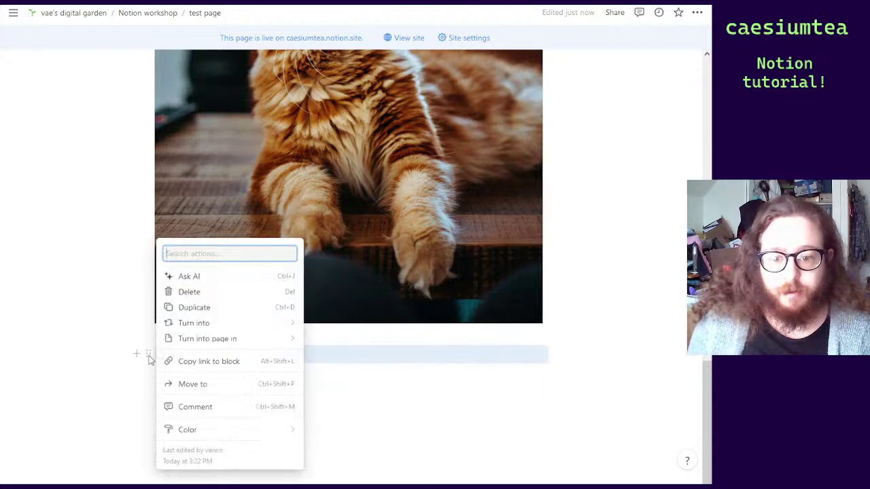
pyautogui.click(212, 300)
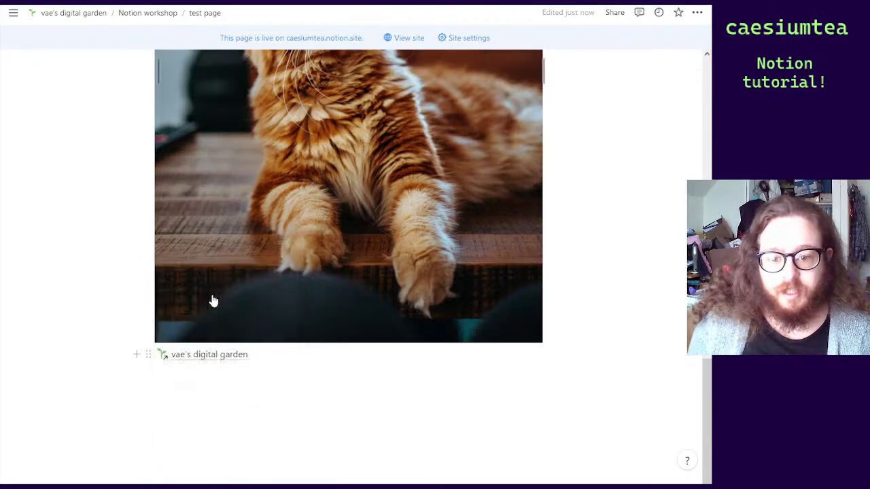
pyautogui.click(312, 385)
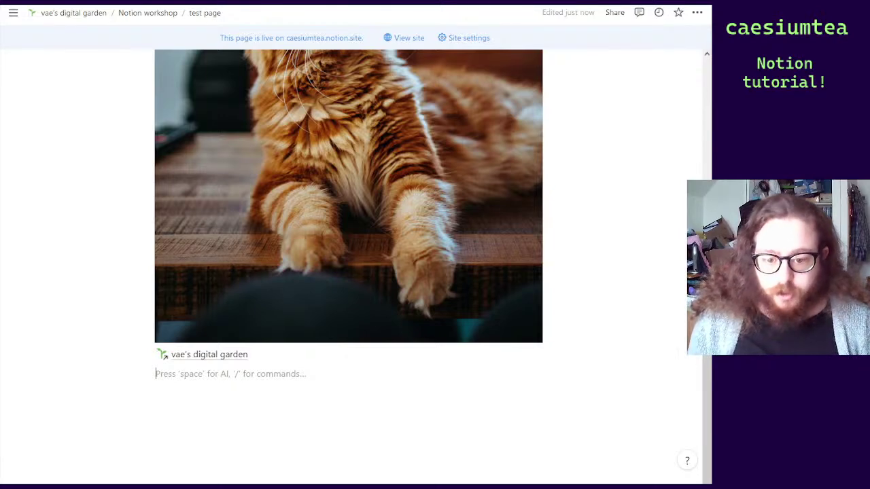
pyautogui.write('https://www.notion.so/product')
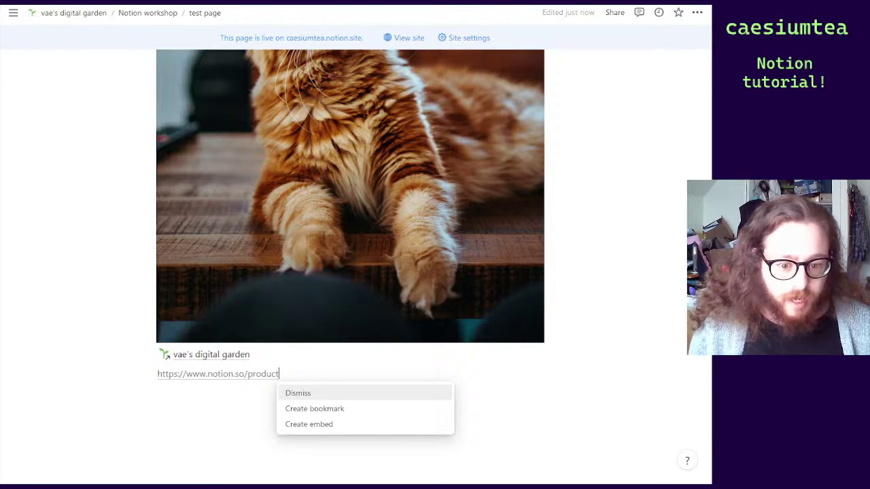
pyautogui.press('Down')
pyautogui.press('Return')
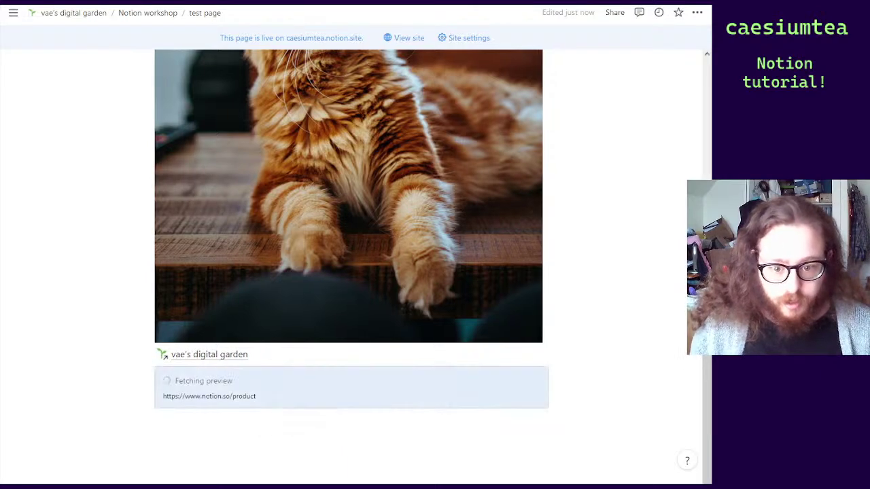
pyautogui.scroll(-2, 375, 422)
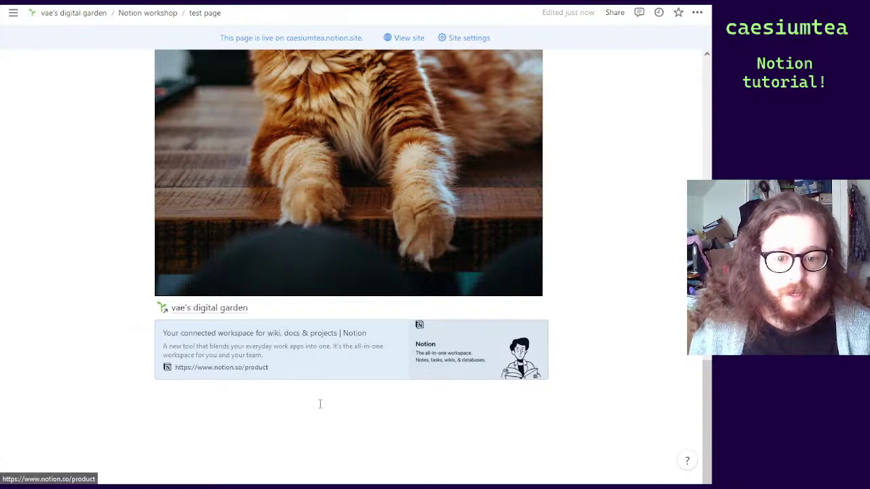
pyautogui.click(263, 401)
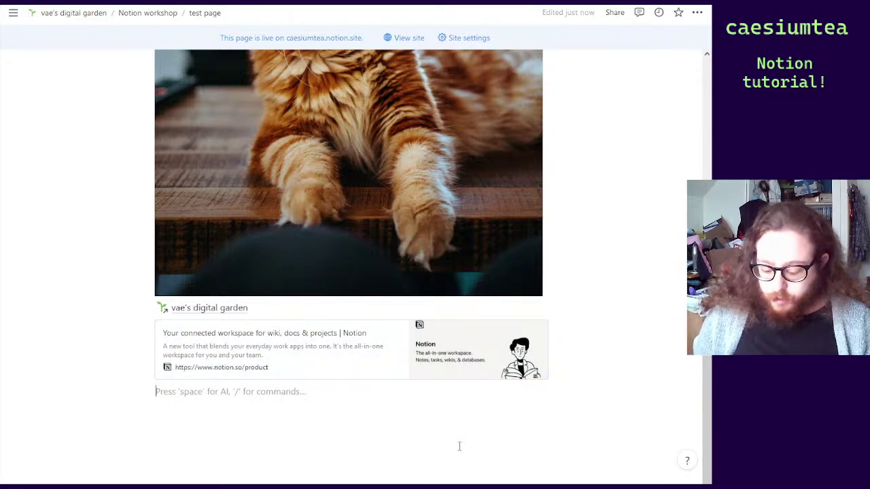
pyautogui.write('https://www.notion.so/product')
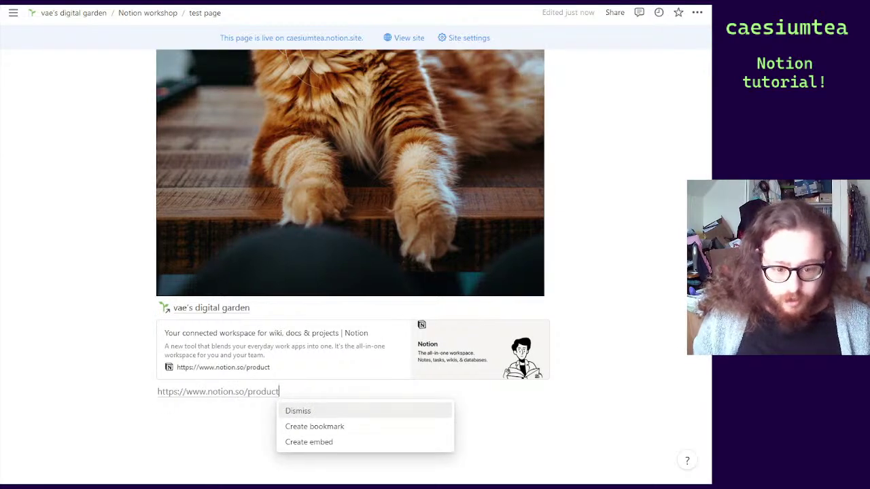
pyautogui.press('Down')
pyautogui.press('Down')
pyautogui.press('Return')
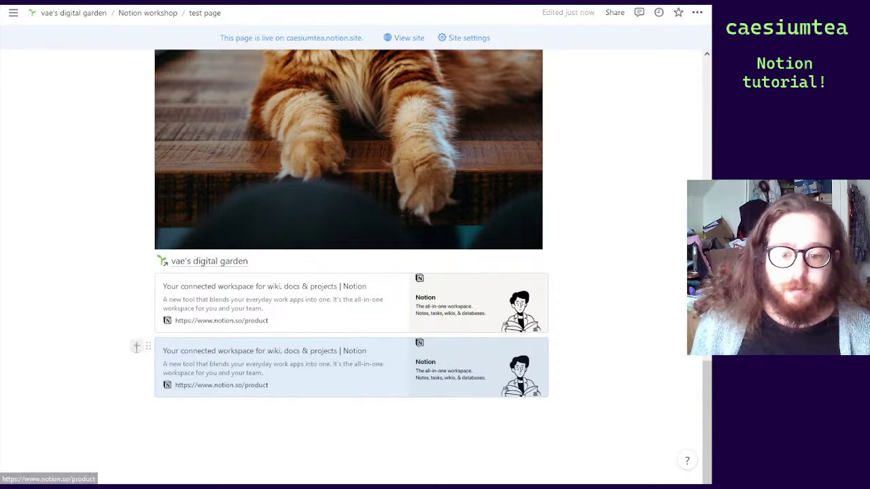
# Delete the second Notion product block and start an empty line below the remaining bookmark
pyautogui.click(149, 346)
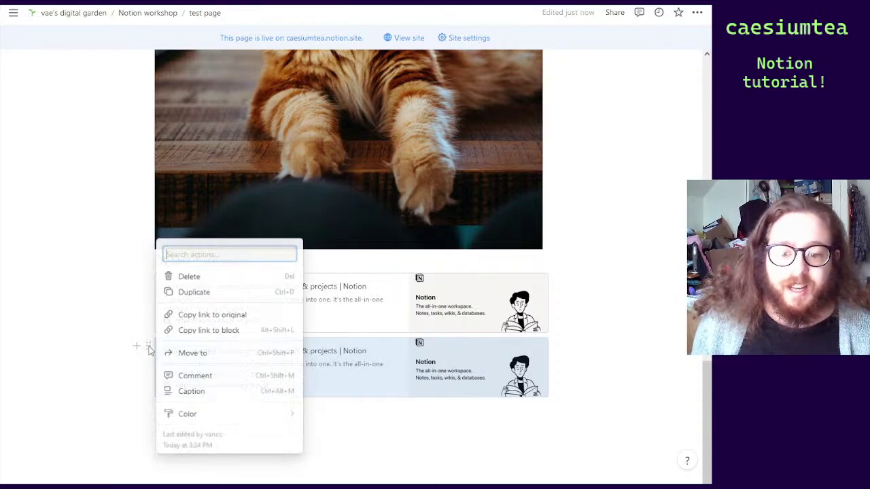
pyautogui.click(221, 278)
pyautogui.click(216, 389)
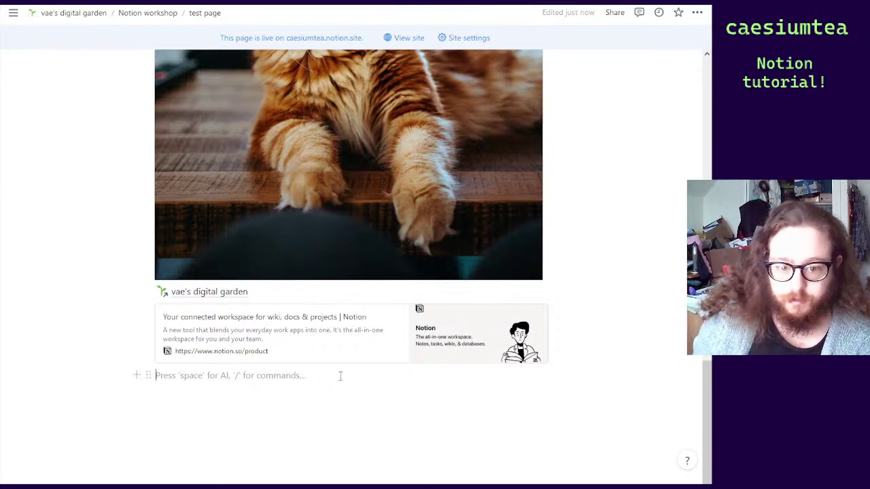
# Insert an empty embed block below the Notion product bookmark and view its file upload option without choosing a file
pyautogui.scroll(-1, 340, 375)
pyautogui.write('/embed')
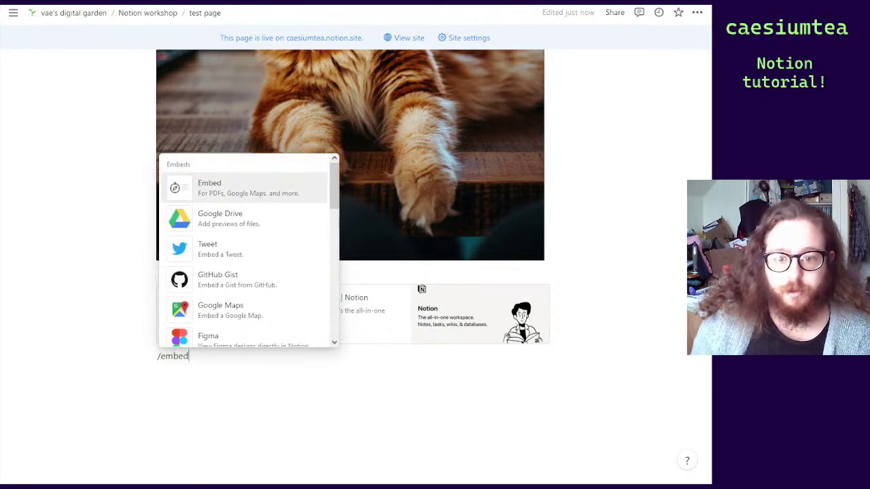
pyautogui.click(237, 184)
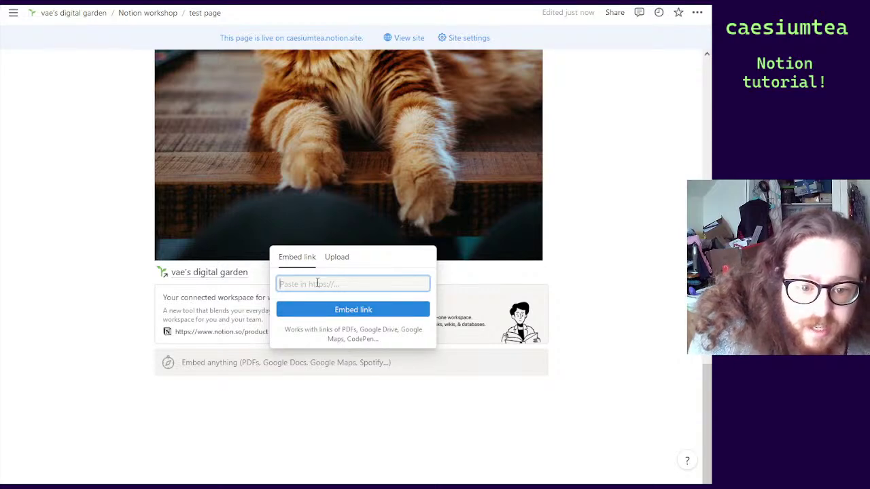
pyautogui.click(349, 258)
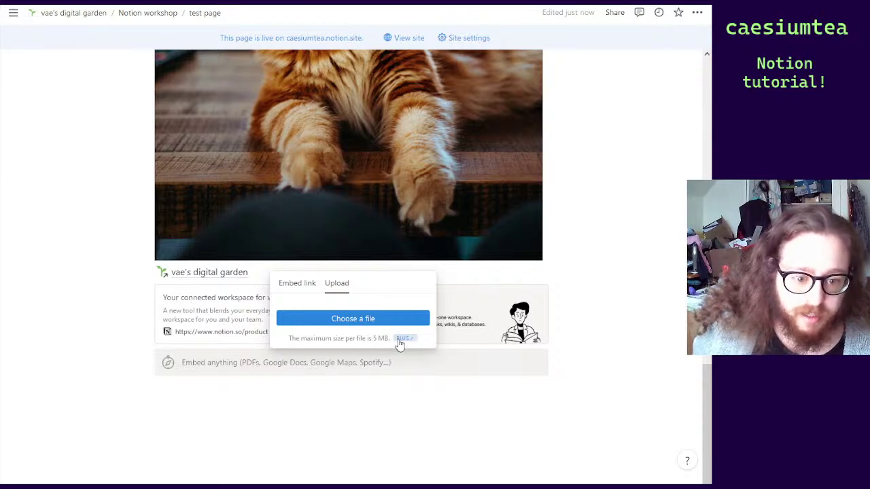
pyautogui.moveTo(410, 346)
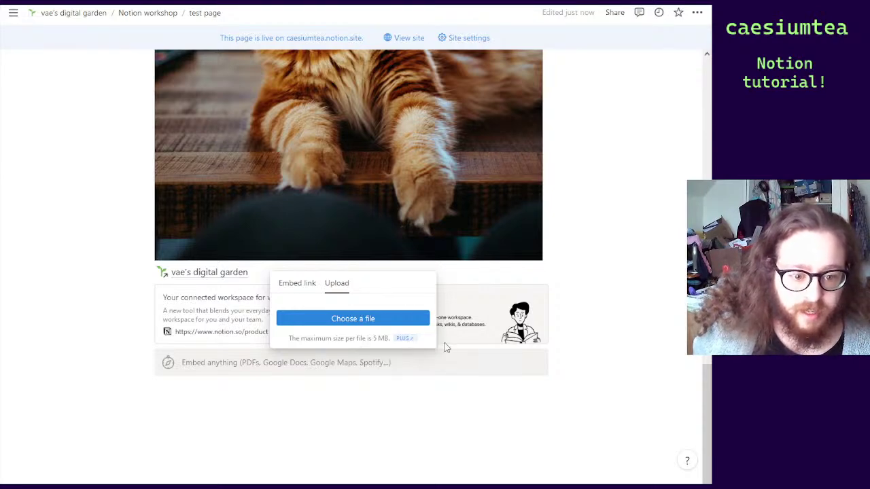
pyautogui.click(465, 420)
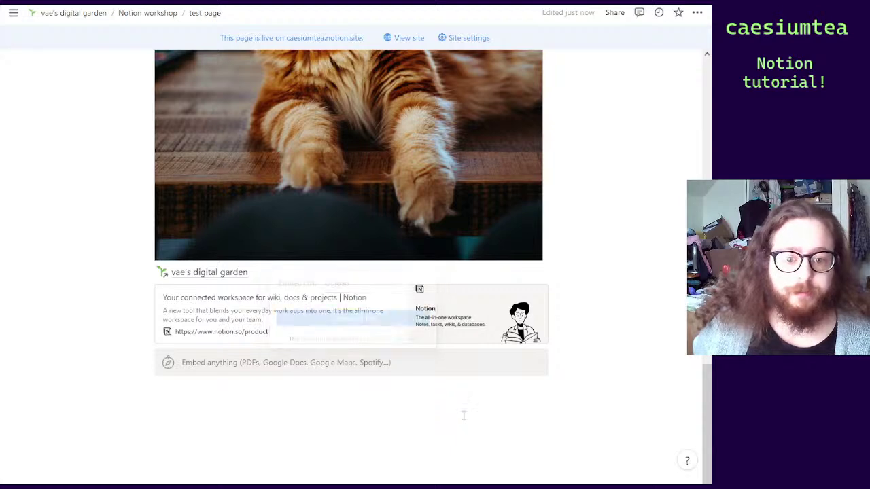
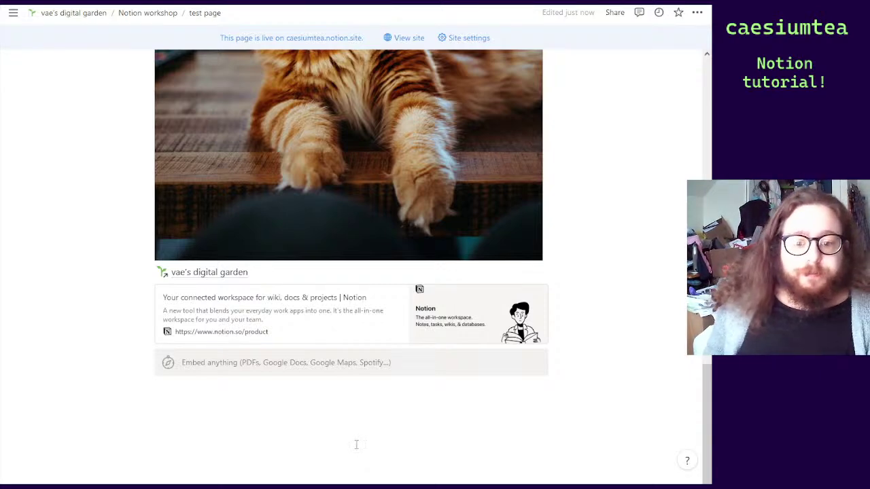
# On a new line below the empty embed, examine the available media, AI, advanced and inline block types
pyautogui.click(331, 403)
pyautogui.write('/')
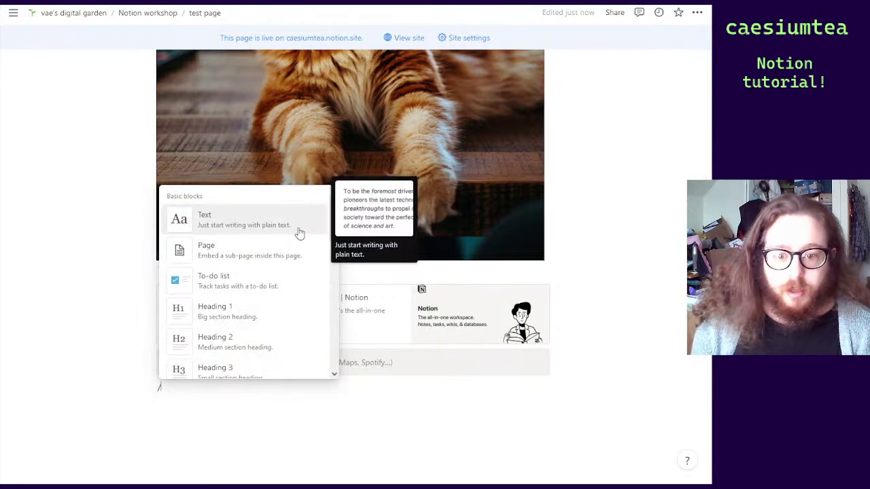
pyautogui.moveTo(333, 221); pyautogui.dragTo(329, 337)
pyautogui.moveTo(333, 256)
pyautogui.mouseDown()
pyautogui.moveTo(334, 278)
pyautogui.moveTo(335, 262)
pyautogui.moveTo(338, 271)
pyautogui.mouseUp()
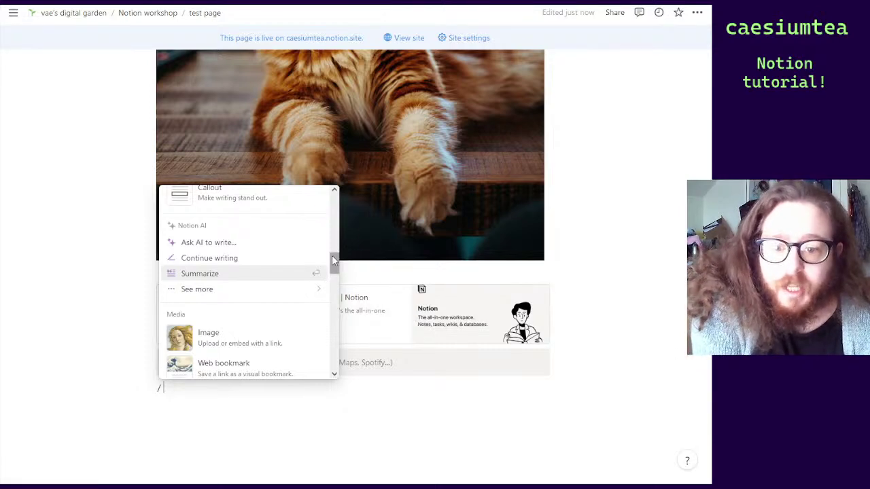
pyautogui.moveTo(333, 257); pyautogui.dragTo(330, 352)
pyautogui.scroll(-2, 281, 301)
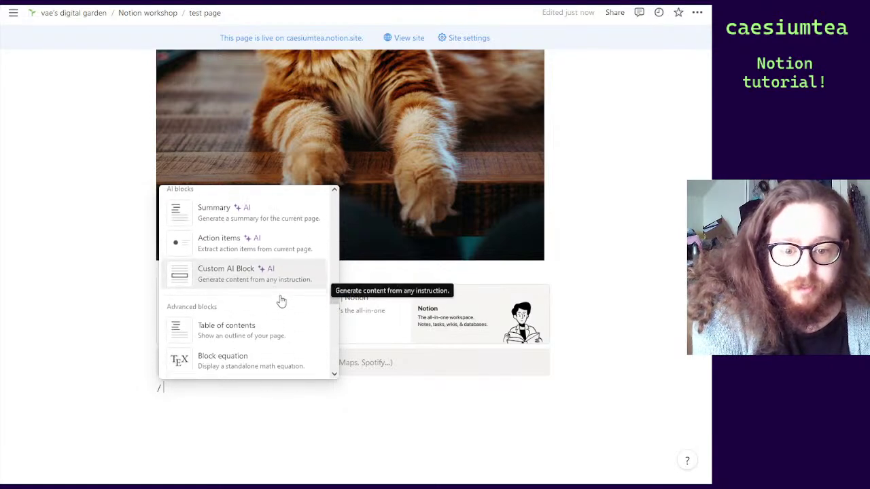
pyautogui.scroll(-1, 281, 301)
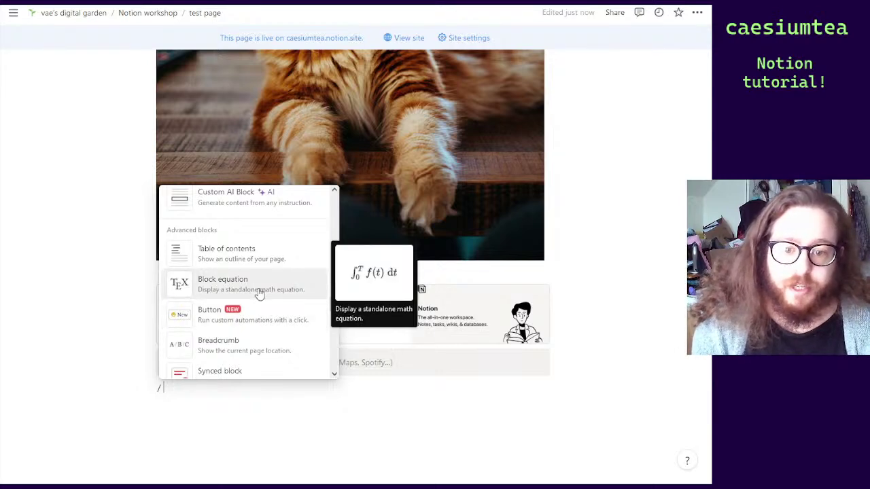
pyautogui.scroll(-3, 258, 291)
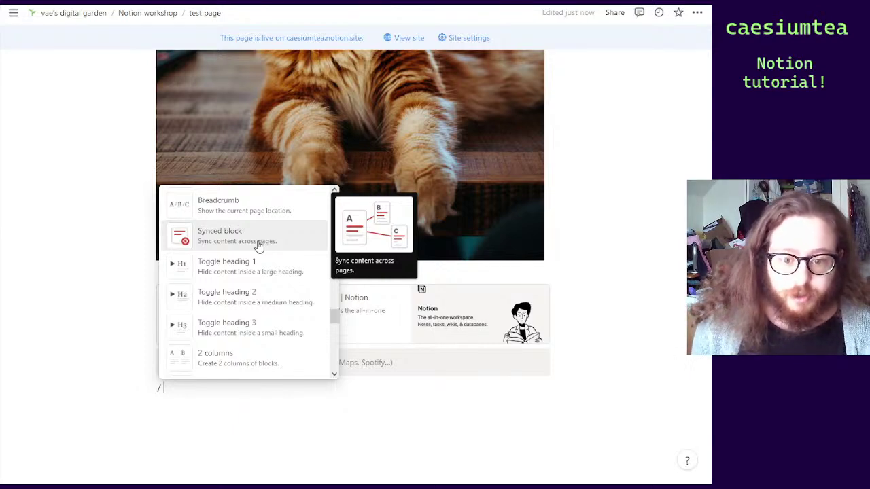
pyautogui.scroll(-5, 259, 247)
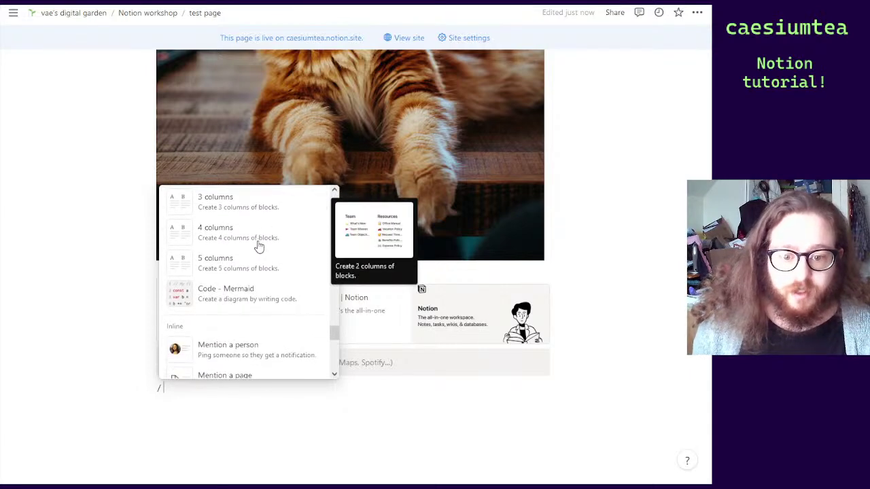
pyautogui.scroll(-2, 259, 247)
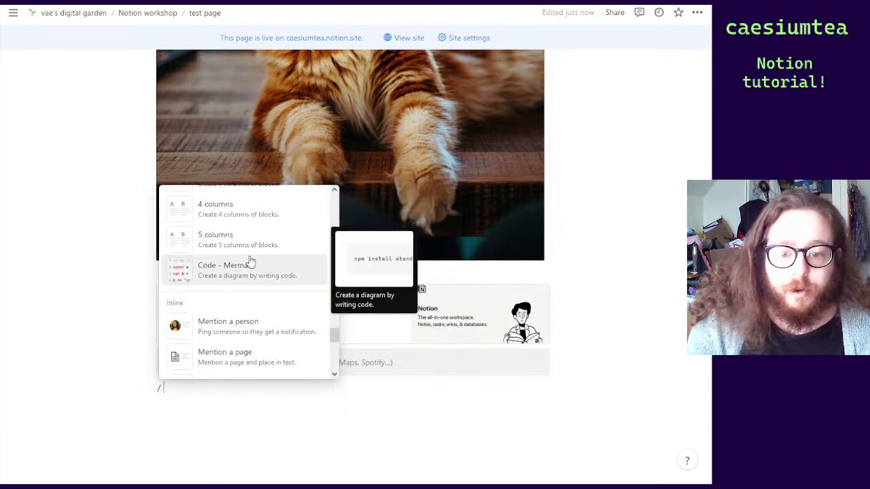
pyautogui.scroll(-2, 264, 229)
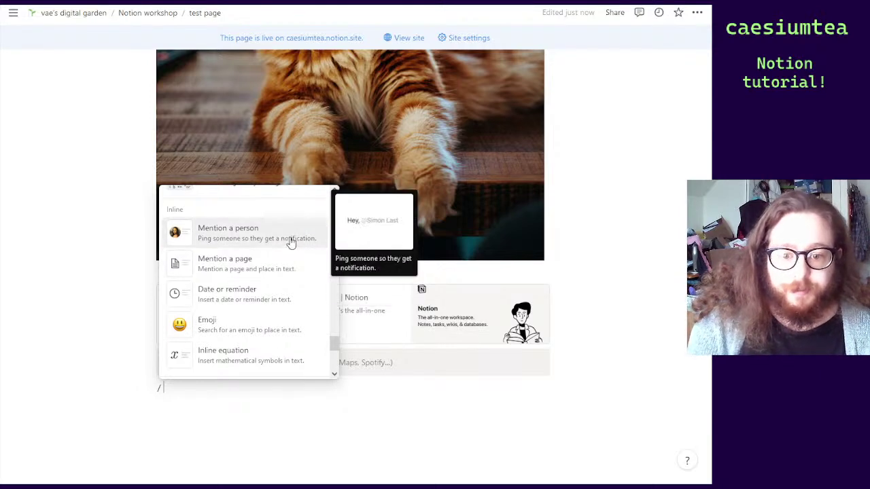
pyautogui.scroll(-2, 288, 240)
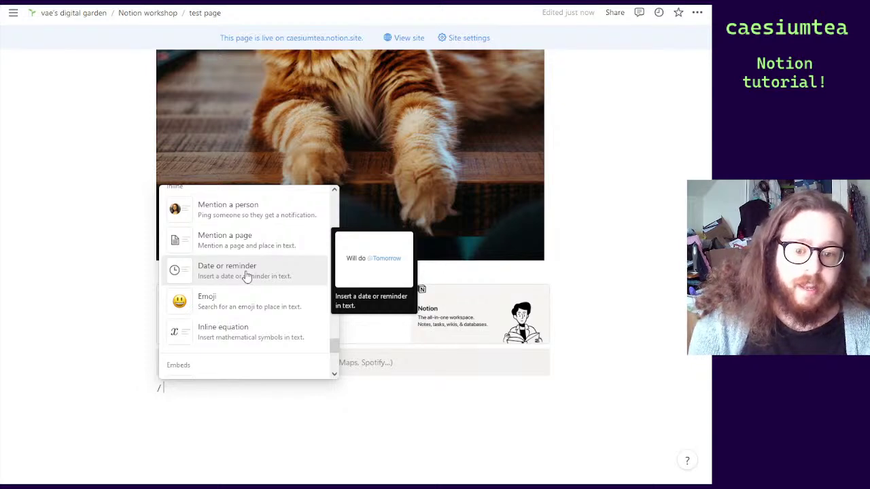
# Examine the embed block types on offer, from Google Drive and Figma through CodePen and Replit to Trello and Slack
pyautogui.scroll(-5, 247, 275)
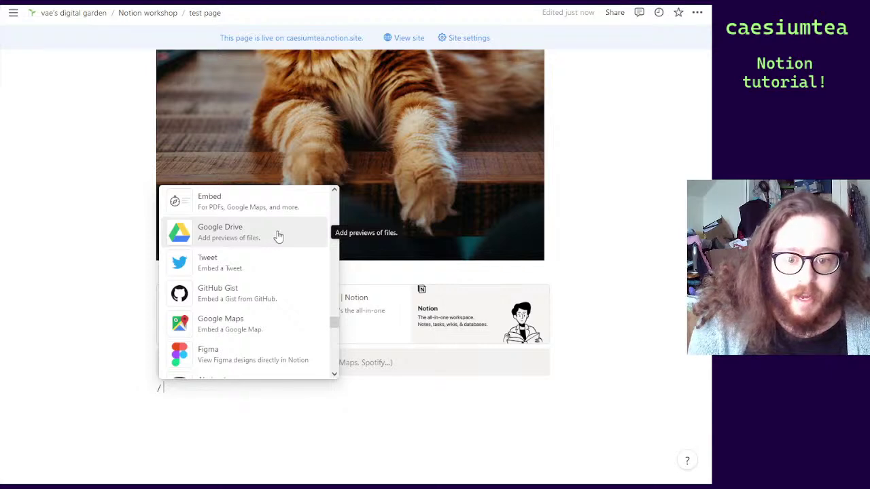
pyautogui.scroll(-1, 275, 241)
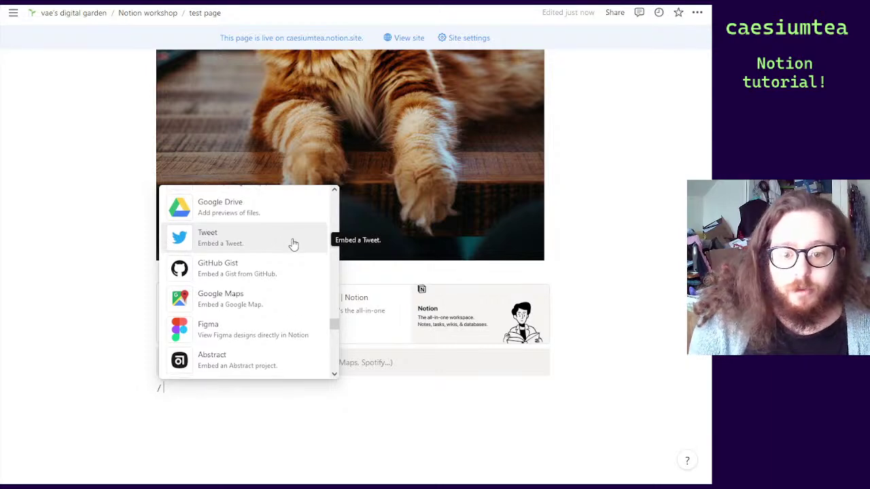
pyautogui.scroll(-2, 292, 244)
pyautogui.scroll(-3, 287, 235)
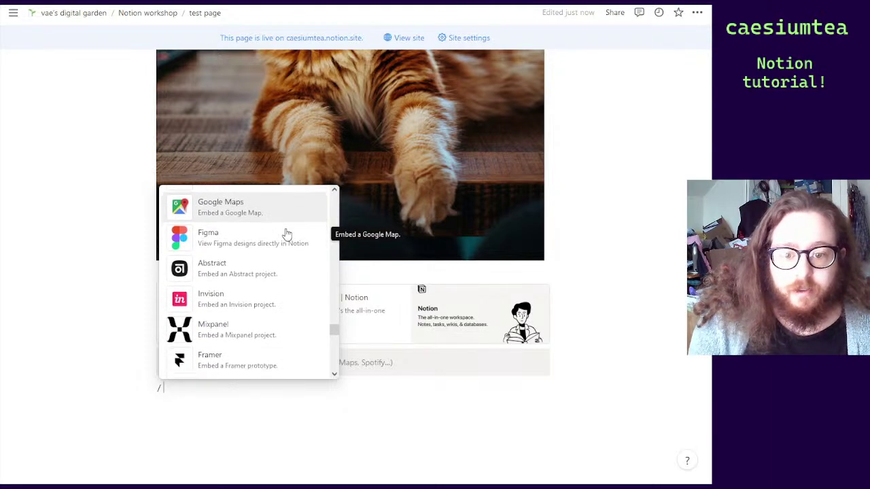
pyautogui.scroll(-1, 286, 235)
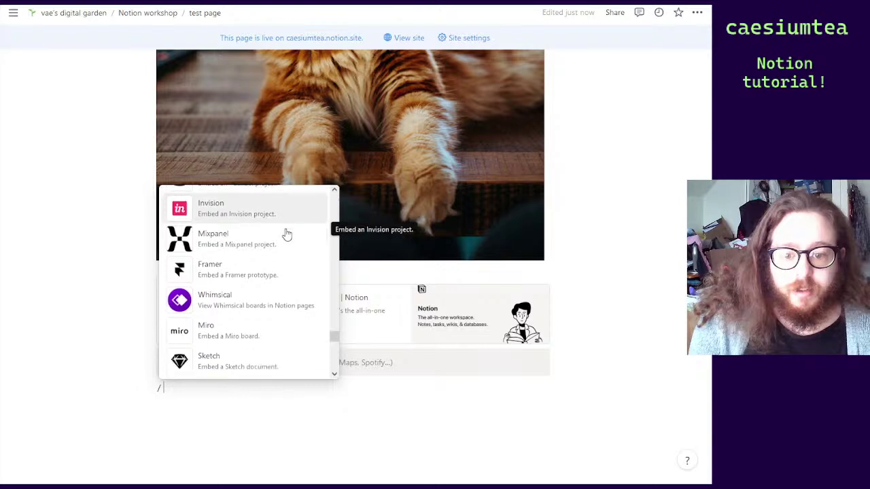
pyautogui.scroll(-3, 265, 278)
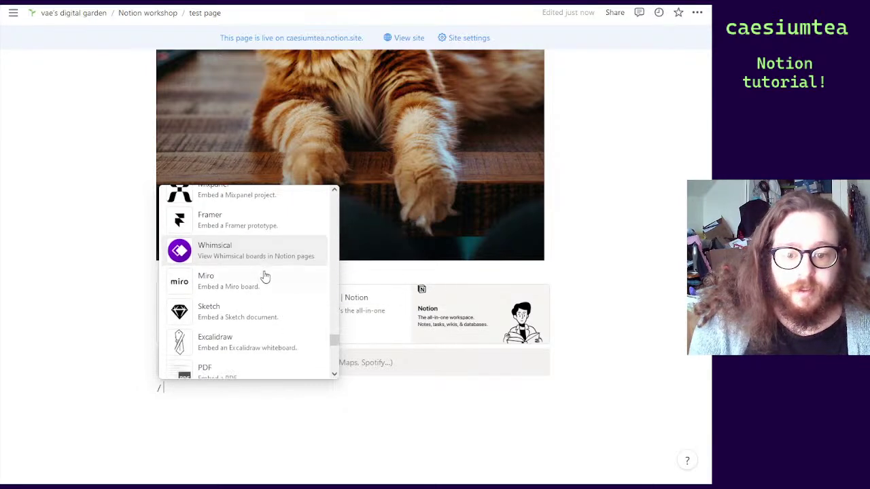
pyautogui.scroll(-4, 268, 246)
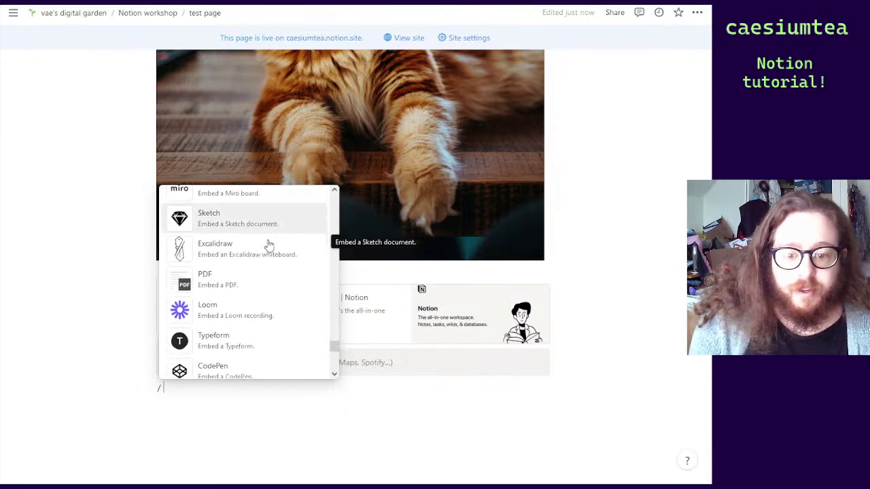
pyautogui.scroll(-2, 265, 293)
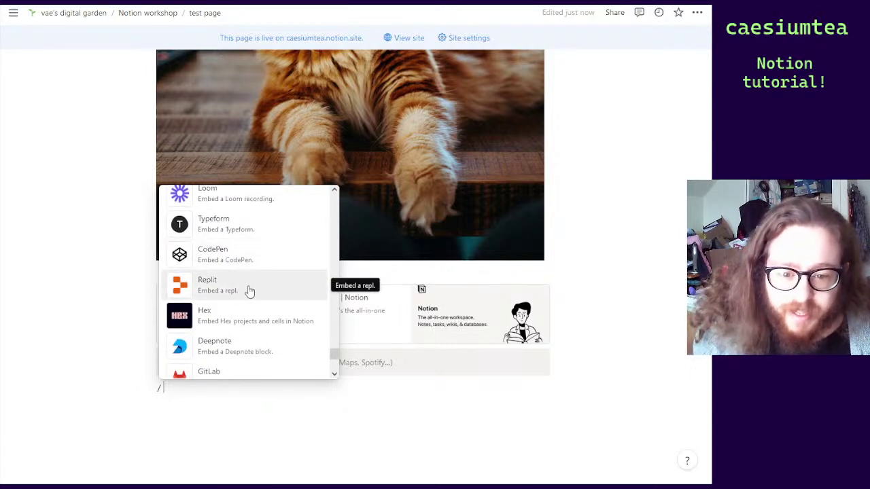
pyautogui.scroll(-3, 265, 292)
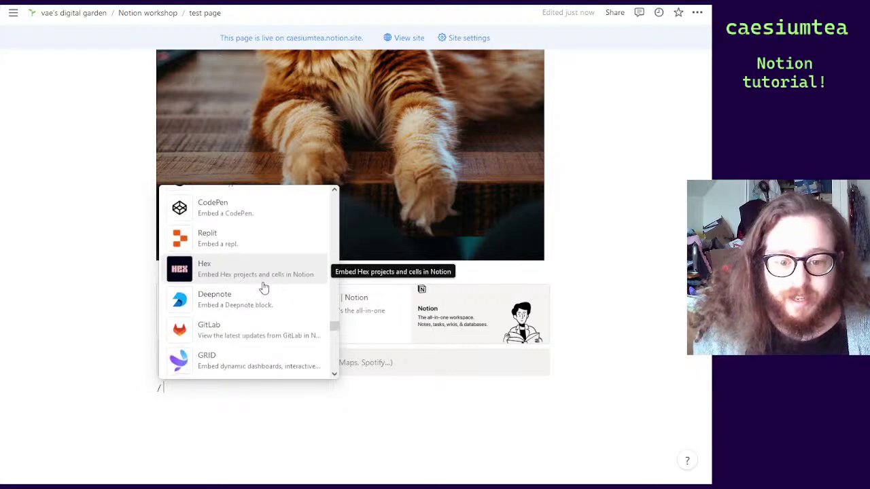
pyautogui.scroll(-3, 265, 289)
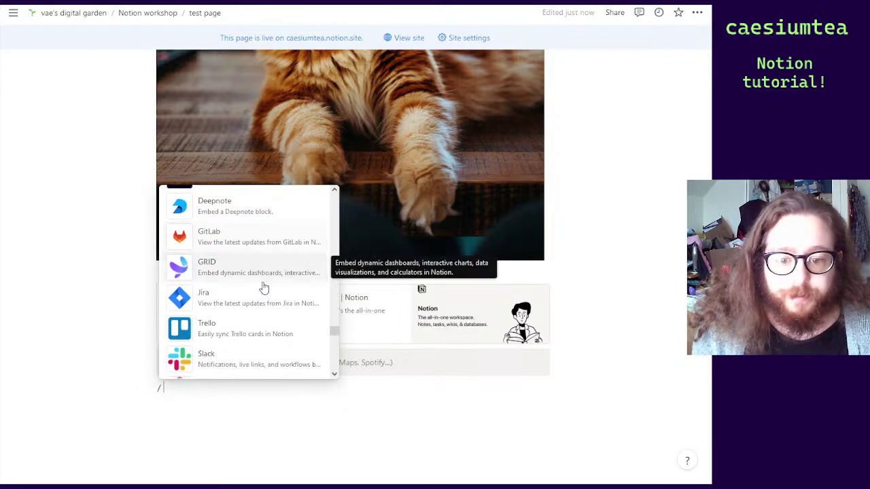
# Browse the app integrations in the block type list as far as Synced Databases, and close the list
pyautogui.scroll(-1, 264, 289)
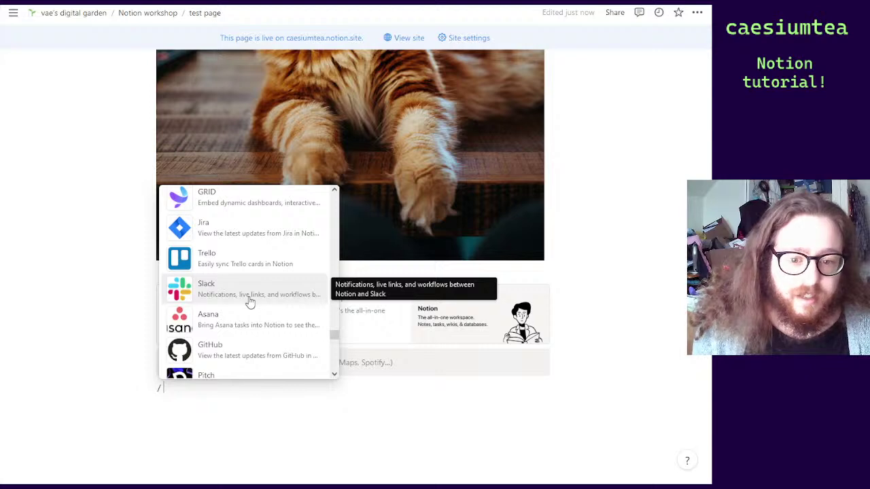
pyautogui.scroll(-2, 260, 296)
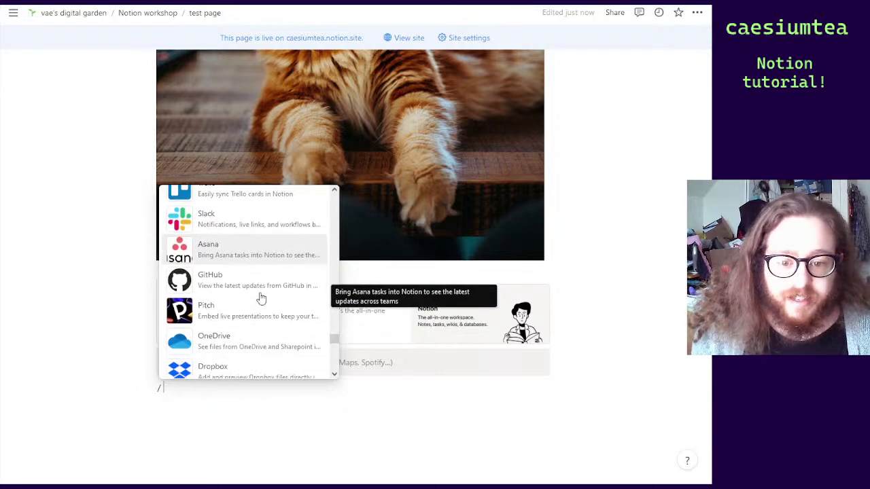
pyautogui.scroll(-2, 261, 297)
pyautogui.scroll(-1, 260, 297)
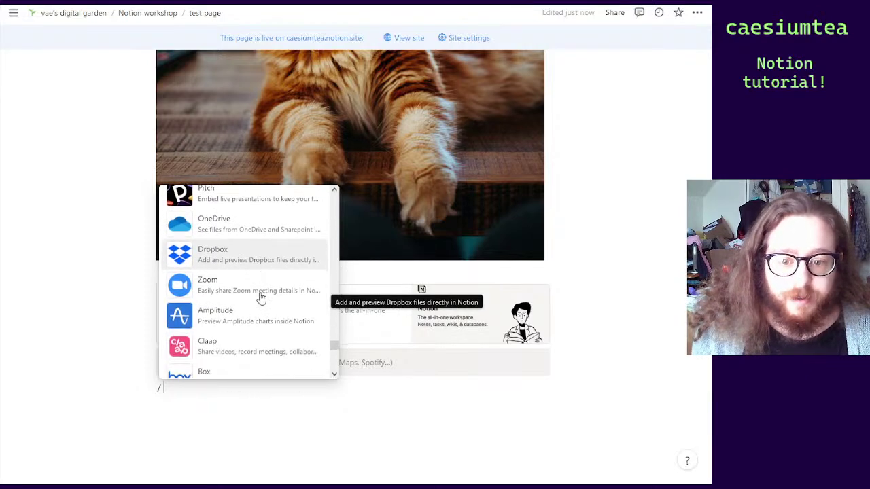
pyautogui.scroll(-2, 260, 297)
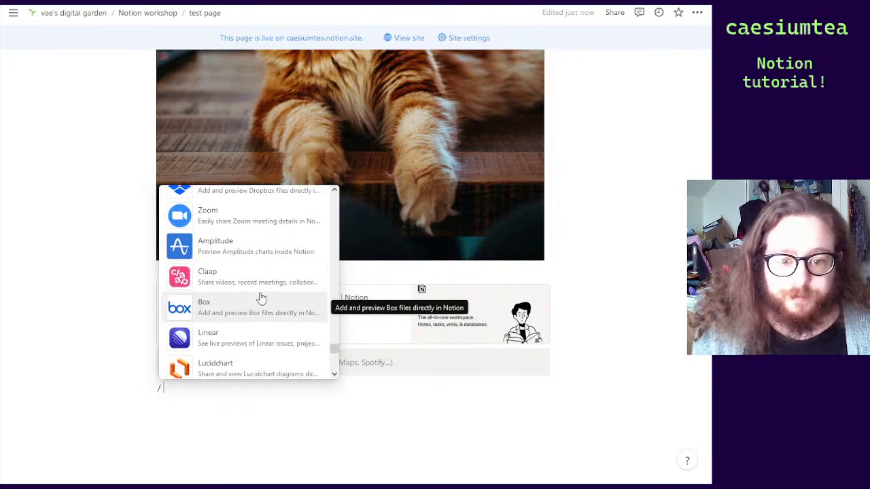
pyautogui.scroll(-4, 260, 297)
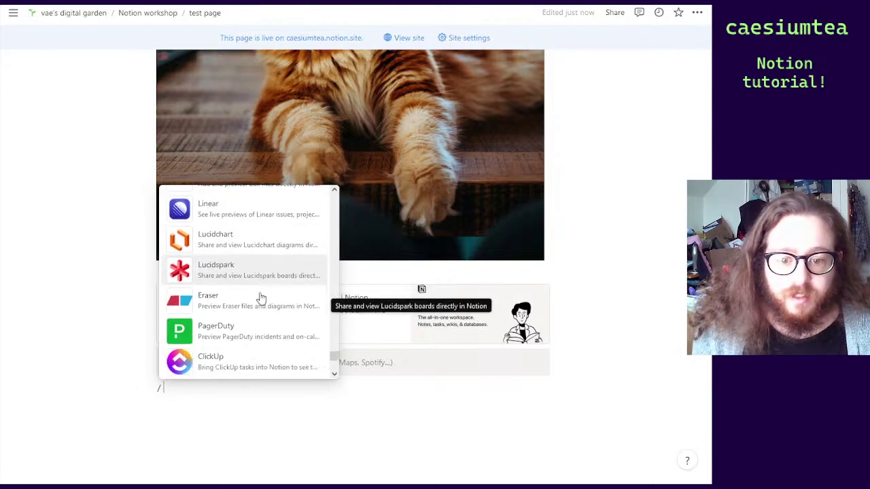
pyautogui.scroll(-7, 260, 298)
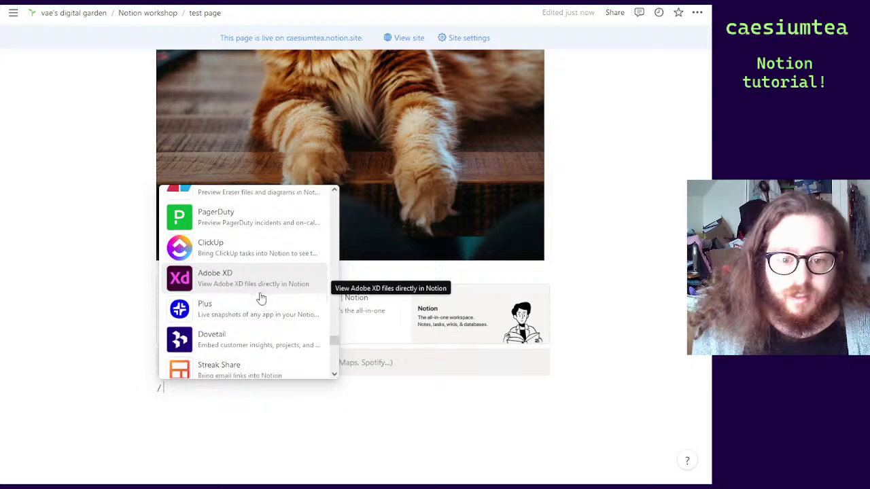
pyautogui.scroll(-1, 260, 297)
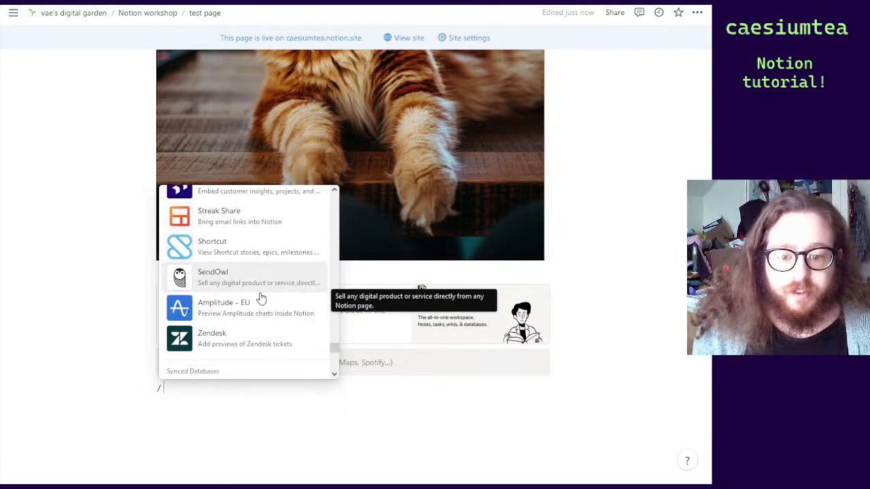
pyautogui.click(330, 423)
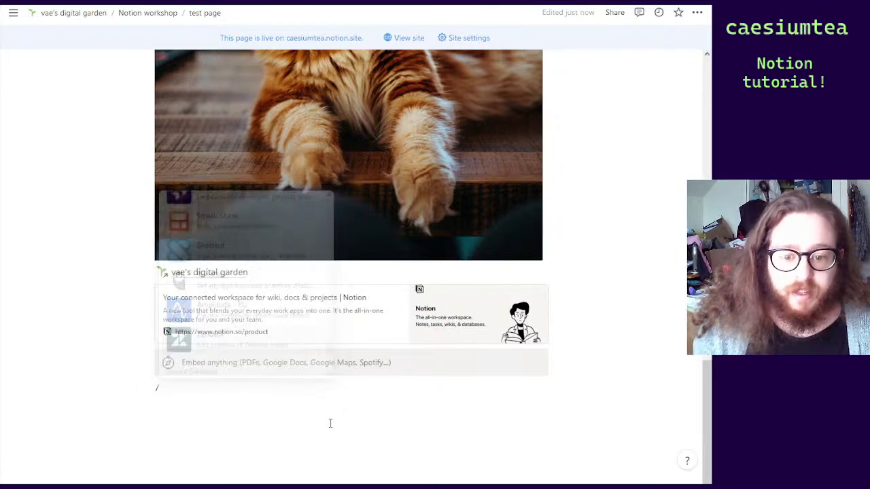
# Go back to the parent Notion workshop page and review its outline down to the databases section
pyautogui.click(707, 401)
pyautogui.moveTo(707, 401); pyautogui.dragTo(684, 58)
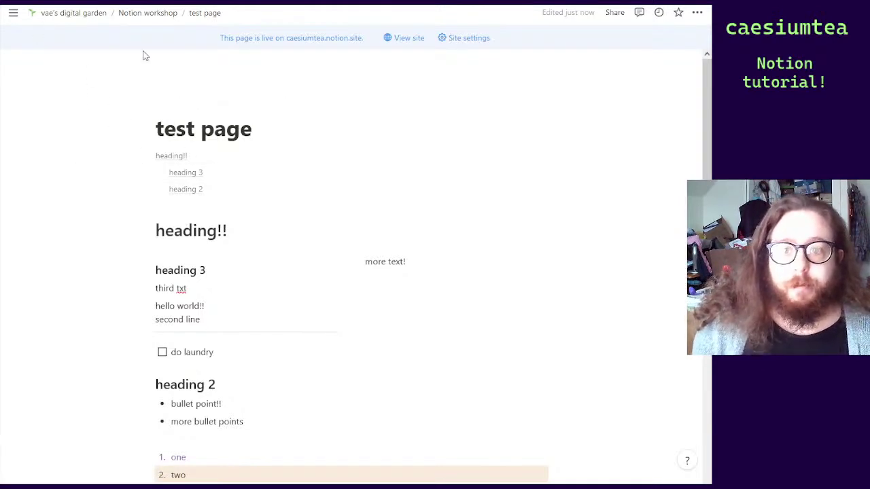
pyautogui.moveTo(206, 103)
pyautogui.click(147, 14)
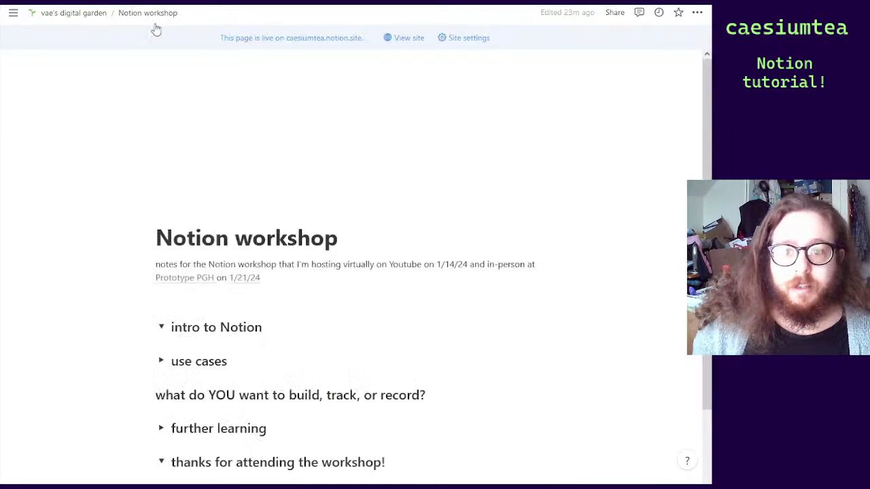
pyautogui.scroll(-3, 323, 217)
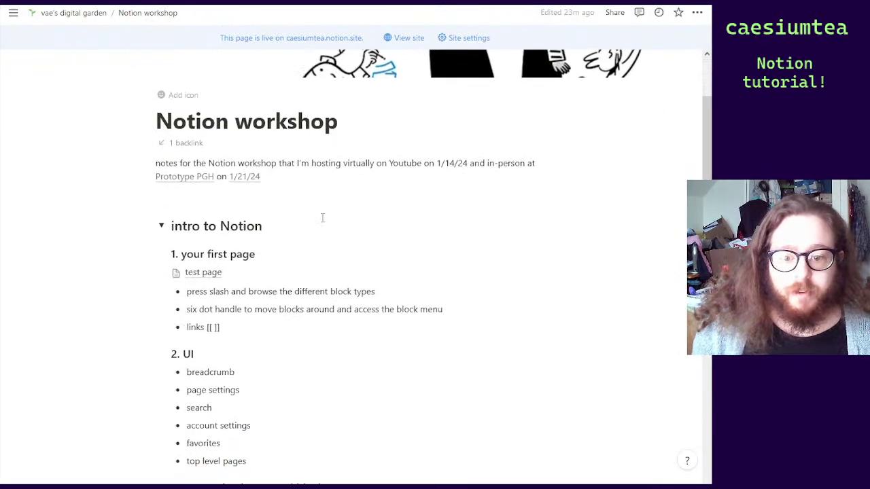
pyautogui.scroll(-1, 323, 217)
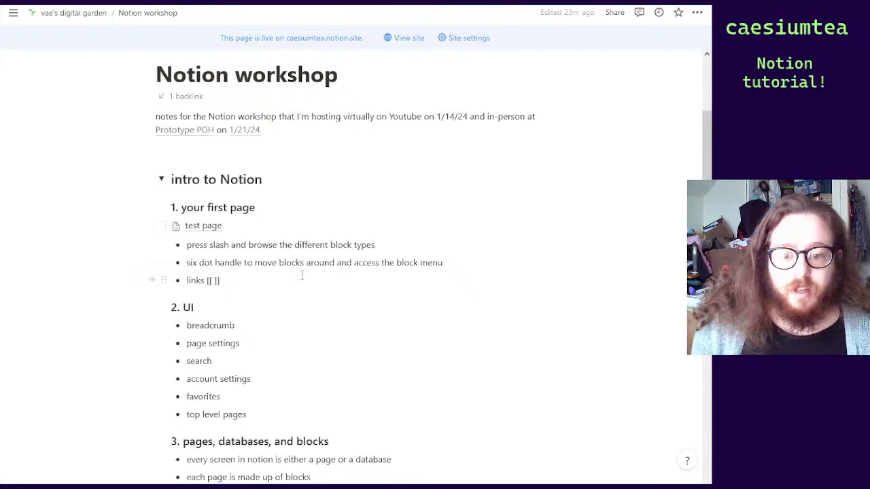
pyautogui.scroll(-5, 324, 175)
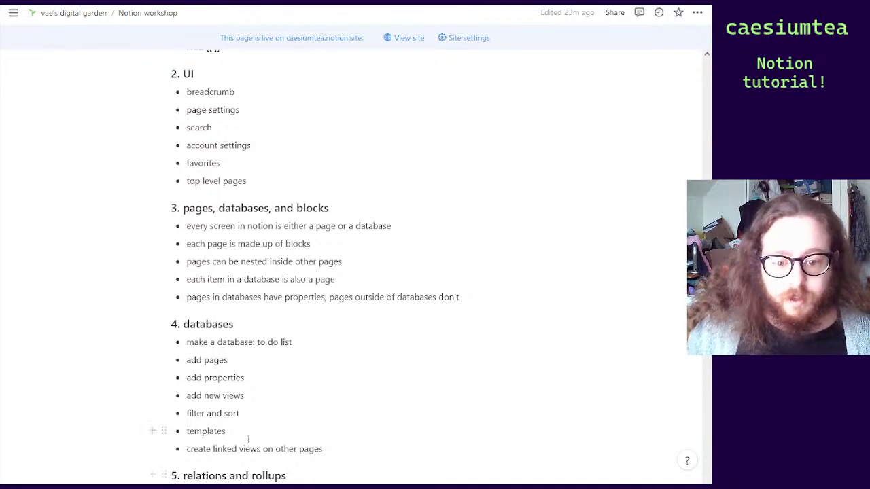
# Lock the sidebar open with the start of Favorites showing, and enlarge the interface for easier reading
pyautogui.moveTo(13, 14)
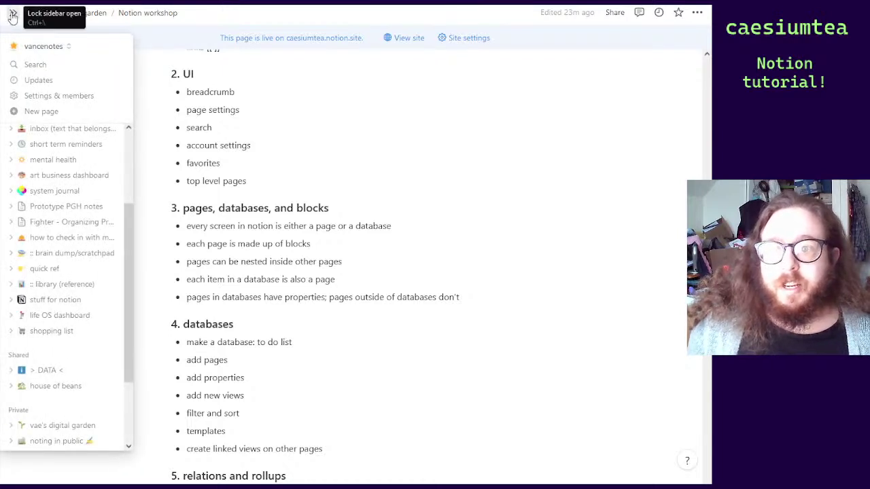
pyautogui.click(13, 14)
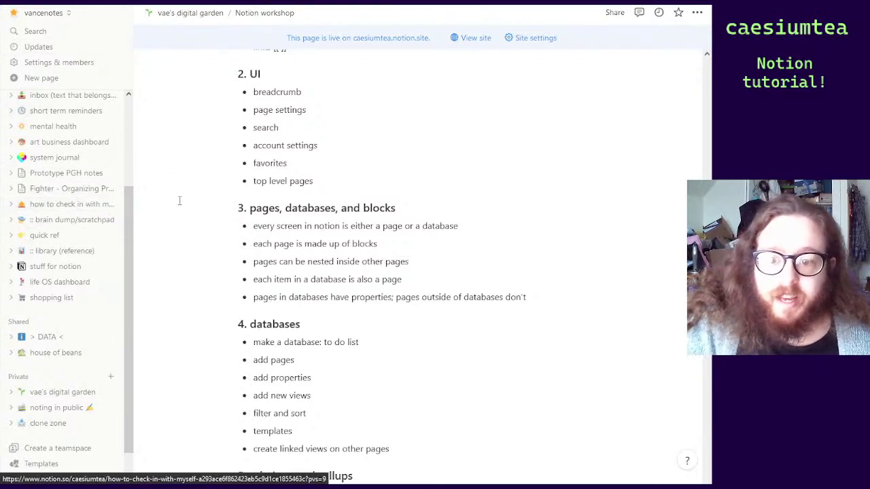
pyautogui.moveTo(129, 198); pyautogui.dragTo(136, 88)
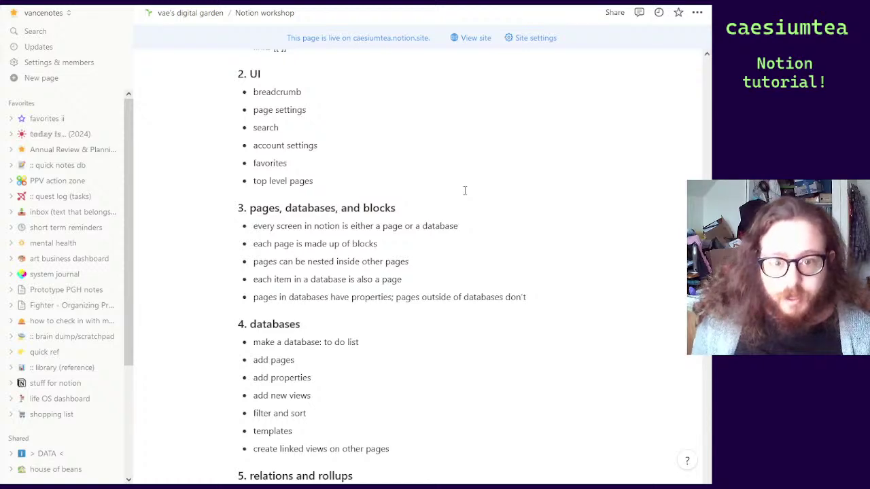
pyautogui.hotkey('ctrl', '=')
pyautogui.hotkey('ctrl', '=')
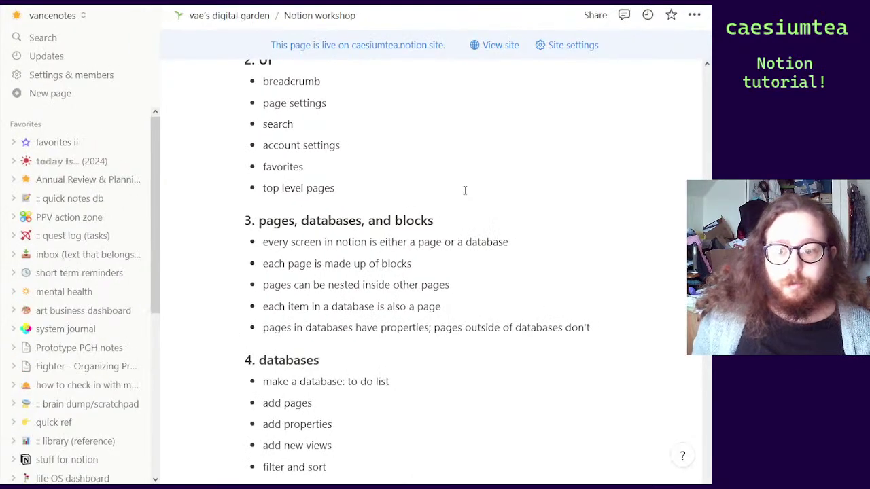
pyautogui.hotkey('ctrl', '=')
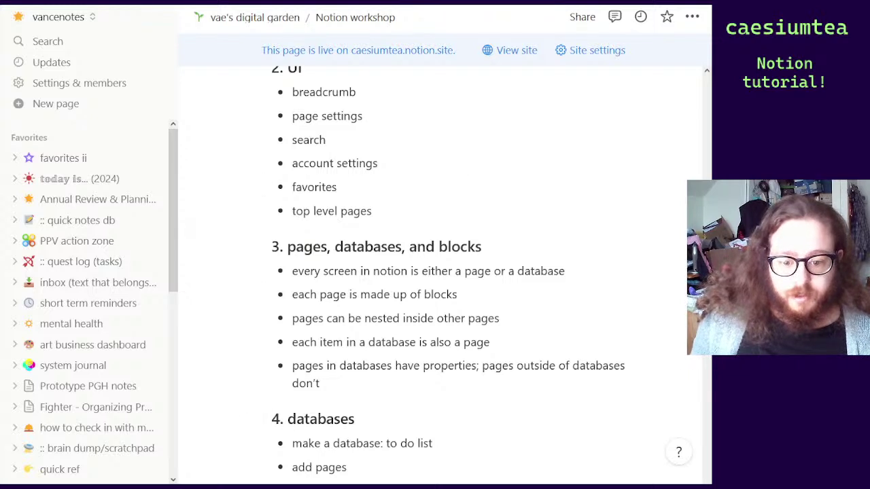
# Open the test page from the workshop notes and climb back through Notion workshop to the top-level digital garden page
pyautogui.scroll(1, 423, 186)
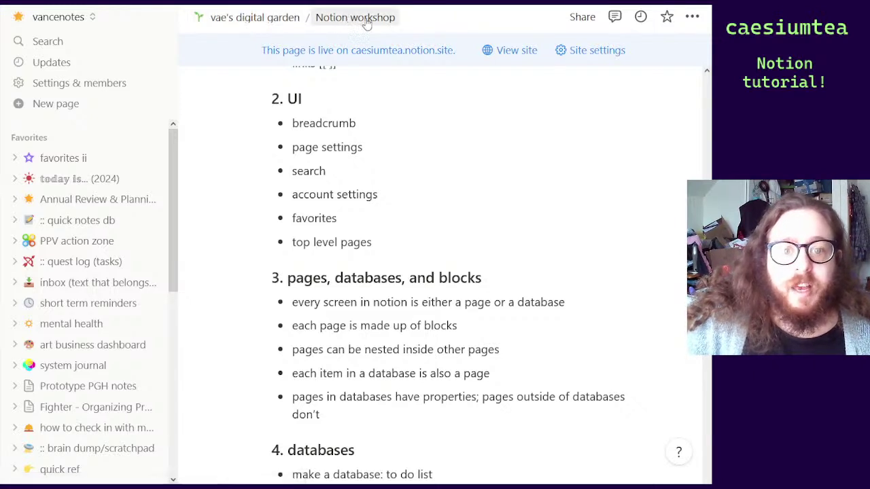
pyautogui.scroll(5, 402, 231)
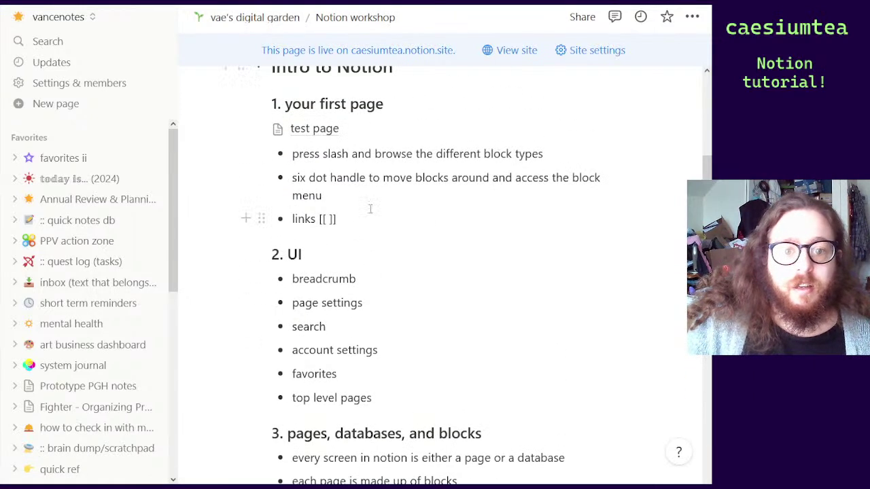
pyautogui.click(318, 133)
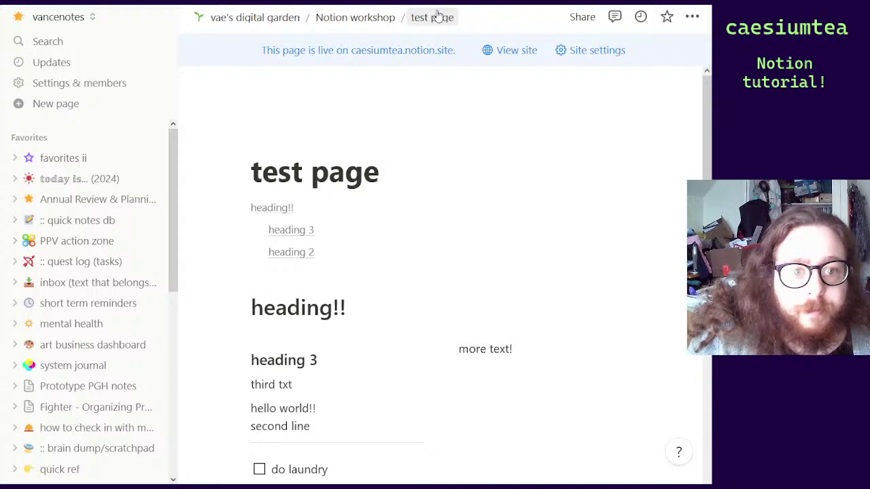
pyautogui.click(375, 18)
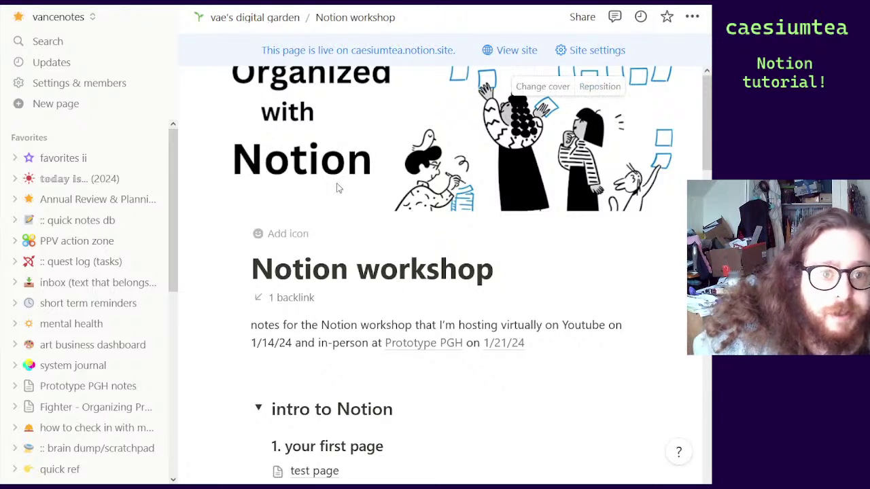
pyautogui.click(236, 28)
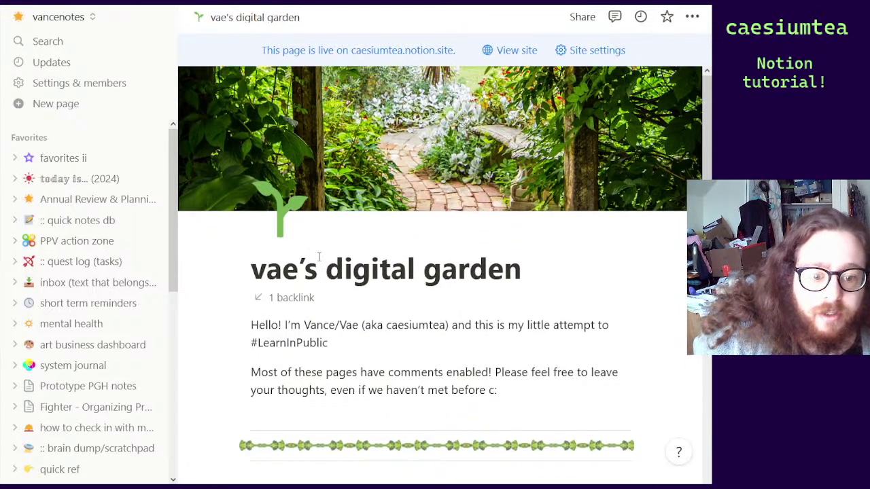
# Open the Notion workshop subpage from the resources list and return to the digital garden page
pyautogui.scroll(-3, 319, 256)
pyautogui.scroll(-3, 390, 207)
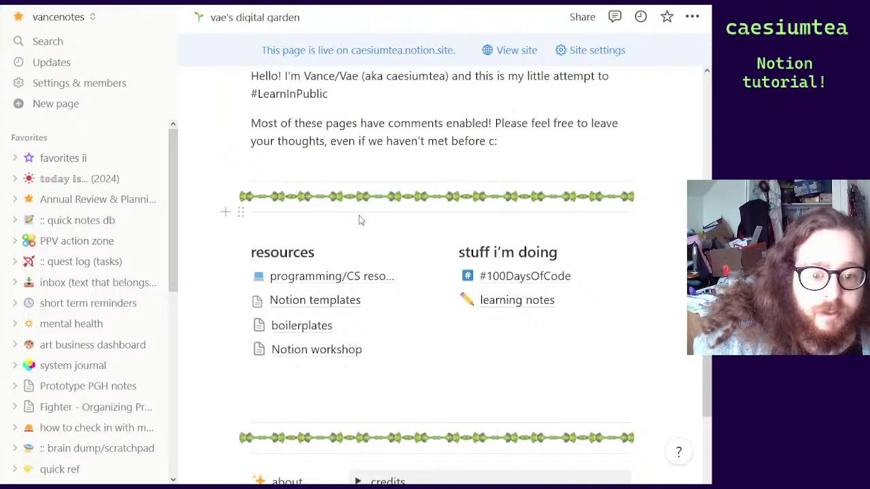
pyautogui.scroll(-1, 360, 219)
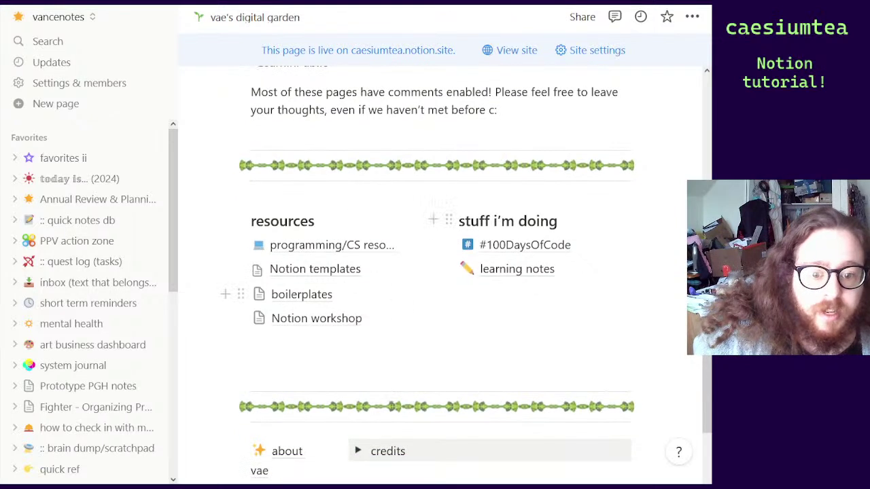
pyautogui.click(333, 325)
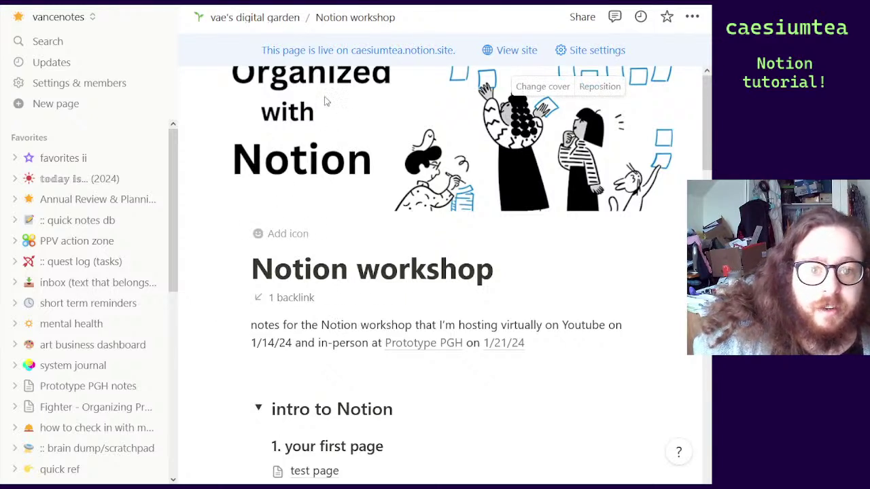
pyautogui.hotkey('alt', 'Left')
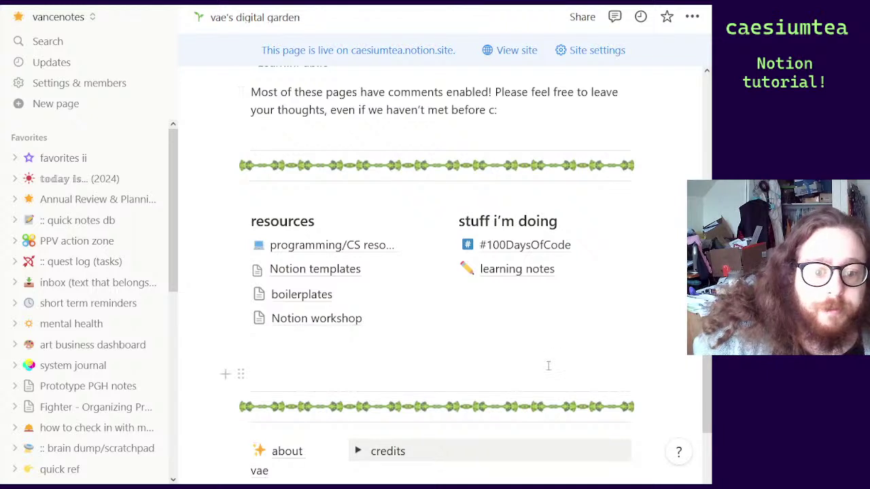
# Review the nested pages on the digital garden page and reopen Notion workshop from its resources list
pyautogui.moveTo(289, 316)
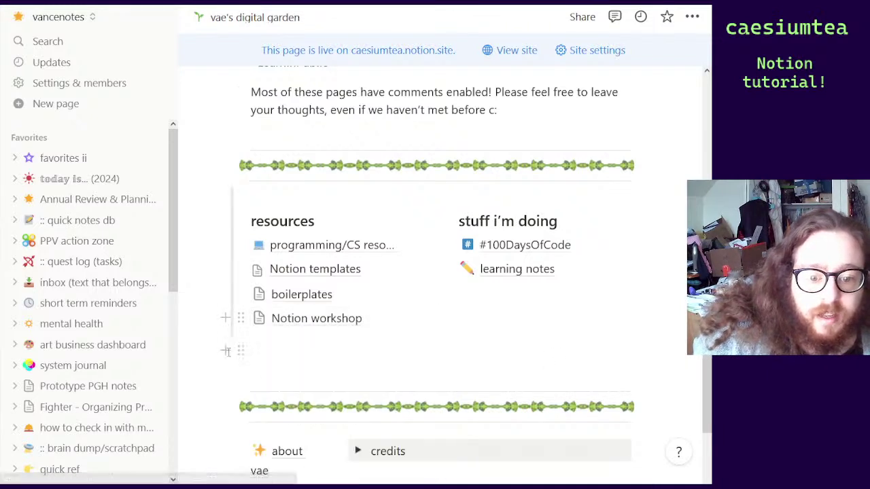
pyautogui.moveTo(327, 322)
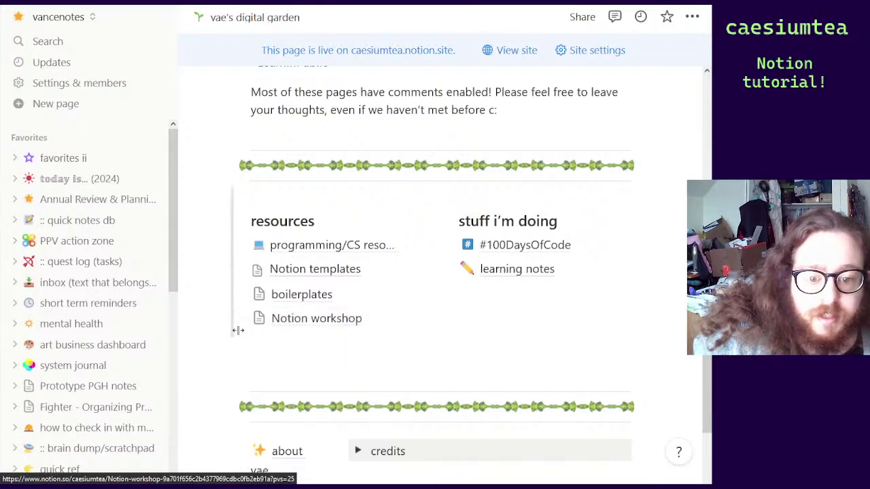
pyautogui.scroll(4, 231, 330)
pyautogui.scroll(-4, 353, 303)
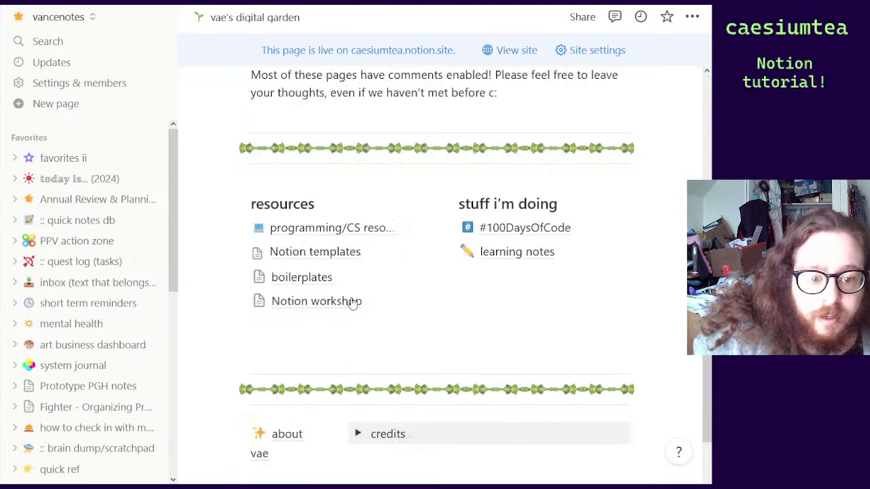
pyautogui.scroll(-1, 352, 304)
pyautogui.click(306, 257)
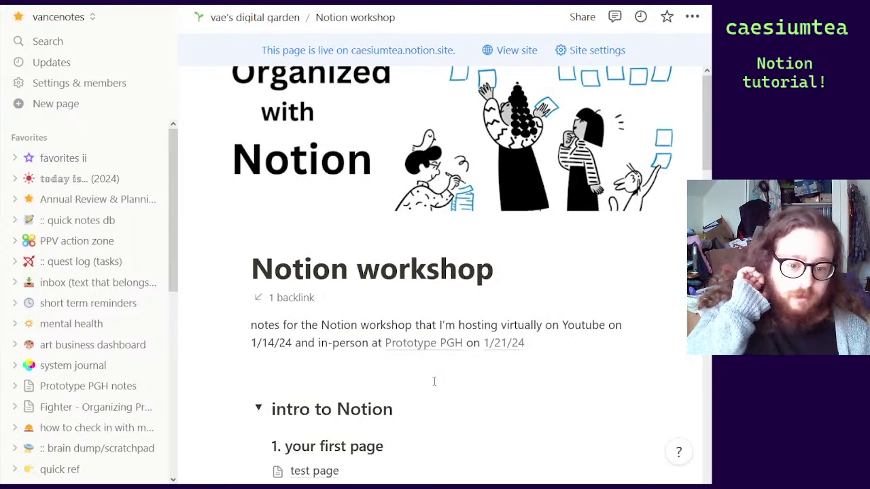
# Collapse the Favorites and Shared sections in the sidebar
pyautogui.scroll(-3, 326, 247)
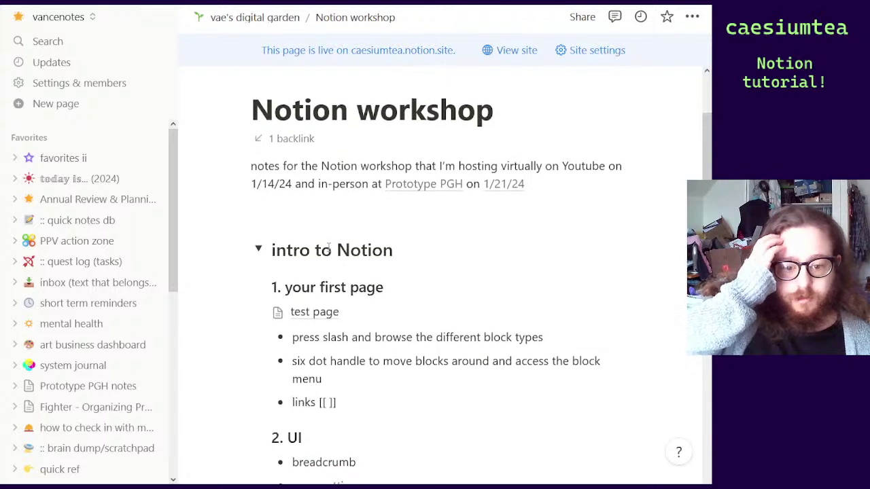
pyautogui.scroll(-1, 328, 248)
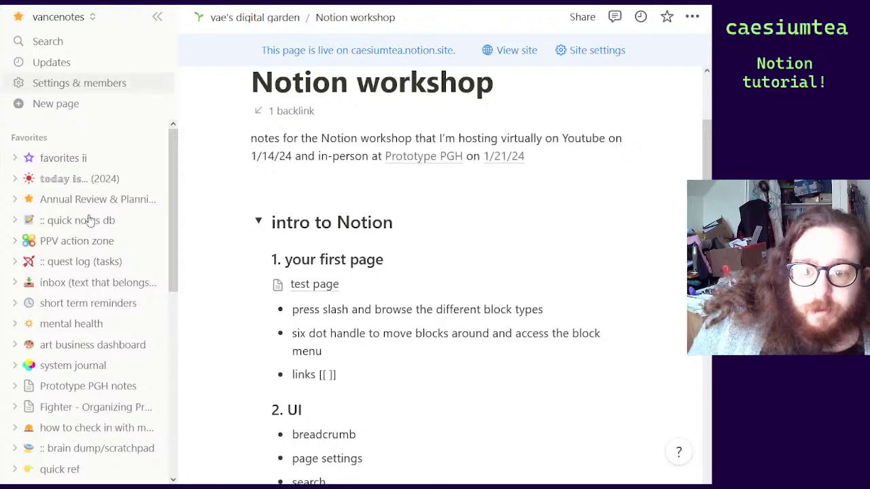
pyautogui.click(32, 141)
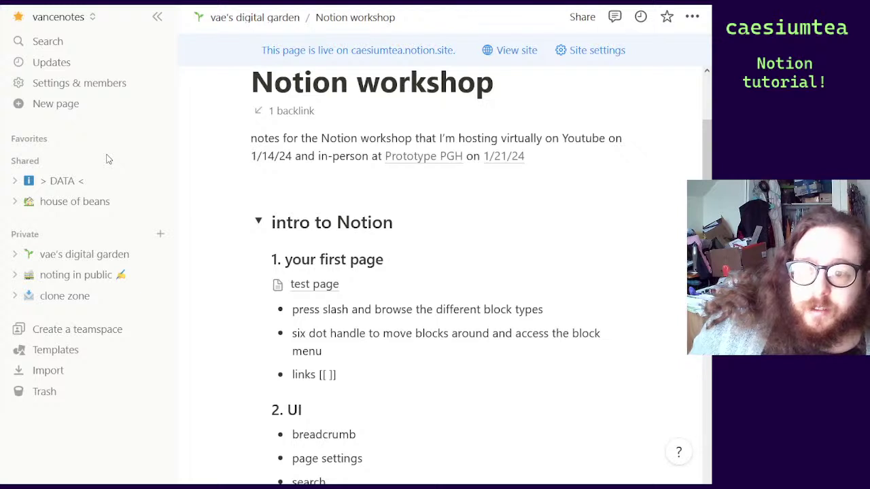
pyautogui.click(25, 161)
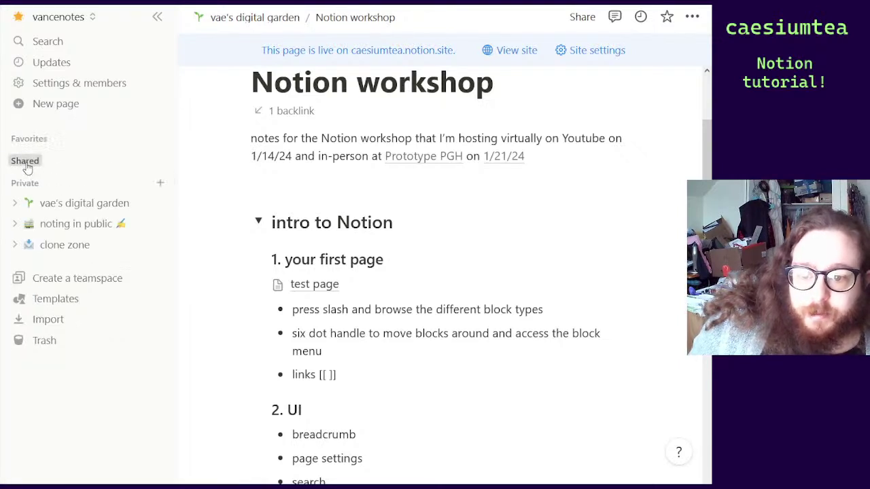
# Collapse the Private section in the sidebar and look over the workspaces listed in the account switcher, closing it again
pyautogui.click(25, 184)
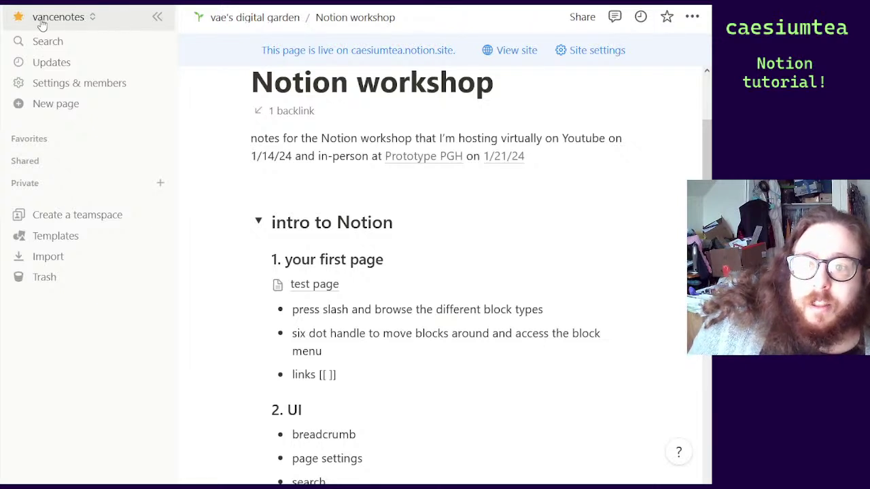
pyautogui.click(90, 19)
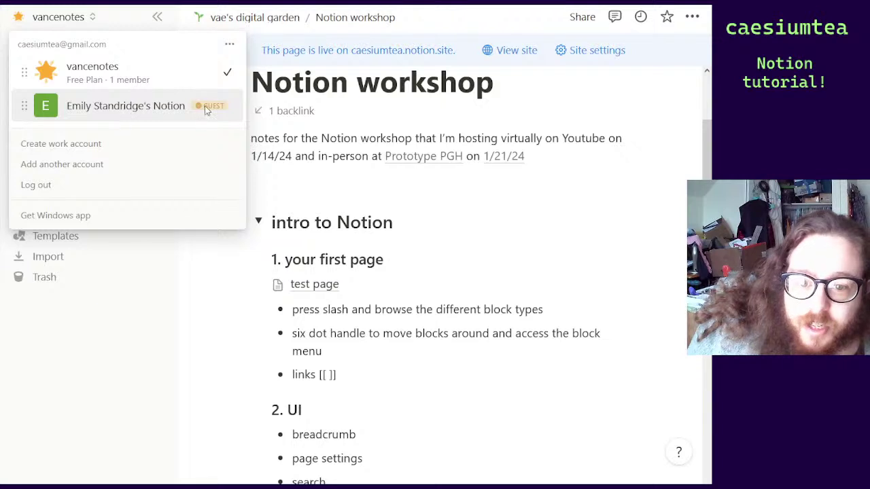
pyautogui.click(112, 24)
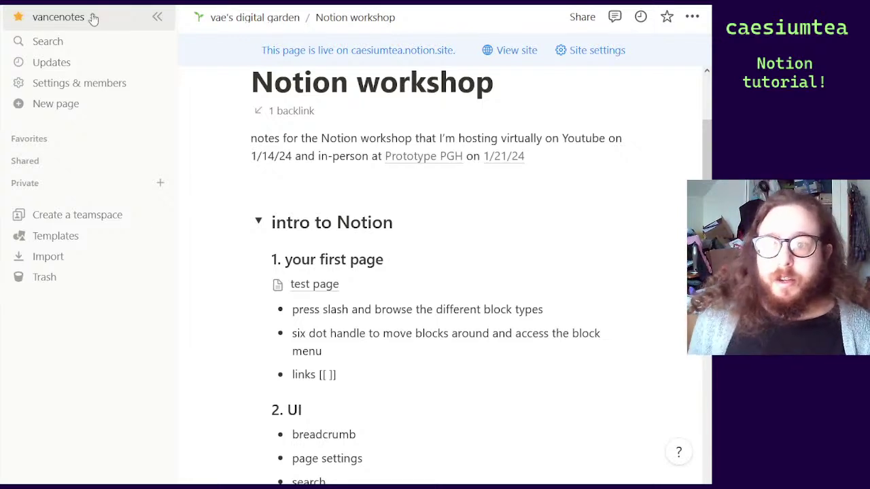
pyautogui.click(93, 18)
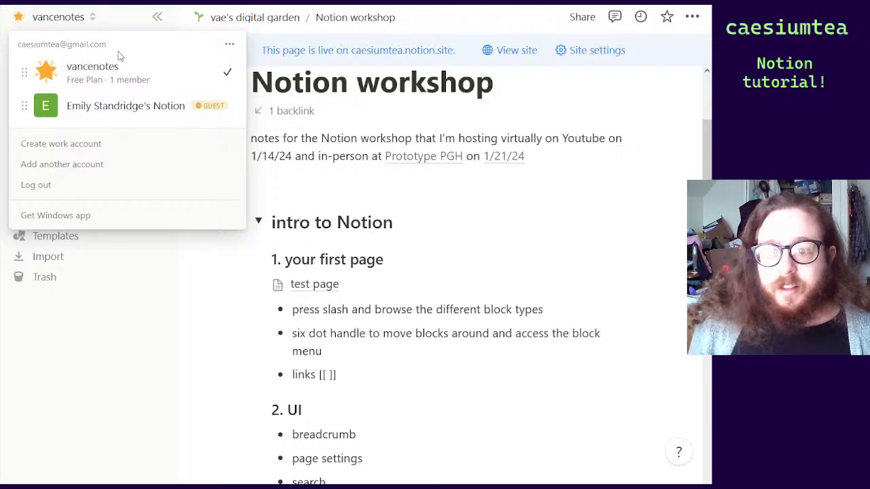
pyautogui.click(116, 16)
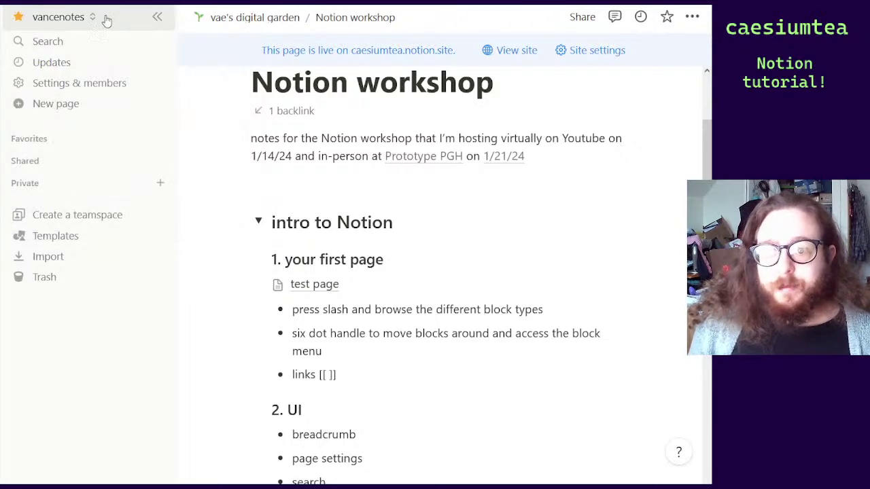
# Hide the sidebar and bring it back into view
pyautogui.click(158, 25)
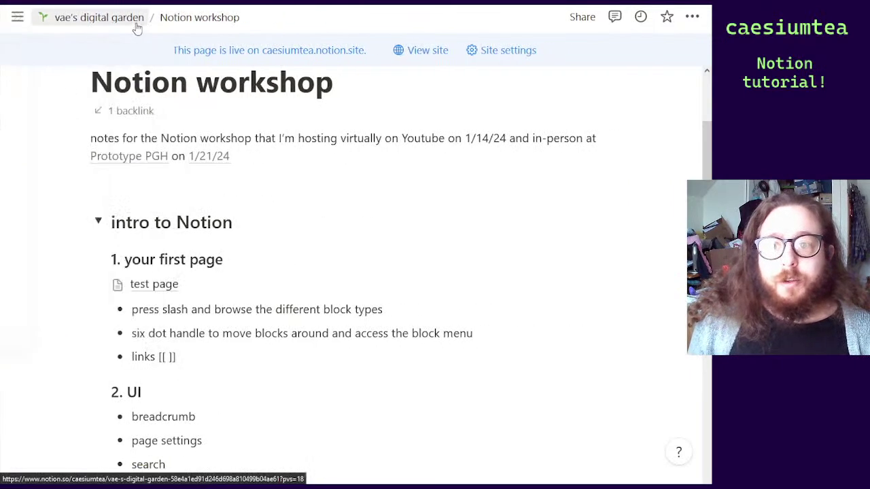
pyautogui.moveTo(20, 41)
pyautogui.click(18, 21)
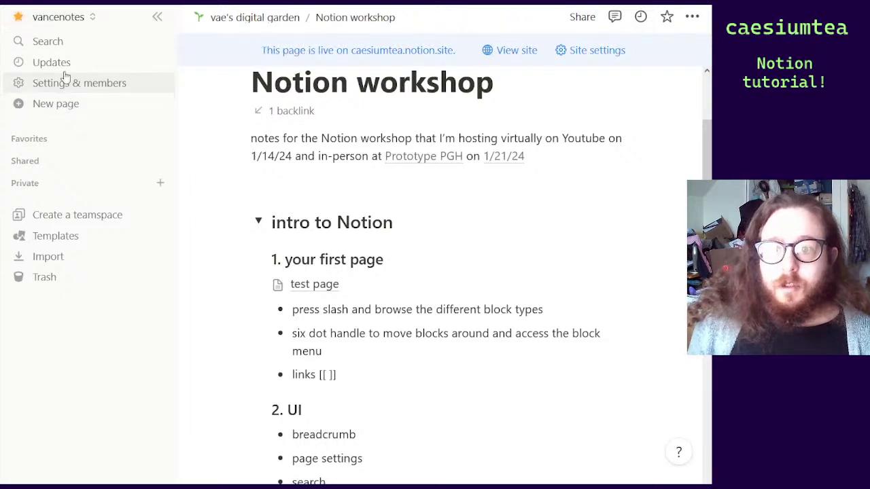
# Look at the workspace search and the Updates inbox in turn, closing each one
pyautogui.click(70, 41)
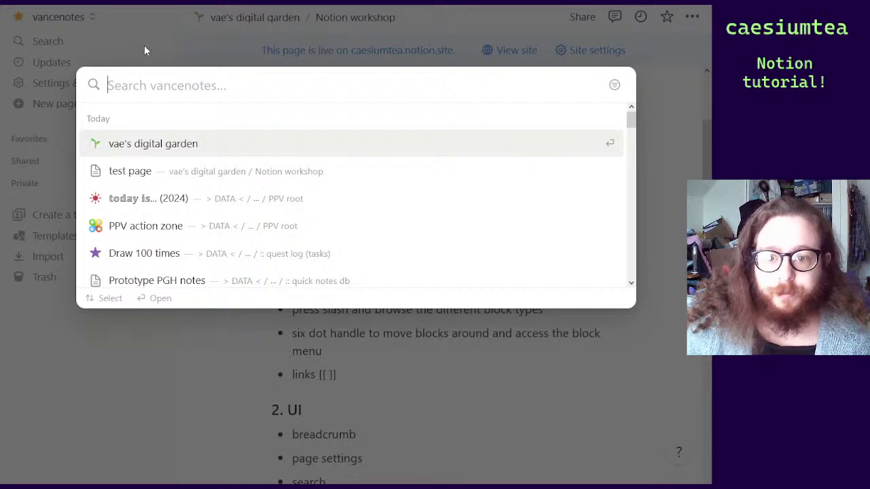
pyautogui.click(174, 13)
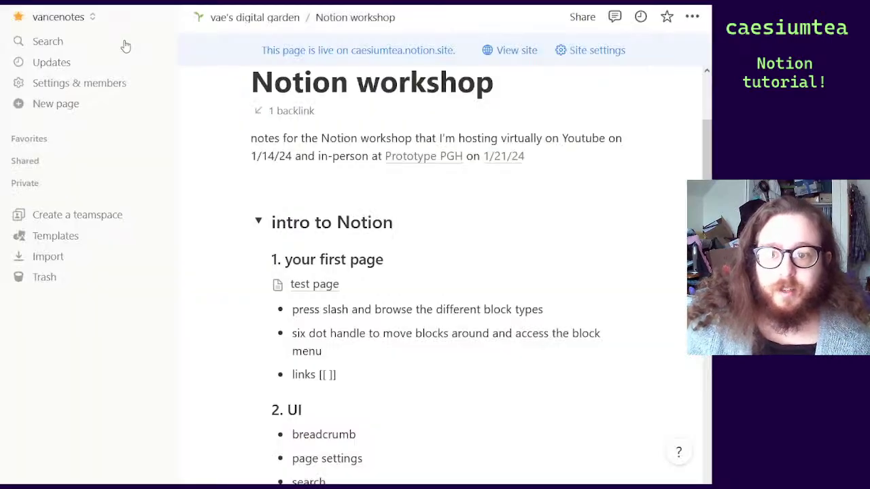
pyautogui.click(65, 68)
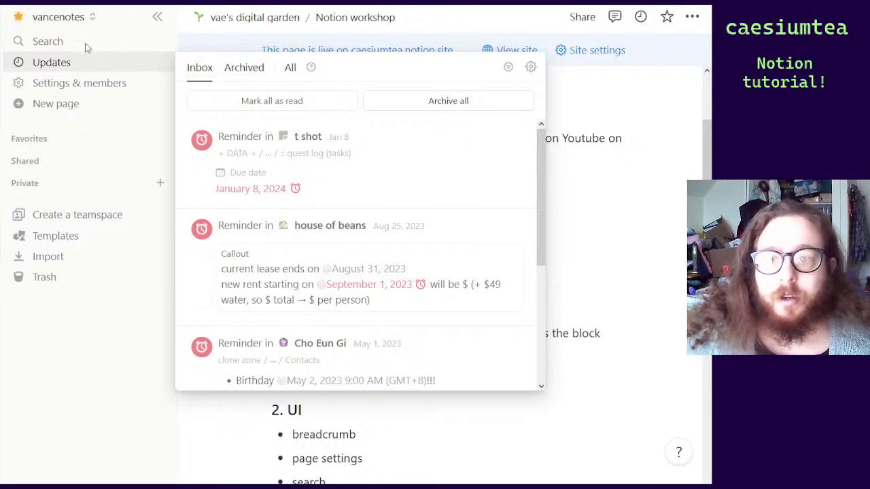
pyautogui.click(25, 65)
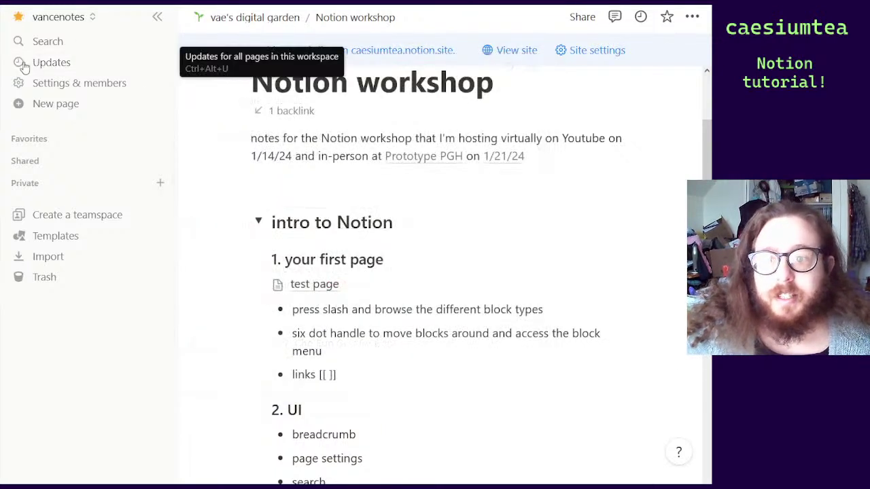
# Review the My account, My settings and My notifications pages in the workspace settings and close the settings
pyautogui.click(68, 92)
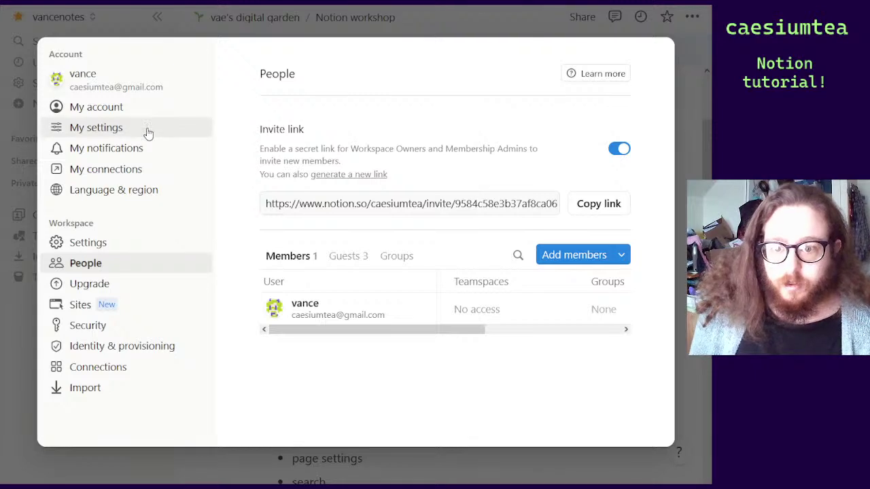
pyautogui.click(102, 107)
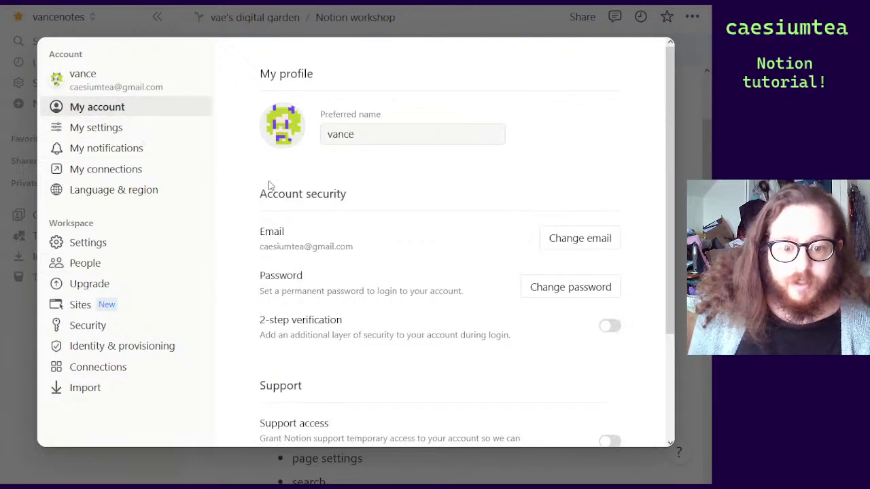
pyautogui.click(102, 128)
pyautogui.click(108, 149)
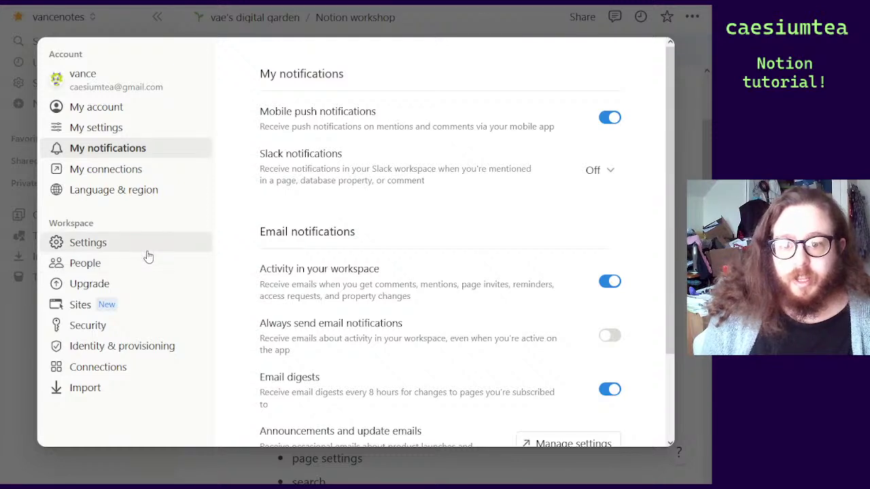
pyautogui.click(197, 25)
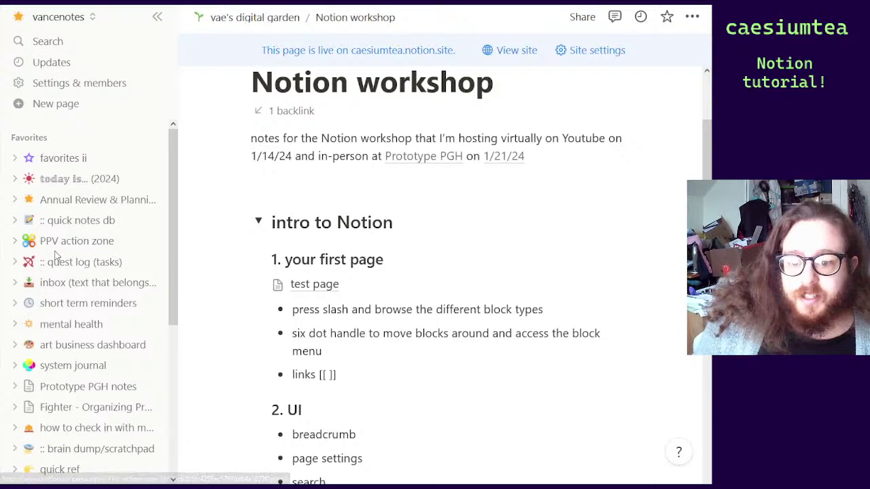
# Look through the Favorites section and collapse it, and add the Notion workshop page to favorites and remove it again
pyautogui.scroll(-2, 55, 249)
pyautogui.scroll(1, 58, 253)
pyautogui.scroll(2, 55, 255)
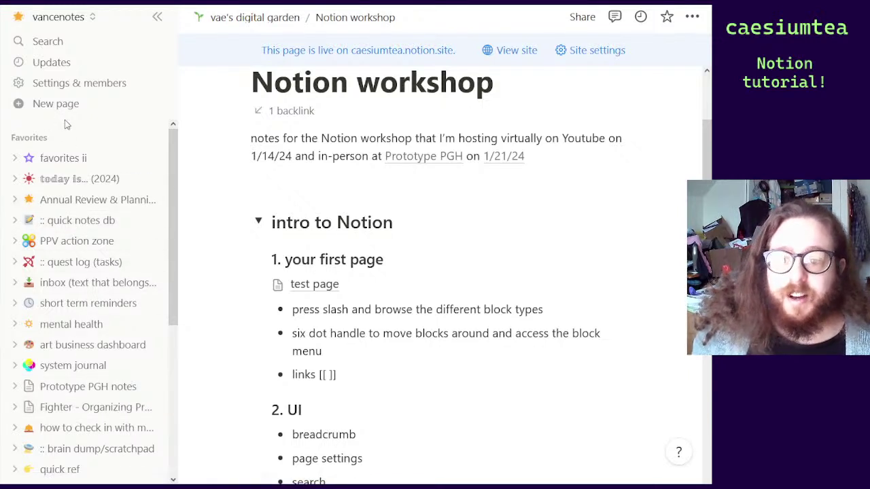
pyautogui.click(28, 138)
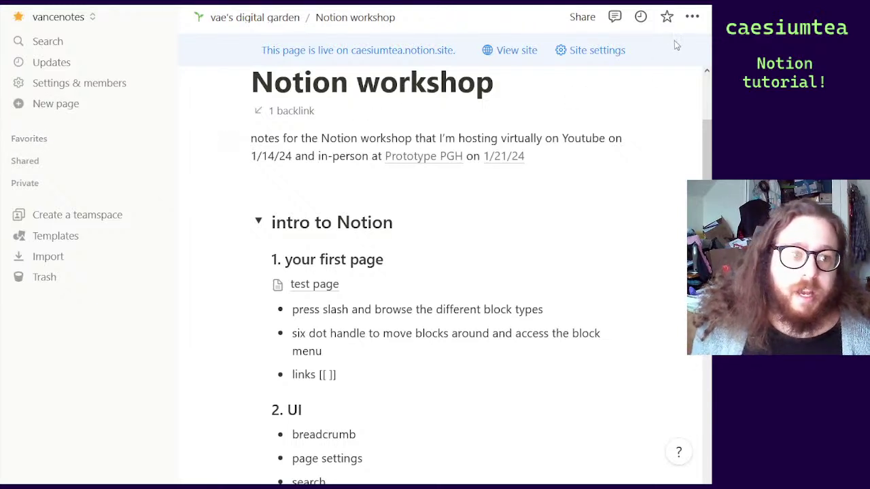
pyautogui.click(667, 16)
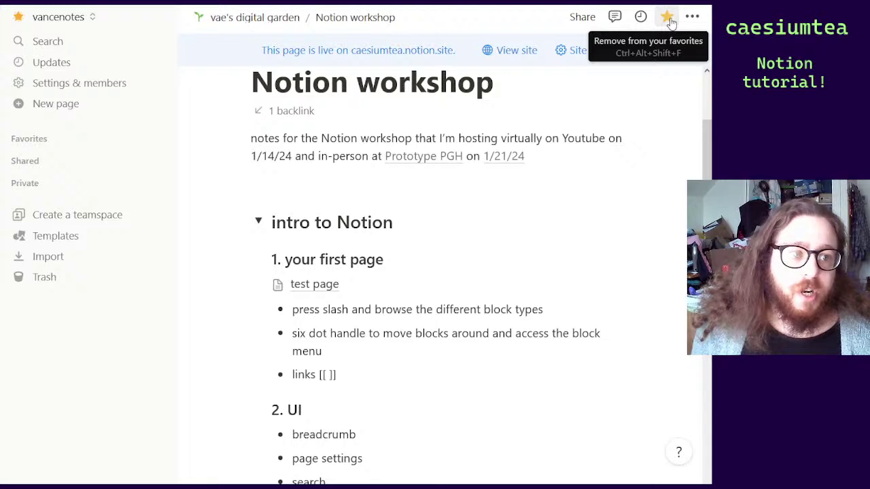
pyautogui.click(668, 18)
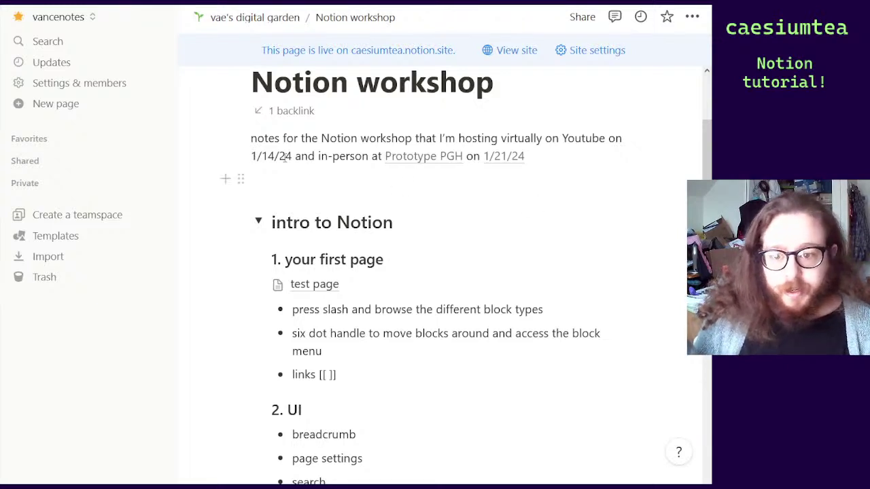
# Expand the Shared and Private sections in the sidebar and look at the pages nested under > DATA <
pyautogui.click(26, 162)
pyautogui.click(30, 235)
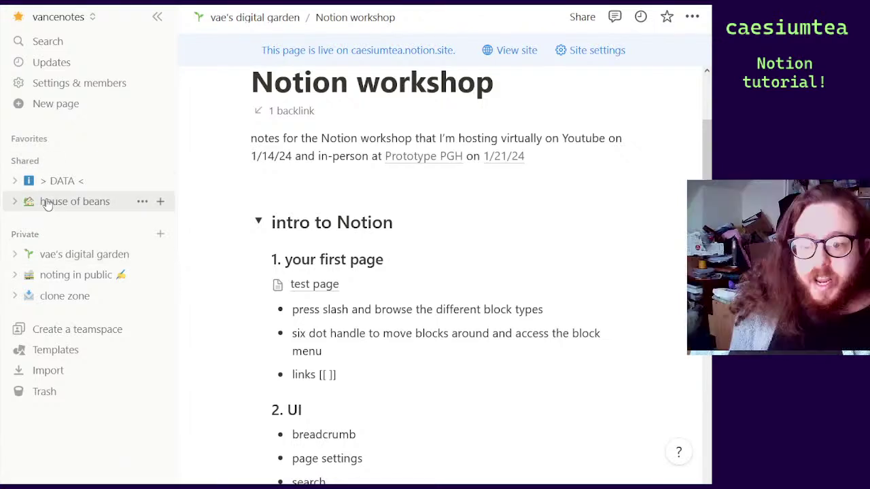
pyautogui.click(27, 161)
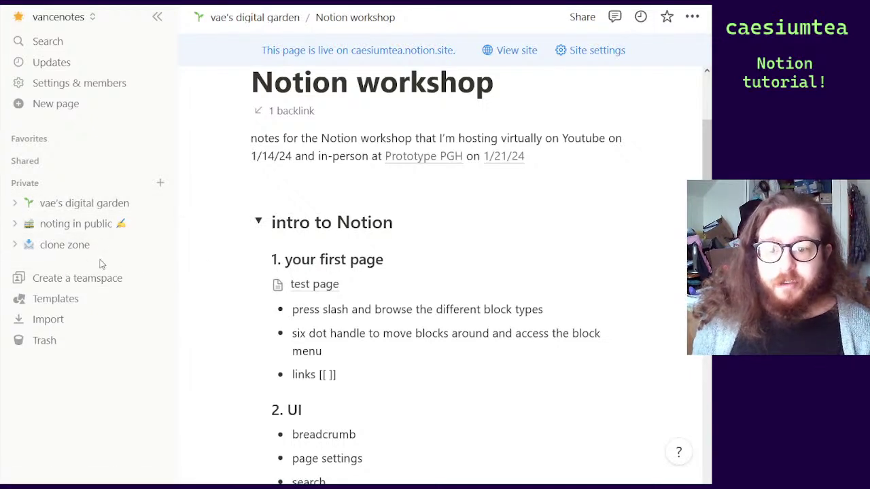
pyautogui.click(31, 162)
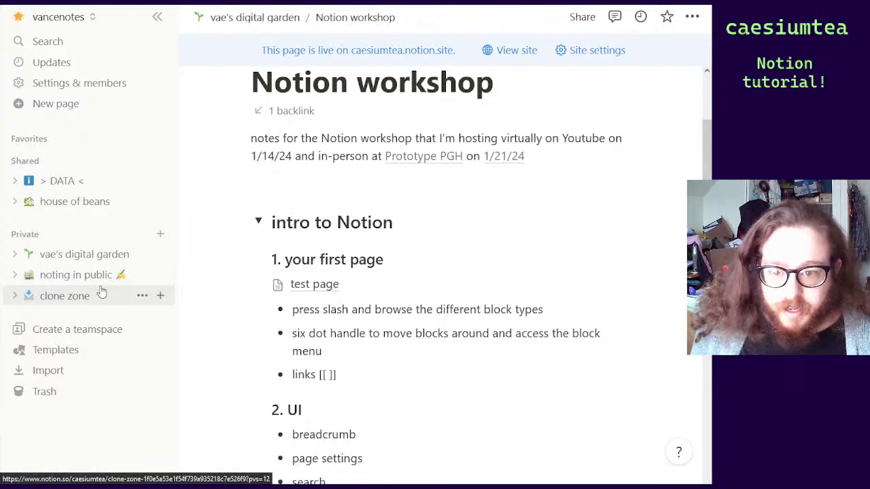
pyautogui.click(16, 181)
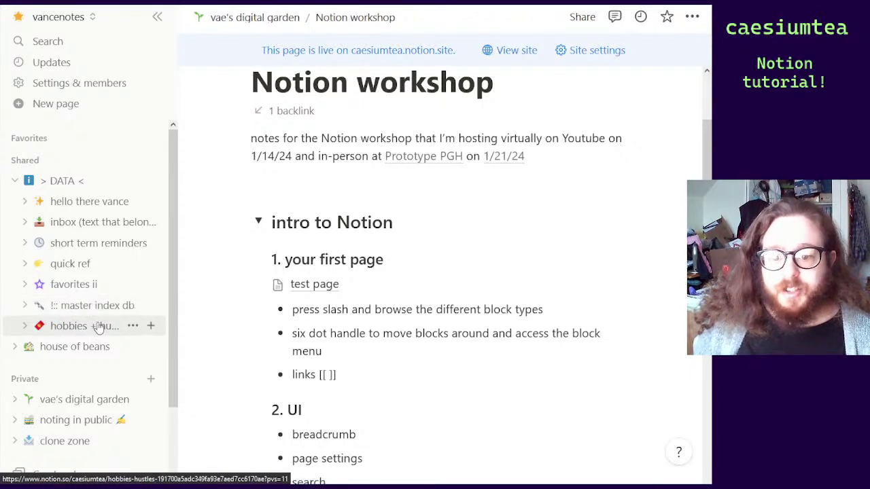
pyautogui.click(16, 180)
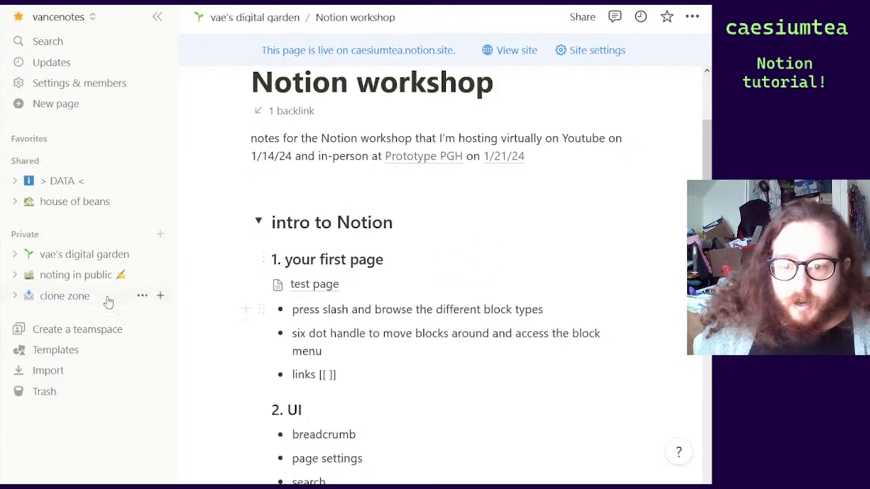
# Expand the digital garden page's tree through Notion templates and the daily habit template to its demo daily log, and collapse every level again
pyautogui.click(15, 255)
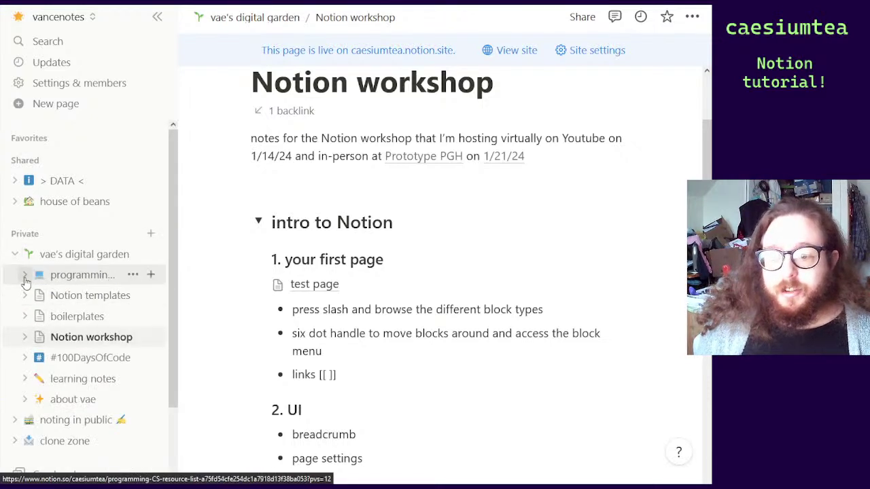
pyautogui.click(24, 295)
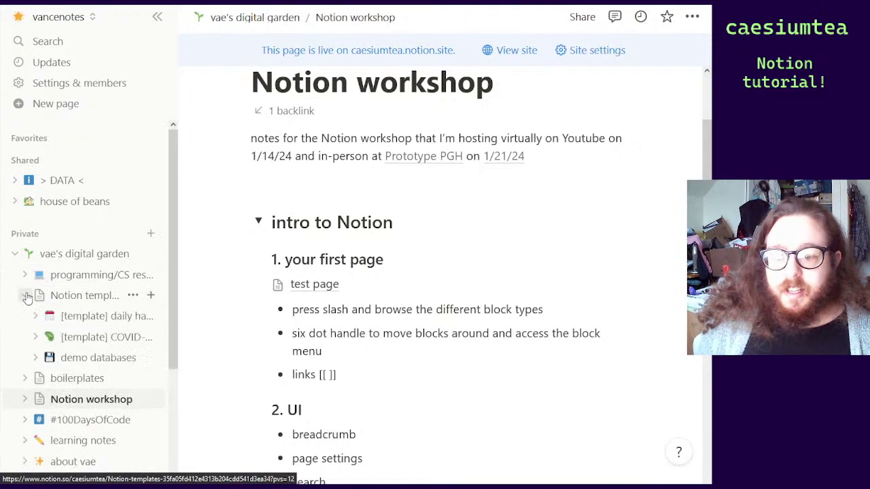
pyautogui.click(35, 318)
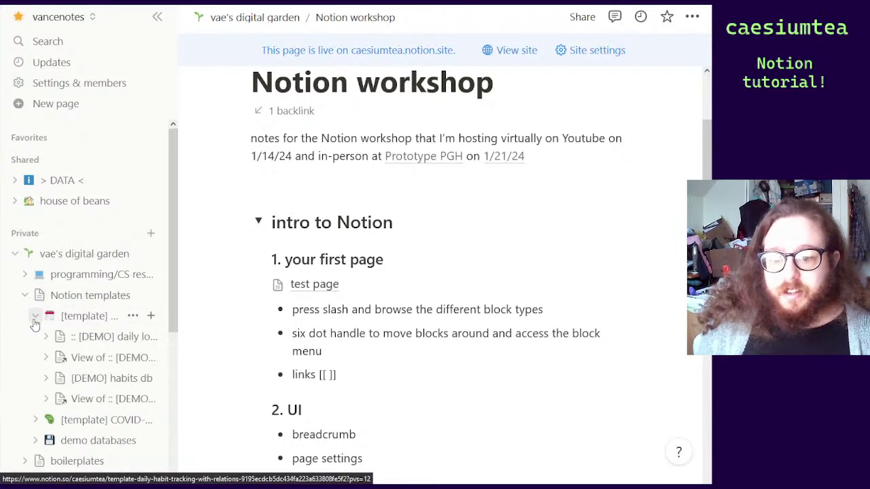
pyautogui.click(42, 337)
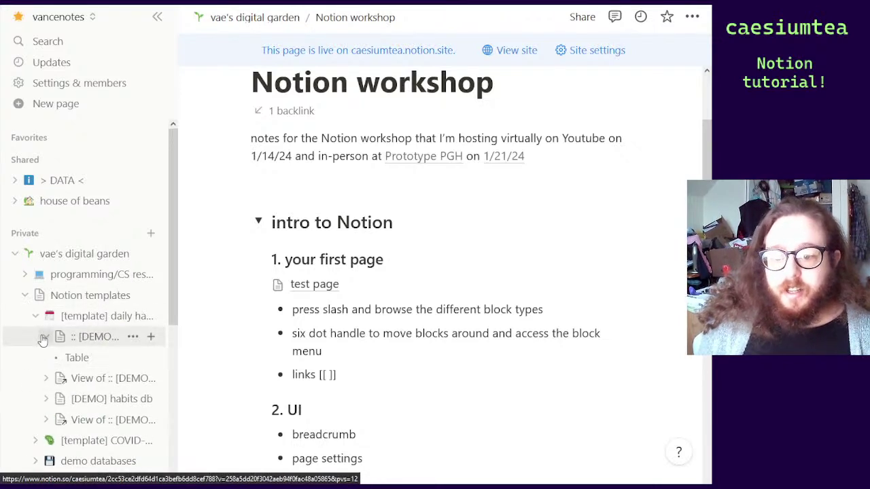
pyautogui.click(40, 336)
pyautogui.click(33, 315)
pyautogui.click(25, 295)
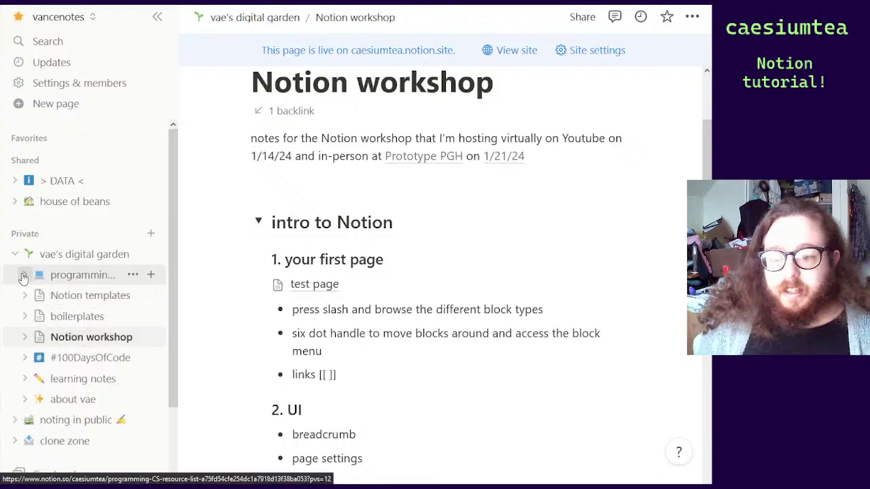
pyautogui.click(15, 254)
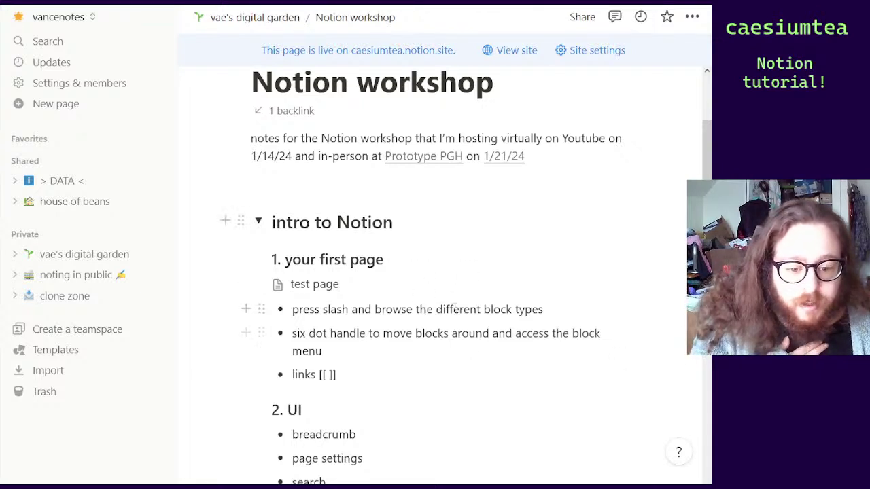
# Browse the Work template gallery and preview the Blog Editorial Calendar and UI Design System templates
pyautogui.scroll(-2, 442, 302)
pyautogui.scroll(-2, 448, 304)
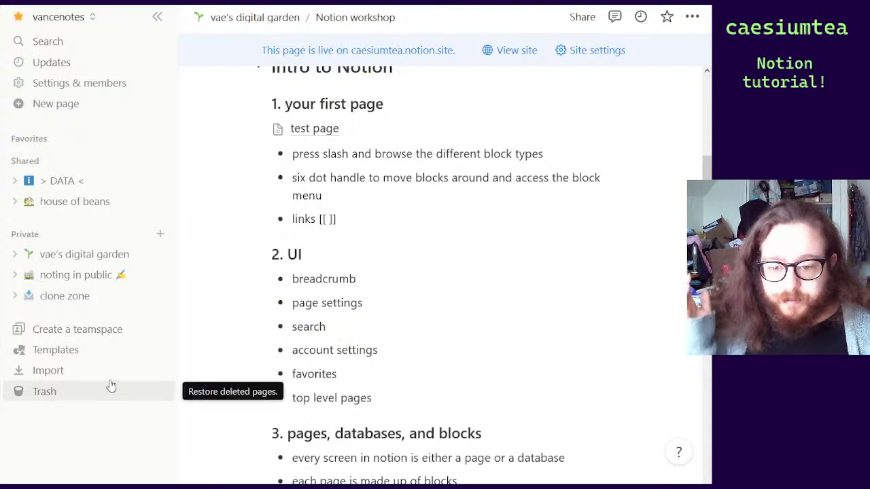
pyautogui.click(67, 352)
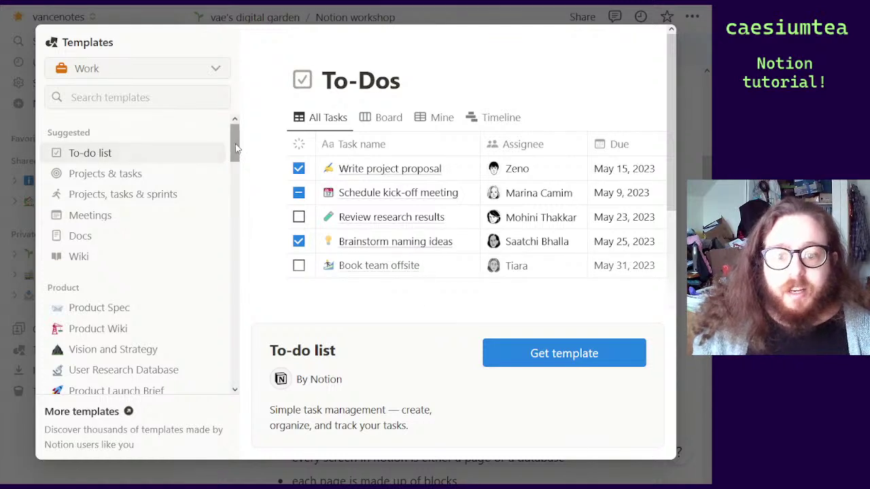
pyautogui.moveTo(233, 144); pyautogui.dragTo(233, 192)
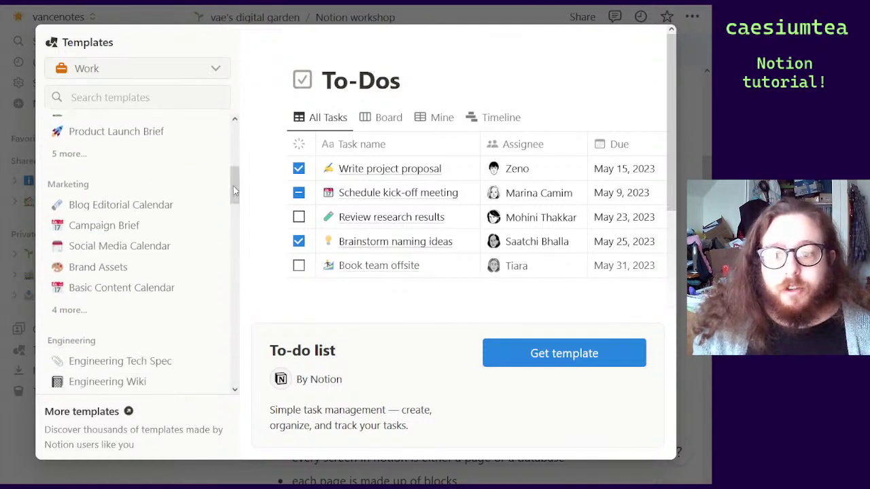
pyautogui.click(169, 212)
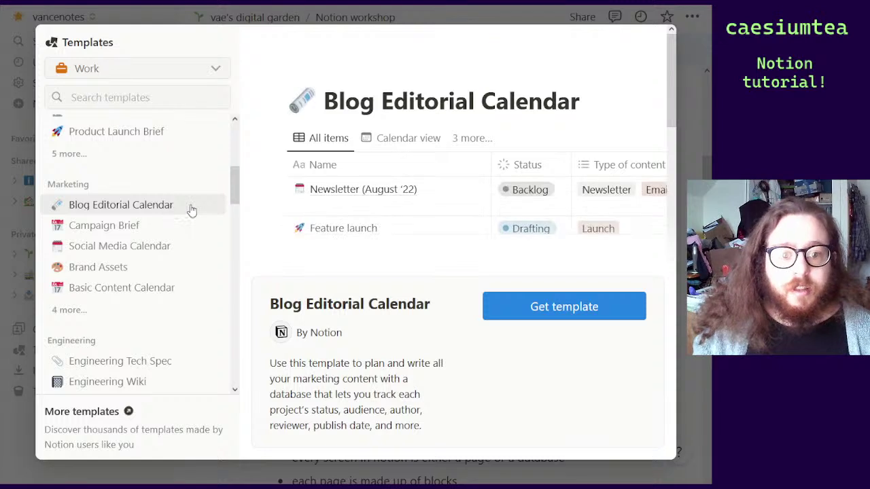
pyautogui.moveTo(235, 177); pyautogui.dragTo(237, 240)
pyautogui.click(125, 189)
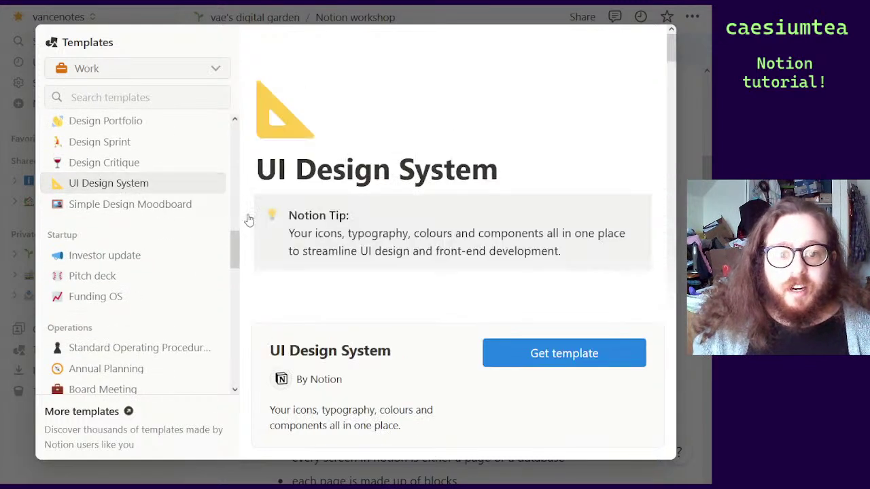
# Look through the UI Design System template preview and close the template gallery
pyautogui.scroll(-3, 372, 250)
pyautogui.scroll(-5, 372, 249)
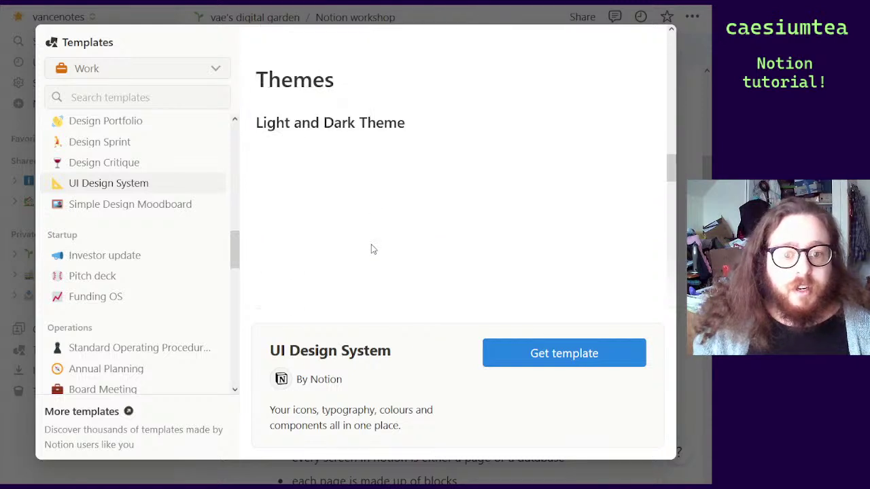
pyautogui.scroll(8, 373, 249)
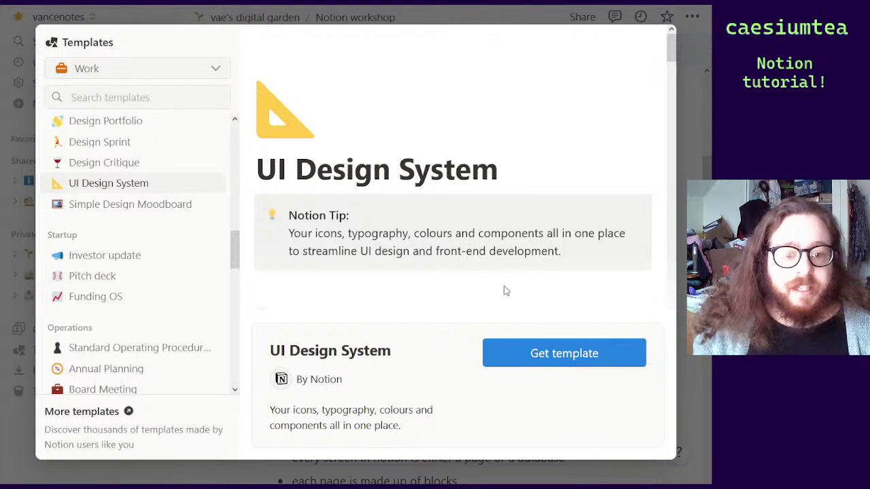
pyautogui.click(127, 14)
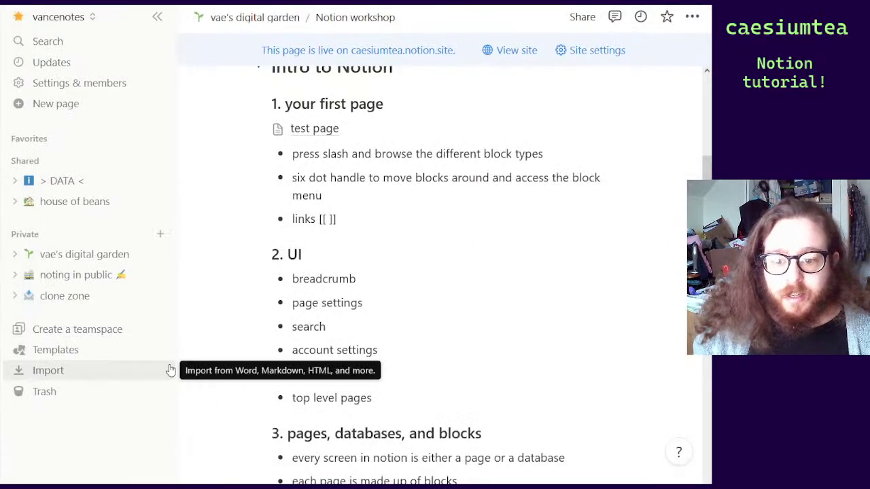
# Review the apps and file types offered for data import, close the dialog, and view the published Notion workshop site
pyautogui.click(71, 371)
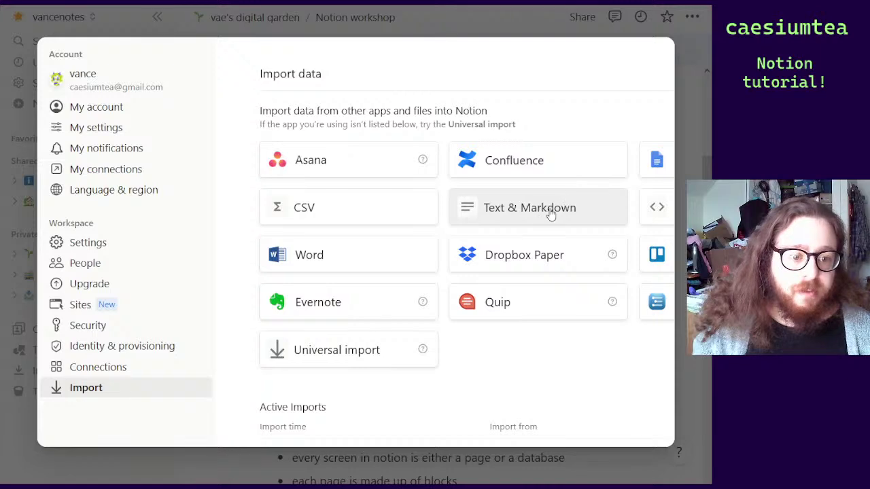
pyautogui.click(683, 110)
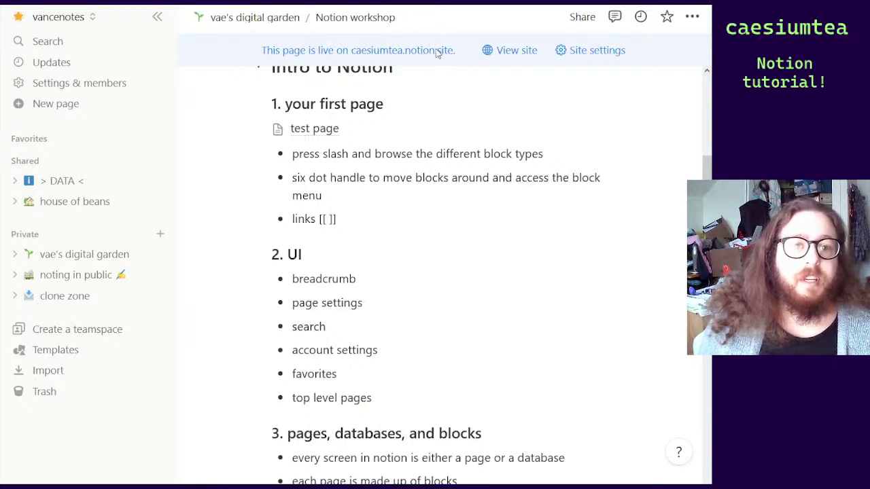
pyautogui.click(499, 53)
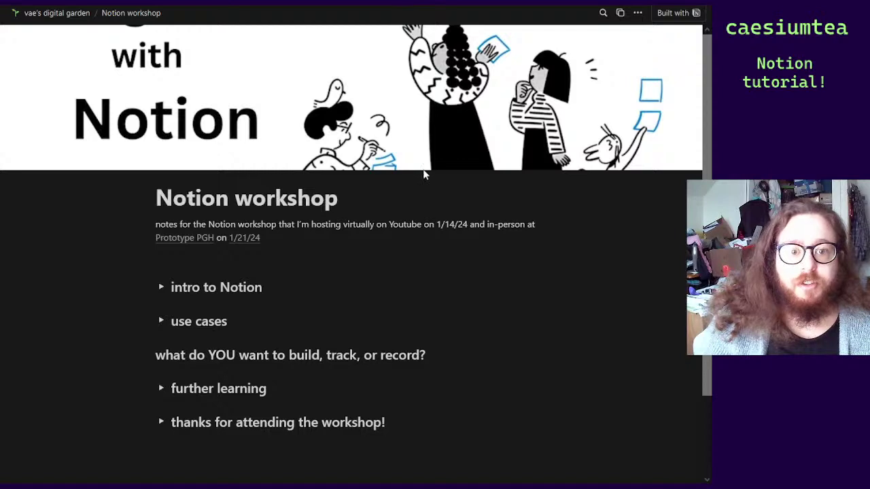
pyautogui.scroll(-1, 389, 292)
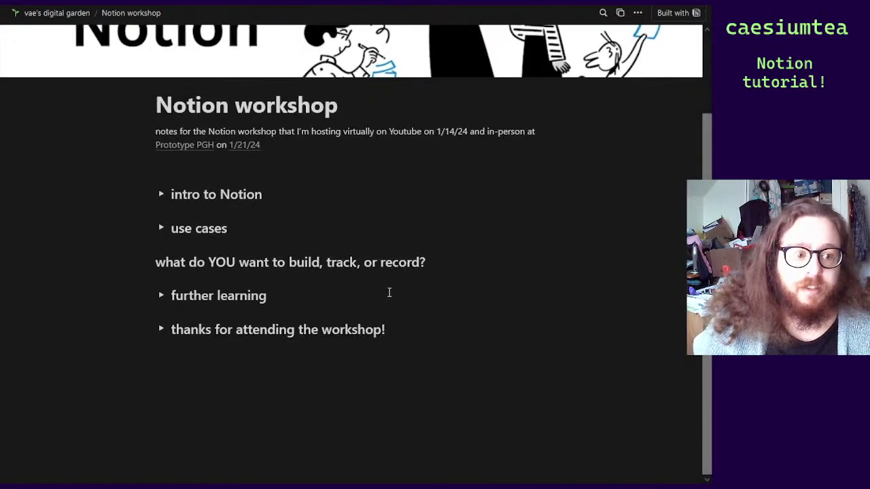
pyautogui.scroll(1, 388, 292)
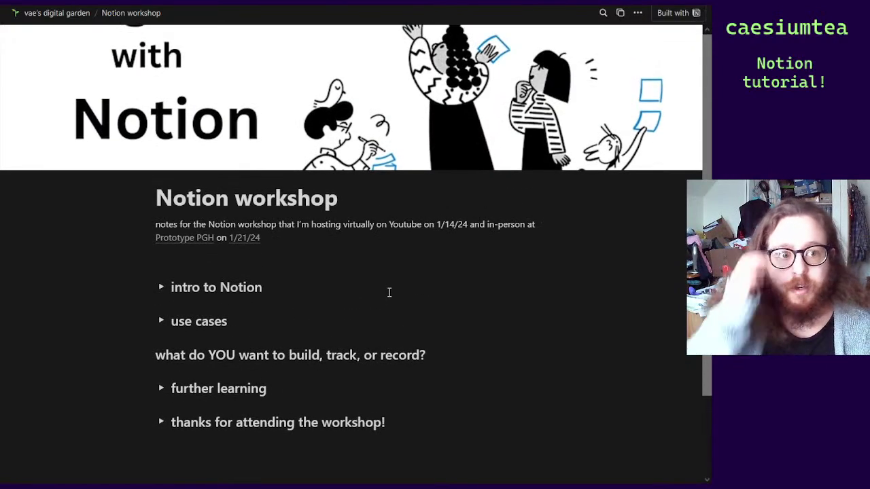
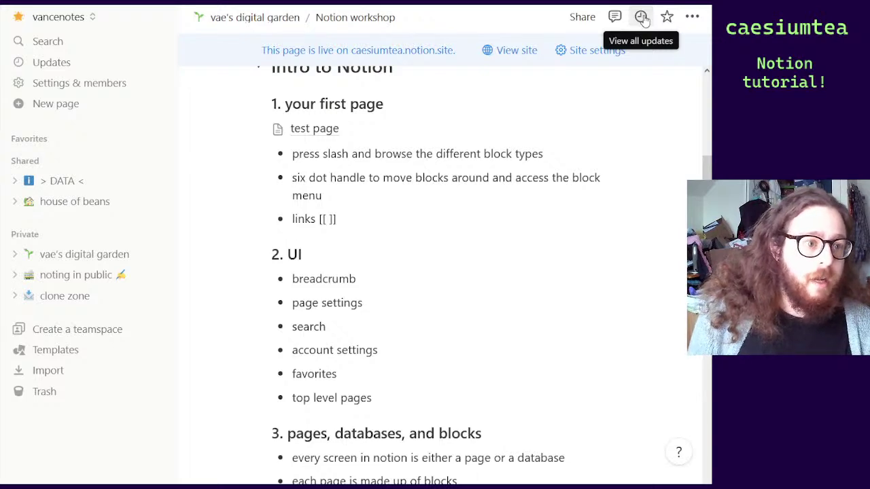
# Look through the Notion workshop page's update history and close it
pyautogui.click(642, 19)
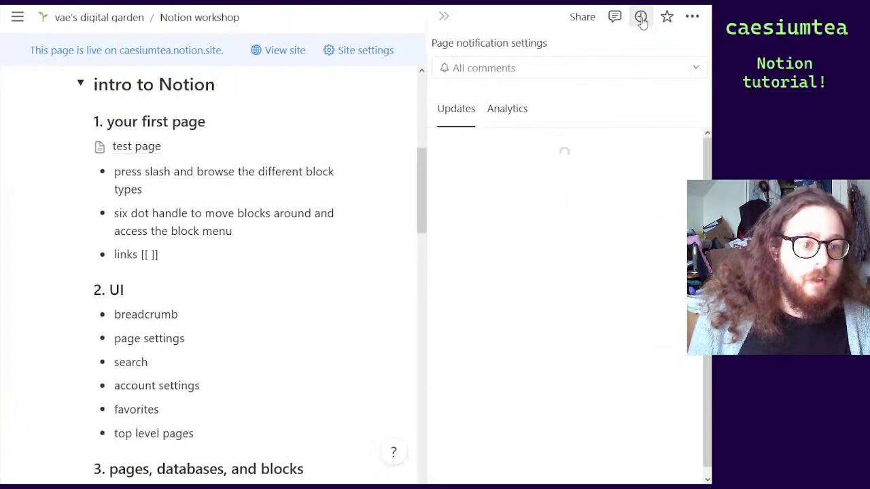
pyautogui.scroll(-1, 601, 183)
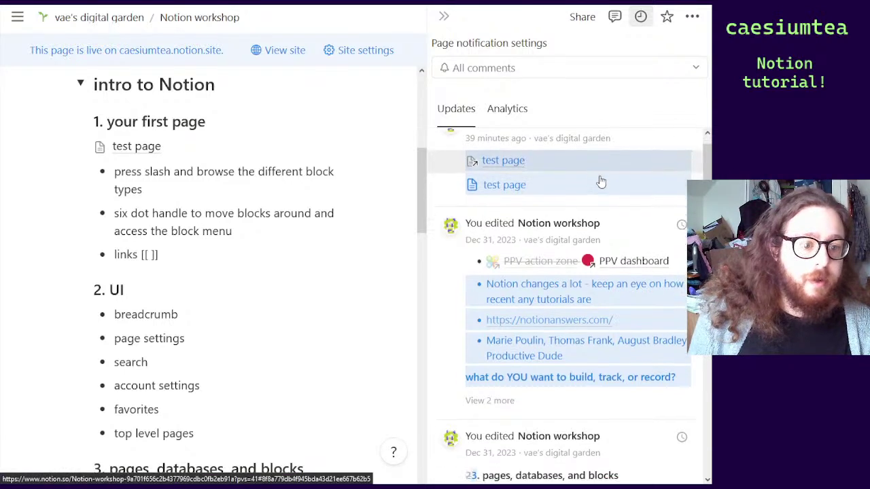
pyautogui.scroll(1, 598, 181)
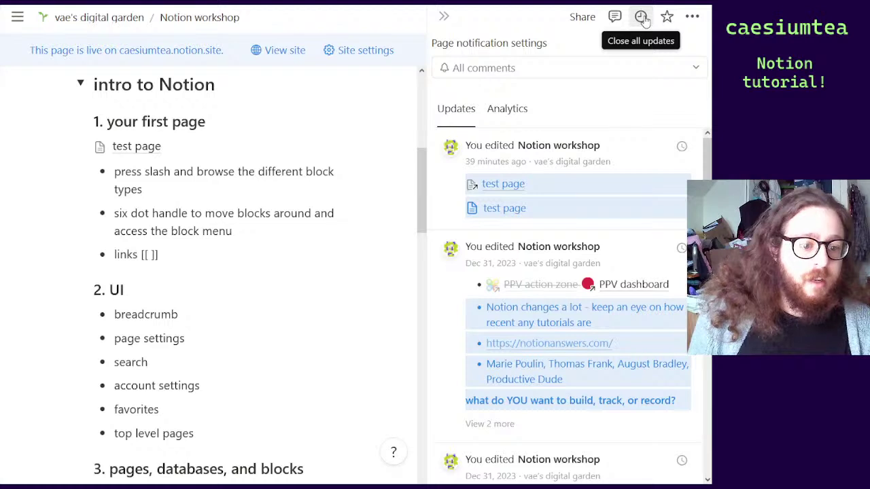
pyautogui.click(444, 17)
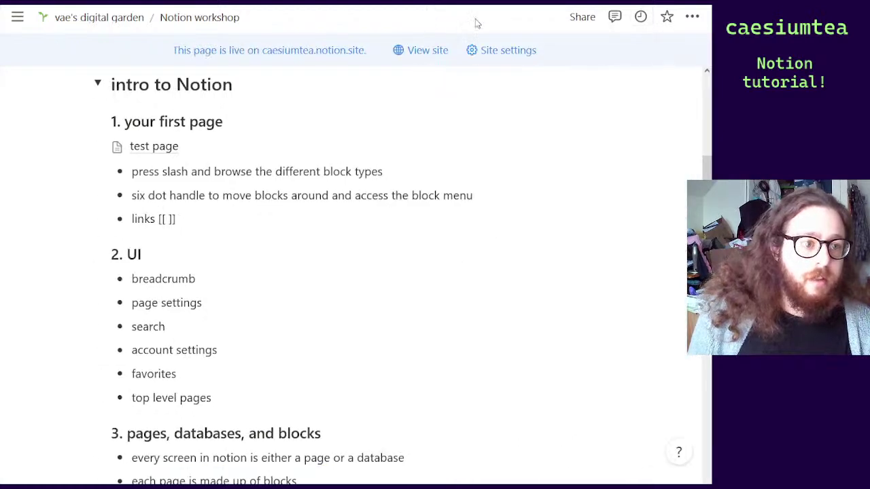
# Try the Serif and Mono text styles on the Notion workshop page and return it to Default
pyautogui.click(693, 17)
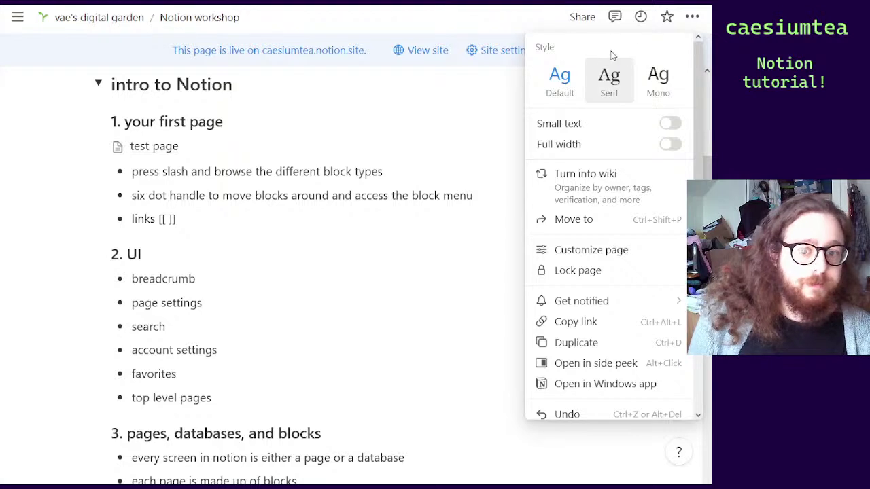
pyautogui.click(607, 80)
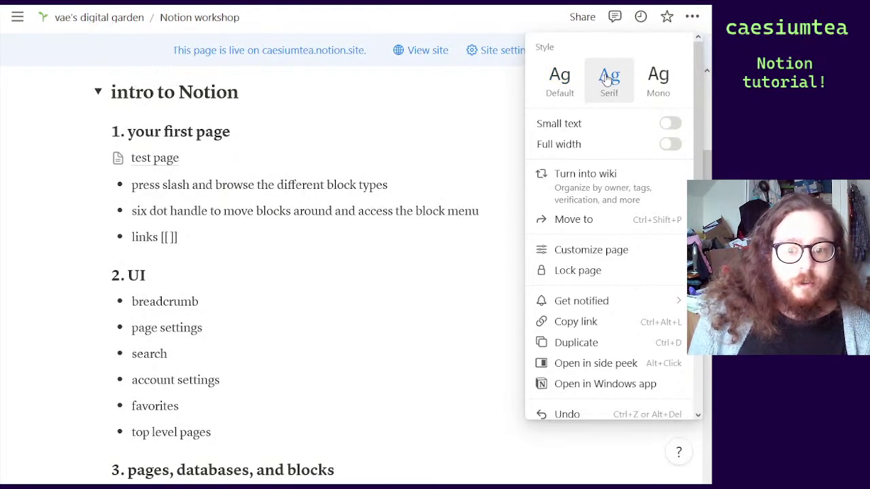
pyautogui.click(655, 80)
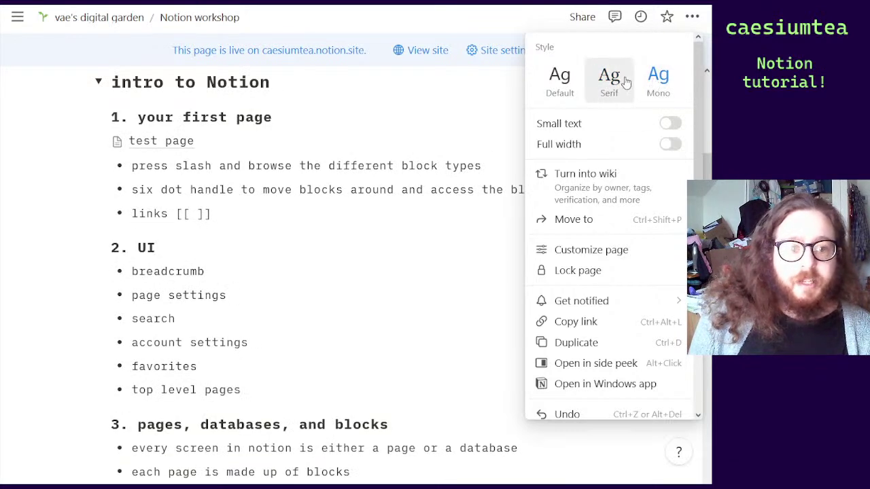
pyautogui.click(561, 86)
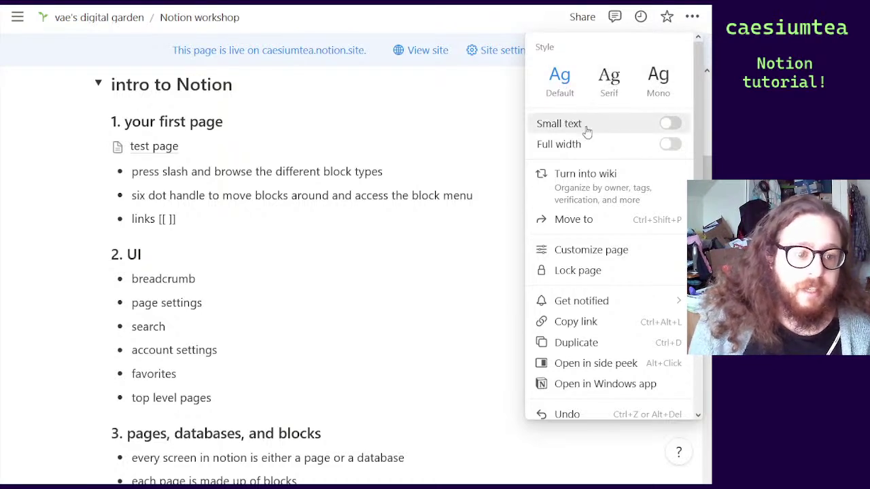
# Switch the page's small text and full width options on and off again
pyautogui.click(669, 125)
pyautogui.click(669, 126)
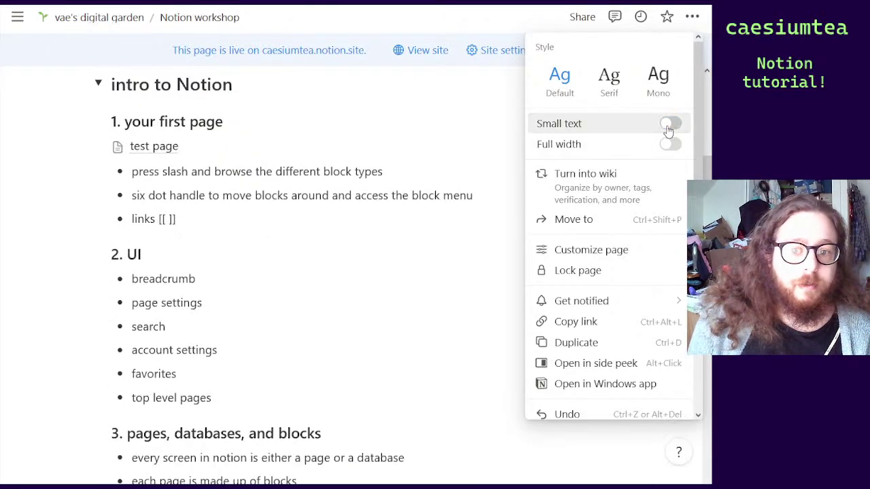
pyautogui.click(669, 126)
pyautogui.click(669, 125)
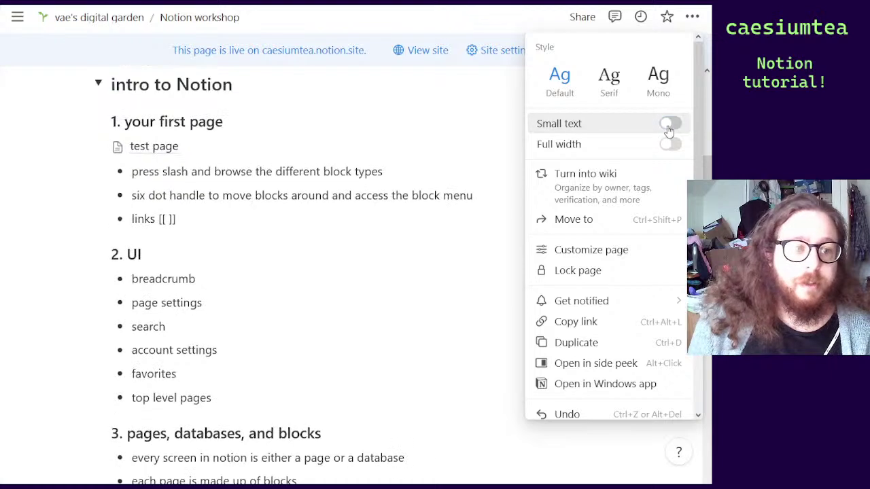
pyautogui.click(669, 145)
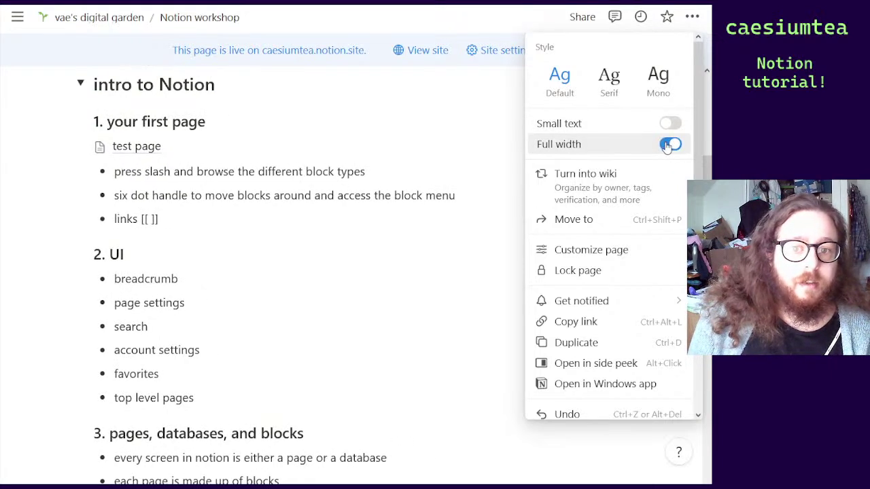
pyautogui.click(667, 145)
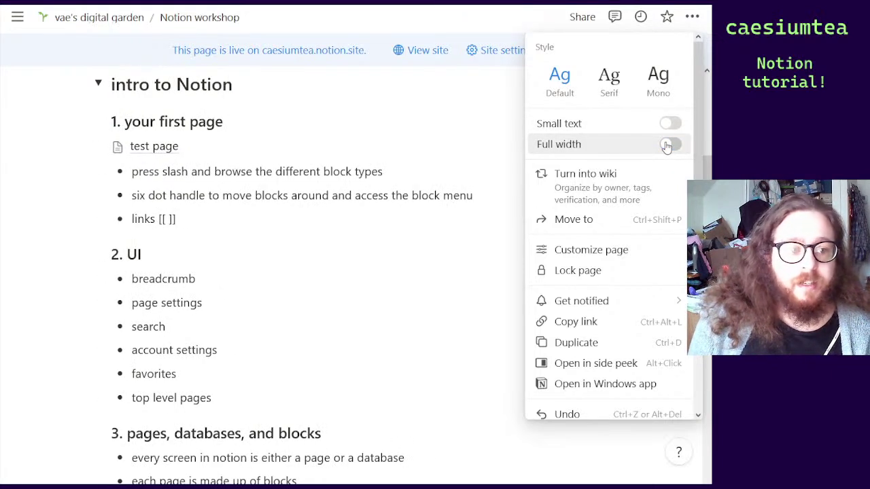
# Examine the remaining page options, from Turn into wiki and Lock page to Export, connections and word count, and close them
pyautogui.scroll(-3, 603, 141)
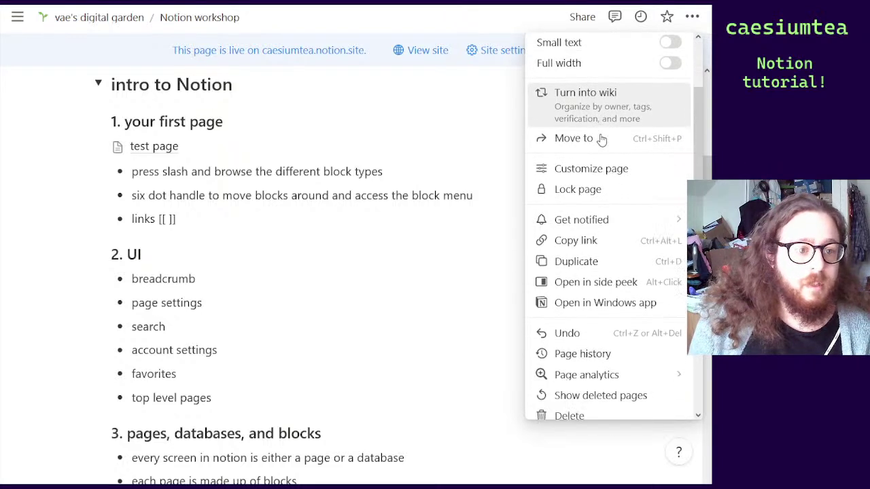
pyautogui.scroll(-1, 602, 146)
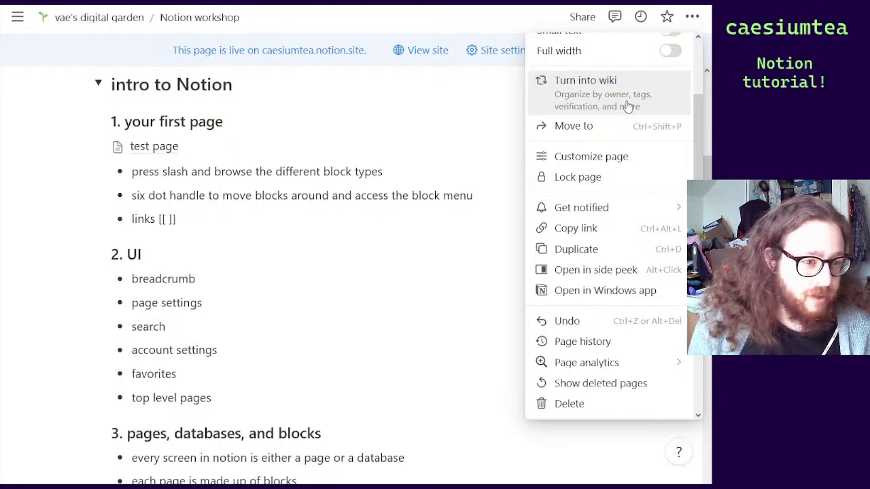
pyautogui.scroll(-1, 624, 102)
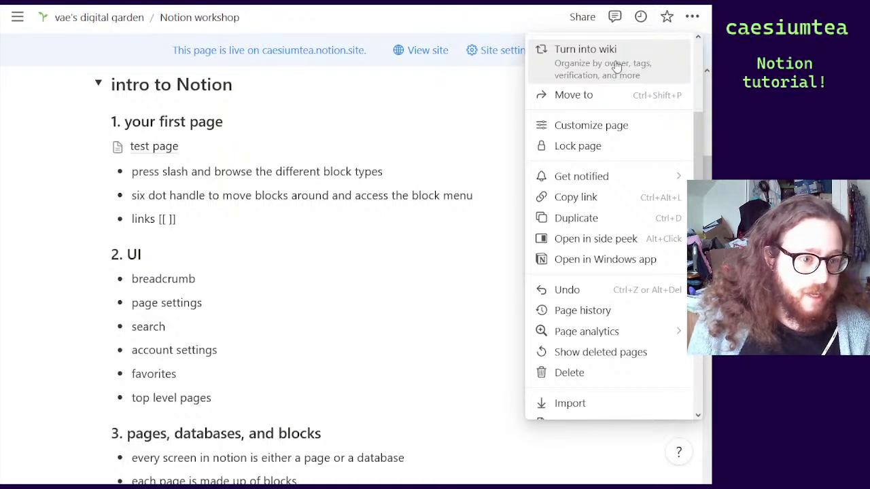
pyautogui.scroll(-1, 616, 72)
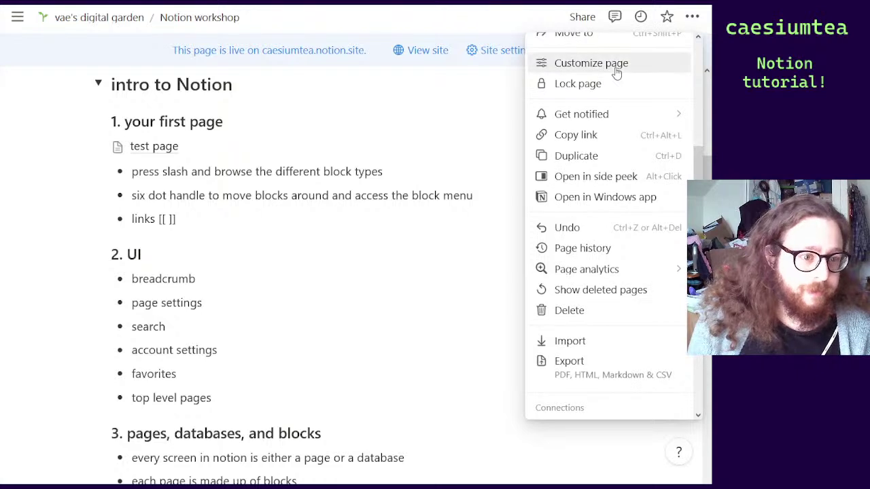
pyautogui.scroll(-1, 616, 72)
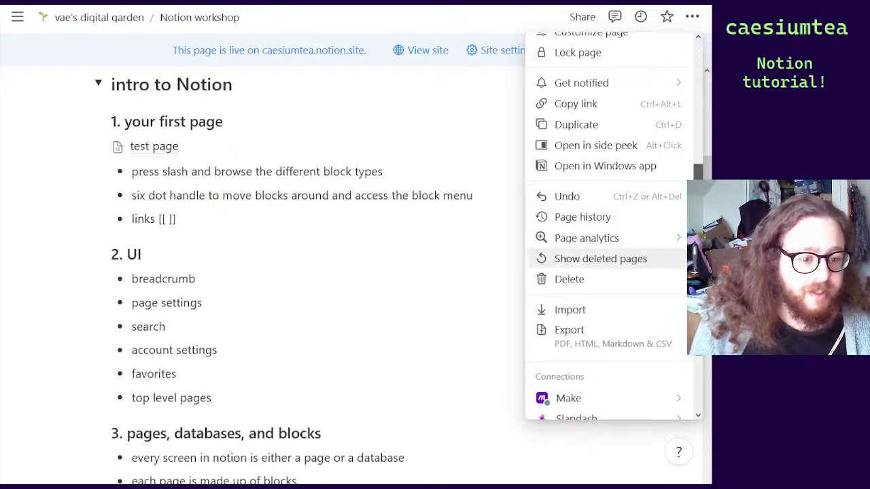
pyautogui.scroll(-3, 619, 275)
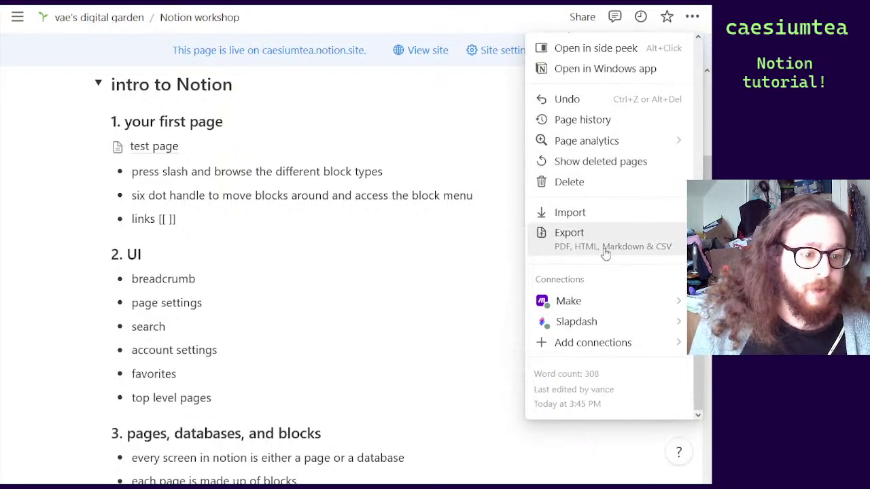
pyautogui.scroll(5, 612, 238)
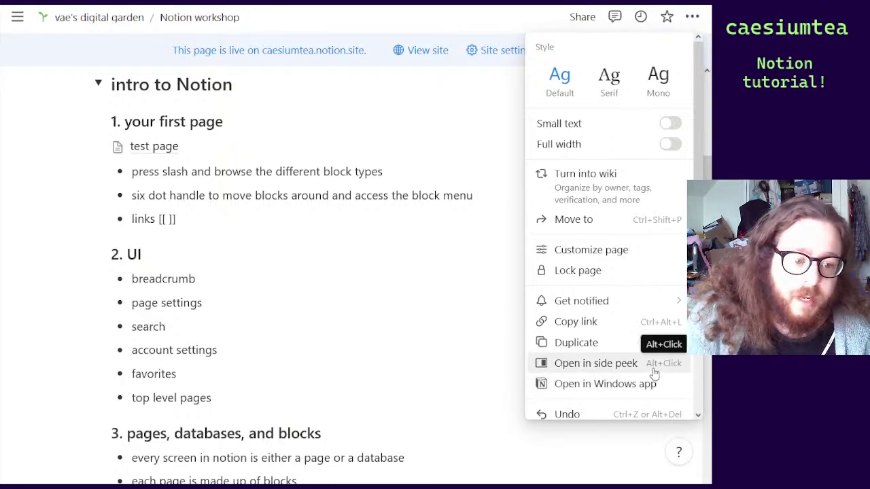
pyautogui.moveTo(647, 294)
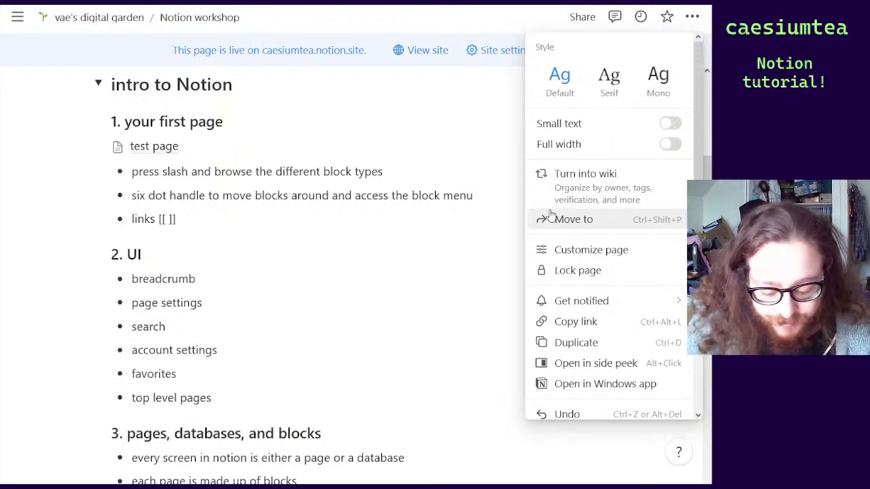
pyautogui.press('Down')
pyautogui.press('Down')
pyautogui.press('Up')
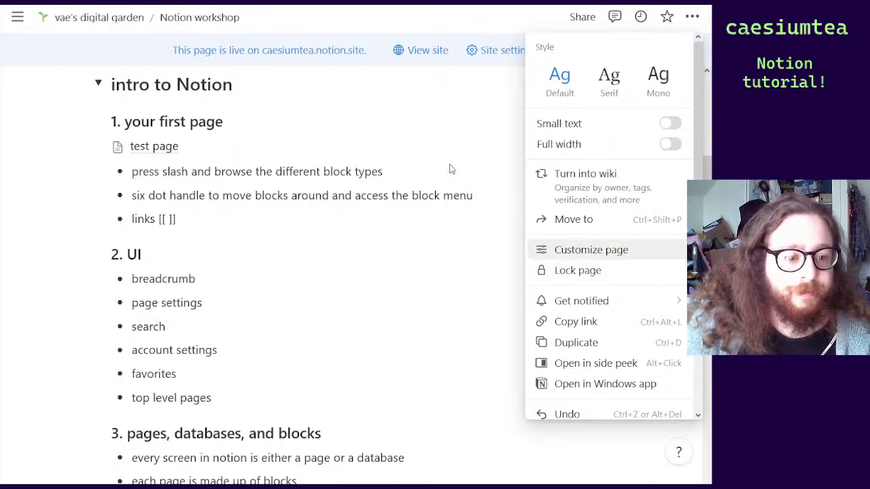
pyautogui.press('Escape')
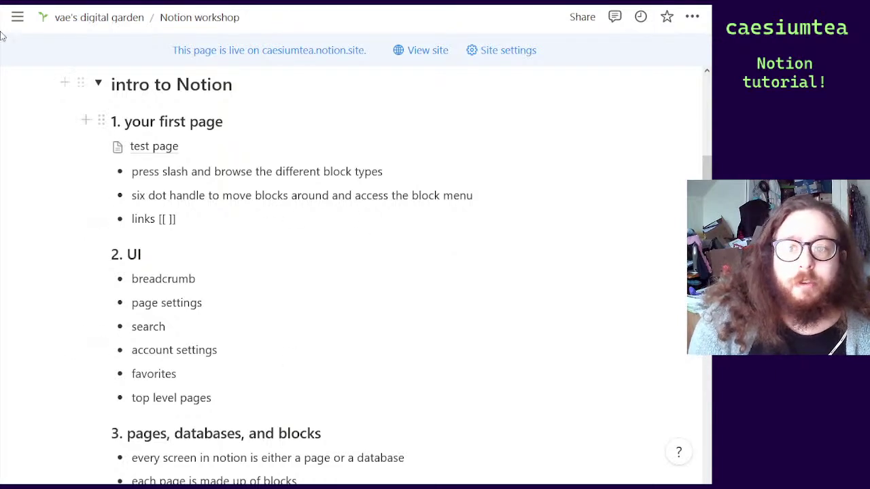
# Read the workshop outline from the UI section down to the pages, databases, and blocks section and the databases section
pyautogui.moveTo(16, 17)
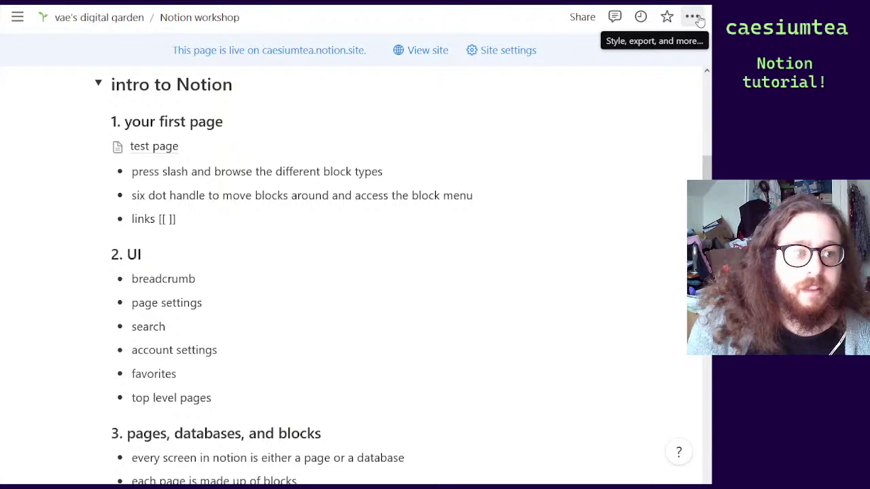
pyautogui.scroll(-2, 258, 265)
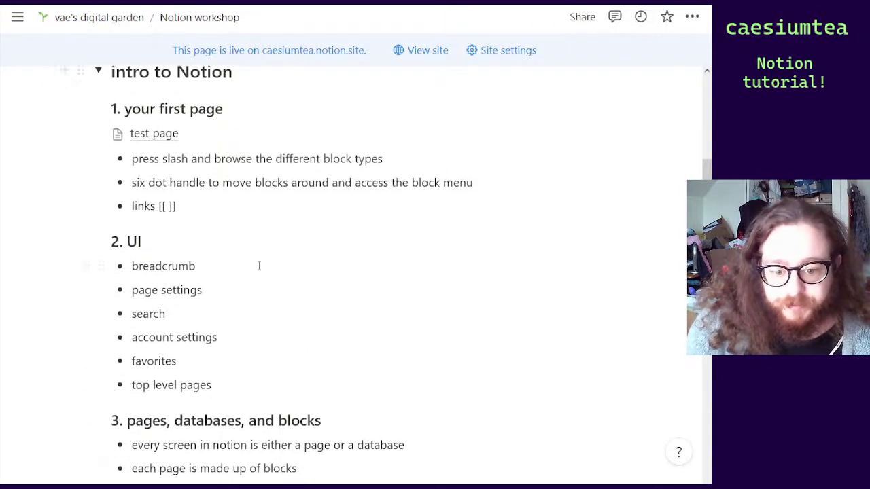
pyautogui.scroll(-2, 258, 266)
pyautogui.scroll(-4, 356, 192)
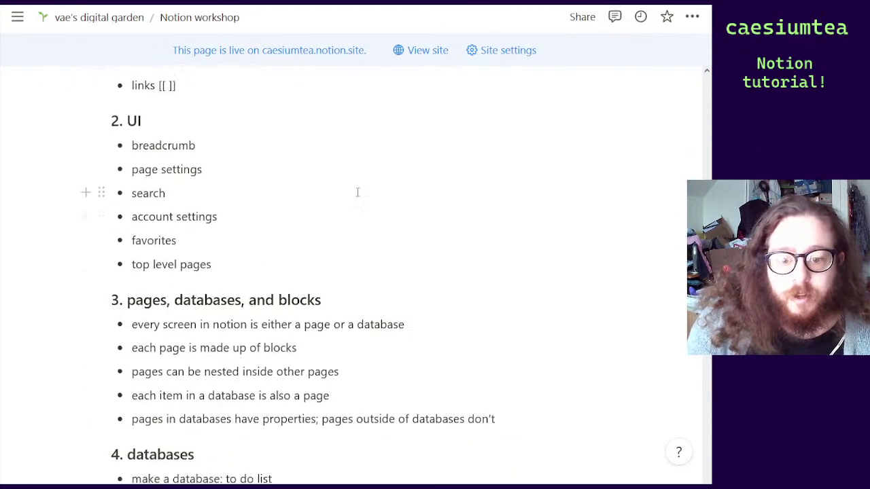
pyautogui.scroll(-1, 357, 192)
pyautogui.scroll(1, 354, 189)
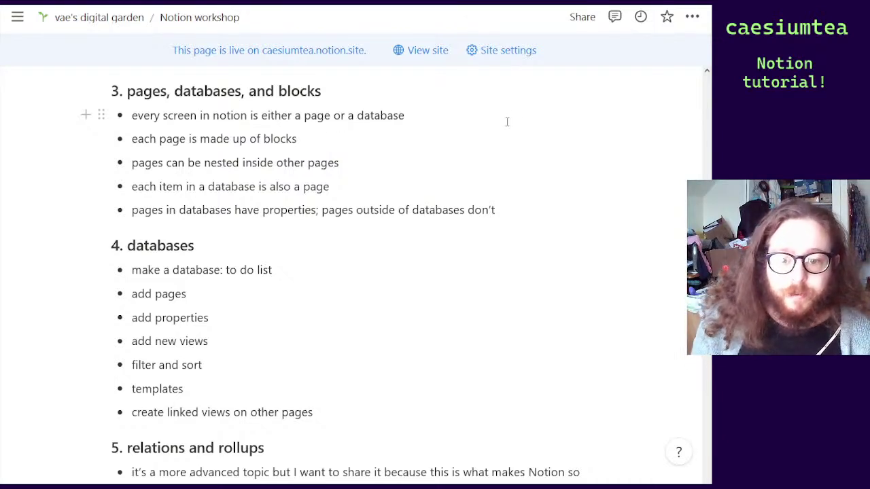
# Insert an empty text block directly below the "3. pages, databases, and blocks" heading
pyautogui.click(387, 98)
pyautogui.scroll(1, 388, 98)
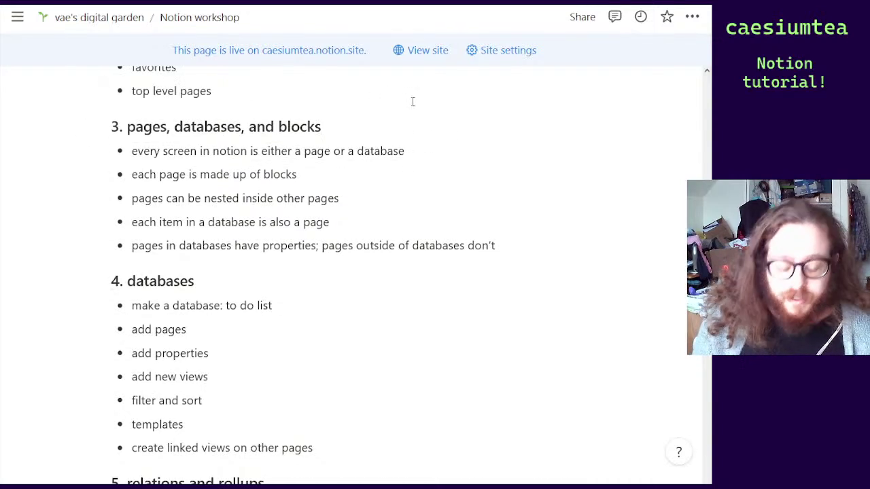
pyautogui.press('Return')
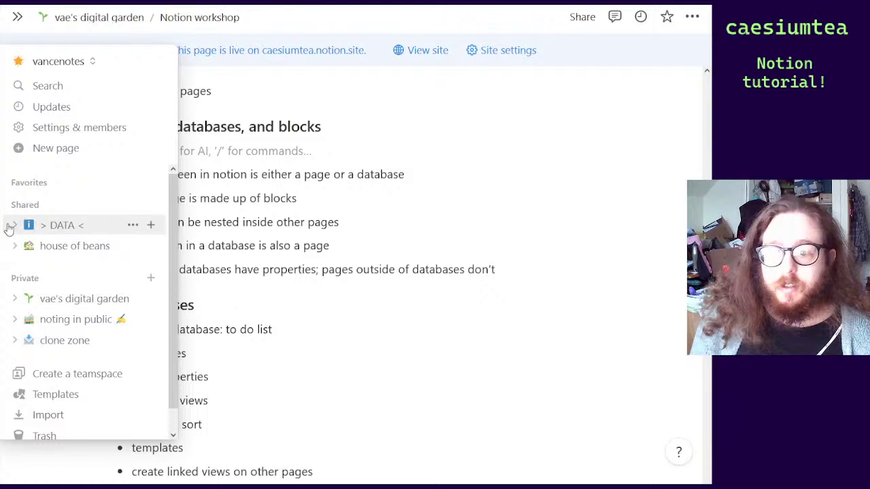
# Open the "today is... (2024)" page from the expanded favorites and look over its layout and this week board
pyautogui.click(17, 185)
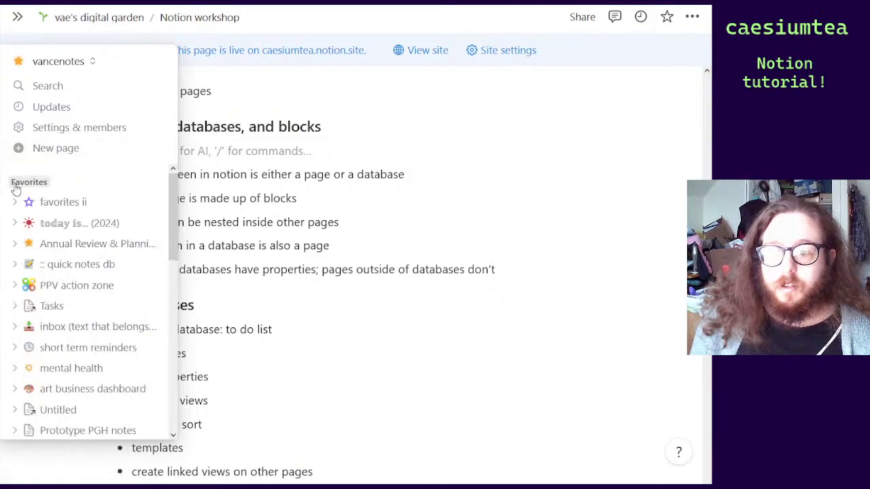
pyautogui.click(76, 225)
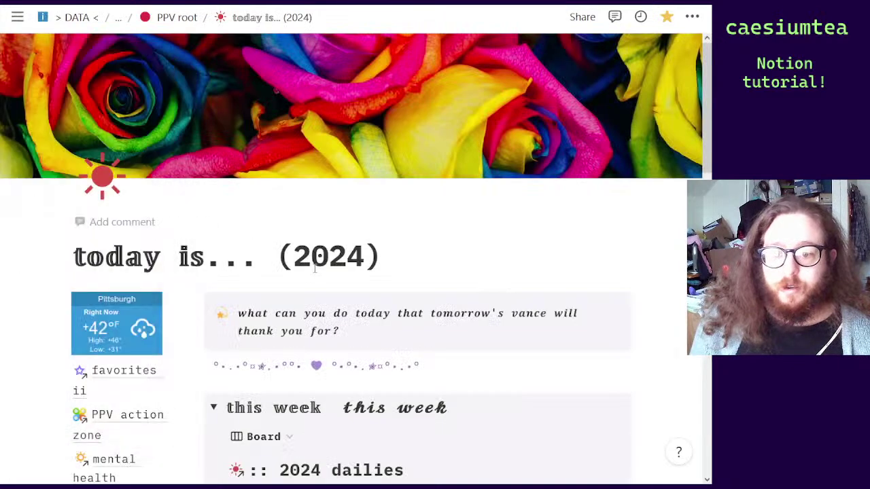
pyautogui.scroll(-1, 319, 364)
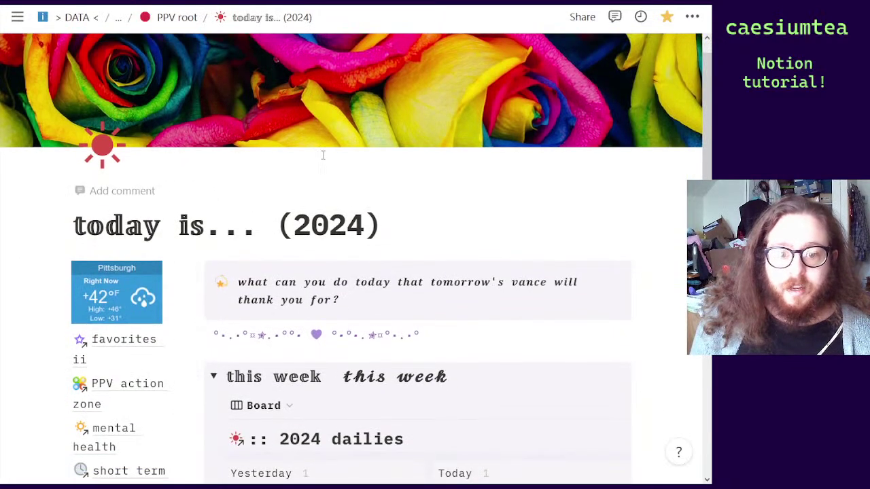
pyautogui.scroll(1, 323, 155)
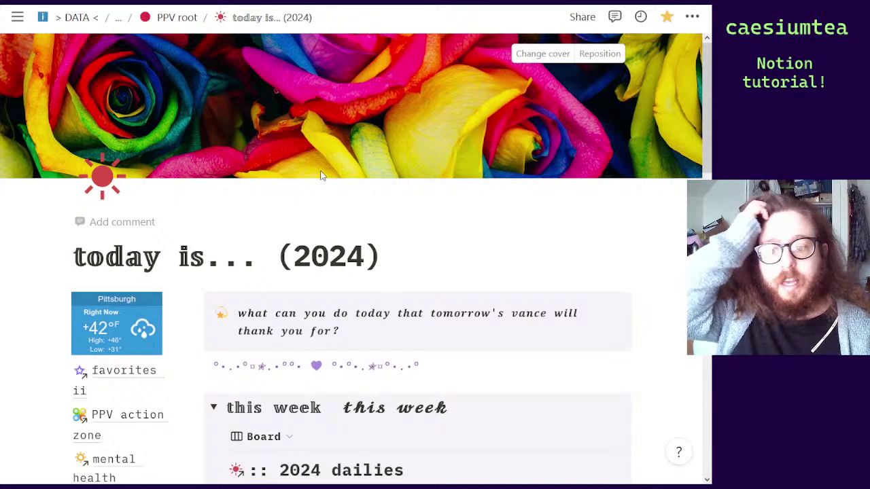
pyautogui.scroll(-4, 322, 176)
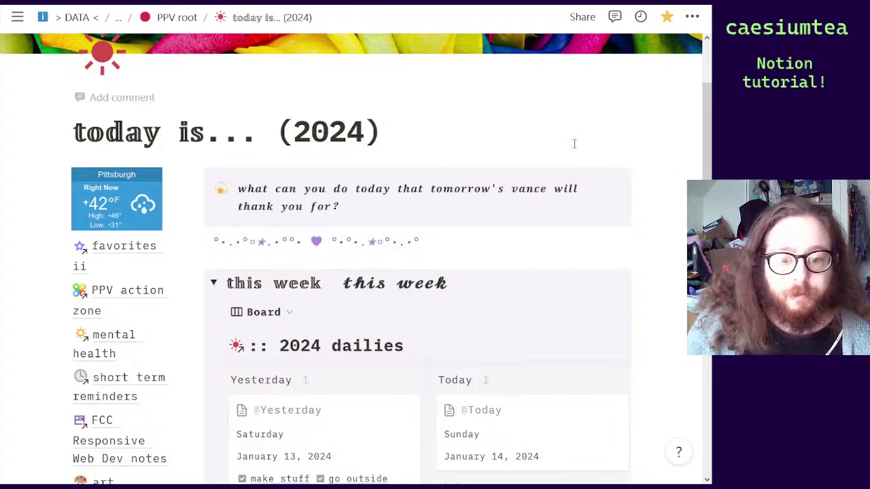
pyautogui.scroll(-5, 574, 145)
pyautogui.scroll(4, 550, 151)
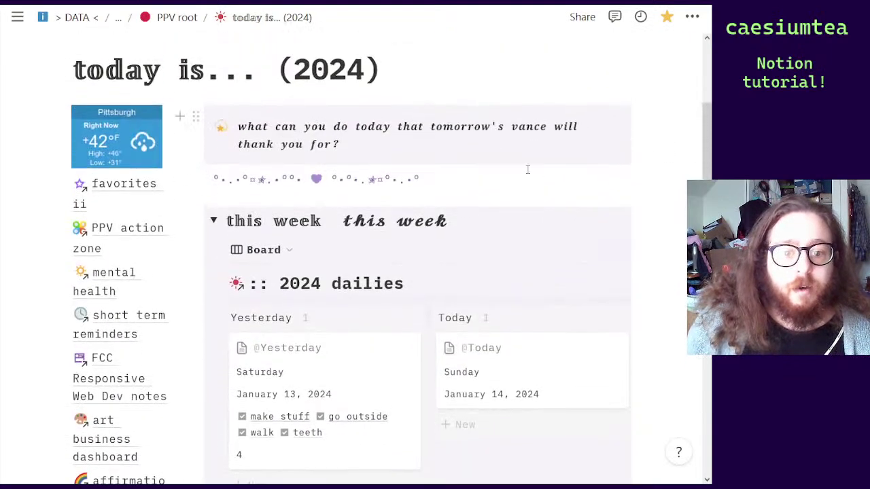
pyautogui.click(293, 286)
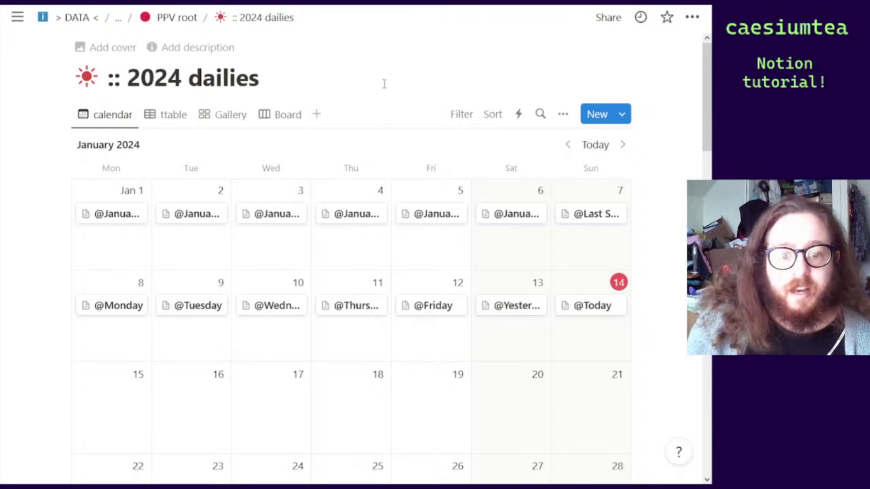
pyautogui.click(172, 117)
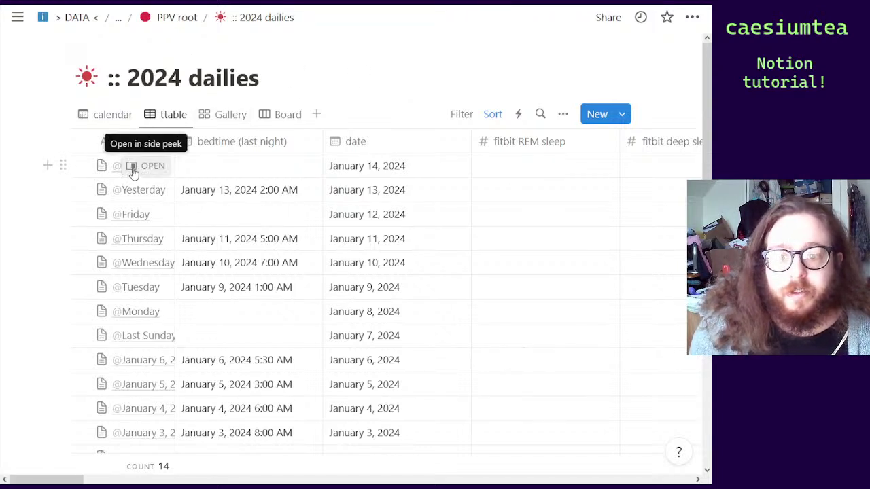
pyautogui.click(133, 167)
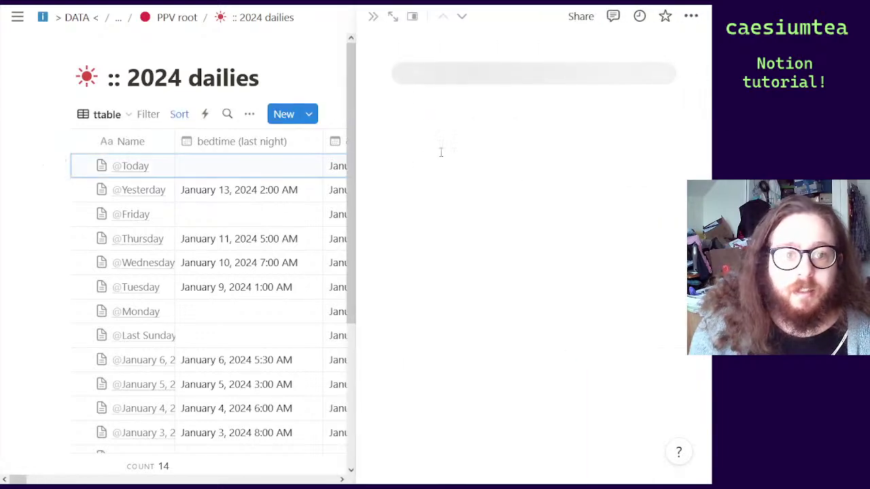
pyautogui.click(392, 16)
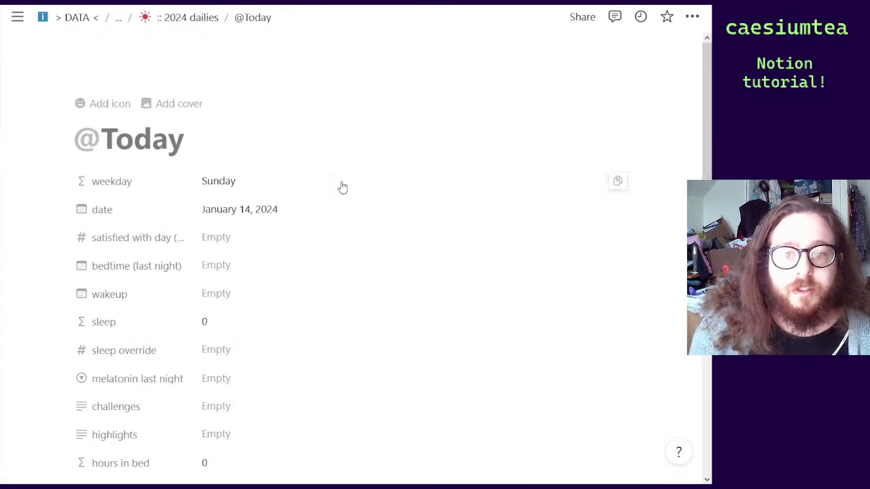
pyautogui.scroll(-9, 343, 187)
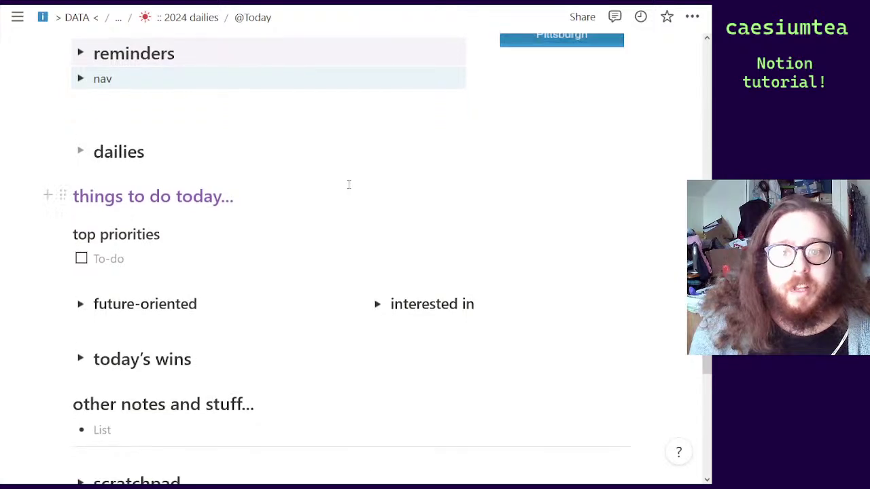
pyautogui.scroll(-1, 193, 306)
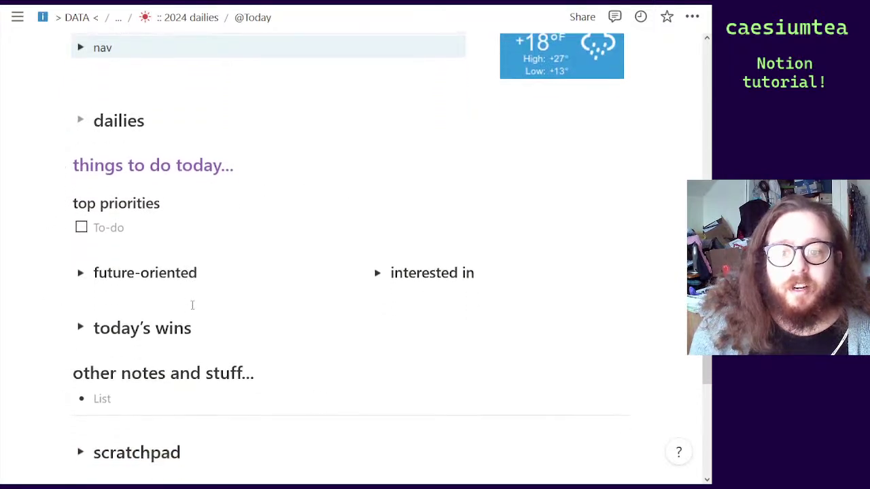
pyautogui.scroll(-6, 193, 305)
pyautogui.scroll(2, 191, 293)
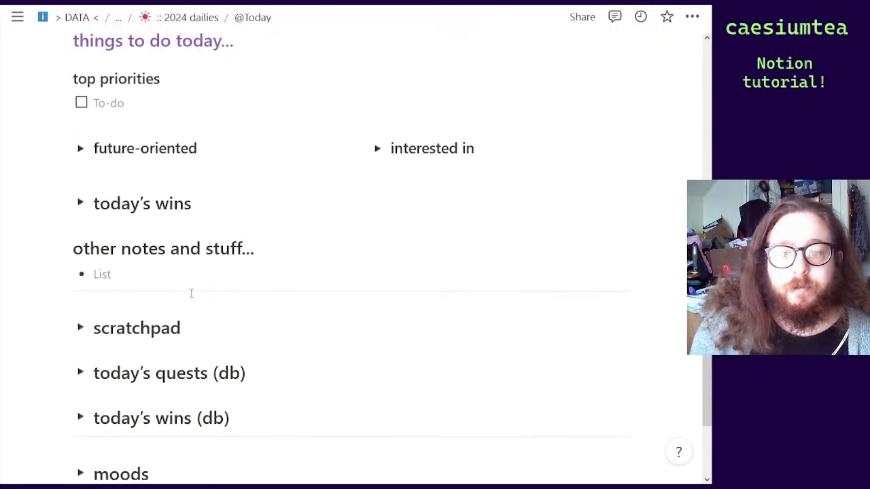
pyautogui.scroll(3, 191, 294)
pyautogui.scroll(1, 198, 231)
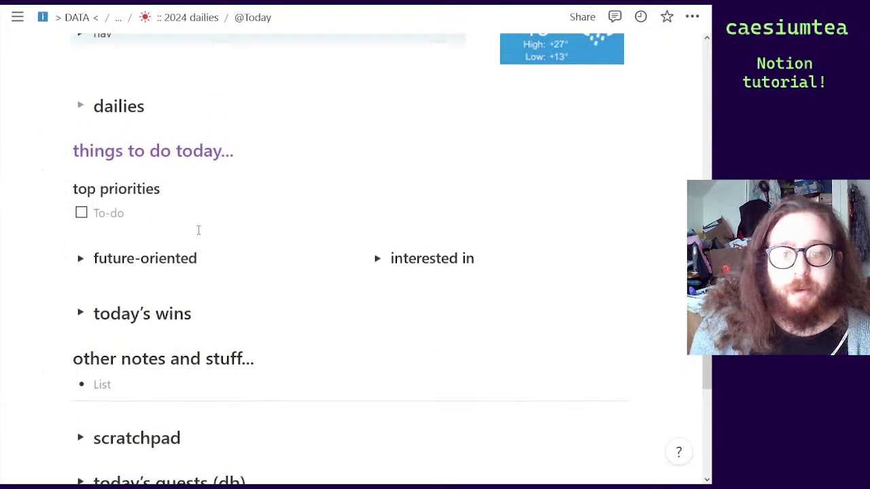
pyautogui.scroll(9, 199, 230)
pyautogui.scroll(2, 231, 349)
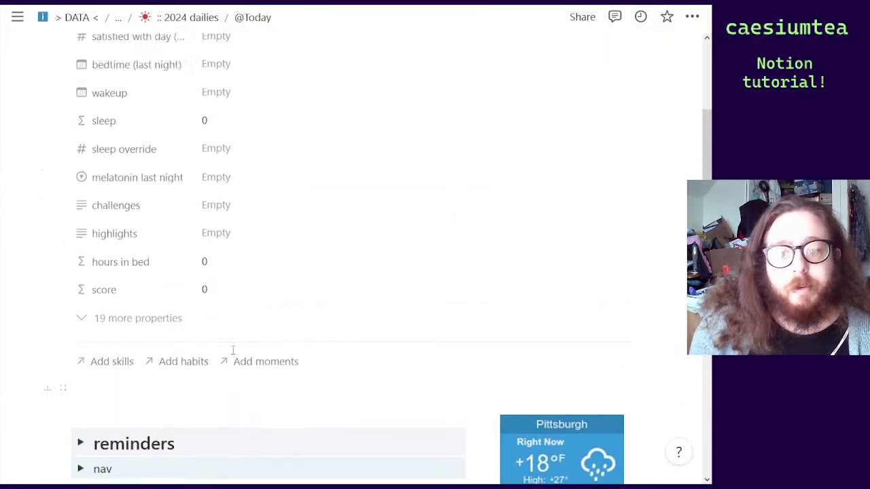
pyautogui.scroll(3, 231, 353)
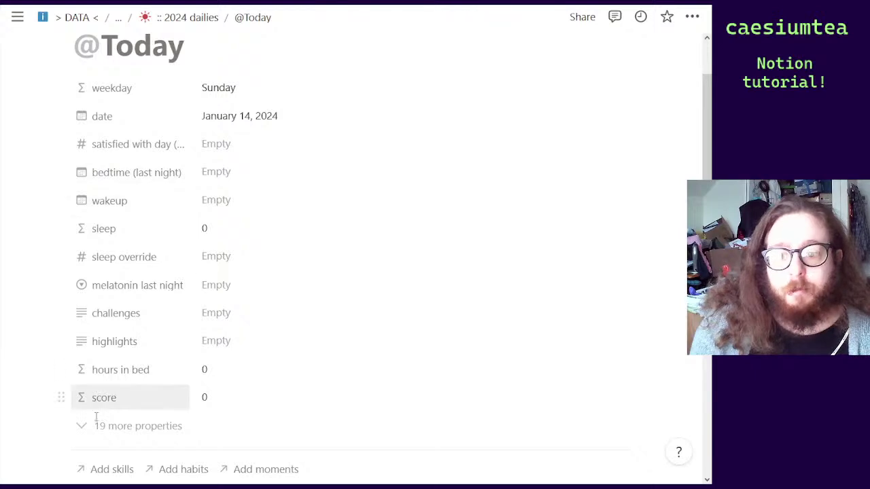
pyautogui.click(233, 285)
pyautogui.click(246, 395)
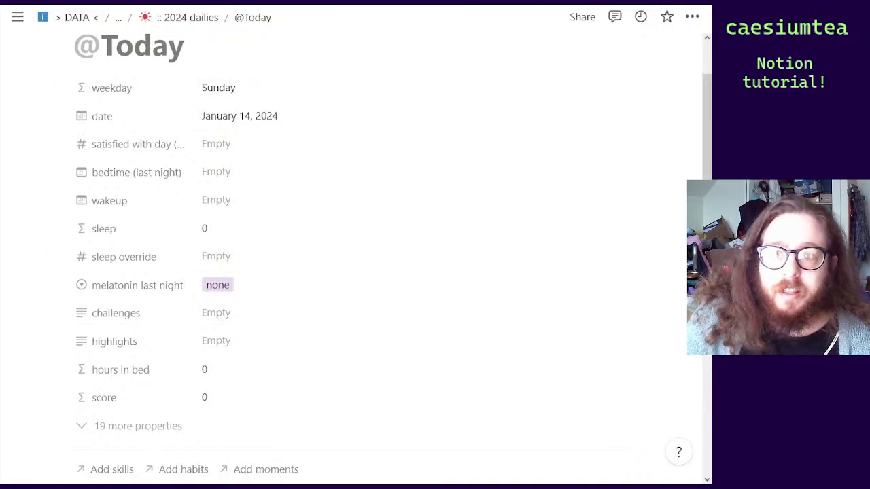
pyautogui.click(188, 17)
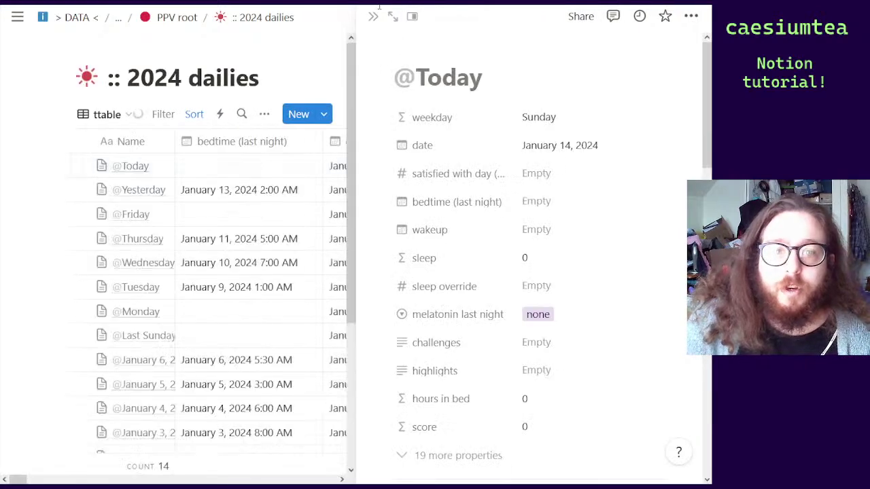
pyautogui.click(373, 20)
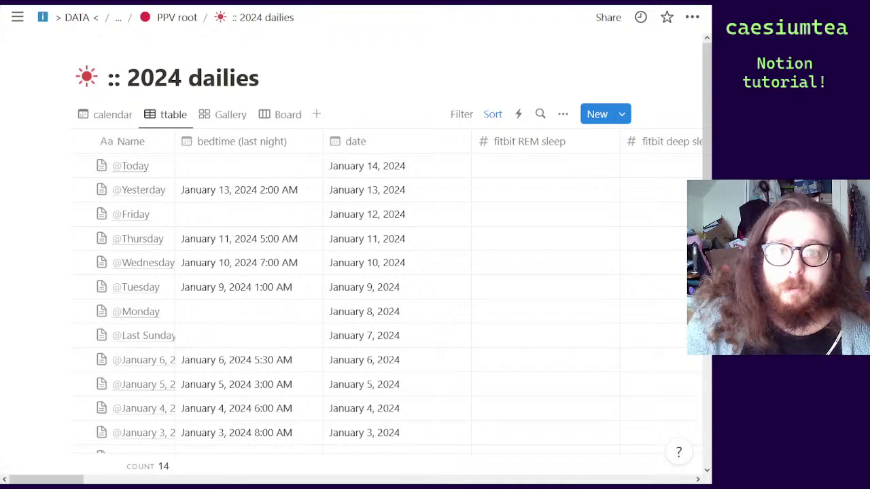
# Return to the Notion workshop page and review the points in the pages, databases, and blocks section
pyautogui.click(158, 166)
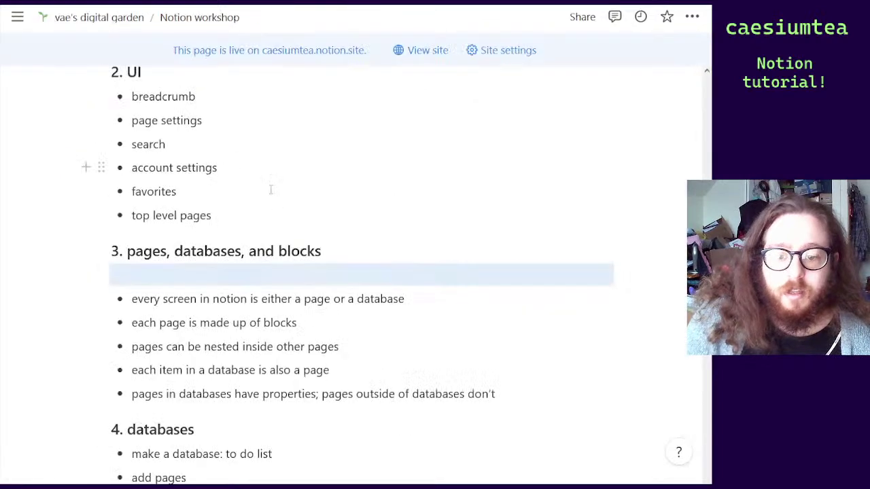
pyautogui.scroll(-3, 297, 232)
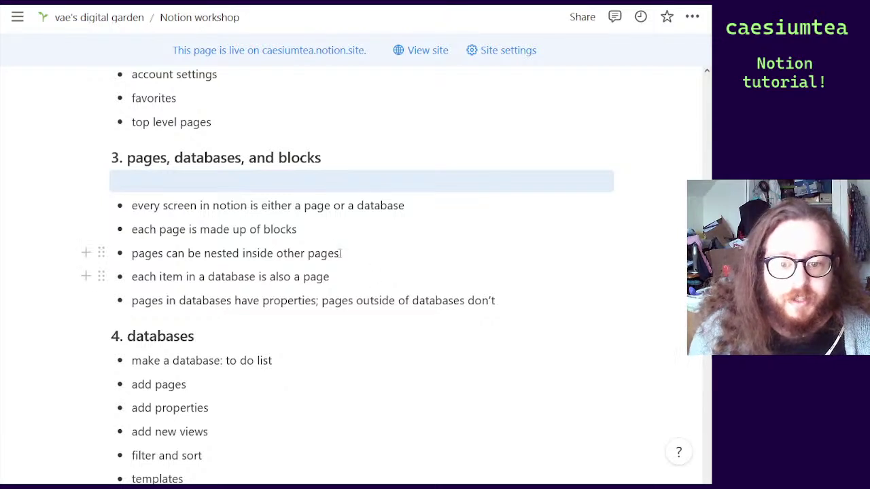
pyautogui.click(326, 224)
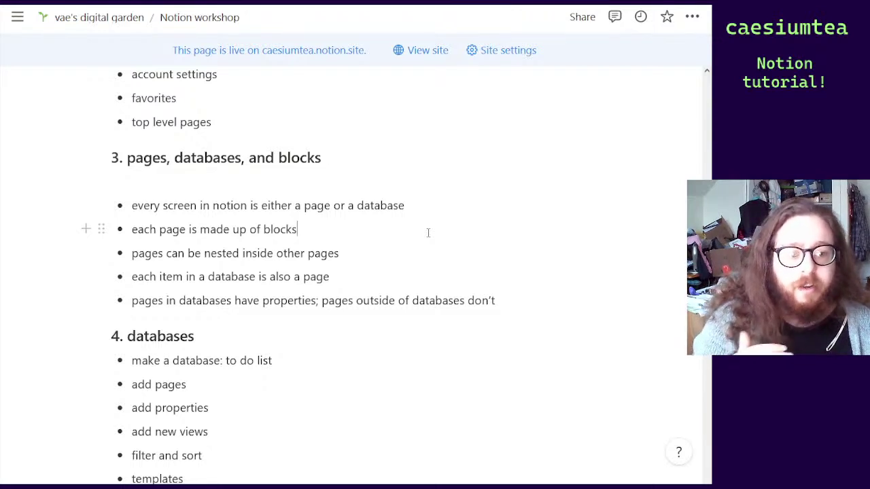
# Collapse the favorites and inspect the pages nested under "house of beans" and its reference page, collapsing both again
pyautogui.moveTo(14, 204)
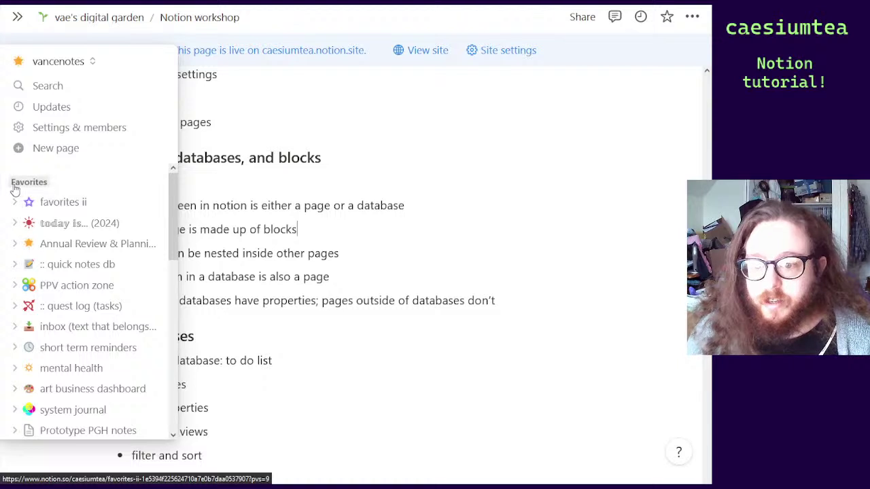
pyautogui.click(13, 181)
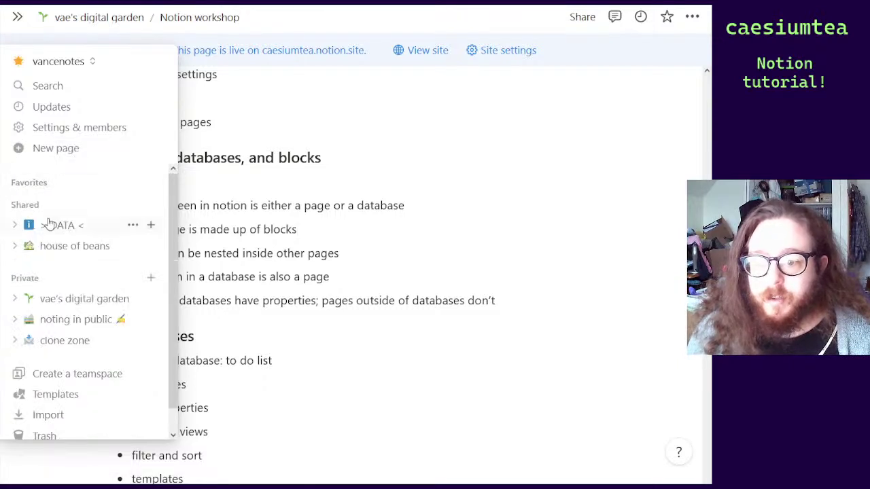
pyautogui.click(15, 250)
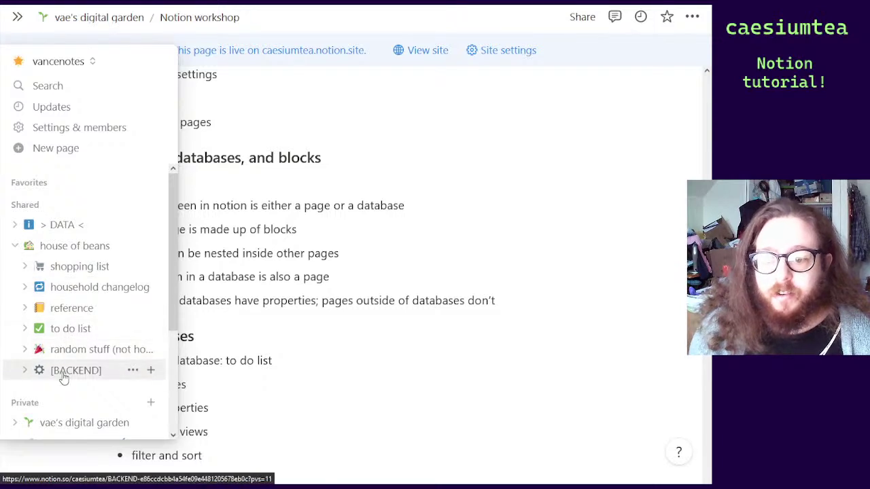
pyautogui.click(26, 309)
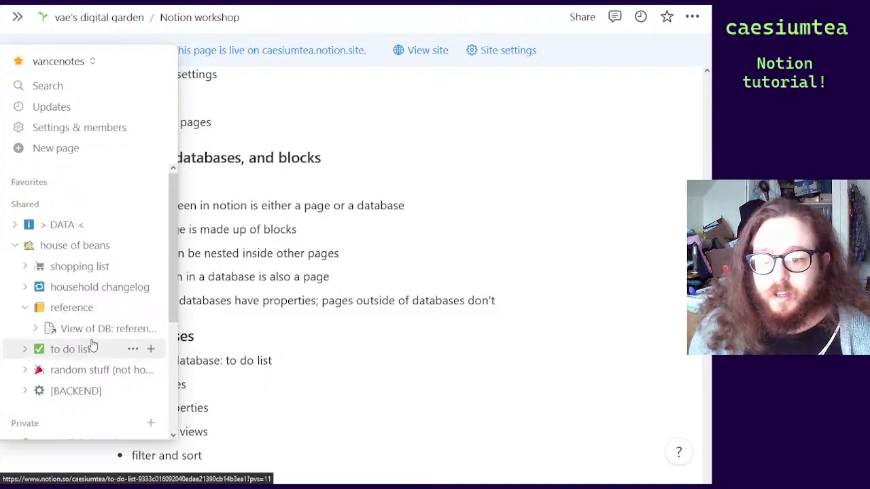
pyautogui.click(26, 309)
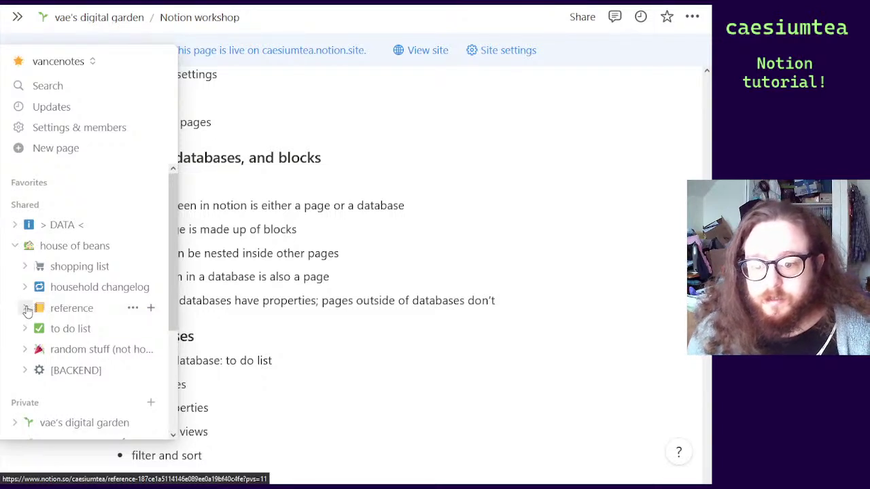
pyautogui.click(15, 247)
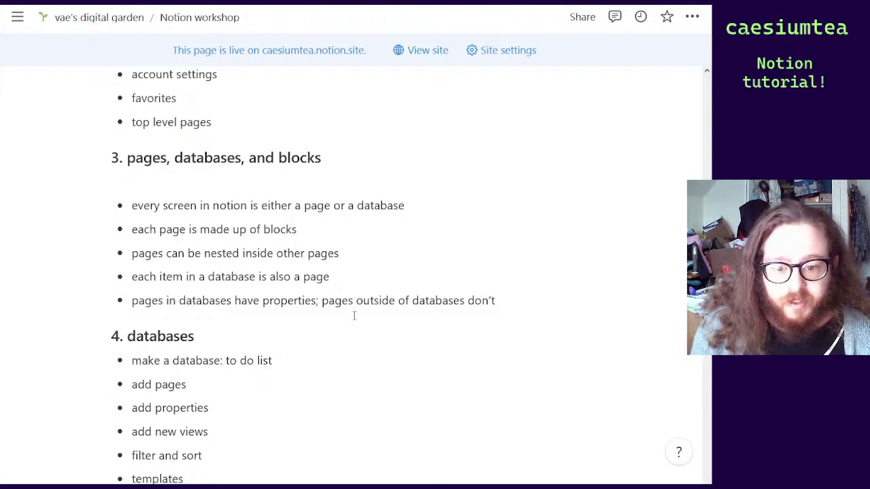
# Insert an empty text block directly below the "4. databases" heading
pyautogui.scroll(-3, 354, 316)
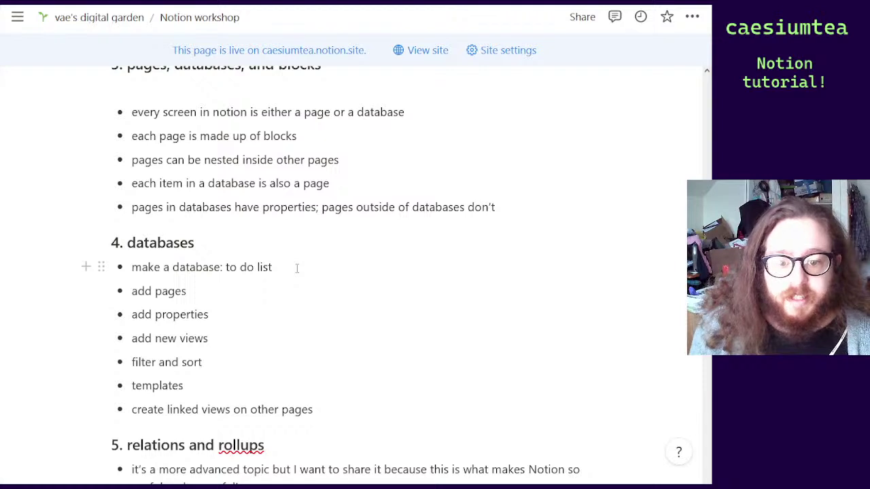
pyautogui.scroll(-1, 312, 232)
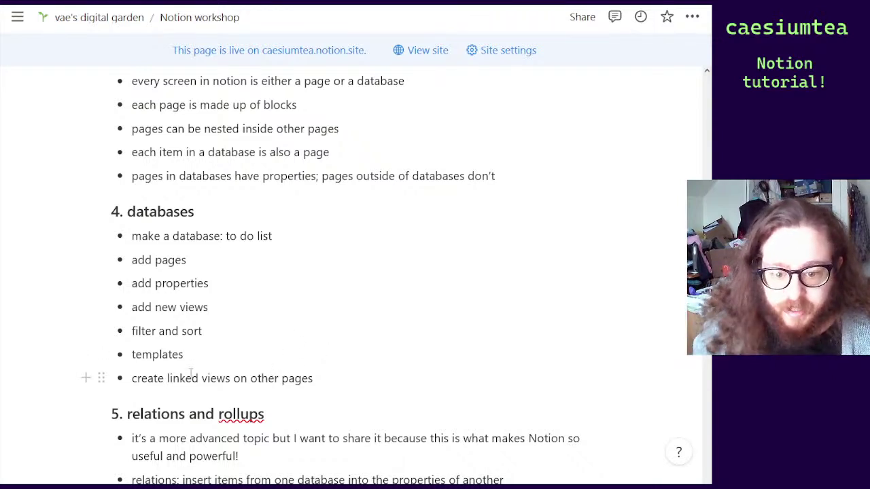
pyautogui.click(325, 381)
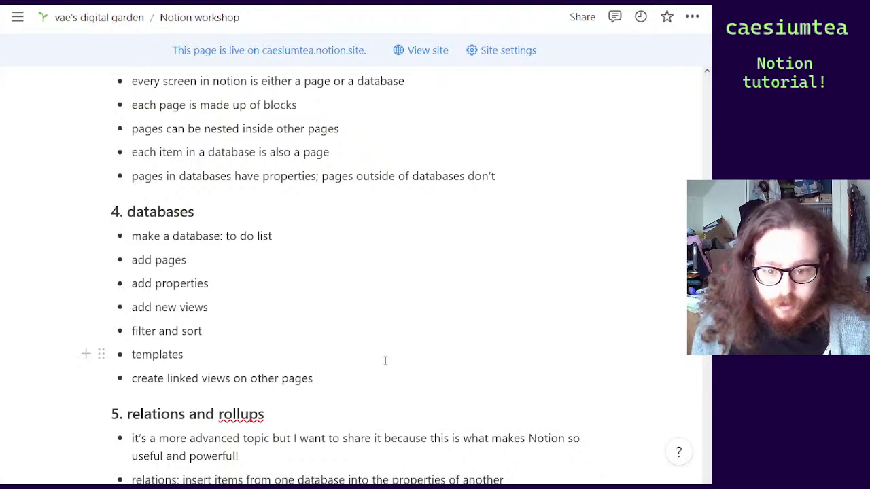
pyautogui.click(263, 225)
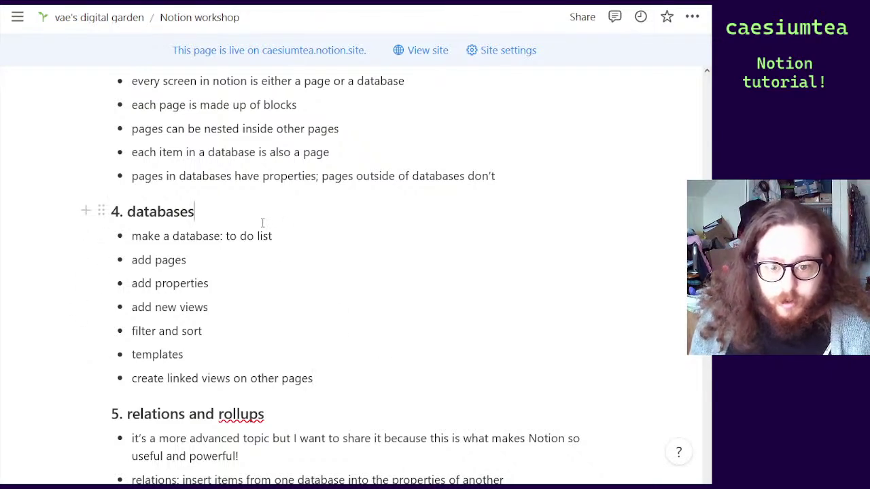
pyautogui.press('Return')
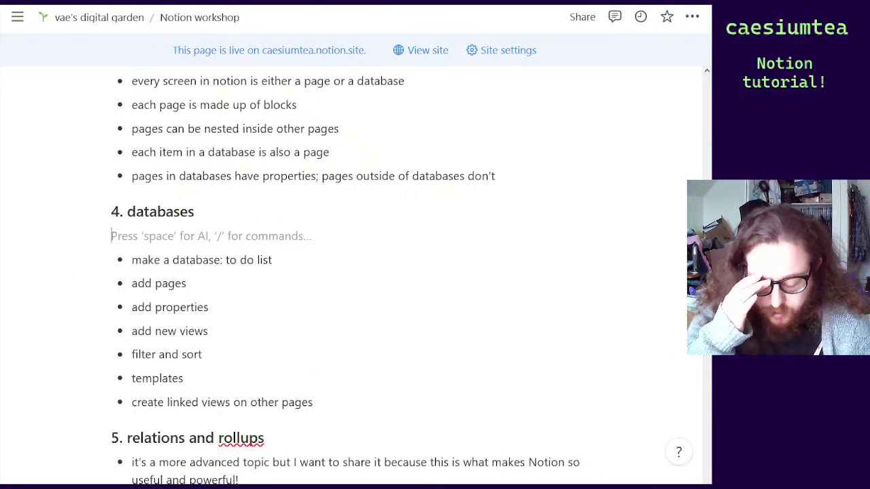
# Create a full-page database from the empty block under the "4. databases" heading
pyautogui.write('+')
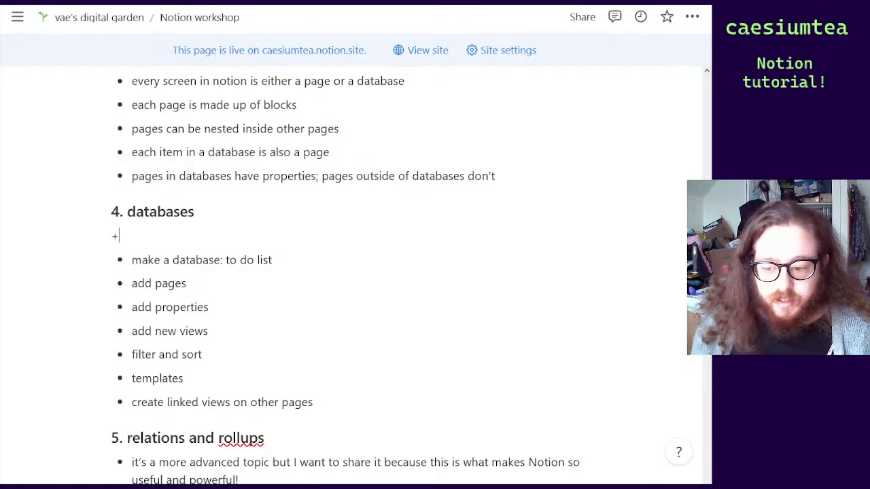
pyautogui.press('BackSpace')
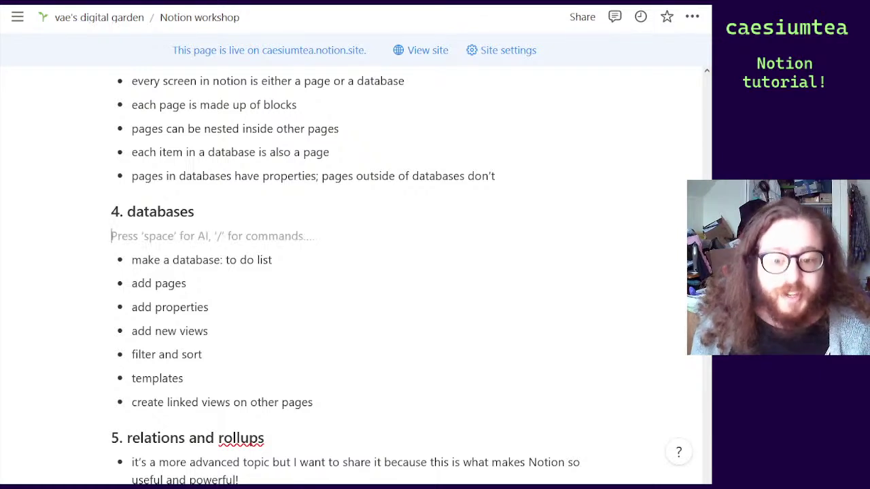
pyautogui.write('/datab')
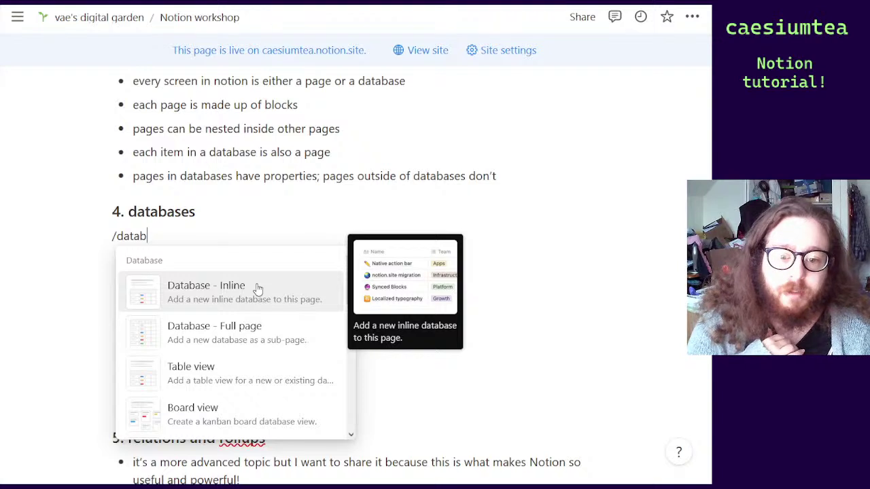
pyautogui.click(259, 332)
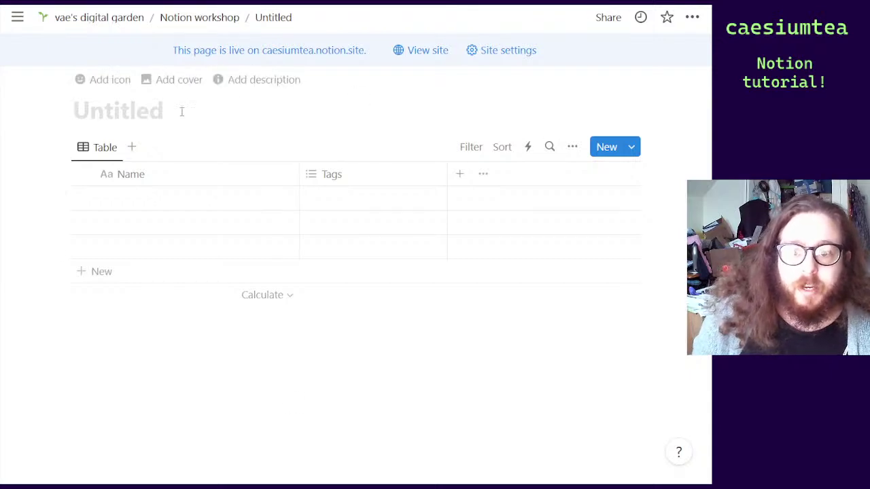
# Title the untitled database "new todo database"
pyautogui.write('n')
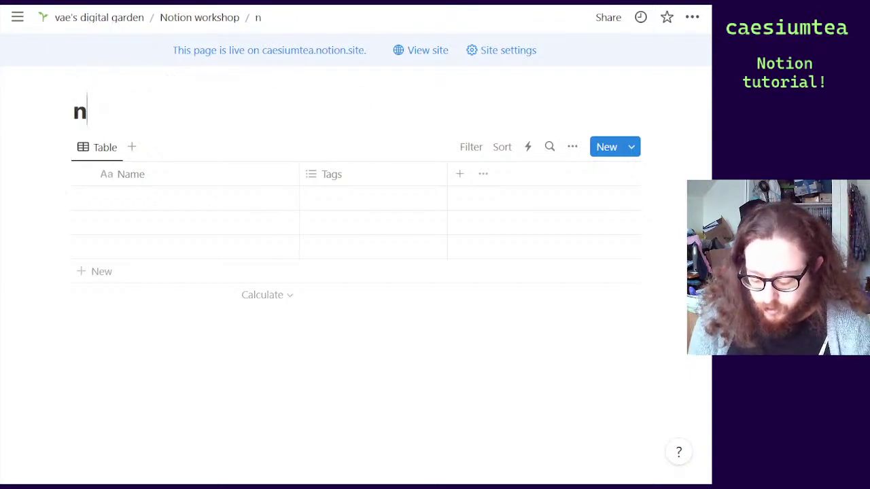
pyautogui.write('ew todo list')
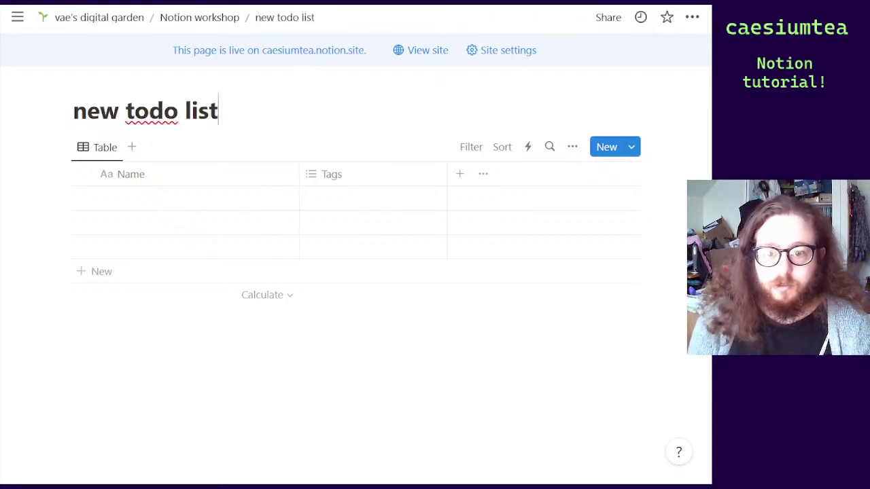
pyautogui.press('BackSpace')
pyautogui.press('BackSpace')
pyautogui.press('BackSpace')
pyautogui.press('BackSpace')
pyautogui.write('databse')
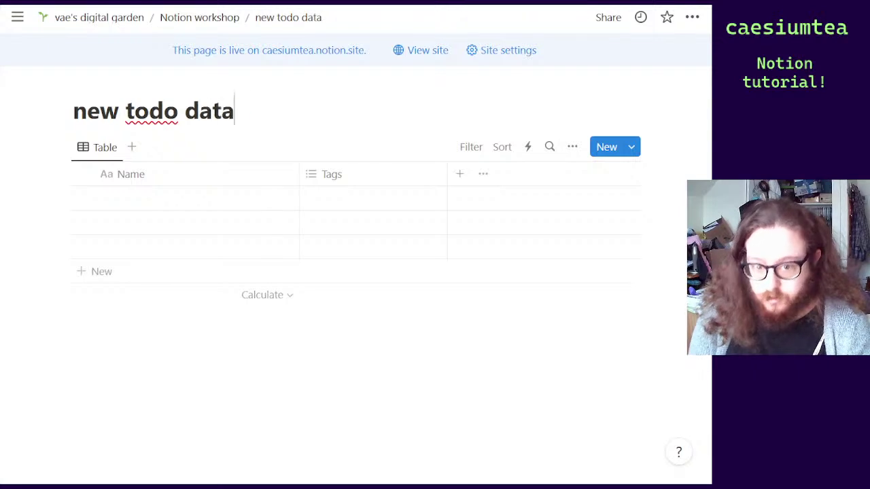
pyautogui.press('BackSpace')
pyautogui.press('BackSpace')
pyautogui.press('BackSpace')
pyautogui.write('base')
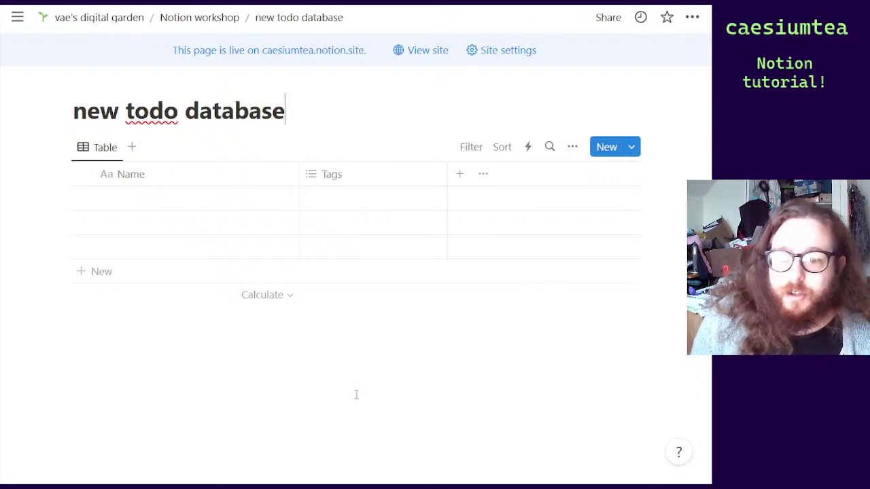
# Replace "new" with "example" in the title so it reads "example todo database"
pyautogui.click(120, 111)
pyautogui.press('BackSpace')
pyautogui.press('BackSpace')
pyautogui.press('BackSpace')
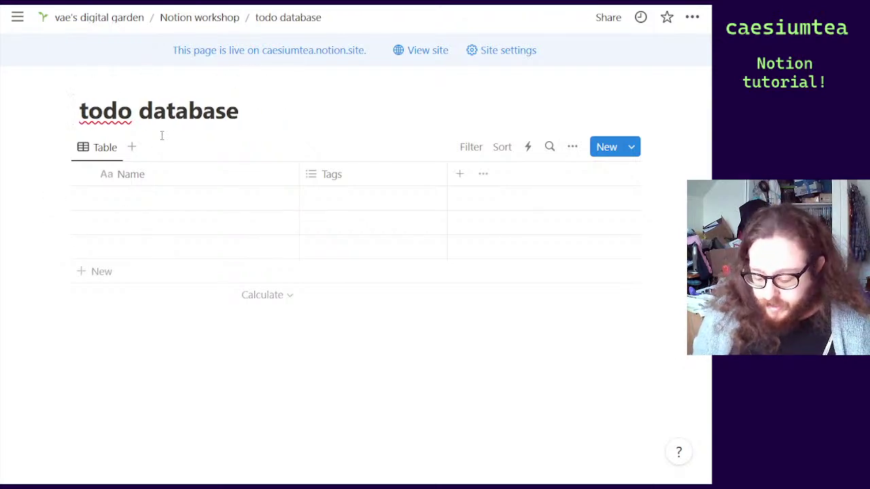
pyautogui.write('example')
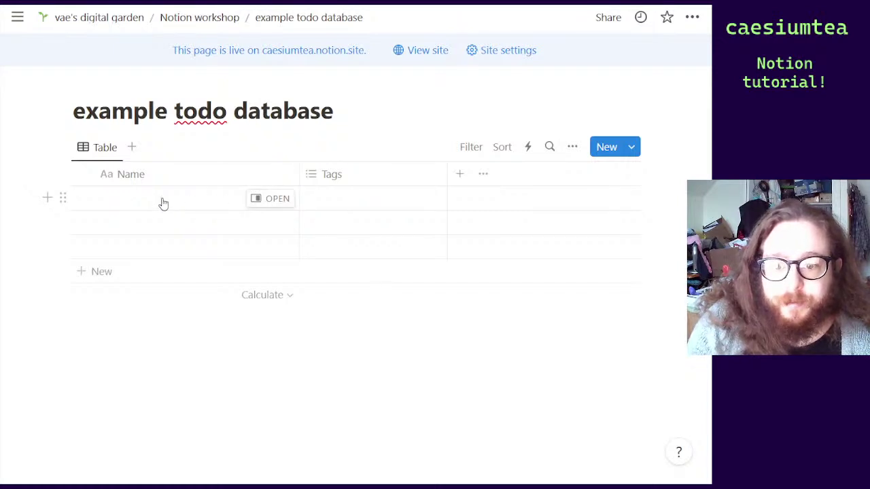
# Name the three blank entries "do laundry", "walk the dog", and "take meds"
pyautogui.click(163, 200)
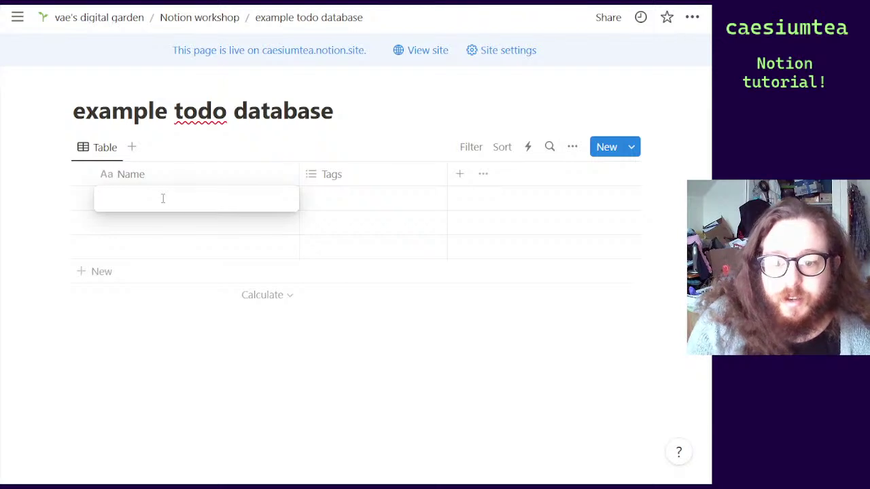
pyautogui.write('do laundry')
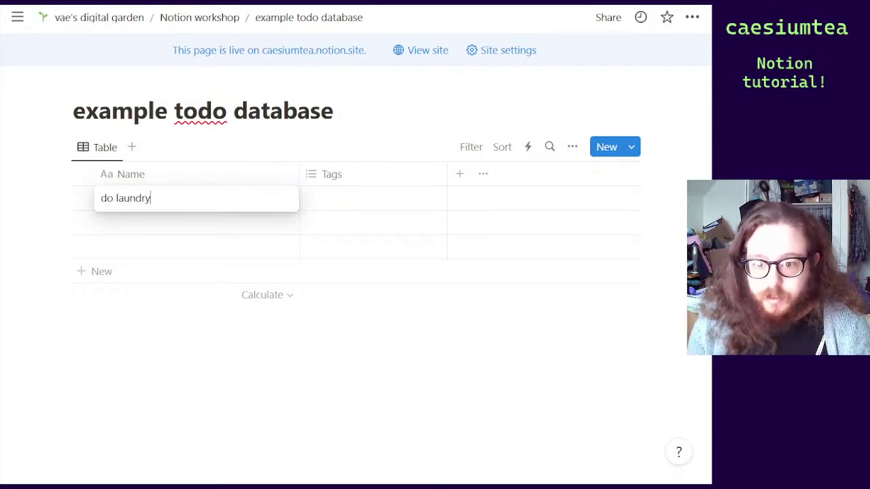
pyautogui.press('Return')
pyautogui.write('walk')
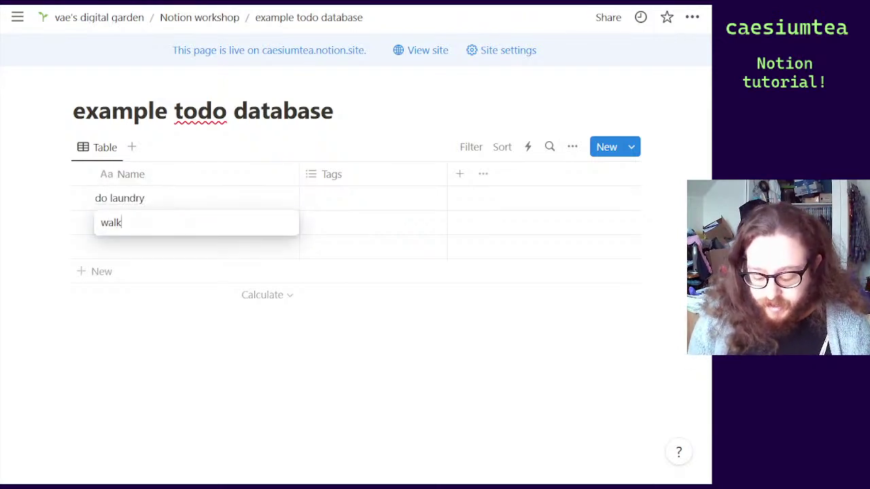
pyautogui.write(' the dog')
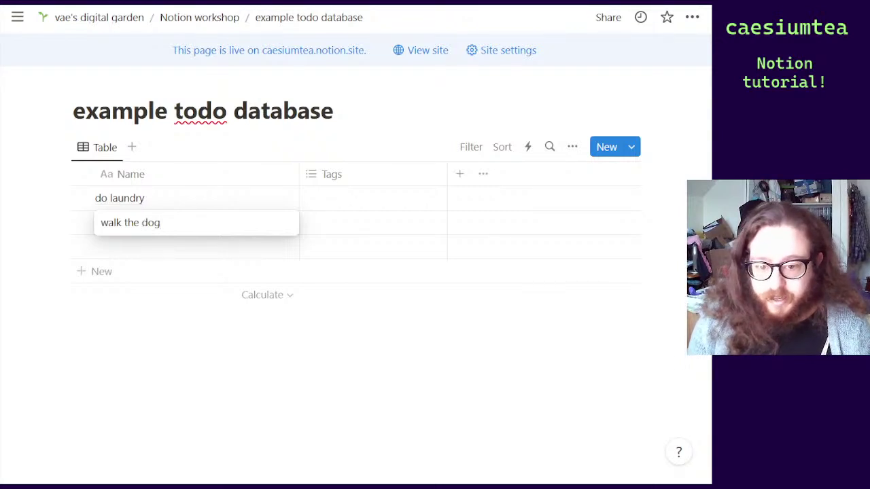
pyautogui.press('Return')
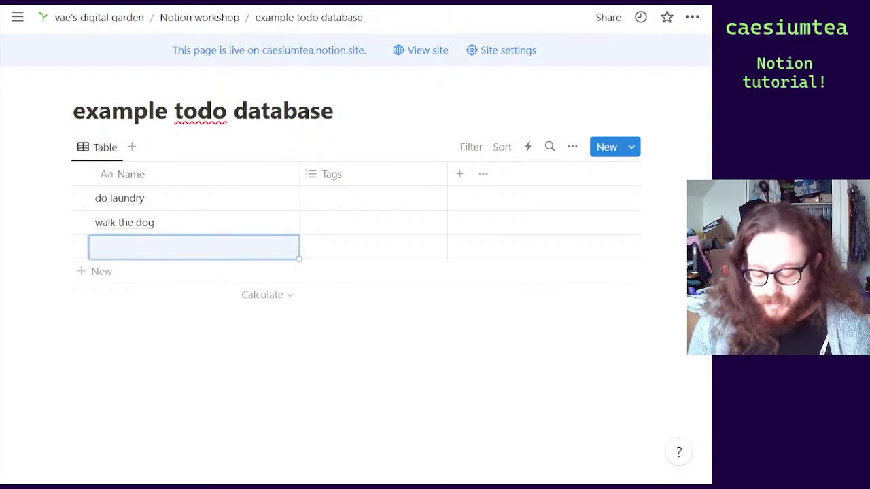
pyautogui.write('take meds')
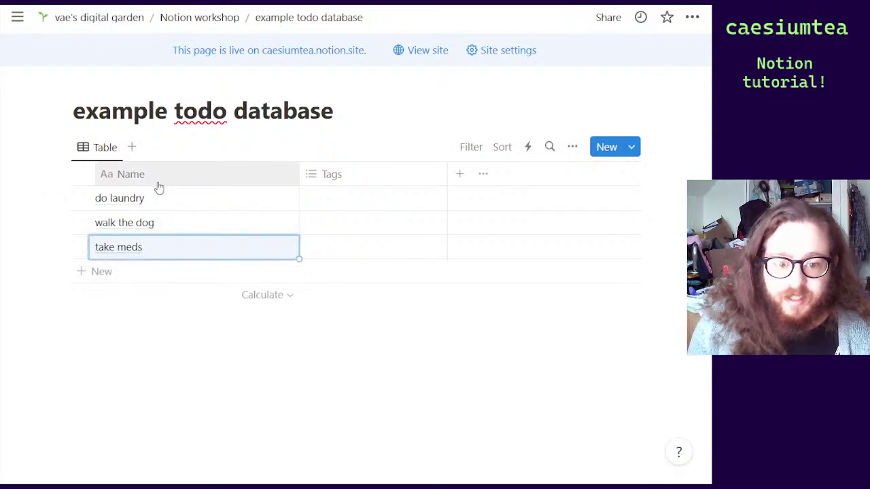
# Create a "household" option in the Tags property and assign it to the "do laundry" entry
pyautogui.click(367, 178)
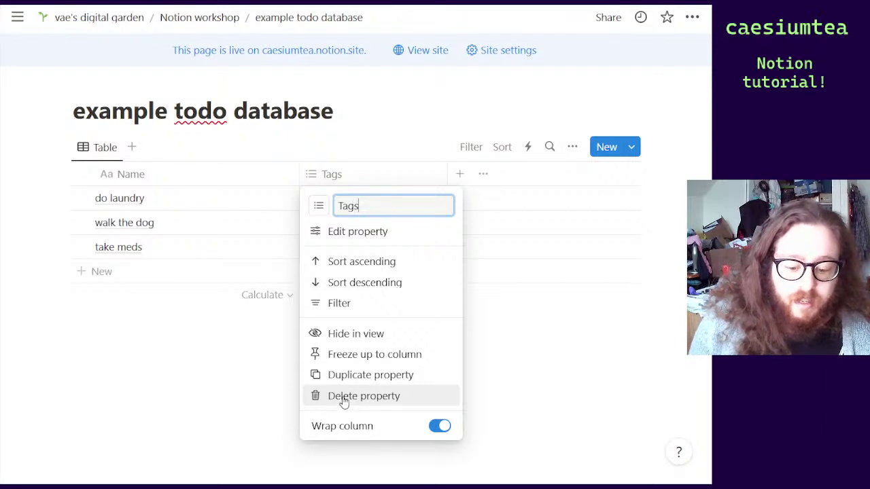
pyautogui.click(503, 352)
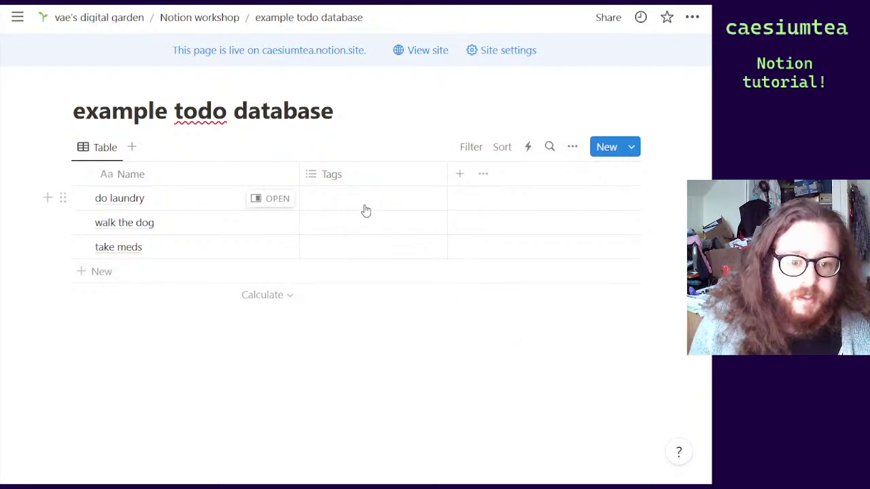
pyautogui.click(363, 207)
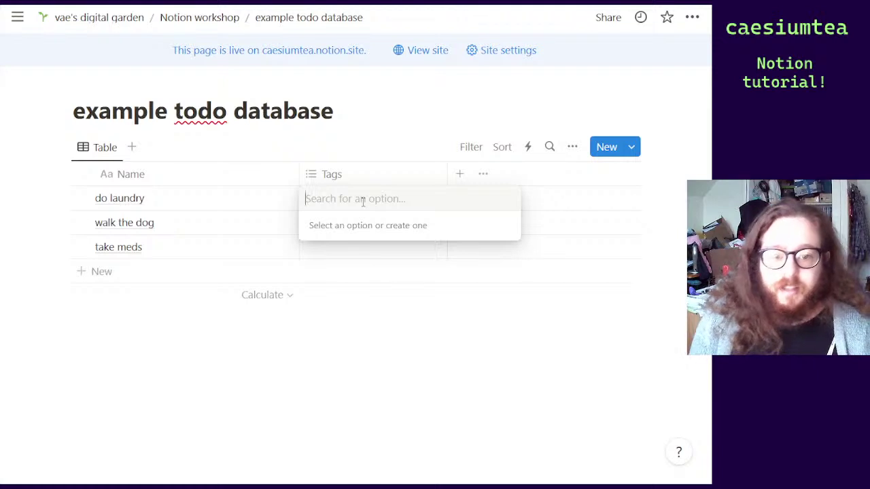
pyautogui.write('house')
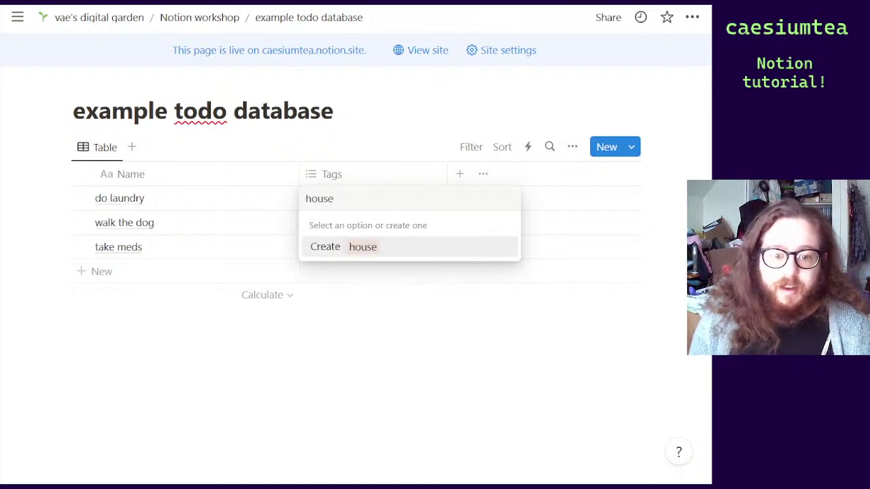
pyautogui.write('hold')
pyautogui.press('Return')
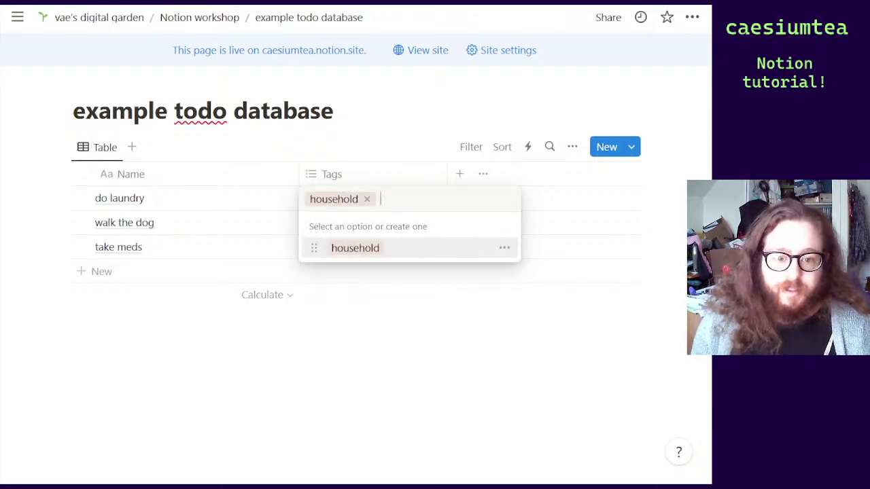
pyautogui.click(358, 390)
# Create a "self care" tag option and assign it to the "take meds" entry
pyautogui.click(339, 252)
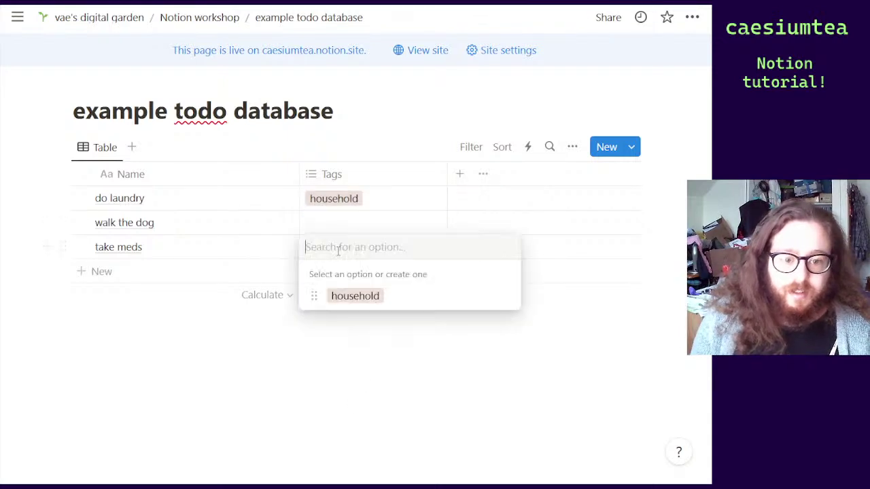
pyautogui.write('self care')
pyautogui.press('Return')
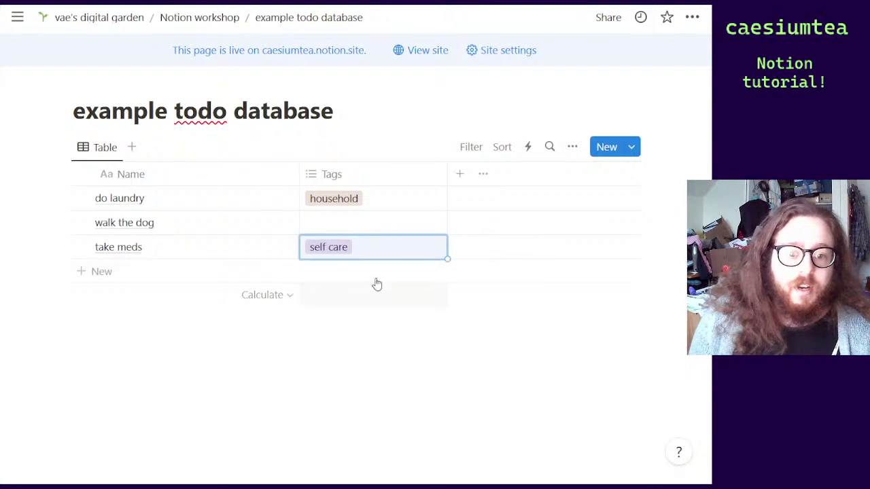
pyautogui.click(408, 387)
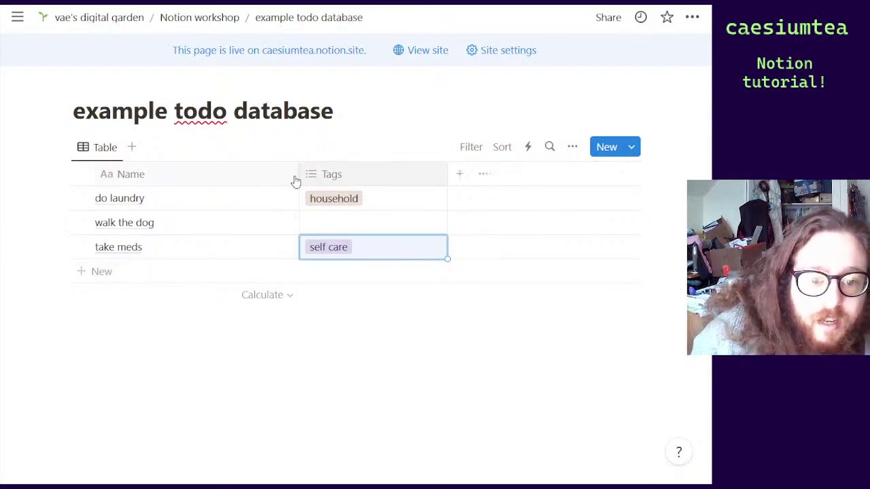
# Examine the Tags property's icon choices, its edit settings, and the list of available property types without changing anything
pyautogui.click(353, 182)
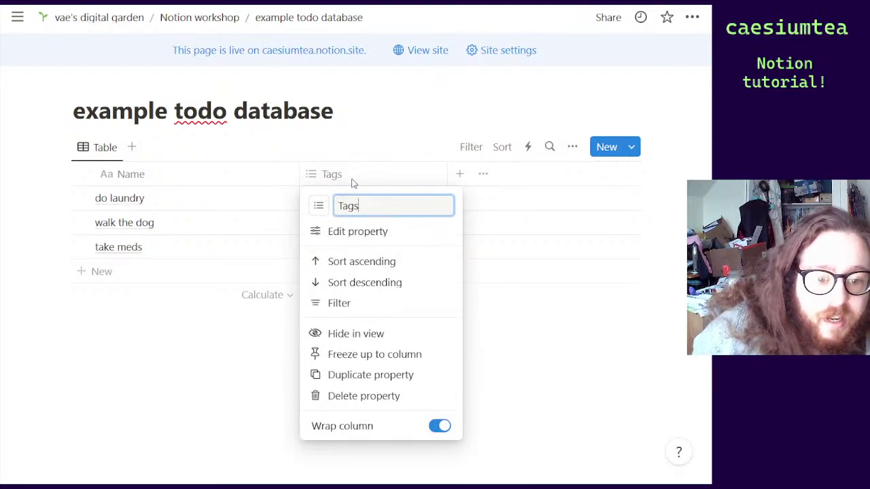
pyautogui.click(319, 206)
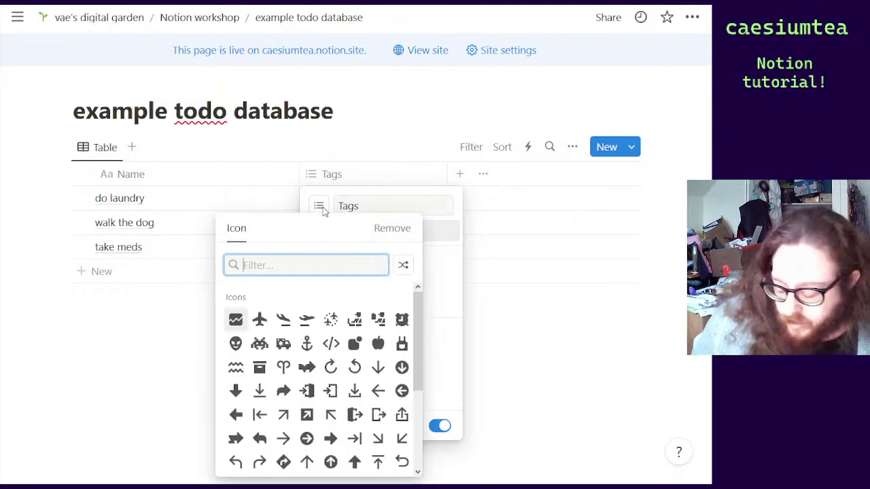
pyautogui.click(323, 211)
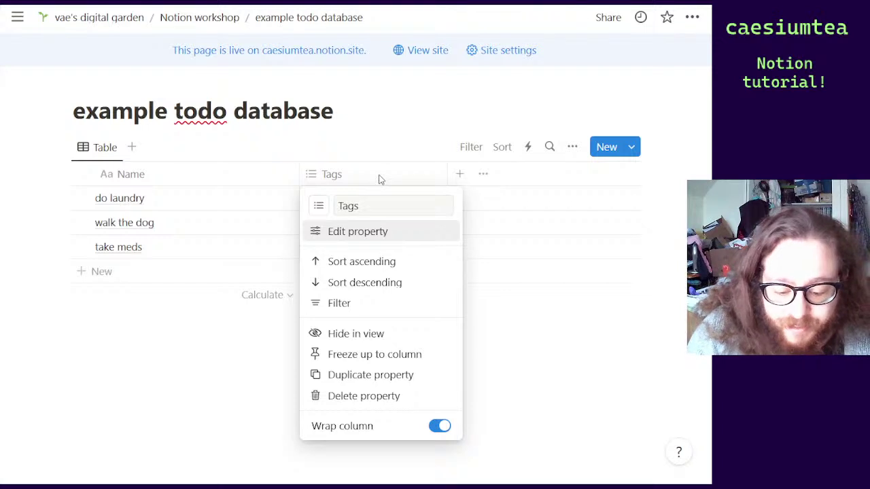
pyautogui.click(348, 233)
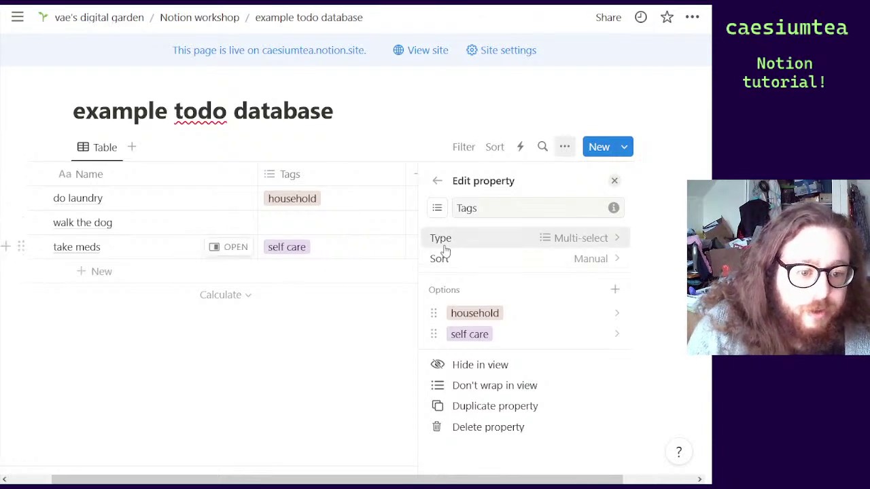
pyautogui.click(573, 244)
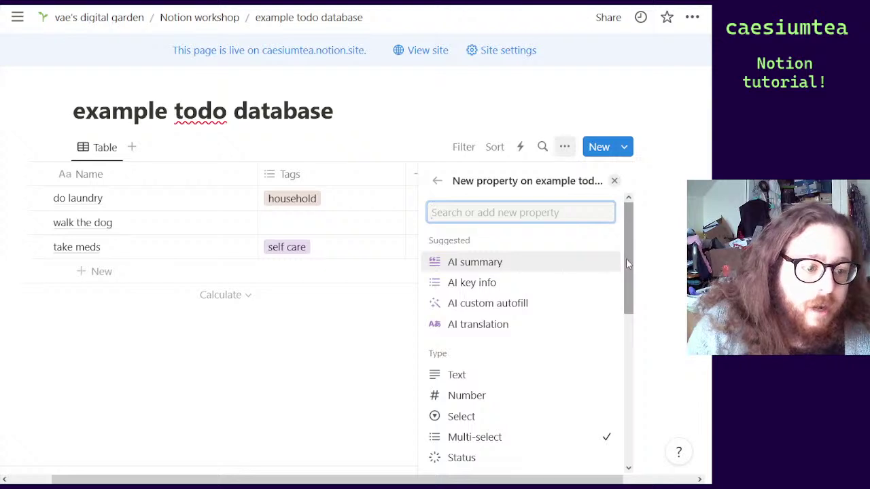
pyautogui.scroll(-3, 618, 299)
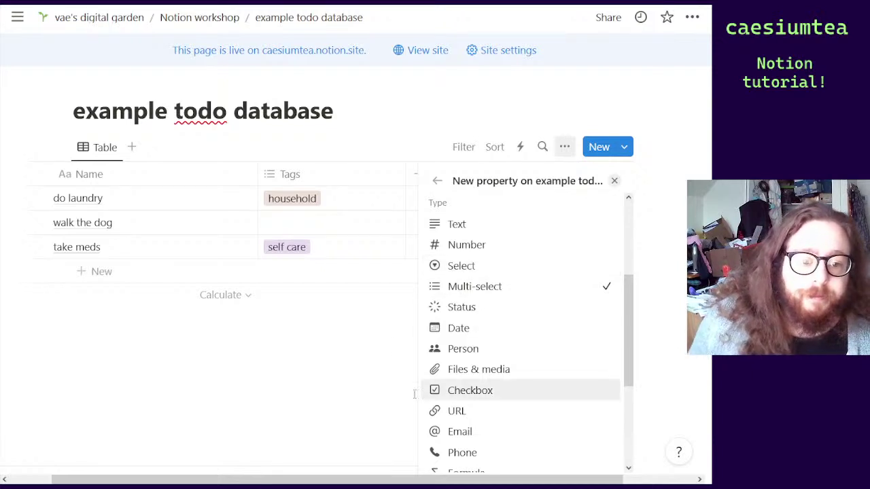
pyautogui.click(387, 332)
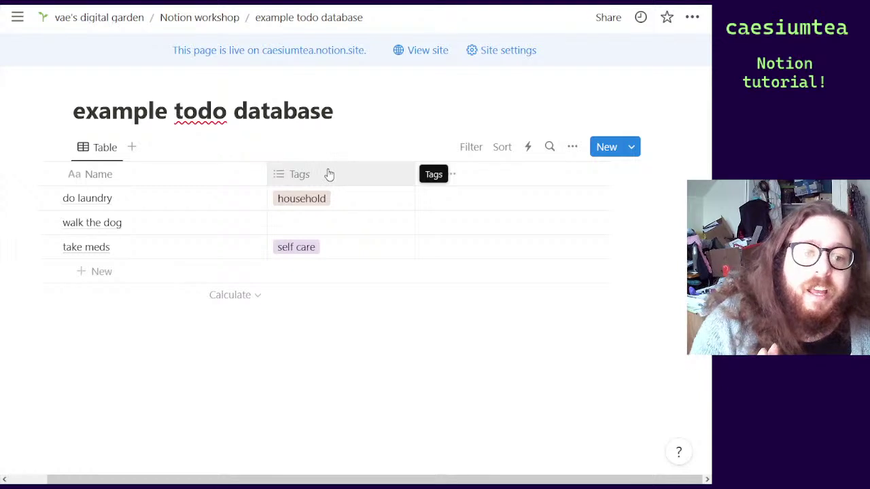
# Add a Text property named "Details" to the database and open the "do laundry" entry's Details cell for editing
pyautogui.click(430, 174)
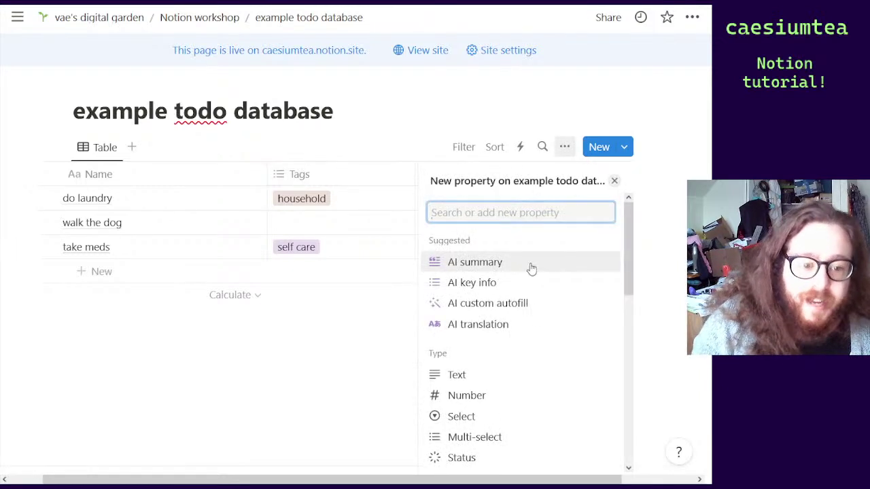
pyautogui.click(471, 378)
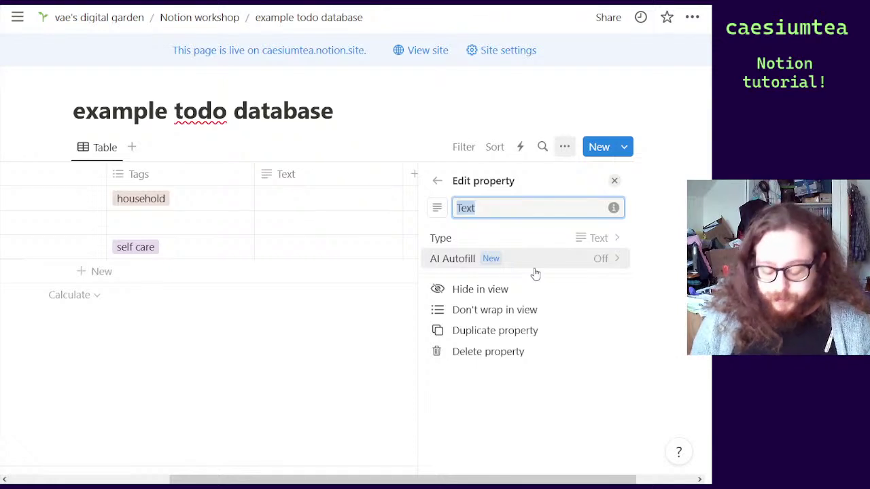
pyautogui.write('Detail')
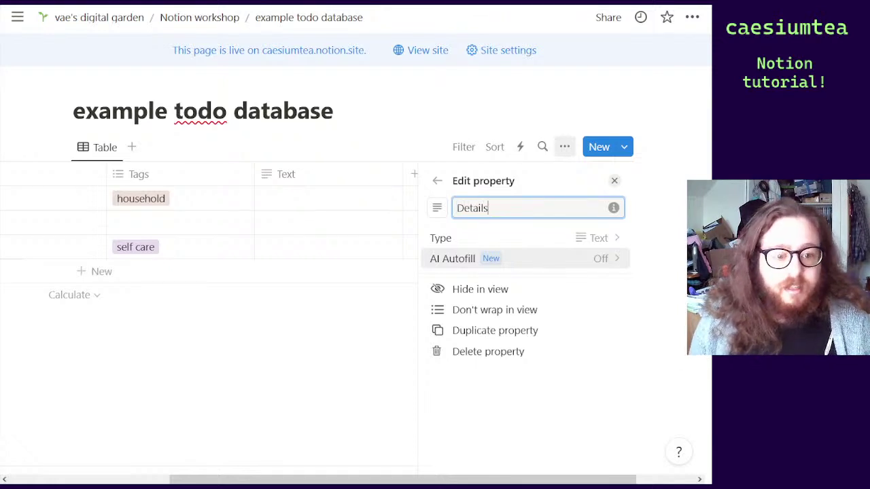
pyautogui.write('s')
pyautogui.click(299, 196)
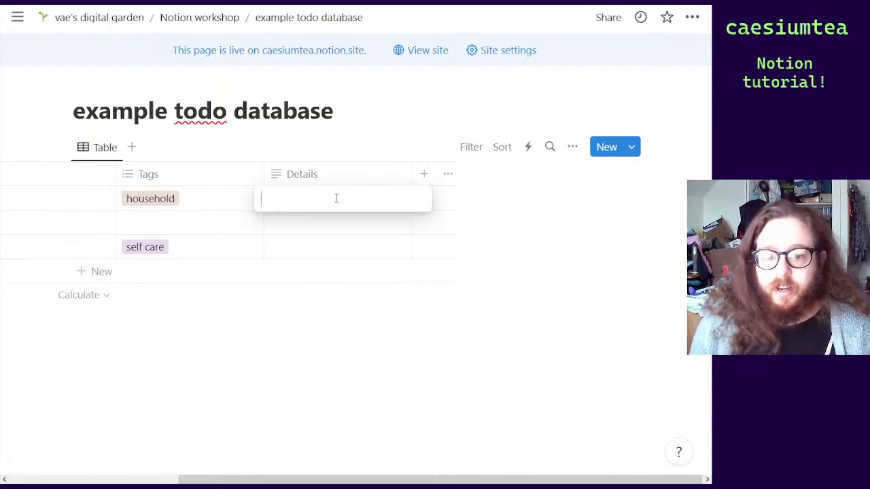
# Enter "don't forget bleach" as the Details text of the "do laundry" entry
pyautogui.write('don')
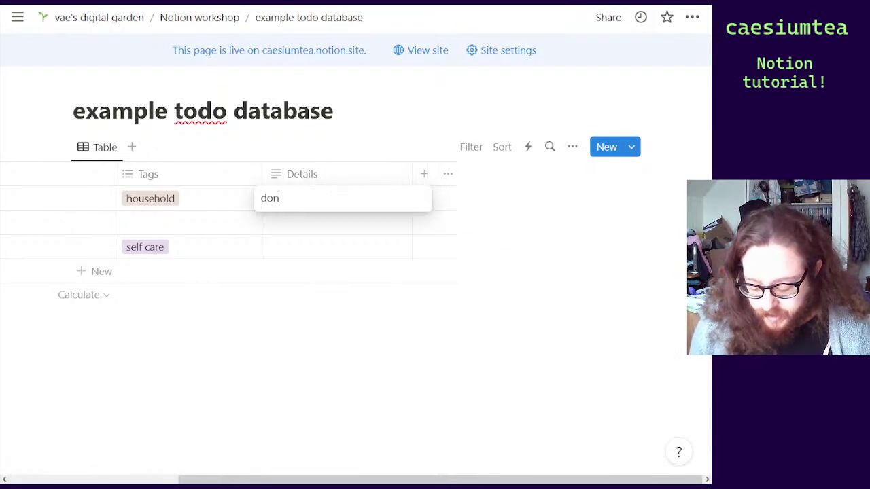
pyautogui.write("'t forget bleach")
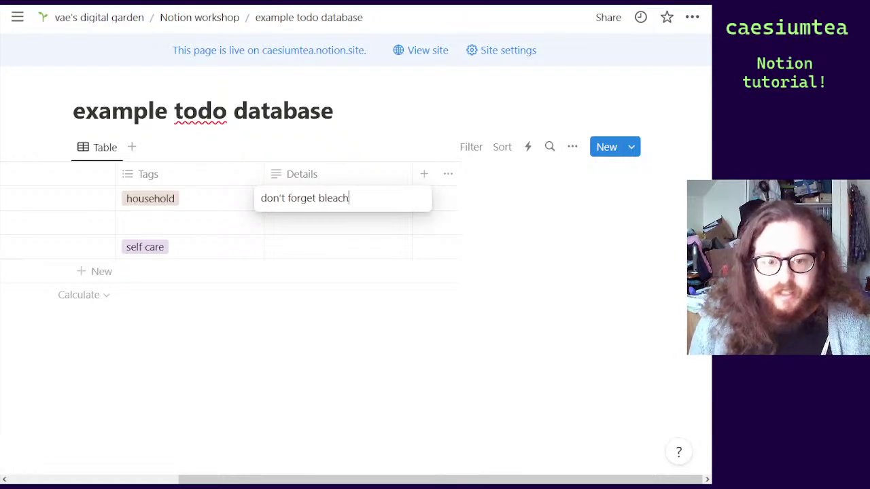
pyautogui.click(338, 223)
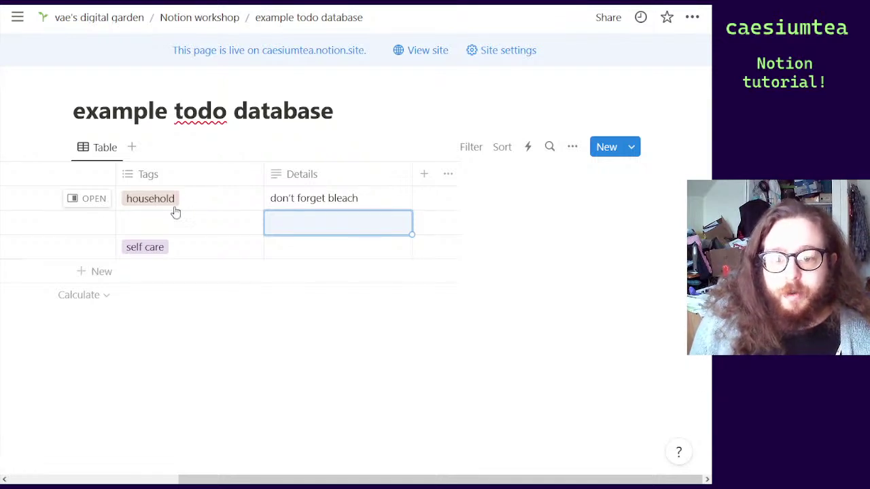
# Review the reusable tag options offered for the "take meds" and "walk the dog" entries without assigning any
pyautogui.click(188, 248)
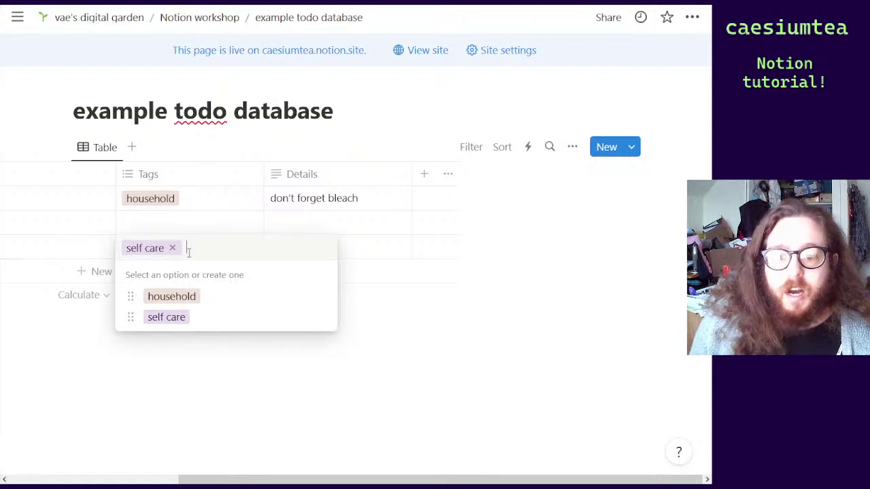
pyautogui.click(191, 371)
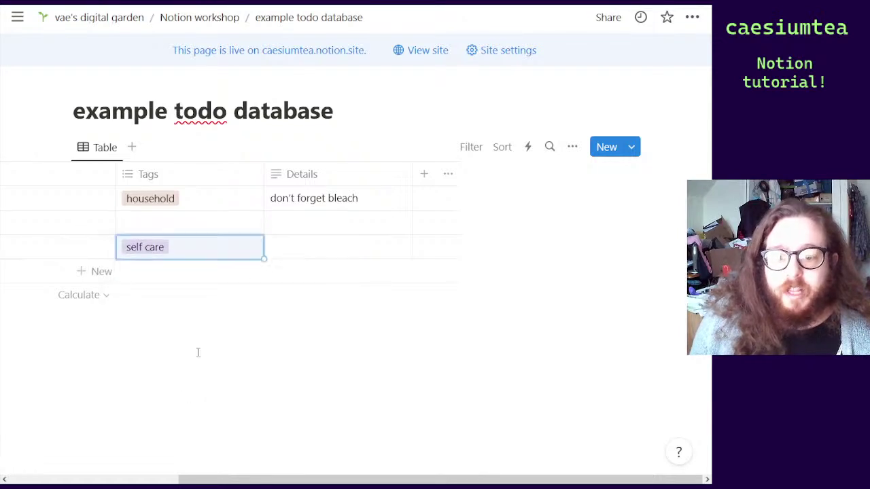
pyautogui.click(193, 227)
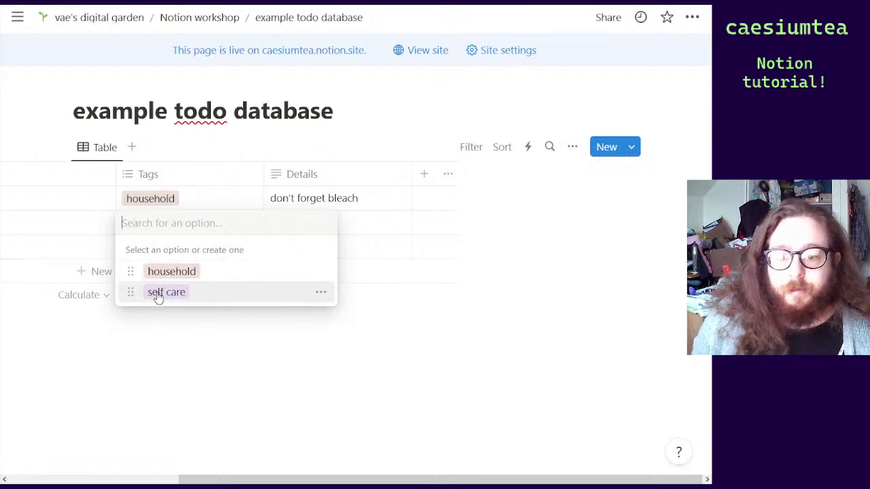
pyautogui.click(201, 368)
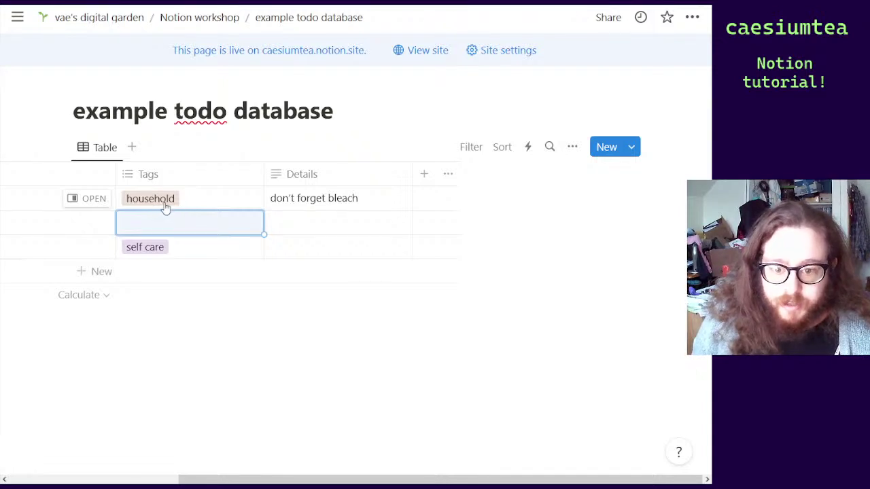
# Add a "shower" entry to the database and assign it the existing "self care" tag
pyautogui.hscroll(-3, 208, 241)
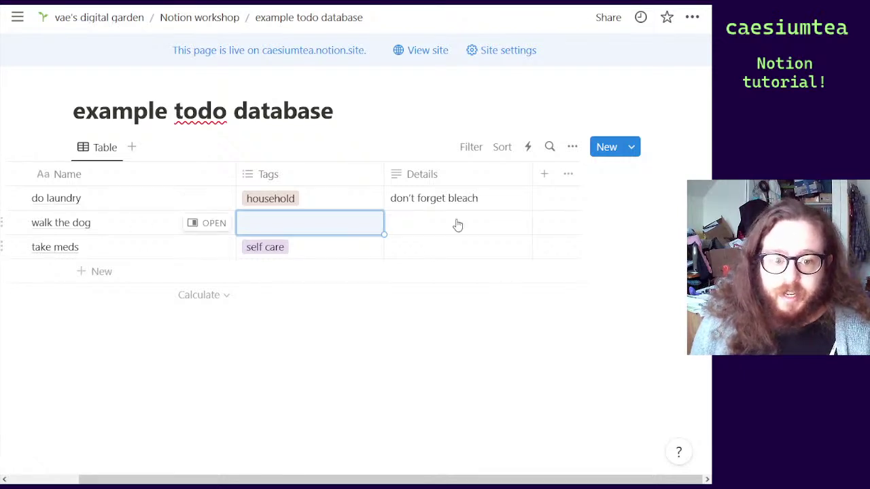
pyautogui.click(89, 274)
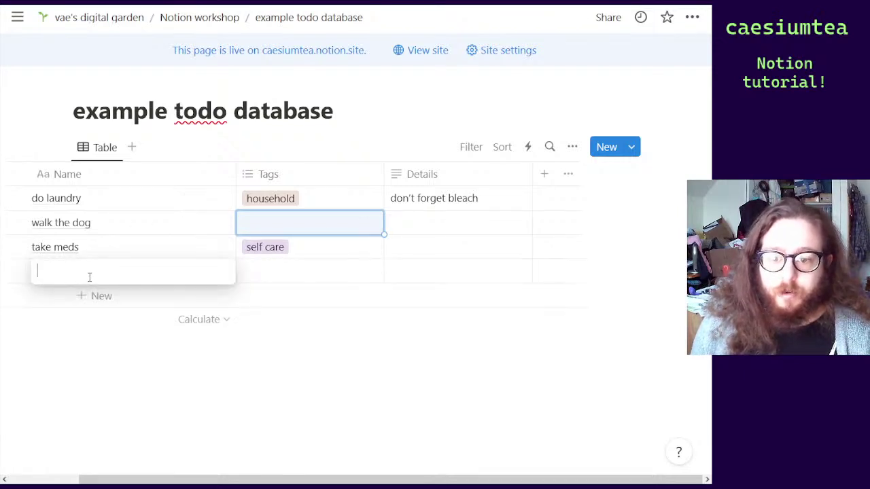
pyautogui.write('shower')
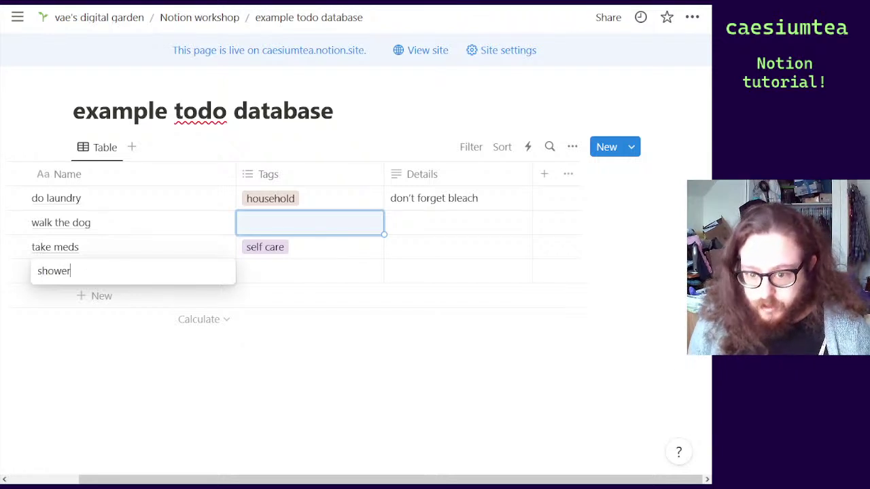
pyautogui.press('Return')
pyautogui.click(303, 274)
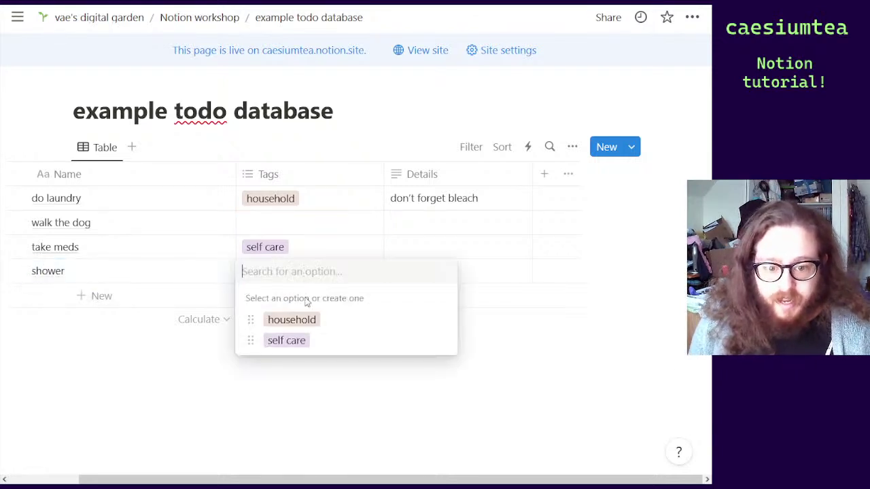
pyautogui.click(294, 342)
pyautogui.click(268, 399)
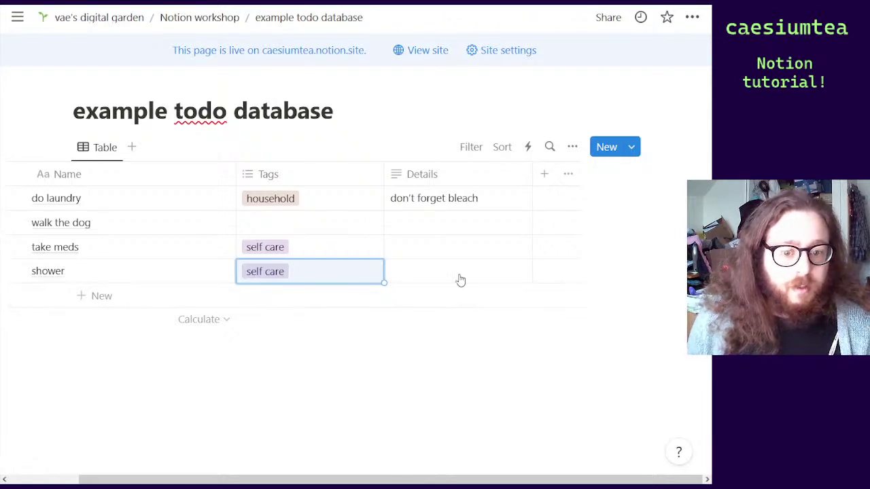
# Reload the page and add a Date property to the database, keeping its default name and formats
pyautogui.hscroll(-2, 512, 276)
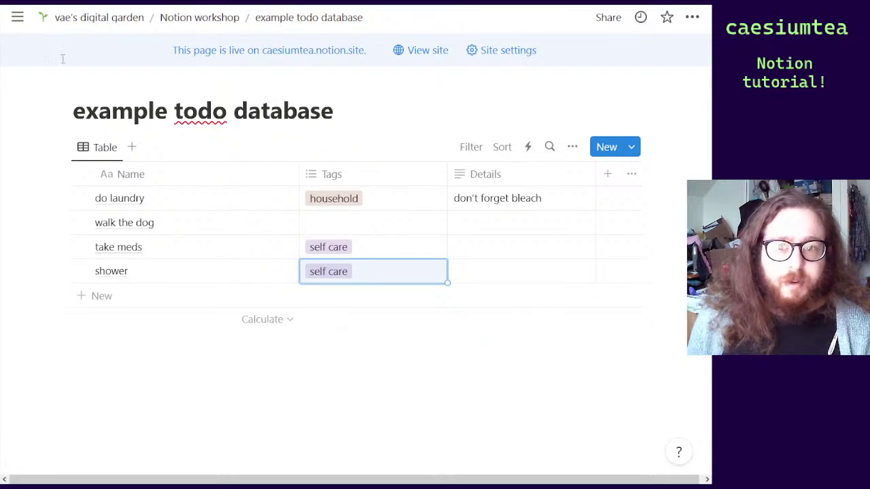
pyautogui.press('F5')
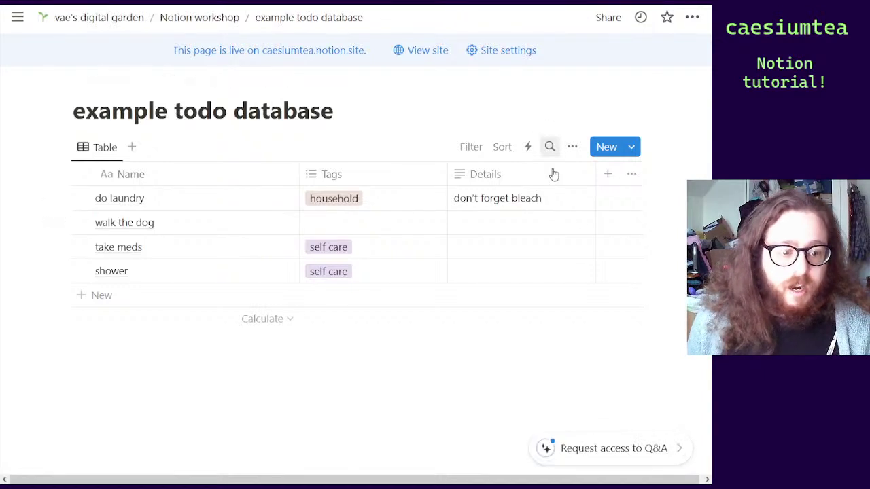
pyautogui.click(610, 176)
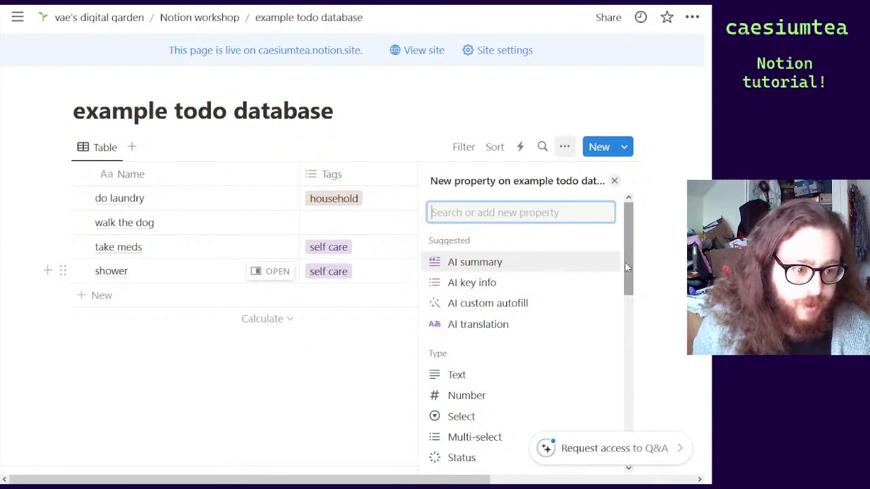
pyautogui.moveTo(625, 261); pyautogui.dragTo(626, 342)
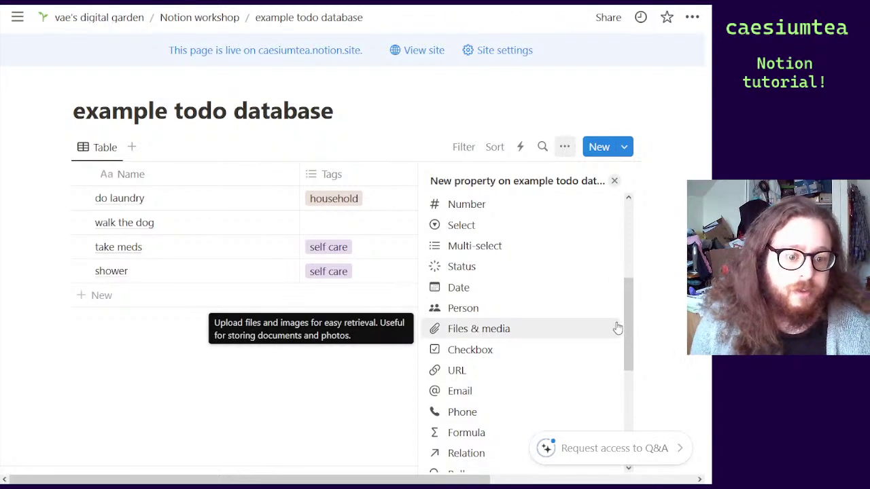
pyautogui.click(476, 291)
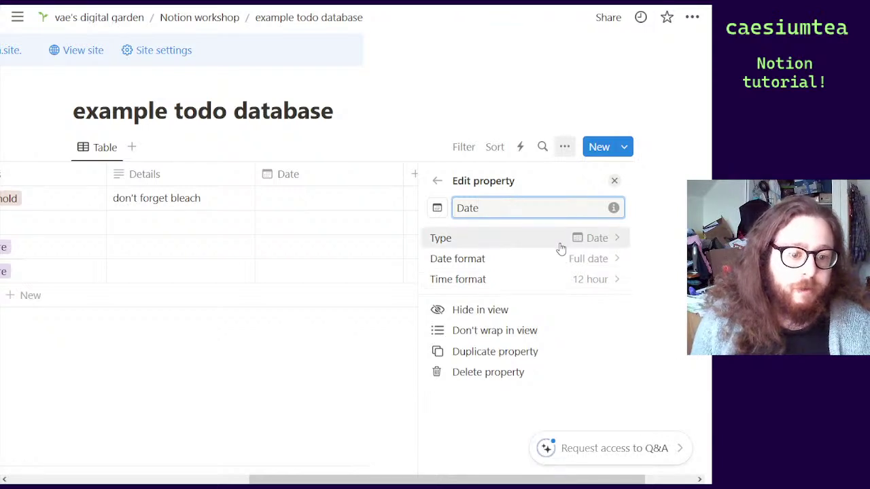
pyautogui.click(362, 398)
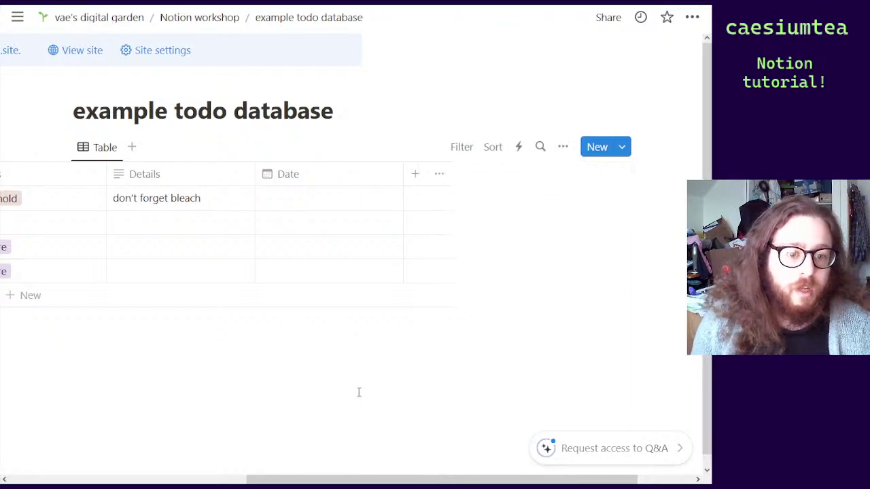
# Set the date of the "do laundry" entry to January 17, 2024
pyautogui.click(305, 200)
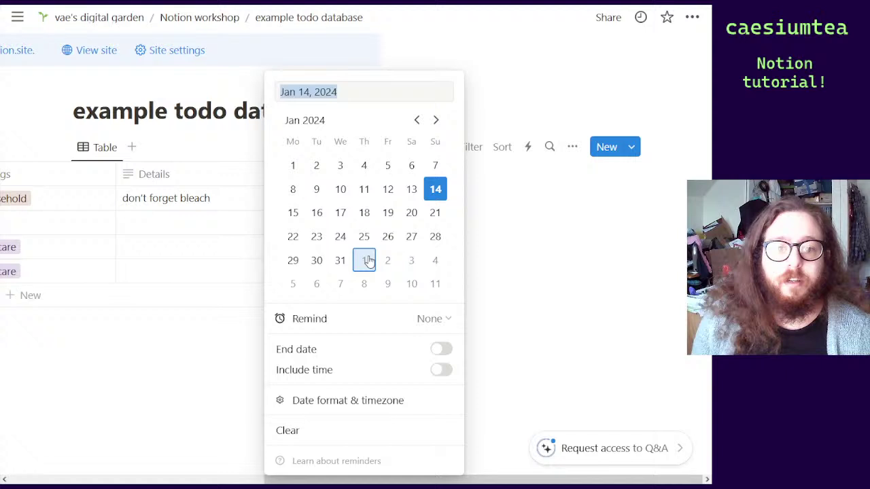
pyautogui.click(341, 214)
pyautogui.click(196, 385)
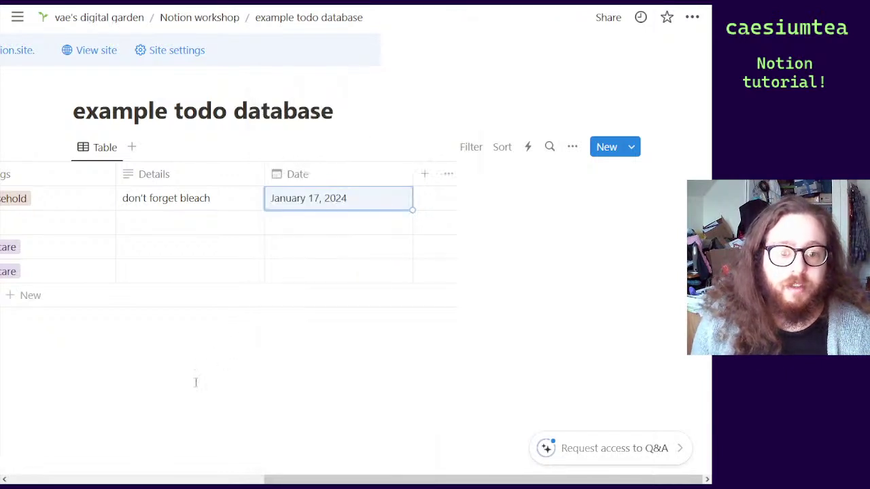
pyautogui.click(363, 209)
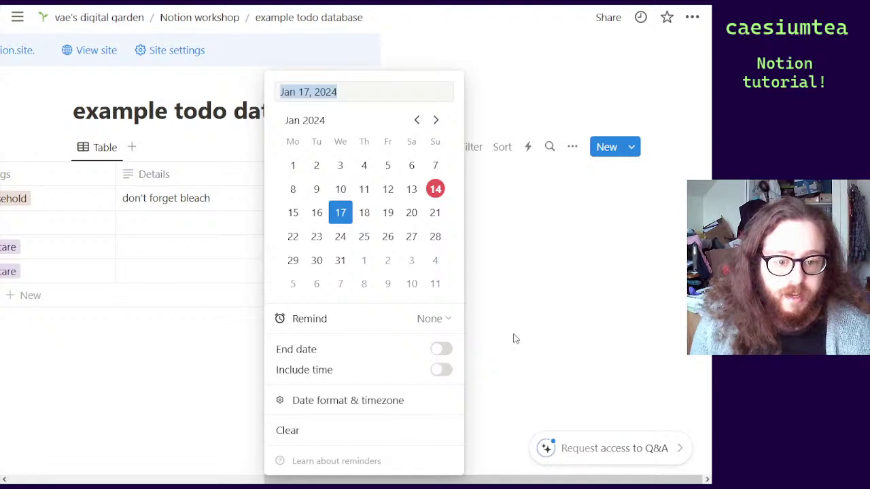
pyautogui.click(520, 378)
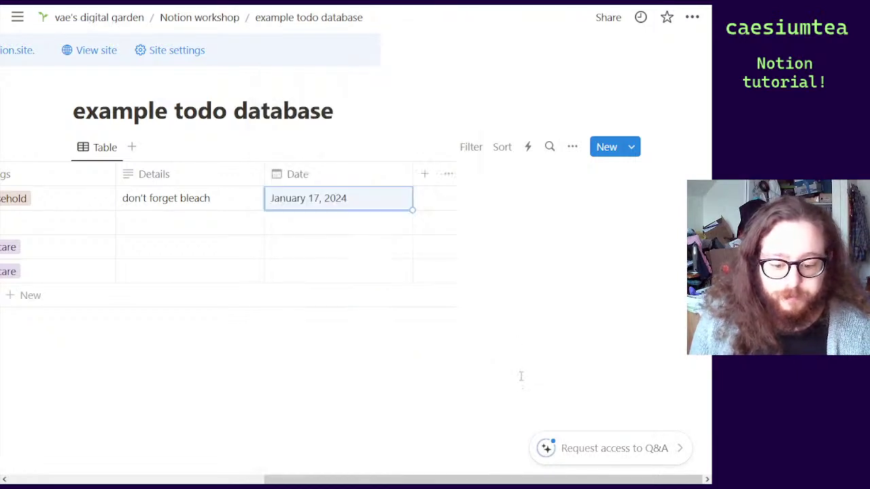
# Examine the available types for a new property, from Text through Relation and the Connections, without adding one
pyautogui.click(425, 175)
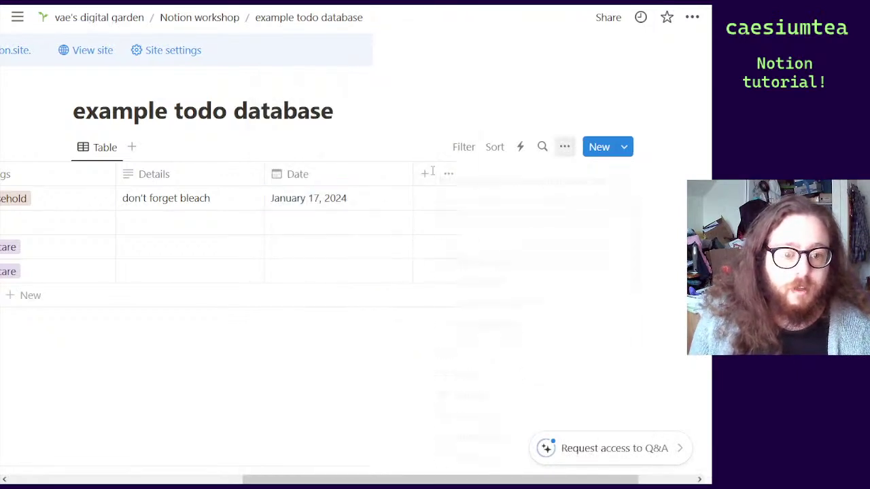
pyautogui.scroll(-2, 520, 271)
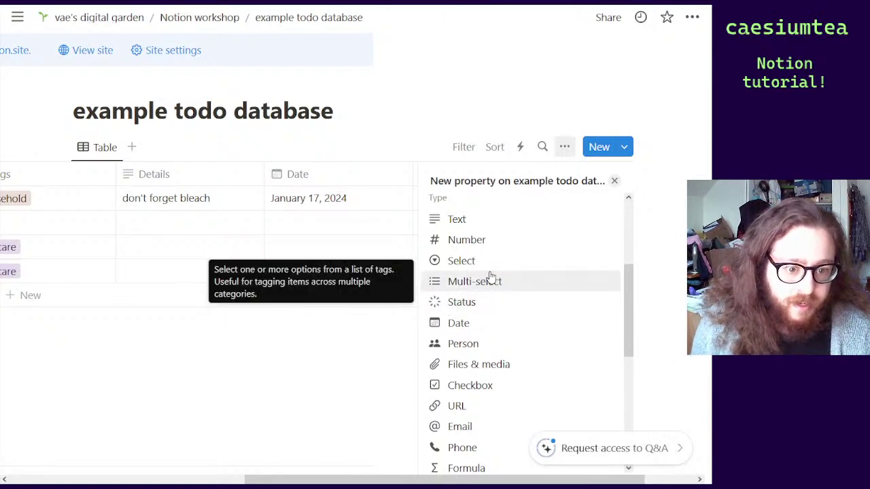
pyautogui.scroll(-3, 491, 275)
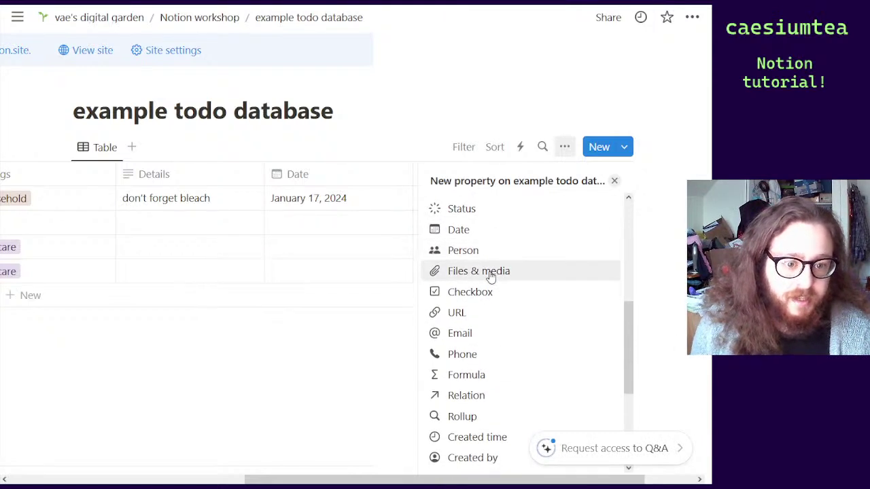
pyautogui.scroll(-1, 505, 273)
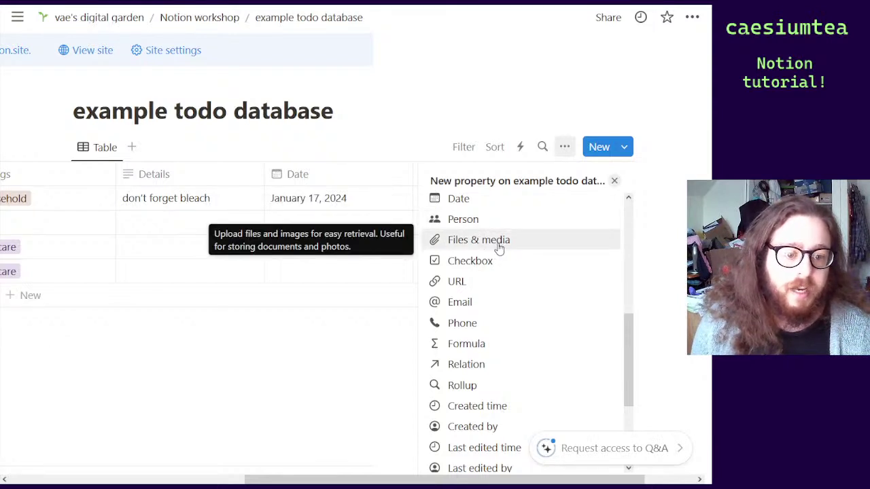
pyautogui.scroll(-1, 497, 248)
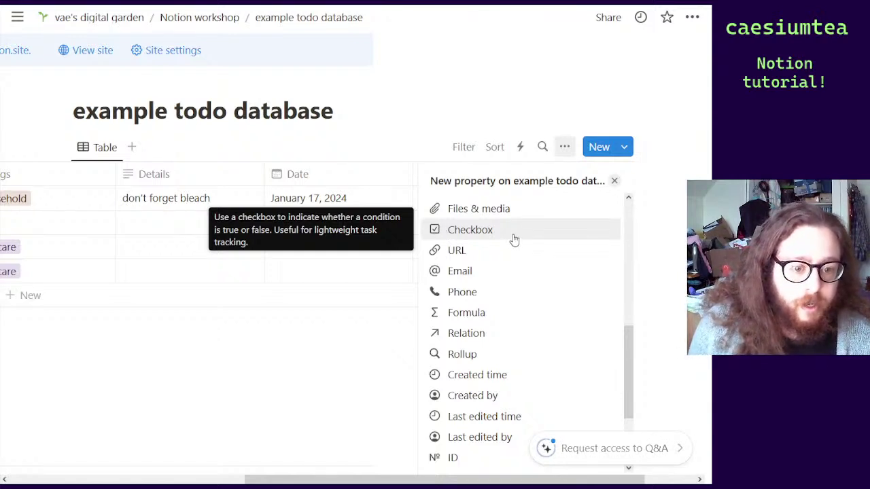
pyautogui.scroll(-1, 514, 239)
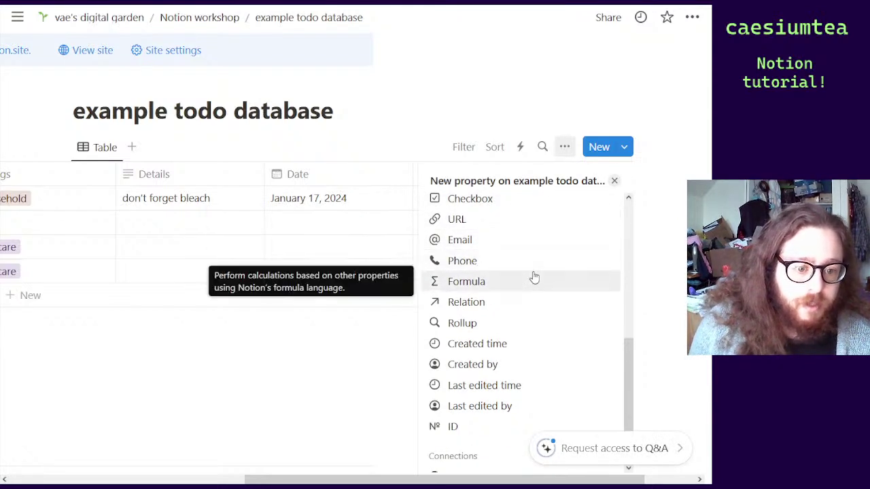
pyautogui.scroll(-1, 534, 276)
pyautogui.scroll(-1, 534, 276)
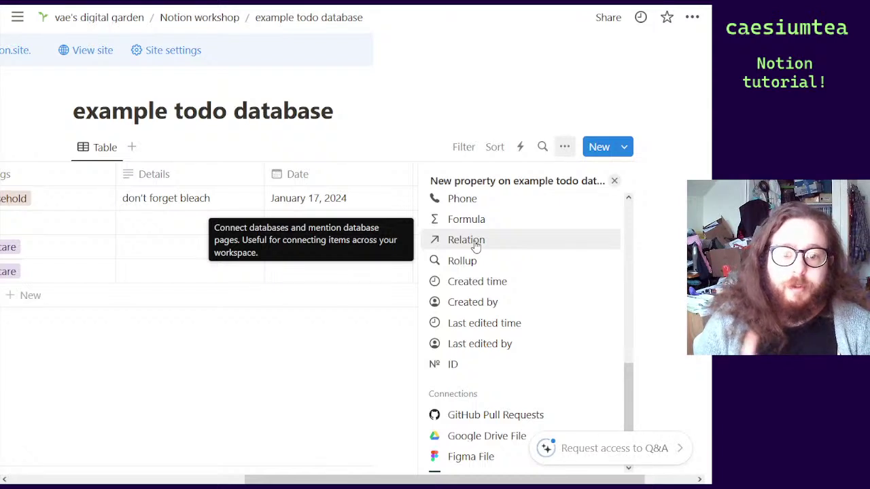
pyautogui.click(365, 364)
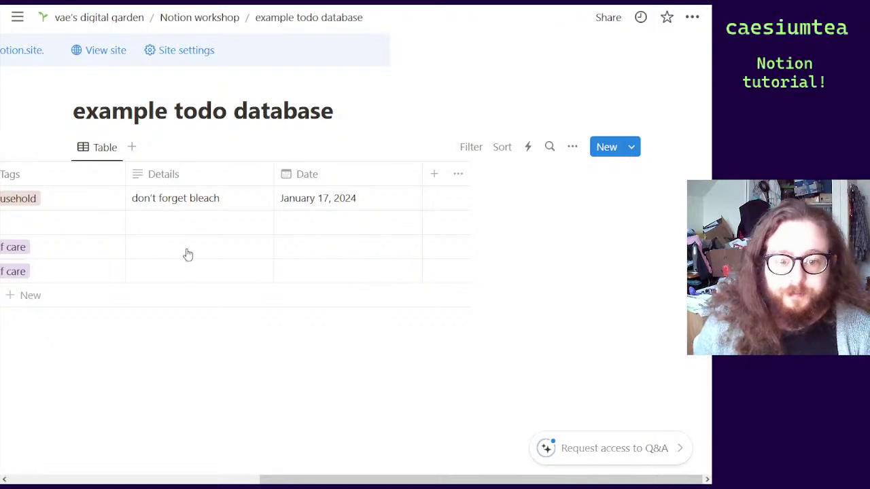
# Set the dates to January 16, 2024 for "walk the dog", January 9, 2024 for "take meds" and January 27, 2024 for "shower"
pyautogui.click(328, 231)
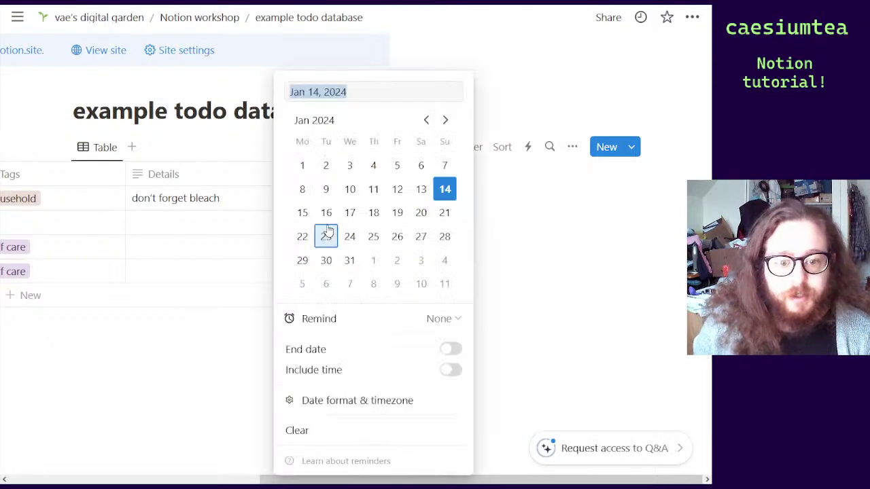
pyautogui.click(330, 211)
pyautogui.click(217, 374)
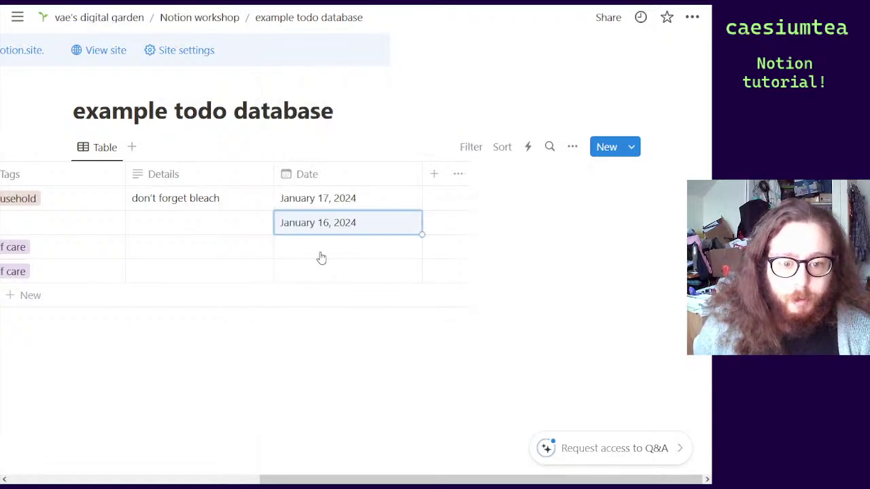
pyautogui.click(322, 257)
pyautogui.click(325, 188)
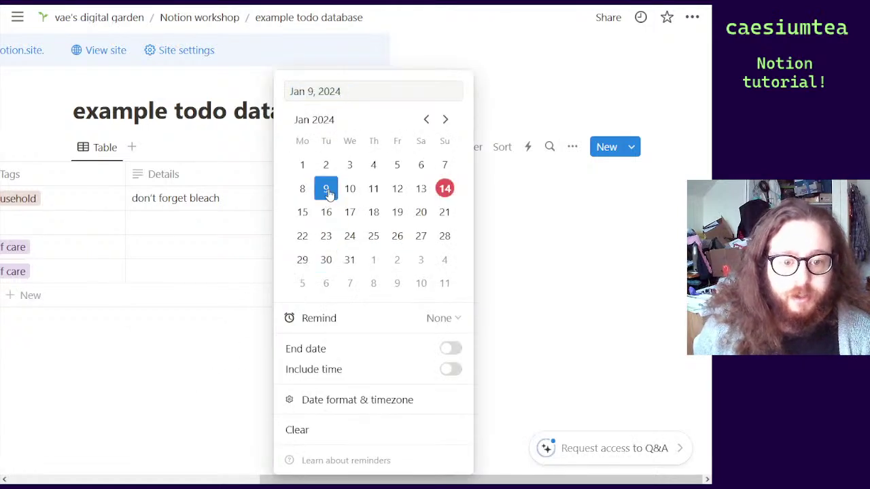
pyautogui.click(212, 439)
pyautogui.click(346, 274)
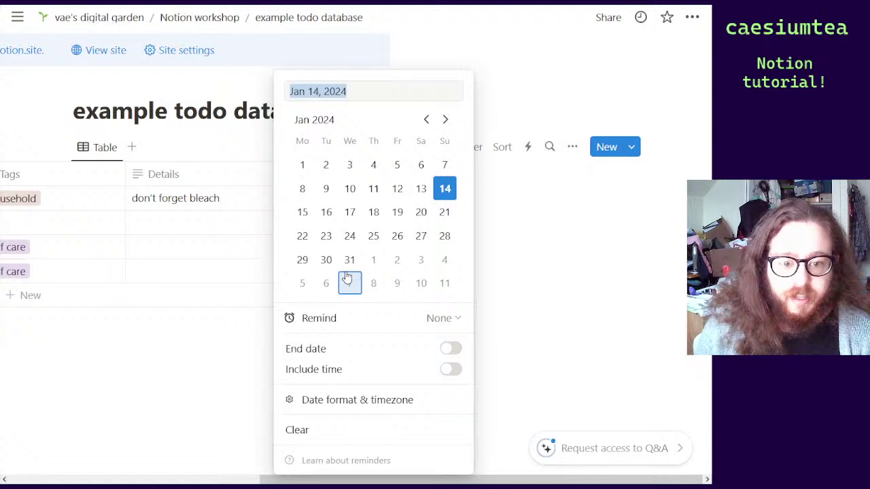
pyautogui.click(416, 236)
pyautogui.click(210, 382)
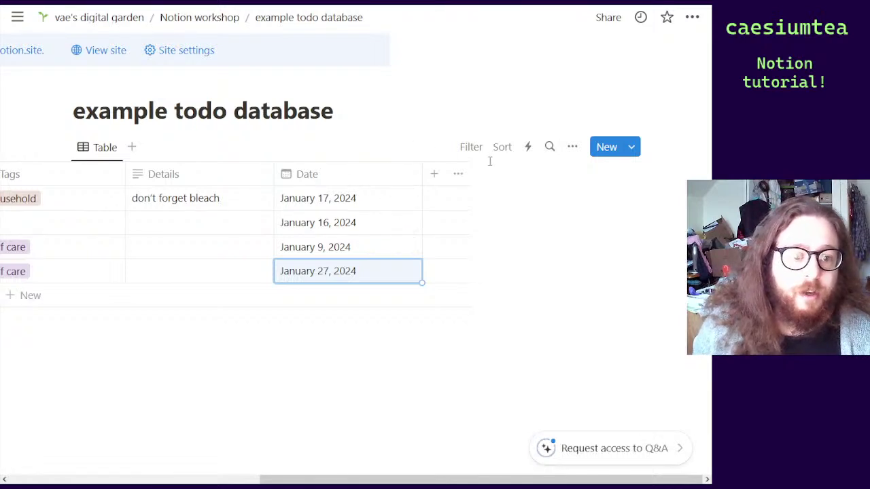
# Sort the to-do table by Date in descending order and look over the reordered entries
pyautogui.click(507, 146)
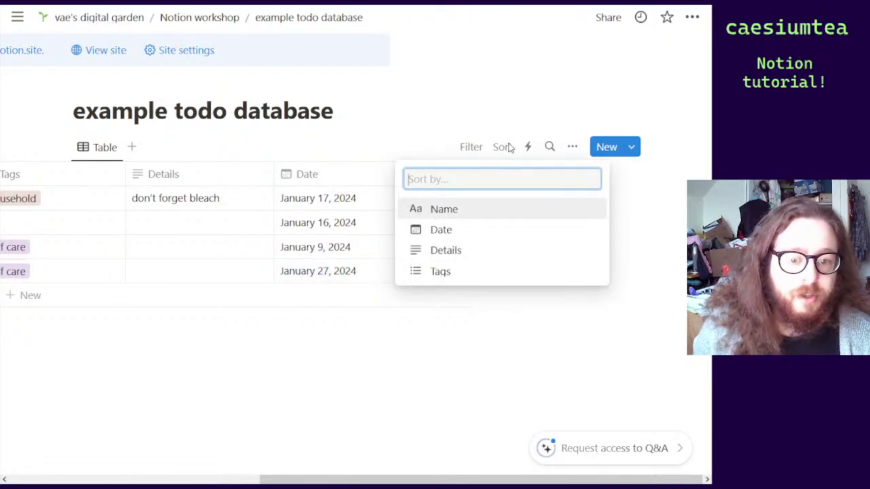
pyautogui.click(440, 233)
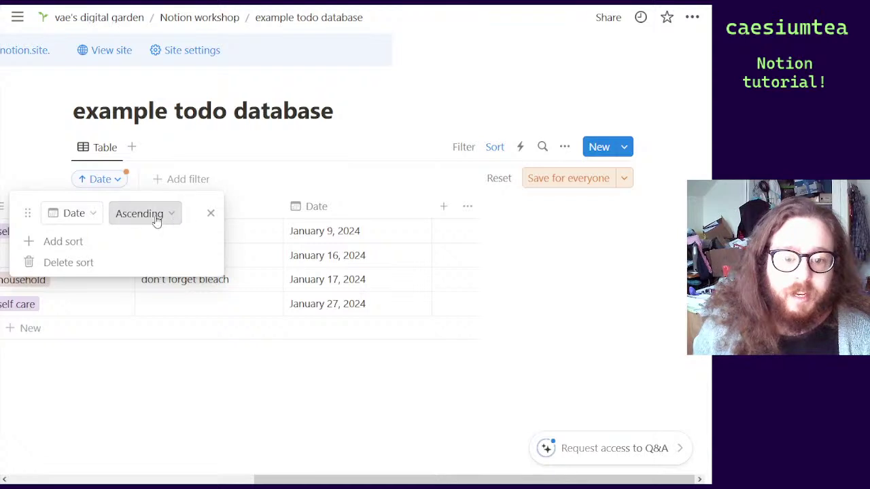
pyautogui.click(176, 217)
pyautogui.click(151, 265)
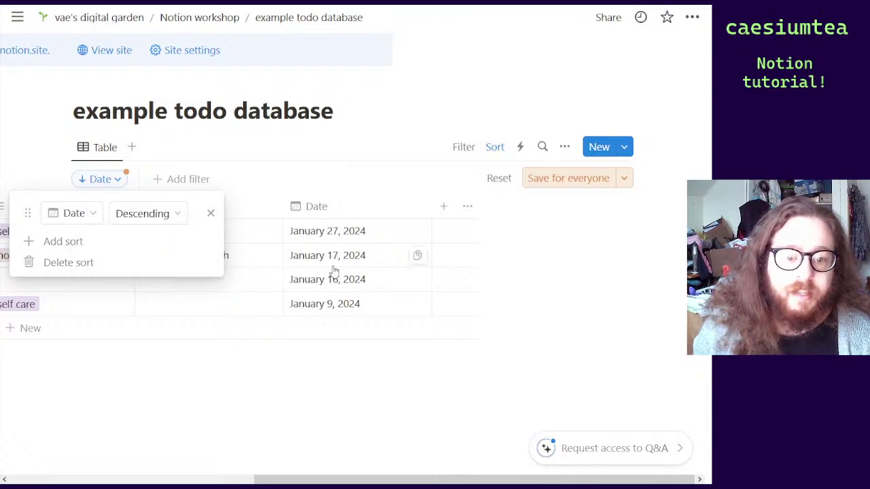
pyautogui.click(334, 351)
pyautogui.moveTo(282, 478); pyautogui.dragTo(121, 478)
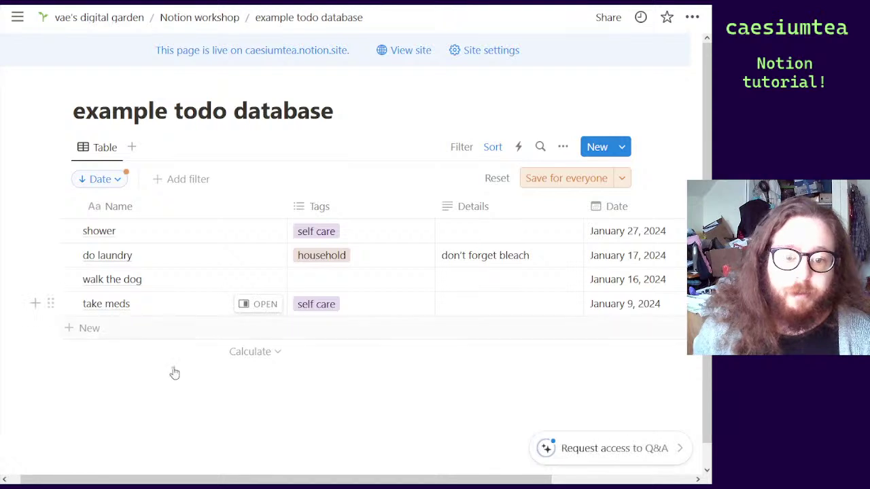
pyautogui.moveTo(307, 480); pyautogui.dragTo(349, 481)
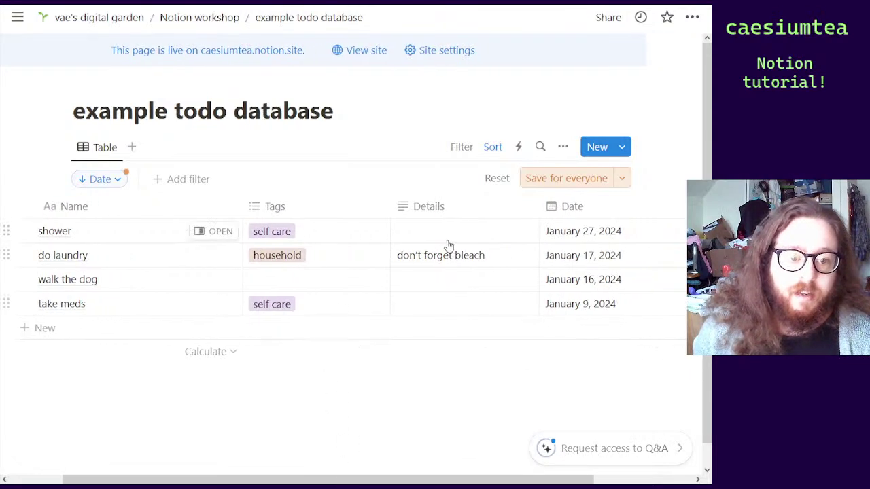
# Filter the to-do table by Tags to entries that contain "self care"
pyautogui.click(457, 147)
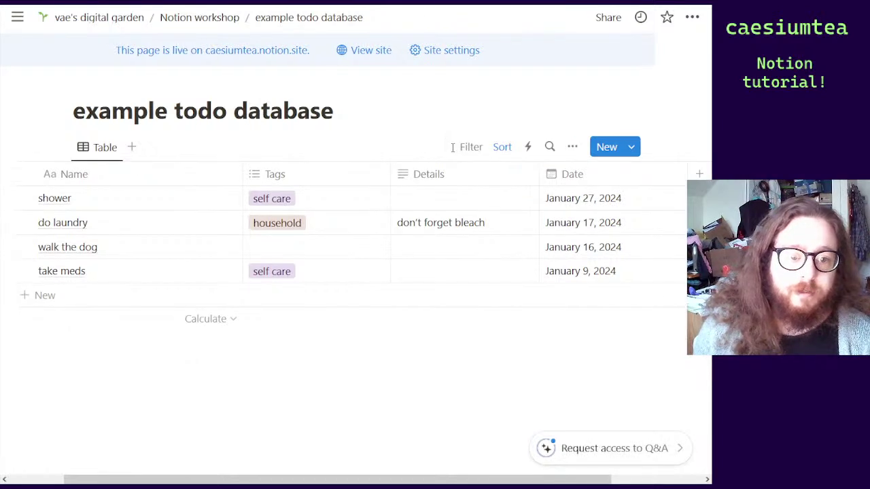
pyautogui.click(469, 149)
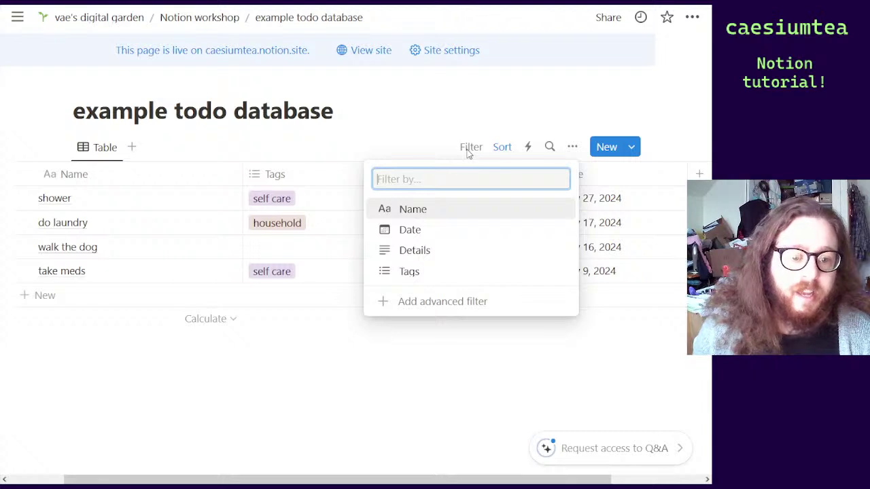
pyautogui.click(411, 272)
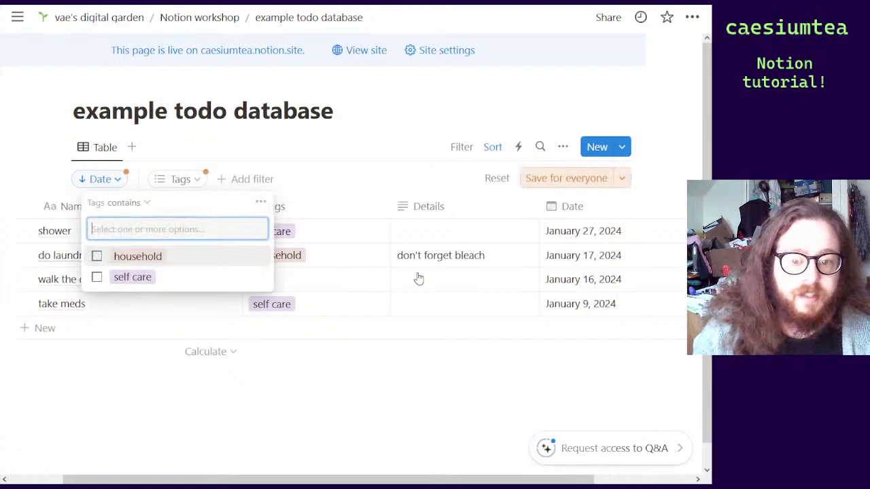
pyautogui.click(95, 279)
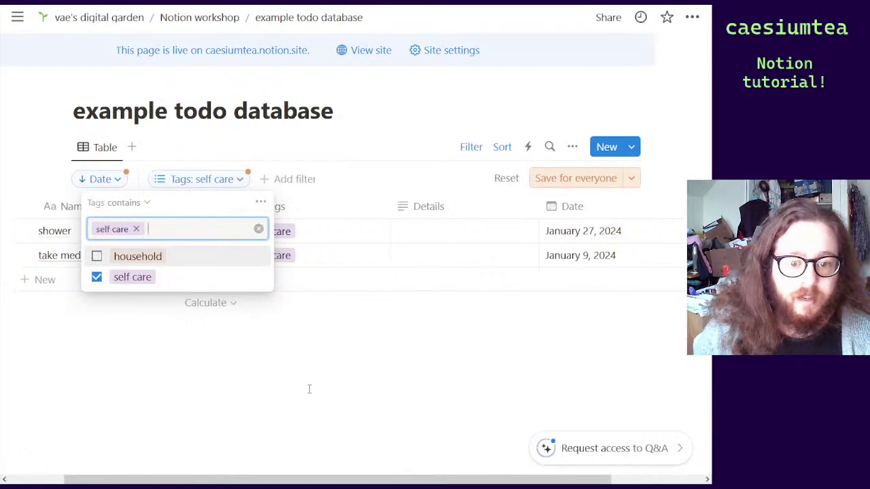
pyautogui.click(285, 362)
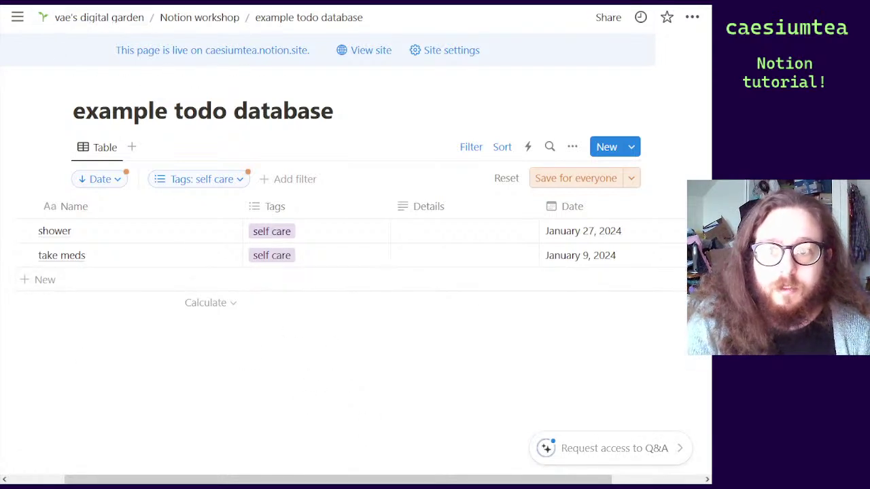
# Check the databases outline on the Notion workshop page, return to the example todo database and reset its sort and filter
pyautogui.hotkey('alt', 'Left')
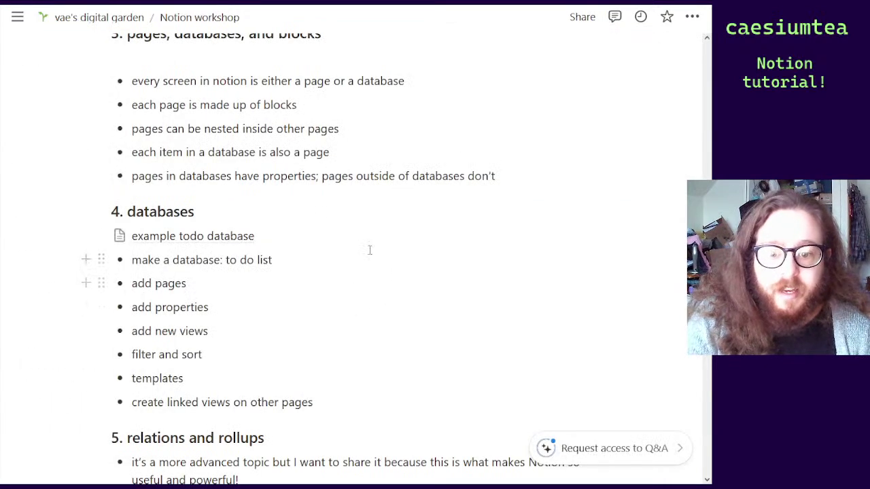
pyautogui.scroll(-1, 334, 160)
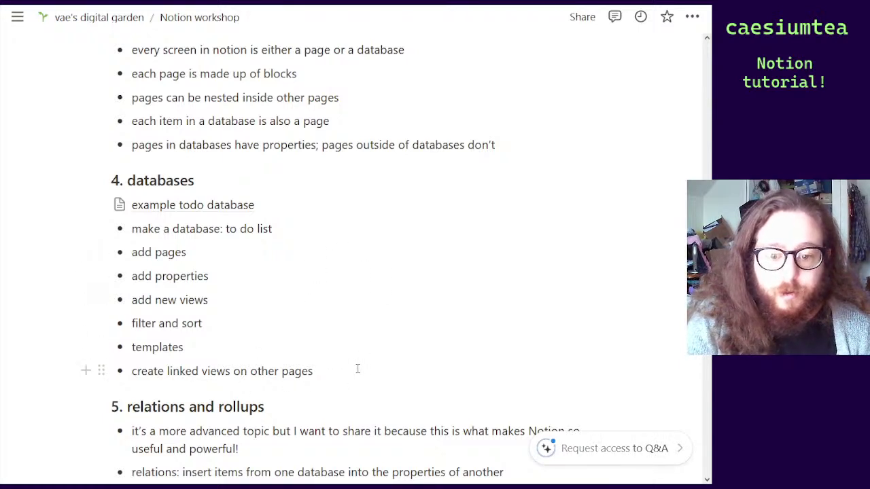
pyautogui.scroll(-1, 376, 314)
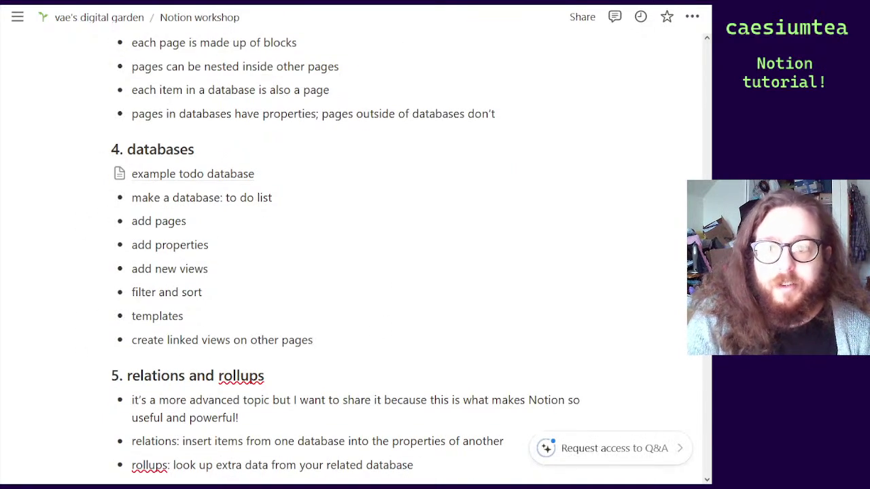
pyautogui.hotkey('alt', 'Left')
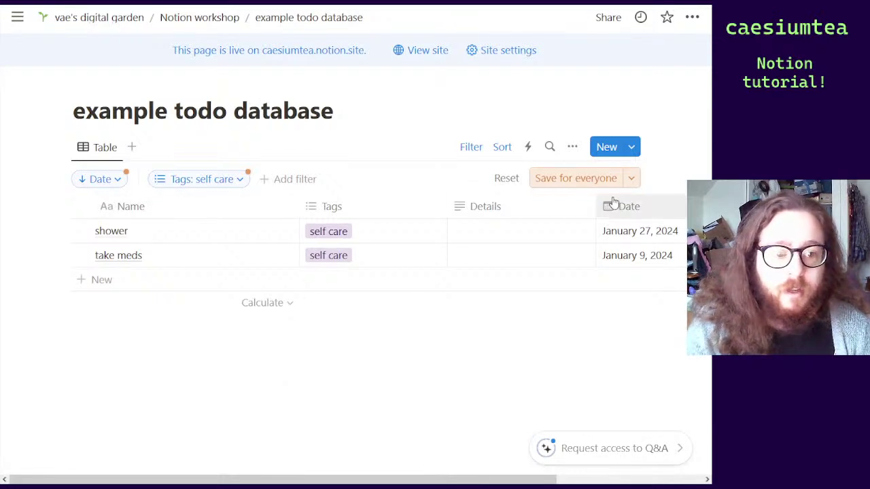
pyautogui.click(509, 181)
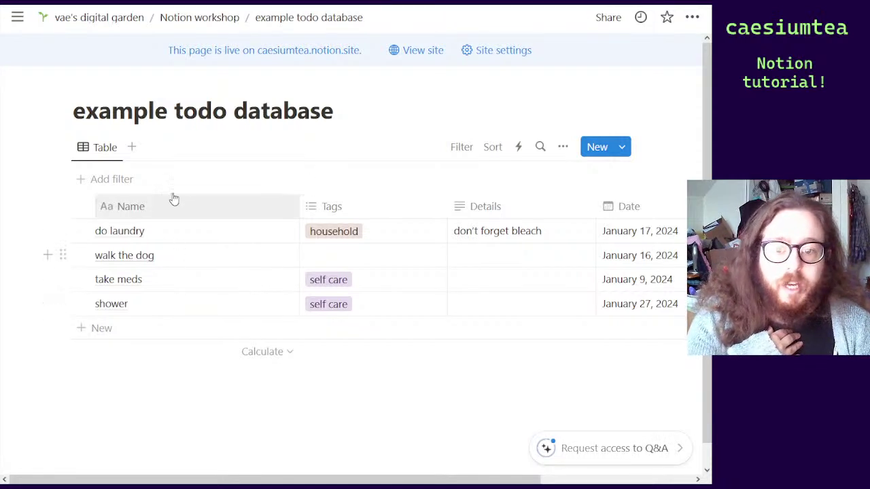
# Add a new database view, try the Timeline, Calendar, List and Gallery layouts with Small cards, and choose the Board layout
pyautogui.click(131, 149)
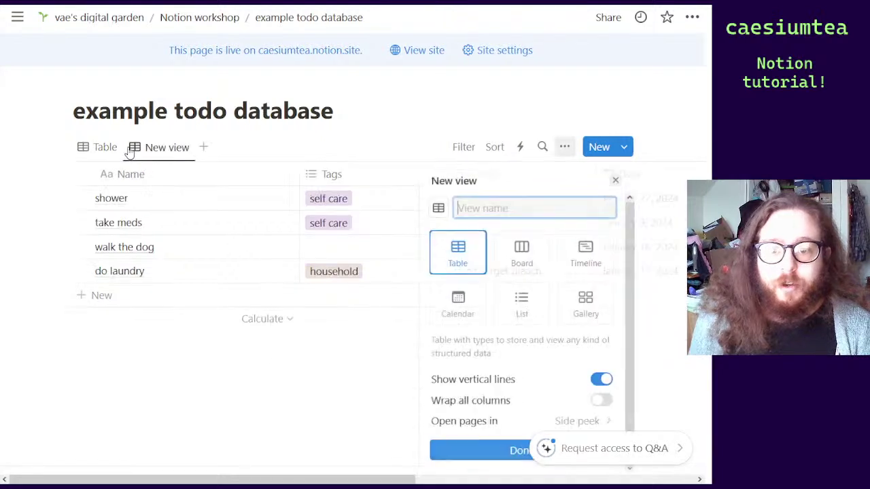
pyautogui.click(521, 255)
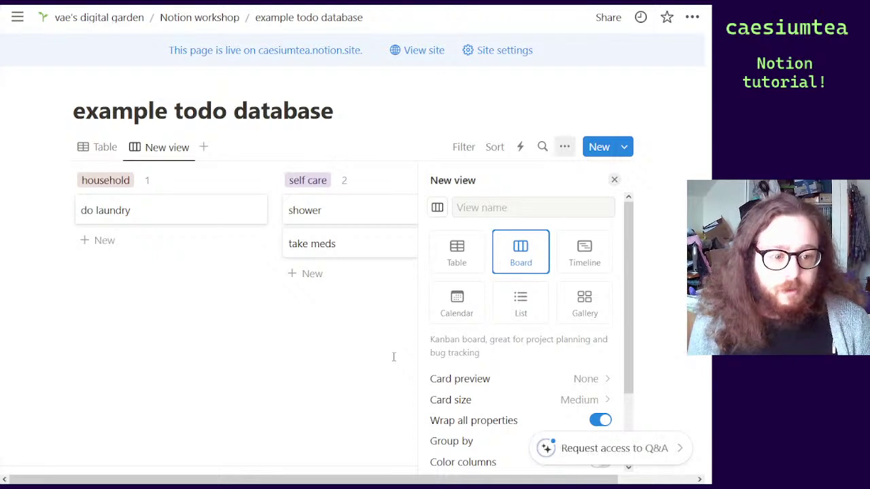
pyautogui.click(583, 265)
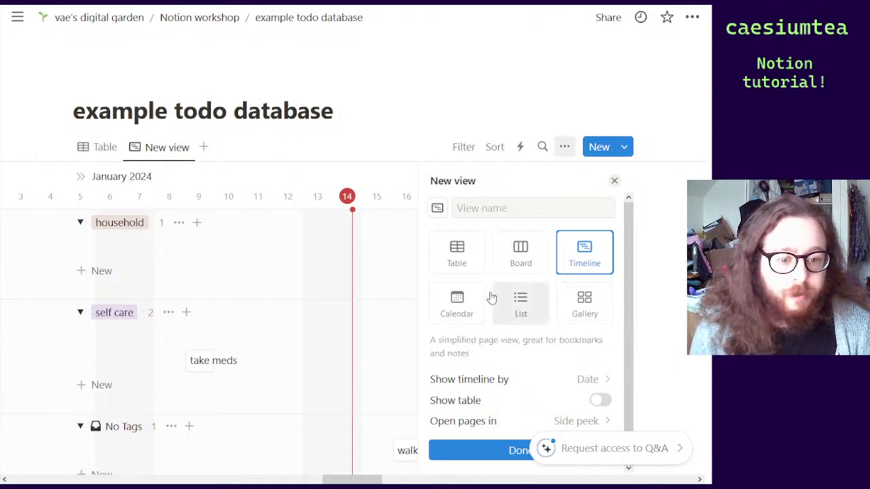
pyautogui.click(467, 310)
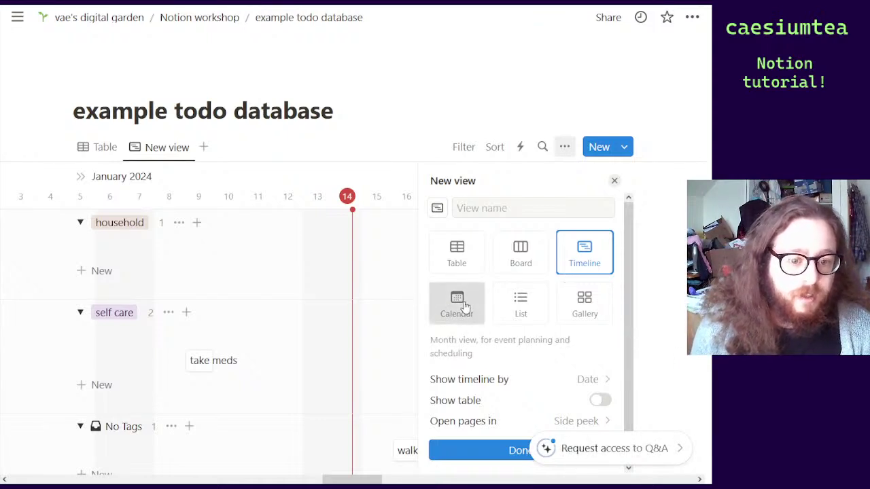
pyautogui.click(465, 308)
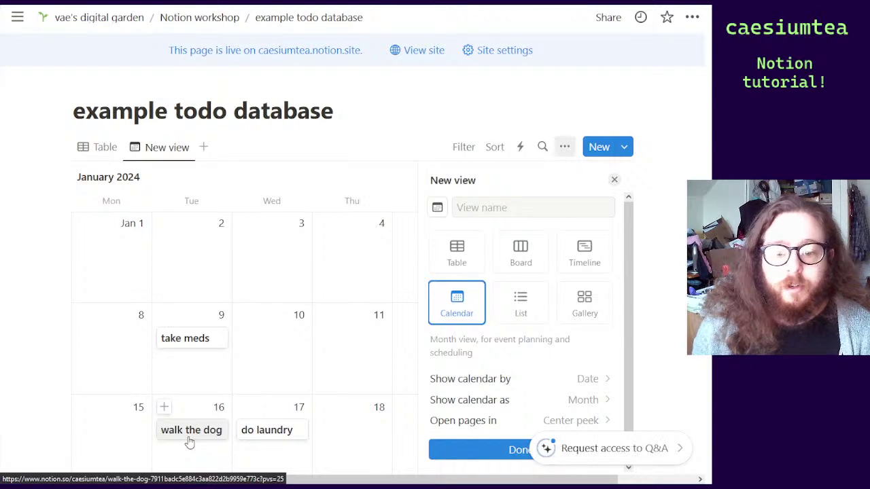
pyautogui.click(521, 309)
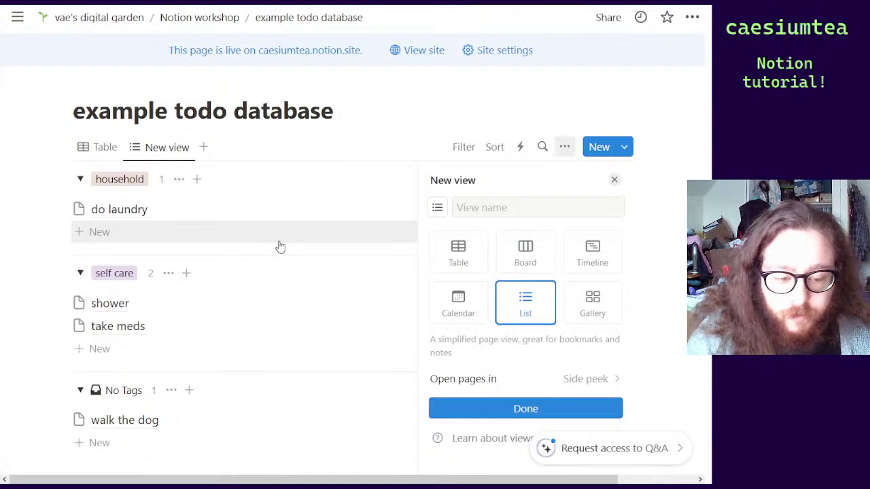
pyautogui.click(611, 305)
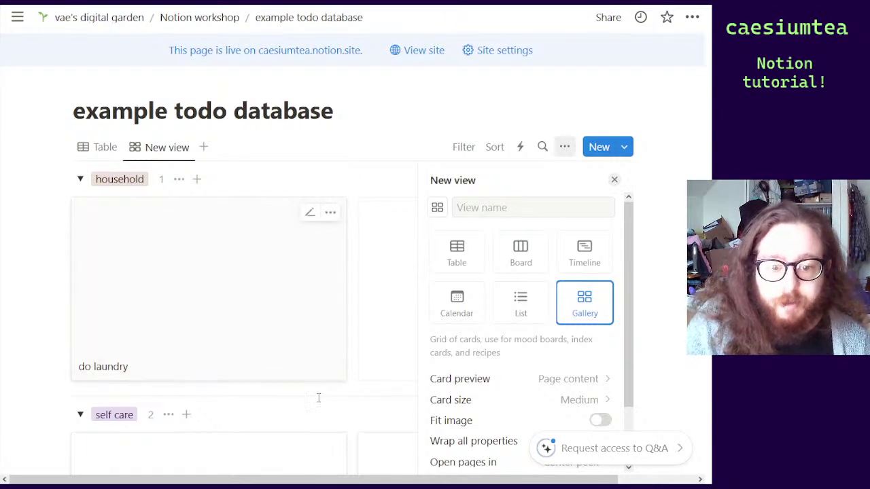
pyautogui.click(589, 401)
pyautogui.click(489, 332)
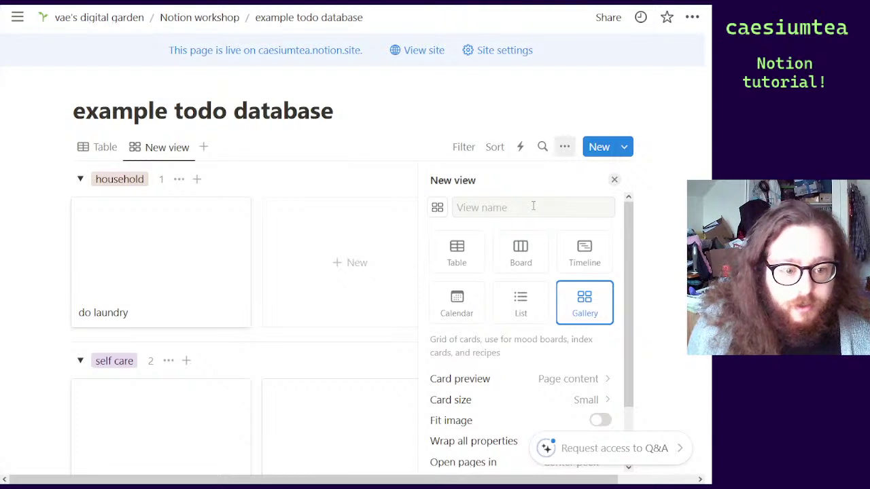
pyautogui.click(520, 253)
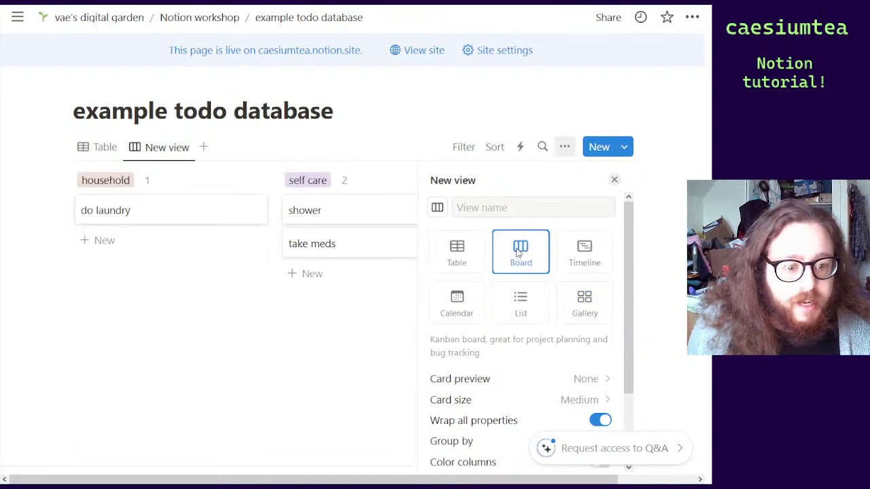
pyautogui.click(486, 207)
pyautogui.write('Boa')
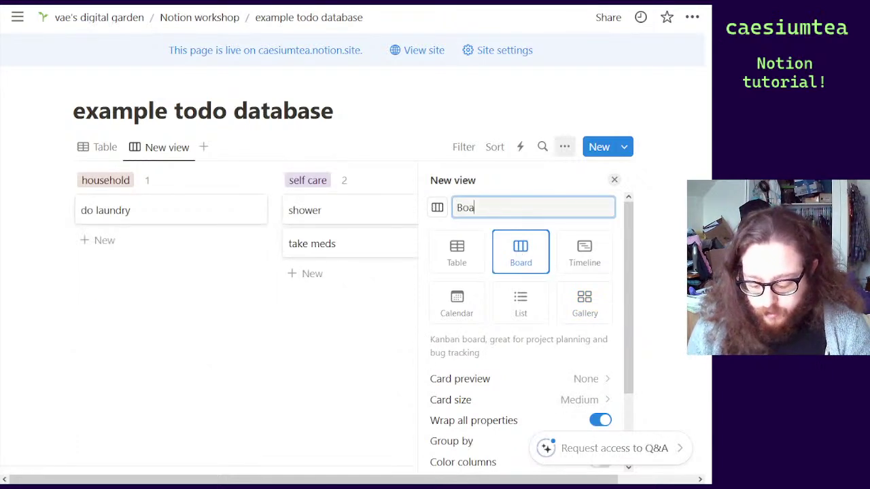
pyautogui.write('rd')
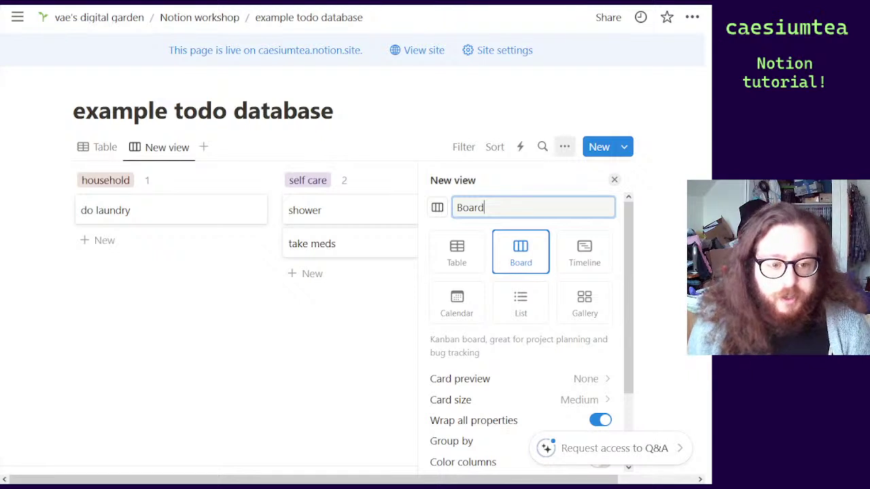
pyautogui.press('BackSpace')
pyautogui.press('BackSpace')
pyautogui.press('BackSpace')
pyautogui.press('BackSpace')
pyautogui.press('BackSpace')
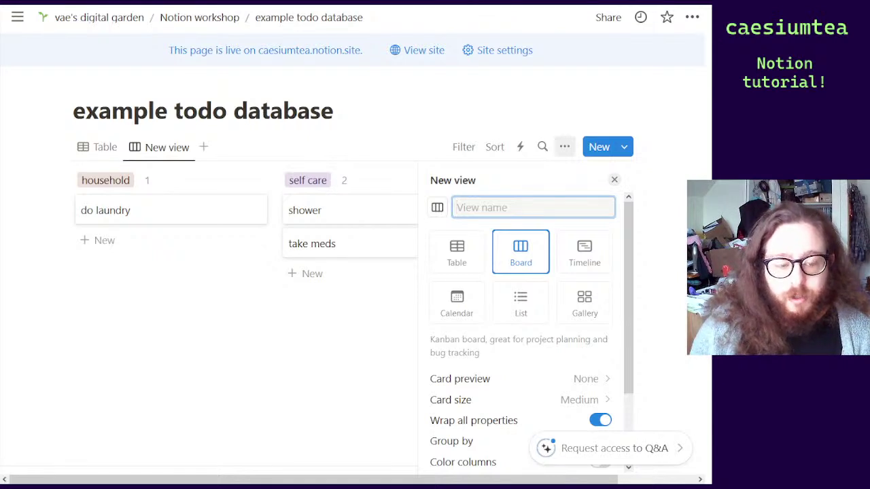
# Name the new board view "Self care" and finish creating it
pyautogui.write('Self ca')
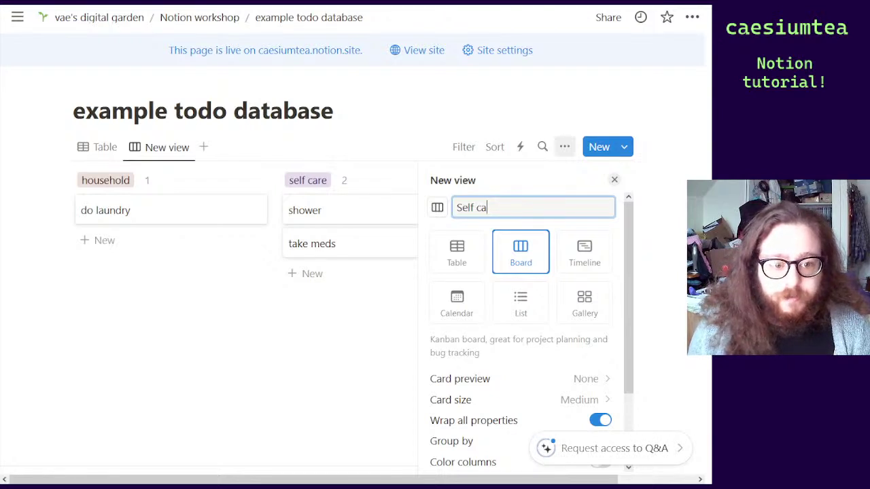
pyautogui.write('re')
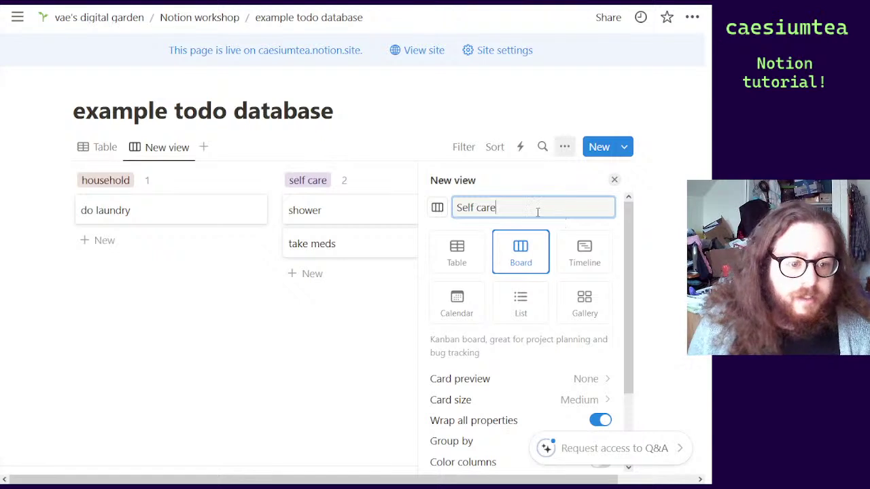
pyautogui.scroll(-2, 505, 344)
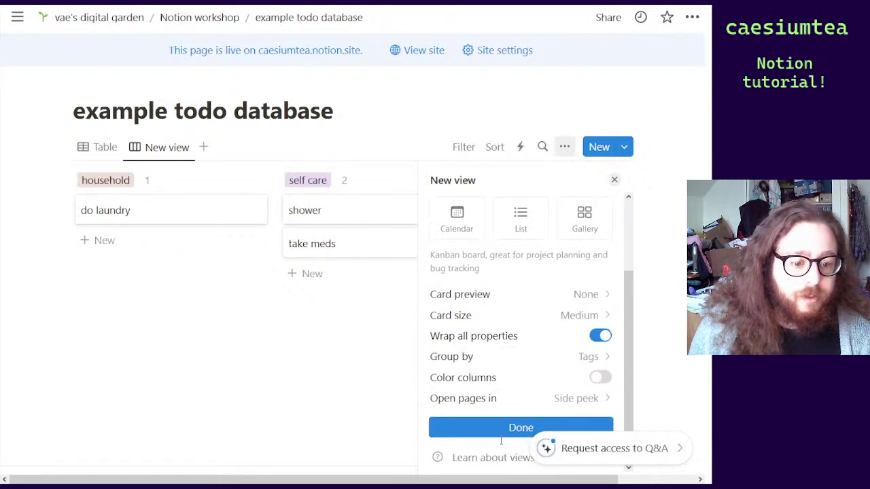
pyautogui.click(484, 427)
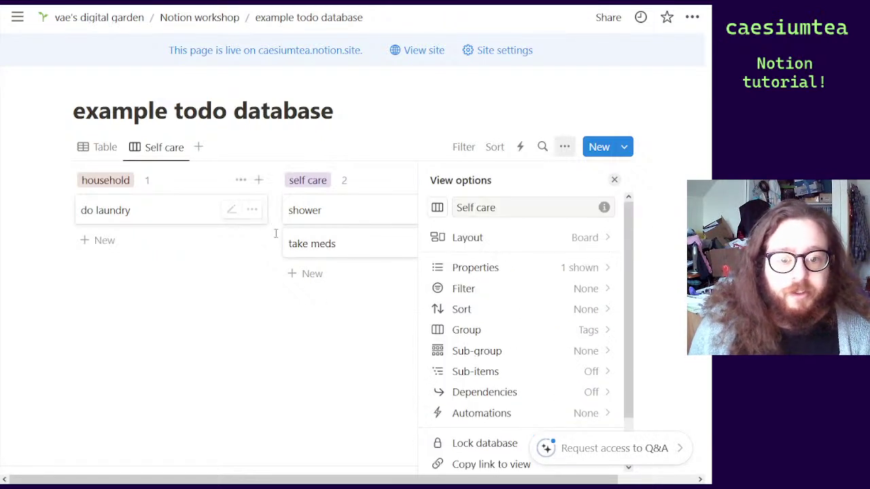
# Filter the Self care board view by Tags to entries that contain "self care"
pyautogui.click(467, 155)
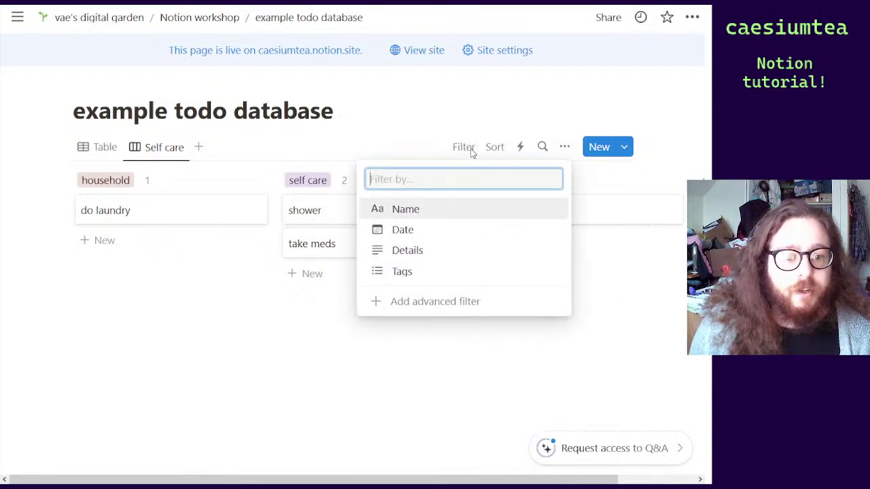
pyautogui.click(402, 273)
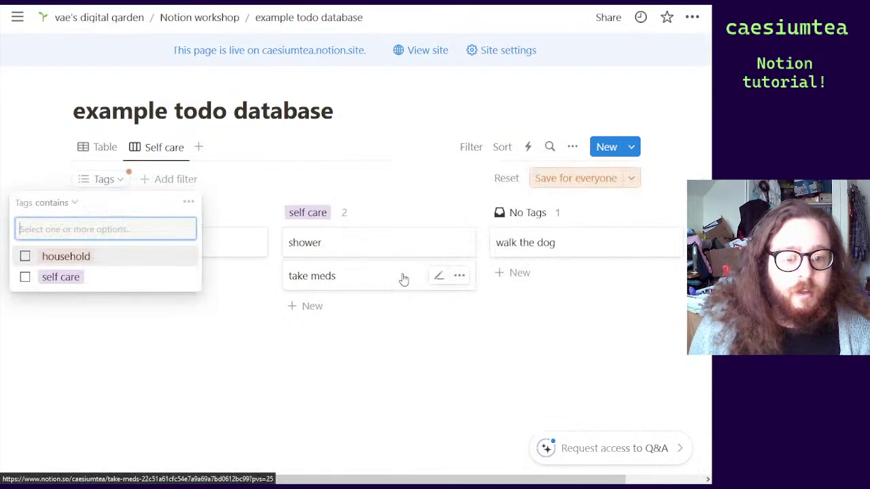
pyautogui.click(24, 277)
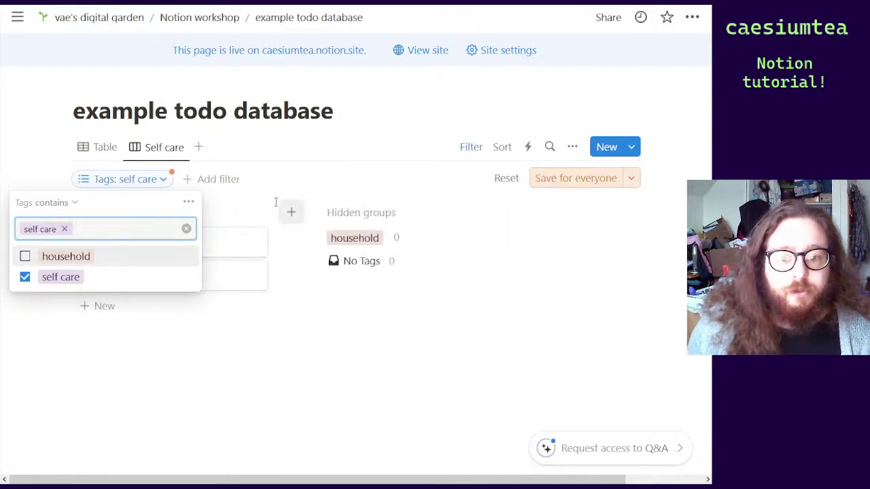
pyautogui.click(333, 182)
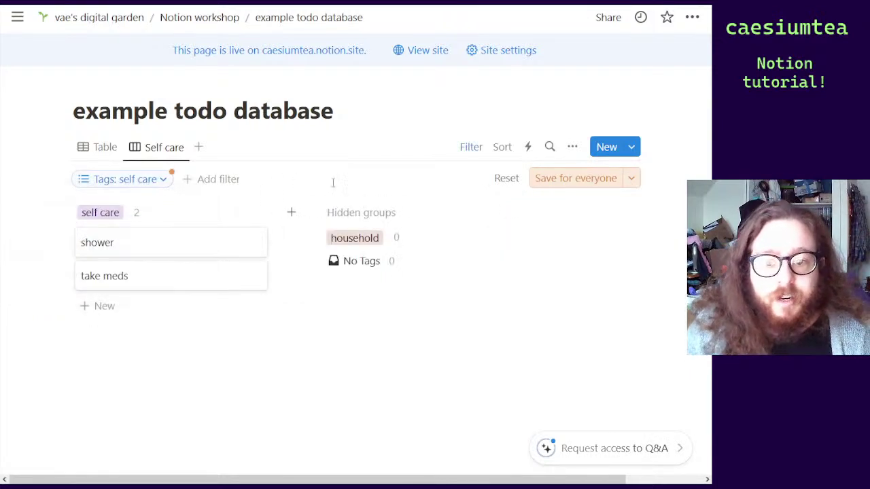
# Save the Self care board's filter for everyone and compare the board with the Table view
pyautogui.click(576, 182)
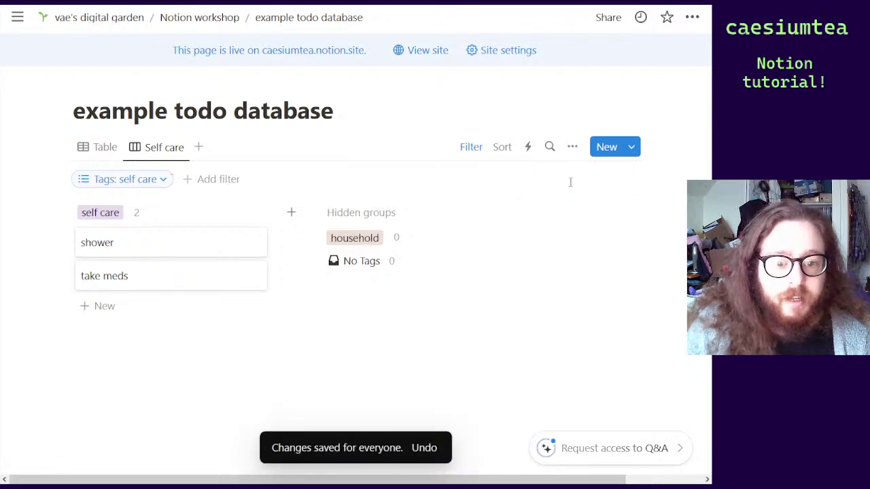
pyautogui.click(94, 149)
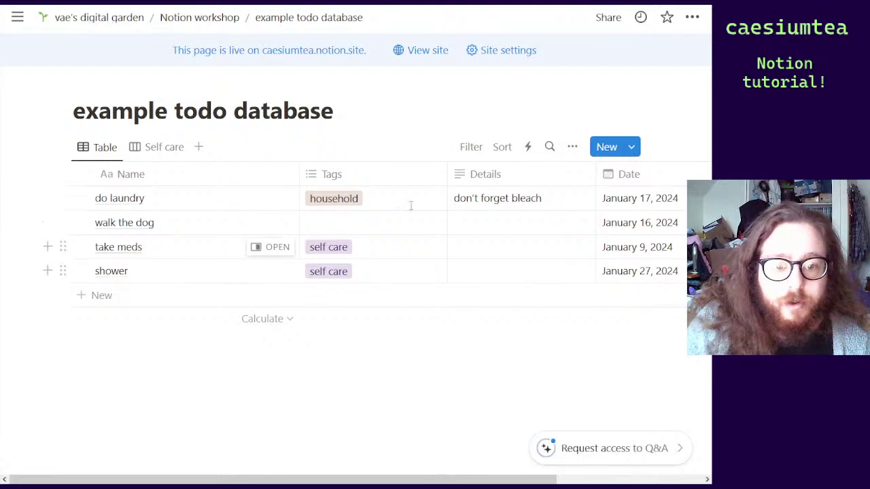
pyautogui.click(142, 156)
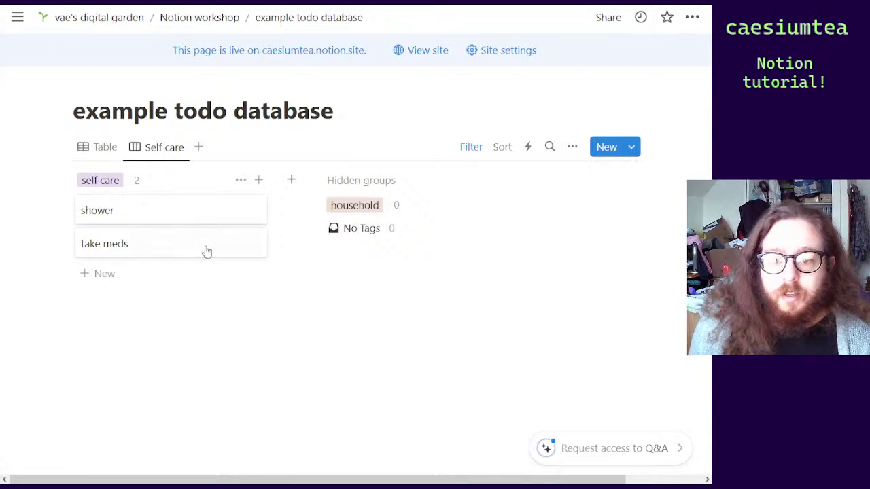
# Review the outline on the Notion workshop page and add an empty line below "create linked views on other pages"
pyautogui.click(195, 19)
pyautogui.scroll(-10, 291, 327)
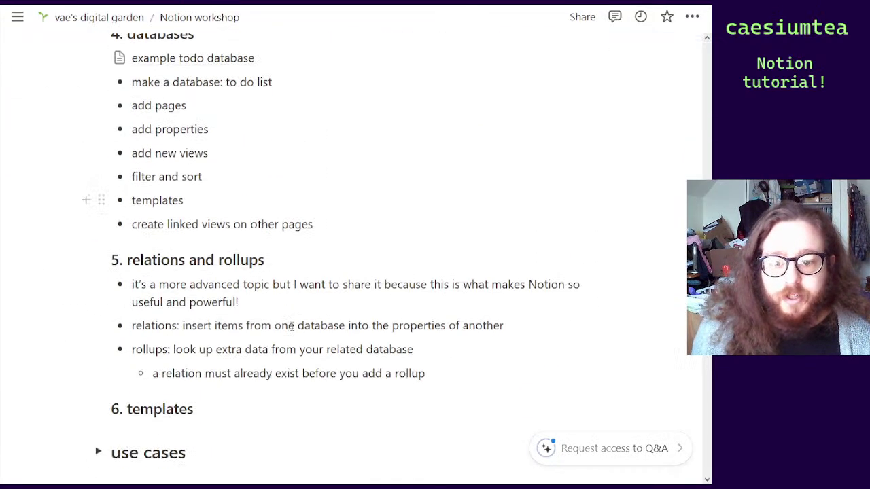
pyautogui.scroll(-4, 291, 326)
pyautogui.scroll(9, 291, 330)
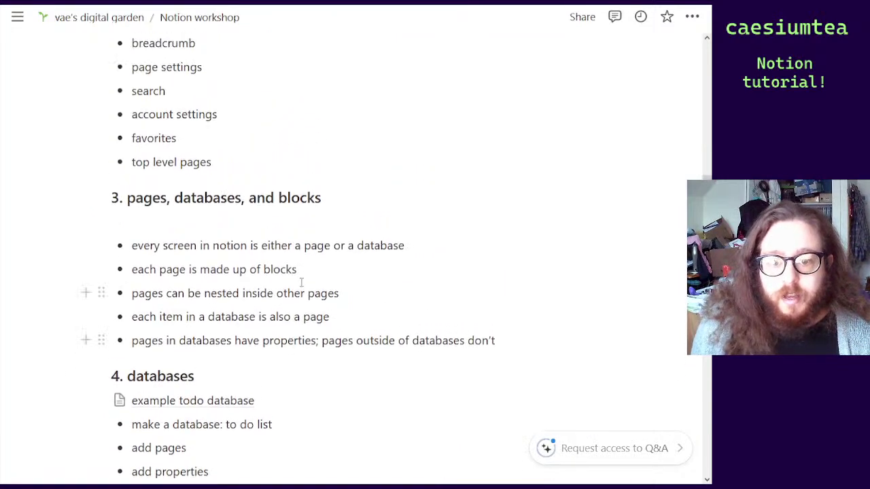
pyautogui.scroll(-5, 301, 282)
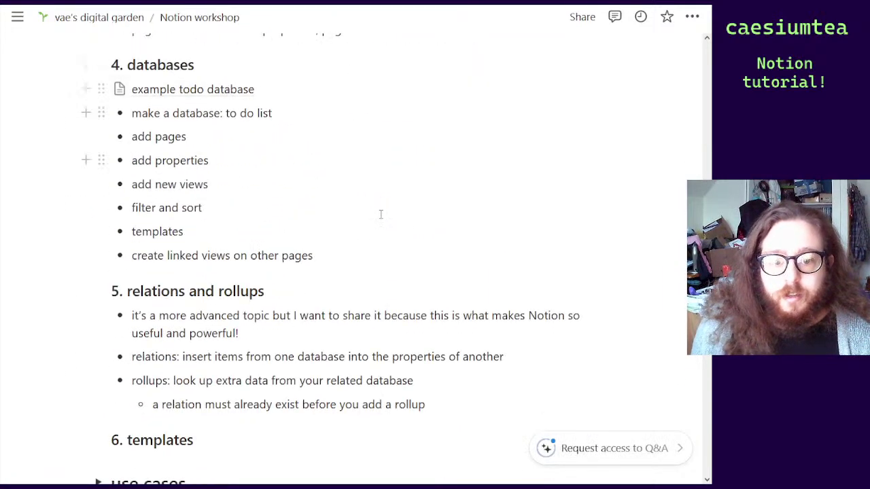
pyautogui.click(371, 263)
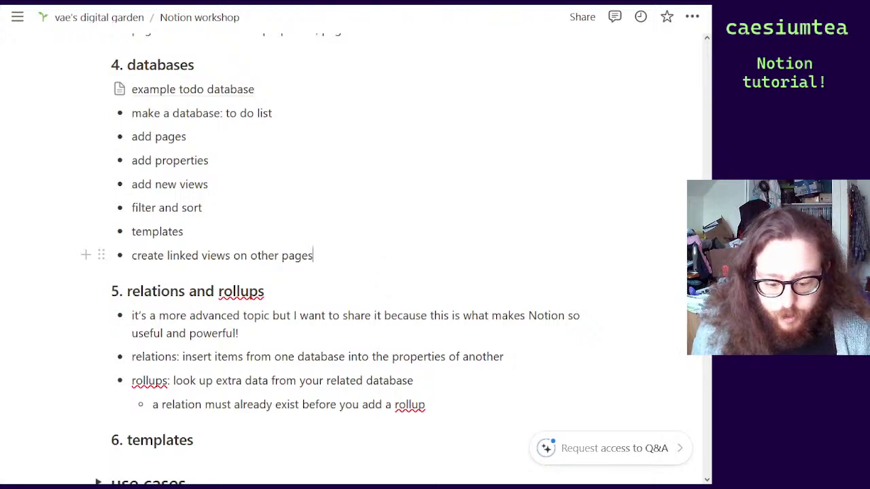
pyautogui.press('Return')
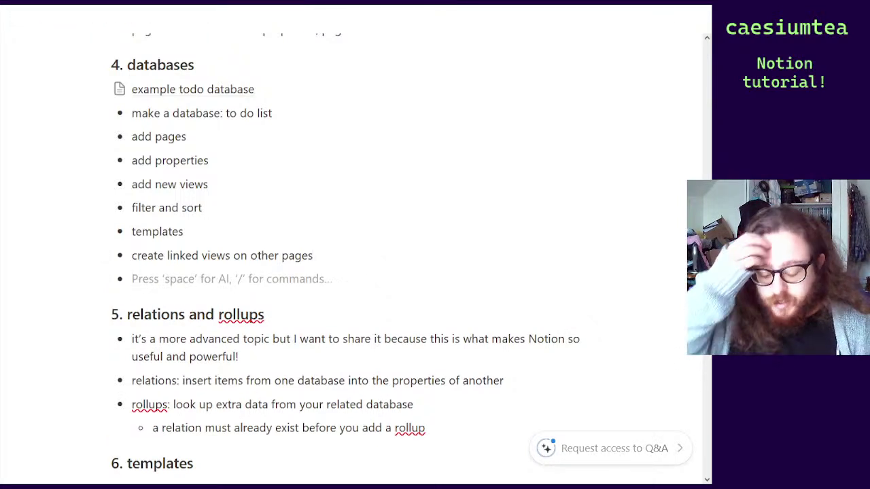
pyautogui.press('BackSpace')
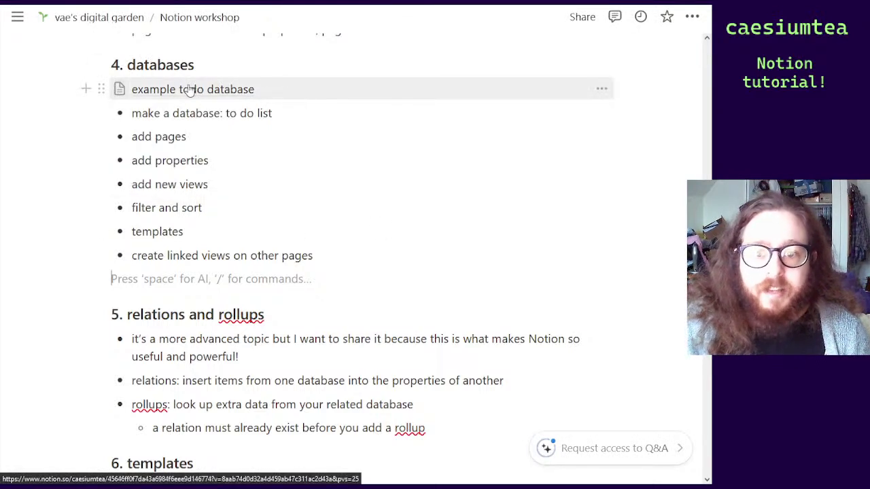
# Open the test page from the workshop outline and insert a linked view of database at its end
pyautogui.moveTo(193, 89)
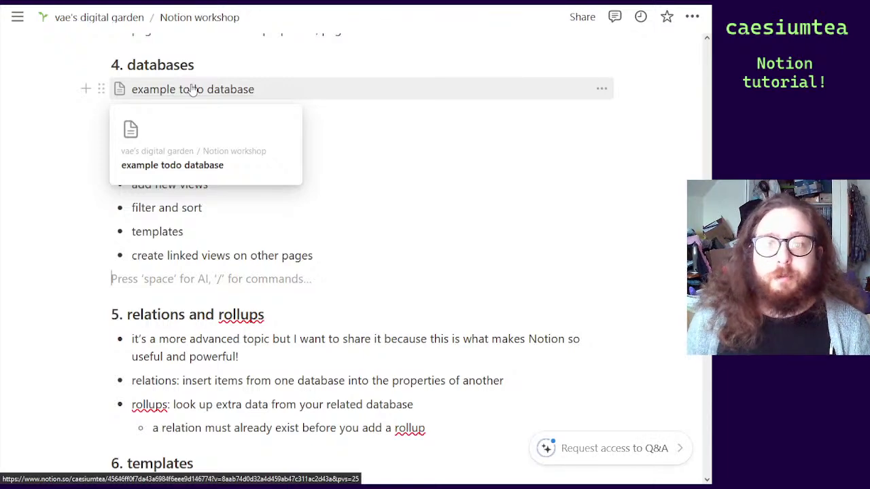
pyautogui.scroll(7, 346, 159)
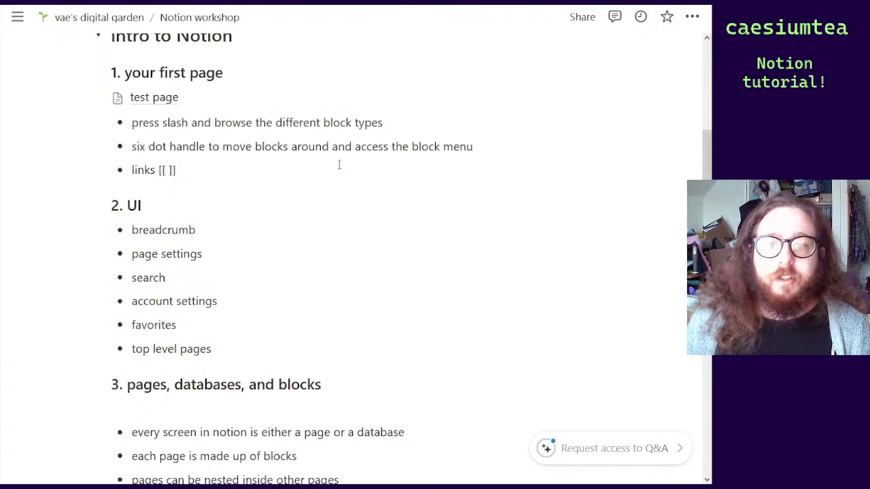
pyautogui.click(147, 102)
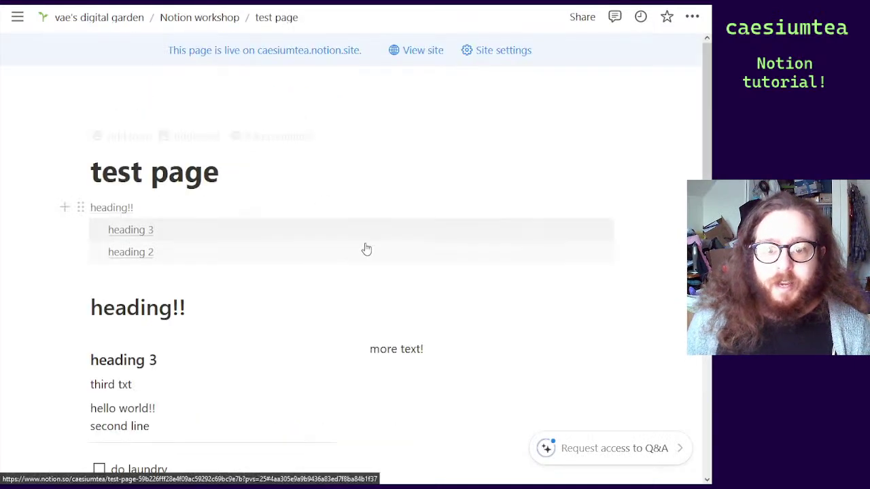
pyautogui.scroll(-10, 367, 250)
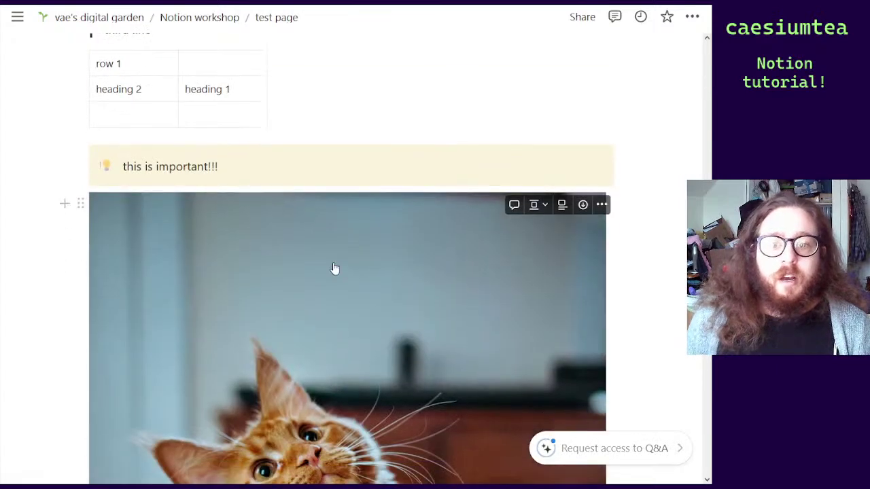
pyautogui.scroll(-5, 335, 268)
pyautogui.click(295, 376)
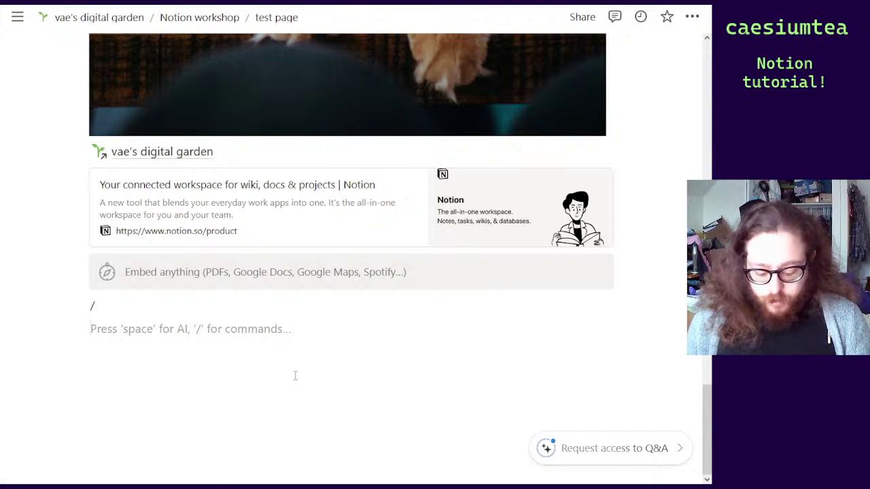
pyautogui.write('/linked')
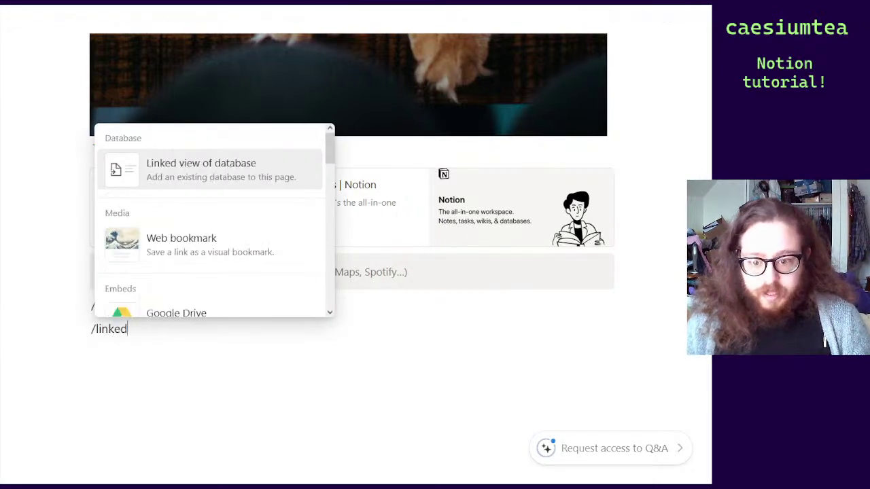
pyautogui.moveTo(217, 175)
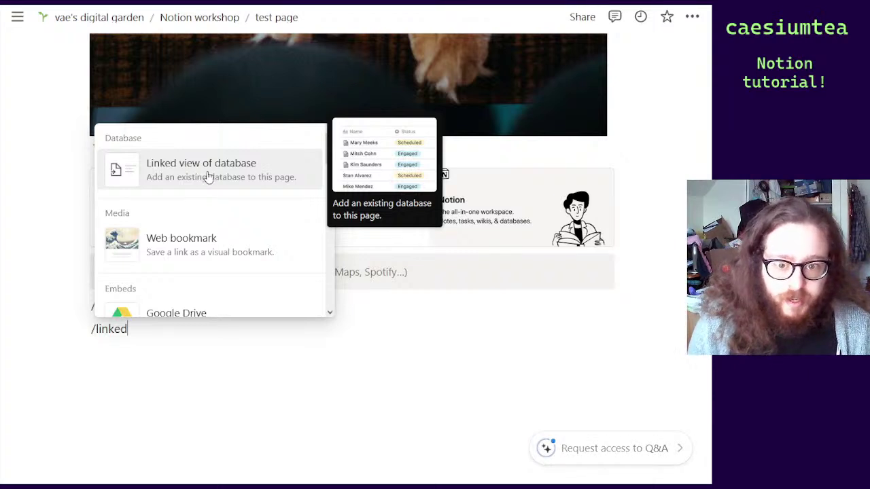
pyautogui.click(209, 178)
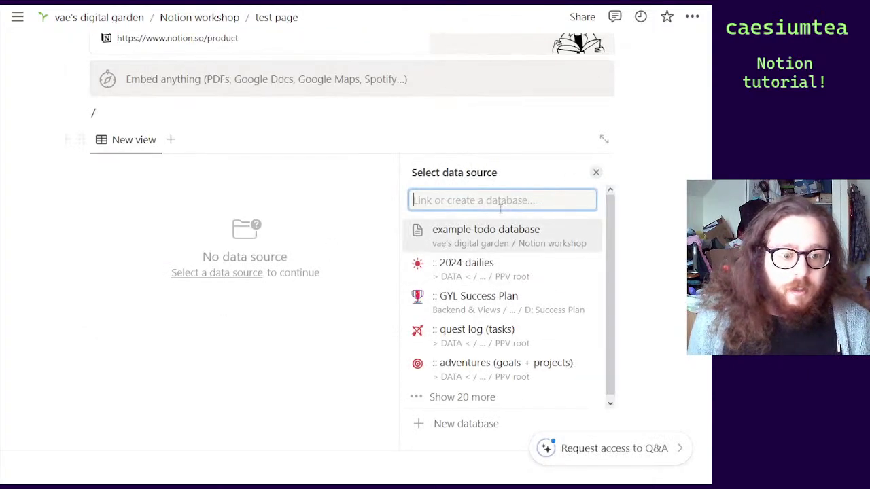
# Link the new view to the example todo database by copying its Self care view, and start an empty line below it
pyautogui.click(492, 235)
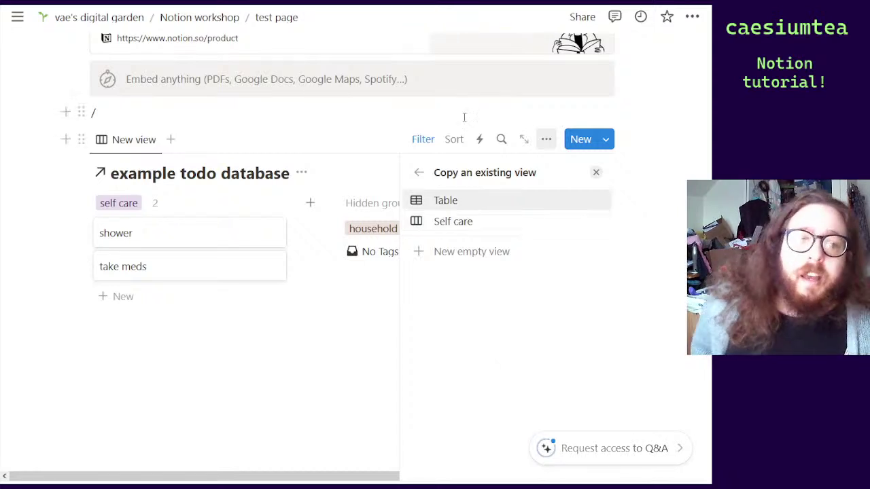
pyautogui.click(451, 226)
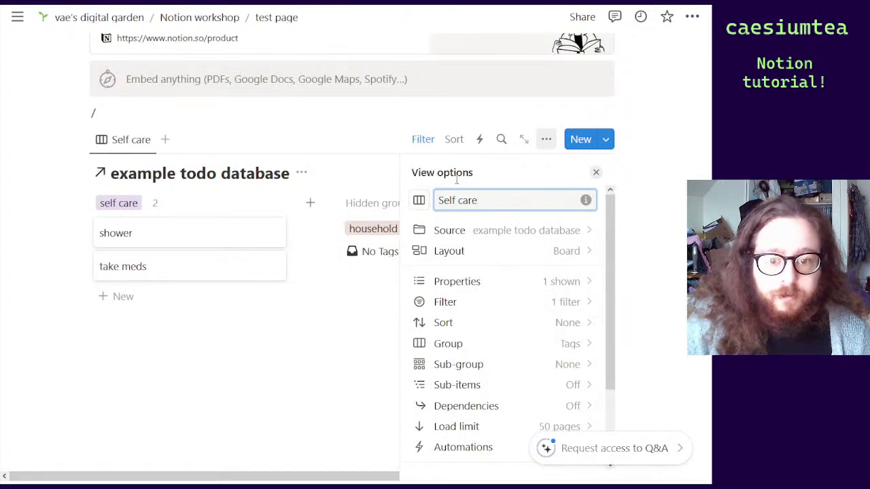
pyautogui.scroll(-2, 552, 309)
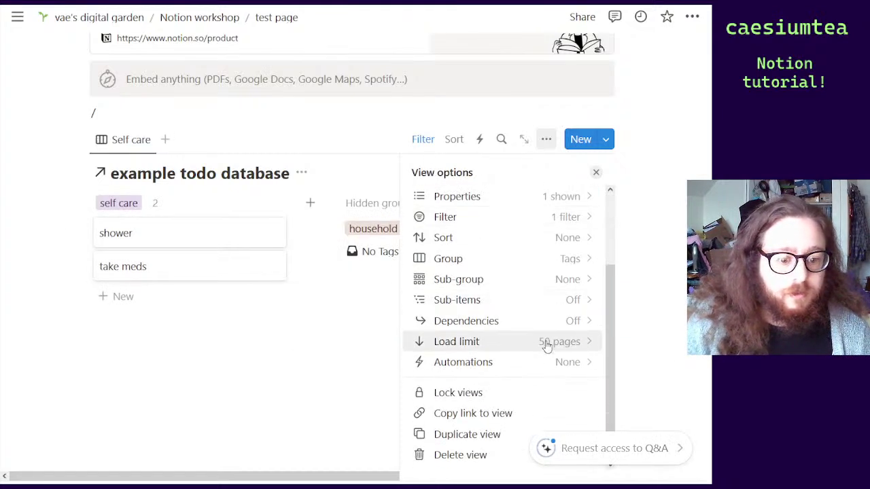
pyautogui.click(315, 341)
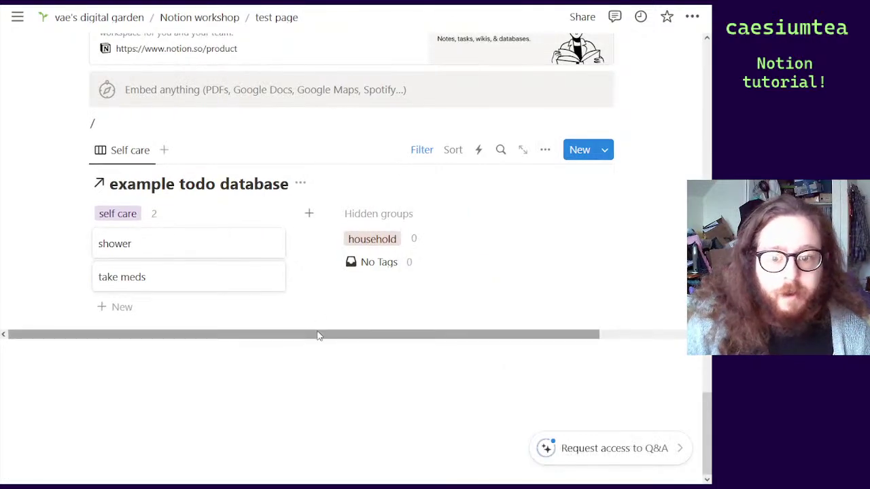
pyautogui.click(275, 441)
# Rename the shower card in the linked Self care board on the test page to "showering!"
pyautogui.scroll(8, 319, 379)
pyautogui.scroll(10, 319, 381)
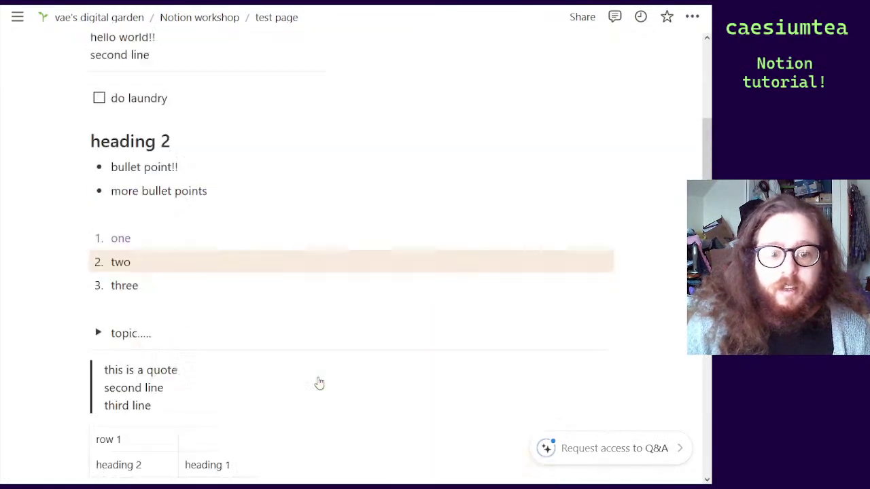
pyautogui.scroll(-20, 319, 379)
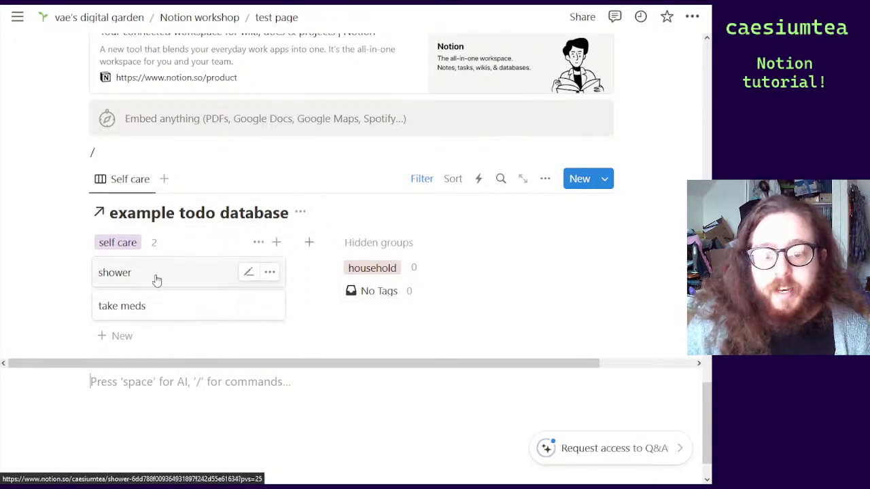
pyautogui.click(248, 275)
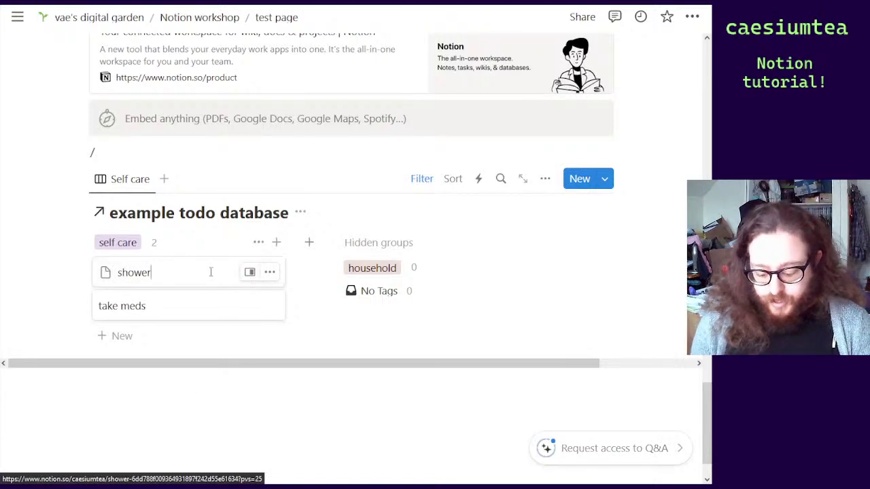
pyautogui.write('ing!')
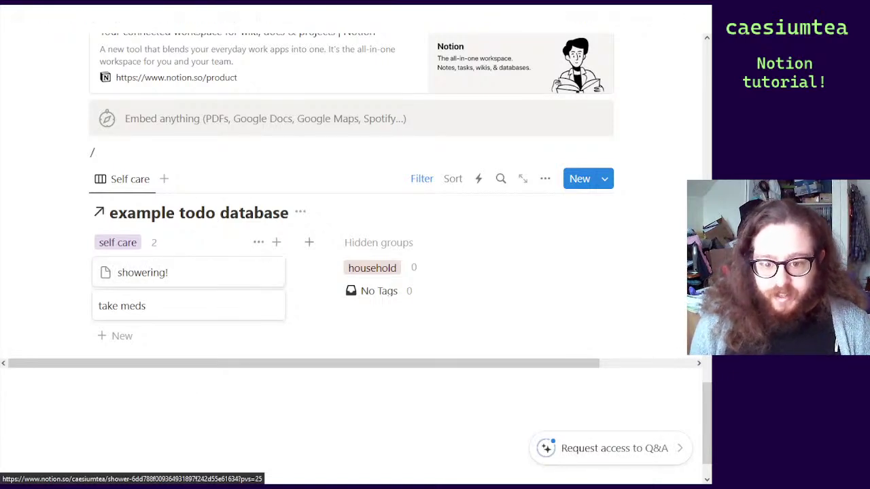
pyautogui.press('Escape')
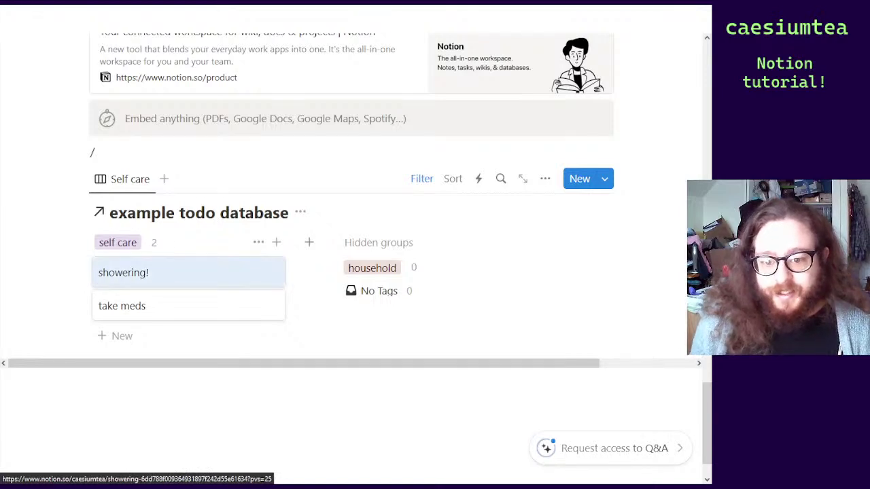
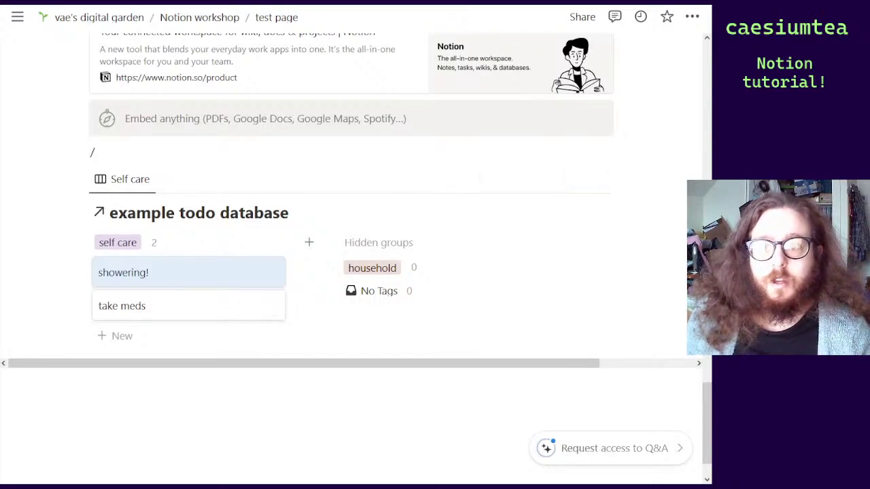
# Return to the Notion workshop page, check the use cases section and add an empty line under the "6. templates" heading
pyautogui.click(199, 18)
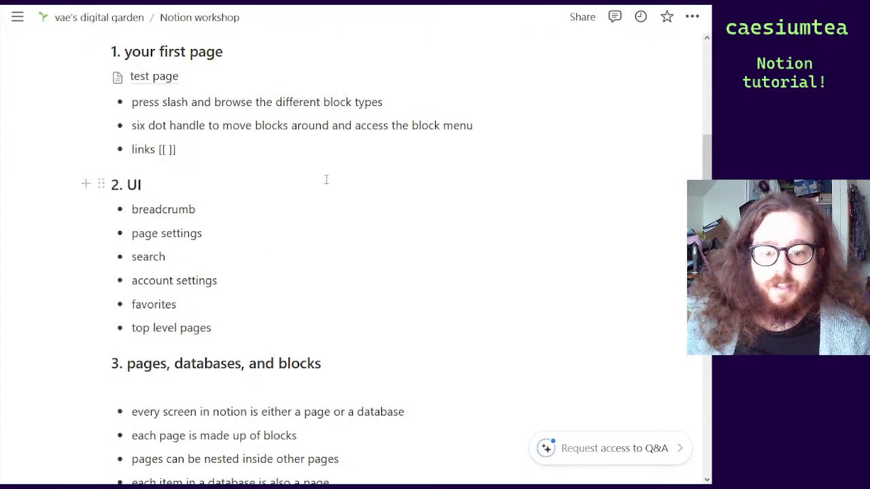
pyautogui.scroll(-6, 326, 180)
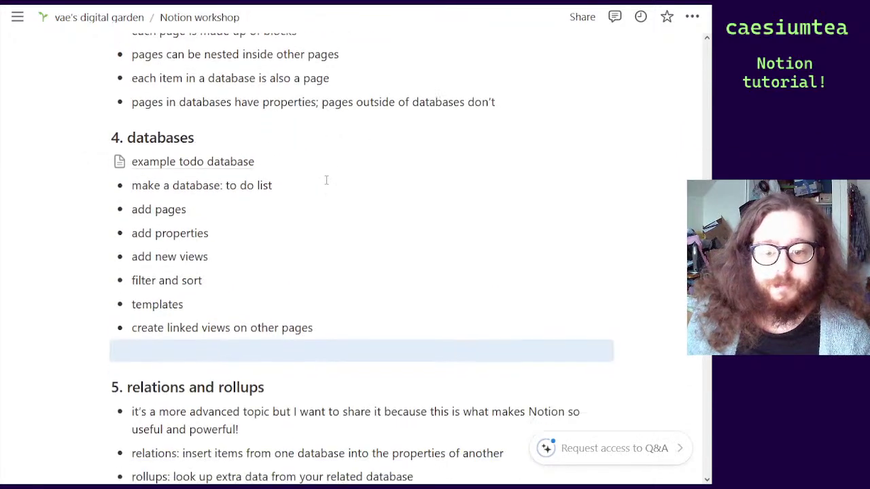
pyautogui.scroll(-5, 310, 191)
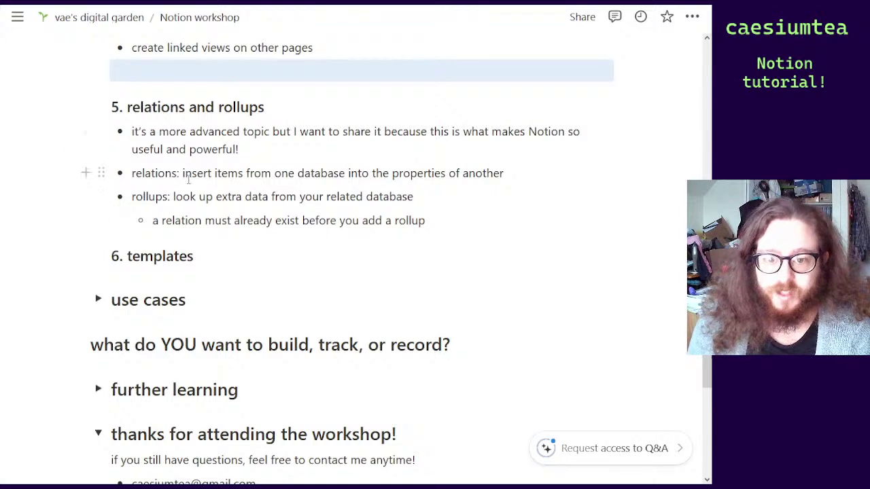
pyautogui.click(98, 299)
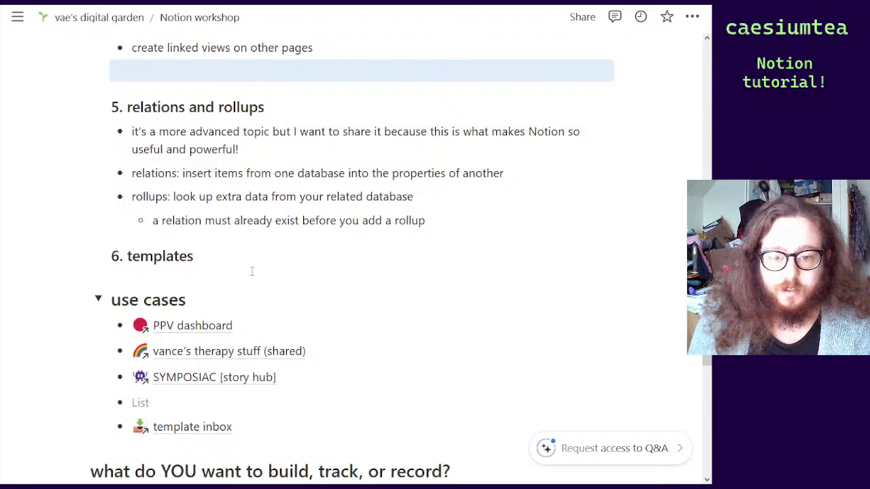
pyautogui.click(98, 299)
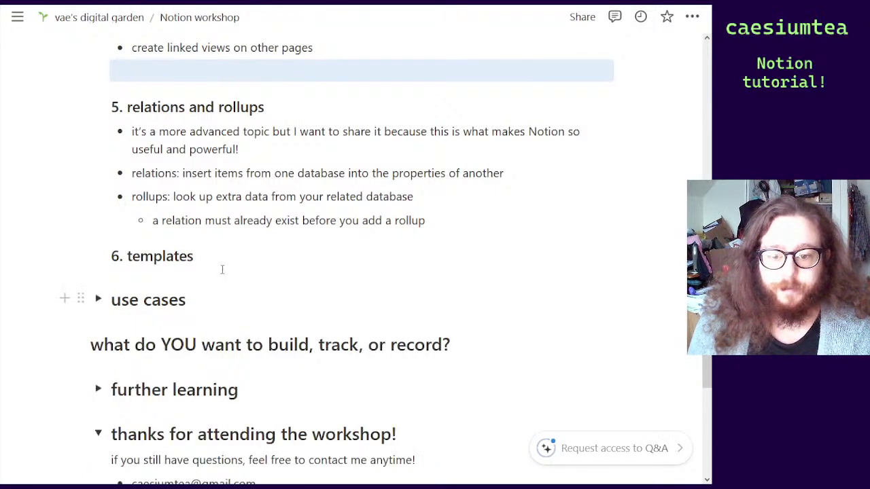
pyautogui.click(219, 269)
pyautogui.press('Return')
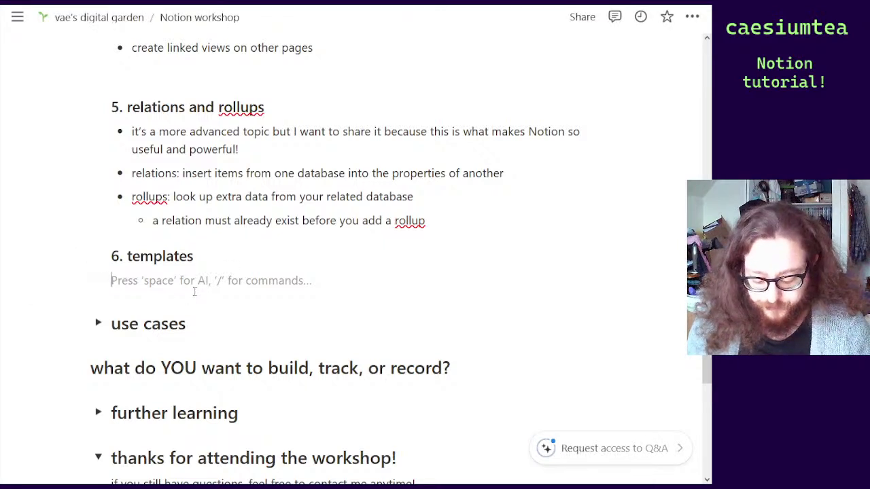
# Open the workspace's template gallery, preview the Projects & tasks template and activate the template search
pyautogui.moveTo(18, 20)
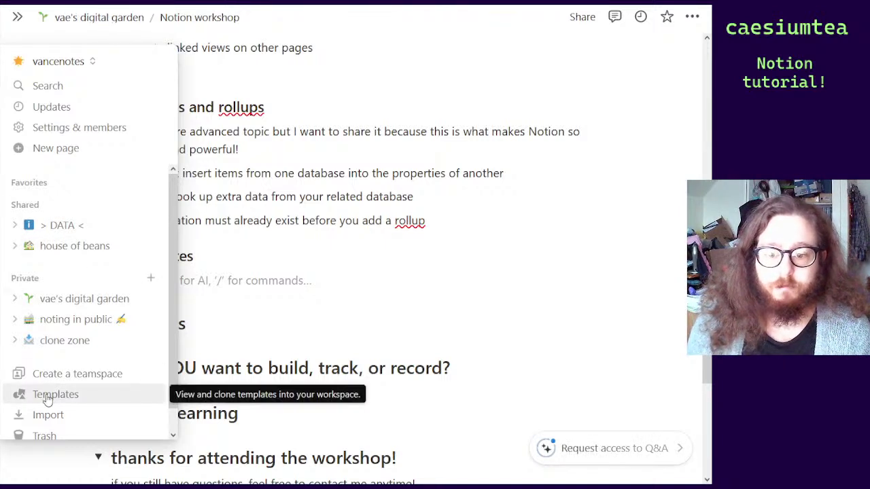
pyautogui.click(48, 398)
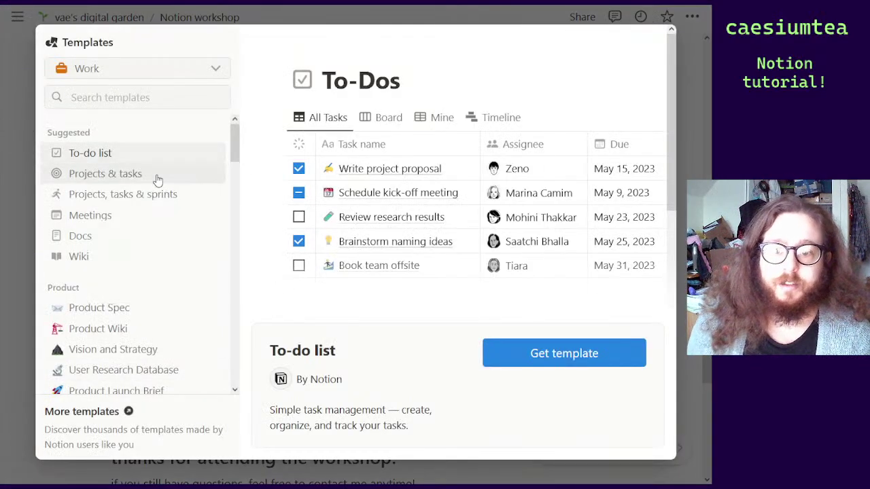
pyautogui.click(86, 174)
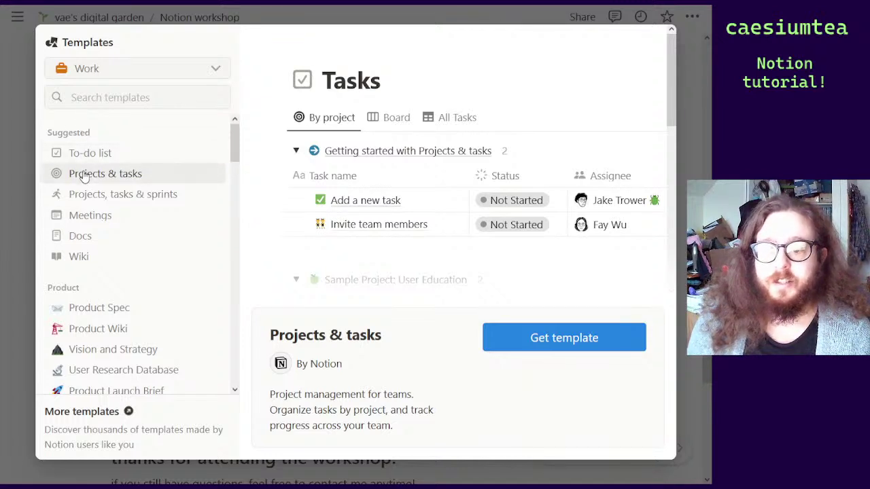
pyautogui.click(83, 100)
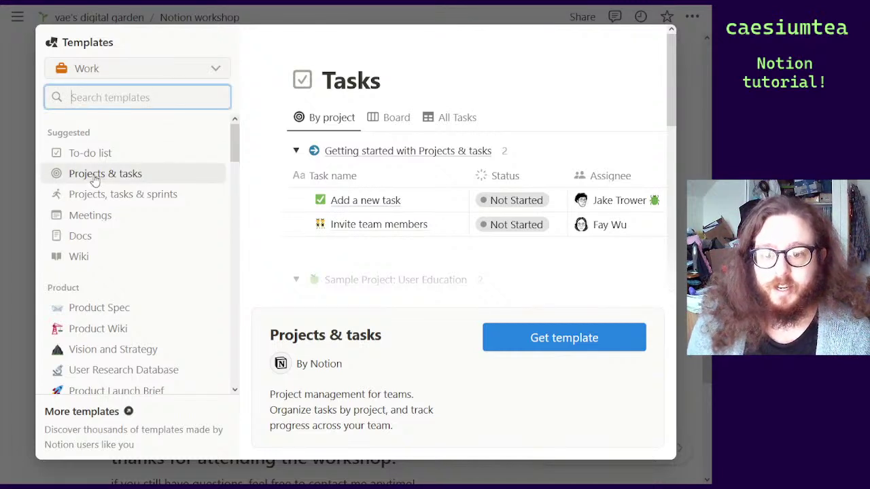
# Add the Projects & tasks template to the workspace and look over its Tasks database
pyautogui.click(568, 346)
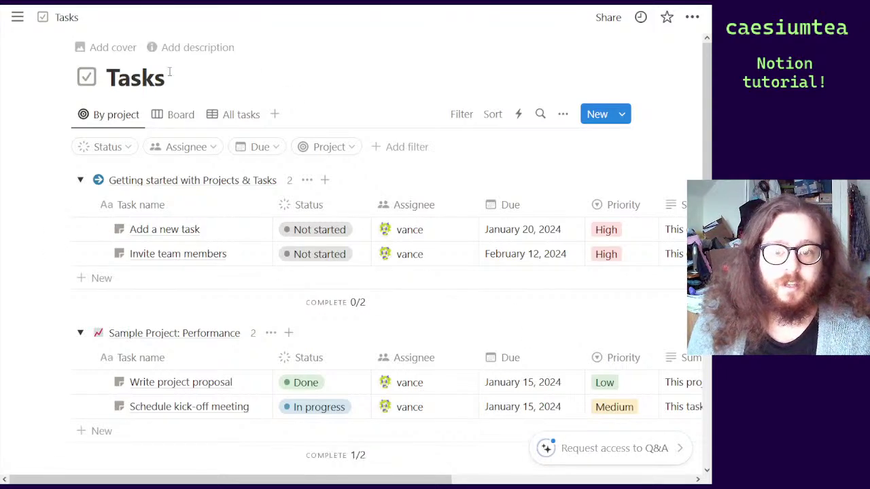
pyautogui.scroll(-5, 289, 284)
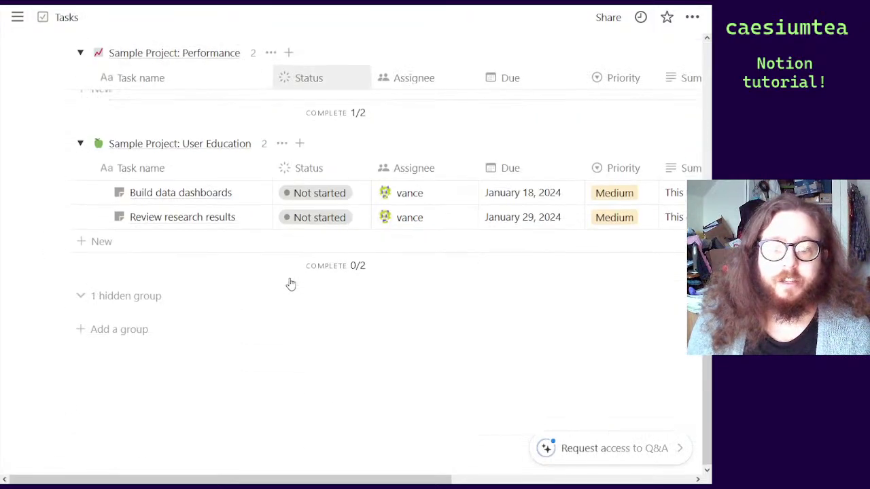
pyautogui.scroll(3, 290, 283)
pyautogui.scroll(5, 290, 283)
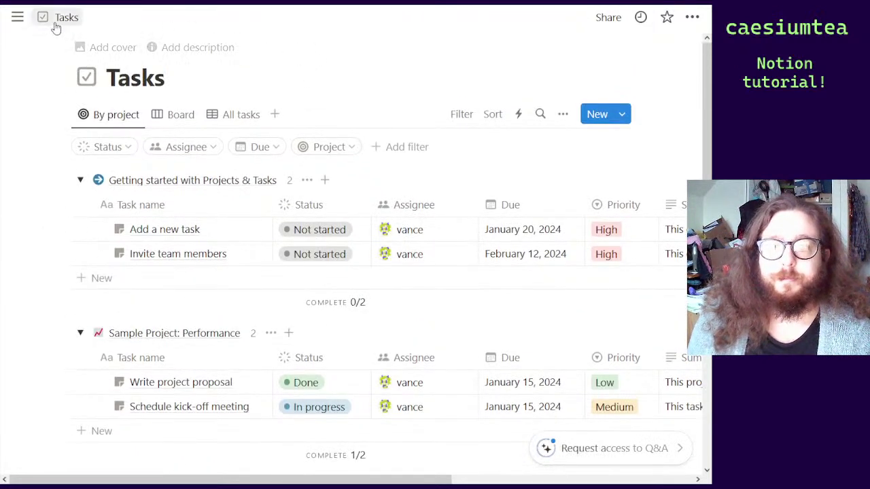
# Open the Projects database and expand the page tree to list the views of both Tasks and Projects
pyautogui.click(17, 18)
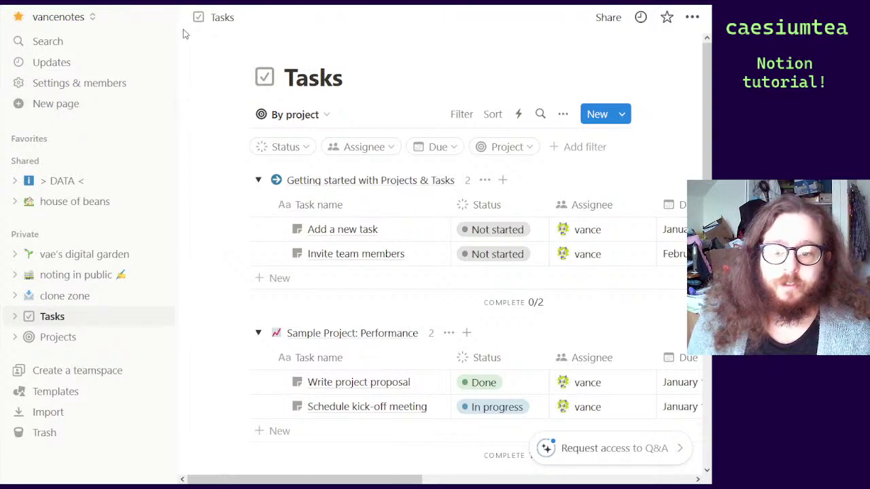
pyautogui.click(59, 338)
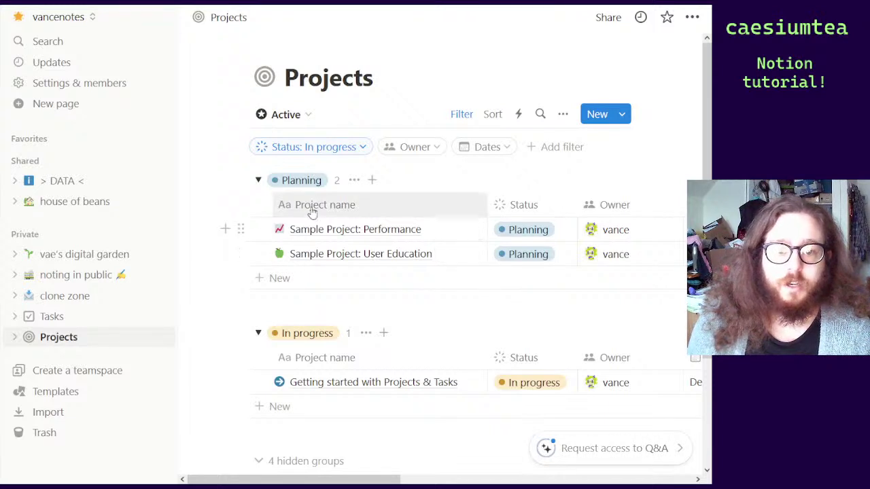
pyautogui.scroll(-3, 313, 209)
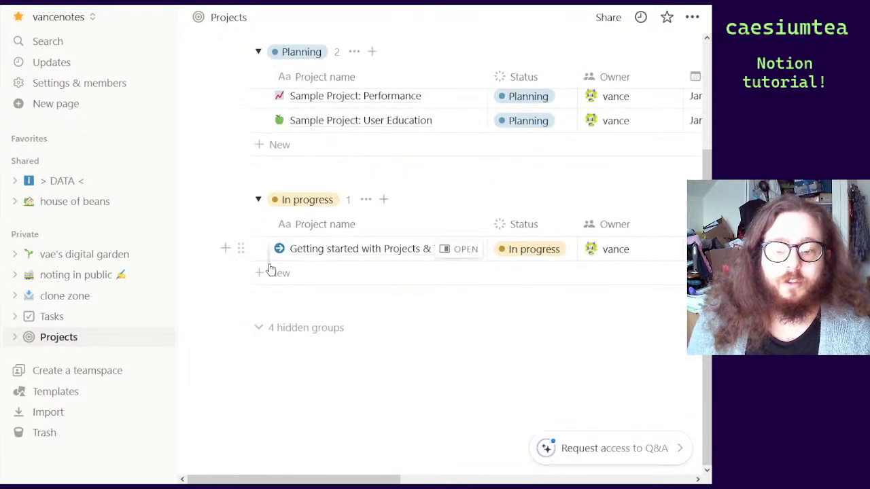
pyautogui.scroll(3, 296, 264)
pyautogui.click(16, 317)
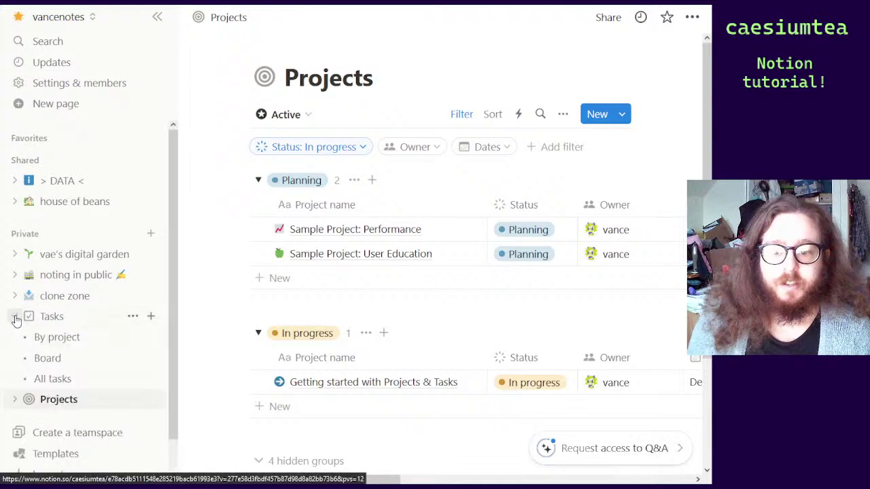
pyautogui.click(15, 400)
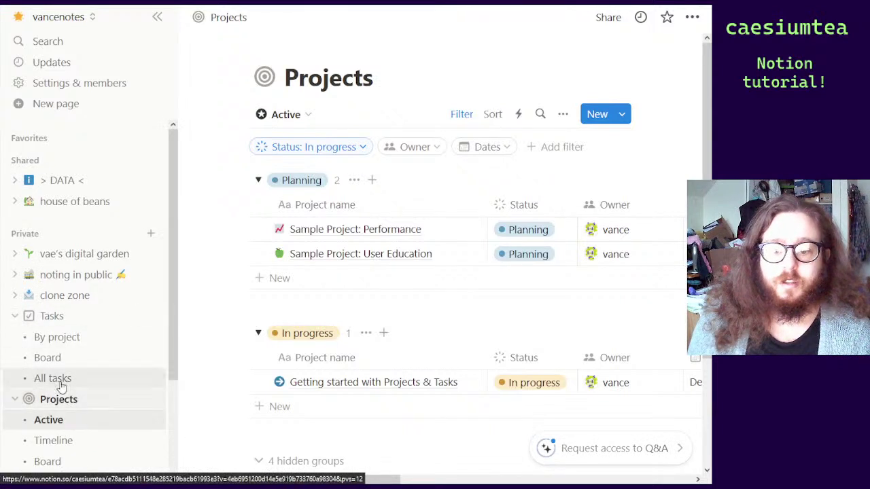
pyautogui.scroll(-2, 58, 381)
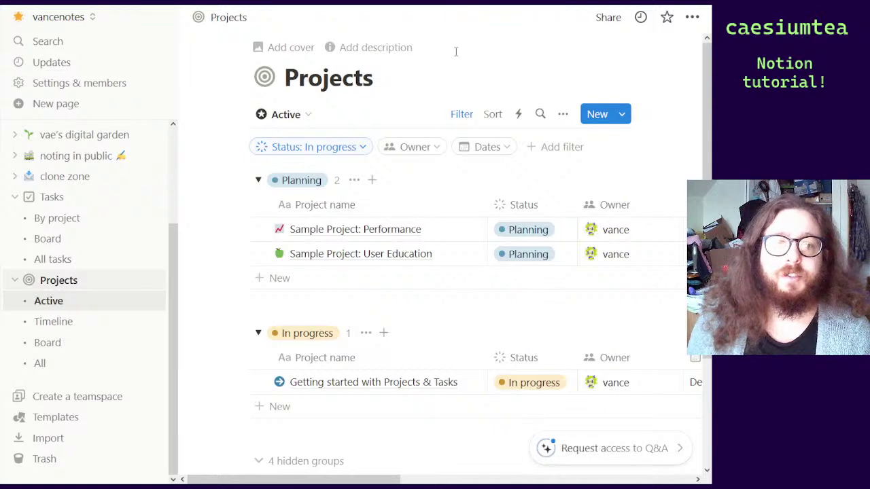
# Compare how the Tasks database groups its entries with how the Projects database groups its own
pyautogui.click(53, 197)
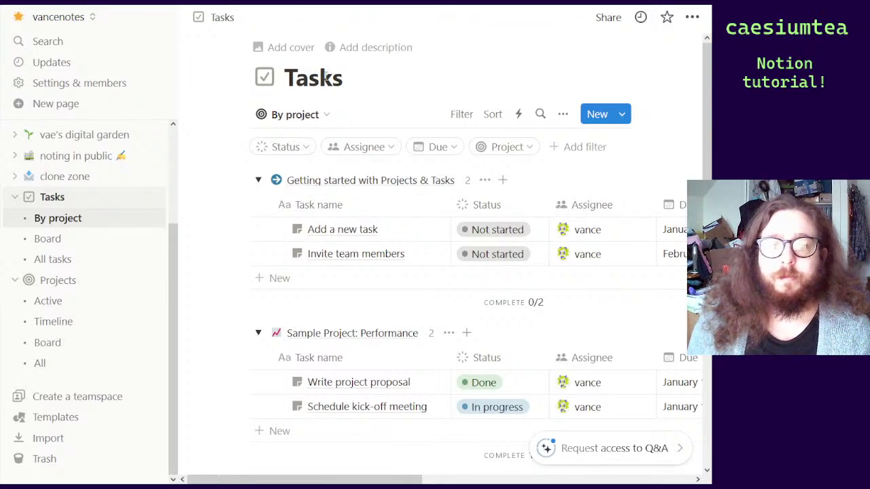
pyautogui.scroll(-1, 342, 242)
pyautogui.scroll(-4, 343, 243)
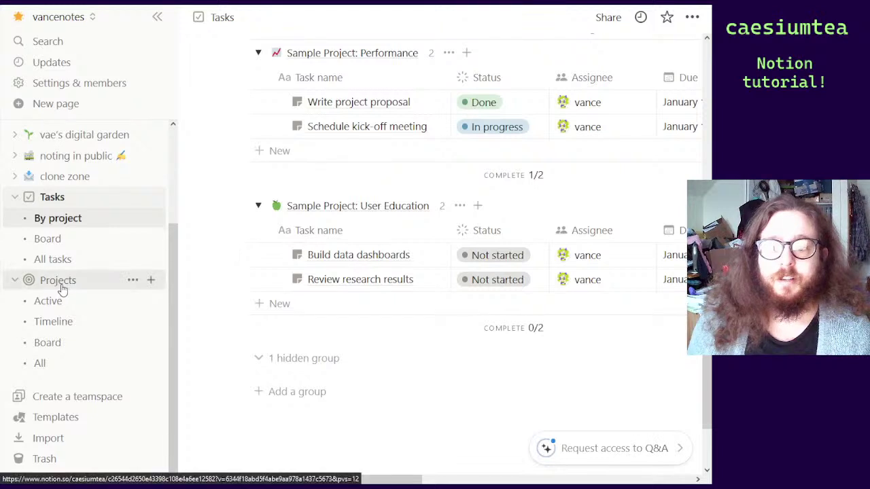
pyautogui.click(60, 282)
pyautogui.scroll(-4, 354, 182)
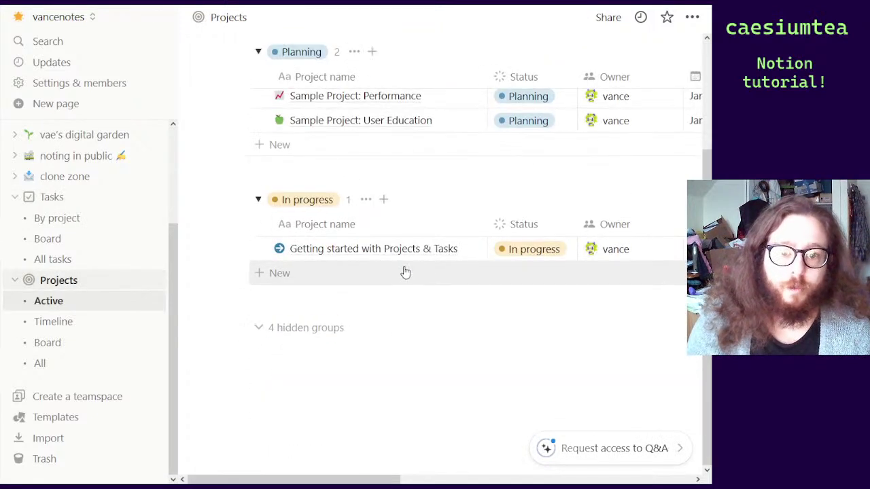
pyautogui.scroll(4, 399, 267)
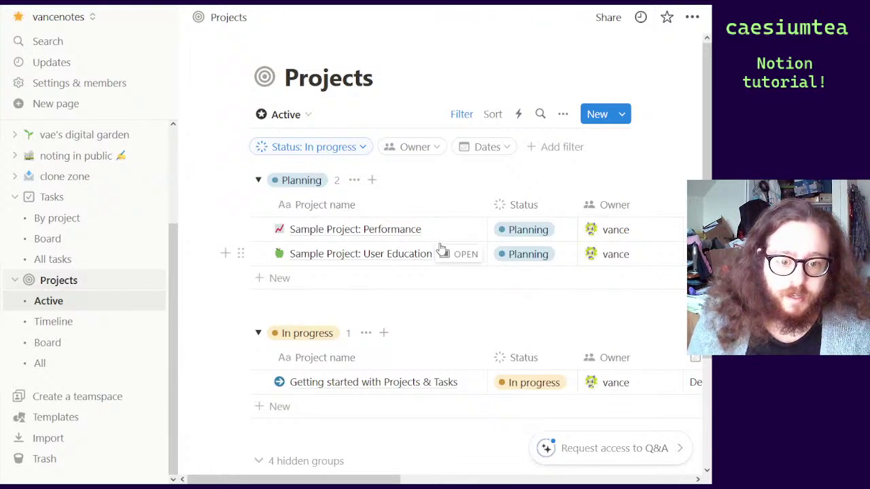
# In the Tasks database, collapse the Getting started with Projects & Tasks and Sample Project: Performance groups
pyautogui.click(61, 201)
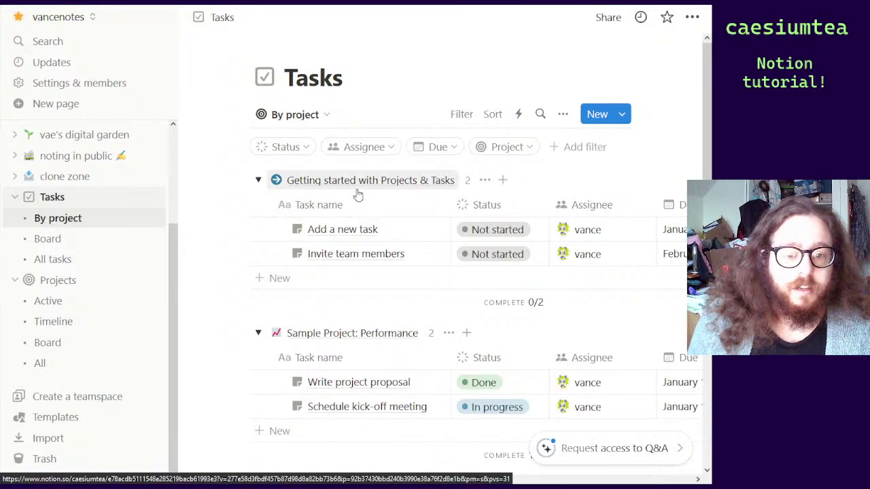
pyautogui.click(259, 181)
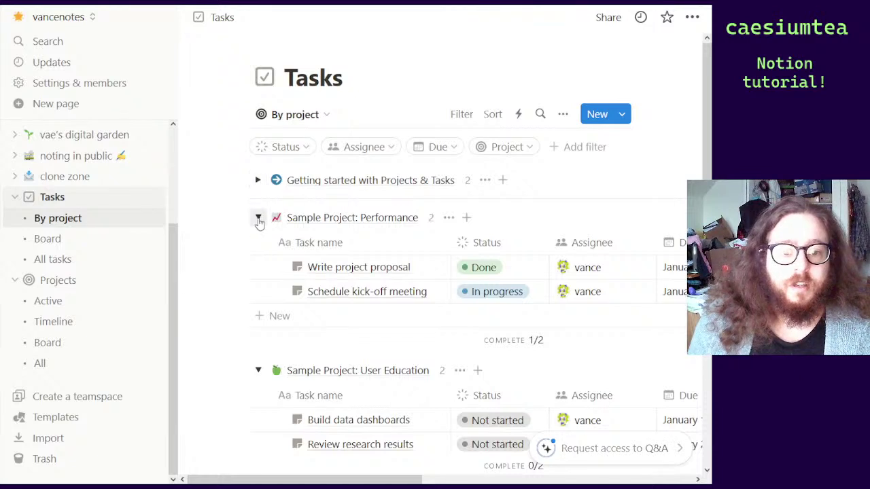
pyautogui.click(258, 182)
pyautogui.click(258, 180)
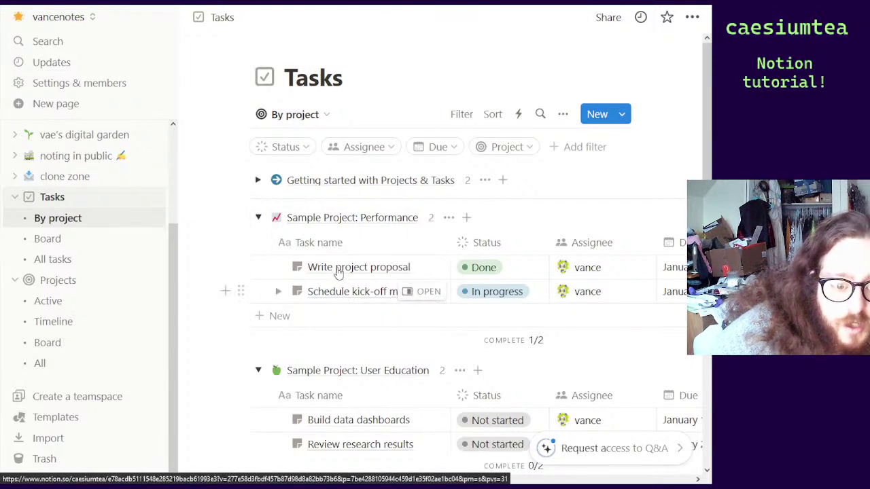
pyautogui.click(258, 221)
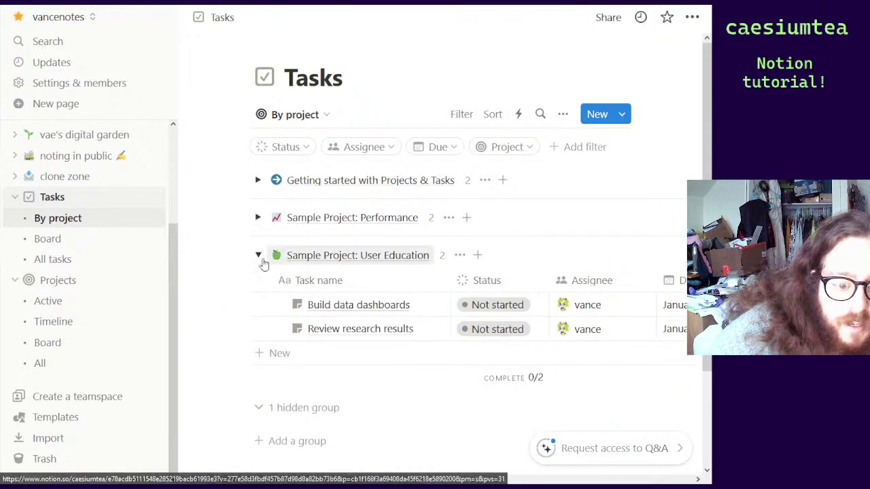
# Open the Sample Project: User Education page, review its content, and expand it to a full page without the sidebar
pyautogui.click(340, 259)
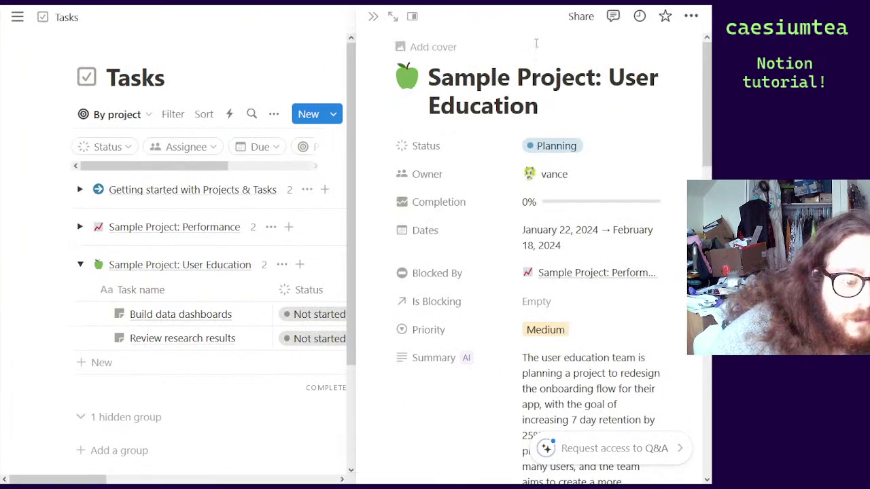
pyautogui.scroll(-5, 501, 253)
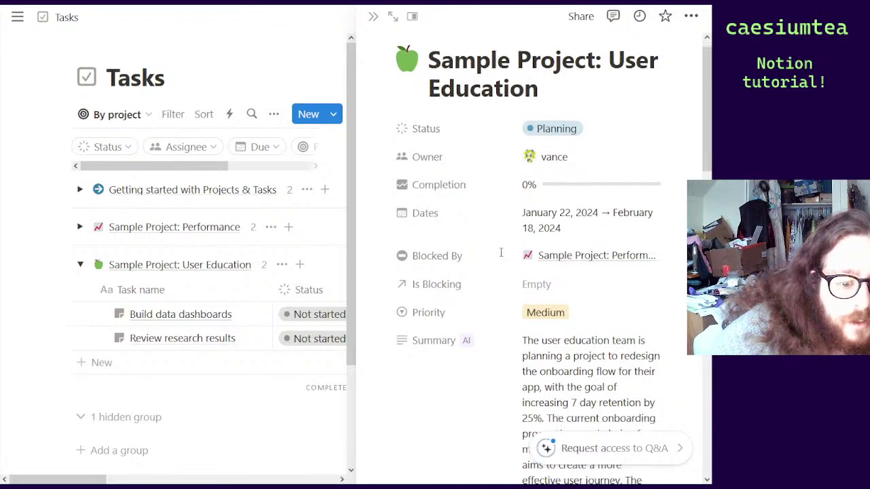
pyautogui.scroll(-1, 499, 253)
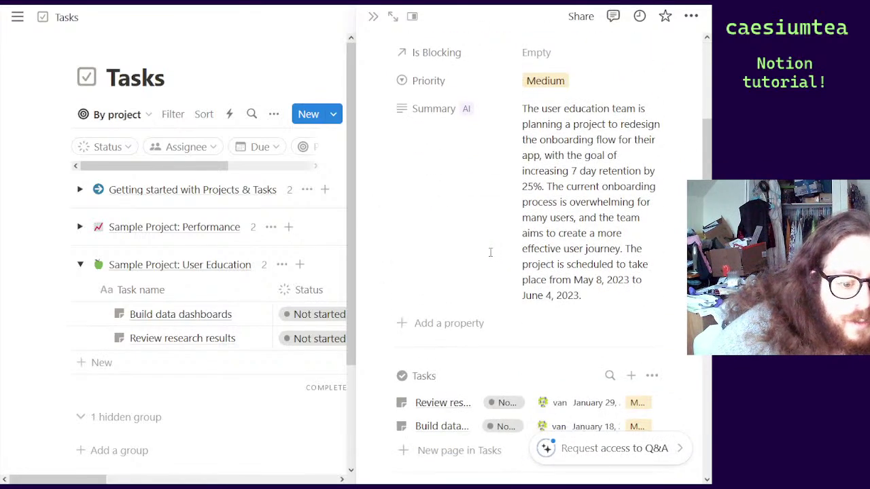
pyautogui.scroll(-5, 491, 252)
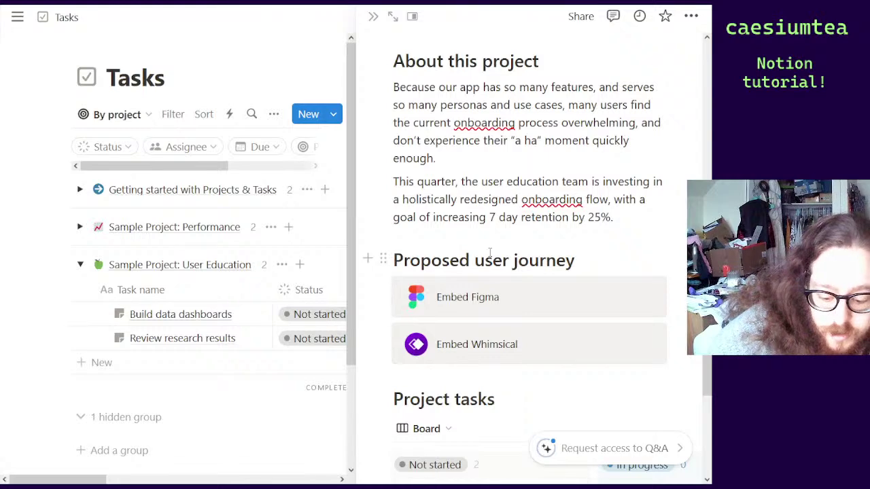
pyautogui.scroll(6, 490, 252)
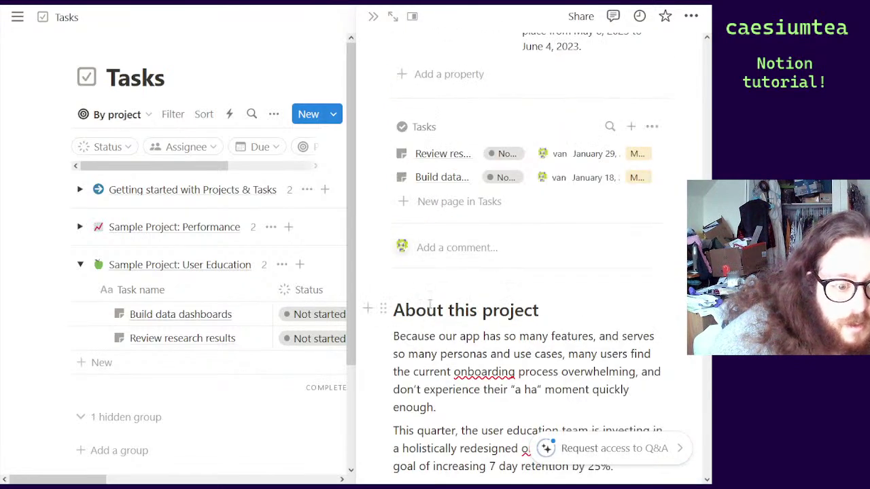
pyautogui.click(393, 17)
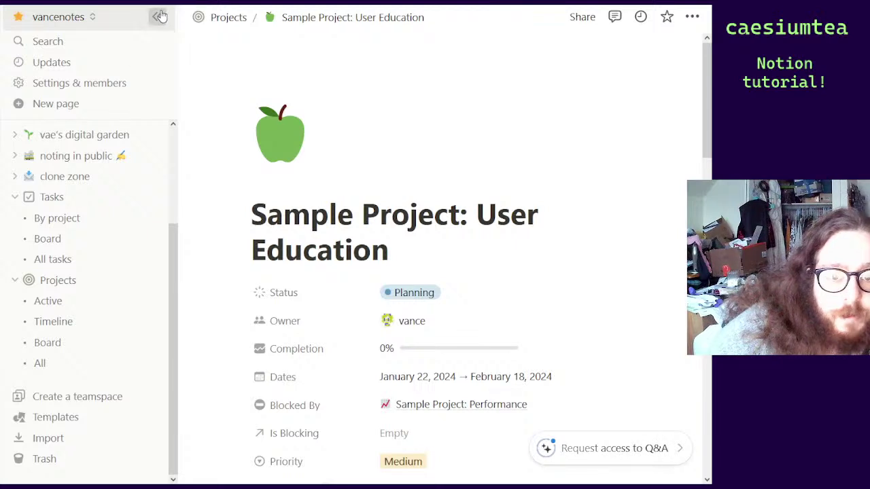
pyautogui.click(156, 16)
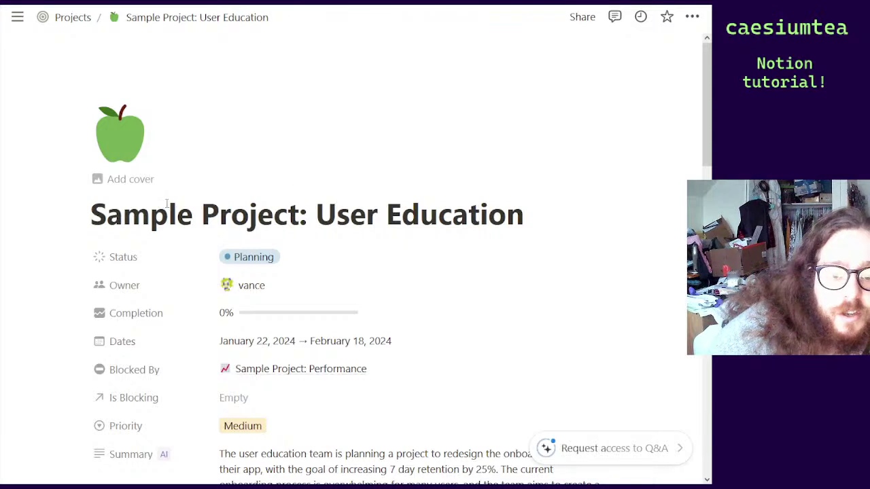
# Add a cover to the project page and view the Gallery, Upload, Link and Unsplash cover sources
pyautogui.click(123, 179)
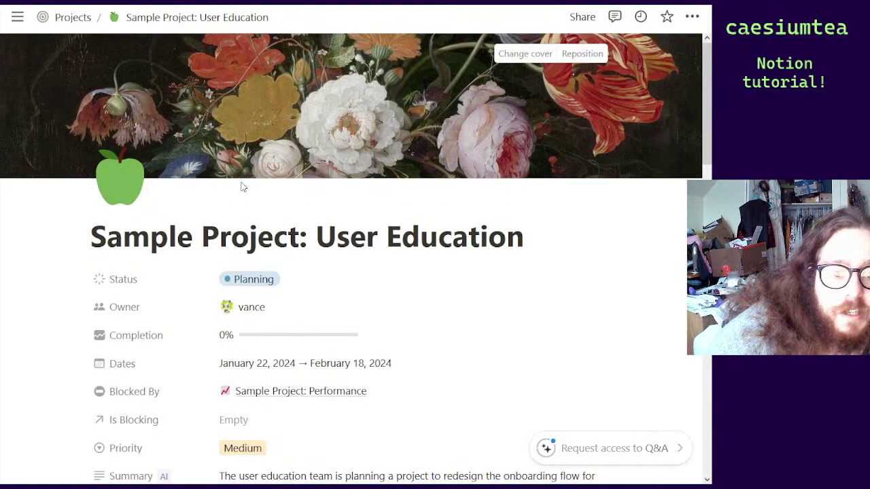
pyautogui.click(525, 54)
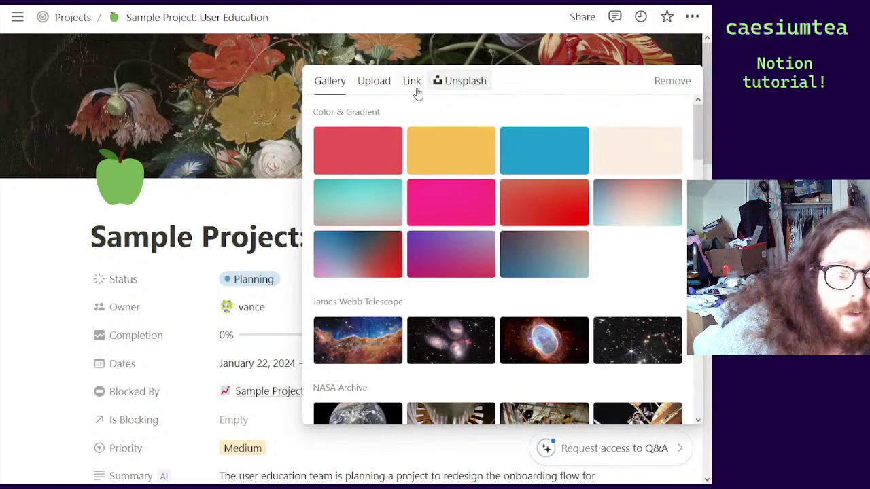
pyautogui.click(385, 88)
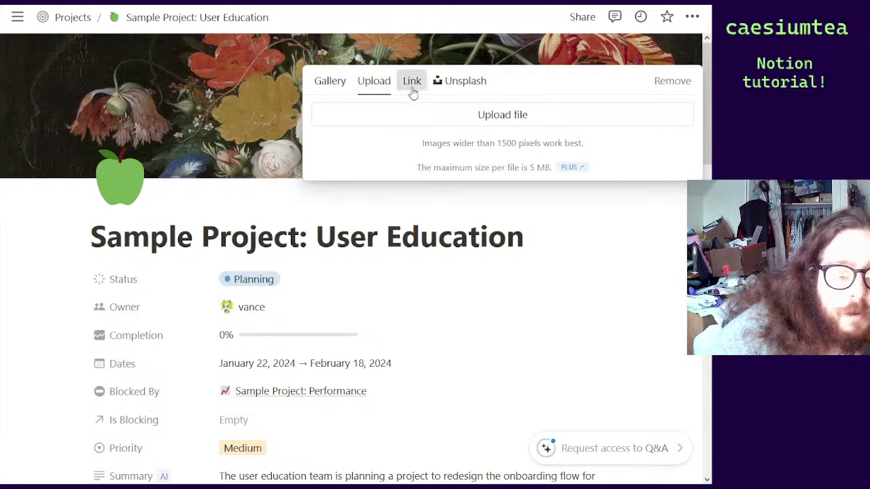
pyautogui.click(412, 88)
pyautogui.click(481, 83)
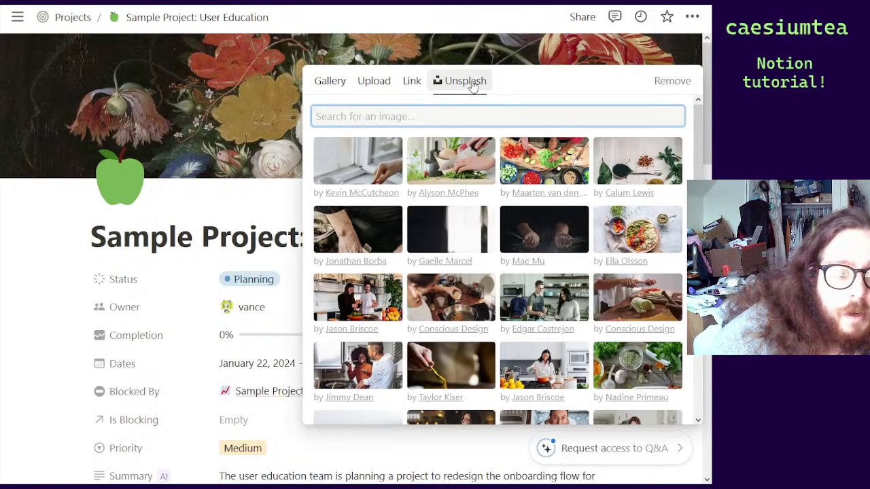
pyautogui.click(440, 51)
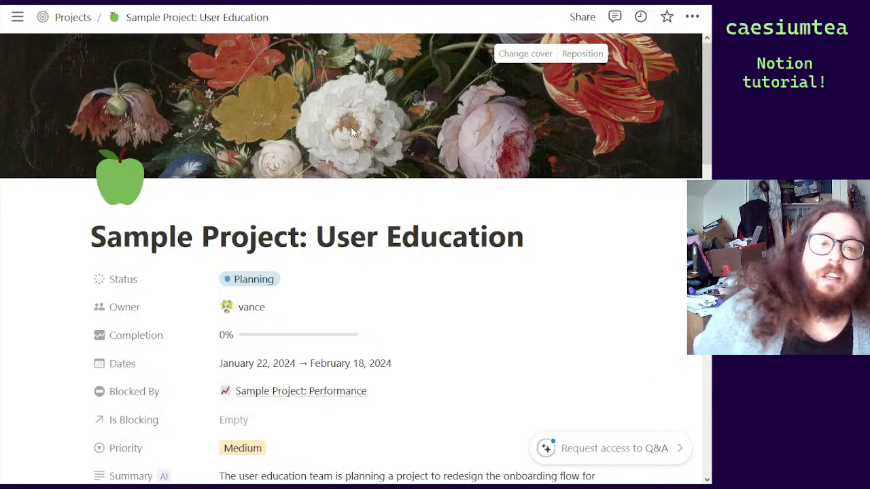
# Replace the project page's green apple icon with the purple airplane landing icon
pyautogui.click(120, 178)
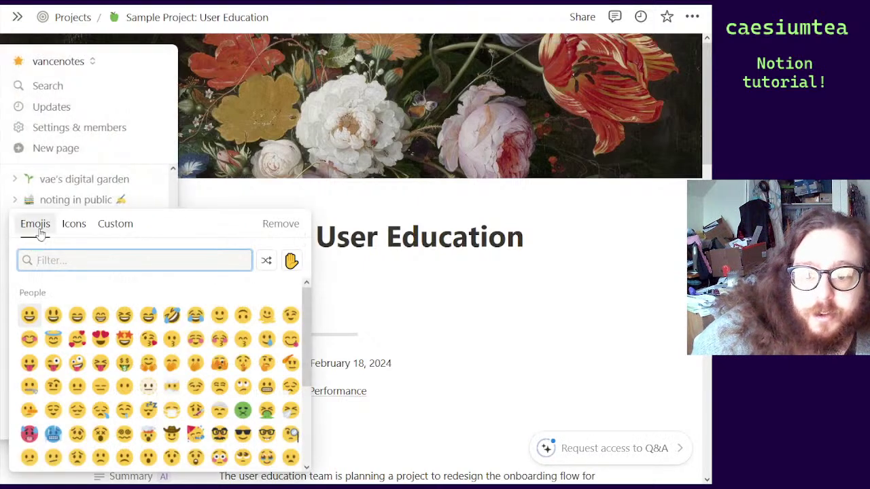
pyautogui.click(71, 230)
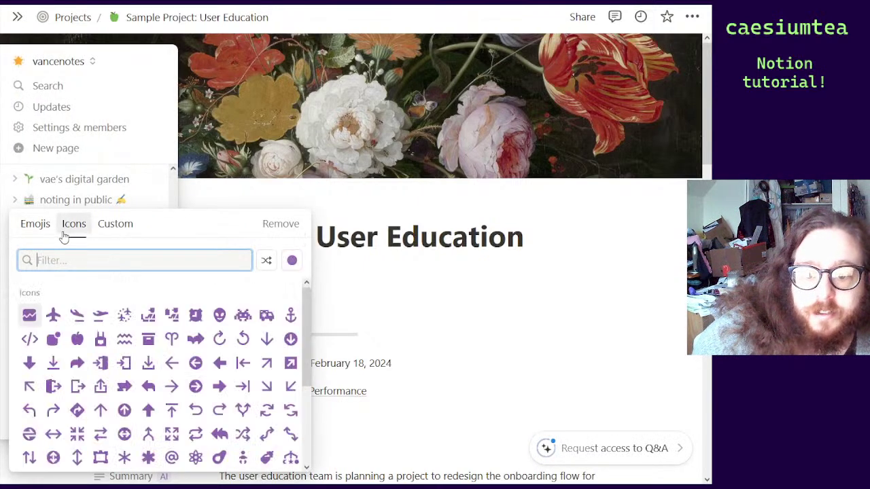
pyautogui.click(79, 317)
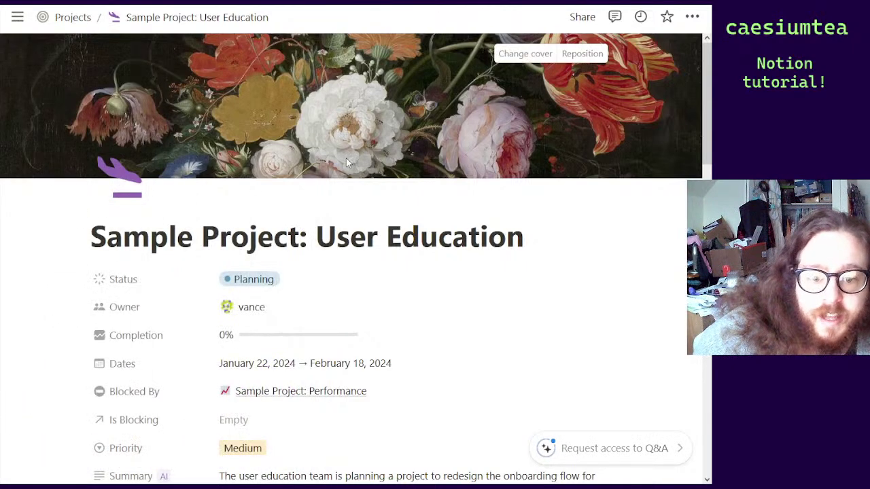
# Review the project page's properties from Status through Summary
pyautogui.scroll(-3, 381, 190)
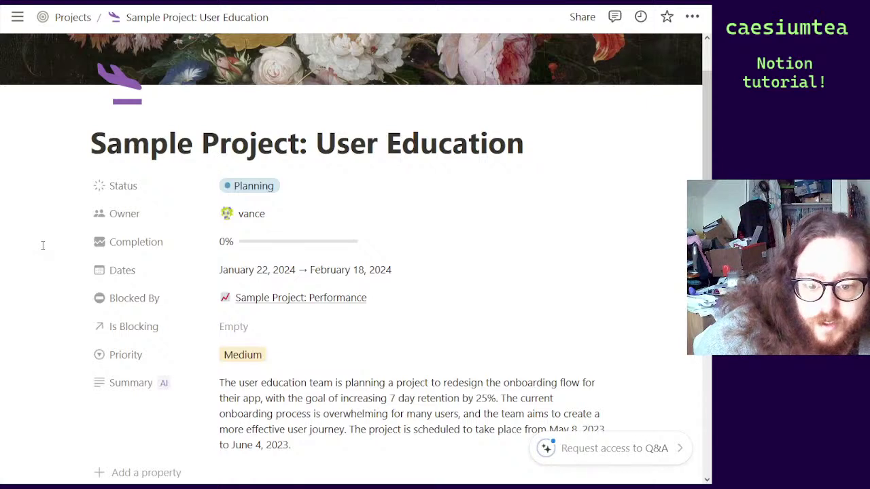
pyautogui.scroll(-1, 57, 296)
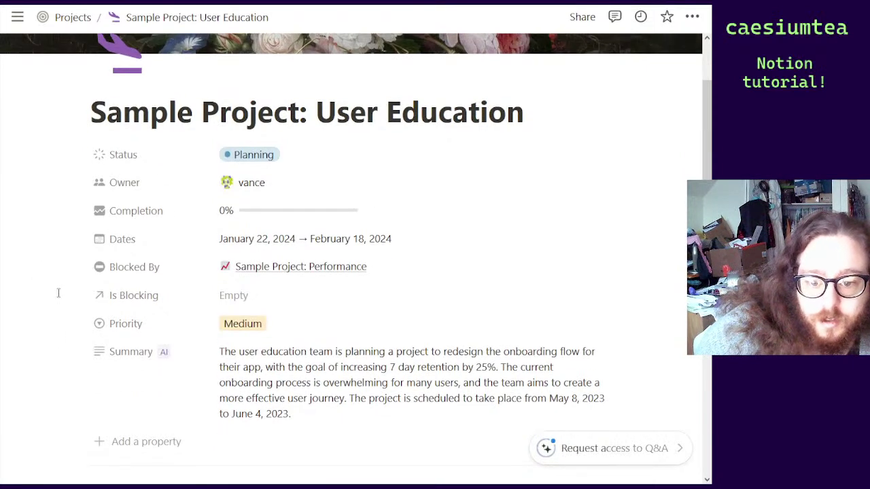
pyautogui.scroll(-1, 59, 293)
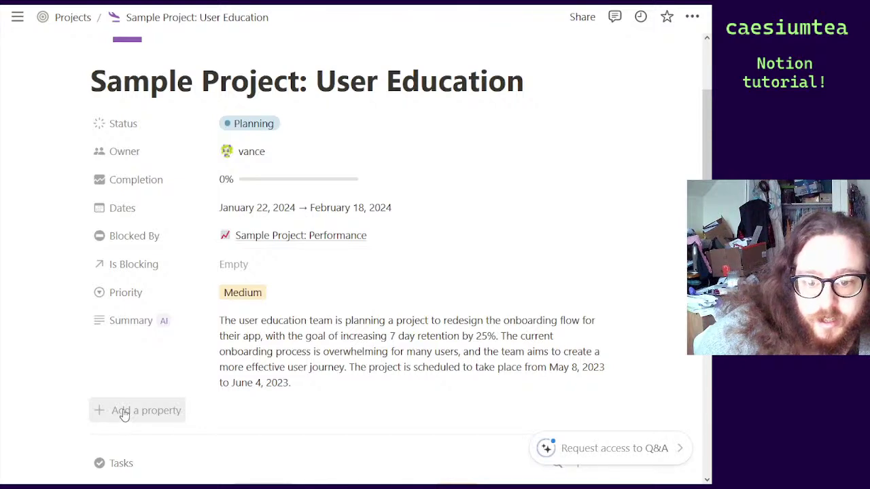
# Examine the project page's Tasks section and how it sits beneath the other properties
pyautogui.scroll(-3, 123, 393)
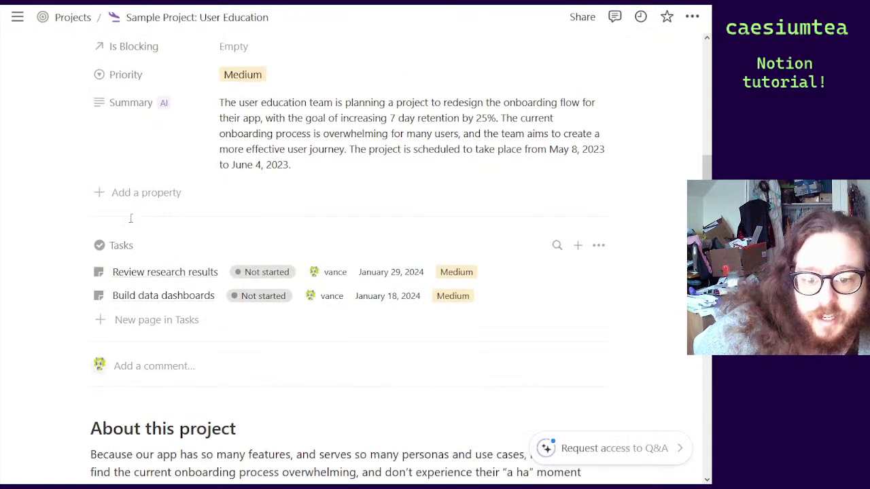
pyautogui.scroll(1, 78, 326)
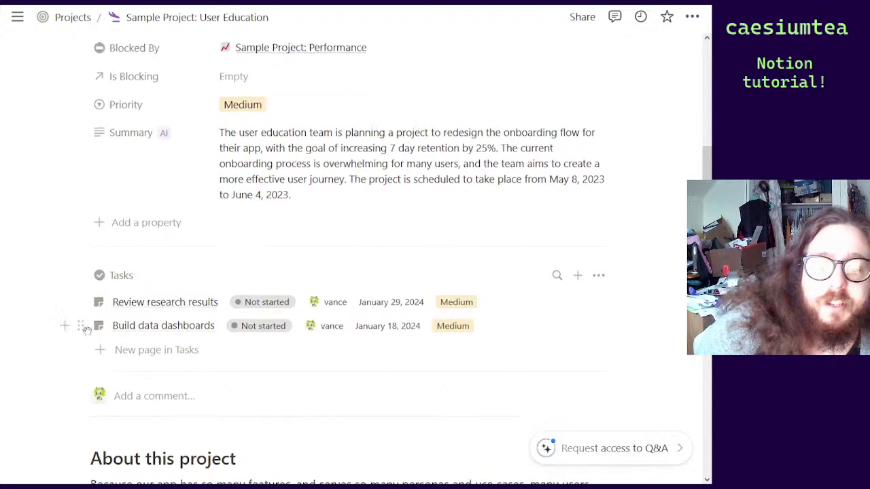
pyautogui.scroll(-1, 61, 332)
pyautogui.scroll(1, 55, 335)
pyautogui.scroll(3, 55, 335)
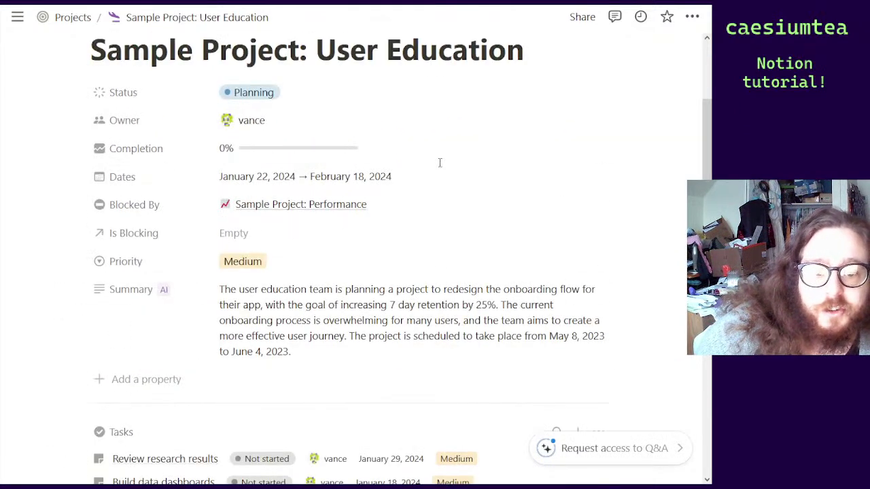
pyautogui.scroll(-1, 438, 161)
pyautogui.scroll(1, 439, 163)
pyautogui.scroll(-1, 438, 163)
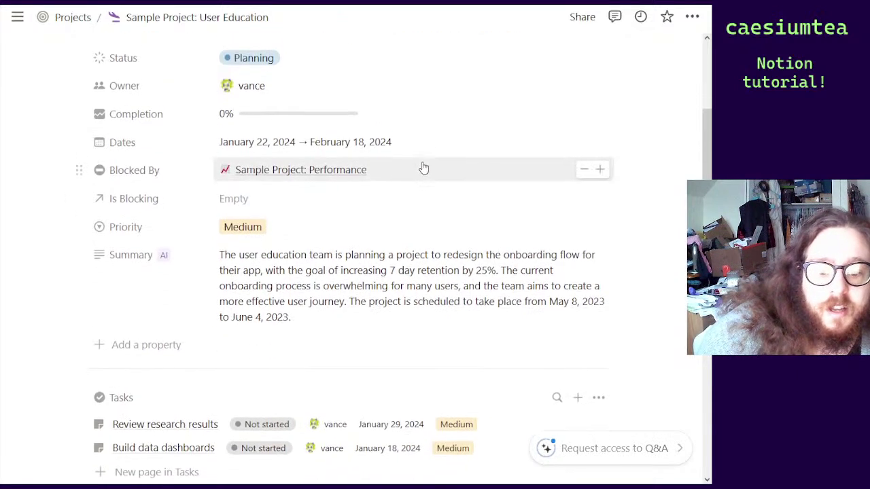
pyautogui.scroll(-1, 421, 169)
# Review the About this project, Proposed user journey and Project tasks sections, and return to the page title
pyautogui.scroll(-10, 415, 143)
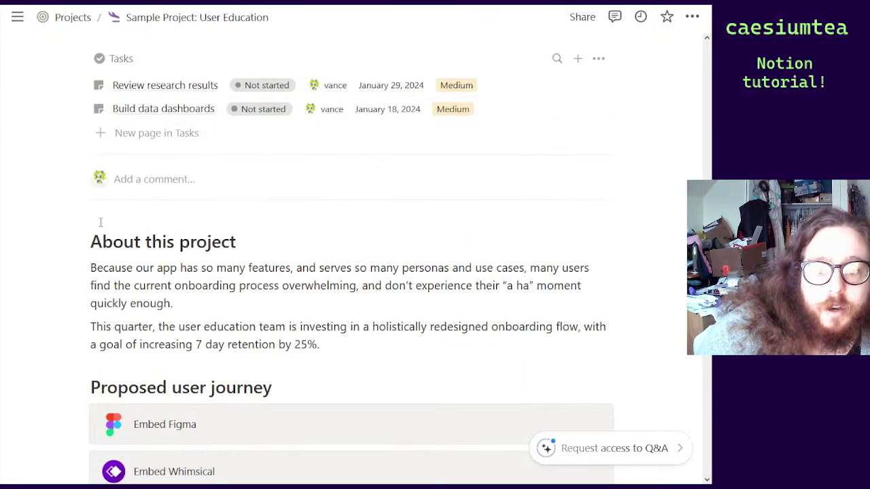
pyautogui.scroll(-6, 188, 226)
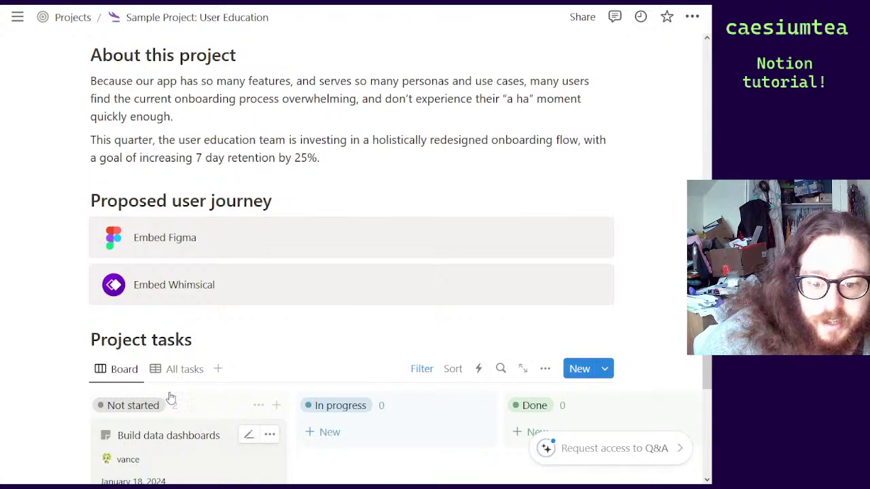
pyautogui.scroll(3, 276, 367)
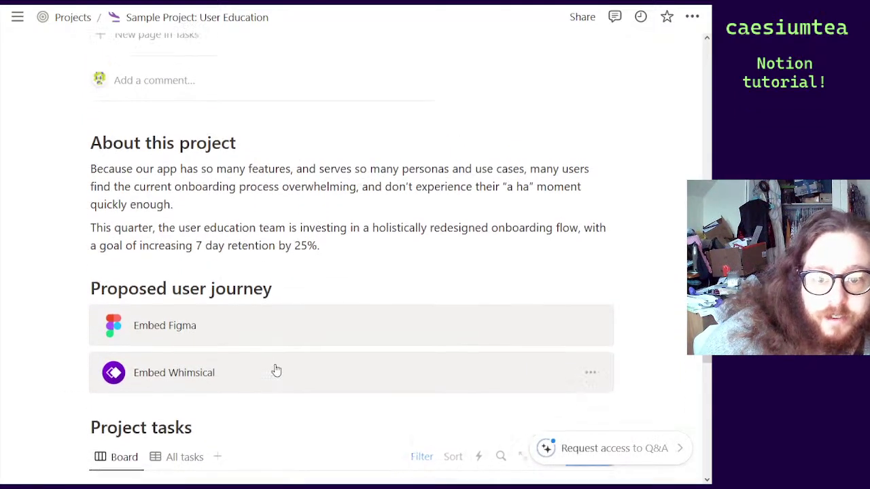
pyautogui.scroll(3, 276, 367)
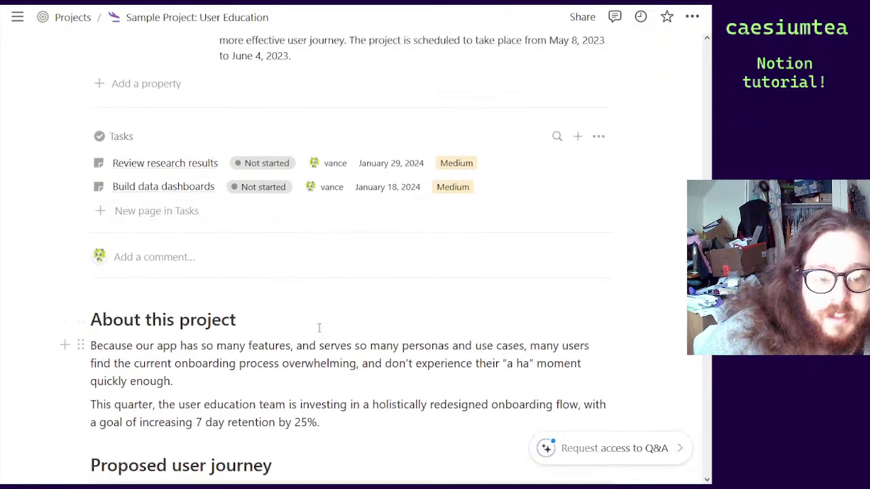
pyautogui.scroll(3, 314, 327)
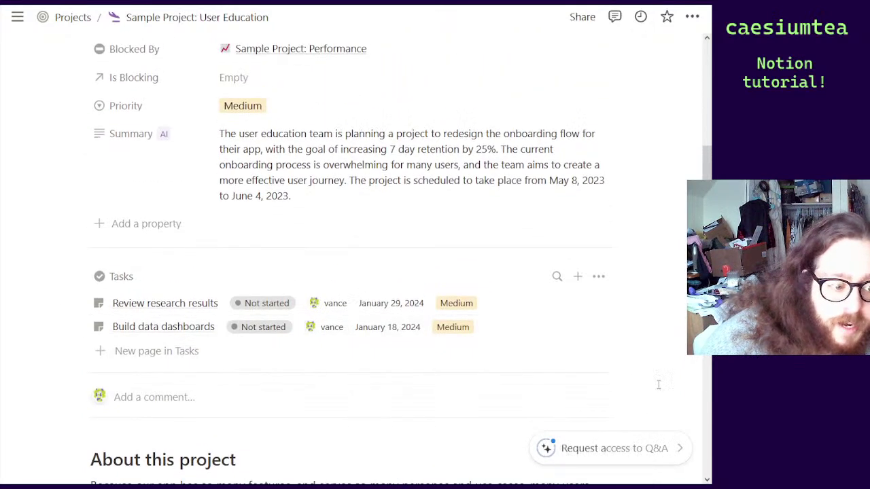
pyautogui.scroll(1, 658, 330)
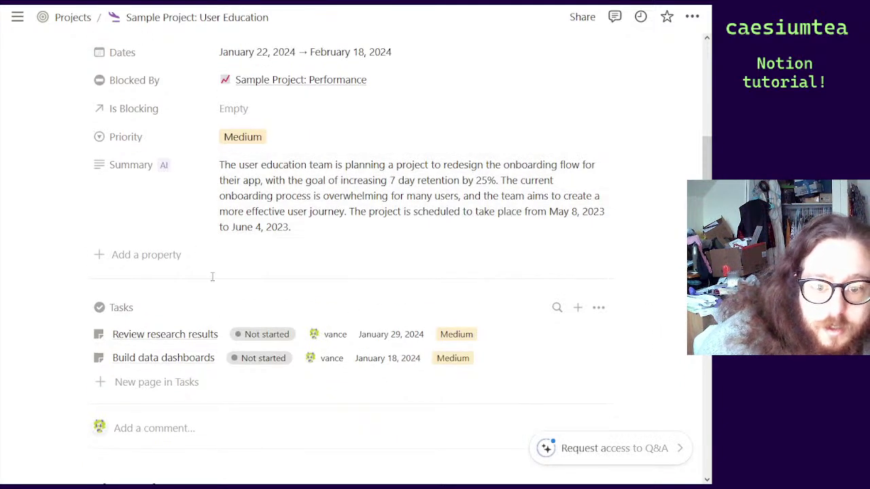
pyautogui.scroll(5, 404, 245)
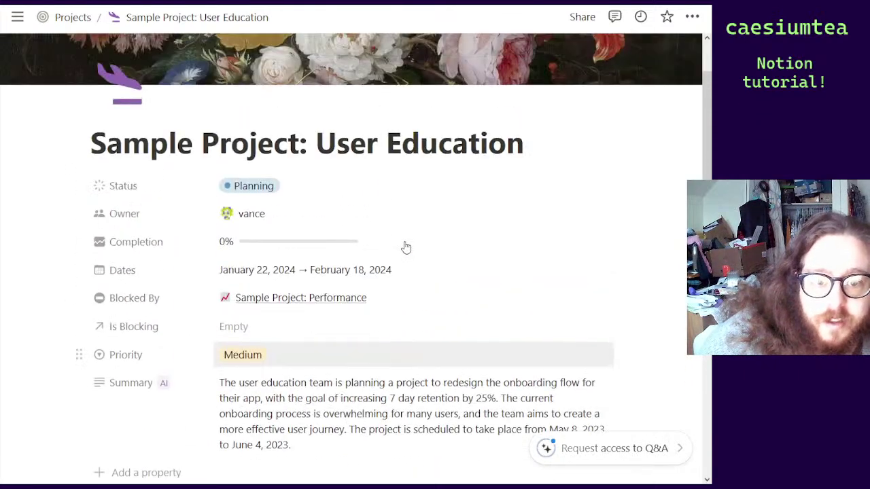
# View the Tasks property's edit settings to check its type and related database, and close them without changes
pyautogui.scroll(-1, 406, 247)
pyautogui.scroll(-2, 405, 247)
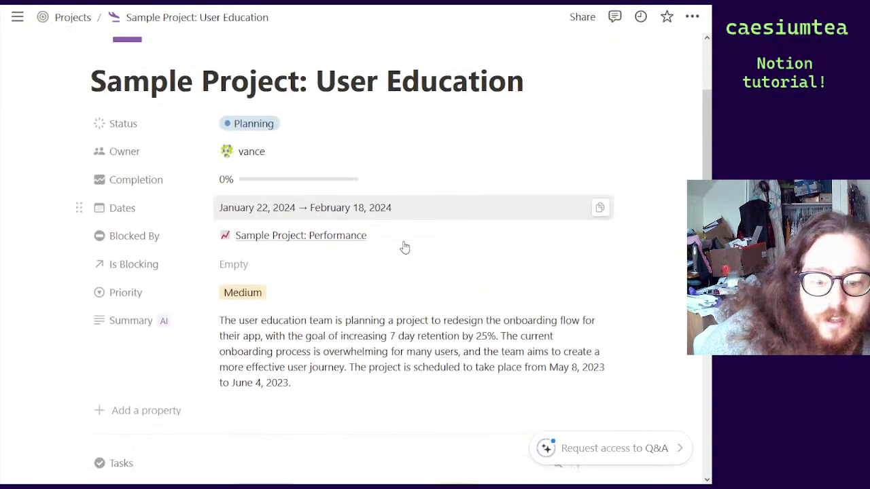
pyautogui.scroll(-1, 405, 247)
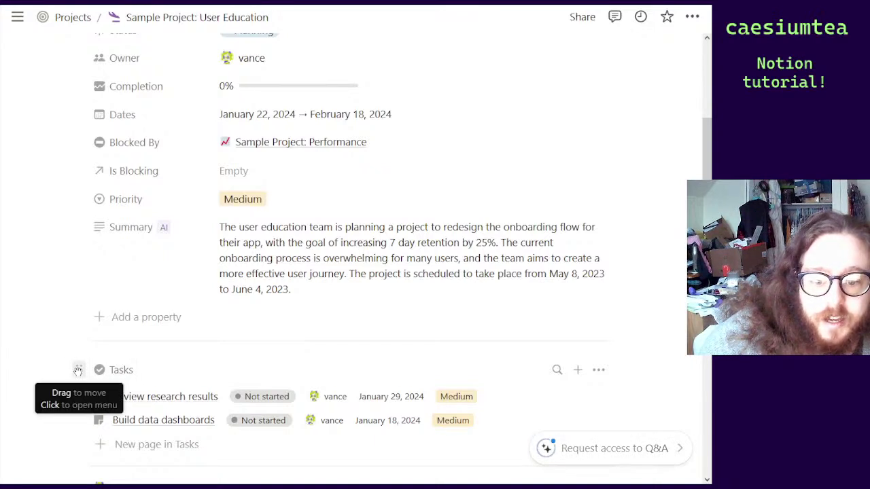
pyautogui.click(78, 370)
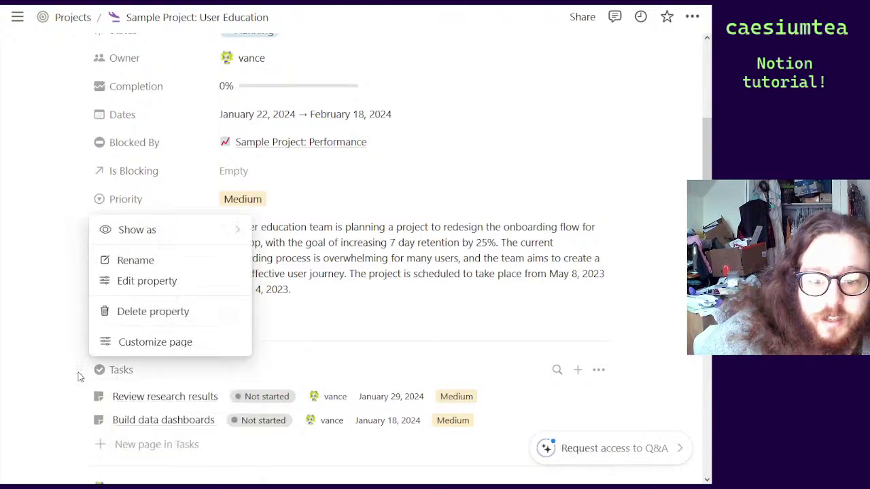
pyautogui.click(171, 289)
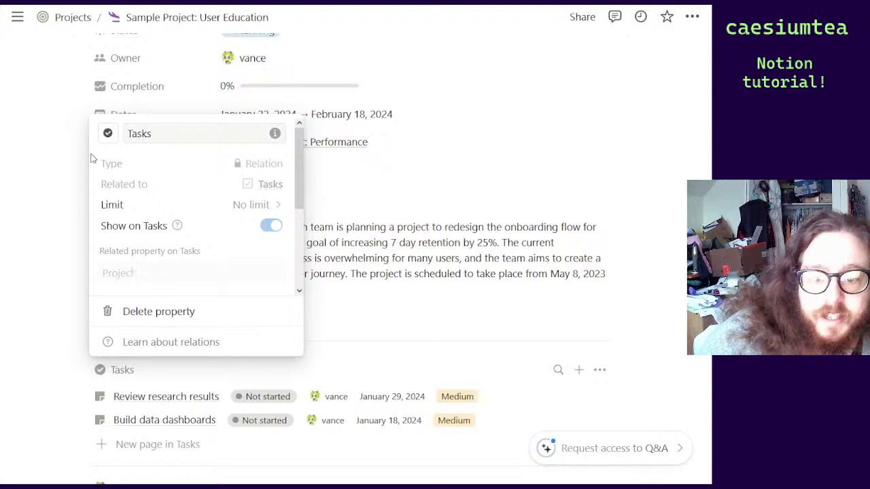
pyautogui.moveTo(119, 173)
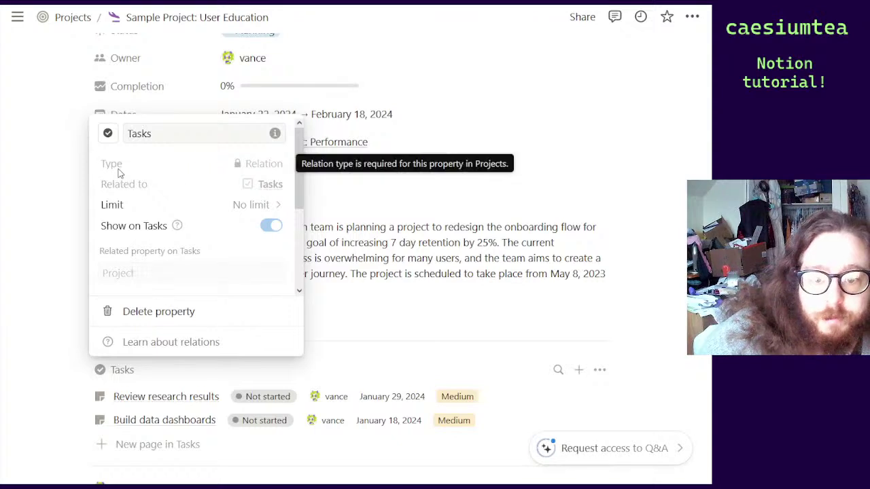
pyautogui.click(71, 265)
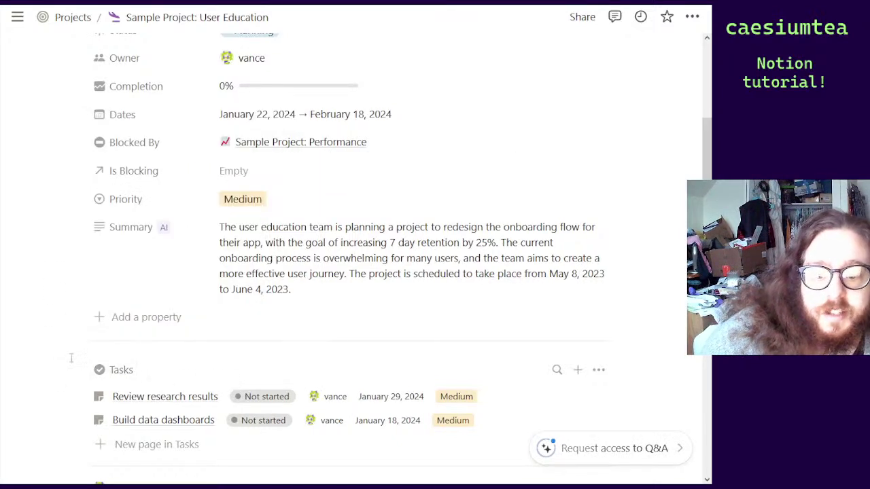
# Open the Review research results task from the project, view it as a full page, and return to the project page alone
pyautogui.scroll(-1, 47, 288)
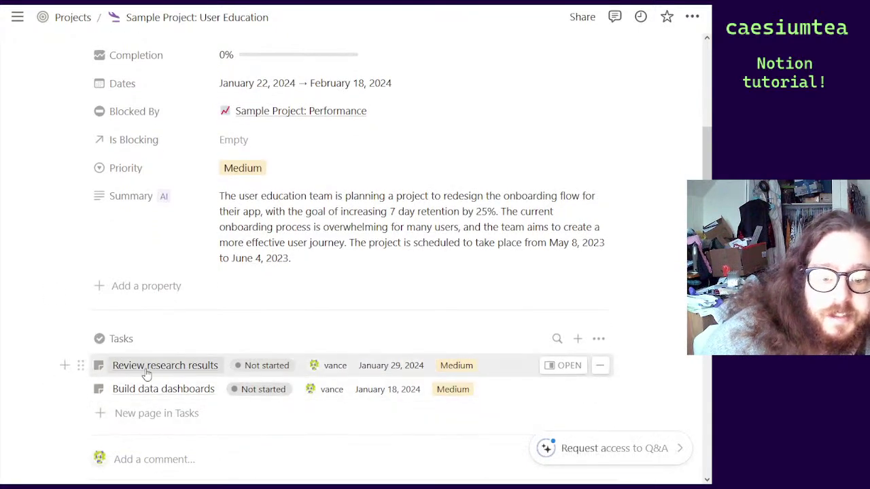
pyautogui.scroll(8, 72, 314)
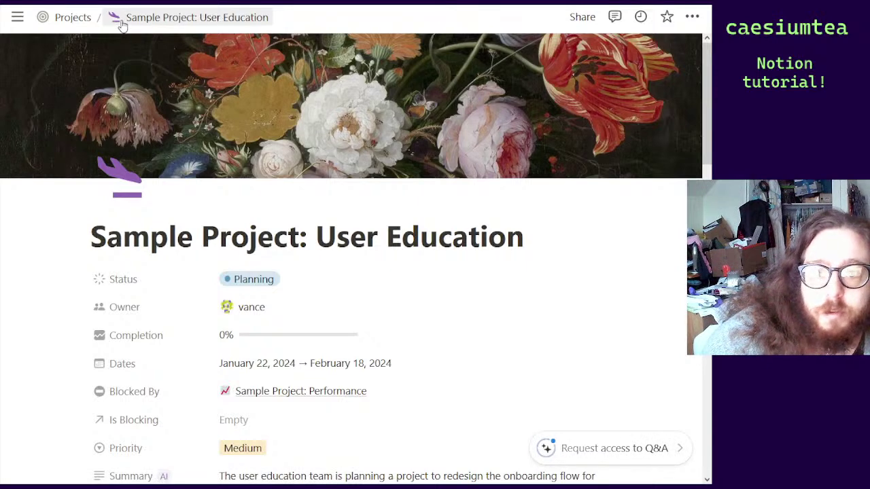
pyautogui.scroll(-3, 64, 258)
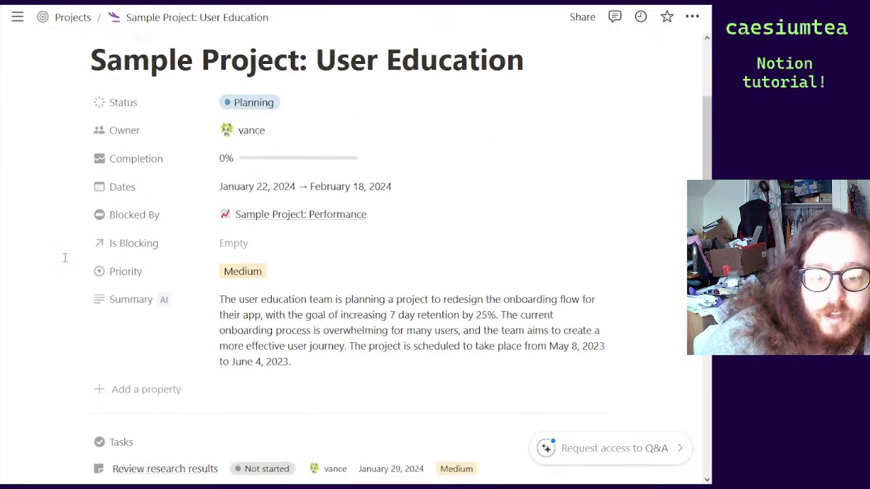
pyautogui.scroll(-3, 64, 257)
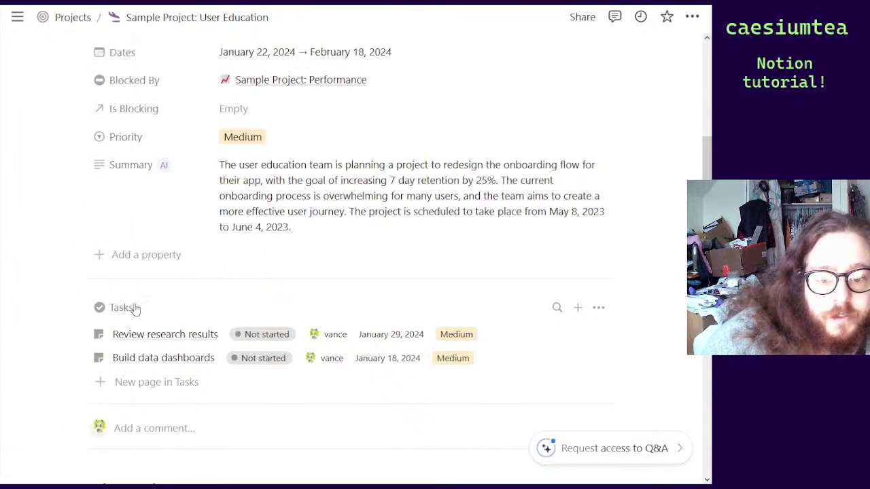
pyautogui.click(154, 342)
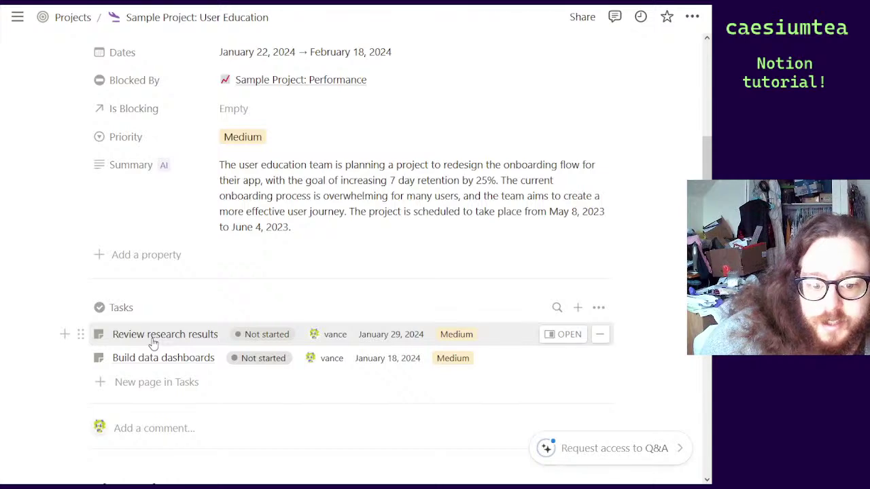
pyautogui.click(552, 336)
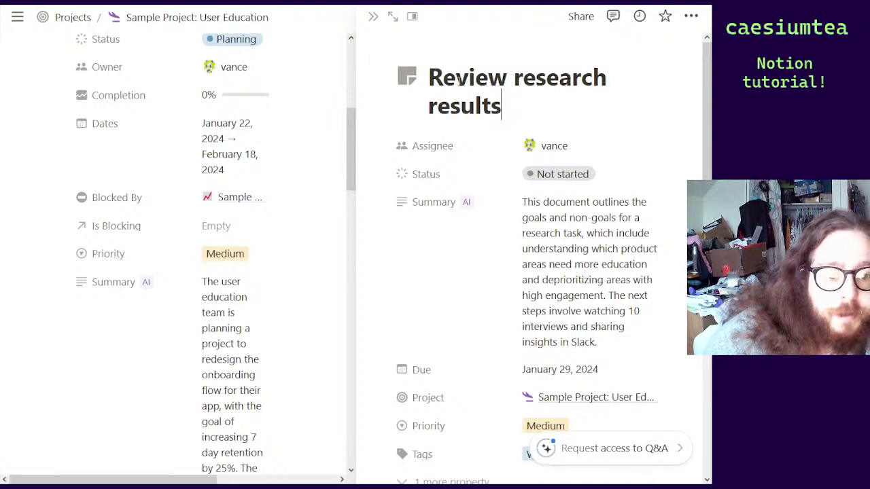
pyautogui.click(392, 21)
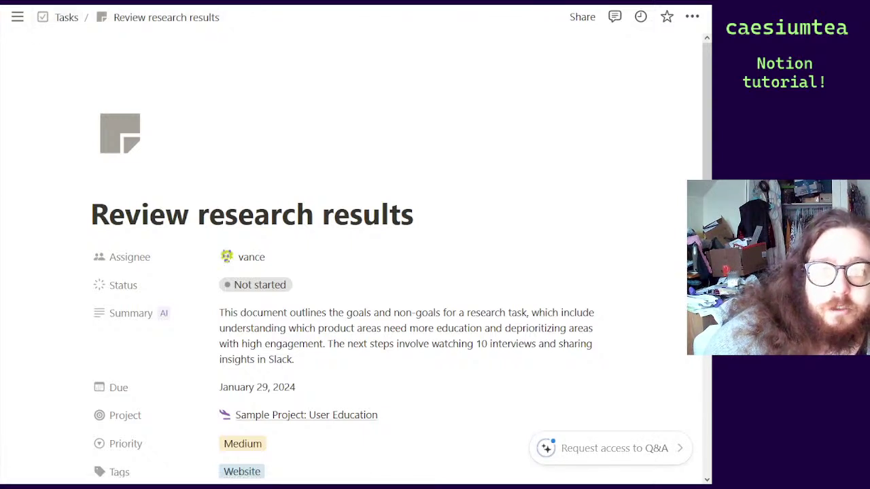
pyautogui.hotkey('alt', 'Left')
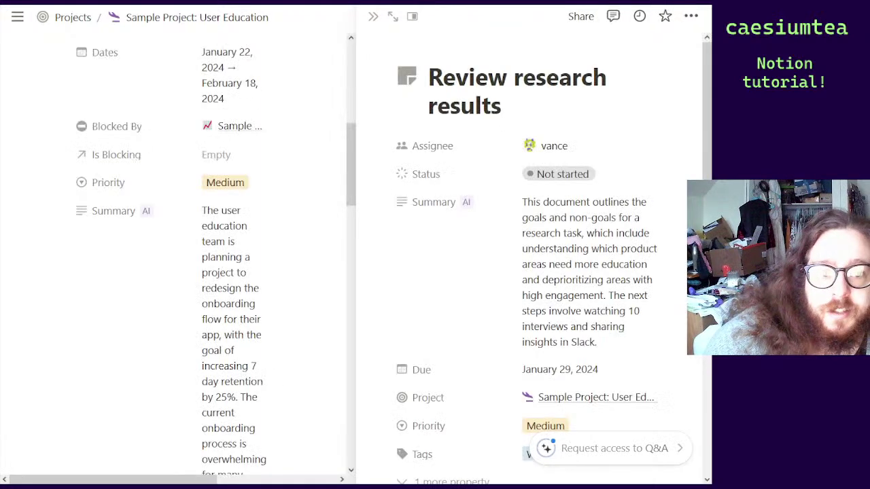
pyautogui.click(373, 17)
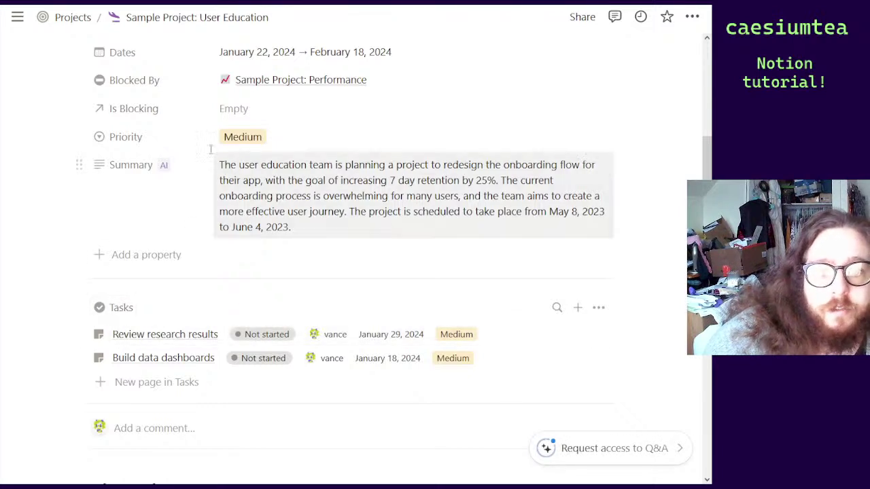
# View the pages available to link in the project's Tasks property, and open the Tasks database without the sidebar
pyautogui.moveTo(23, 173)
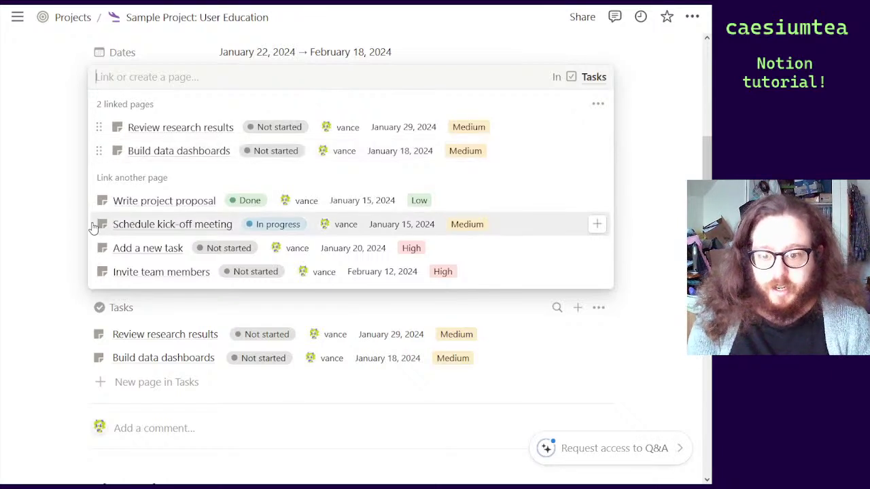
pyautogui.click(52, 305)
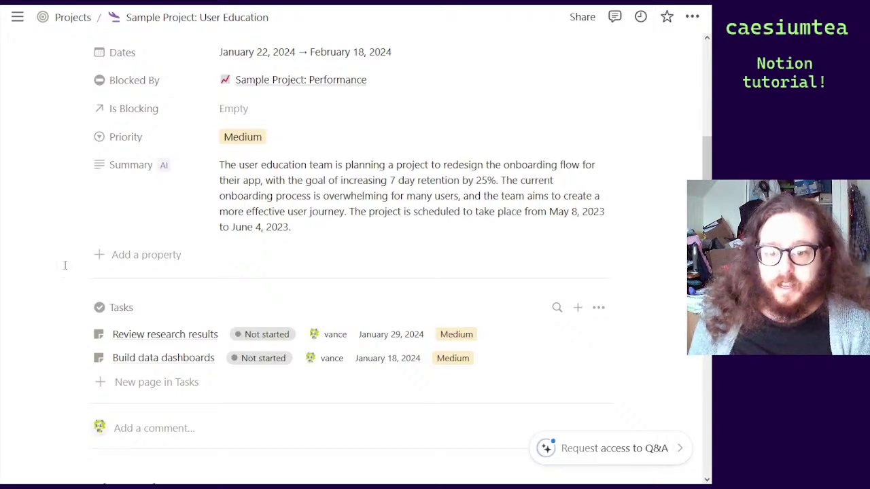
pyautogui.click(18, 20)
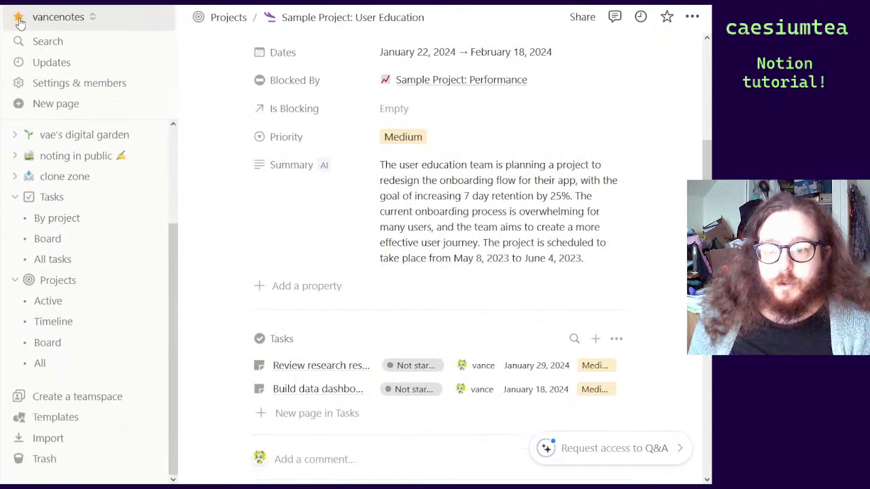
pyautogui.click(55, 199)
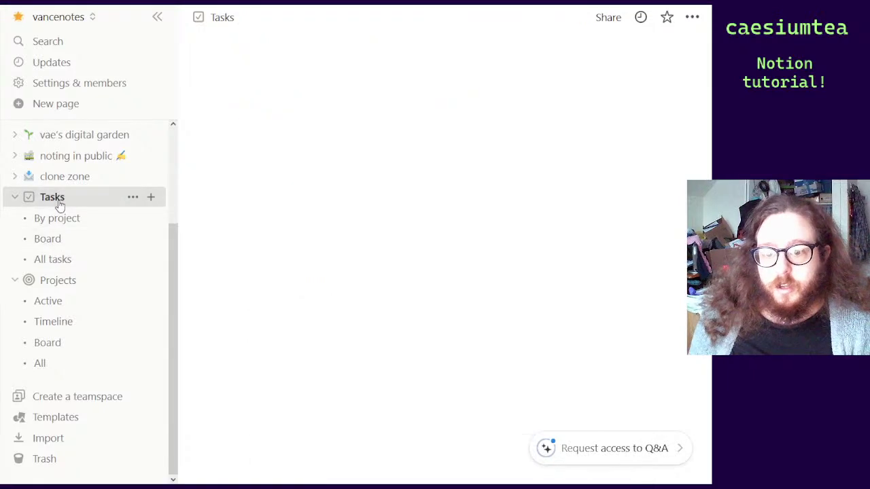
pyautogui.click(156, 18)
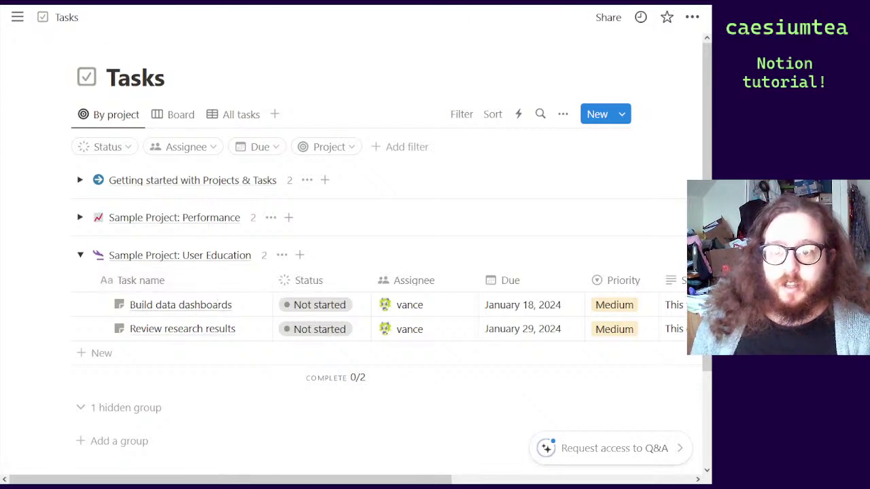
# Return to the Sample Project: User Education page and review its properties and linked tasks
pyautogui.hotkey('alt', 'Left')
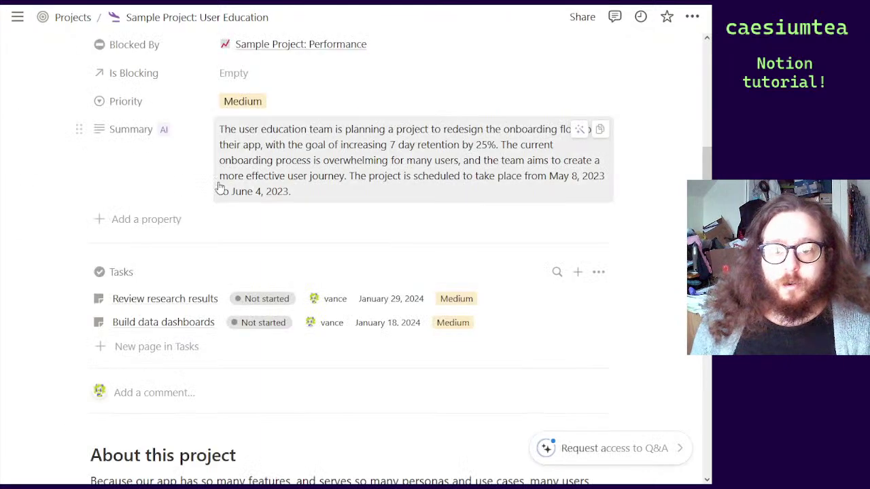
pyautogui.scroll(2, 221, 188)
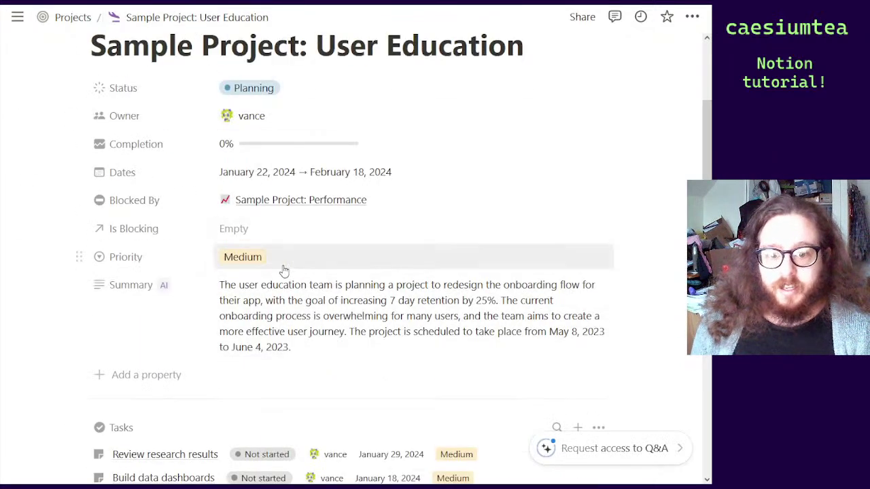
pyautogui.scroll(-2, 288, 262)
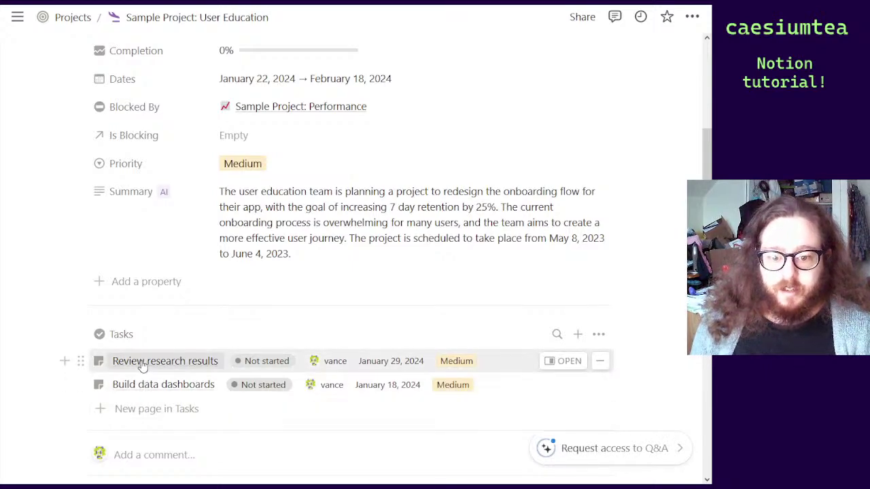
pyautogui.scroll(4, 260, 272)
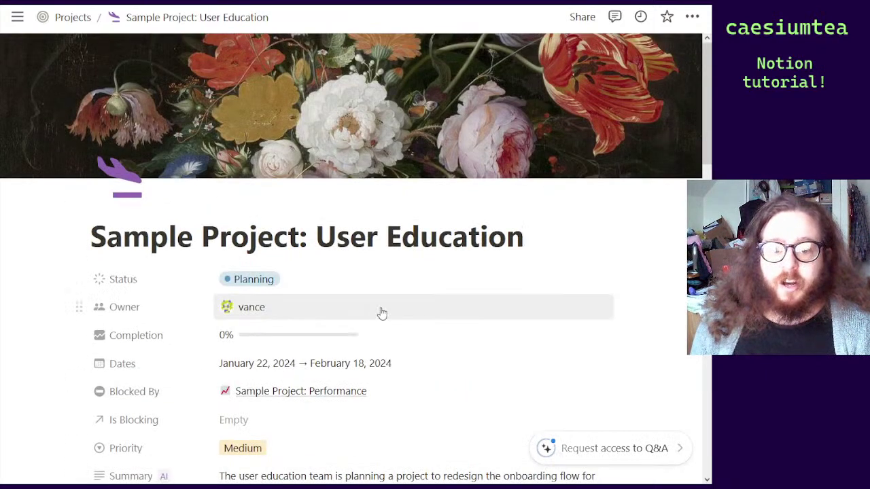
# Start a new Relation property on the Sample Project: User Education page and relate it to the example todo database
pyautogui.scroll(-2, 558, 275)
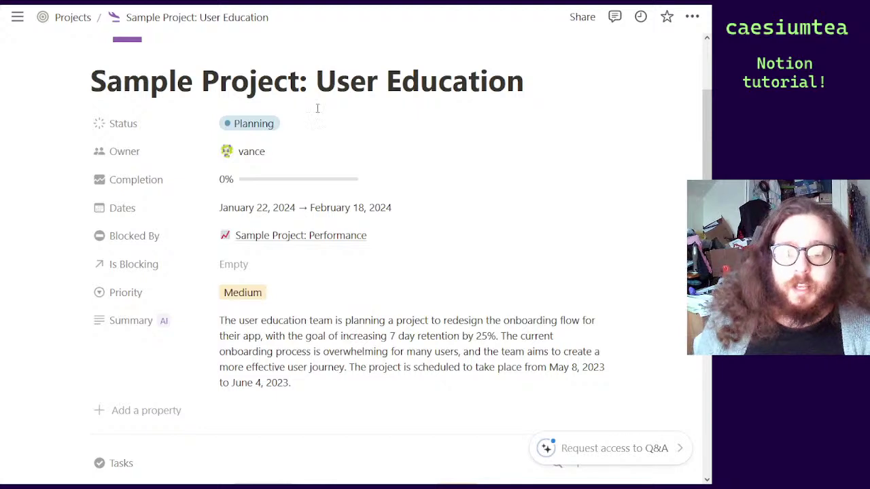
pyautogui.scroll(-1, 313, 274)
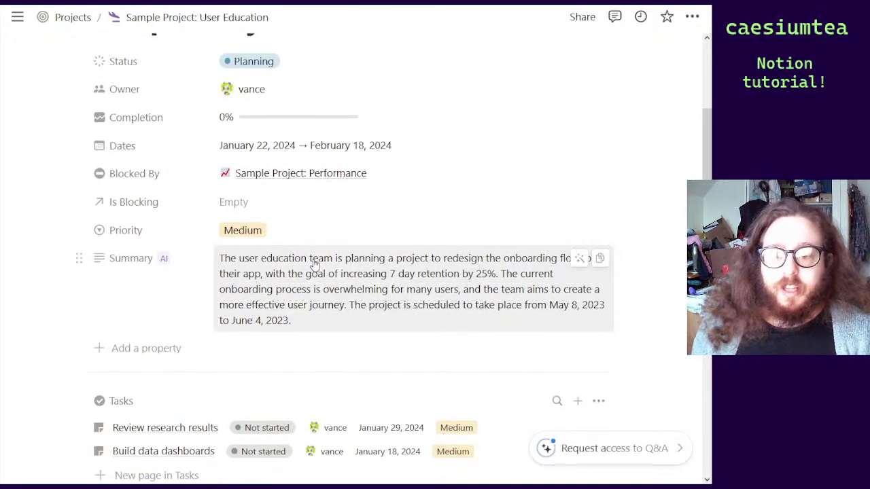
pyautogui.scroll(-2, 297, 217)
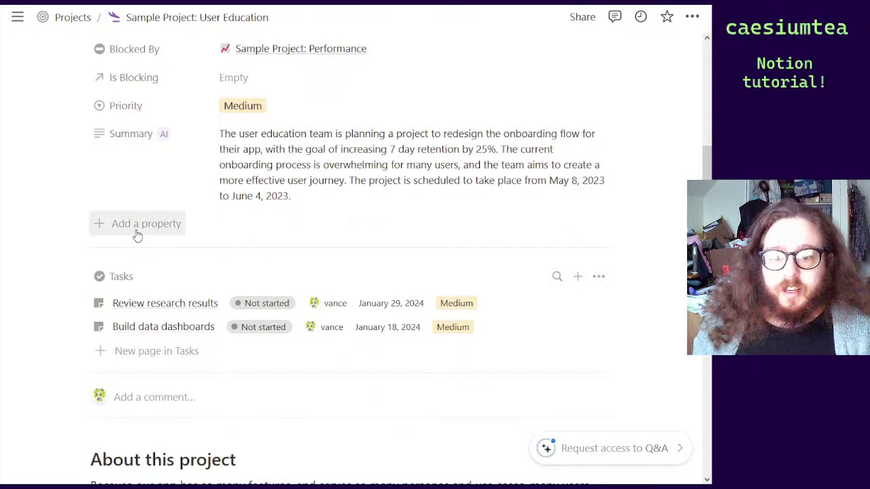
pyautogui.click(135, 229)
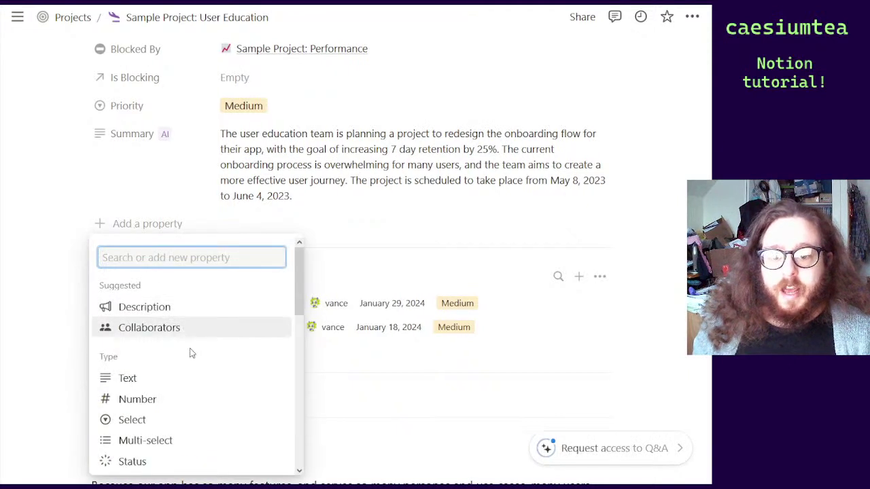
pyautogui.moveTo(296, 284); pyautogui.dragTo(290, 336)
pyautogui.scroll(-4, 289, 336)
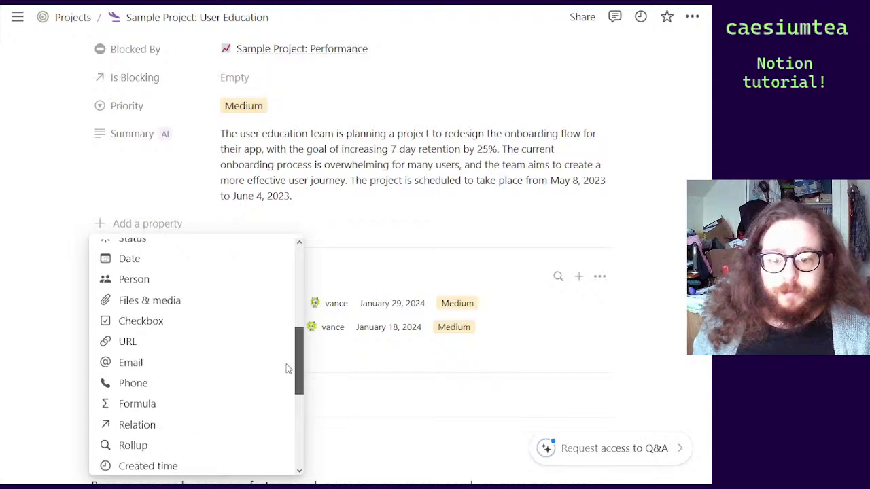
pyautogui.click(163, 315)
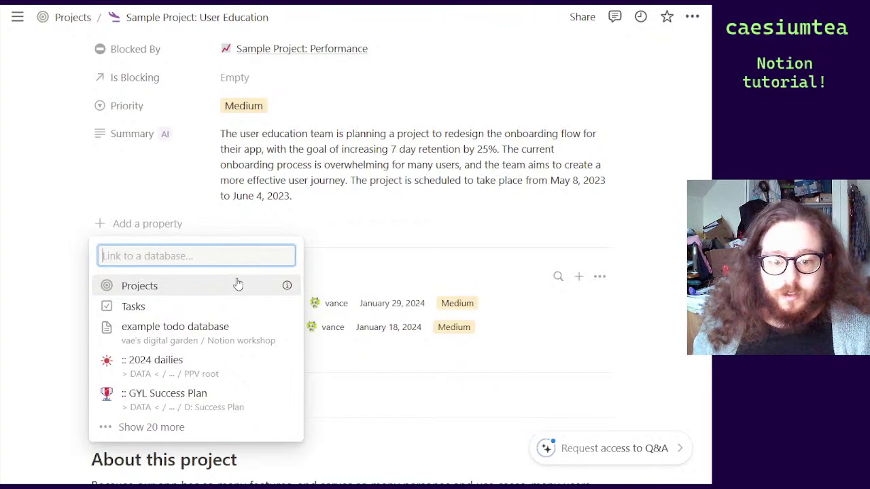
pyautogui.click(194, 329)
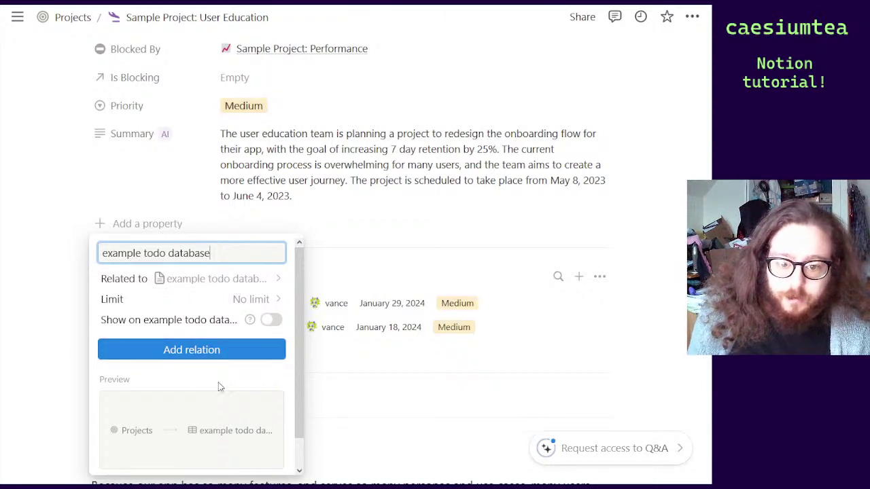
# Enable showing the relation on the example todo database, keep Projects as the related property name, and add the relation
pyautogui.scroll(-1, 225, 384)
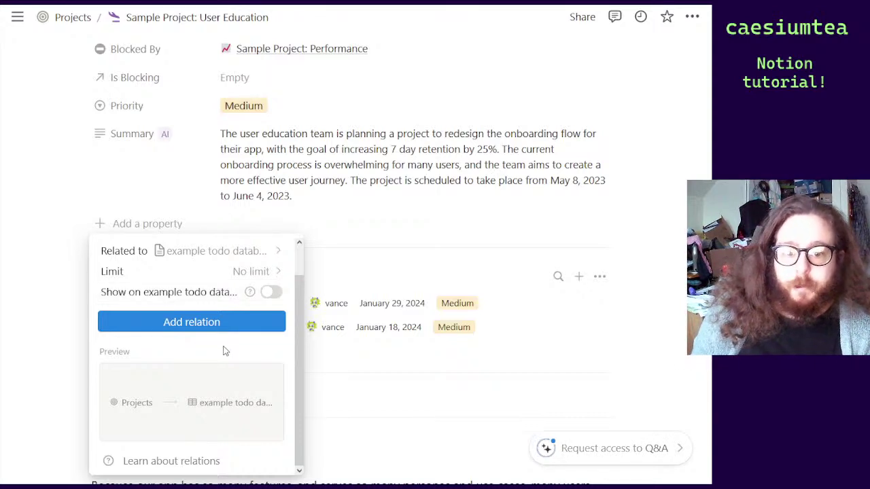
pyautogui.click(273, 295)
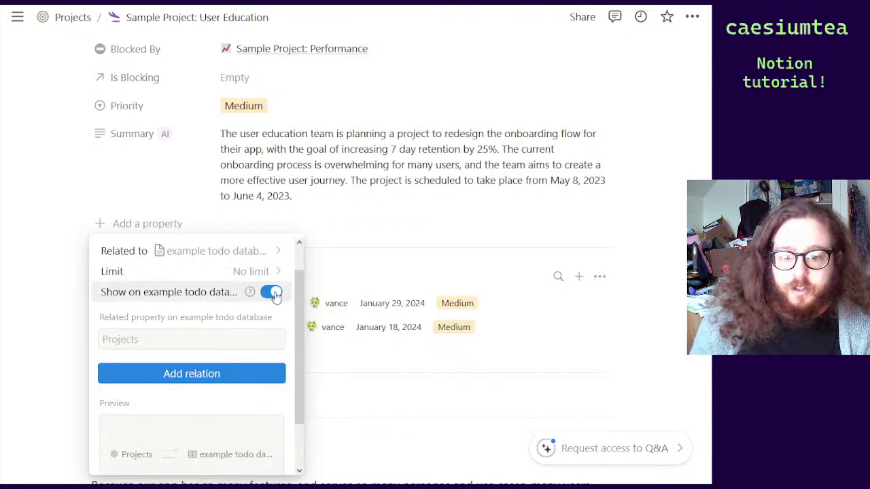
pyautogui.click(175, 342)
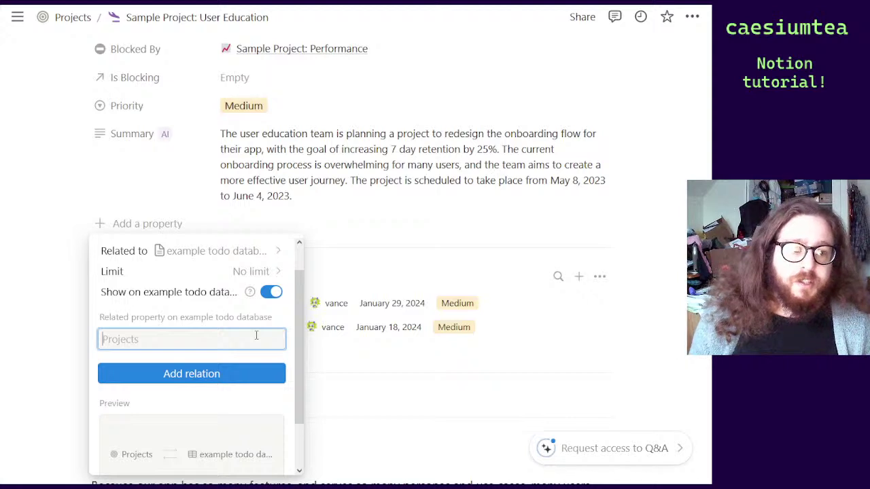
pyautogui.scroll(-2, 199, 314)
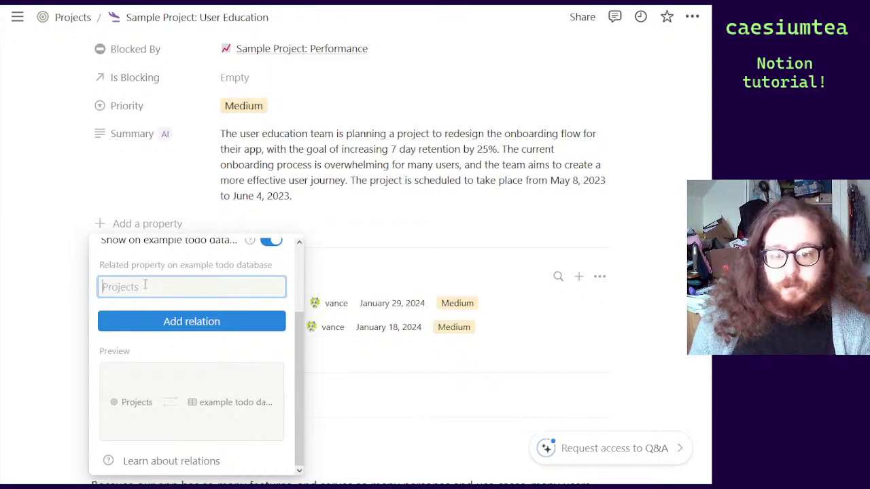
pyautogui.click(189, 329)
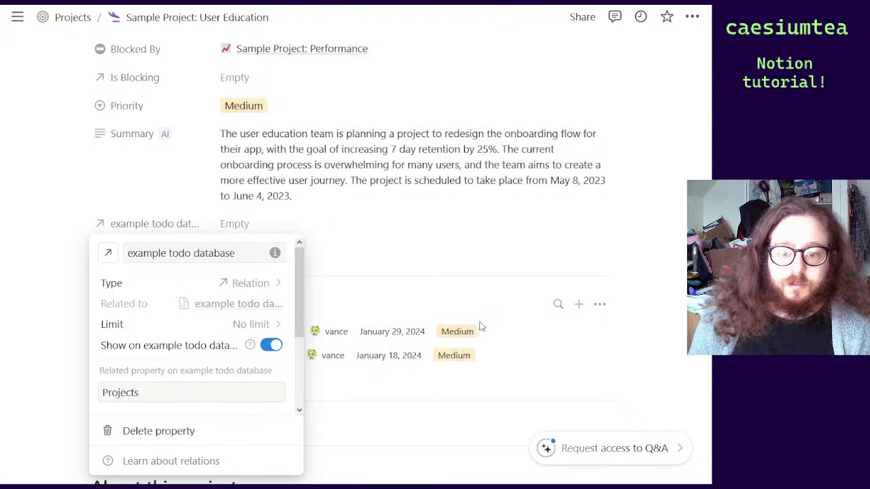
pyautogui.click(394, 239)
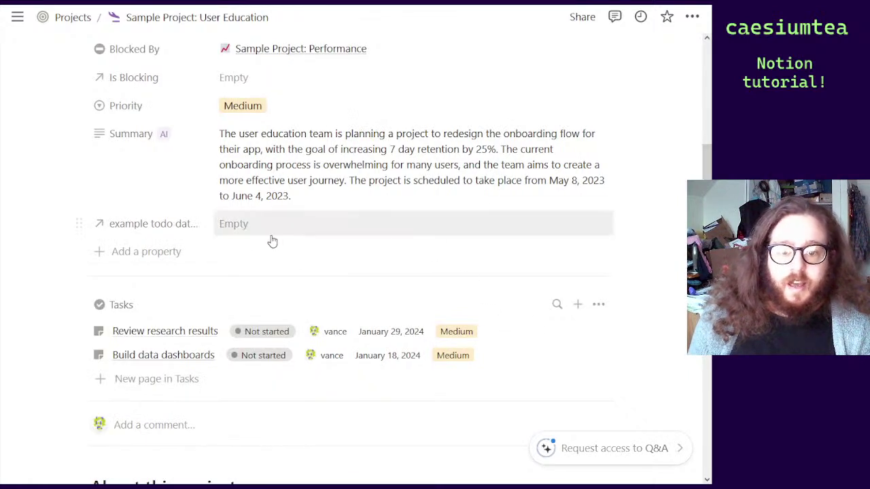
# Link the do laundry page in the project's example todo database property
pyautogui.click(232, 229)
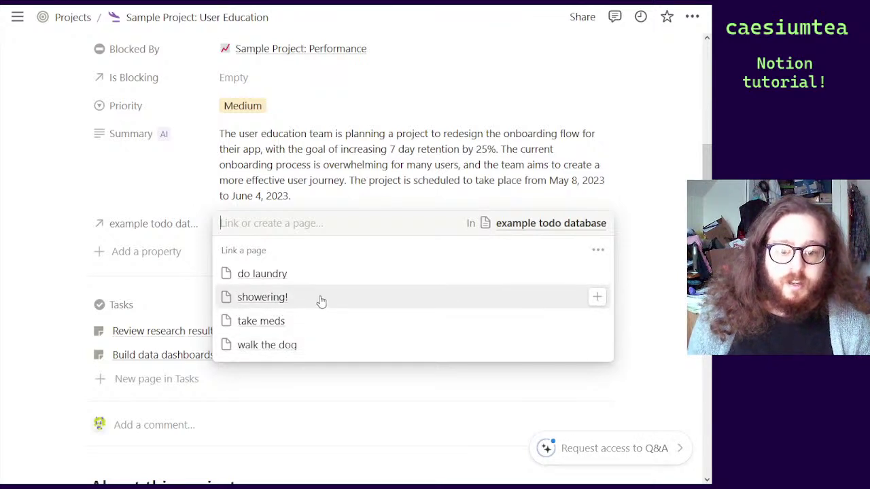
pyautogui.click(330, 276)
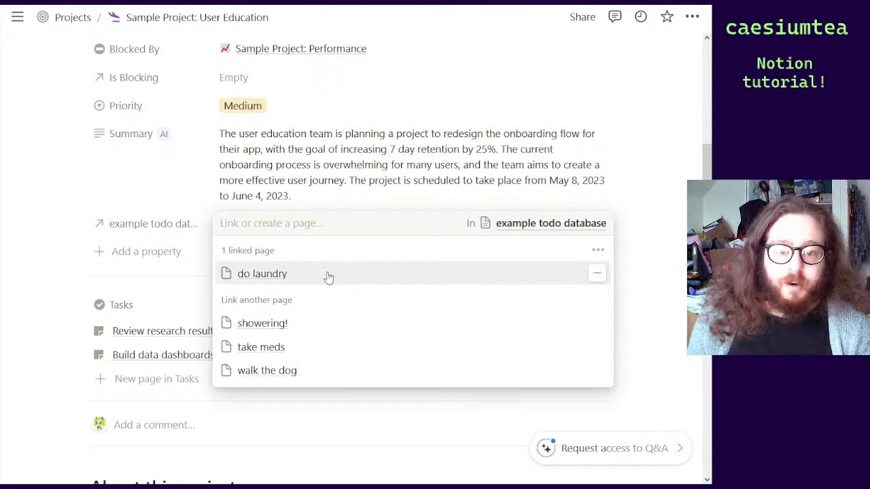
pyautogui.click(189, 234)
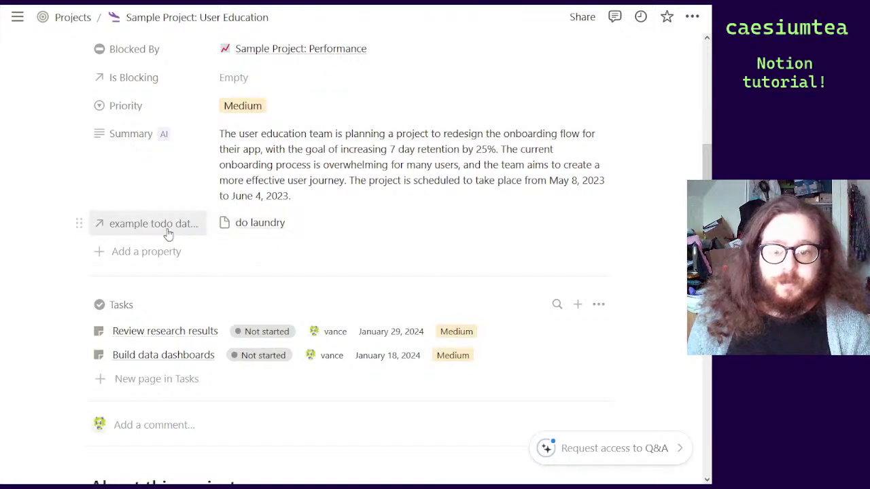
# Open the Projects database from the project page and switch it to the All view
pyautogui.scroll(1, 238, 276)
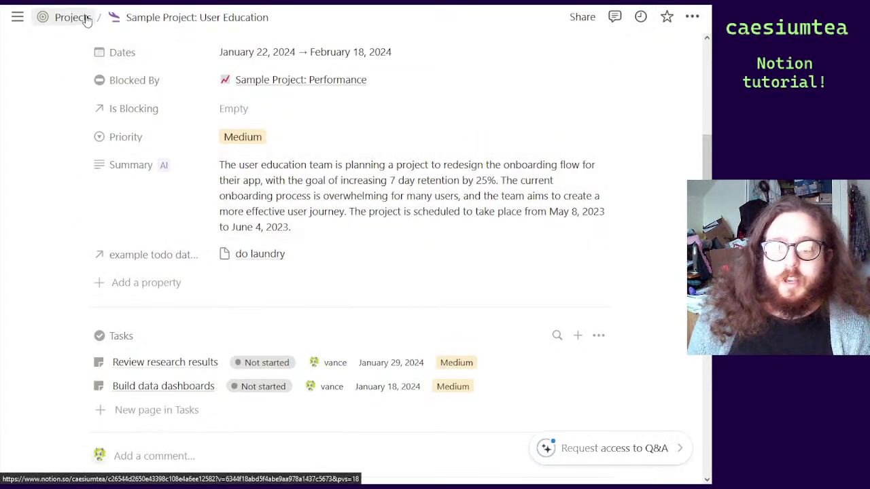
pyautogui.scroll(5, 412, 261)
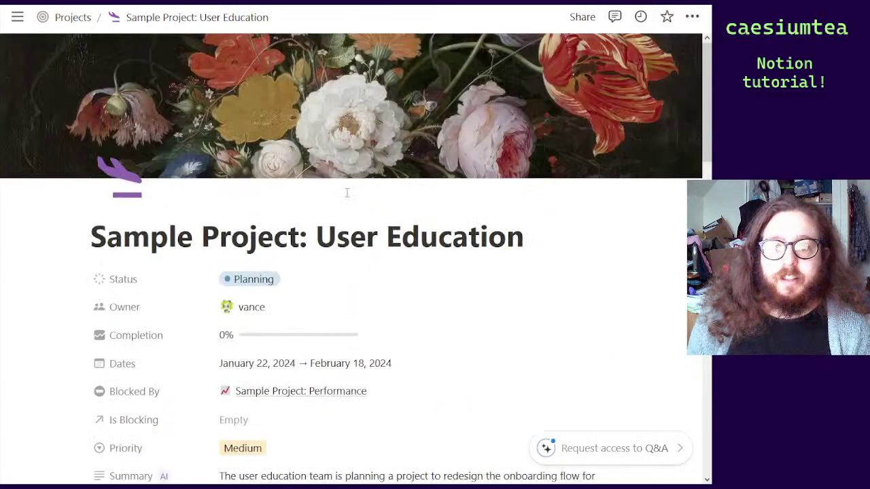
pyautogui.scroll(-5, 333, 250)
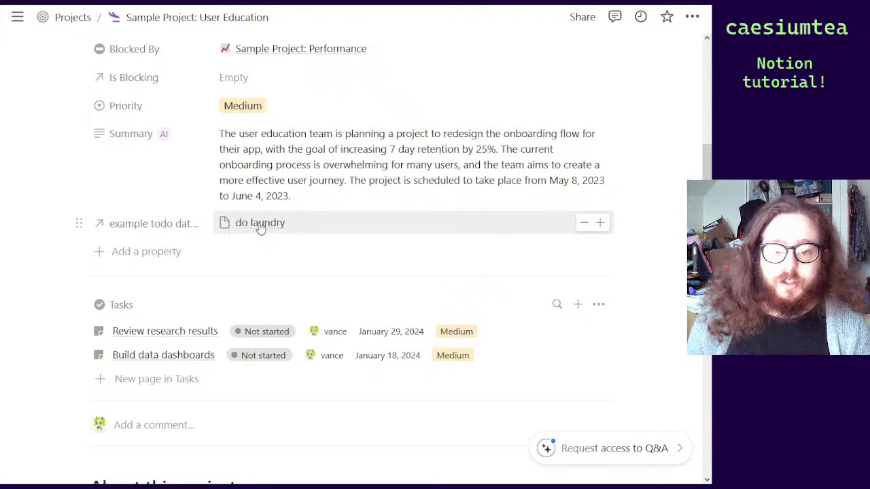
pyautogui.scroll(1, 212, 211)
pyautogui.scroll(5, 211, 194)
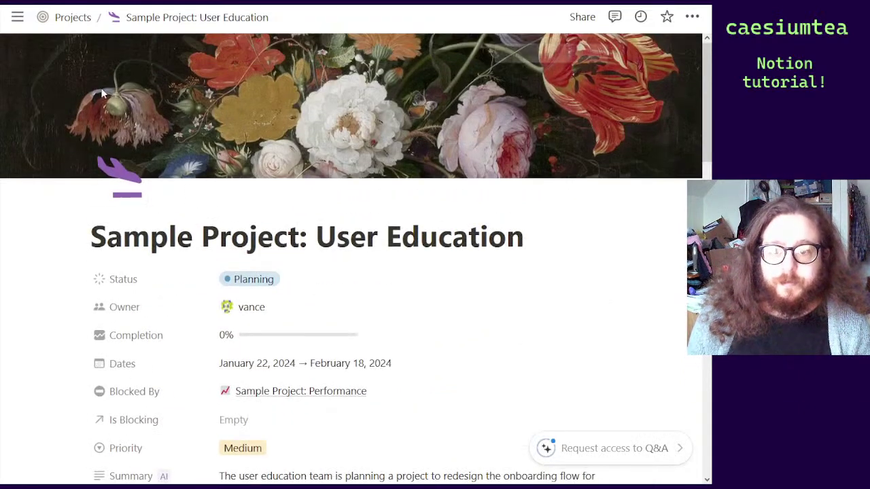
pyautogui.click(72, 17)
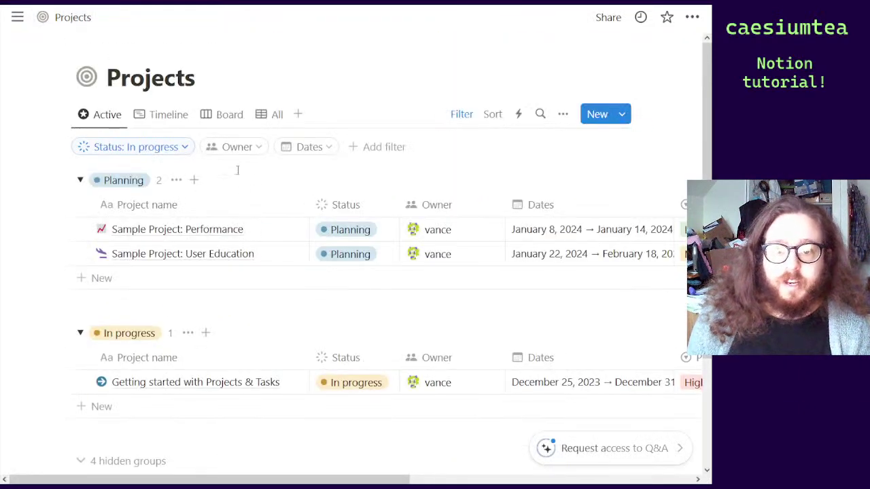
pyautogui.click(274, 117)
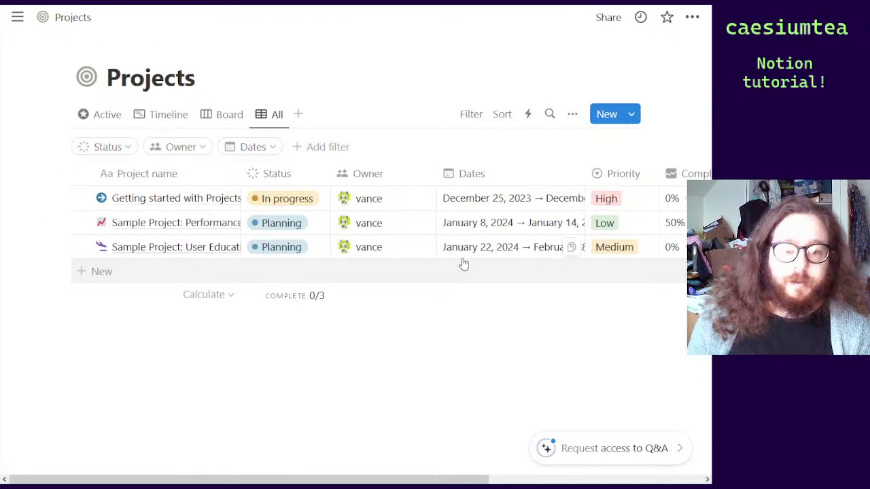
pyautogui.hscroll(5, 458, 226)
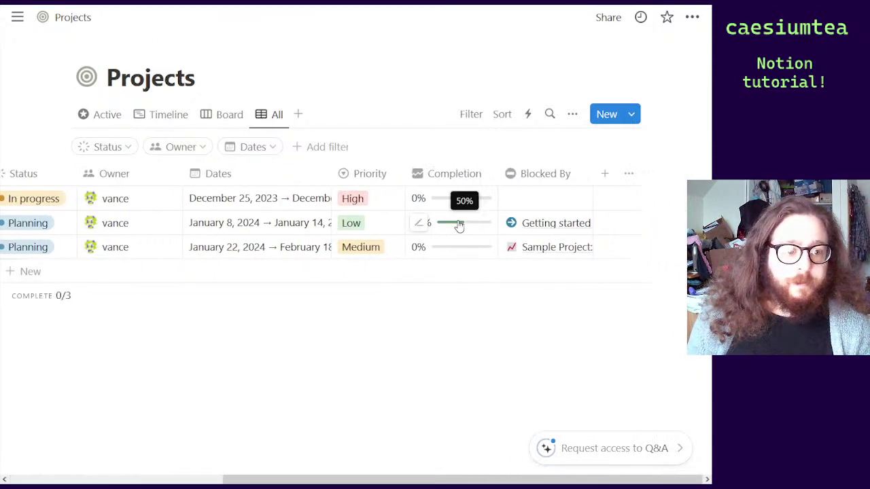
pyautogui.click(630, 174)
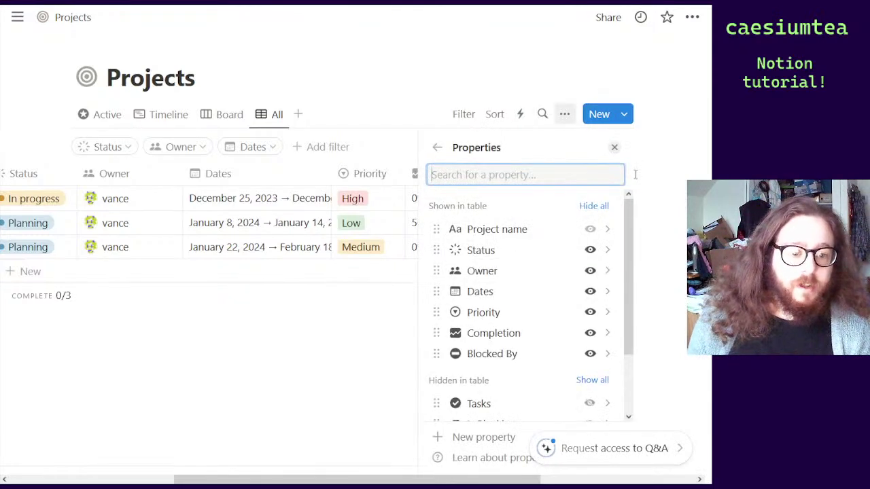
pyautogui.scroll(-1, 631, 222)
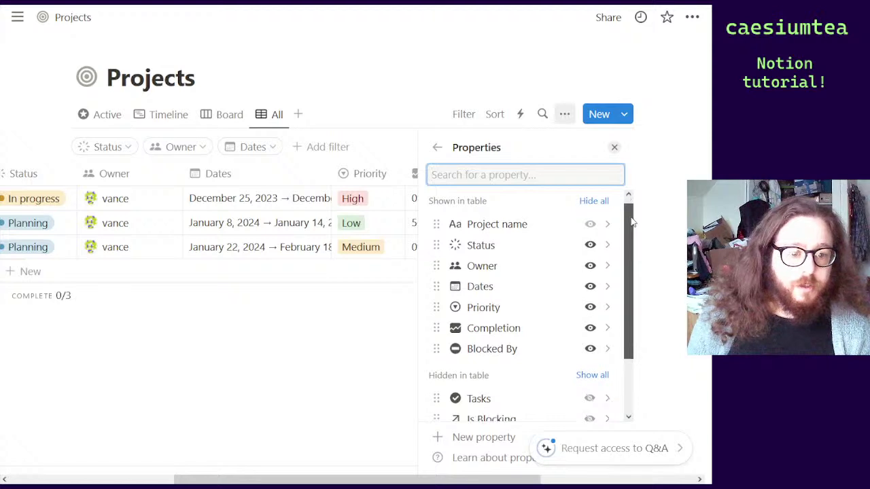
pyautogui.click(630, 167)
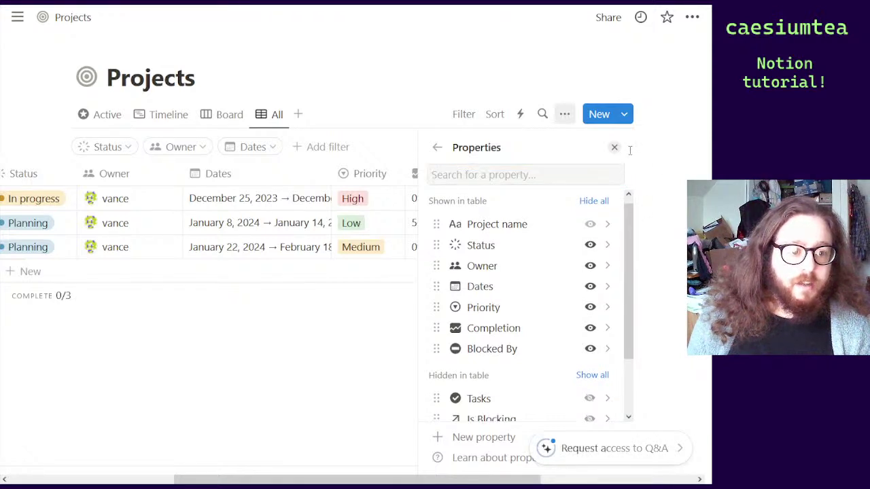
pyautogui.click(615, 148)
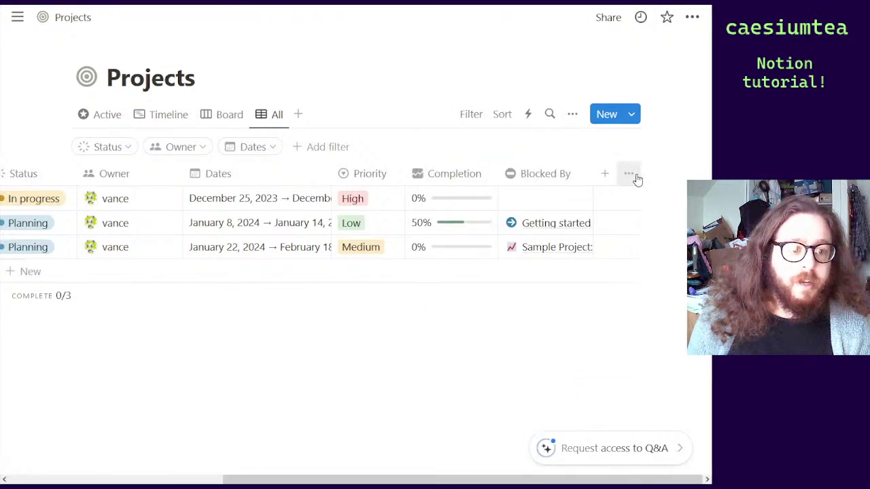
# Show the hidden example todo database property in the All table and review its column against the project rows
pyautogui.click(631, 177)
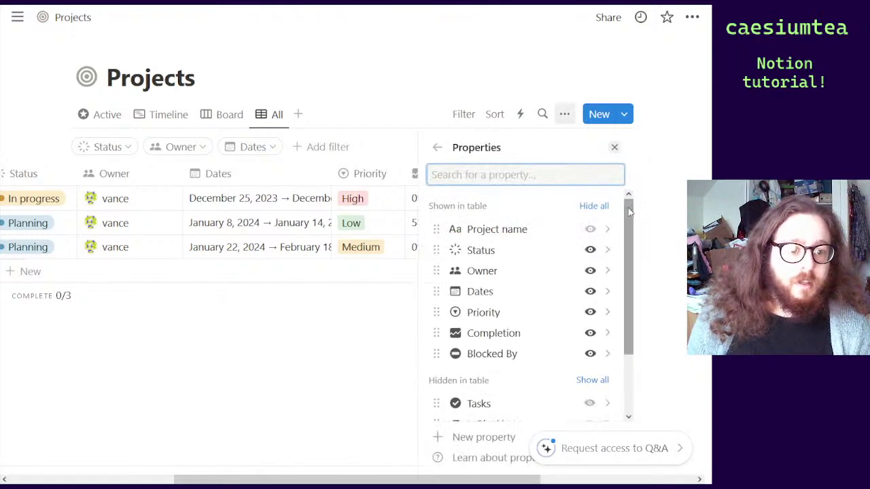
pyautogui.scroll(-2, 628, 224)
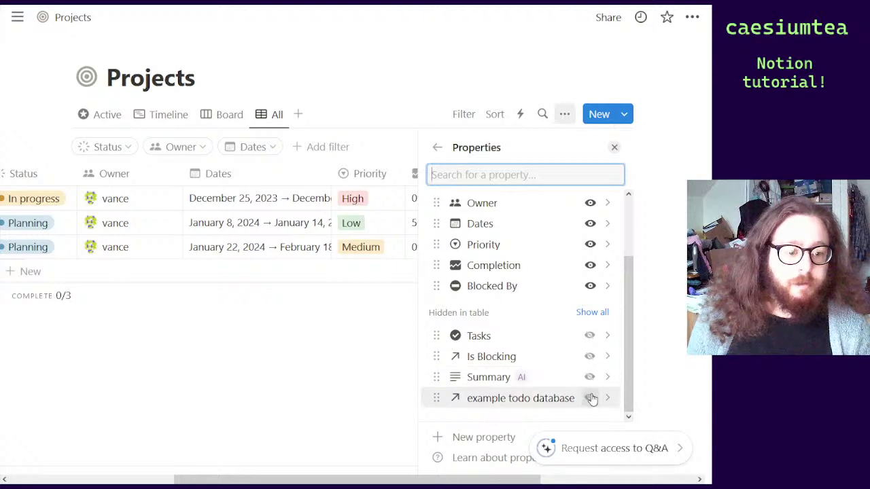
pyautogui.click(590, 398)
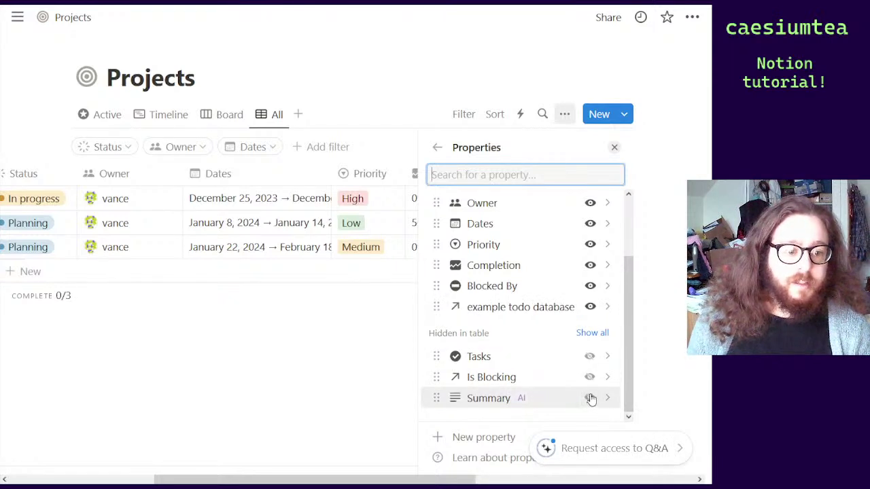
pyautogui.click(614, 148)
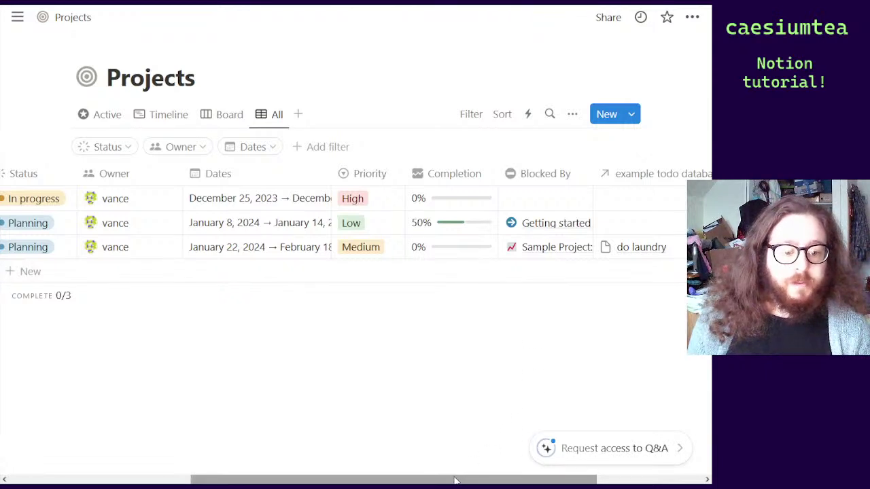
pyautogui.hscroll(-5, 463, 469)
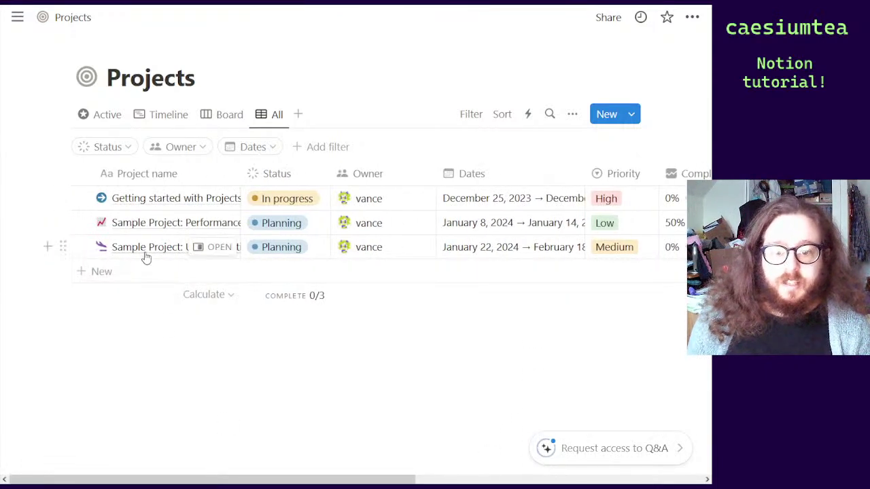
pyautogui.moveTo(319, 474); pyautogui.dragTo(628, 433)
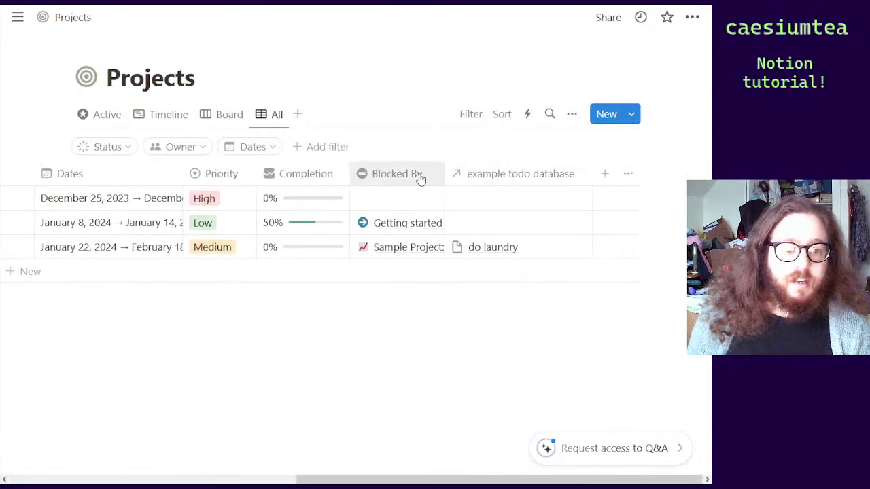
pyautogui.hscroll(-5, 340, 224)
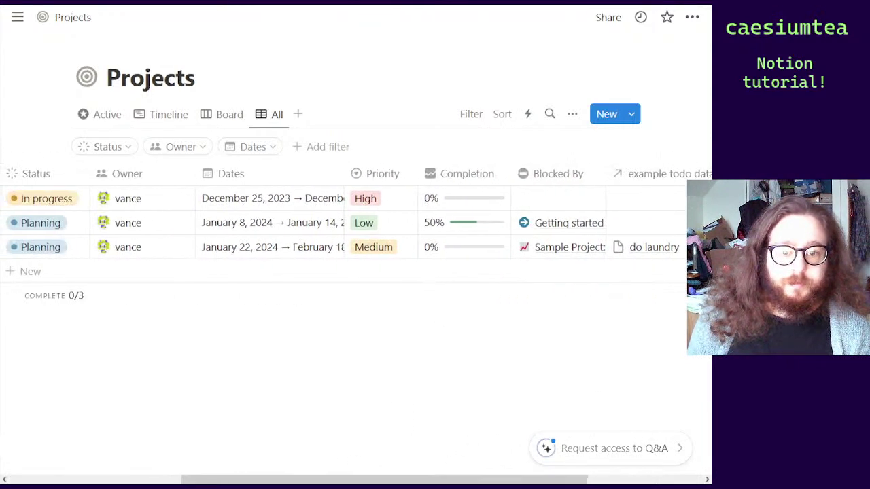
pyautogui.hscroll(5, 486, 411)
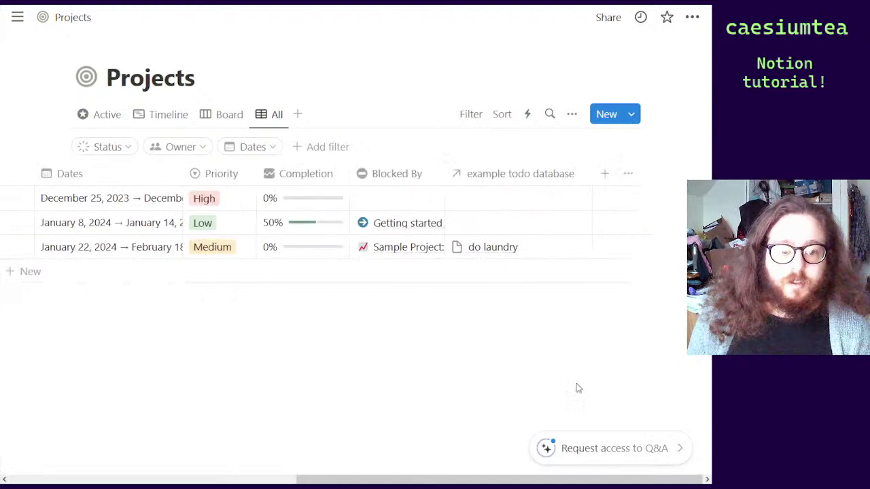
# Open the linked do laundry page from its project's example todo database cell and expand it to a full page
pyautogui.click(493, 248)
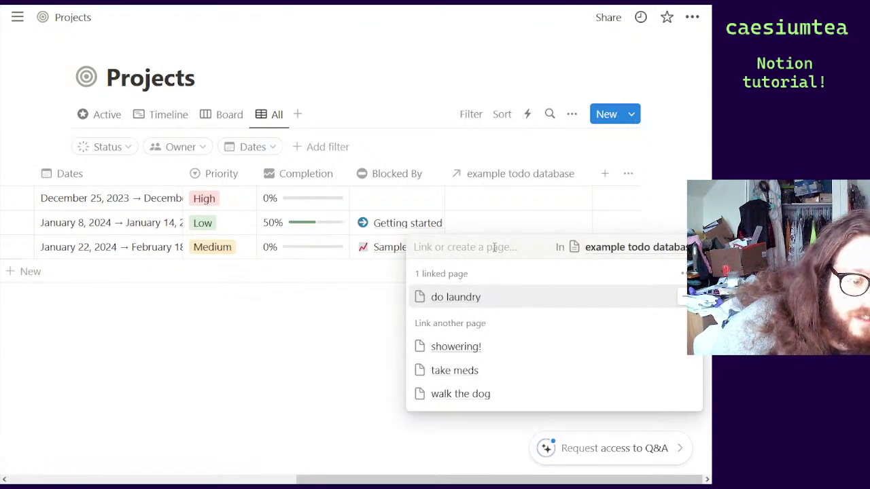
pyautogui.click(457, 299)
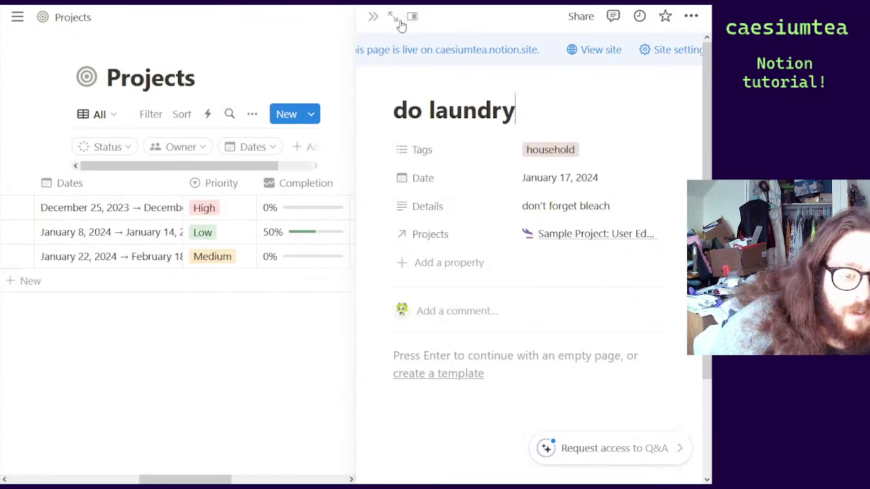
pyautogui.click(394, 17)
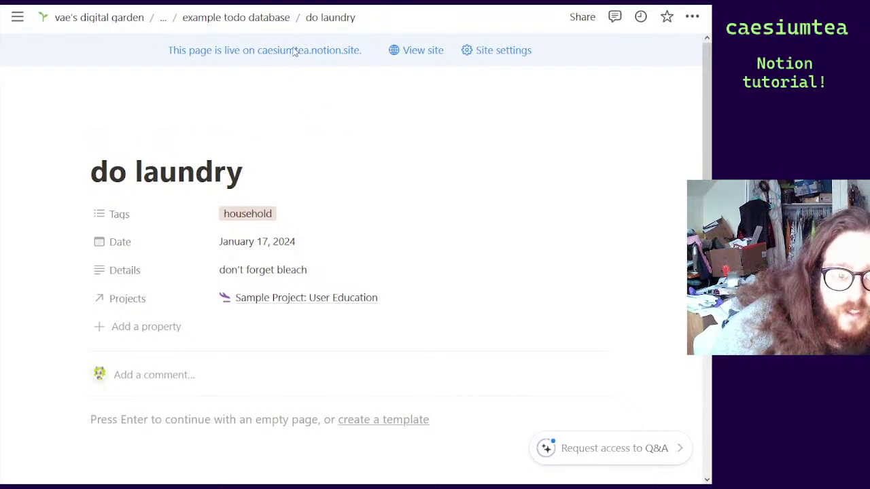
# Go to the example todo database, switch it to the Table view, and review its Projects relation column against the task rows
pyautogui.click(257, 24)
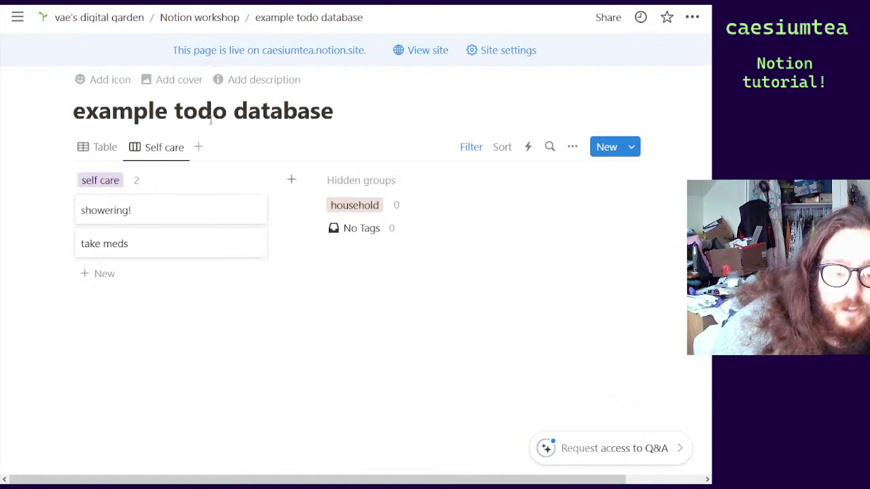
pyautogui.click(90, 147)
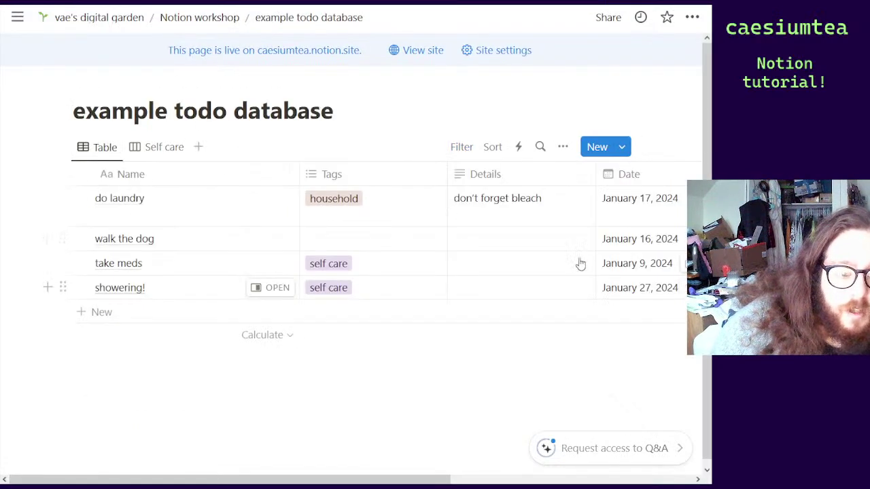
pyautogui.hscroll(5, 529, 237)
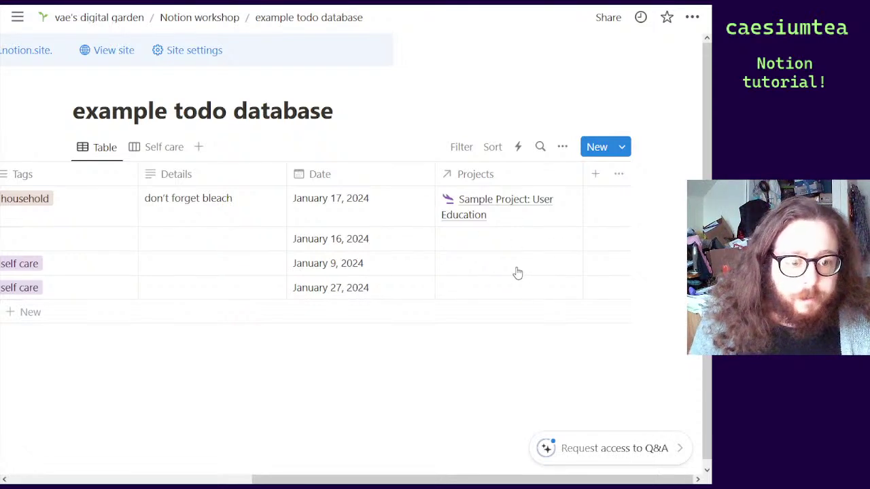
pyautogui.hscroll(-5, 517, 272)
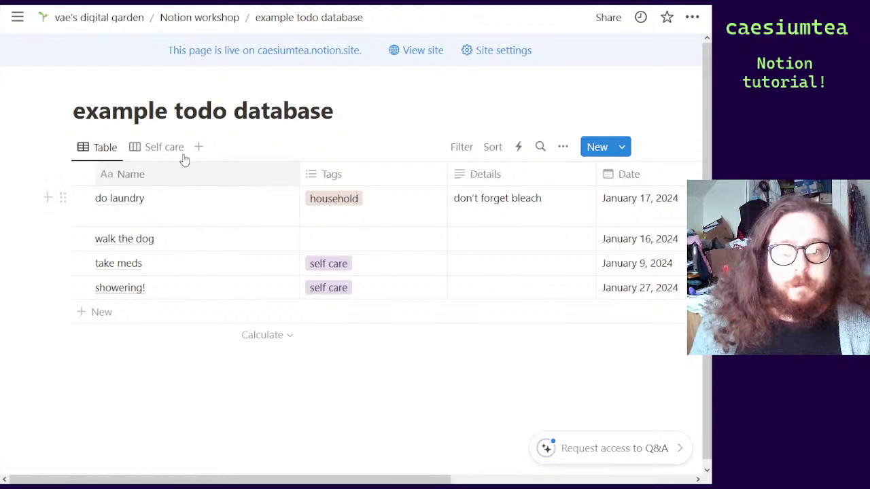
pyautogui.hscroll(4, 515, 241)
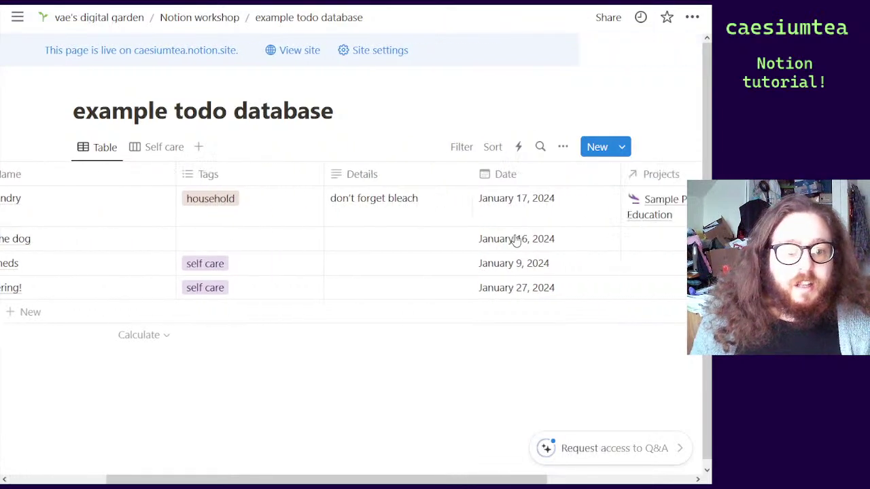
pyautogui.hscroll(4, 516, 241)
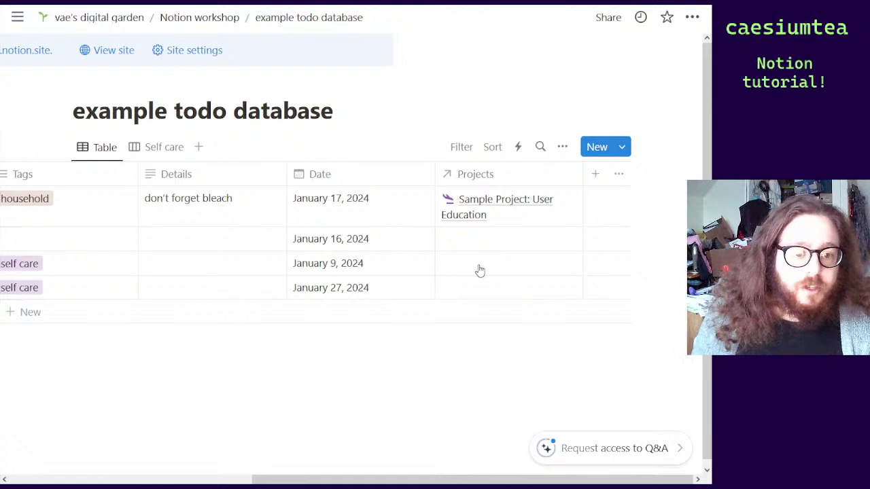
pyautogui.hscroll(-5, 478, 268)
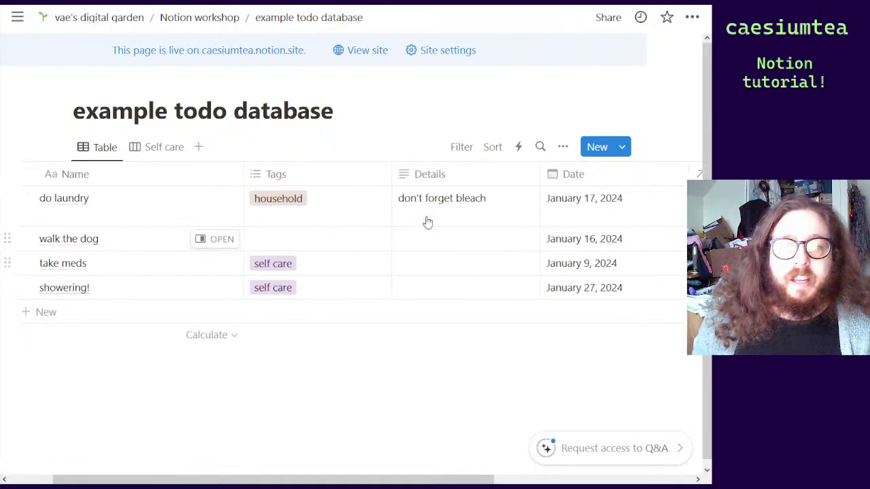
# Add a new Rollup property to the example todo database table
pyautogui.hscroll(5, 503, 266)
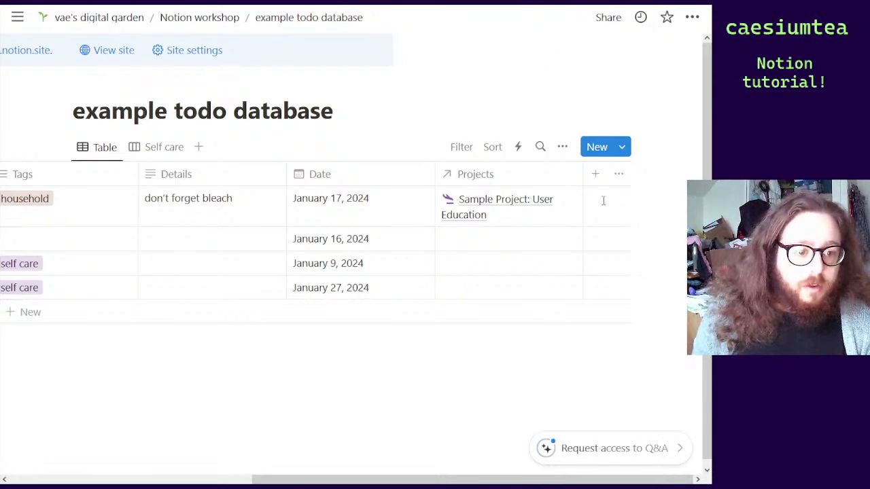
pyautogui.click(599, 177)
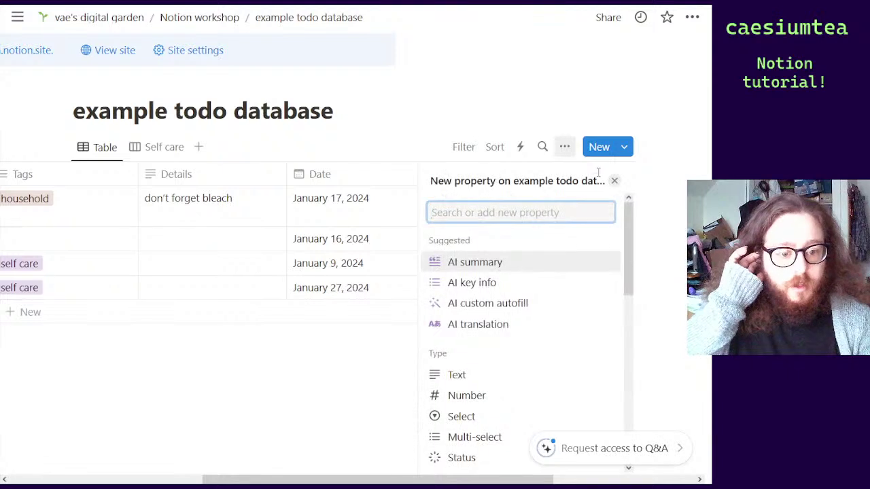
pyautogui.scroll(-5, 580, 296)
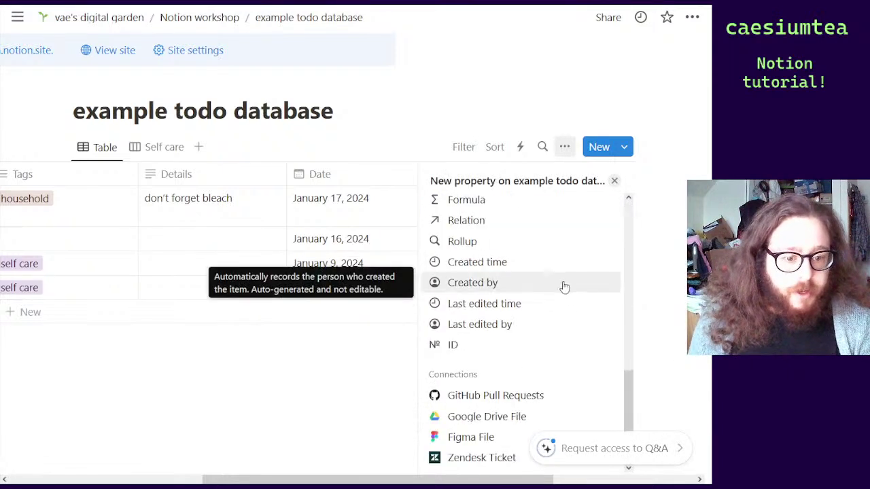
pyautogui.scroll(2, 564, 287)
pyautogui.click(480, 367)
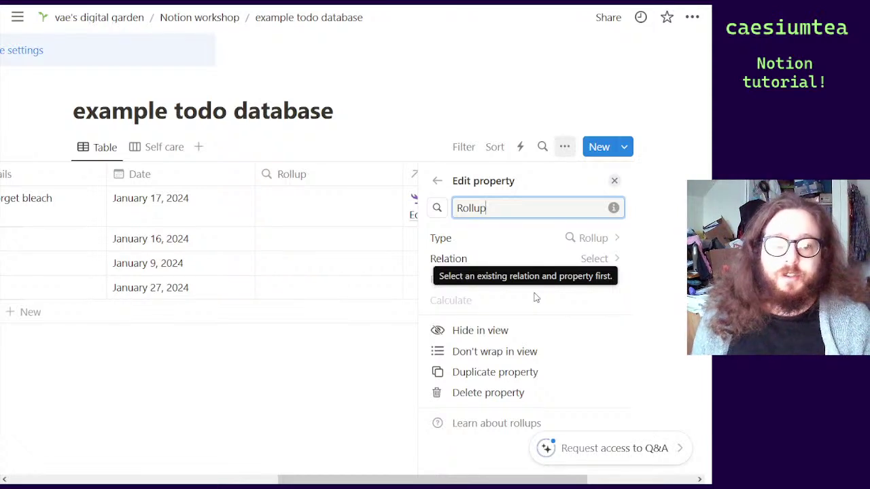
# Configure the rollup to use the Projects relation with the Status property, and close its settings
pyautogui.click(595, 266)
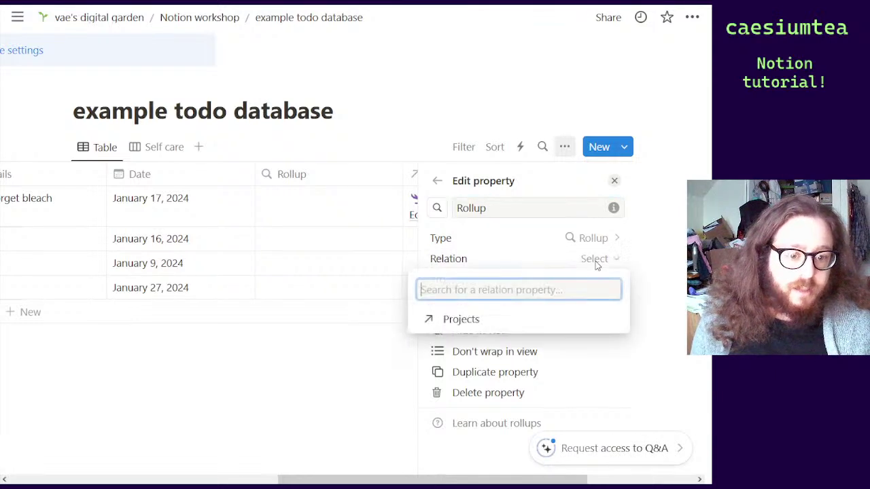
pyautogui.click(457, 324)
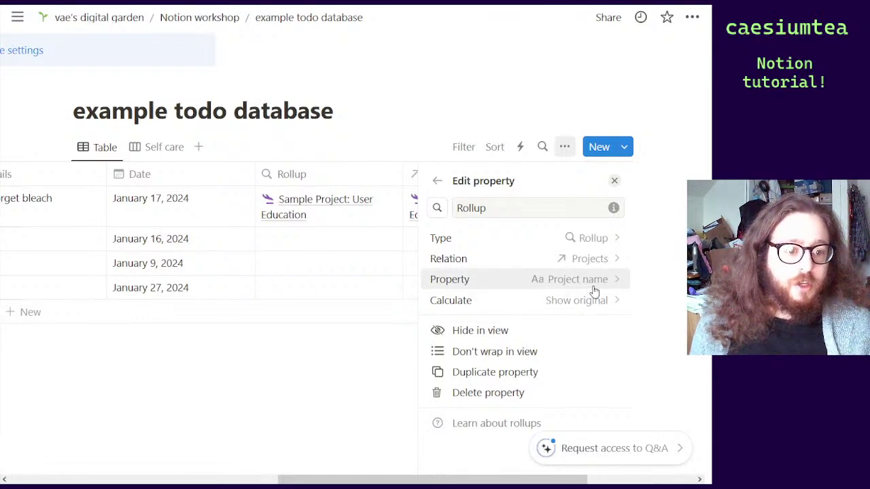
pyautogui.click(598, 286)
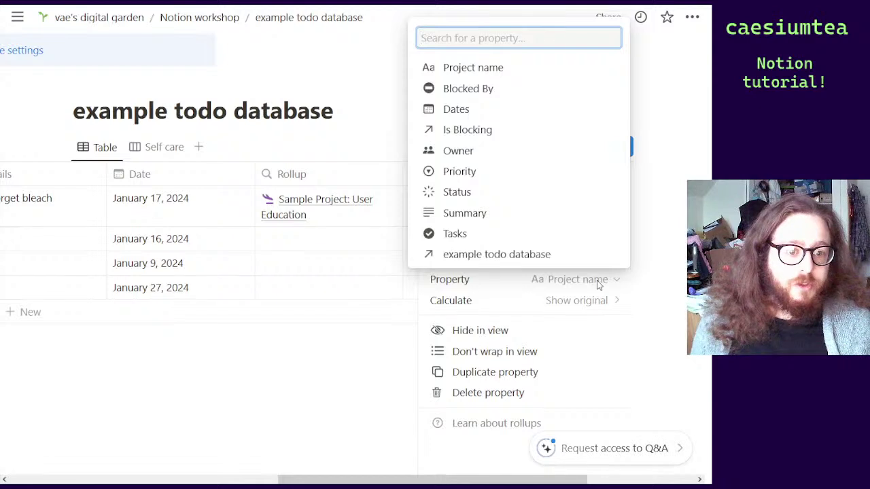
pyautogui.click(470, 193)
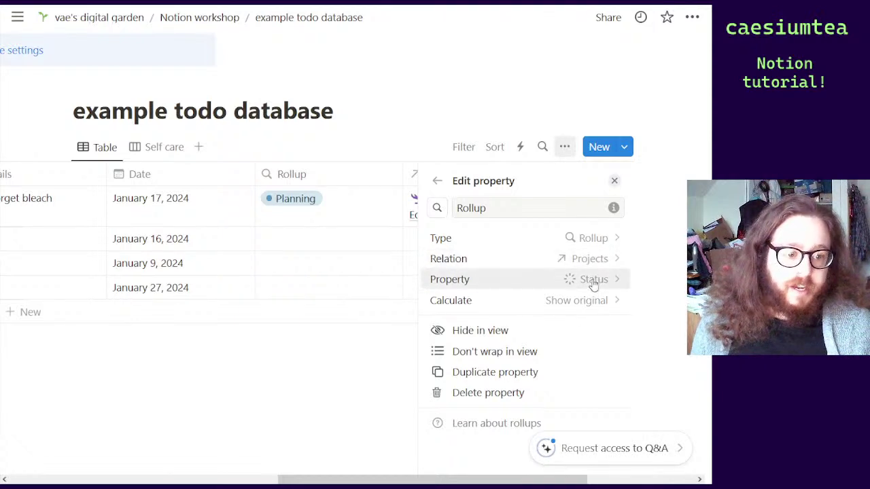
pyautogui.click(401, 361)
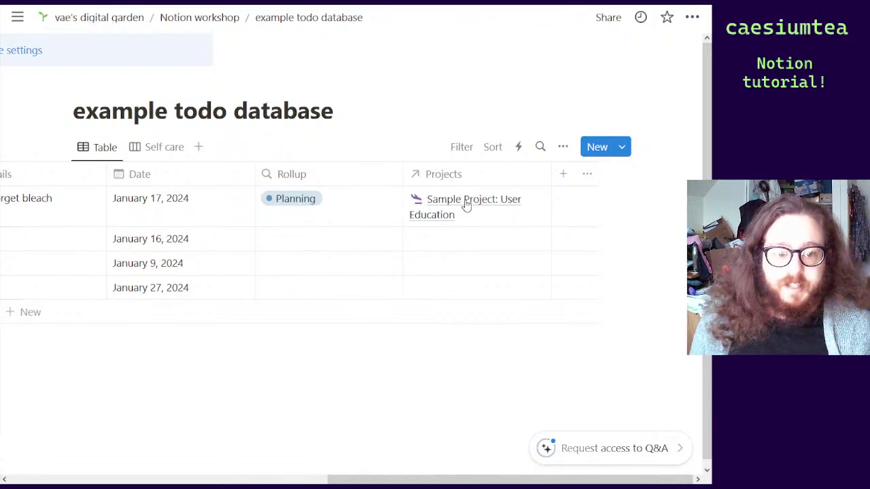
# Change the rolled-up project property to Summary from the do laundry row's rollup cell
pyautogui.click(289, 205)
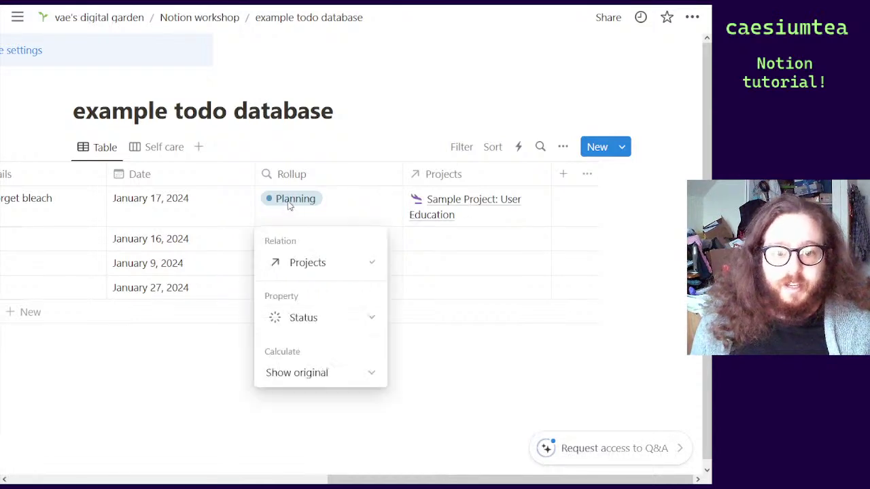
pyautogui.click(371, 321)
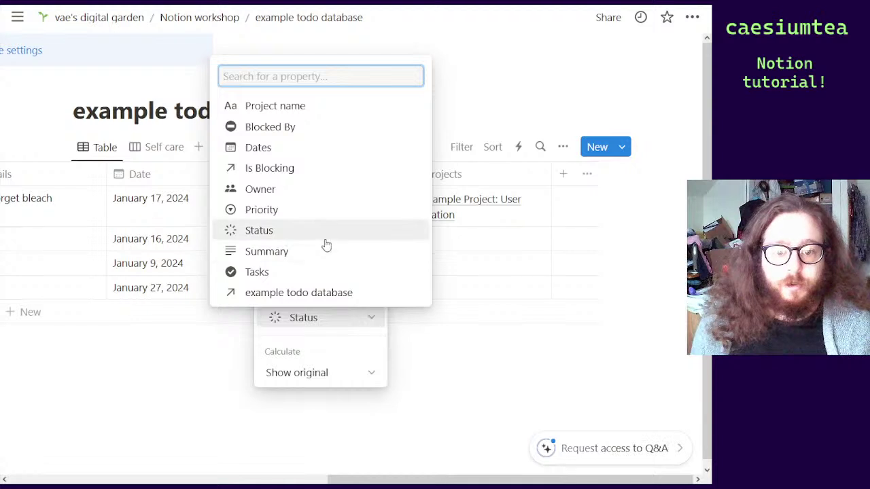
pyautogui.click(303, 255)
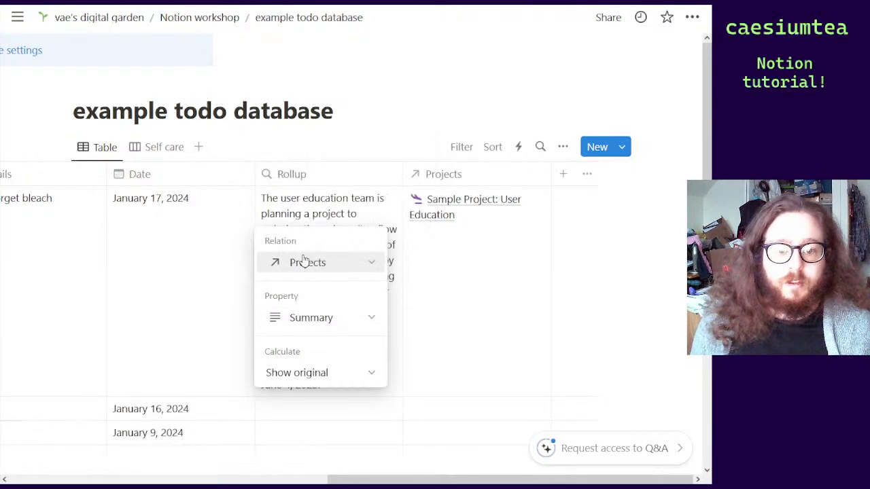
pyautogui.press('Escape')
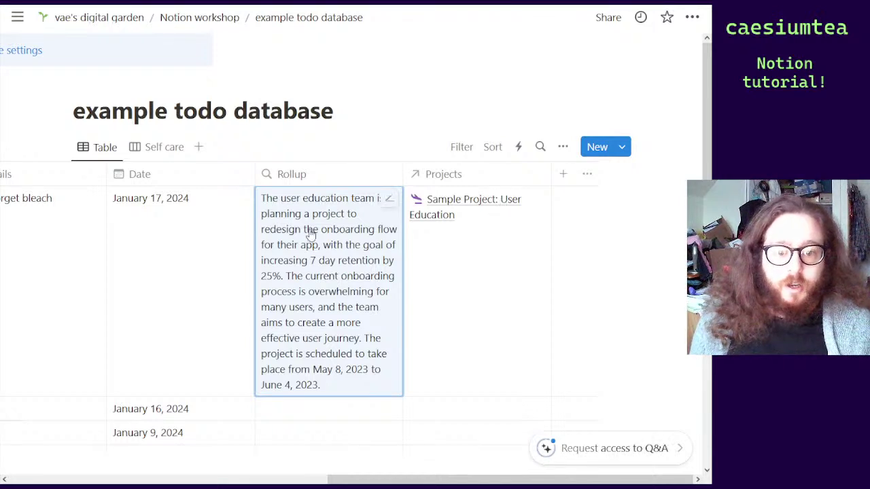
# Open the Rollup column's property settings, examine the available calculation options, and close the settings without changing them
pyautogui.click(312, 176)
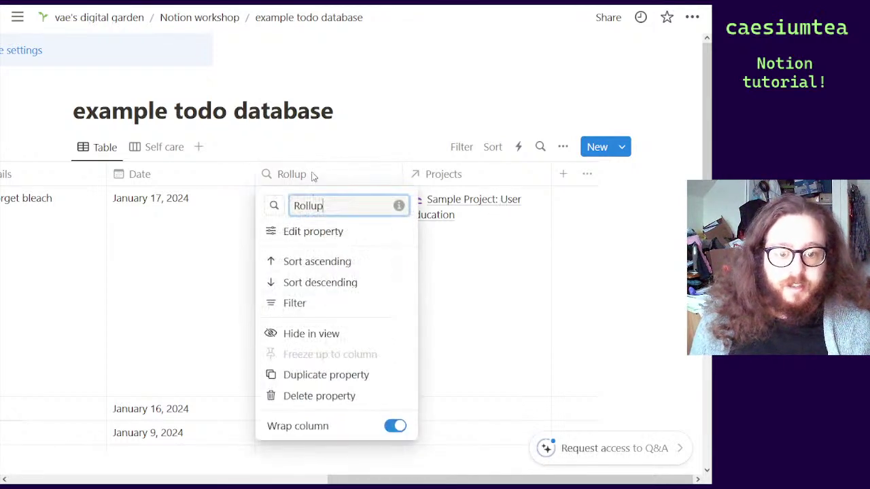
pyautogui.click(325, 233)
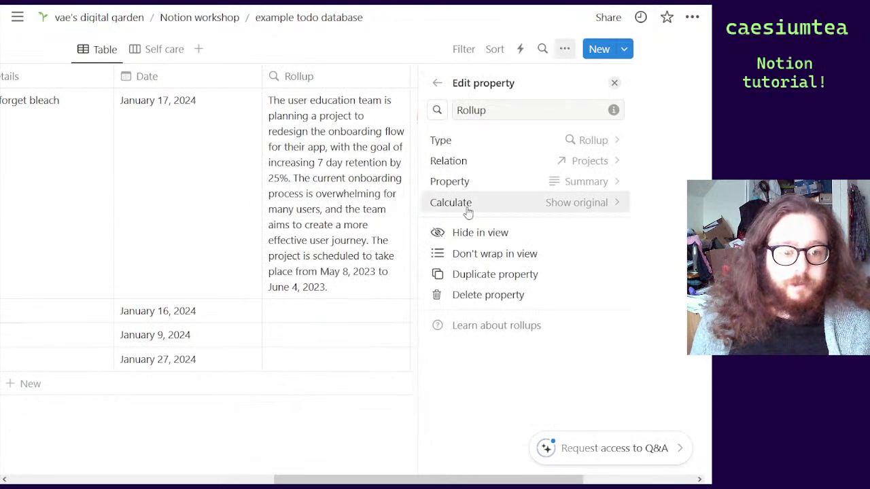
pyautogui.click(606, 181)
pyautogui.click(606, 181)
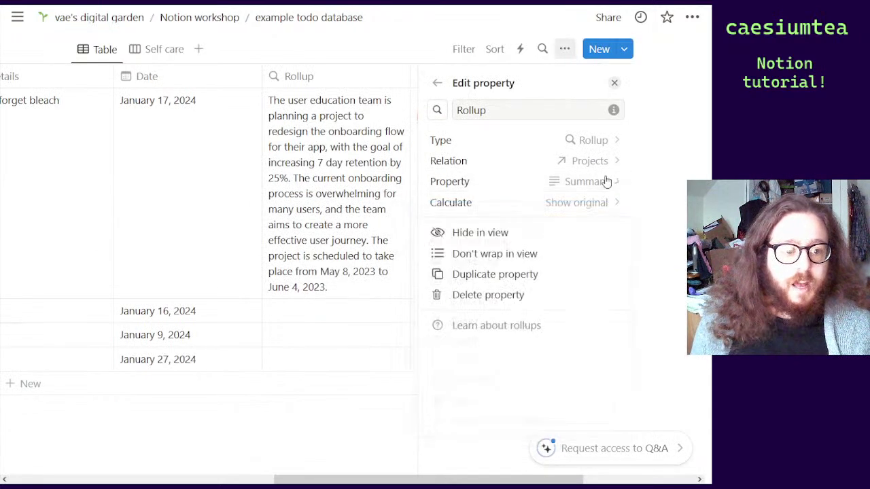
pyautogui.click(600, 204)
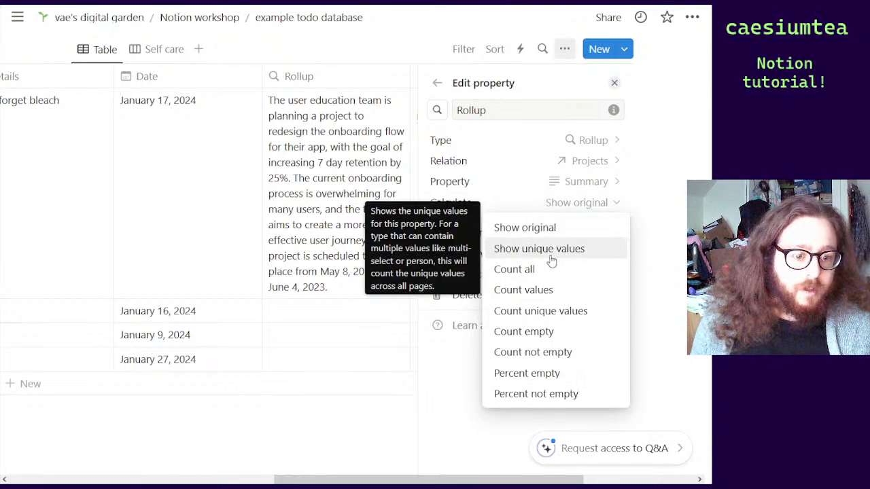
pyautogui.click(246, 434)
pyautogui.click(614, 83)
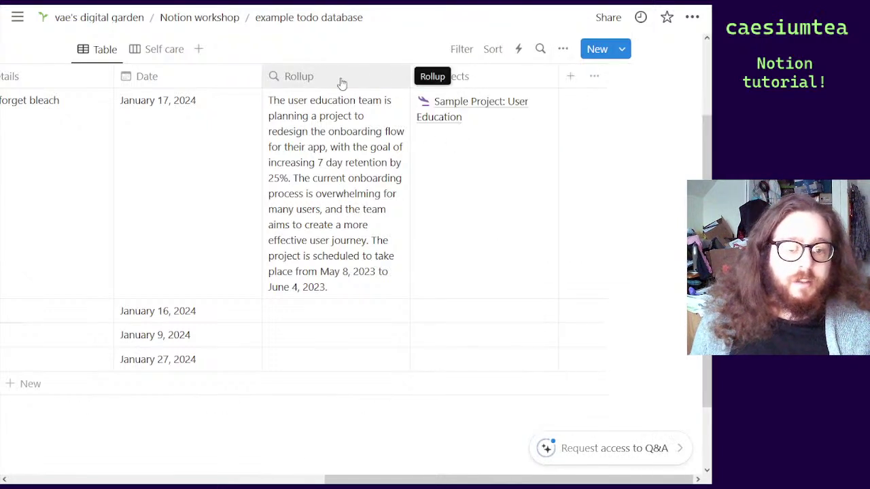
# Open Sample Project: User Education from the do laundry row's Projects cell as a full page and go to the end of its properties
pyautogui.click(452, 109)
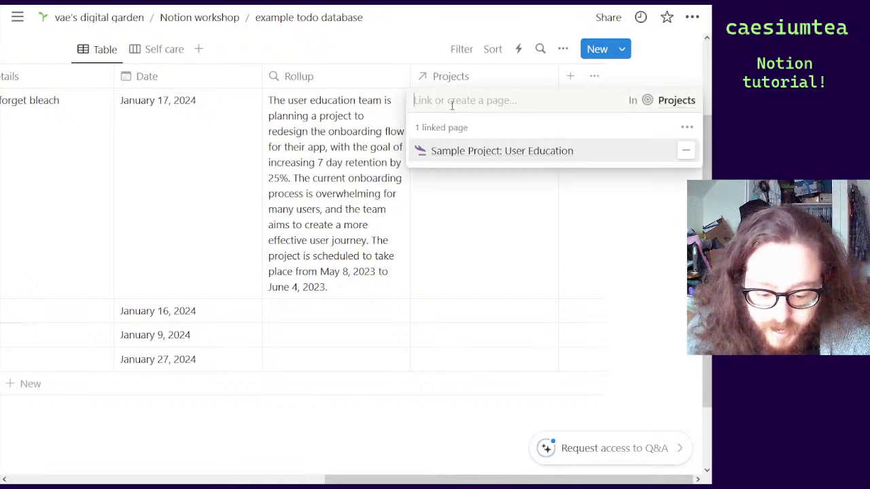
pyautogui.click(478, 151)
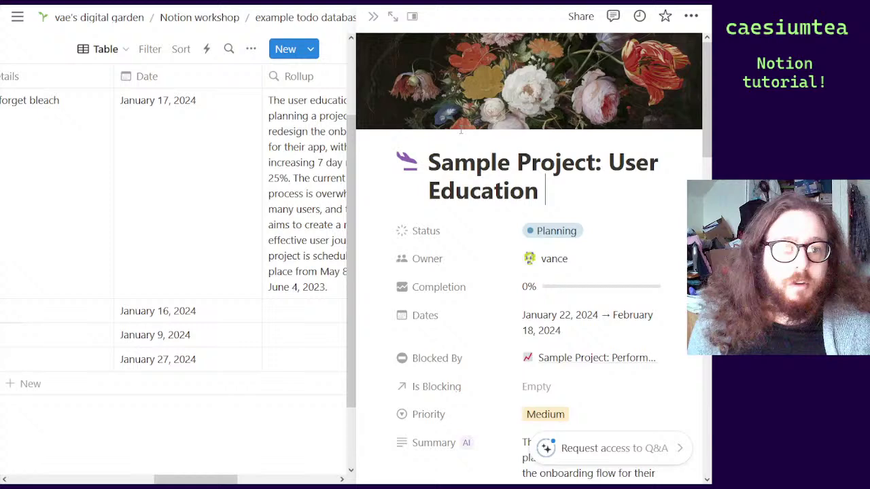
pyautogui.click(393, 15)
pyautogui.scroll(-5, 316, 203)
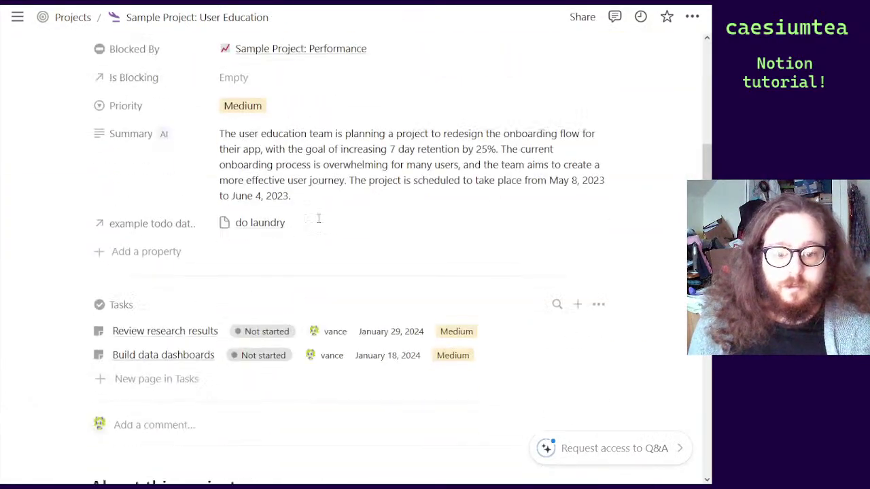
pyautogui.scroll(-1, 316, 220)
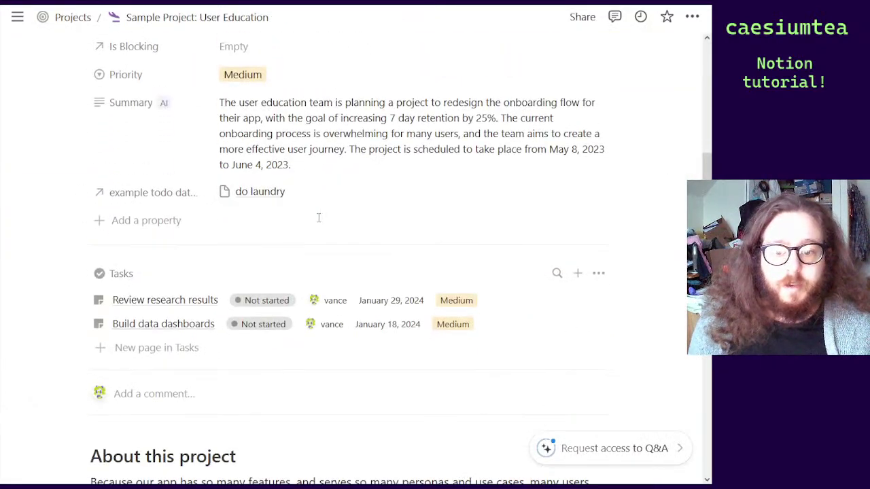
# Add a Rollup property to the Sample Project: User Education page, using the example todo database relation
pyautogui.click(136, 222)
pyautogui.scroll(-5, 146, 358)
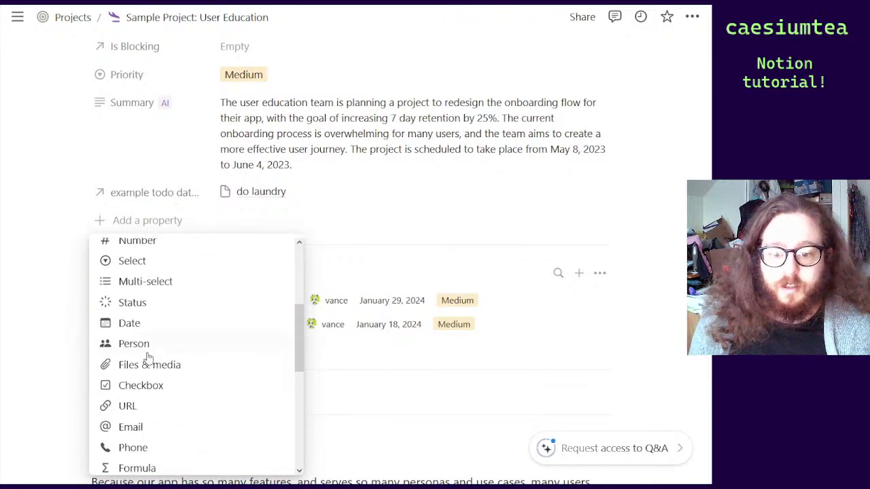
pyautogui.click(148, 358)
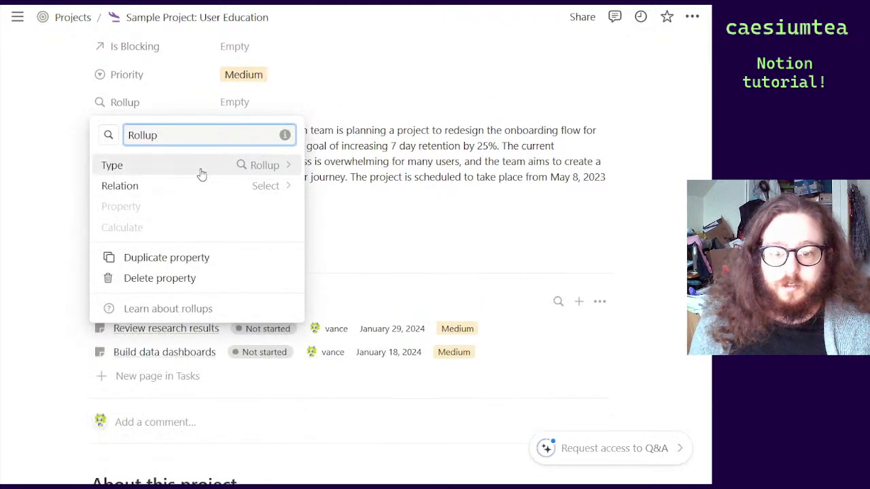
pyautogui.click(235, 193)
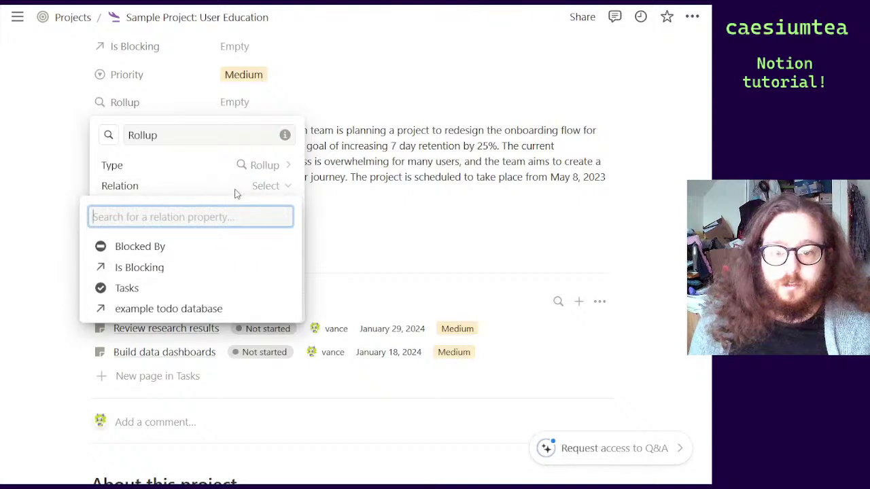
pyautogui.click(141, 310)
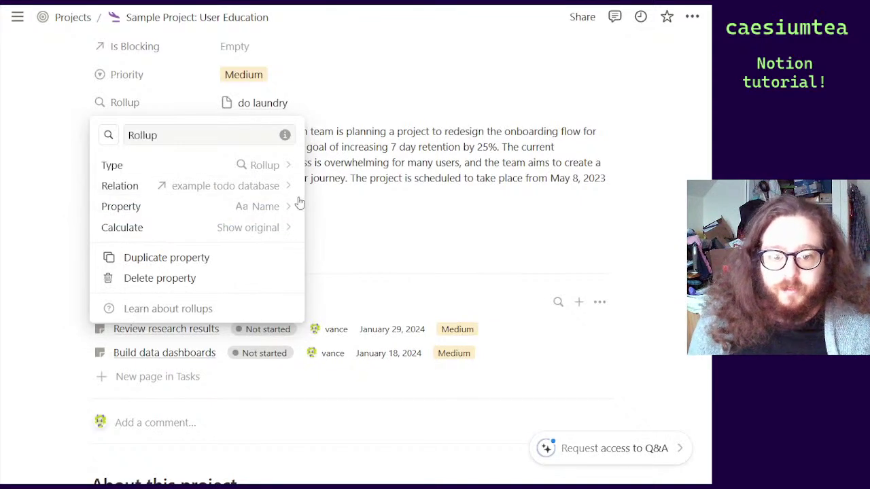
pyautogui.click(272, 207)
pyautogui.click(272, 208)
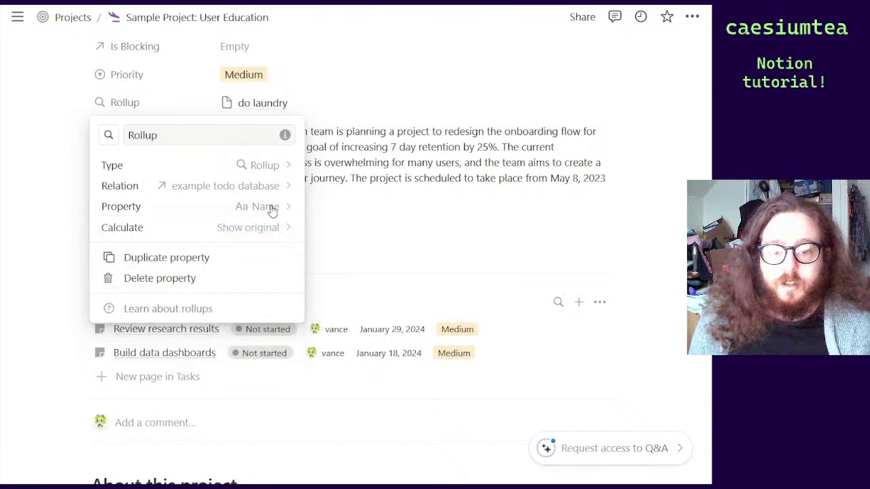
# Try the Count all calculation on the rollup and return it to Show original
pyautogui.click(270, 231)
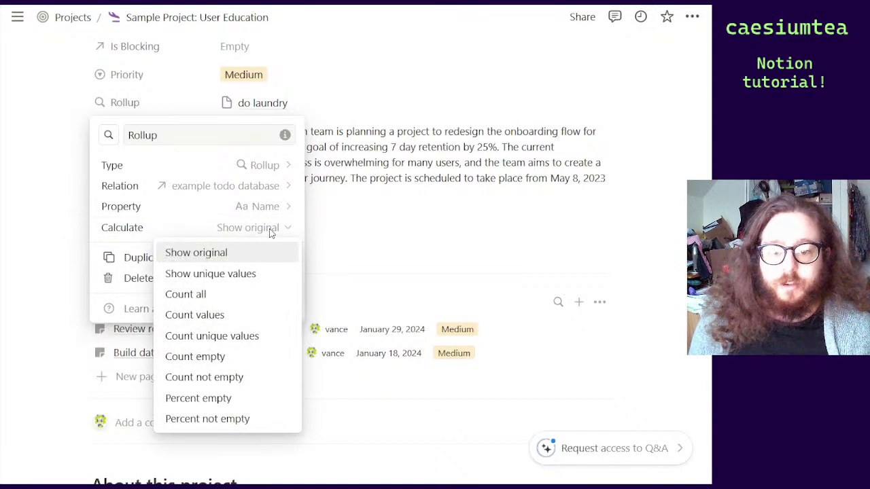
pyautogui.click(205, 297)
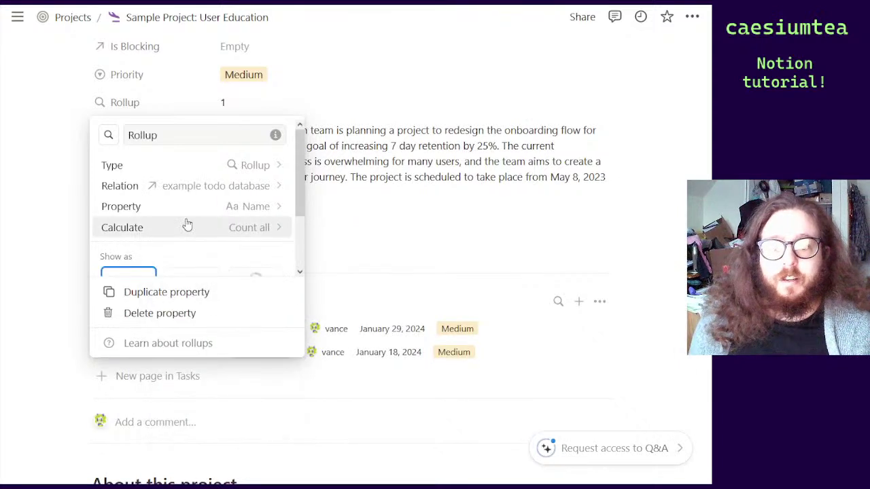
pyautogui.click(258, 234)
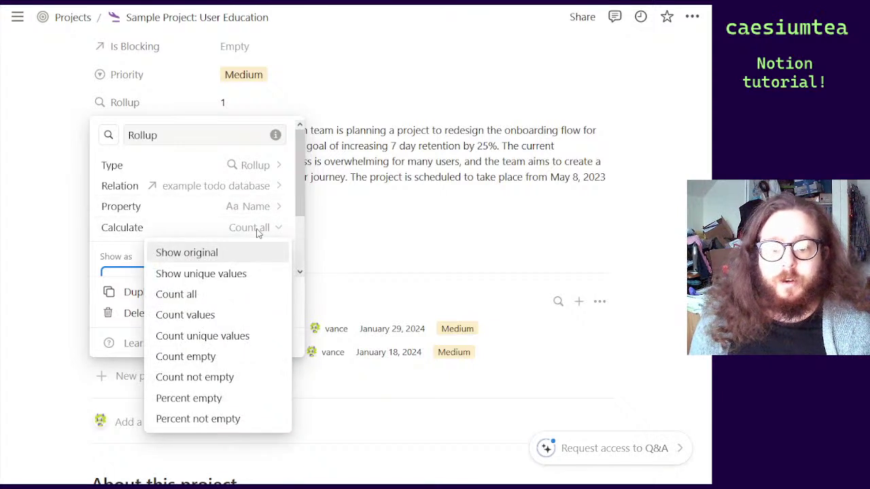
pyautogui.click(195, 261)
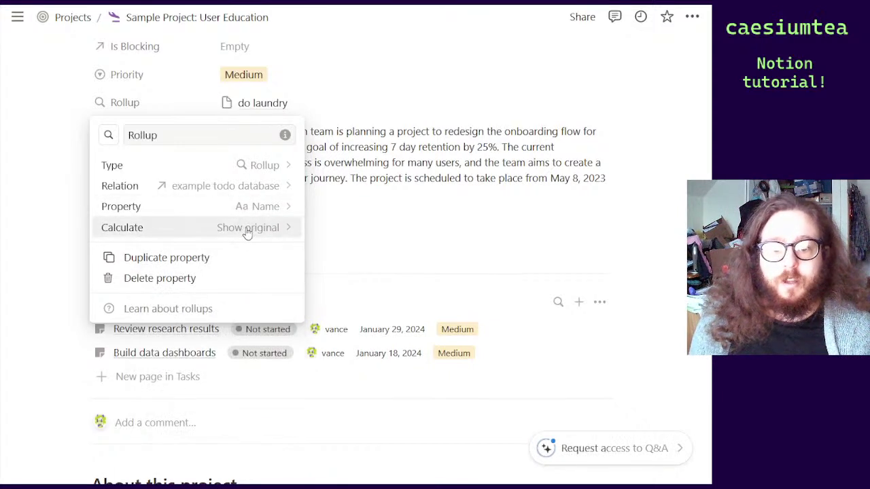
# Move the Rollup property below the example todo database relation, and link the showering! page in that relation
pyautogui.click(41, 245)
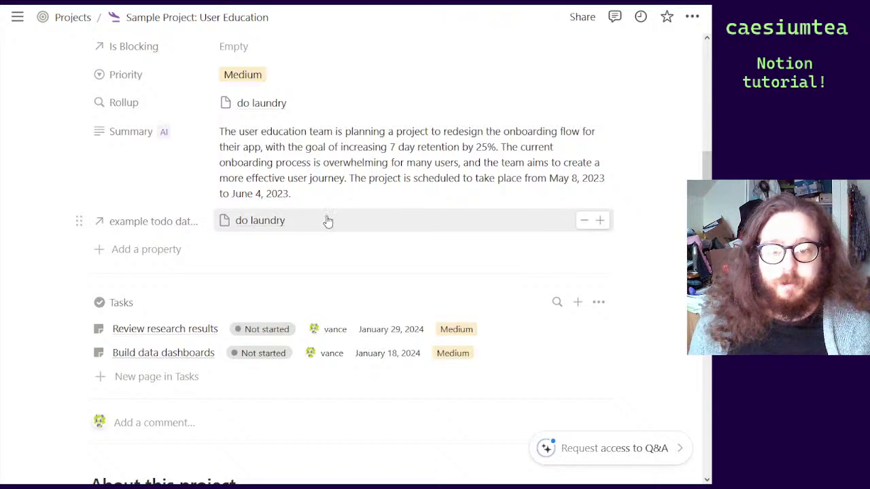
pyautogui.moveTo(79, 102); pyautogui.dragTo(98, 236)
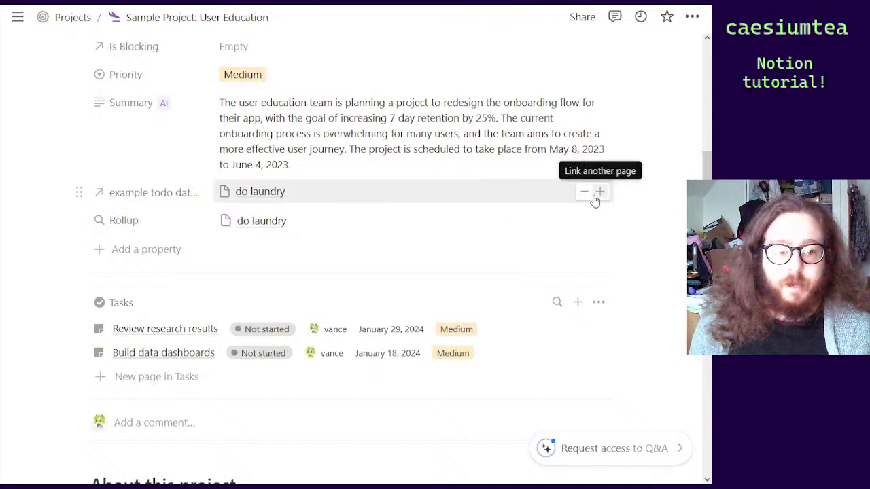
pyautogui.click(601, 192)
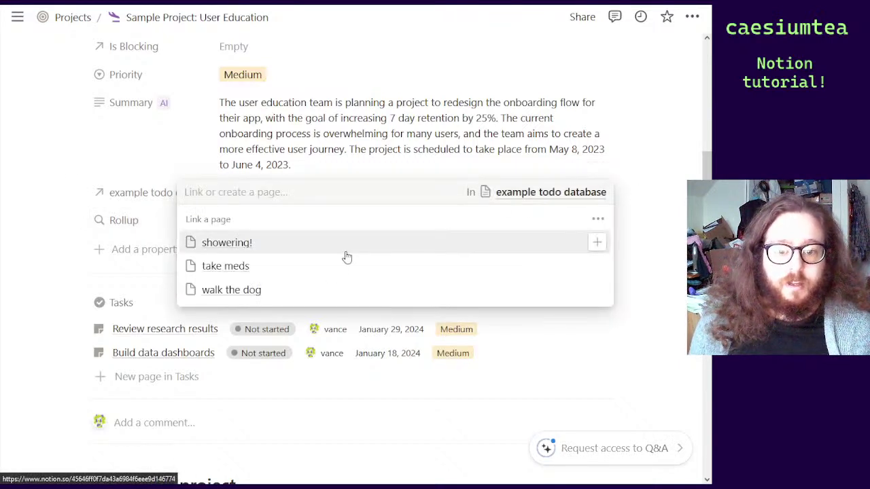
pyautogui.click(596, 243)
pyautogui.click(78, 235)
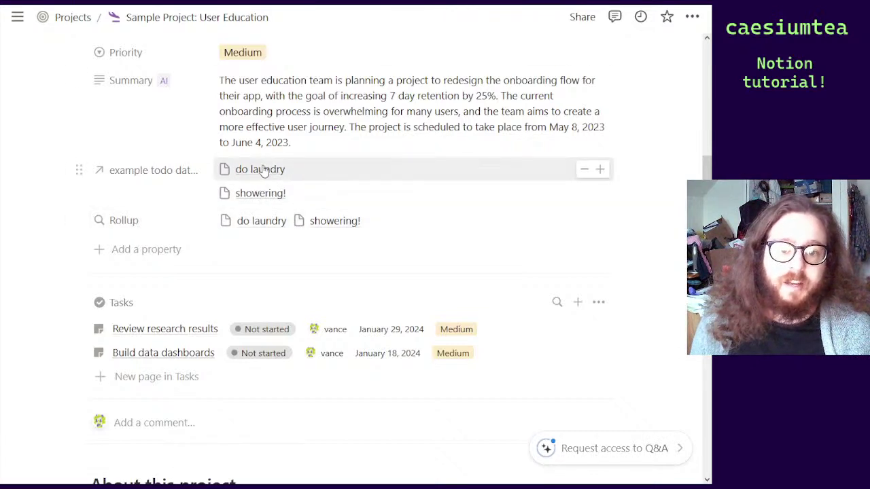
# Edit the Rollup property so that it pulls the Tags of the linked todo pages
pyautogui.click(135, 220)
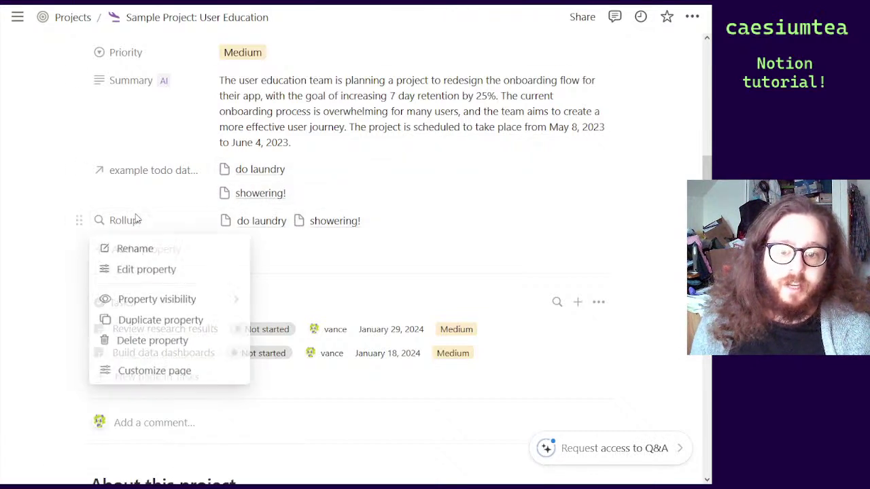
pyautogui.click(182, 272)
pyautogui.click(285, 328)
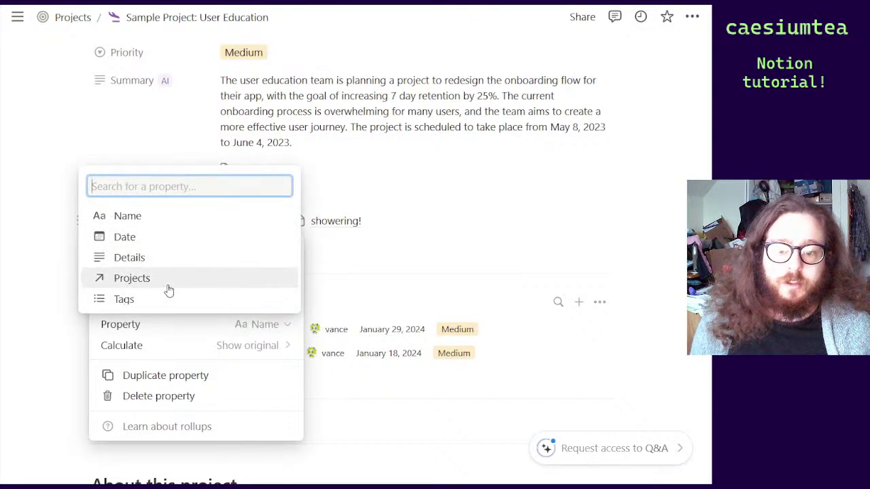
pyautogui.click(146, 304)
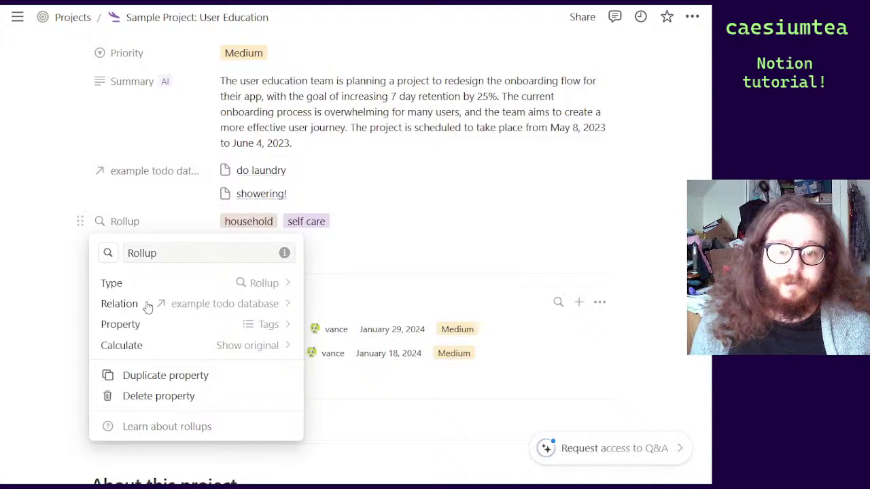
# Set the rolled-up property to Name with the Count all calculation, and close the rollup settings
pyautogui.click(285, 331)
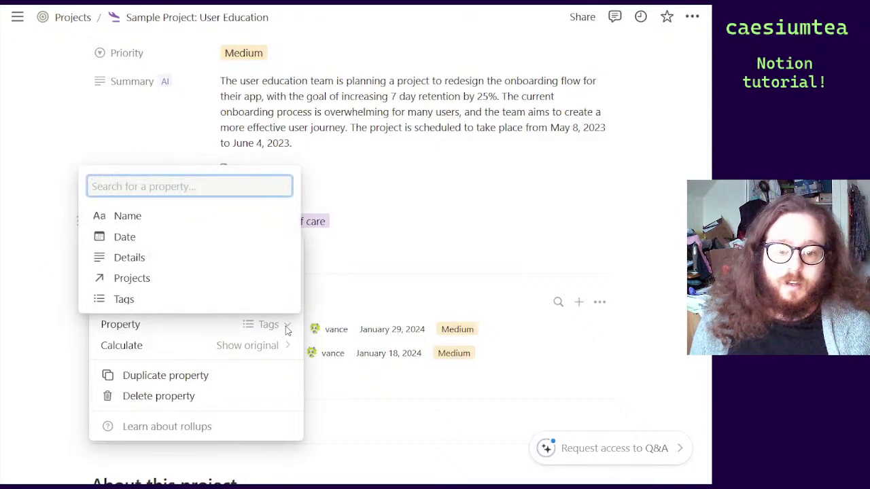
pyautogui.click(175, 216)
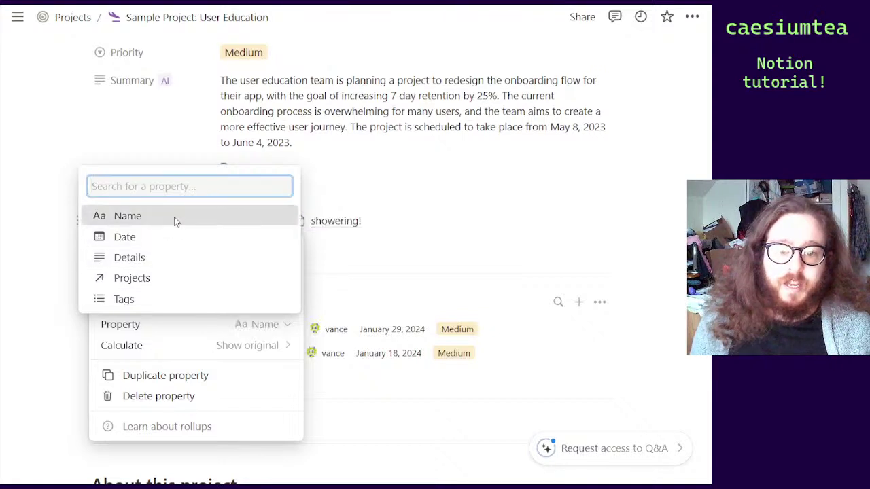
pyautogui.click(272, 347)
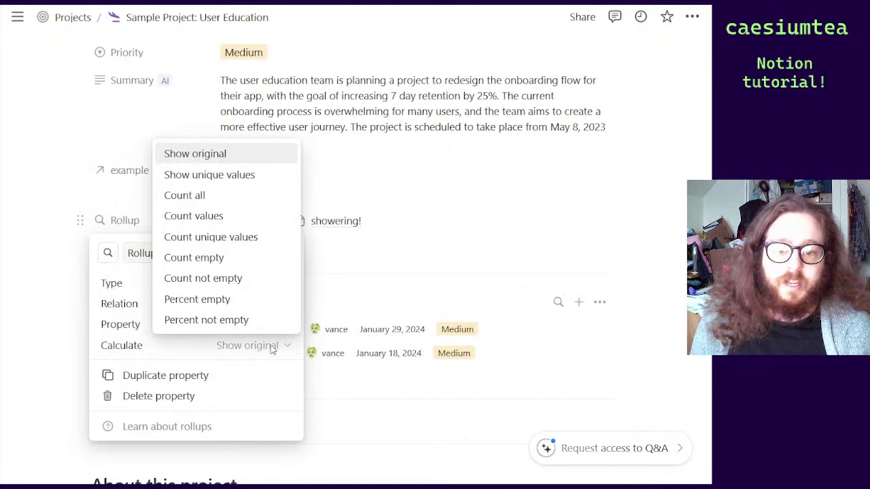
pyautogui.click(194, 196)
pyautogui.click(40, 278)
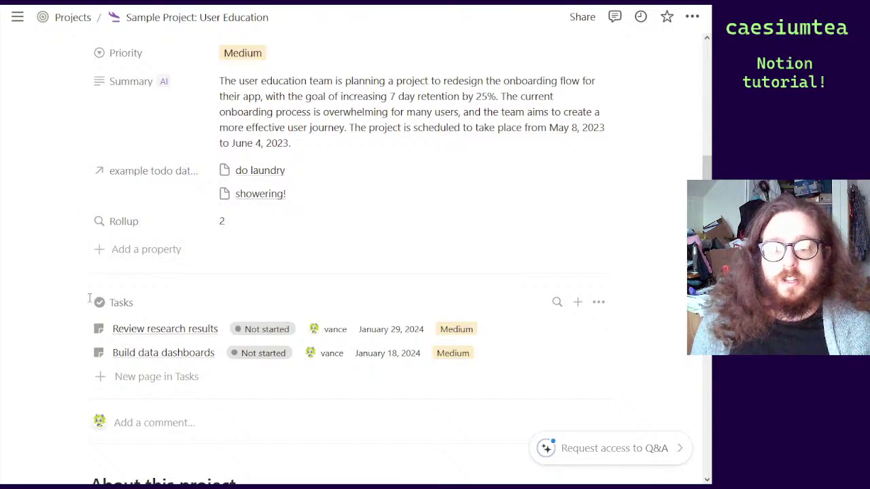
# Show the sidebar and open the Notion workshop page from the recent pages in the workspace search
pyautogui.scroll(1, 88, 297)
pyautogui.moveTo(26, 345)
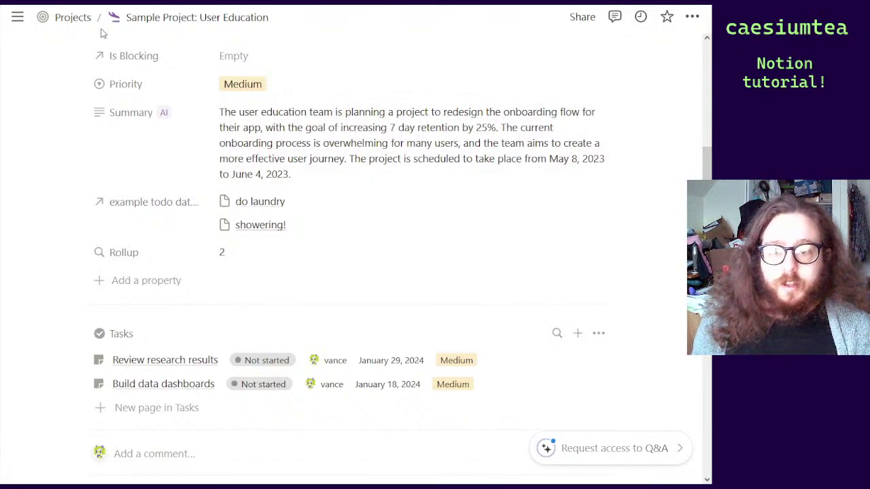
pyautogui.click(17, 25)
pyautogui.click(29, 42)
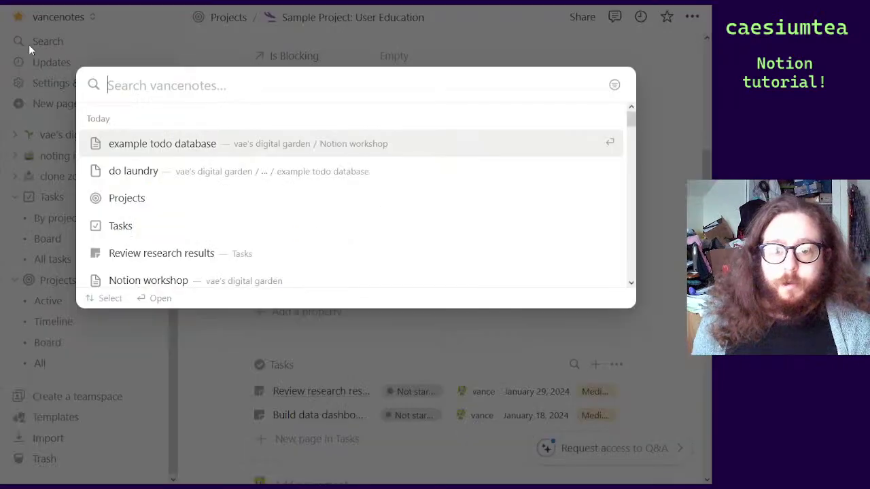
pyautogui.click(148, 281)
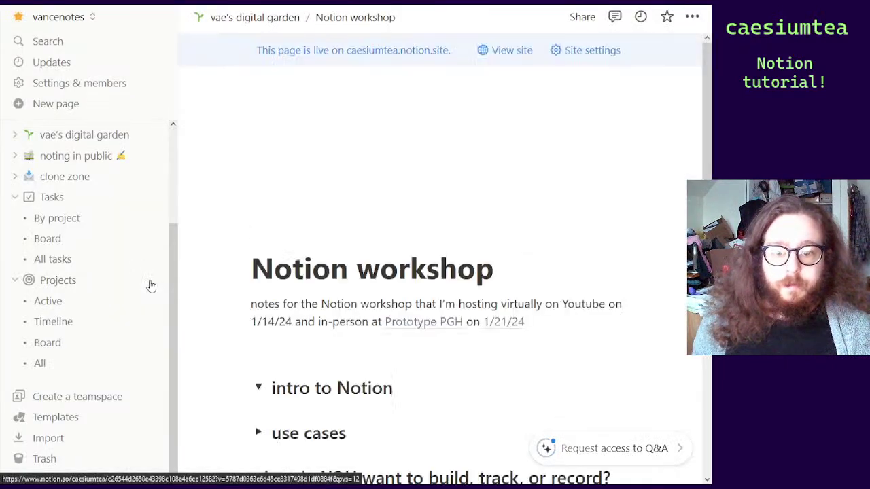
# Expand the use cases section below the templates heading in the workshop notes
pyautogui.scroll(-1, 377, 270)
pyautogui.scroll(-15, 377, 271)
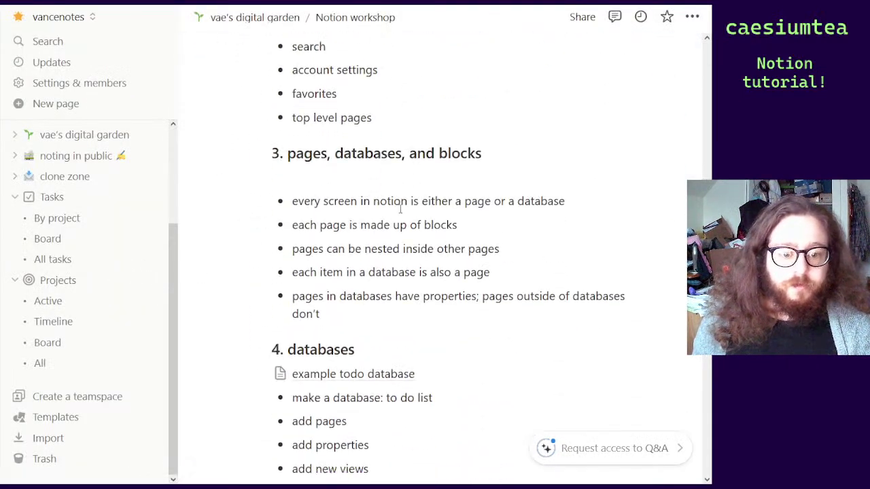
pyautogui.scroll(-2, 412, 192)
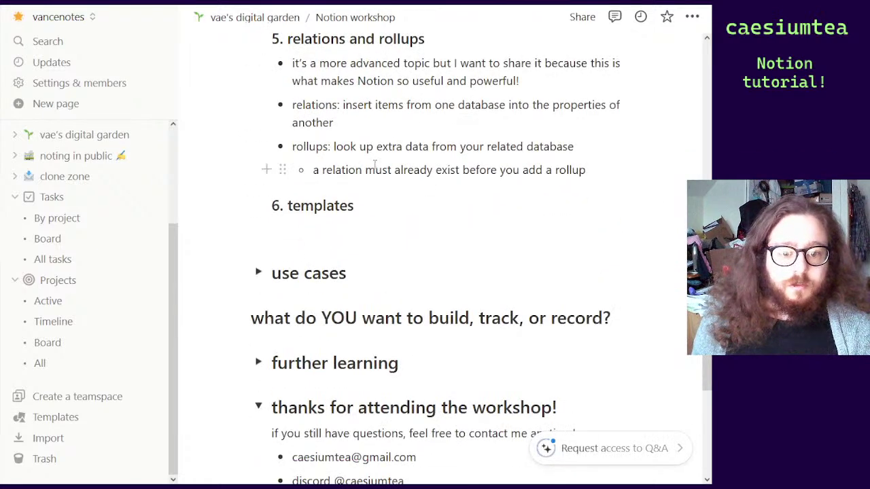
pyautogui.click(256, 272)
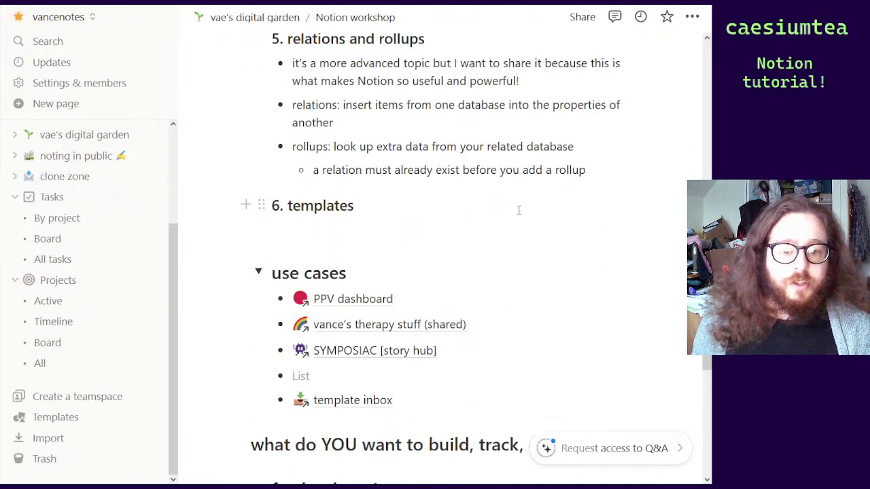
pyautogui.scroll(-1, 518, 210)
pyautogui.scroll(-1, 519, 210)
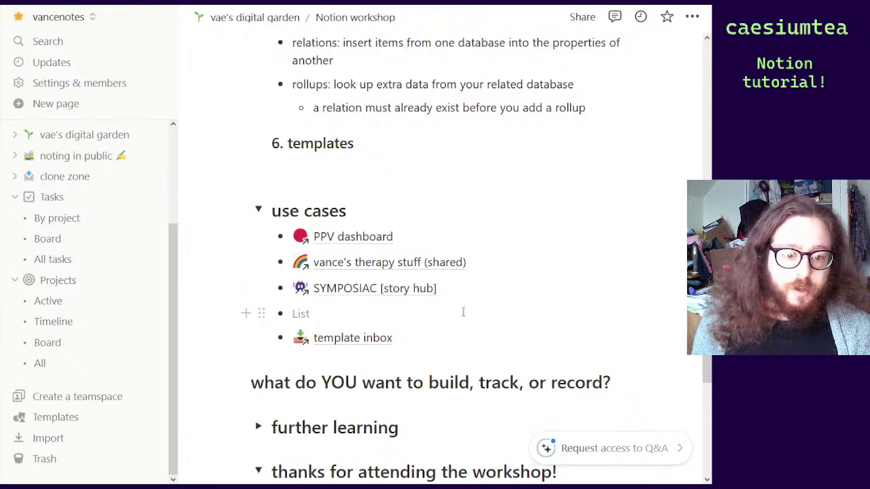
# Open the SYMPOSIAC [story hub] use case, hide the sidebar, and examine the page's properties, project details, writing rules and dashboards
pyautogui.click(356, 289)
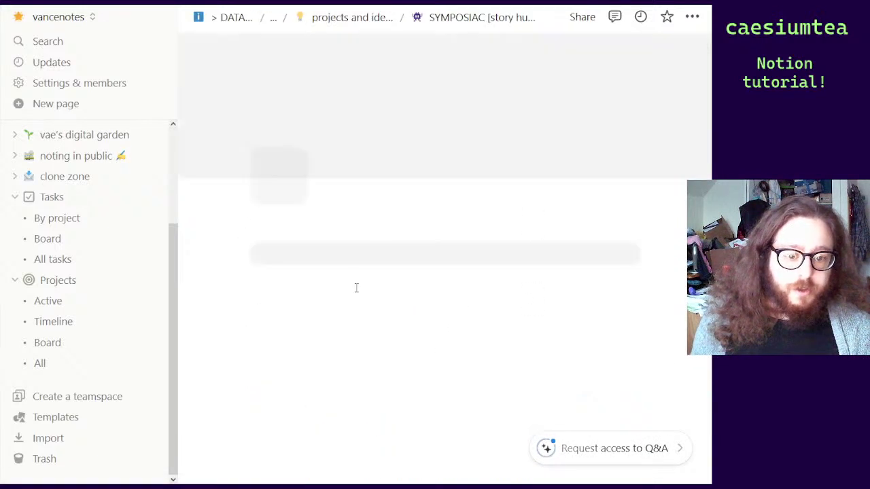
pyautogui.click(156, 17)
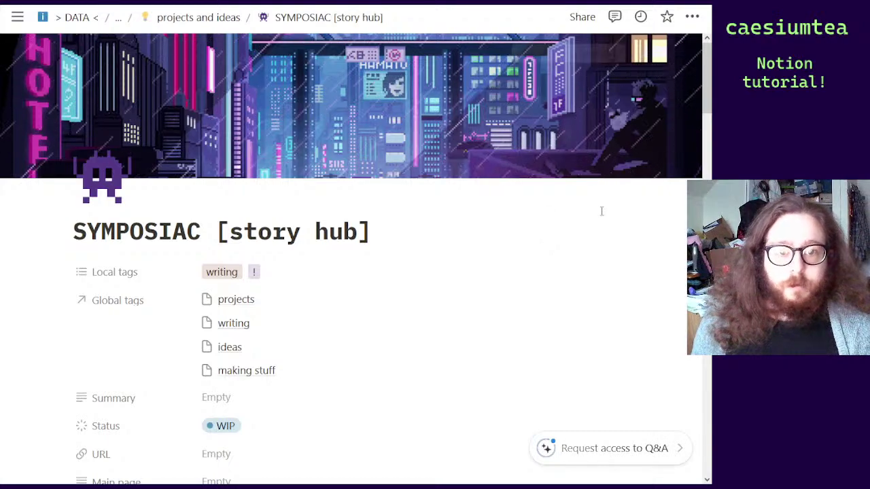
pyautogui.scroll(-1, 602, 211)
pyautogui.scroll(-1, 603, 211)
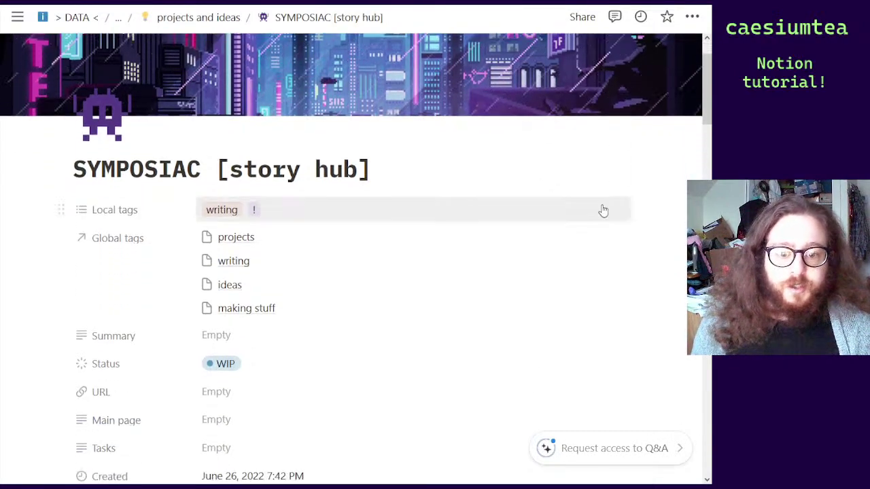
pyautogui.scroll(-7, 603, 210)
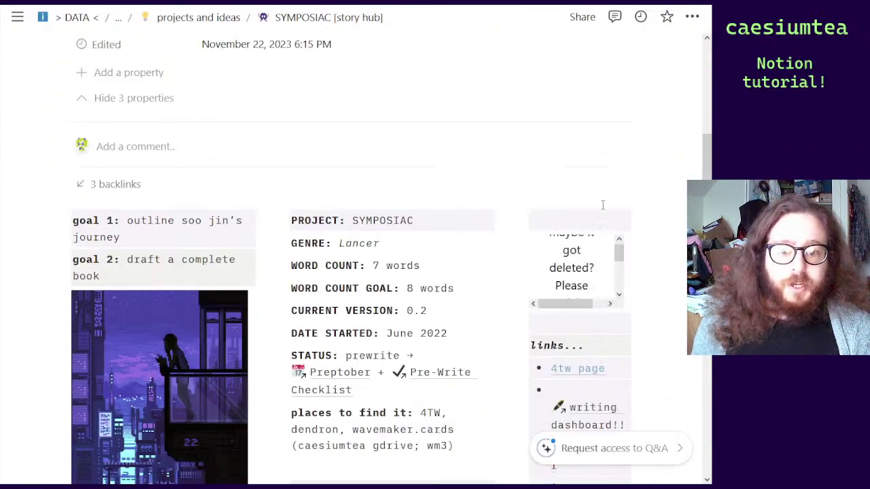
pyautogui.scroll(-2, 602, 205)
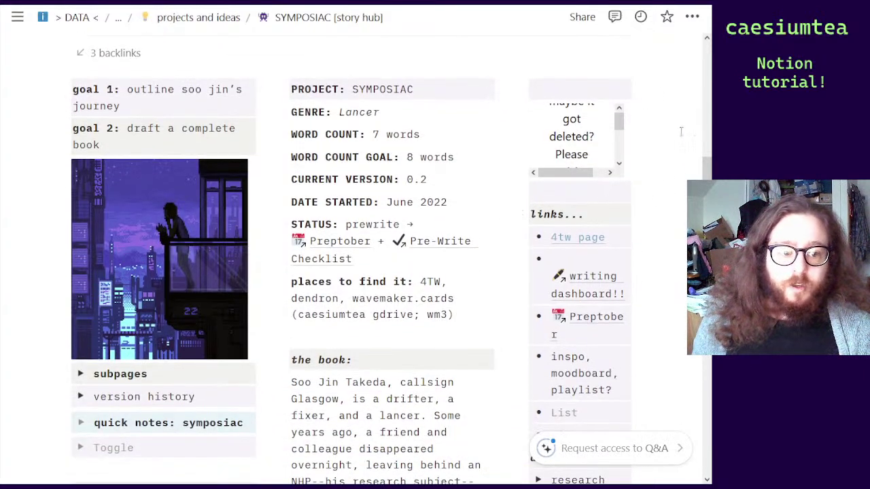
pyautogui.scroll(-1, 679, 143)
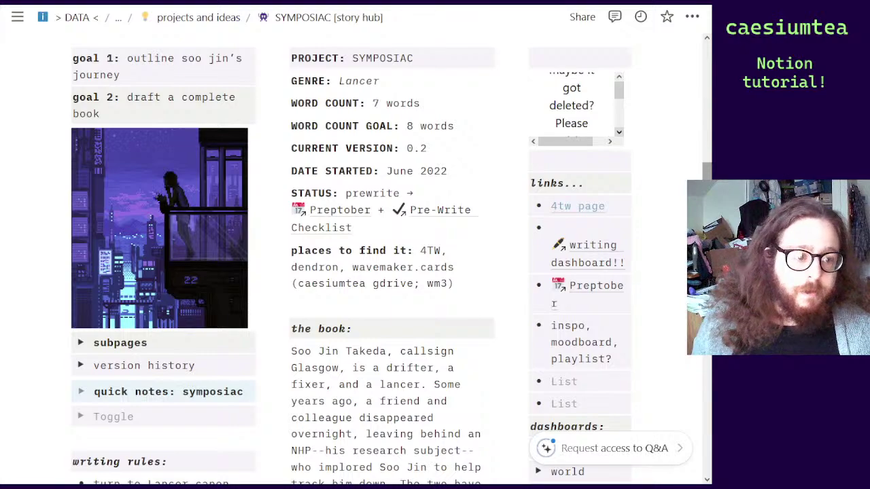
pyautogui.scroll(-4, 435, 258)
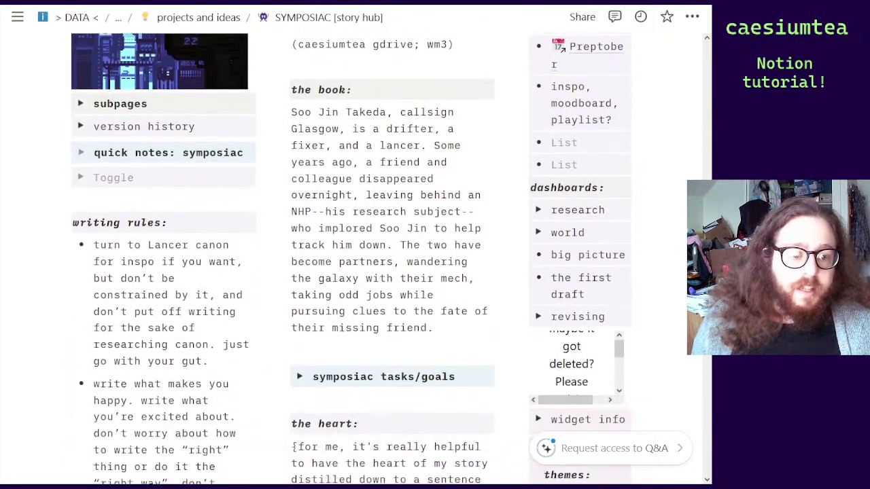
pyautogui.scroll(-2, 435, 258)
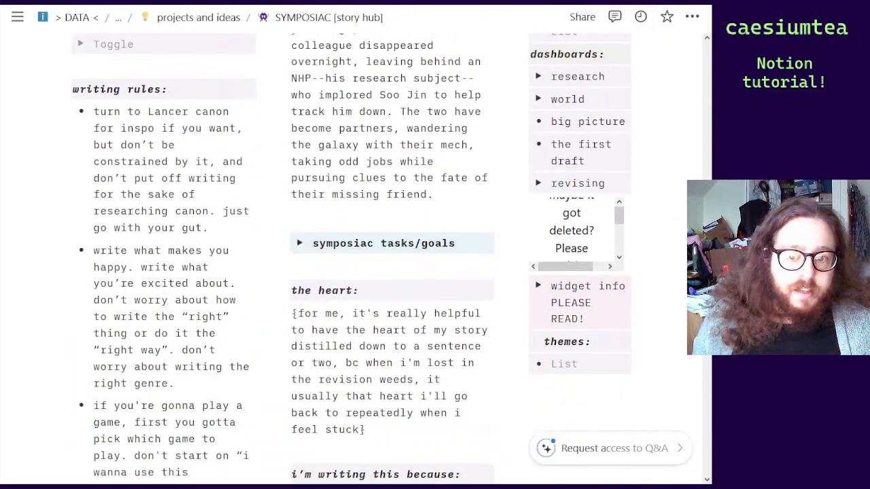
# Review the story hub's project details, book summary, subpages toggle and widget information
pyautogui.scroll(3, 435, 258)
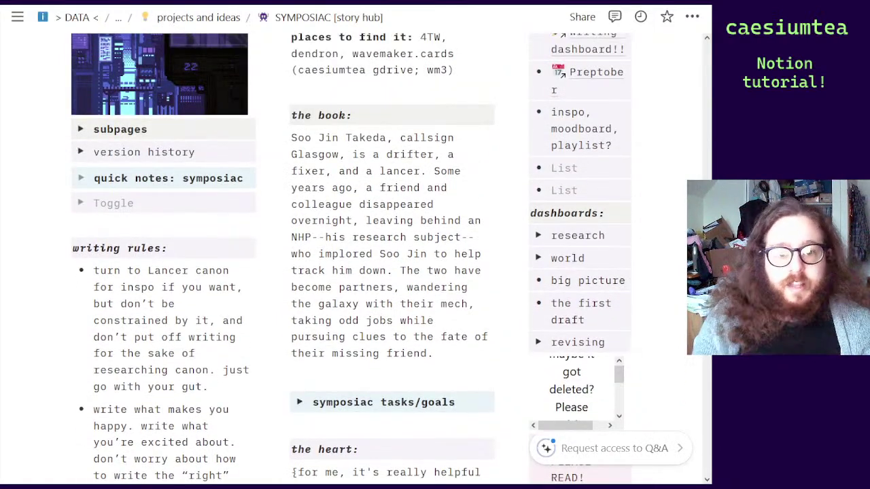
pyautogui.scroll(3, 459, 300)
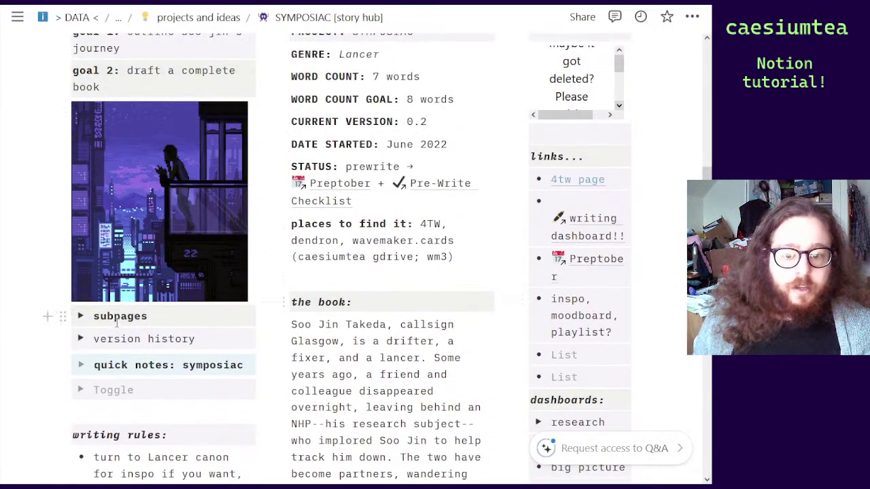
pyautogui.scroll(1, 589, 300)
pyautogui.scroll(-6, 589, 299)
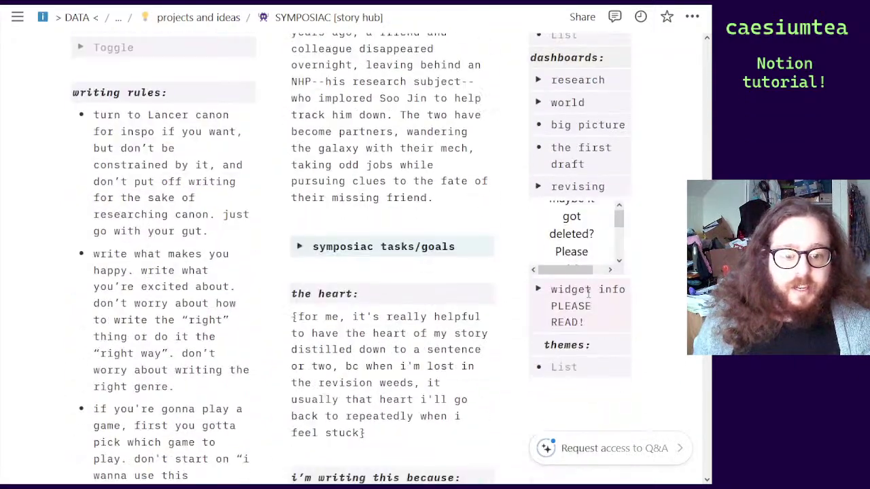
pyautogui.scroll(7, 588, 293)
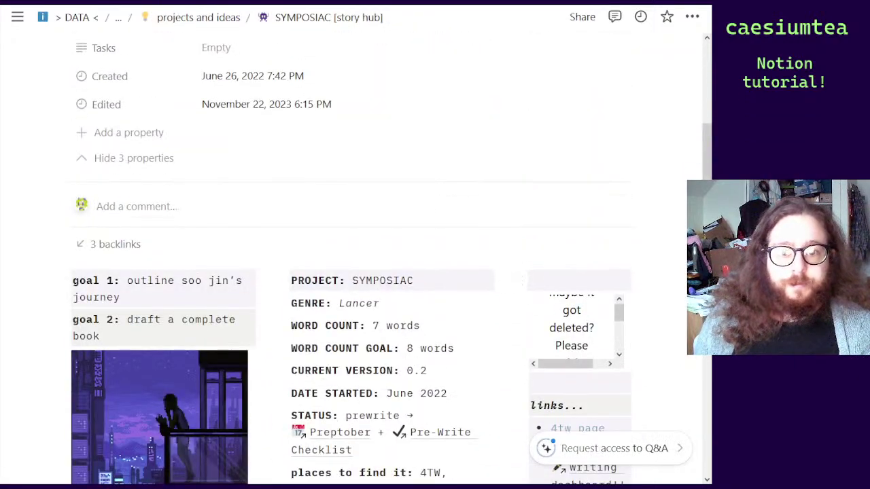
# Return to the workshop notes, open the PPV dashboard use case, and look over its system, self, world and thrive links
pyautogui.hotkey('alt', 'Left')
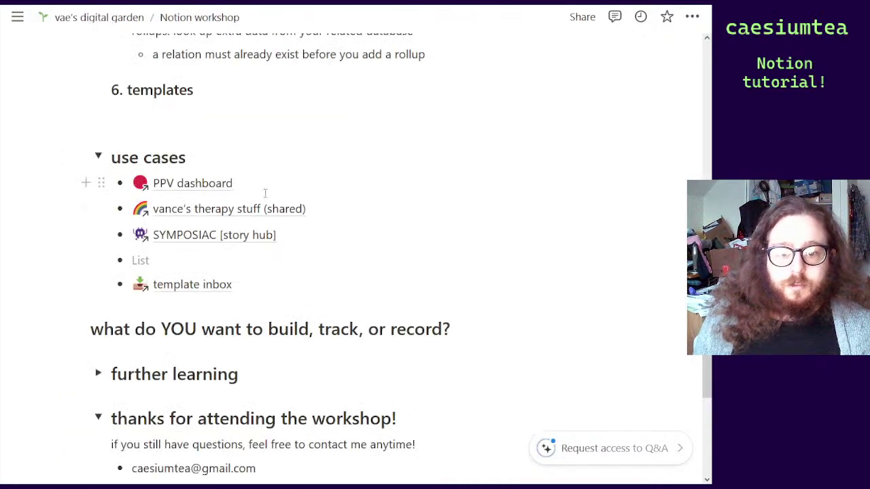
pyautogui.click(203, 186)
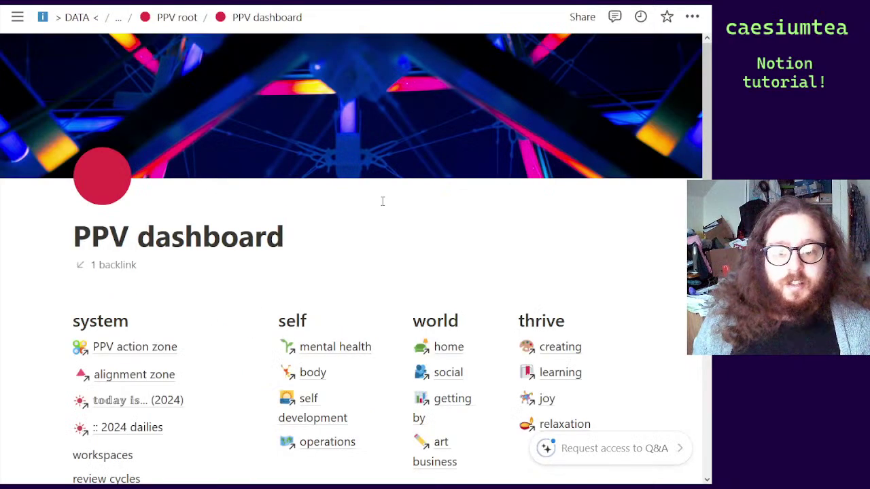
pyautogui.scroll(-3, 357, 216)
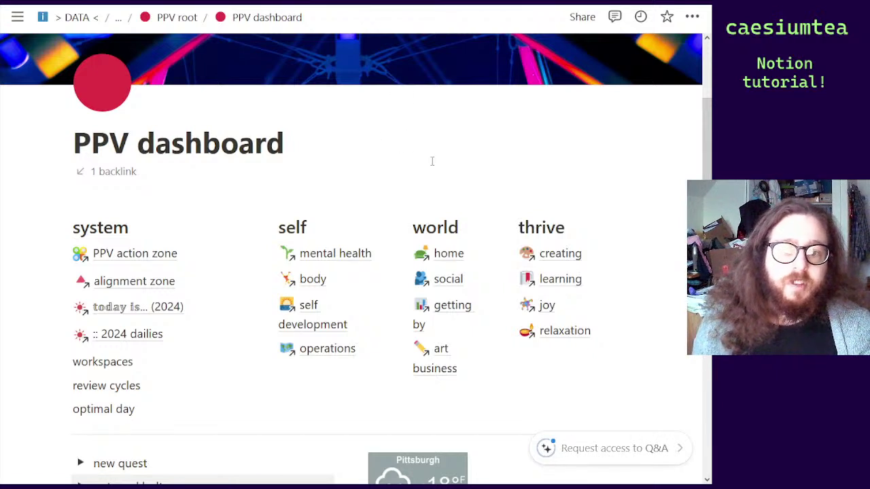
pyautogui.scroll(-2, 430, 160)
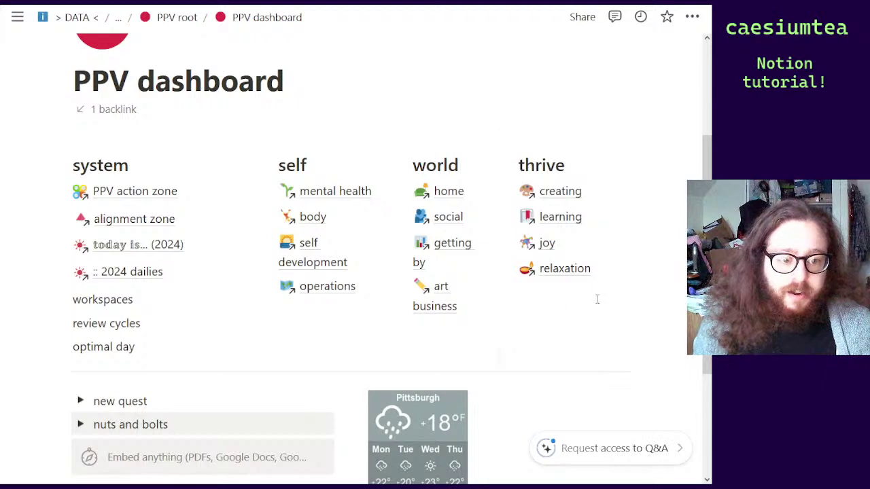
# Open the alignment zone page from the dashboard's system links and expand its values to pillars section
pyautogui.click(135, 223)
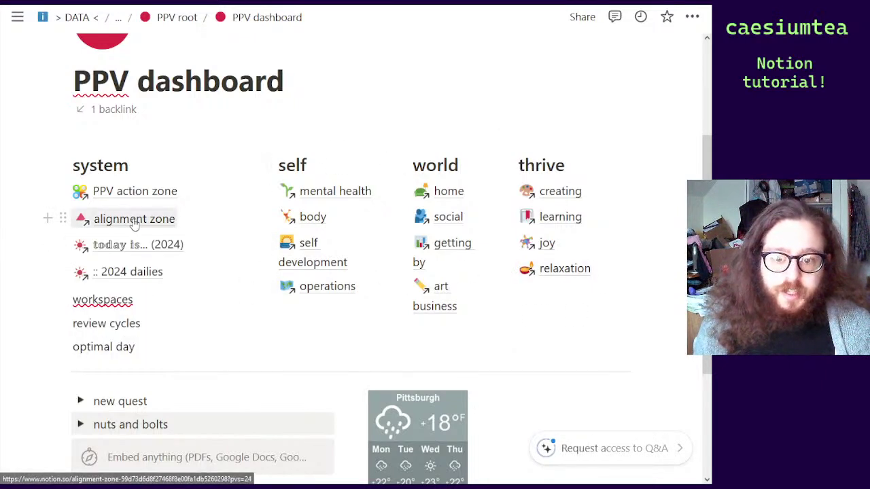
pyautogui.scroll(-1, 312, 157)
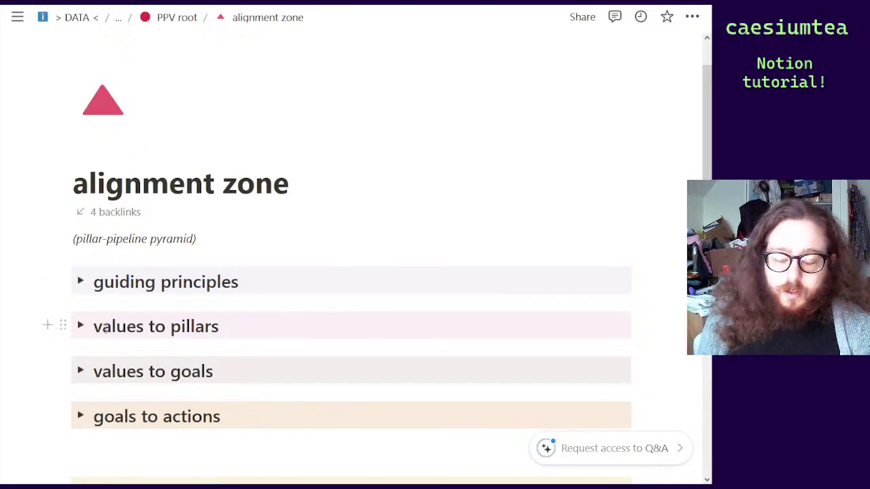
pyautogui.scroll(-1, 145, 270)
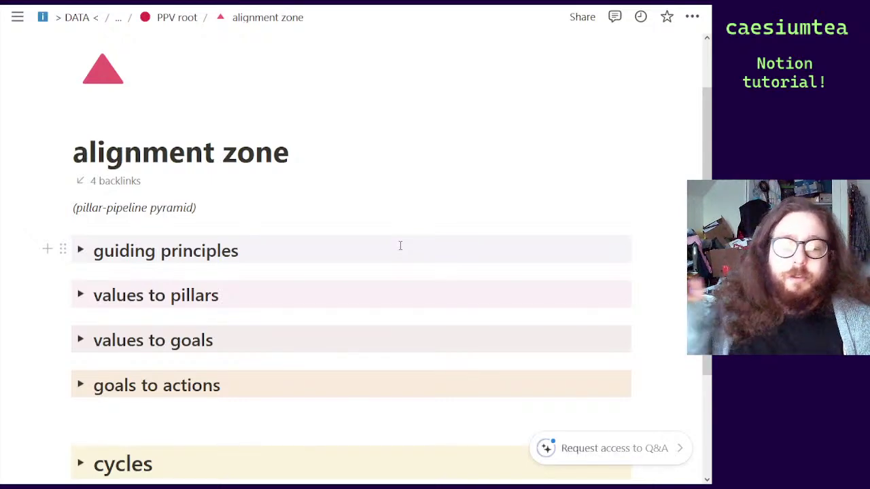
pyautogui.click(81, 295)
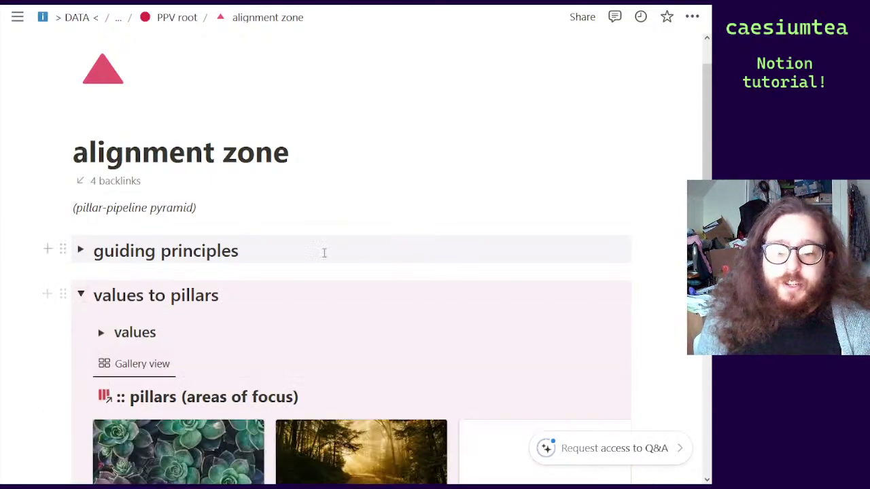
# Examine the pillars (areas of focus) gallery and the values related to each pillar card
pyautogui.scroll(-3, 324, 251)
pyautogui.scroll(-1, 452, 176)
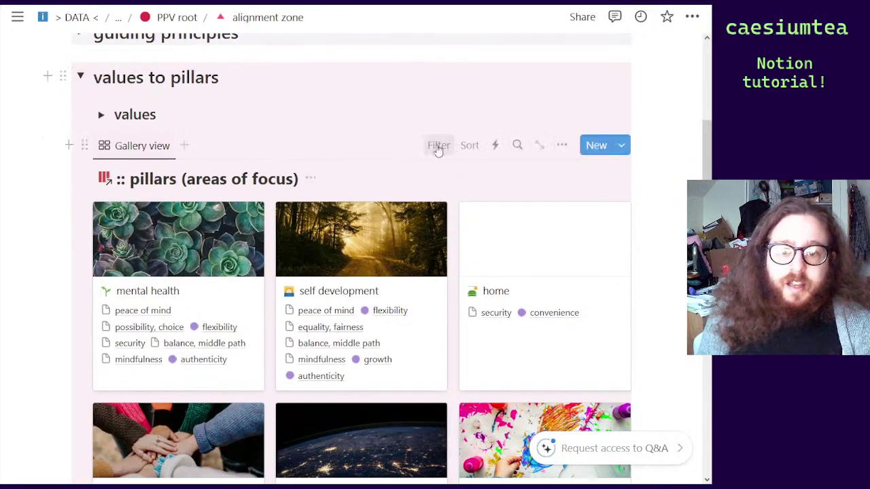
pyautogui.scroll(-2, 437, 150)
pyautogui.scroll(3, 436, 144)
pyautogui.scroll(-1, 435, 149)
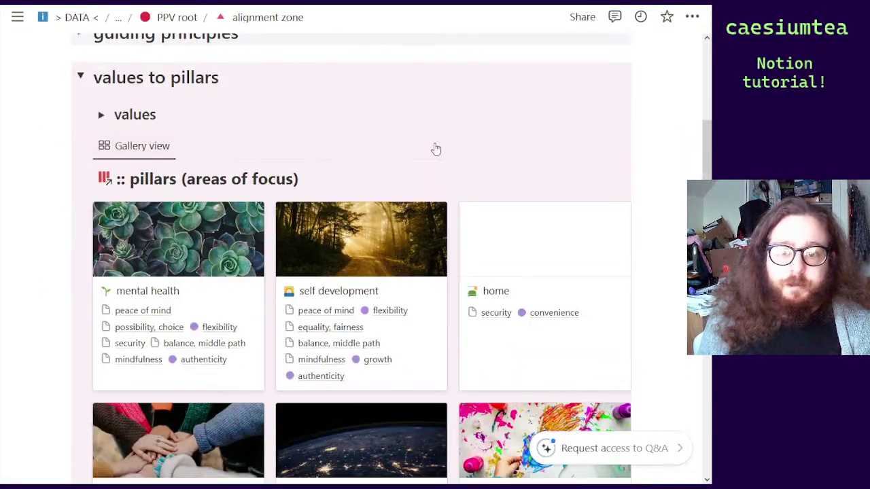
pyautogui.scroll(-5, 435, 149)
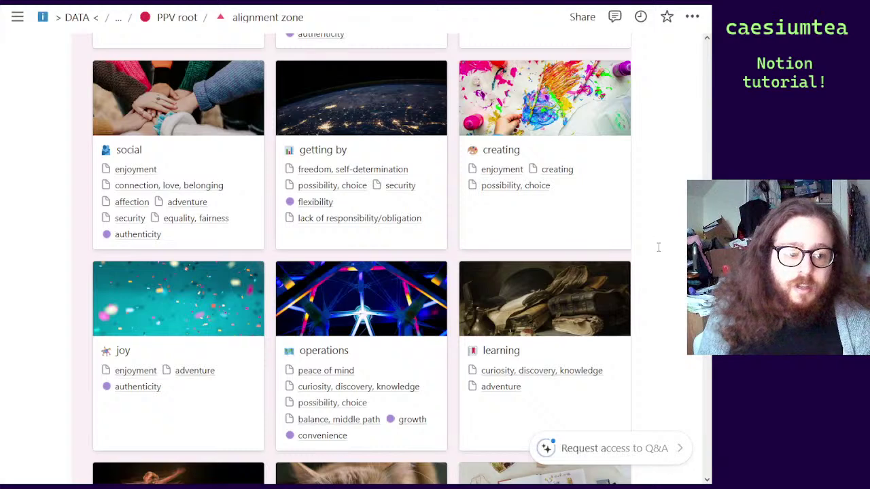
pyautogui.scroll(4, 657, 252)
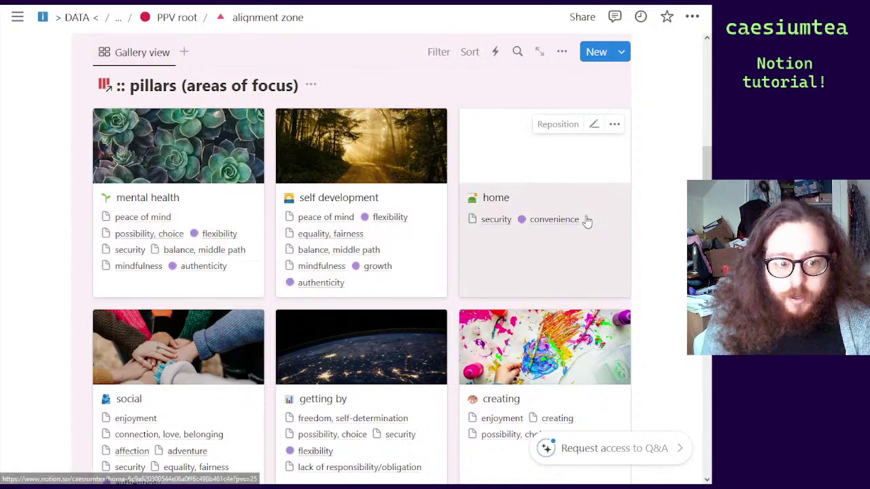
pyautogui.scroll(-3, 455, 278)
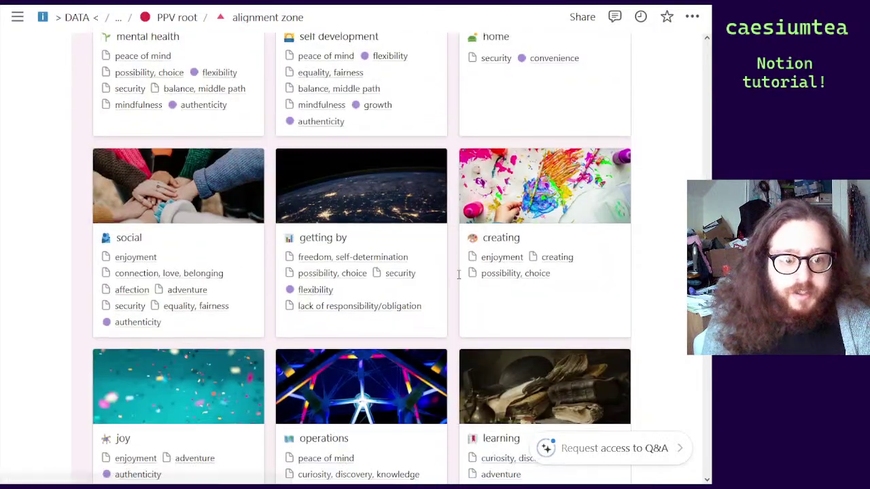
pyautogui.scroll(-5, 459, 275)
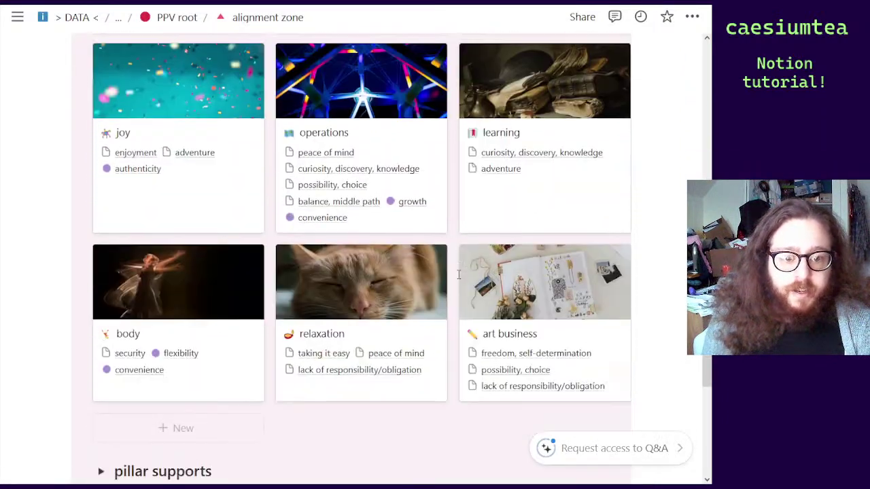
pyautogui.scroll(2, 459, 274)
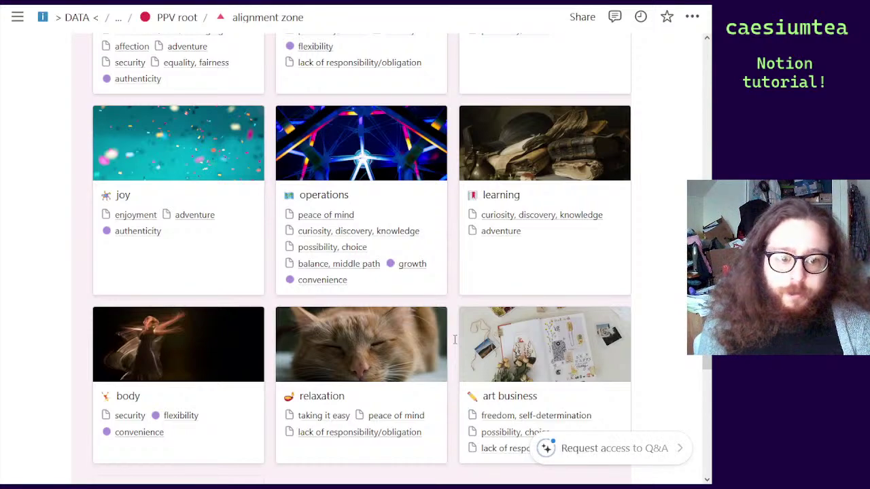
pyautogui.scroll(10, 455, 340)
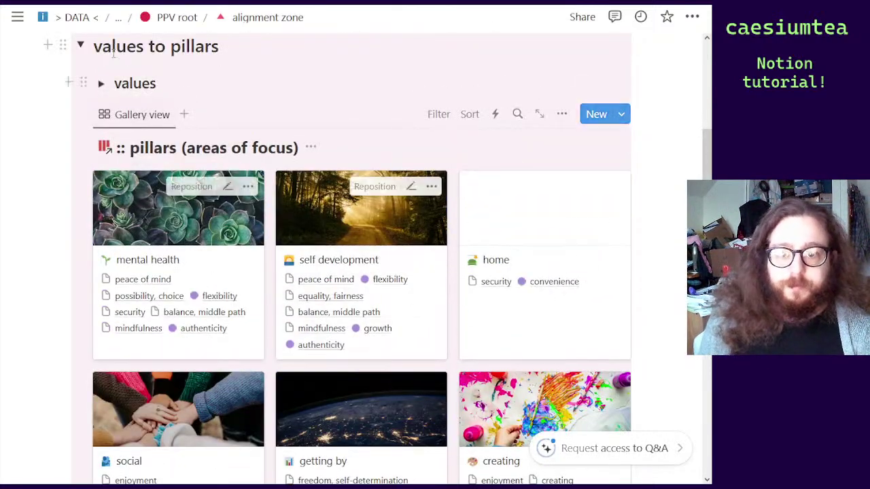
# Go back to the PPV dashboard, open the PPV action zone, and examine the ready tasks board in its By pillar view
pyautogui.hotkey('alt', 'Left')
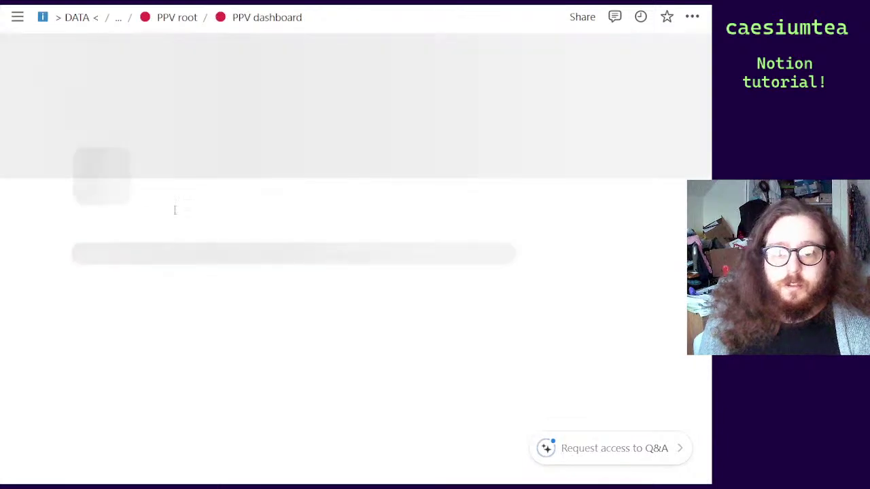
pyautogui.click(133, 193)
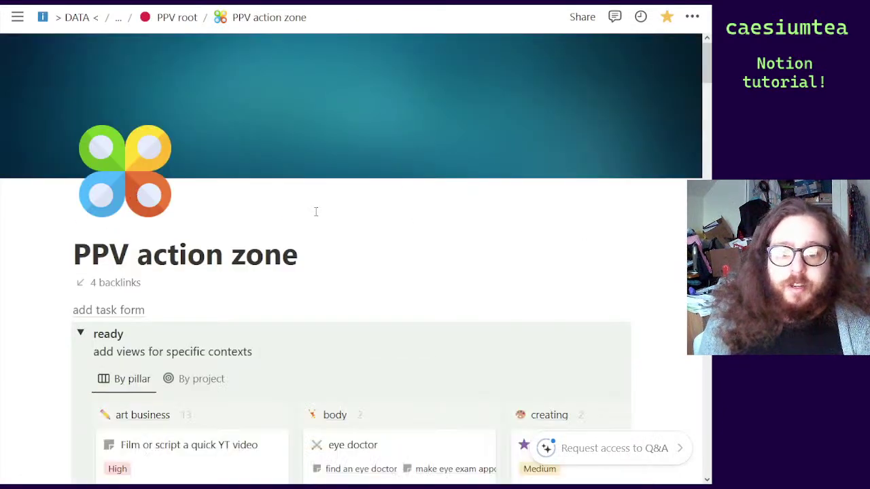
pyautogui.scroll(-1, 315, 210)
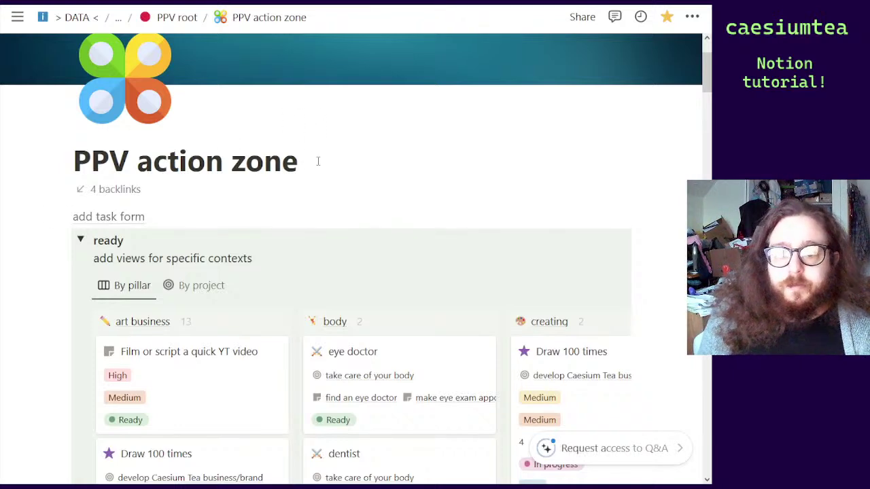
pyautogui.scroll(-3, 318, 161)
pyautogui.scroll(3, 317, 161)
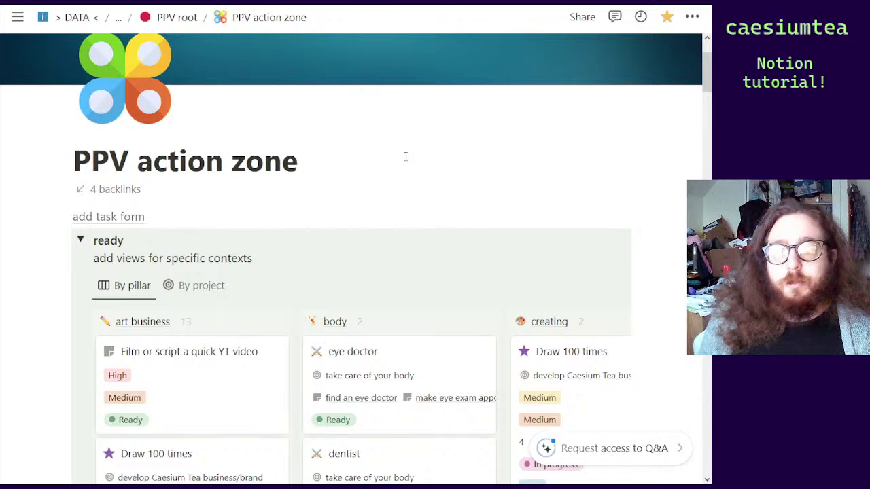
pyautogui.scroll(-2, 406, 157)
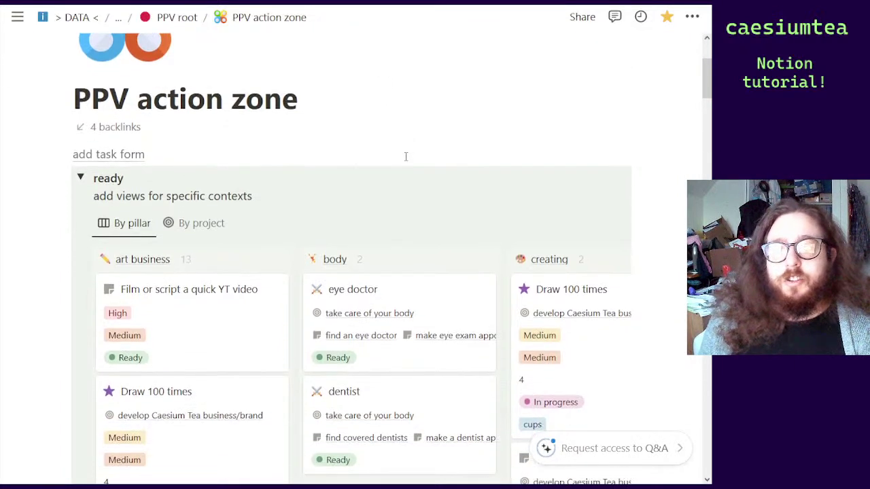
pyautogui.scroll(-2, 405, 162)
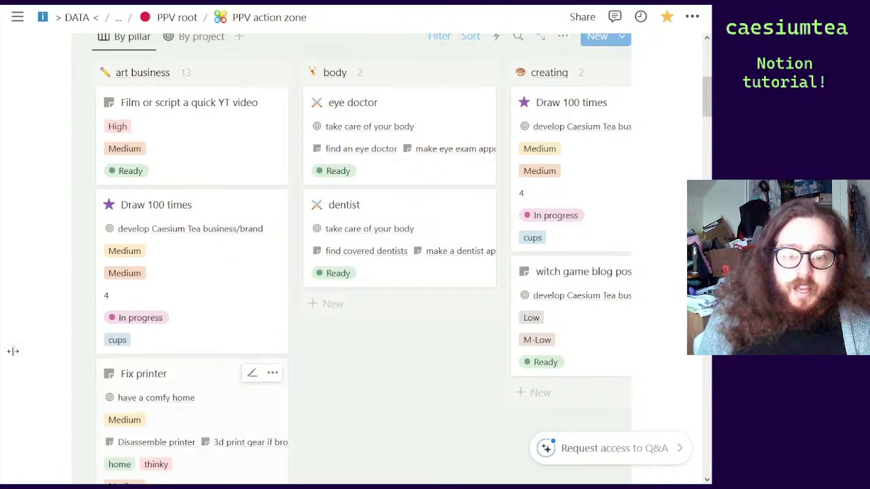
pyautogui.scroll(3, 368, 404)
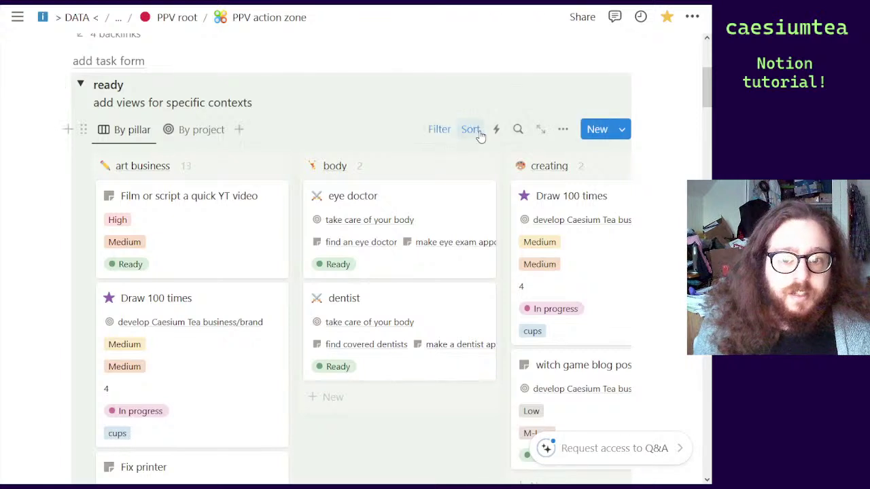
# Show the database title on the By pillar board through its layout options, and close the view options
pyautogui.click(566, 130)
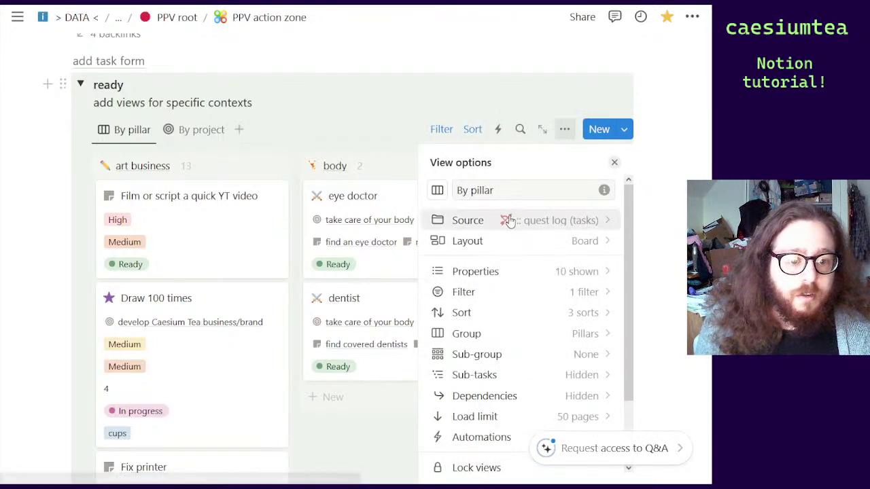
pyautogui.click(596, 248)
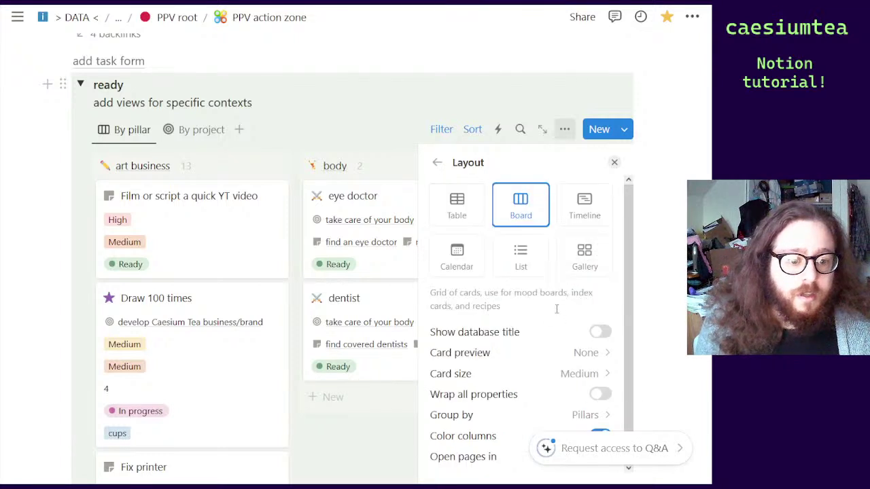
pyautogui.click(599, 332)
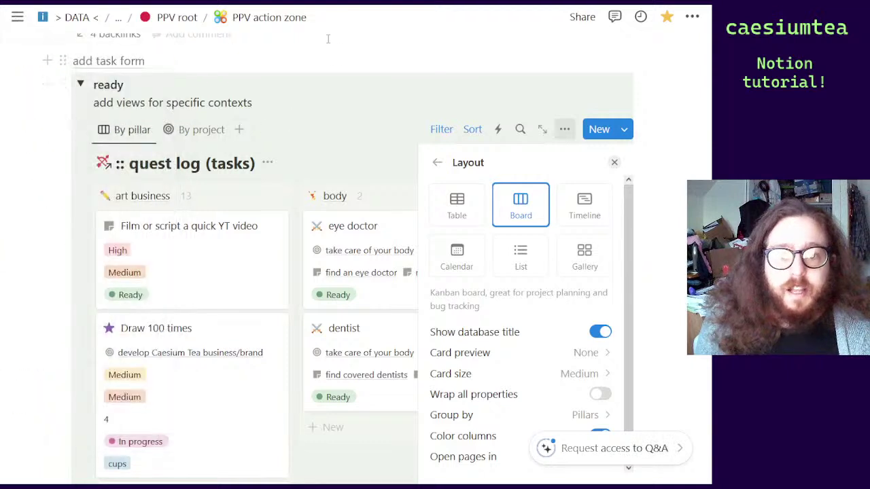
pyautogui.press('Escape')
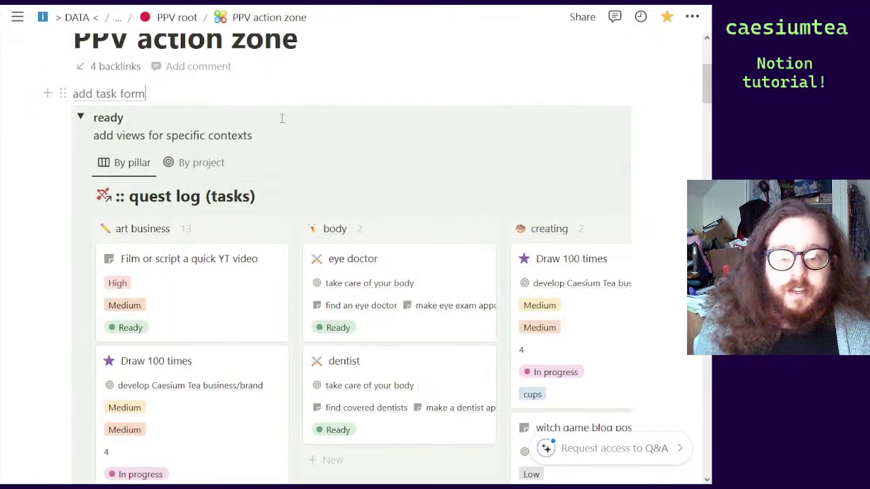
# Open the source quest log (tasks) database, switch to its Kanban view, and inspect the Urgency sort settings
pyautogui.click(201, 196)
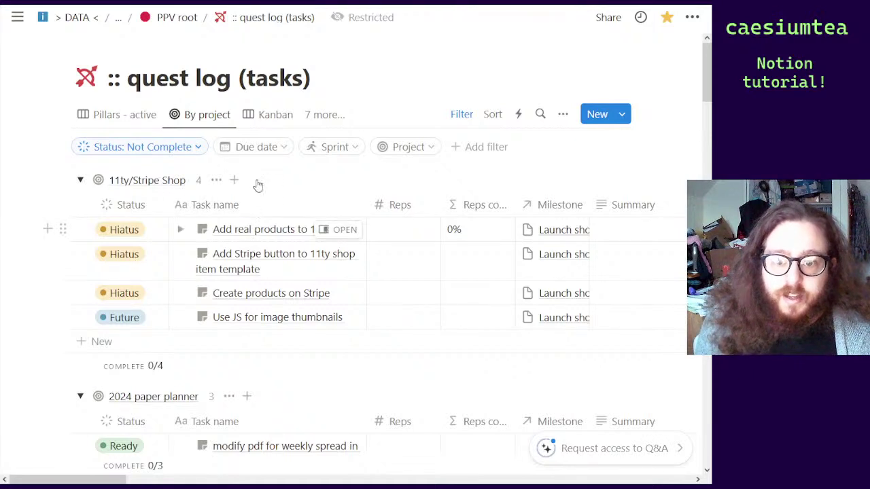
pyautogui.click(264, 113)
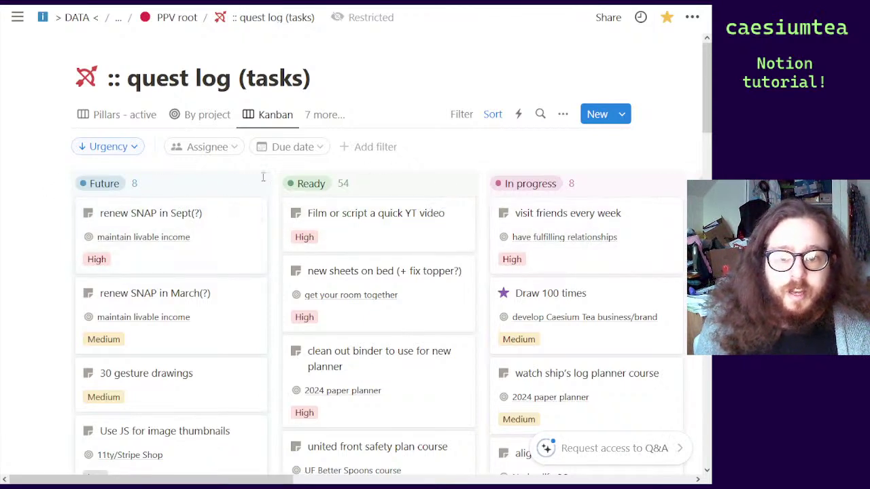
pyautogui.click(497, 115)
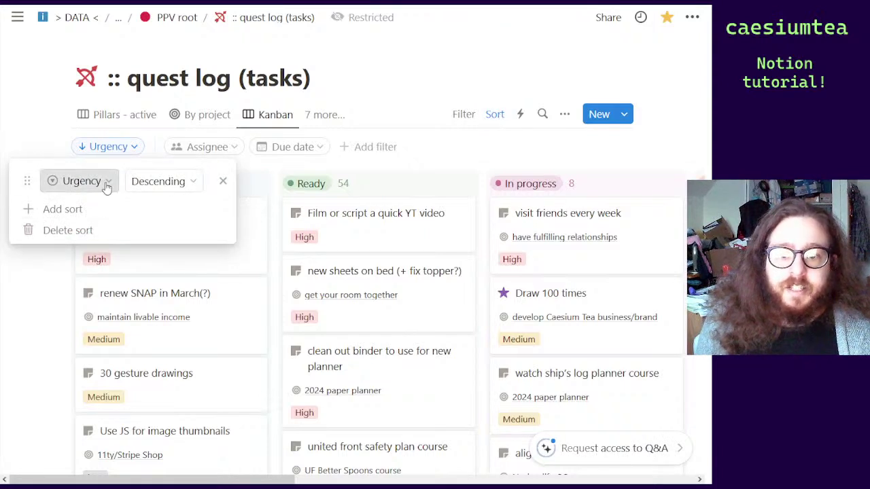
pyautogui.click(495, 86)
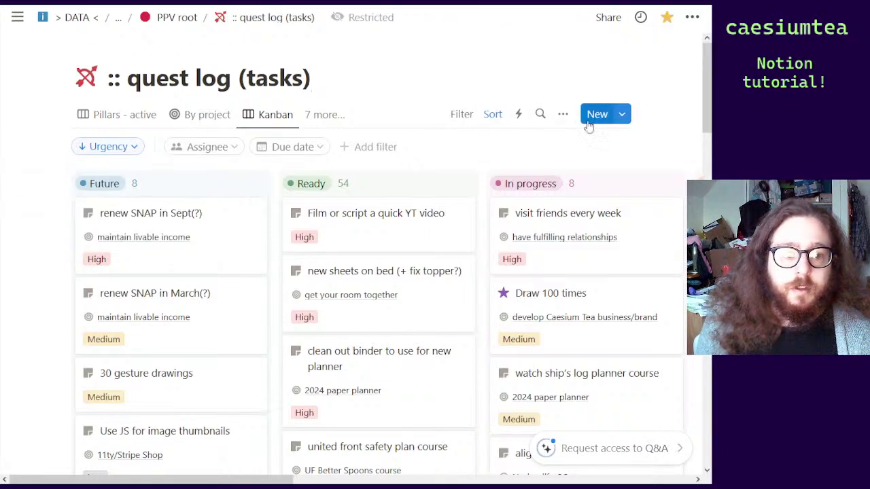
# Group the quest log's Kanban board by the Impact property and inspect its Urgency sort settings
pyautogui.click(564, 115)
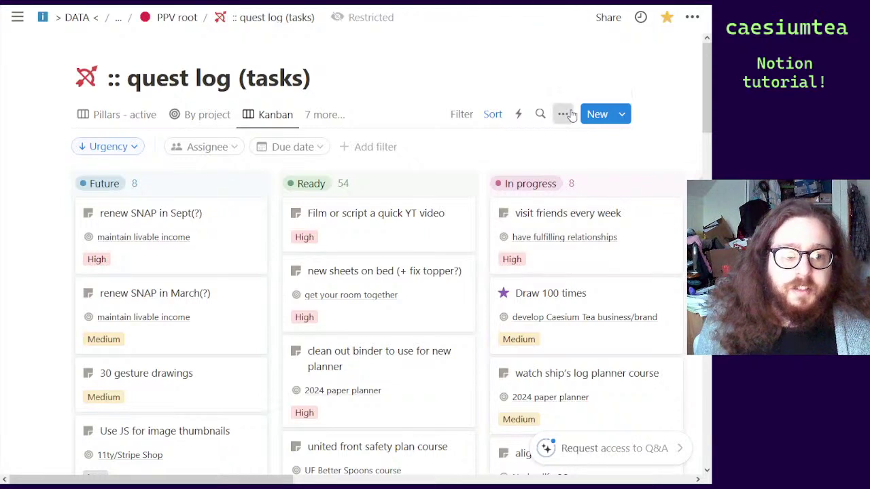
pyautogui.click(573, 297)
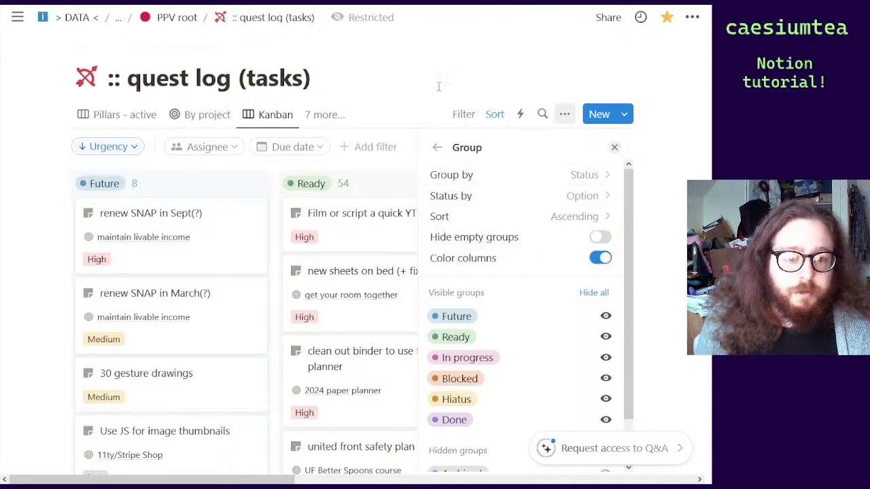
pyautogui.click(603, 176)
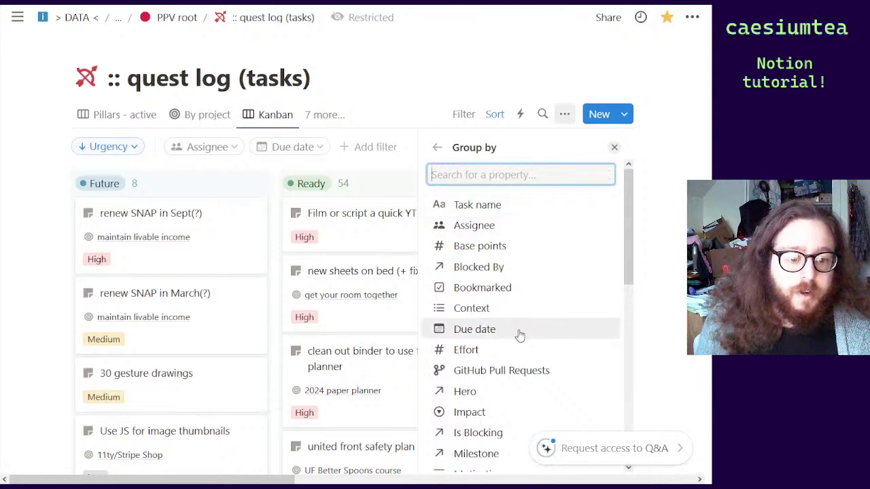
pyautogui.scroll(-2, 518, 316)
pyautogui.scroll(-4, 520, 317)
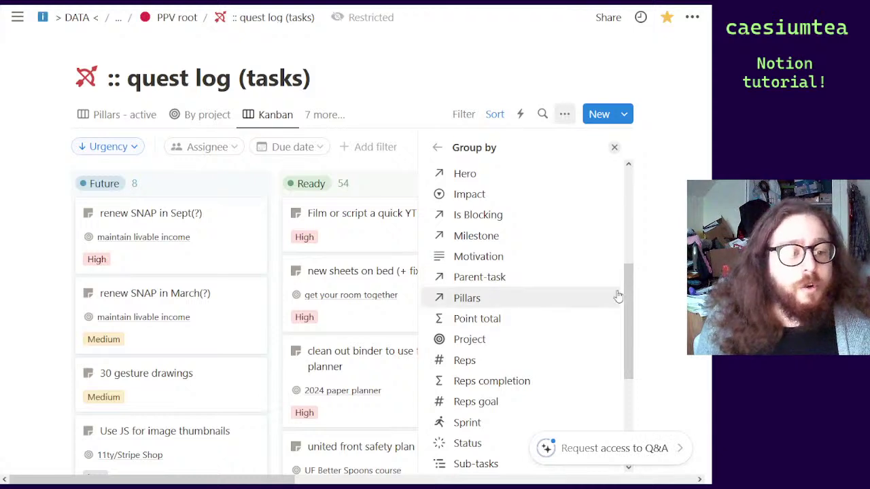
pyautogui.moveTo(629, 283); pyautogui.dragTo(621, 263)
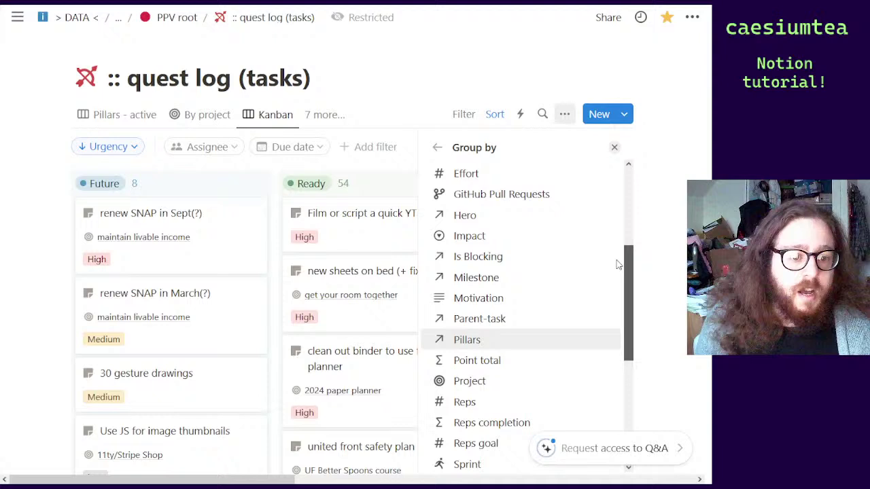
pyautogui.click(467, 238)
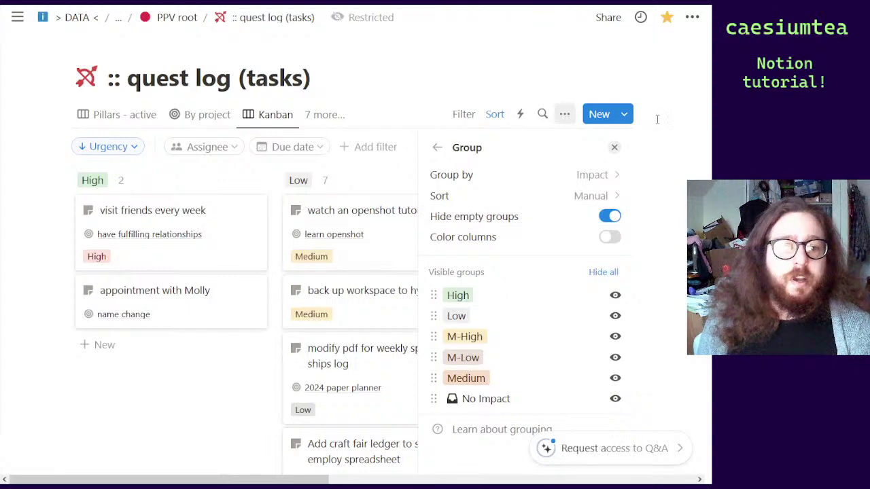
pyautogui.click(614, 149)
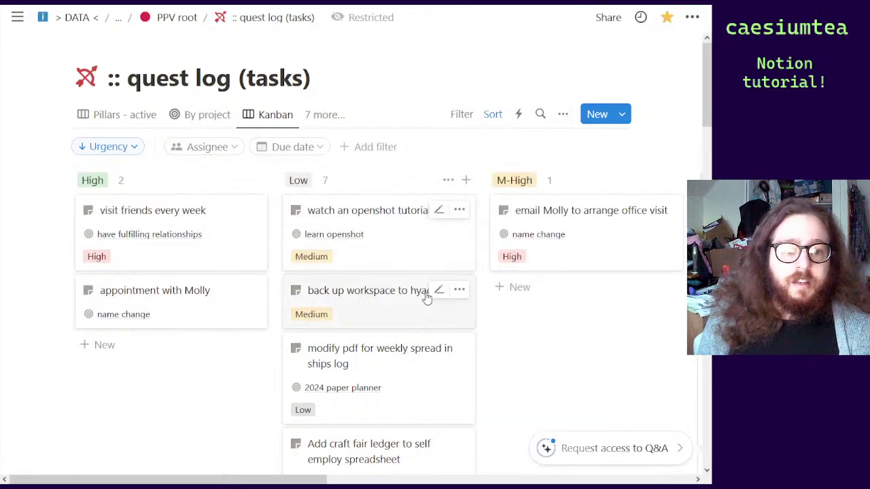
pyautogui.scroll(-3, 427, 295)
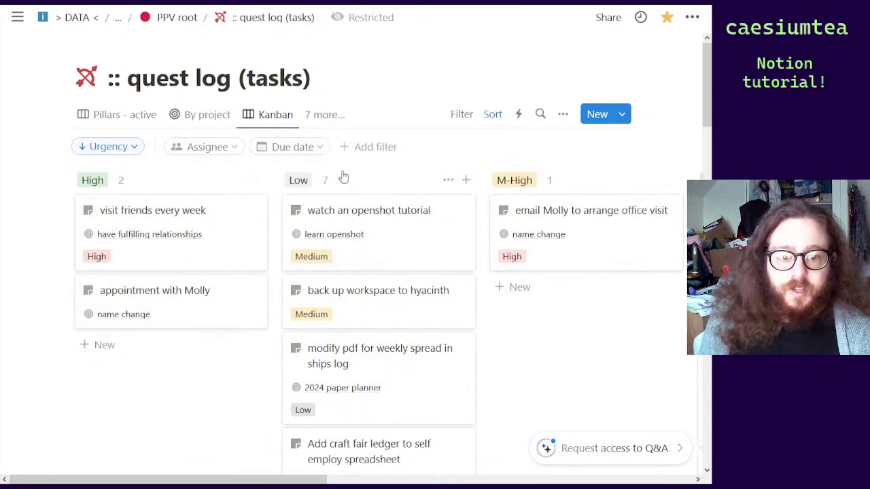
pyautogui.click(493, 116)
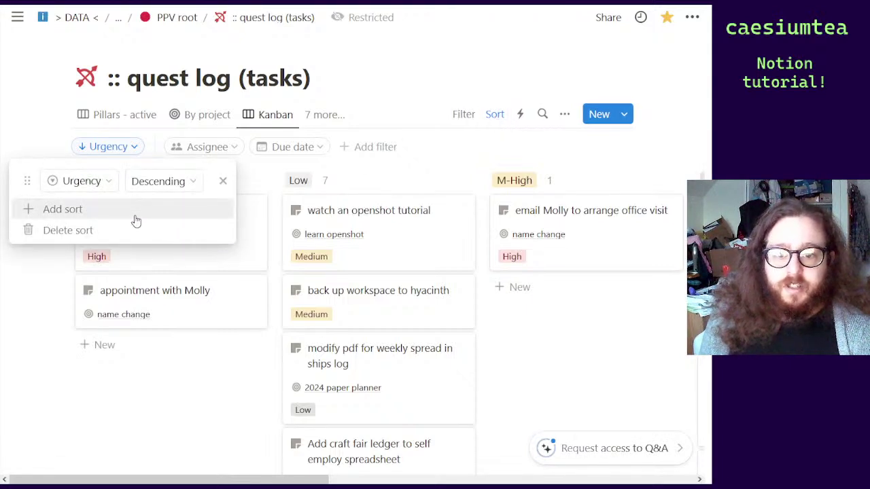
pyautogui.click(516, 85)
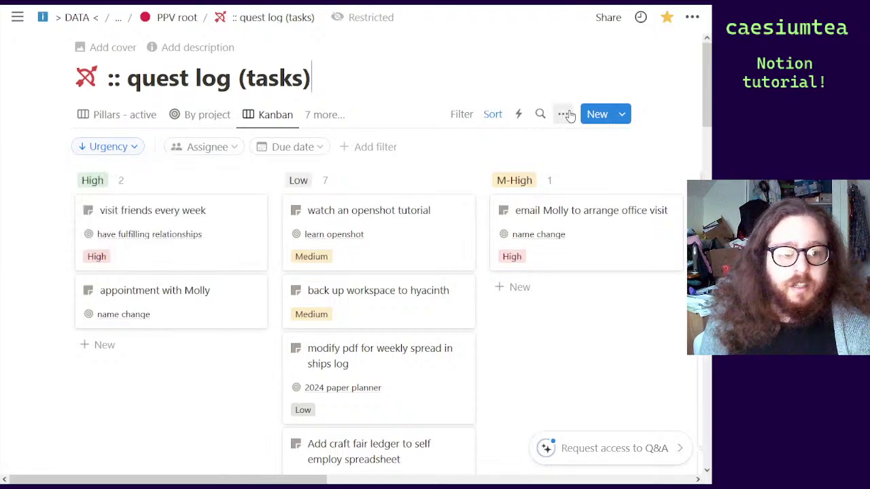
# Set the Kanban board's grouping back to the Status property and close the view options
pyautogui.click(567, 115)
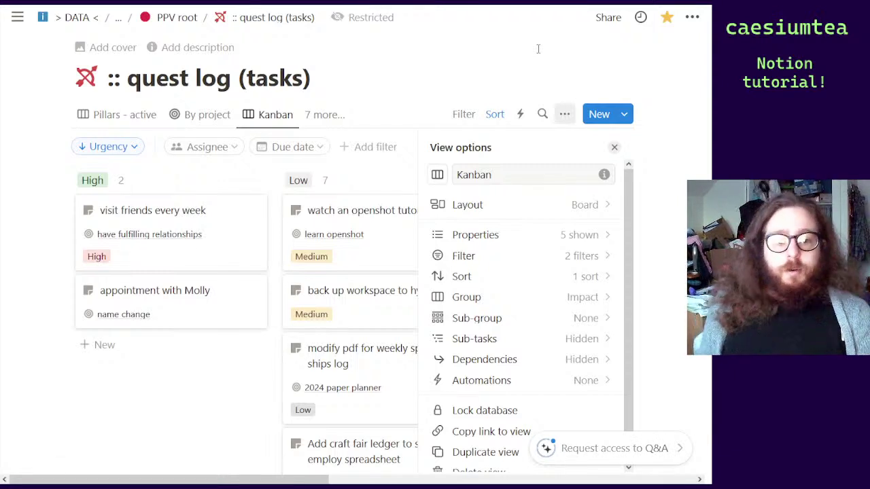
pyautogui.click(602, 297)
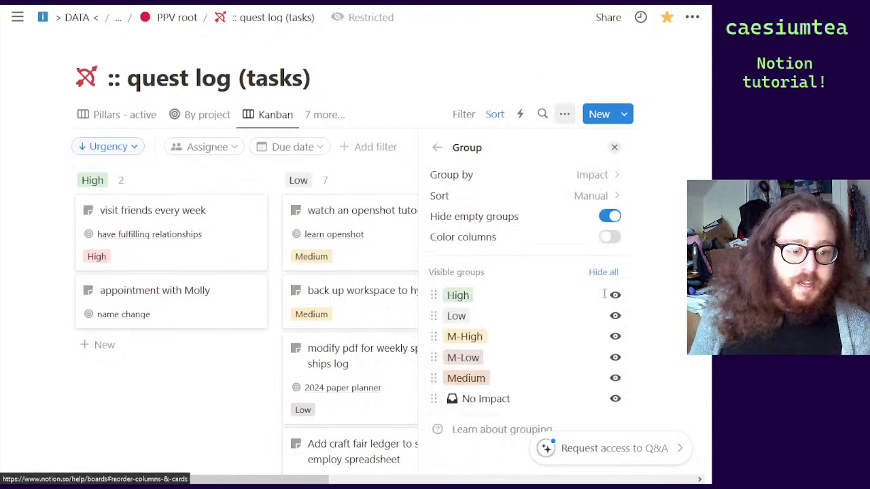
pyautogui.click(550, 178)
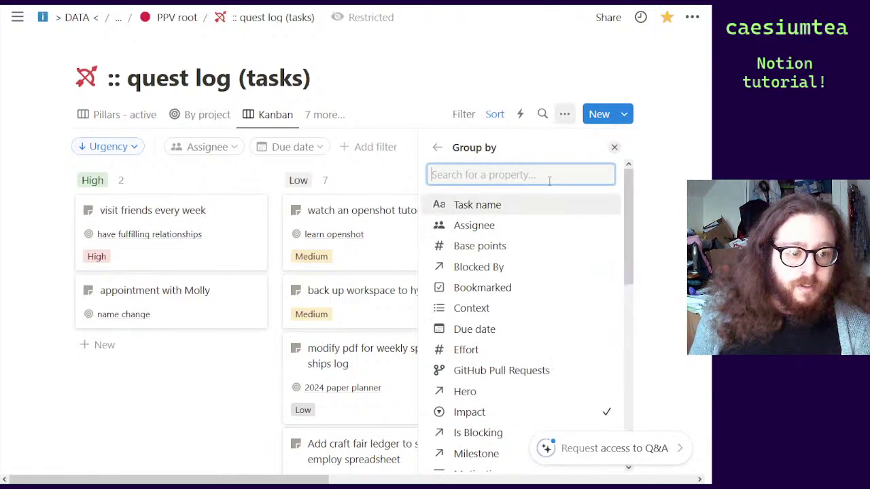
pyautogui.scroll(-5, 522, 306)
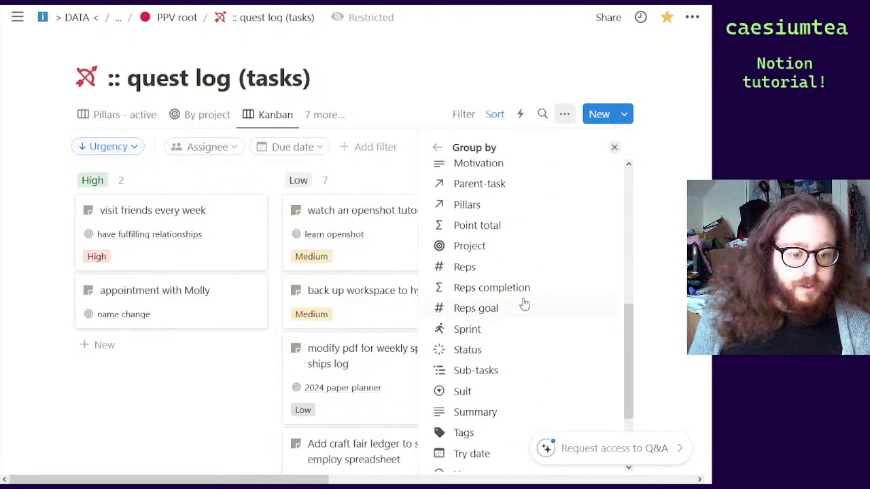
pyautogui.click(469, 349)
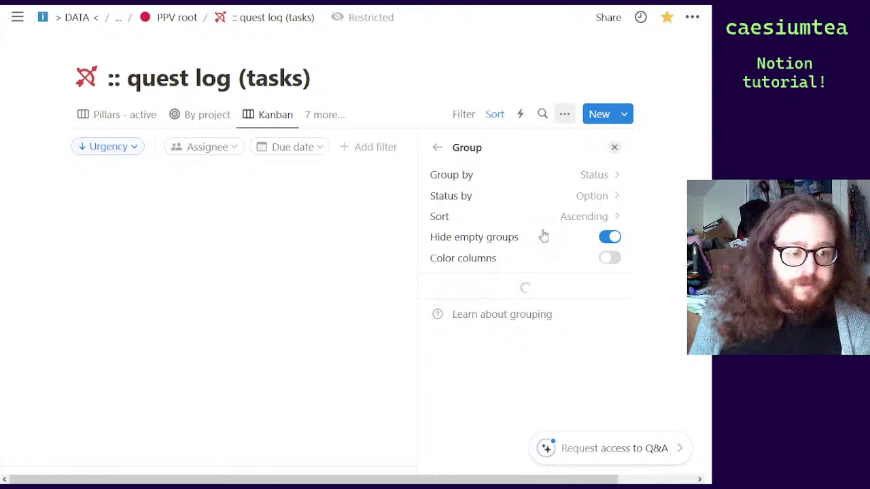
pyautogui.click(615, 147)
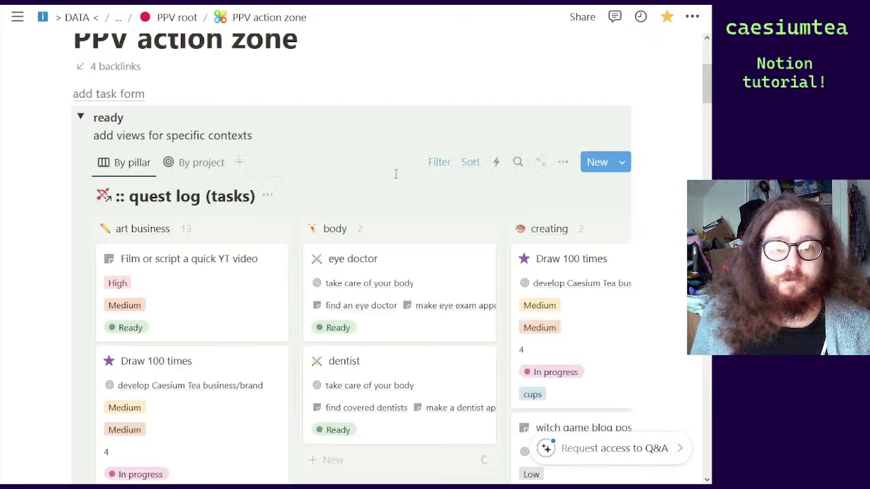
# Return to the PPV action zone, review the ready section's By pillar board, and collapse the section
pyautogui.scroll(-2, 264, 163)
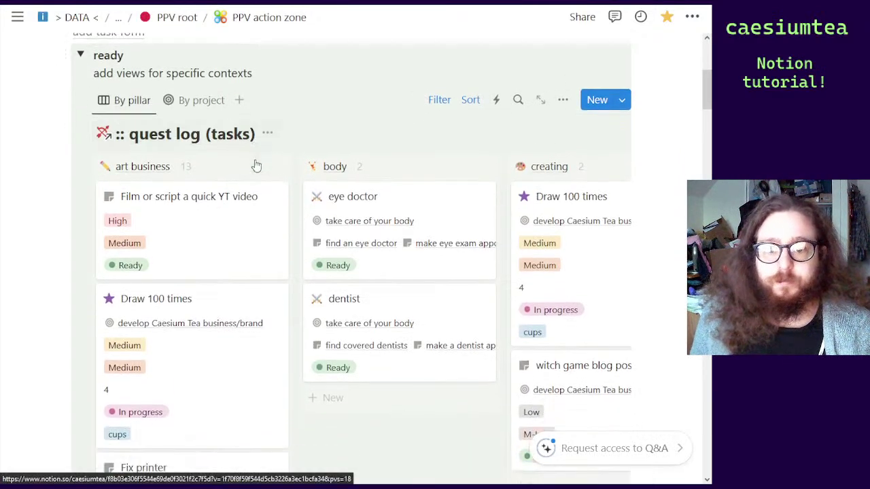
pyautogui.click(80, 54)
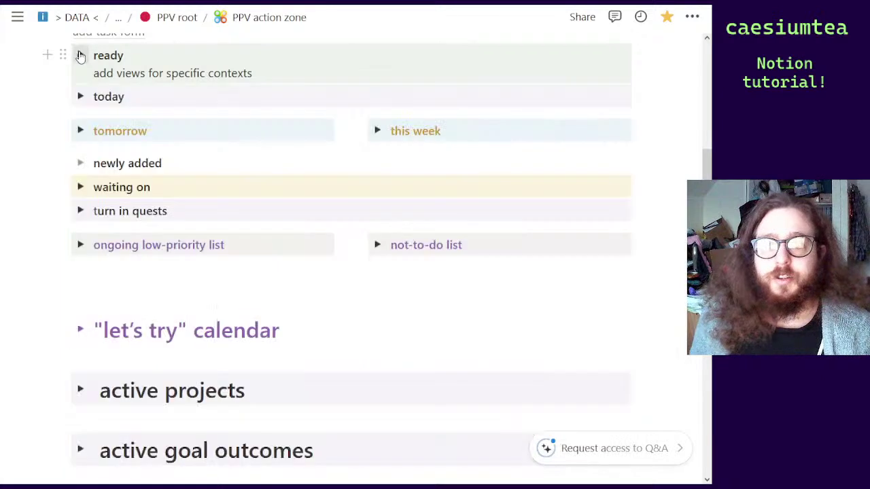
pyautogui.scroll(1, 225, 194)
pyautogui.scroll(2, 225, 194)
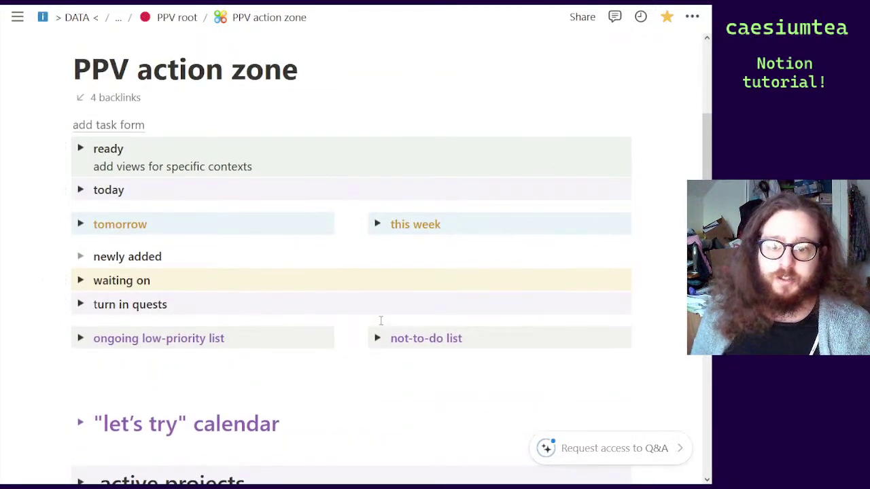
pyautogui.click(81, 149)
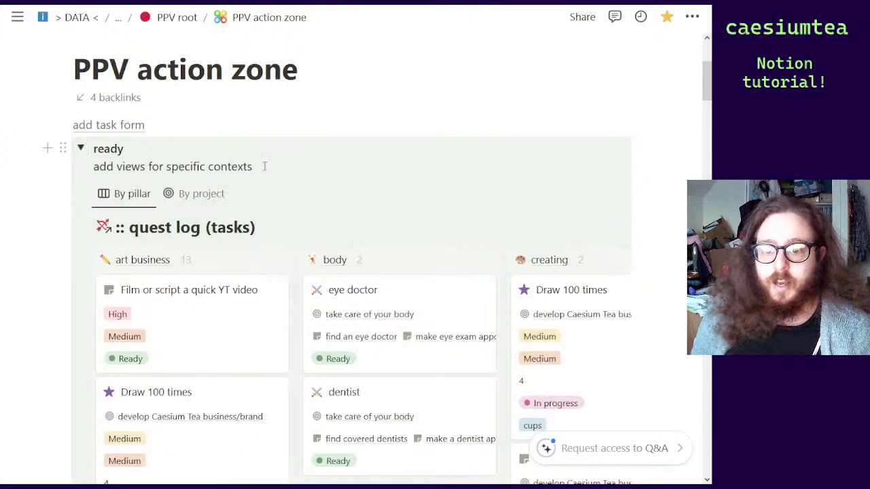
pyautogui.scroll(-1, 360, 131)
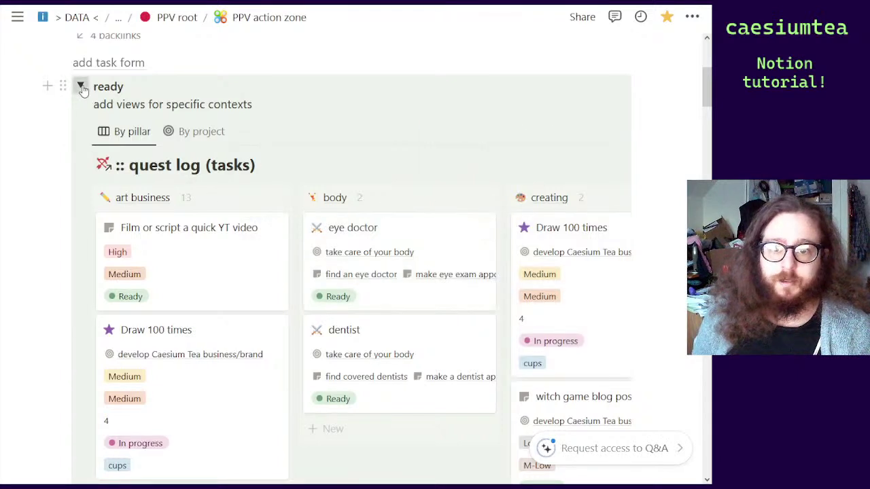
pyautogui.click(81, 87)
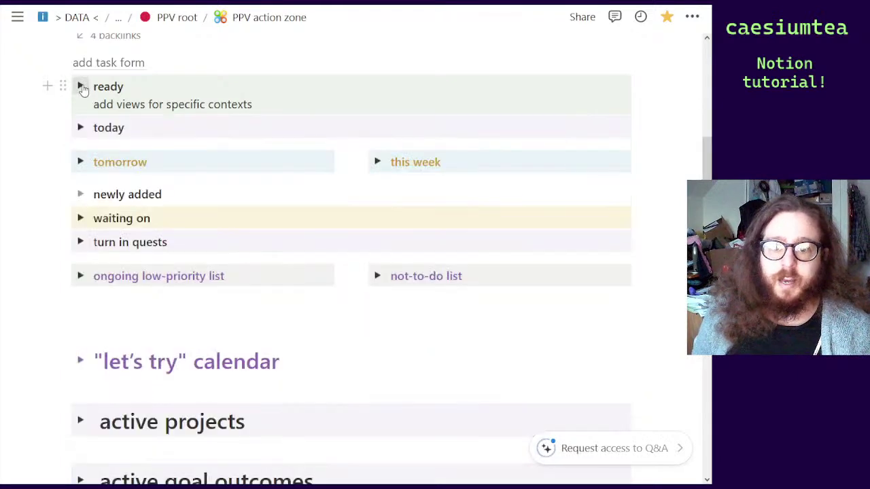
# Expand the today and tomorrow sections in turn to view their quest lists, collapsing each one after viewing
pyautogui.click(80, 128)
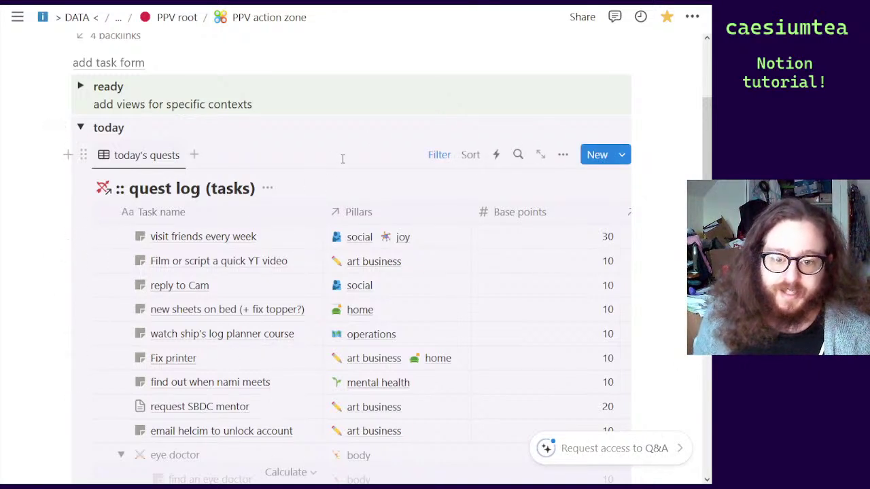
pyautogui.click(80, 128)
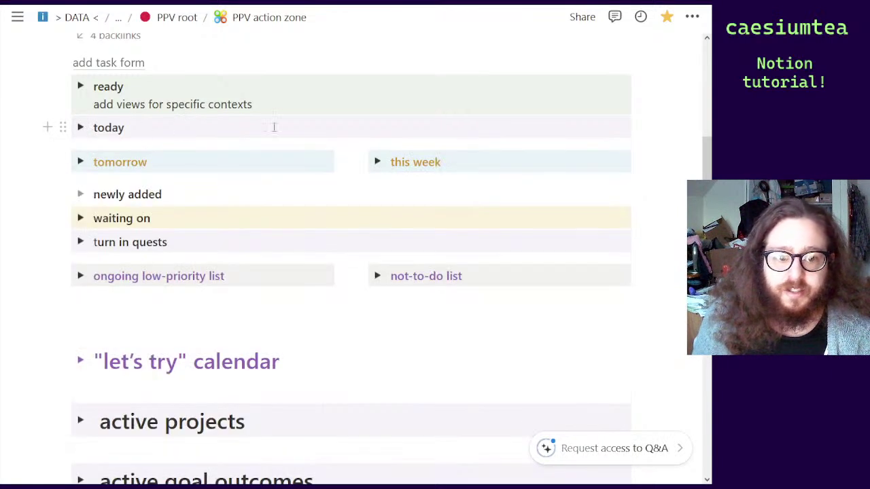
pyautogui.click(81, 162)
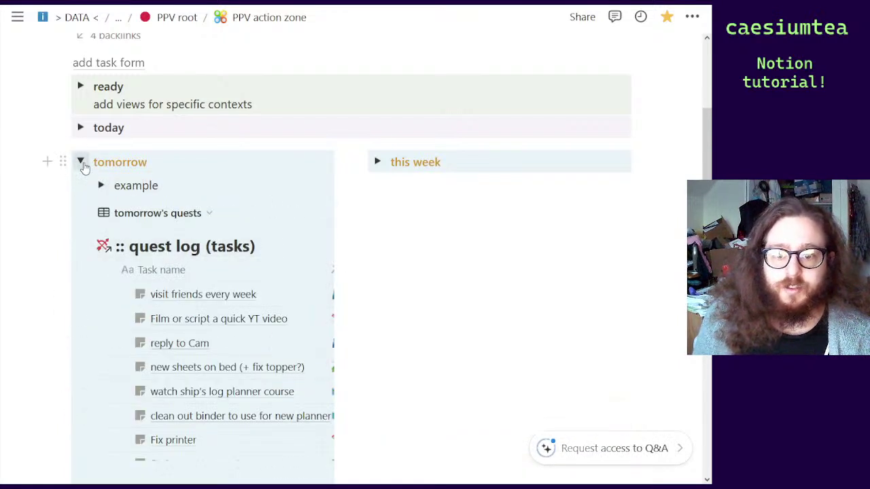
pyautogui.click(81, 163)
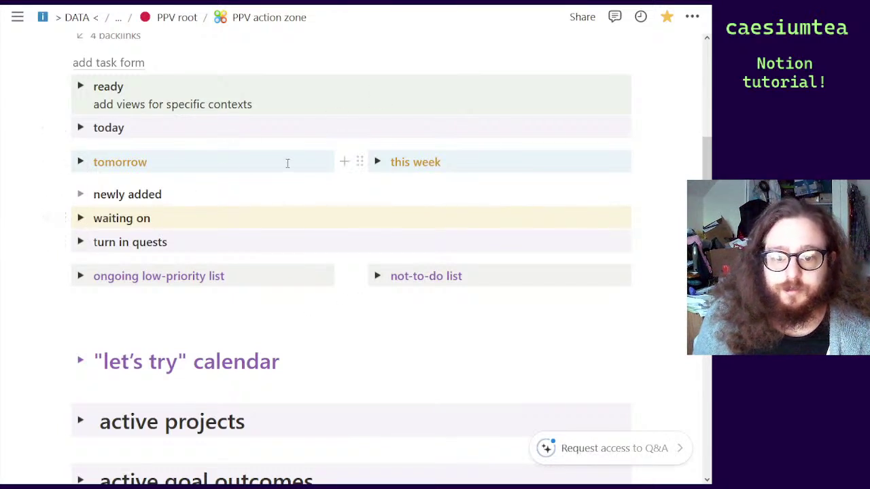
# Expand the "let's try" calendar section, look through the planned tasks in its month view, and collapse it
pyautogui.scroll(-3, 287, 162)
pyautogui.click(80, 267)
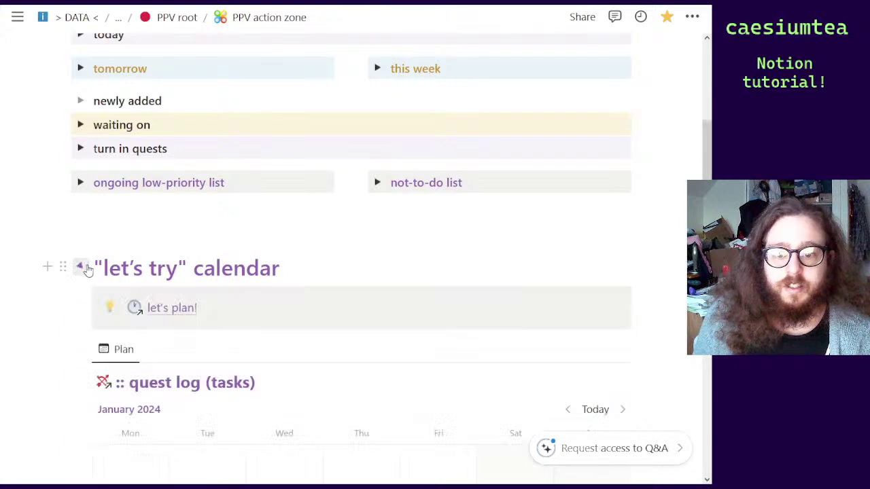
pyautogui.scroll(-6, 359, 208)
pyautogui.scroll(-3, 361, 216)
pyautogui.scroll(2, 390, 193)
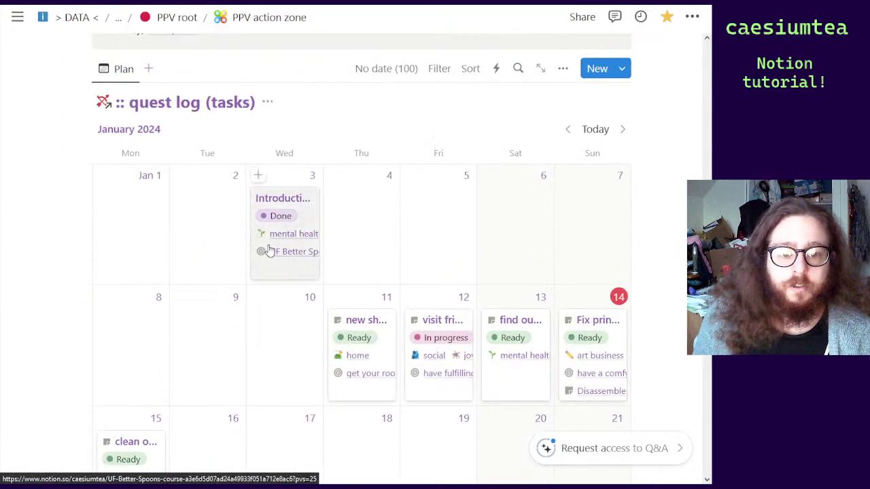
pyautogui.scroll(3, 86, 212)
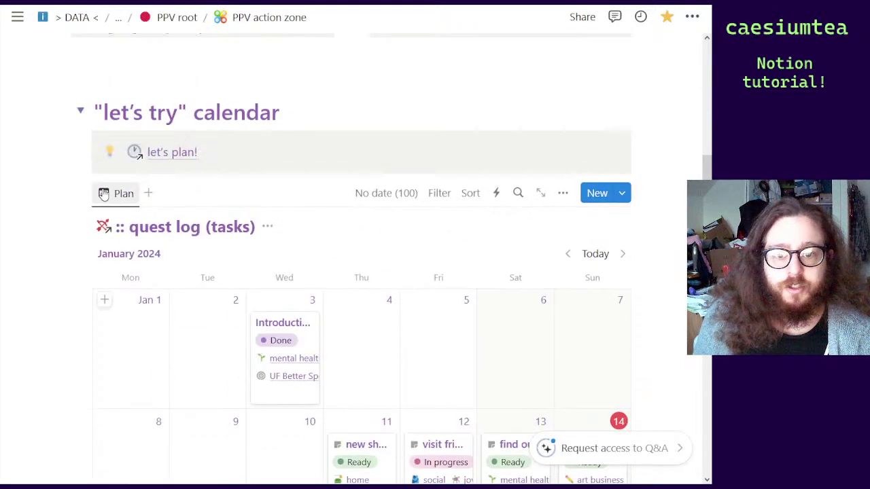
pyautogui.click(81, 113)
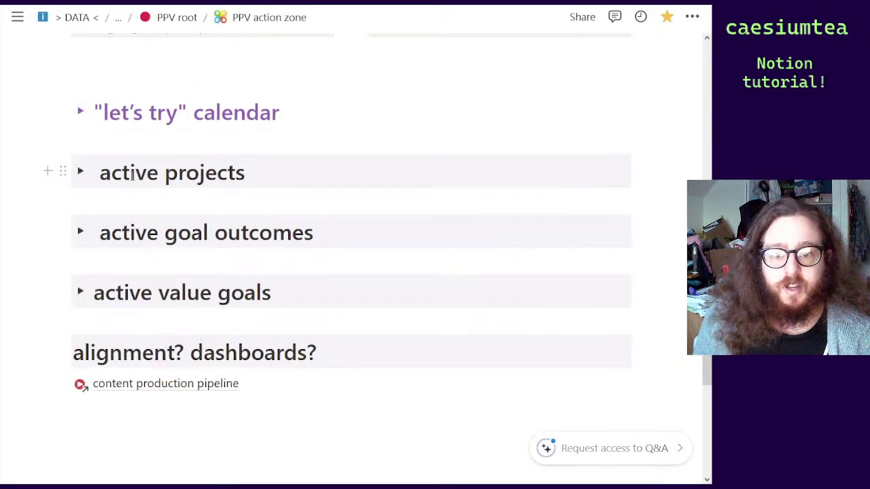
# Expand the active projects section and examine the project cards in its gallery, including their progress bars and related pillars
pyautogui.click(80, 172)
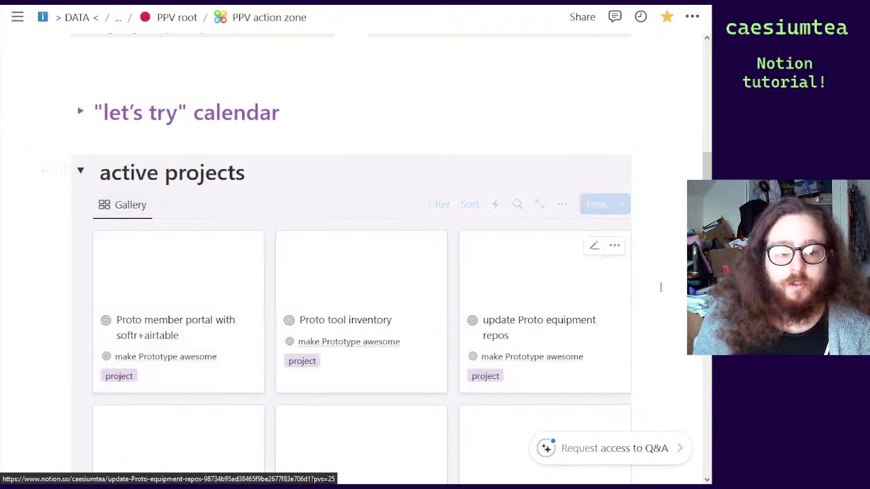
pyautogui.scroll(-9, 660, 288)
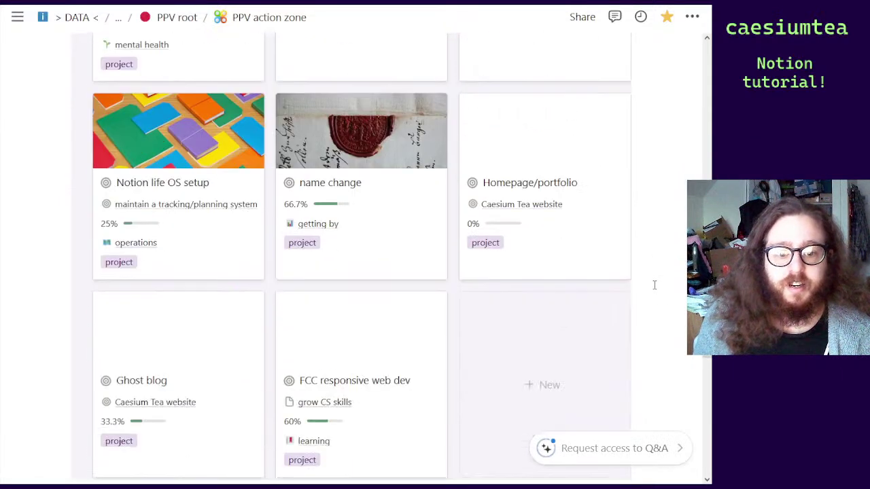
pyautogui.scroll(-5, 655, 285)
pyautogui.scroll(4, 653, 285)
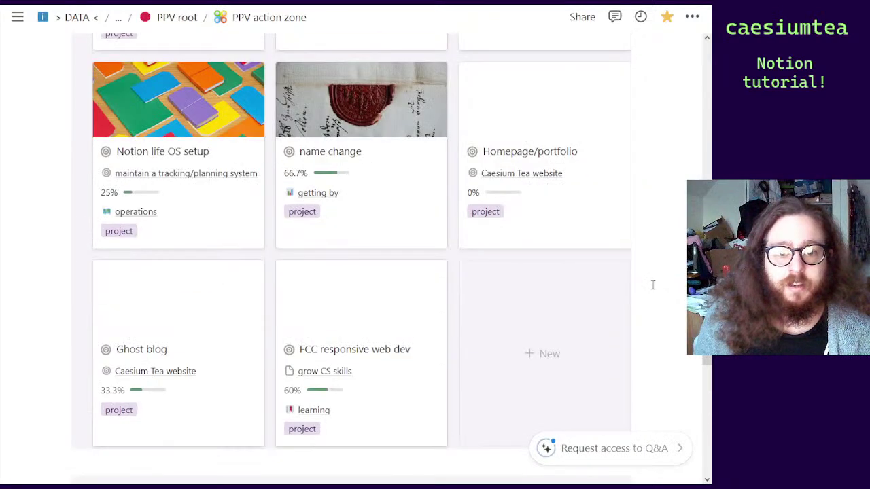
pyautogui.scroll(1, 653, 286)
pyautogui.scroll(-1, 652, 285)
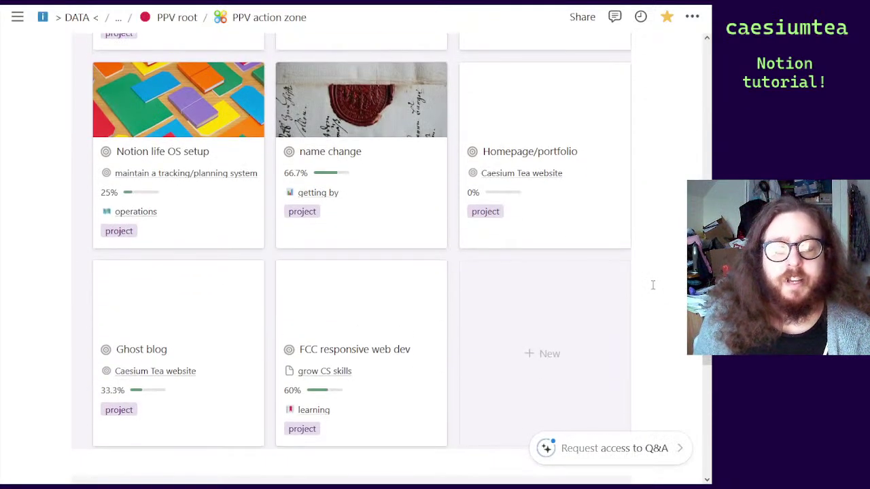
pyautogui.scroll(3, 653, 285)
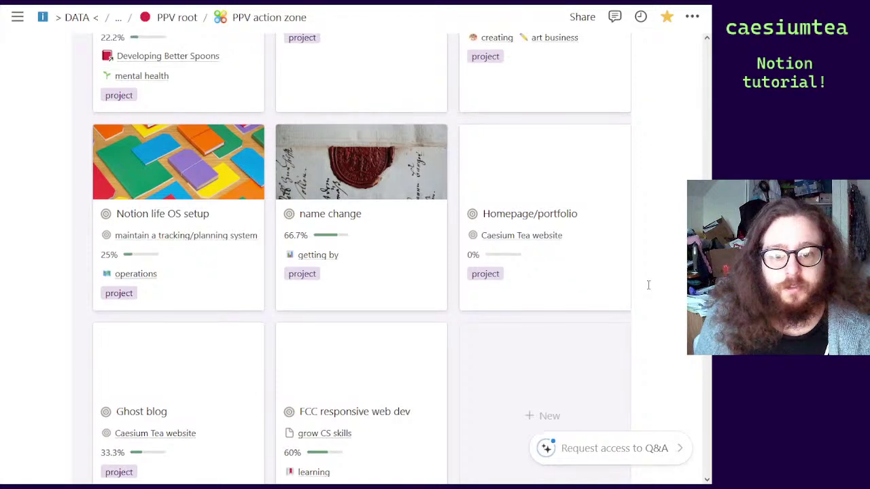
# Collapse the active projects section and look over the remaining goal and dashboard headings
pyautogui.scroll(15, 648, 286)
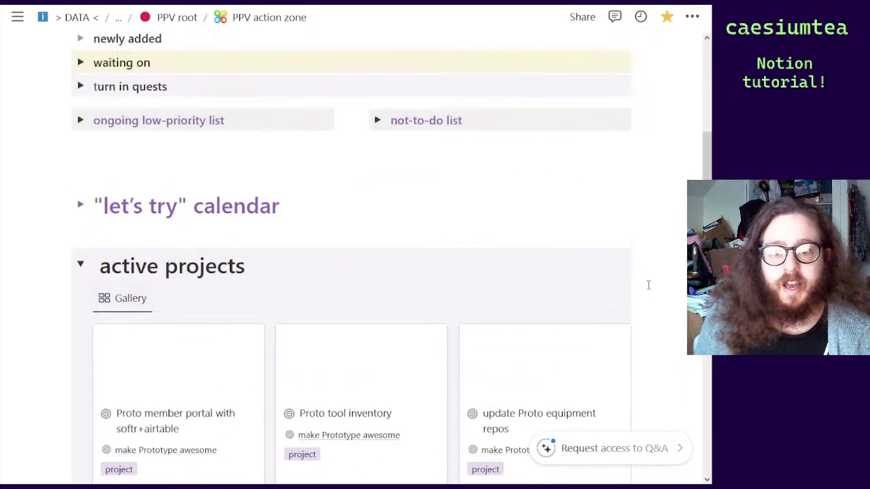
pyautogui.click(80, 266)
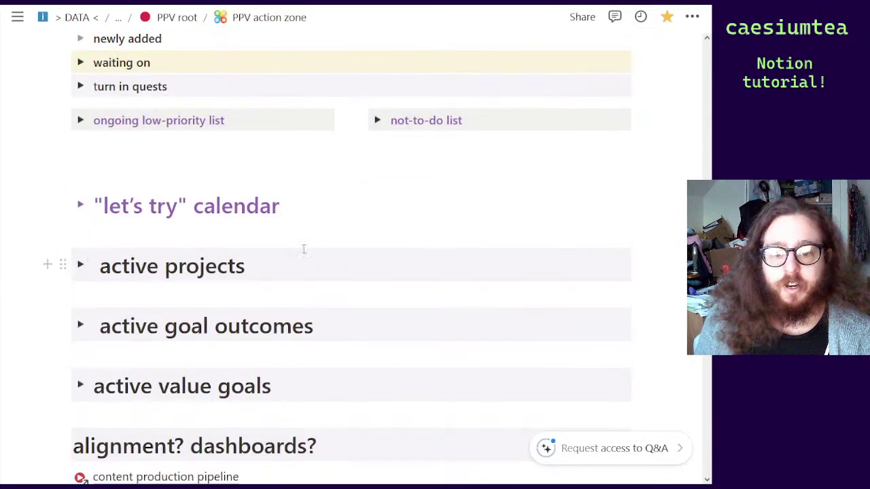
pyautogui.scroll(-2, 308, 249)
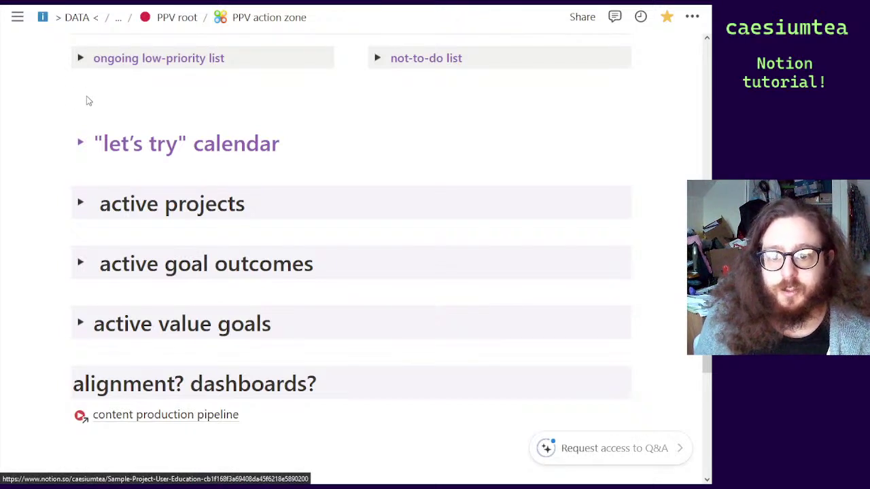
# Return to the Notion workshop notes and open the shared therapy page listed under use cases
pyautogui.hotkey('alt', 'Left')
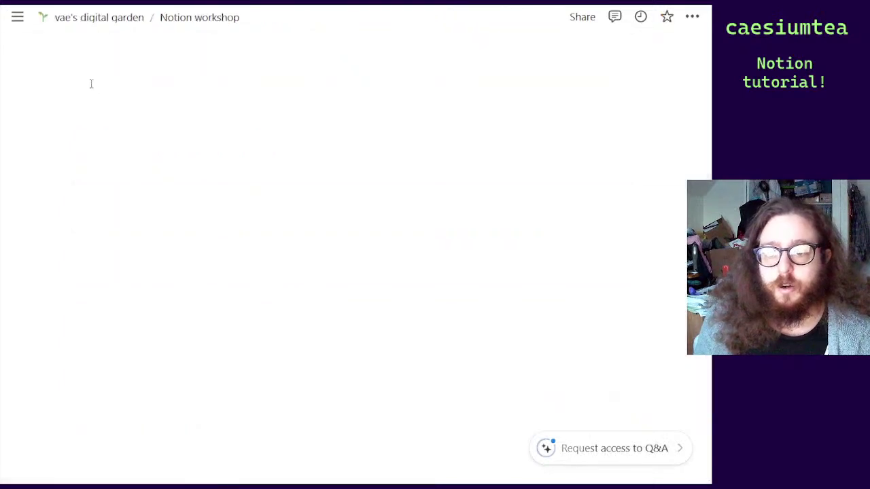
pyautogui.scroll(-6, 278, 166)
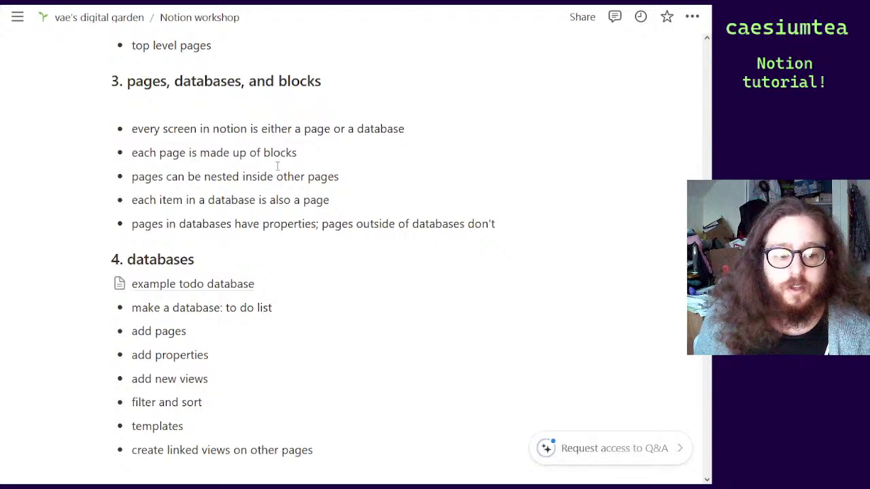
pyautogui.scroll(-7, 296, 178)
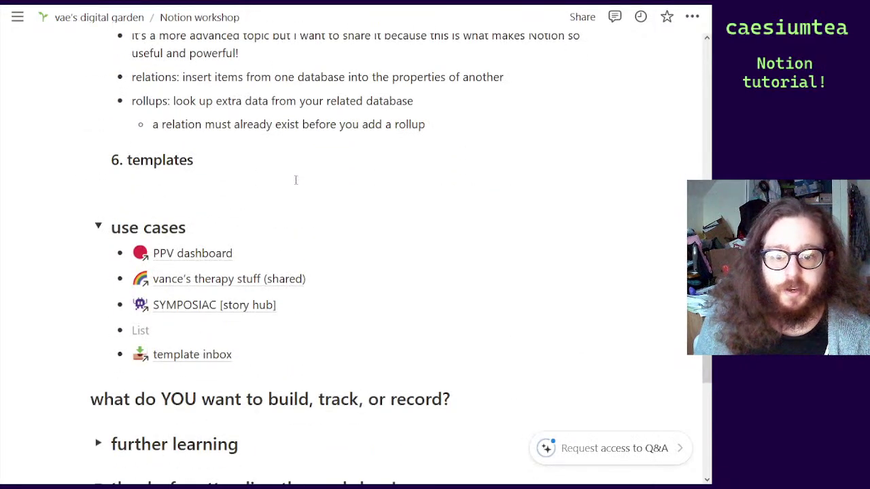
pyautogui.scroll(-1, 296, 180)
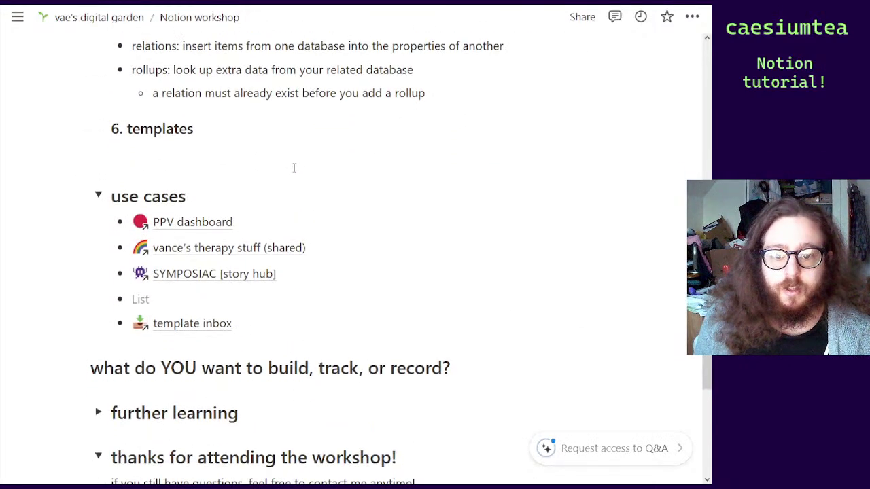
pyautogui.click(242, 252)
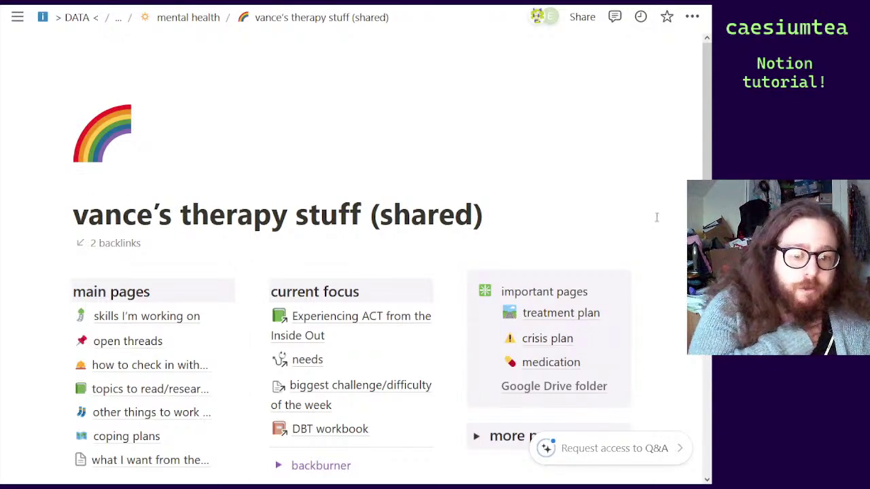
# Expand the big topics section, review its table of topics with linked thoughts and messages, and collapse it
pyautogui.scroll(-5, 653, 204)
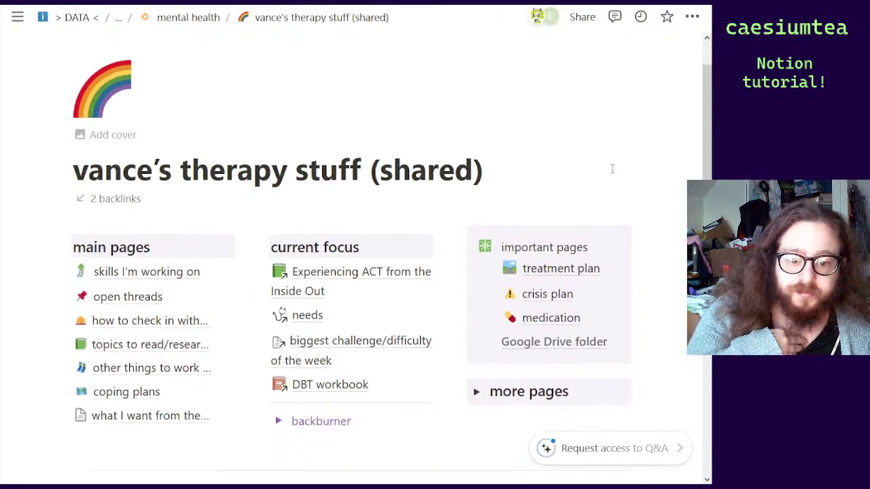
pyautogui.scroll(-5, 611, 168)
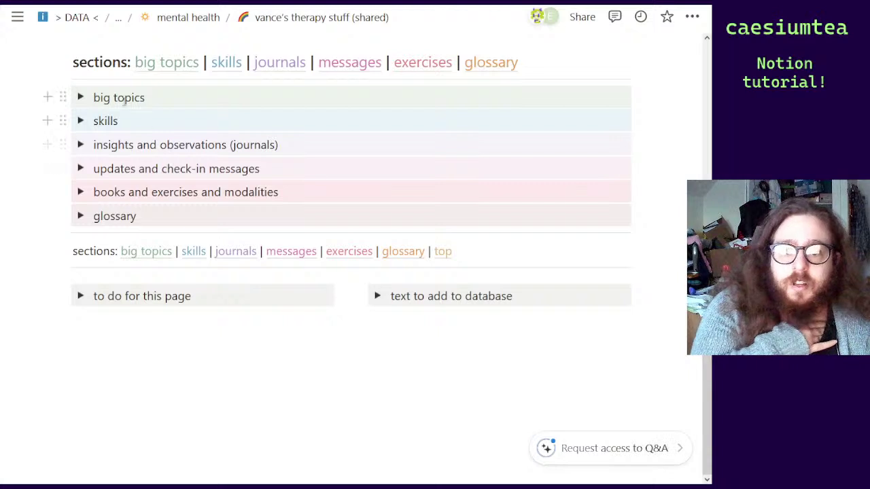
pyautogui.click(81, 98)
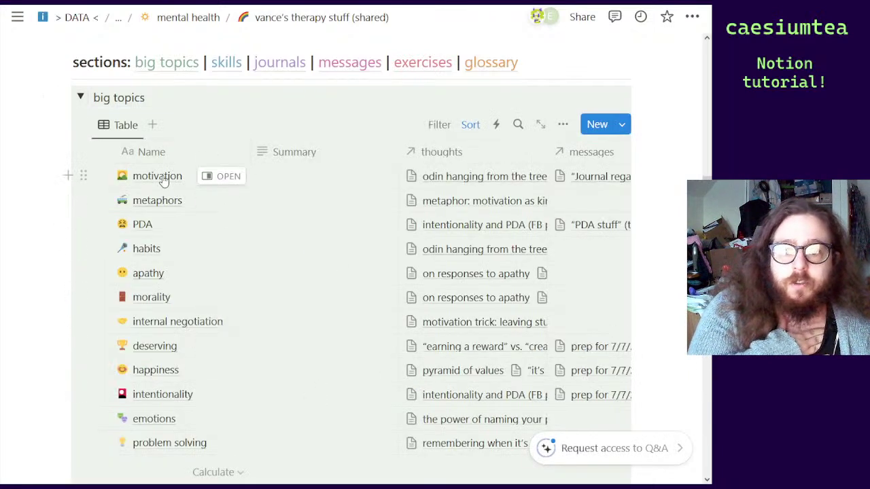
pyautogui.click(81, 97)
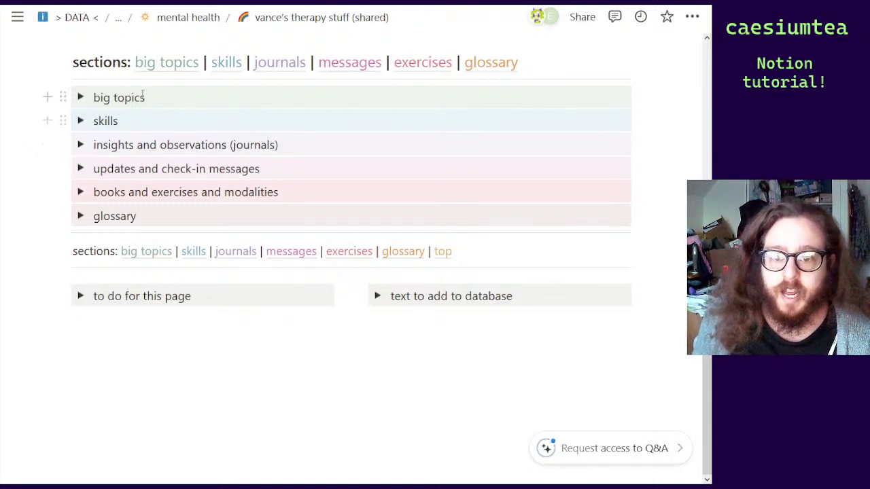
pyautogui.click(81, 97)
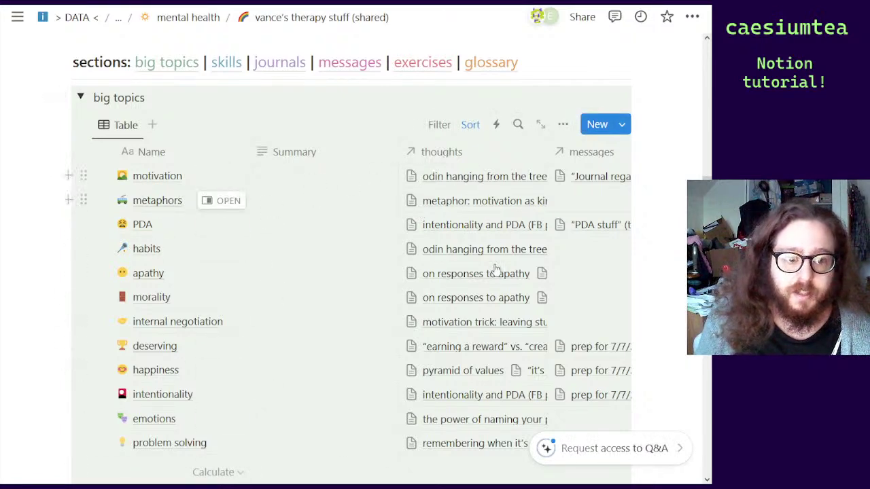
pyautogui.click(80, 97)
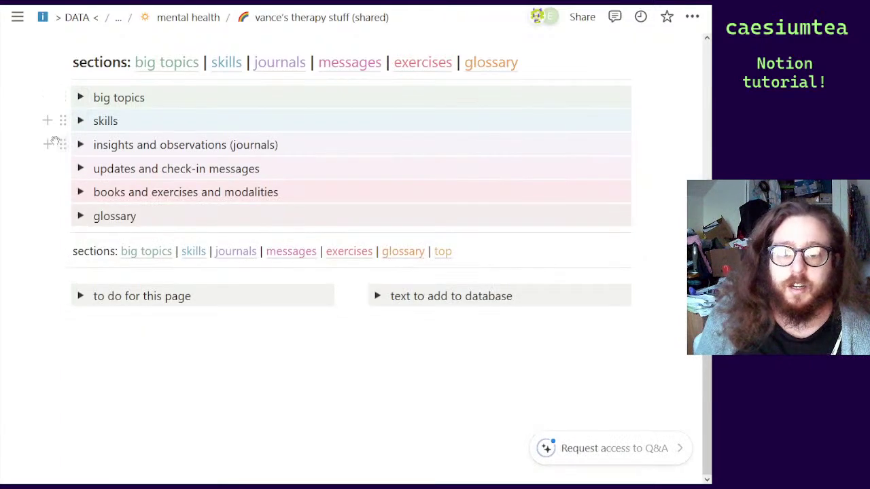
# Expand the skills section, examine the names, tags and summaries in the therapy skills table, and collapse the section
pyautogui.click(80, 120)
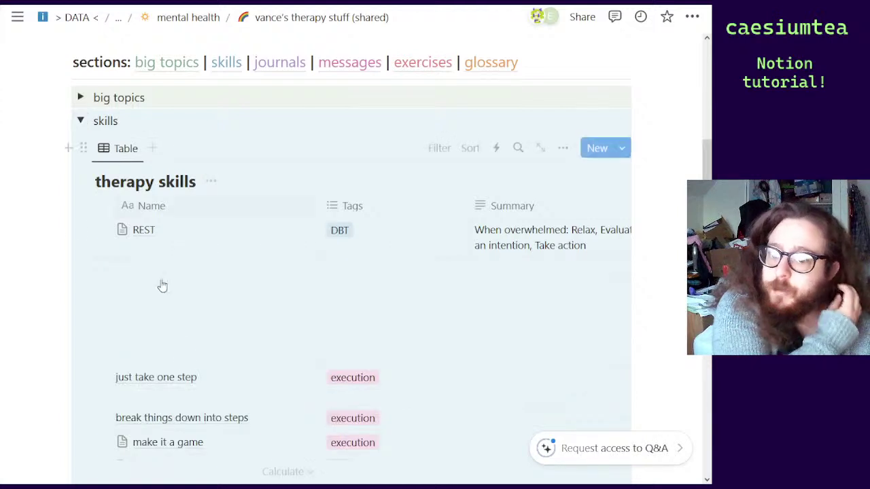
pyautogui.scroll(-5, 278, 334)
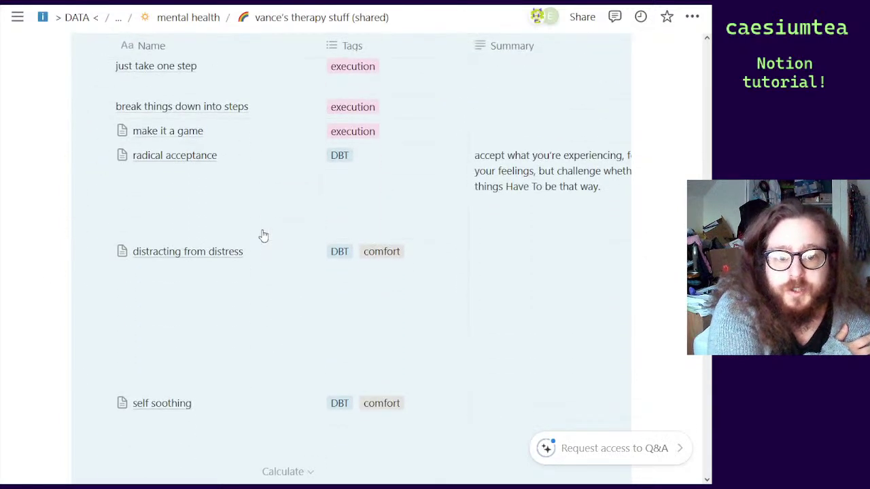
pyautogui.scroll(5, 291, 352)
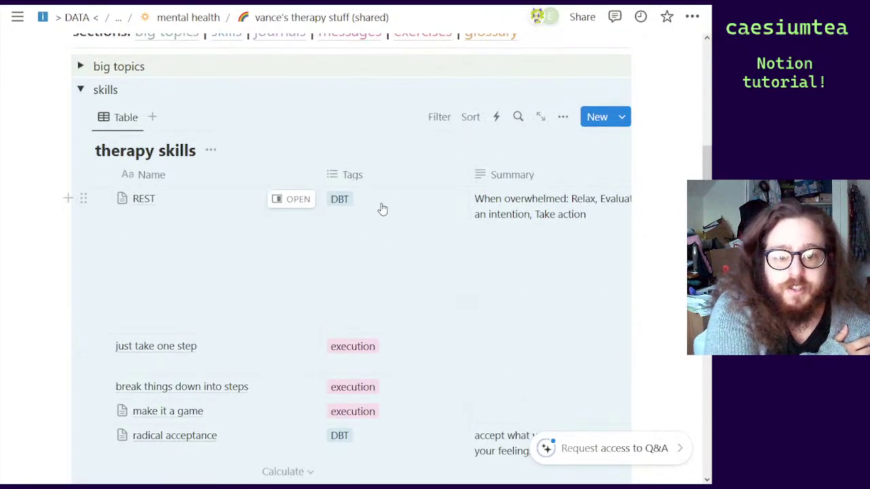
pyautogui.scroll(-5, 379, 268)
pyautogui.scroll(3, 379, 204)
pyautogui.scroll(-5, 380, 194)
pyautogui.scroll(-10, 380, 195)
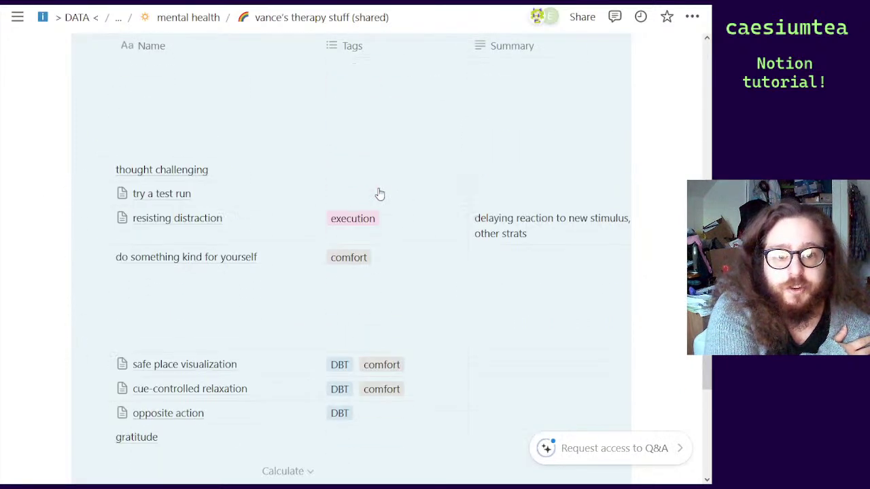
pyautogui.scroll(10, 378, 194)
pyautogui.scroll(5, 380, 194)
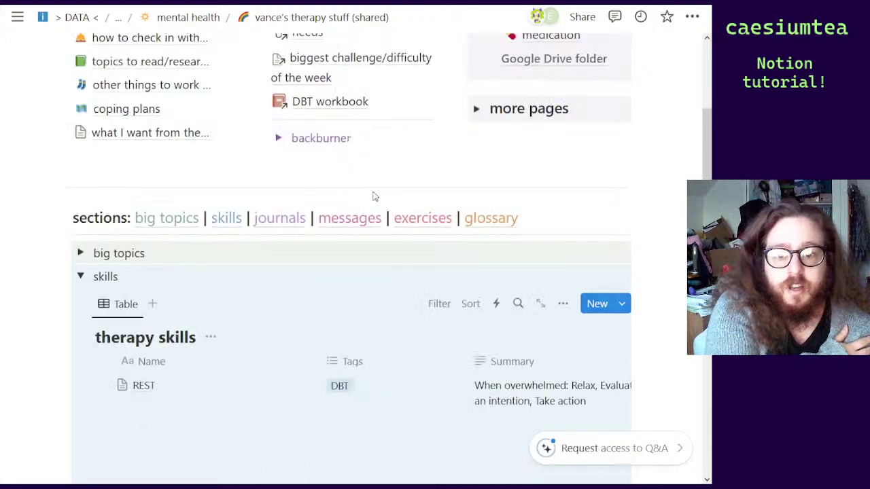
pyautogui.click(80, 277)
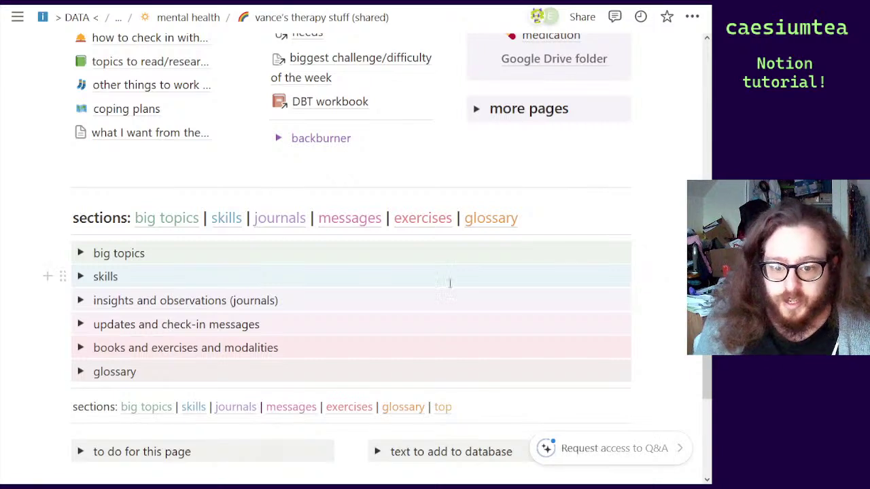
# Review the coloured section links above the matching toggles and expand the skills section again
pyautogui.scroll(-1, 215, 216)
pyautogui.scroll(-4, 218, 198)
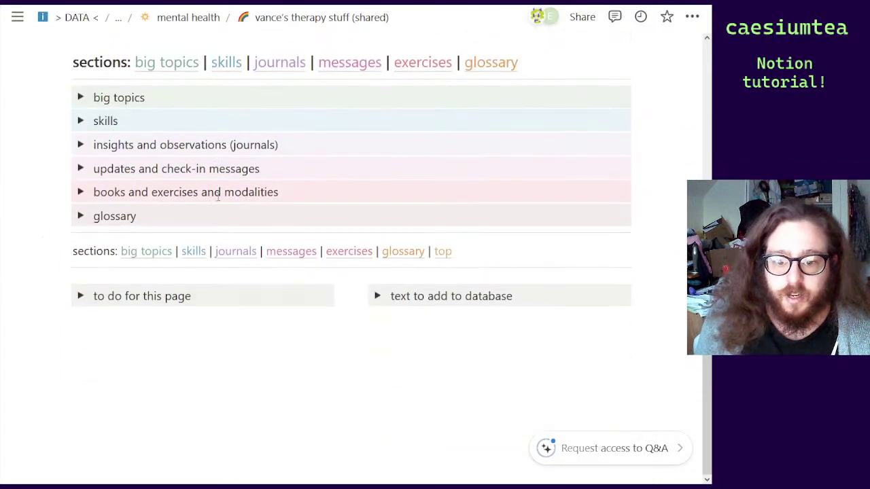
pyautogui.scroll(1, 330, 200)
pyautogui.scroll(1, 331, 183)
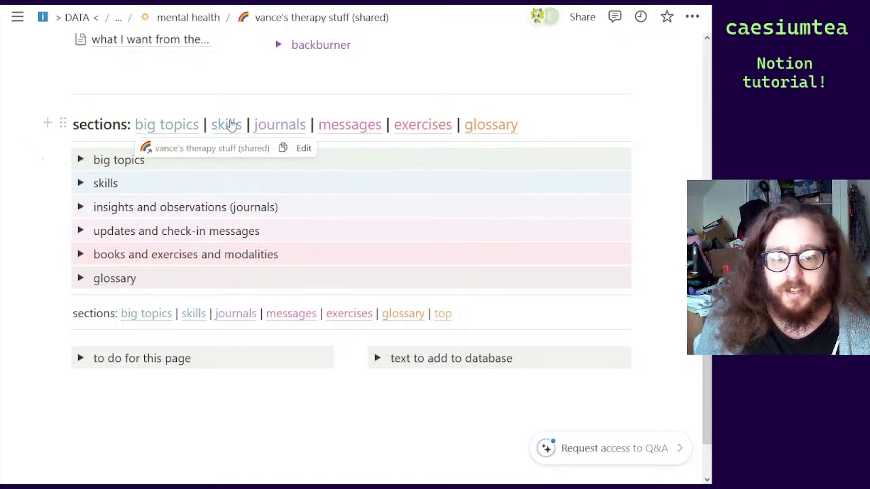
pyautogui.click(80, 183)
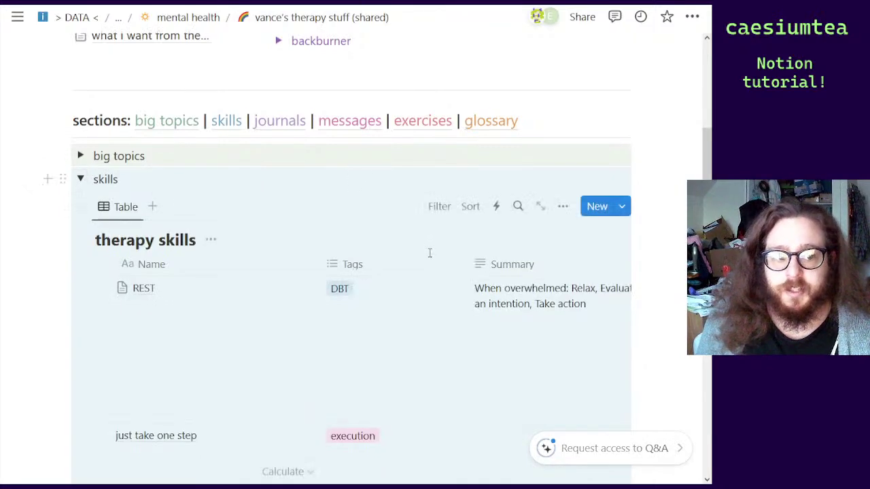
# Move the coping plans page from the main pages list into the important pages callout, directly after medication
pyautogui.scroll(-2, 417, 252)
pyautogui.scroll(5, 231, 310)
pyautogui.scroll(2, 232, 299)
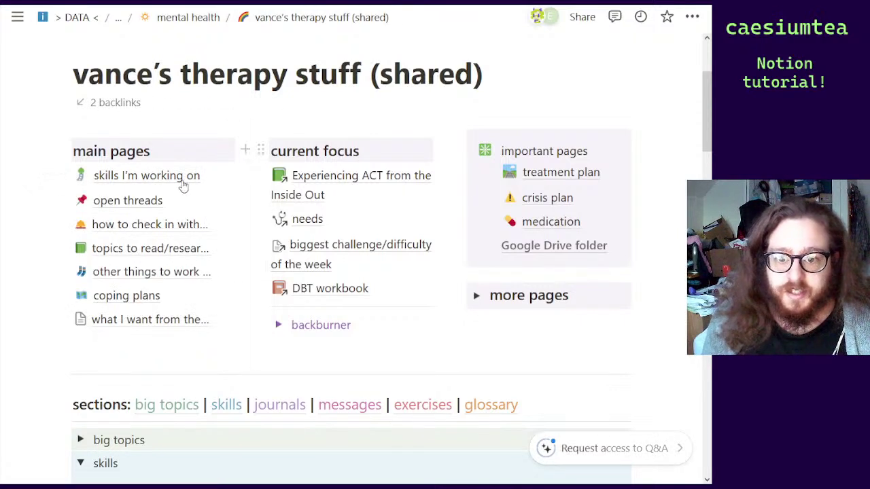
pyautogui.moveTo(130, 182)
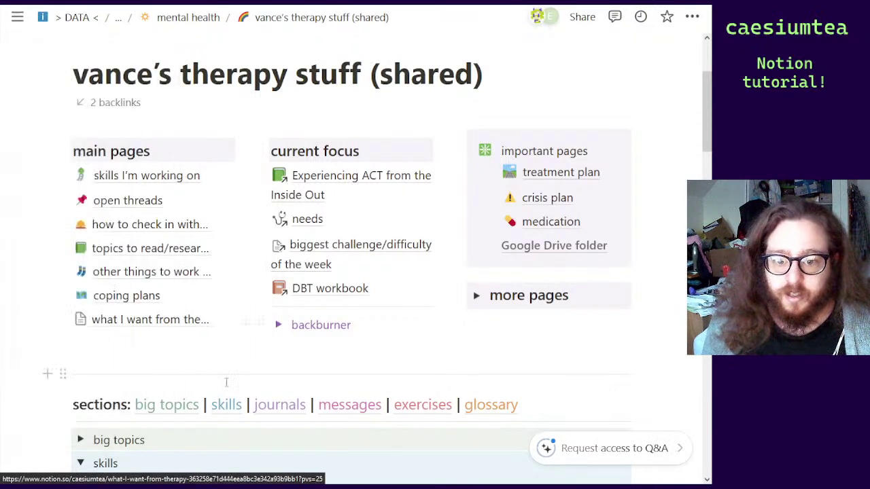
pyautogui.moveTo(115, 297)
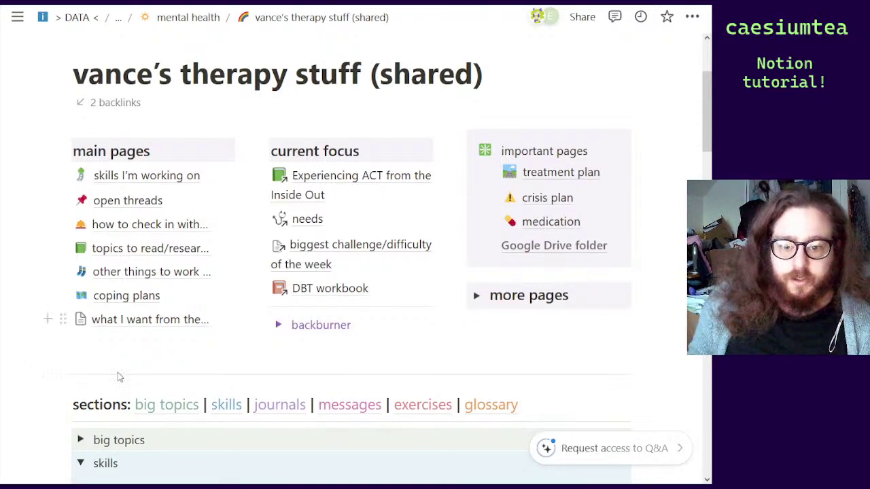
pyautogui.moveTo(66, 295); pyautogui.dragTo(564, 236)
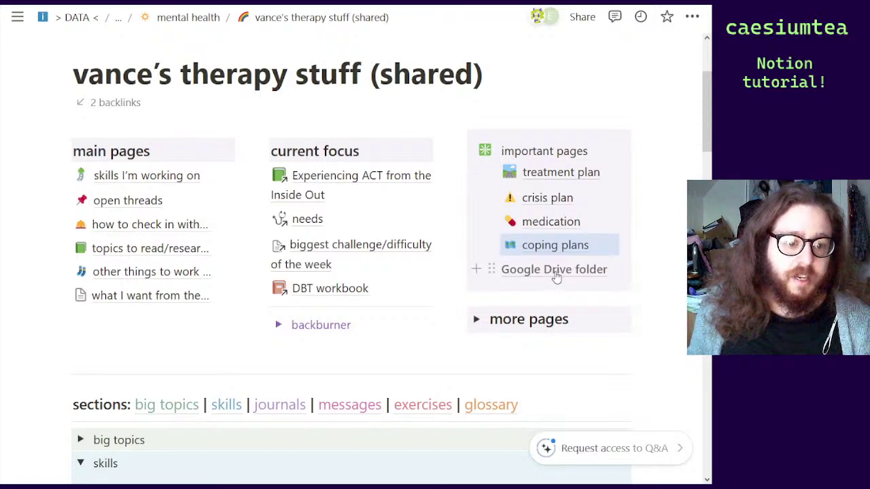
pyautogui.moveTo(556, 275)
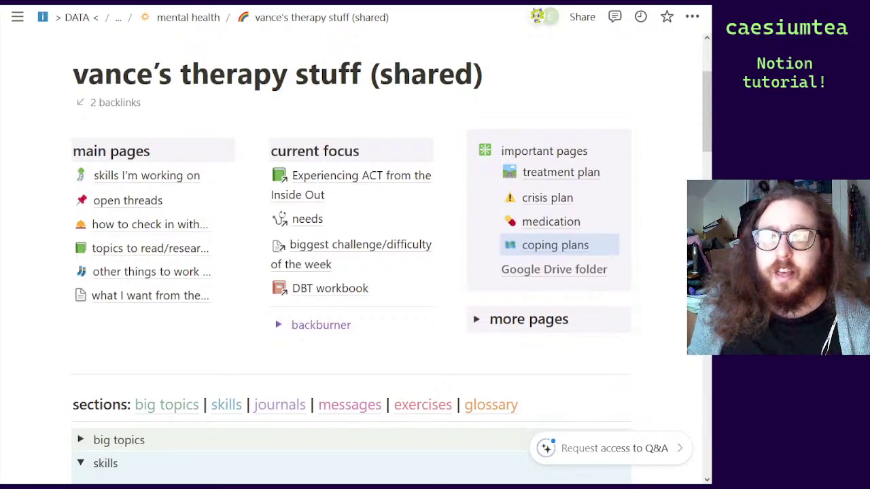
# Return to the Notion workshop notes and collapse the "thanks for attending the workshop!" section
pyautogui.hotkey('alt', 'Left')
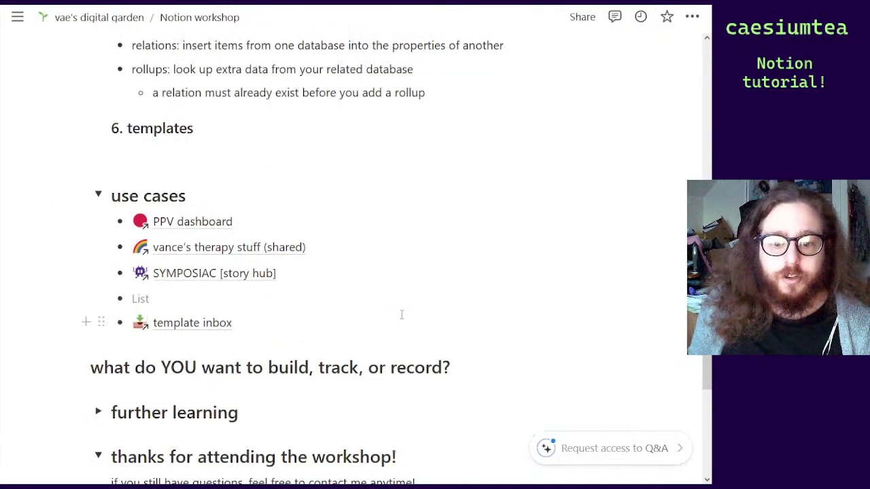
pyautogui.scroll(-5, 401, 315)
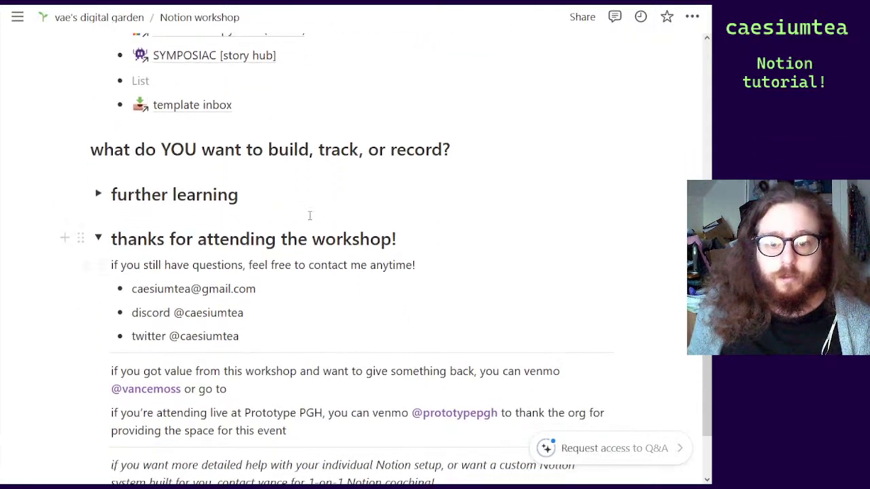
pyautogui.scroll(-2, 310, 216)
pyautogui.click(98, 178)
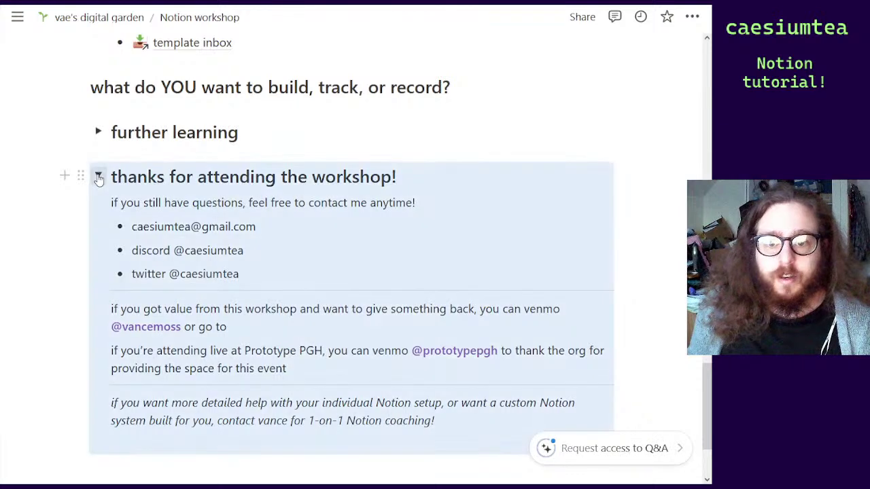
pyautogui.click(98, 177)
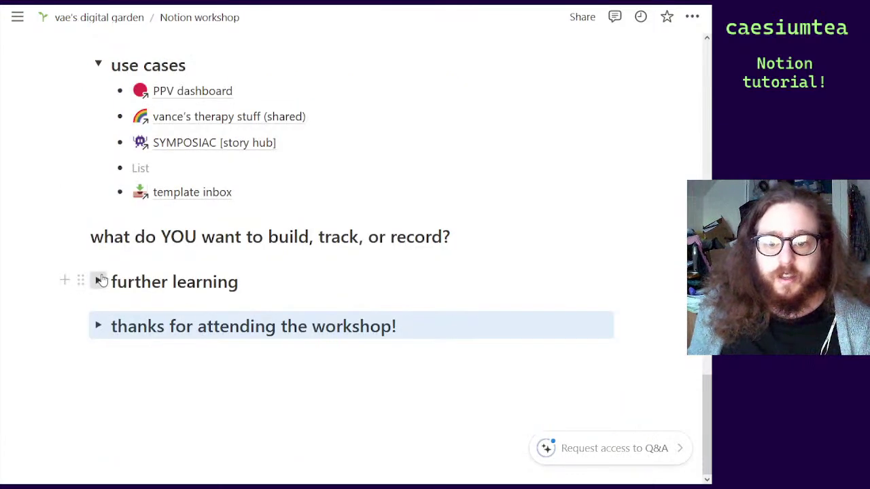
# Expand the further learning section, review its resources, and open the notionanswers.com link
pyautogui.click(98, 281)
pyautogui.scroll(-2, 326, 238)
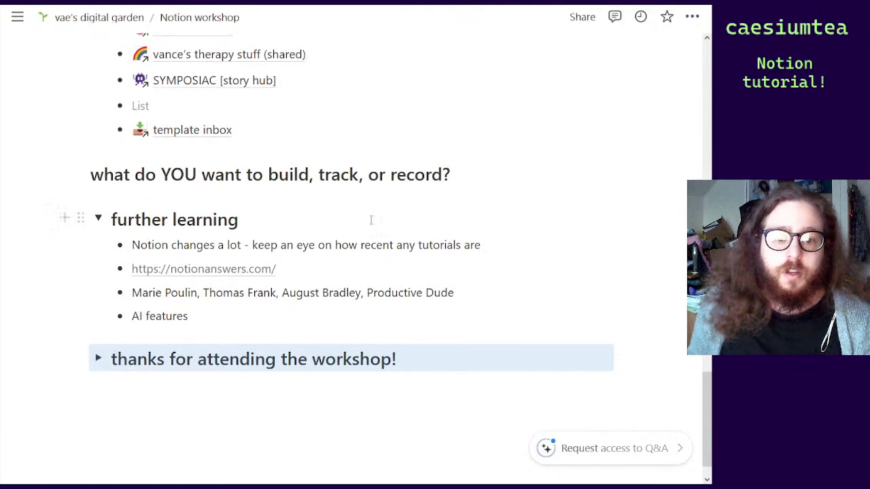
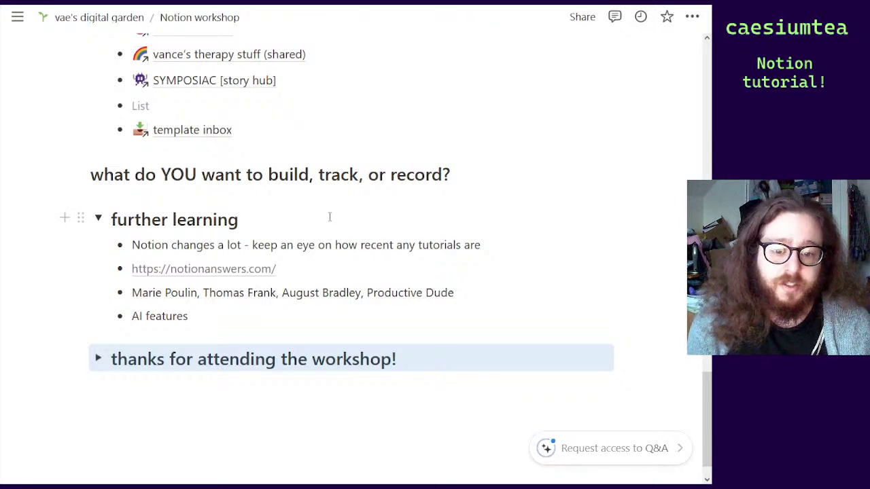
pyautogui.click(198, 270)
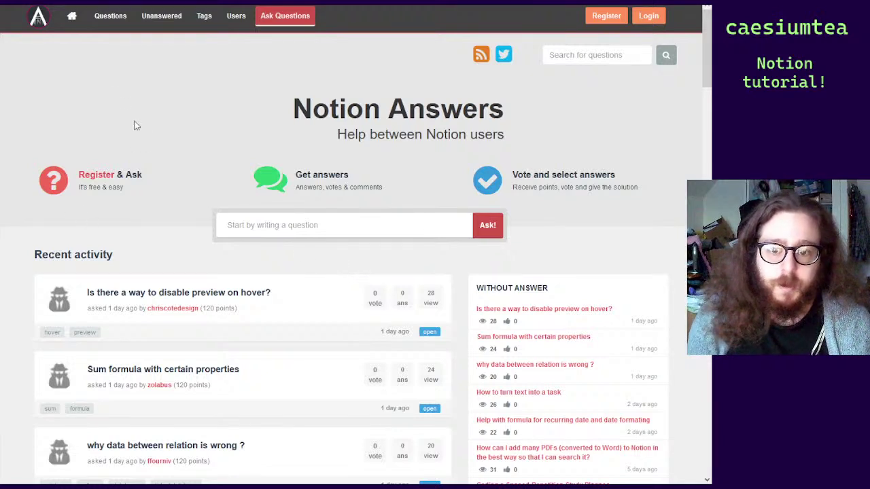
# Close the Notion Answers site, then expand the "thanks for attending the workshop!" section in the workshop notes and review its contact, donation and coaching details
pyautogui.moveTo(130, 25)
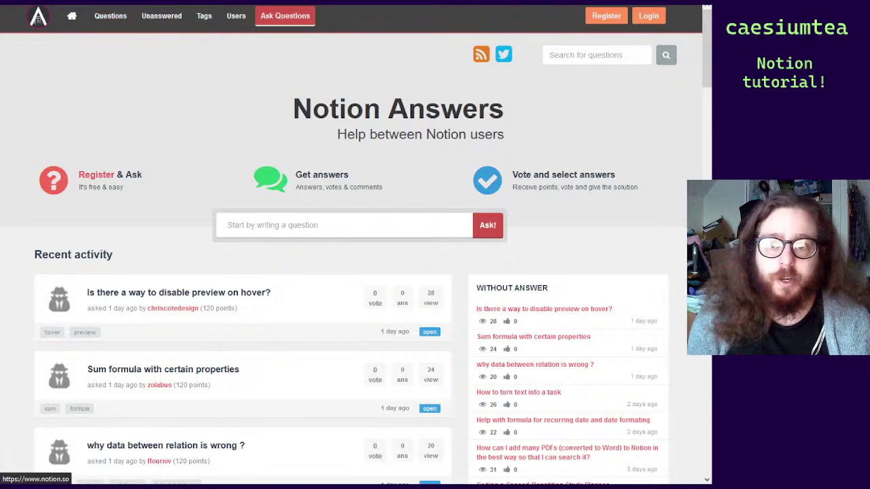
pyautogui.hotkey('ctrl', 'w')
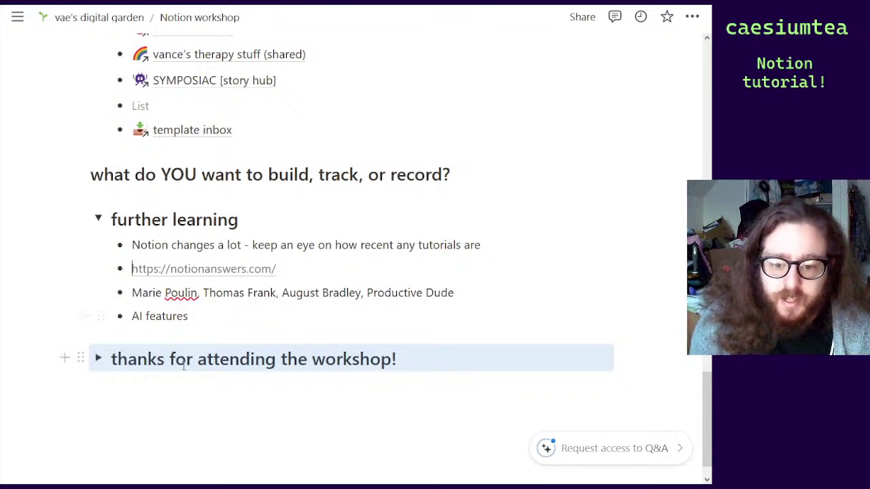
pyautogui.click(99, 359)
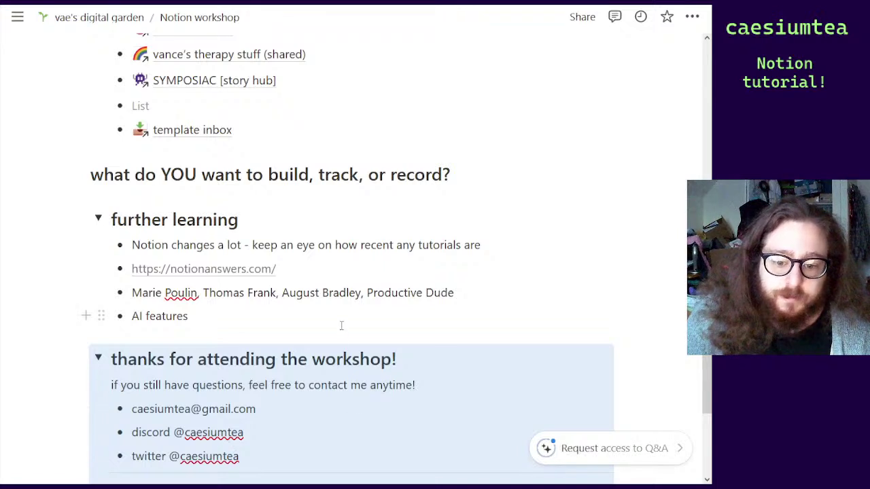
pyautogui.scroll(-2, 344, 279)
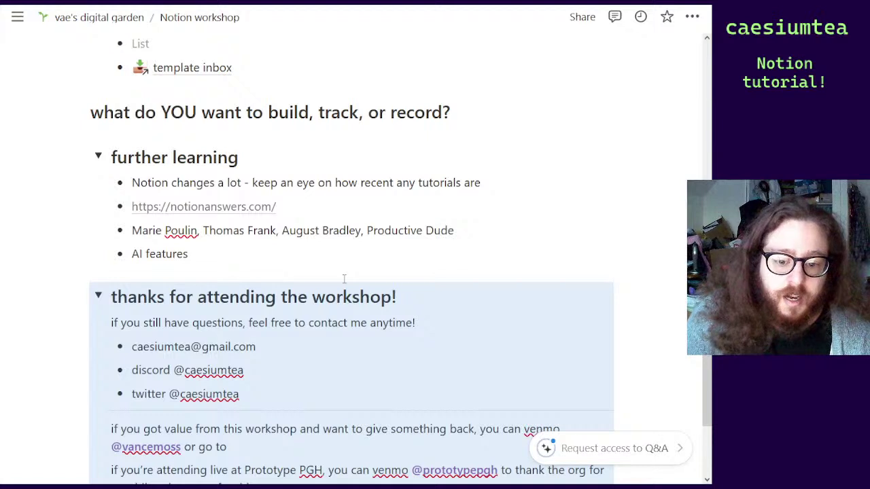
pyautogui.scroll(-1, 344, 278)
pyautogui.scroll(-4, 344, 279)
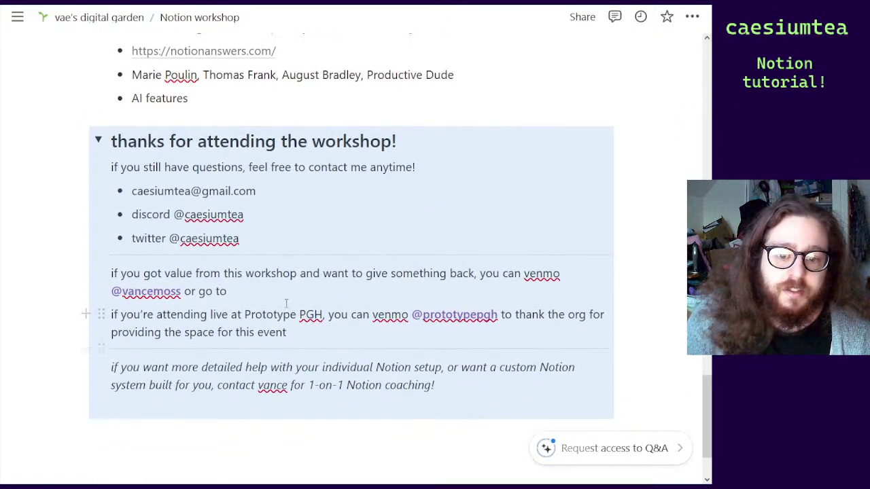
pyautogui.scroll(-1, 239, 275)
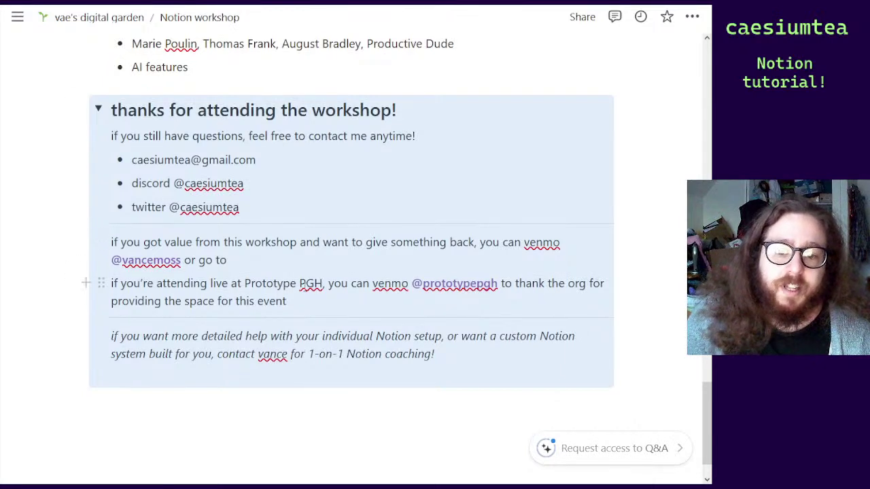